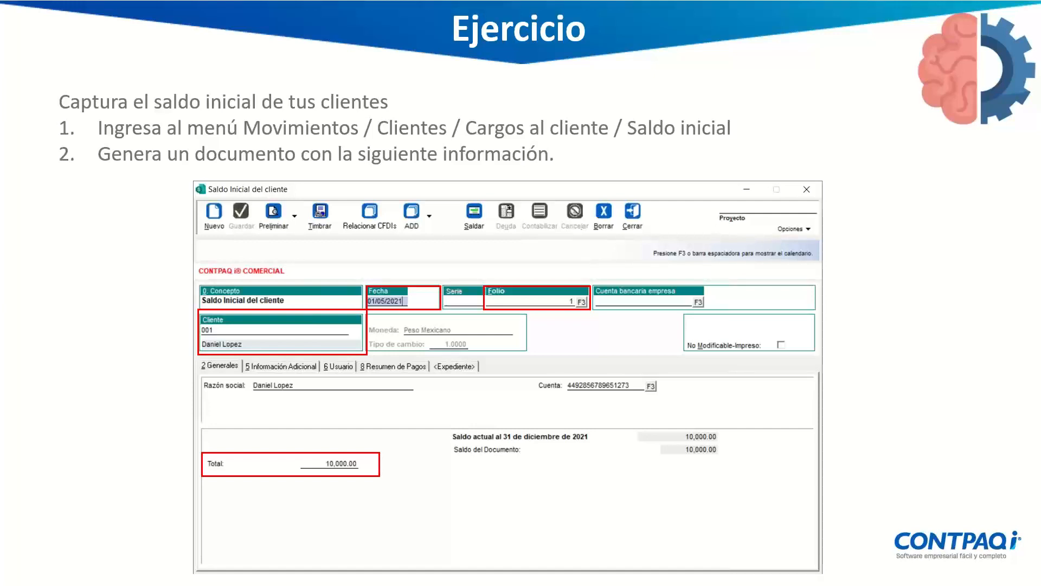
Step: Exit the slideshow to edit slide 8, the client opening-balance Ejercicio
key("Escape")
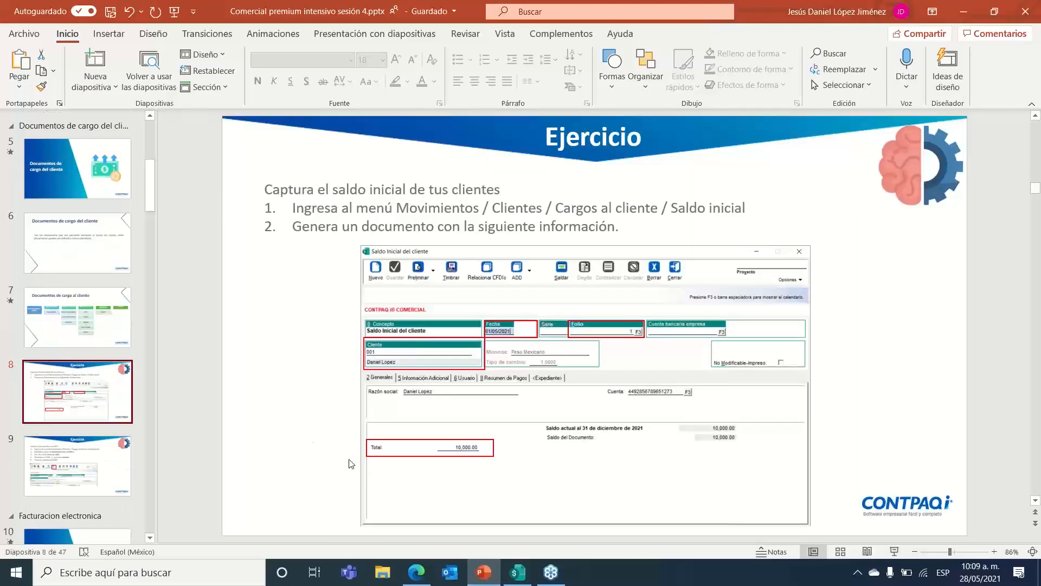
Step: Switch to CONTPAQi and open the Saldo Inicial del cliente list under Movimientos > Clientes > Cargos al cliente
left_click(518, 572)
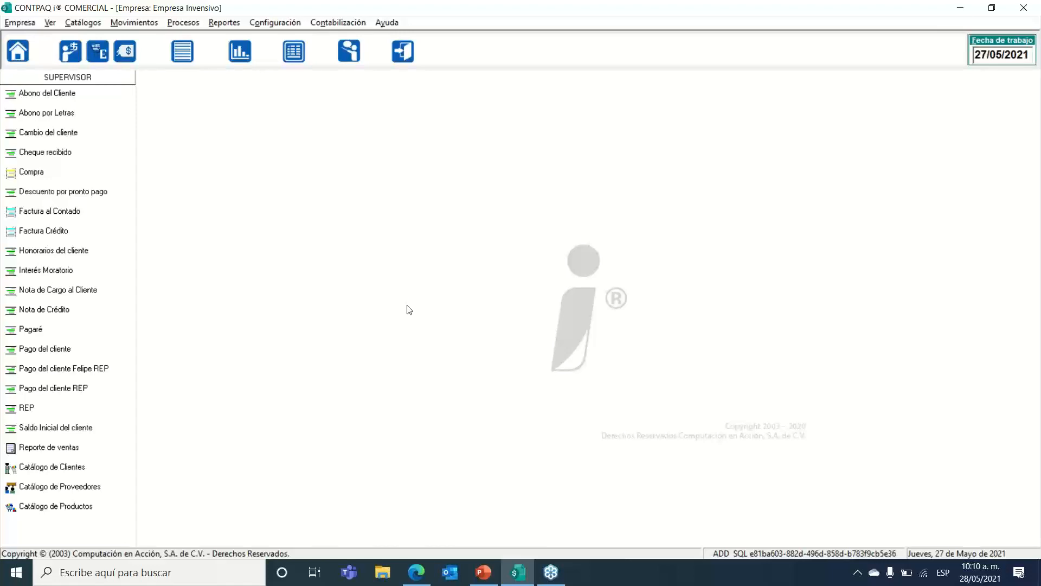
left_click(139, 25)
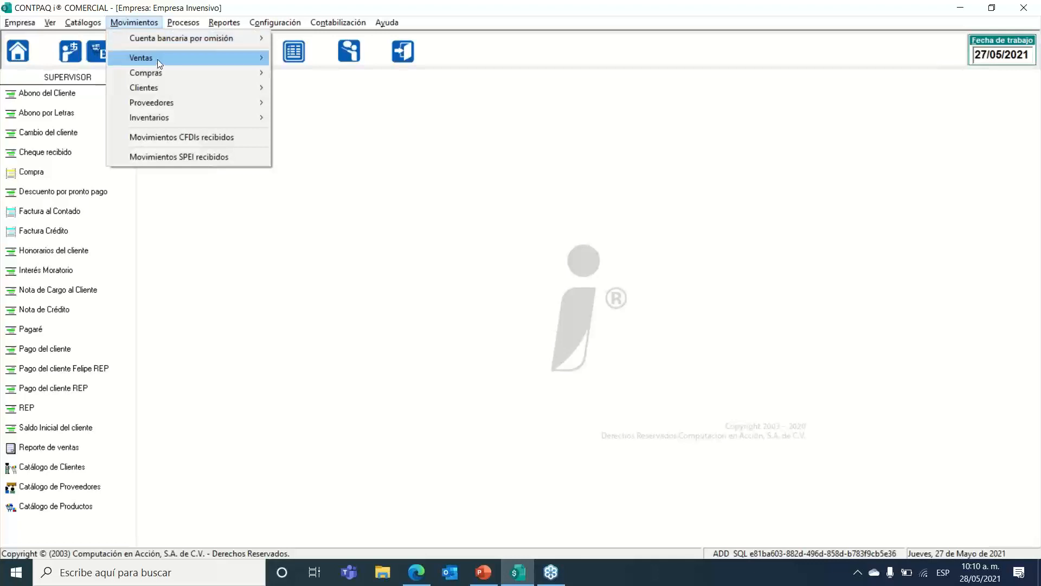
mouse_move(157, 59)
mouse_move(167, 89)
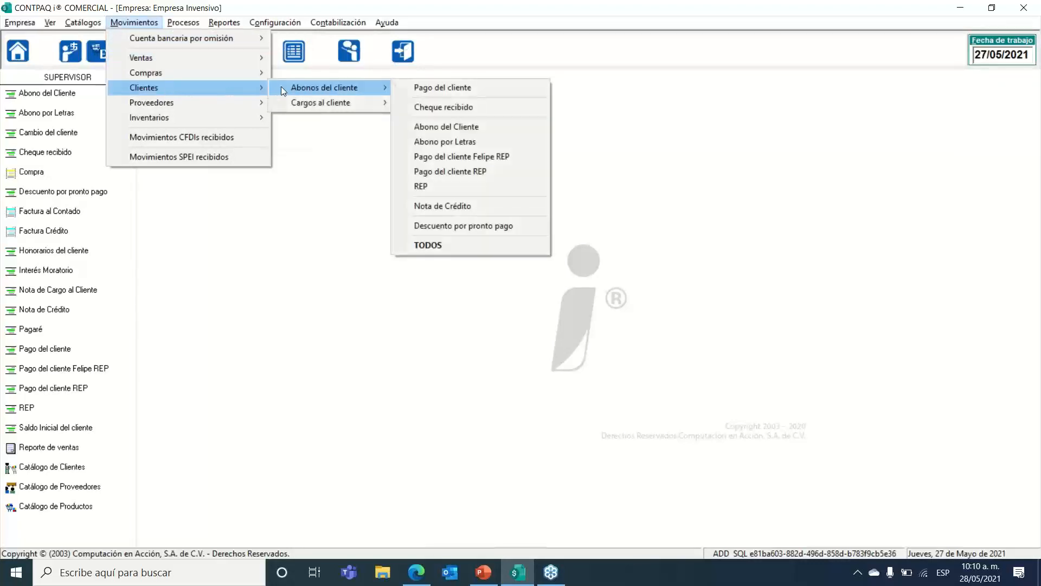
mouse_move(319, 103)
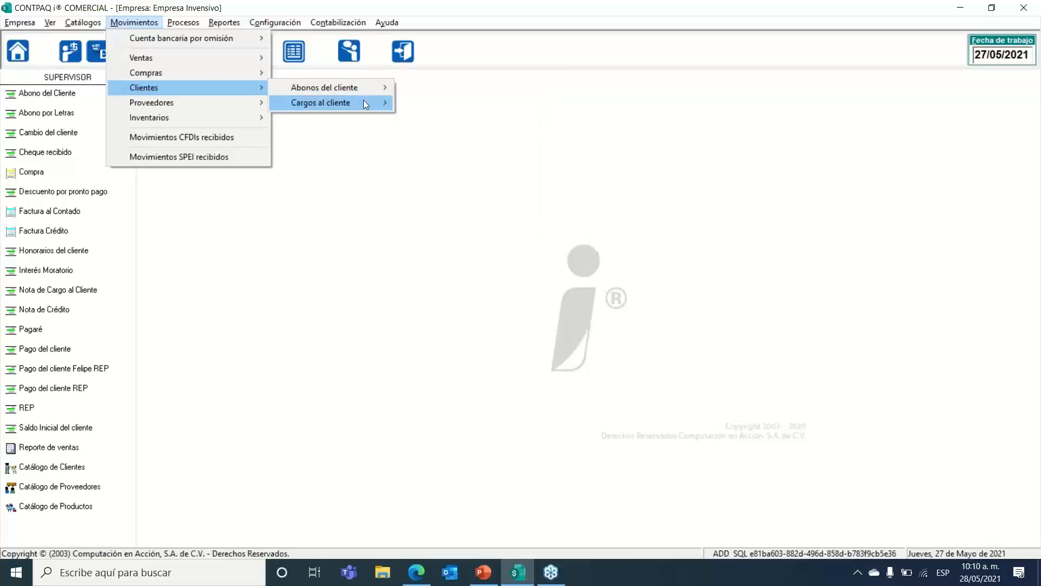
mouse_move(376, 105)
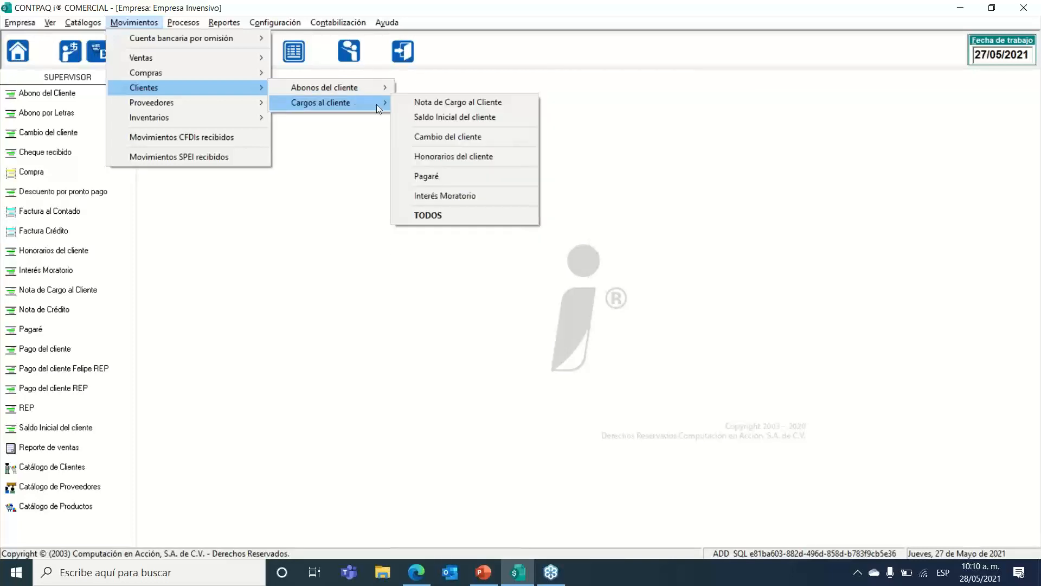
left_click(447, 119)
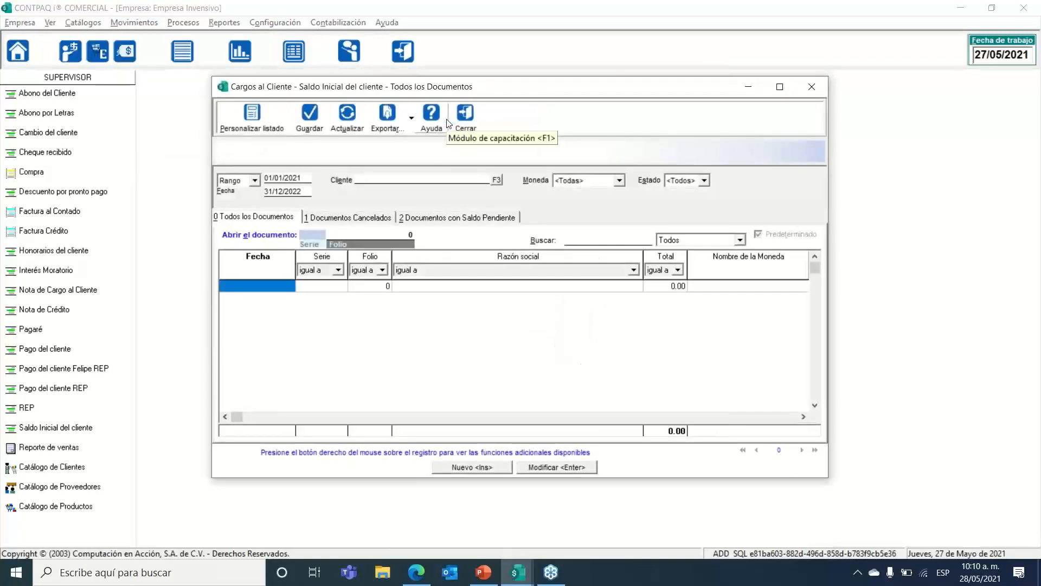
Step: Create and save a 10,000.00 opening balance for client 001 dated 01/05/2021
left_click(464, 470)
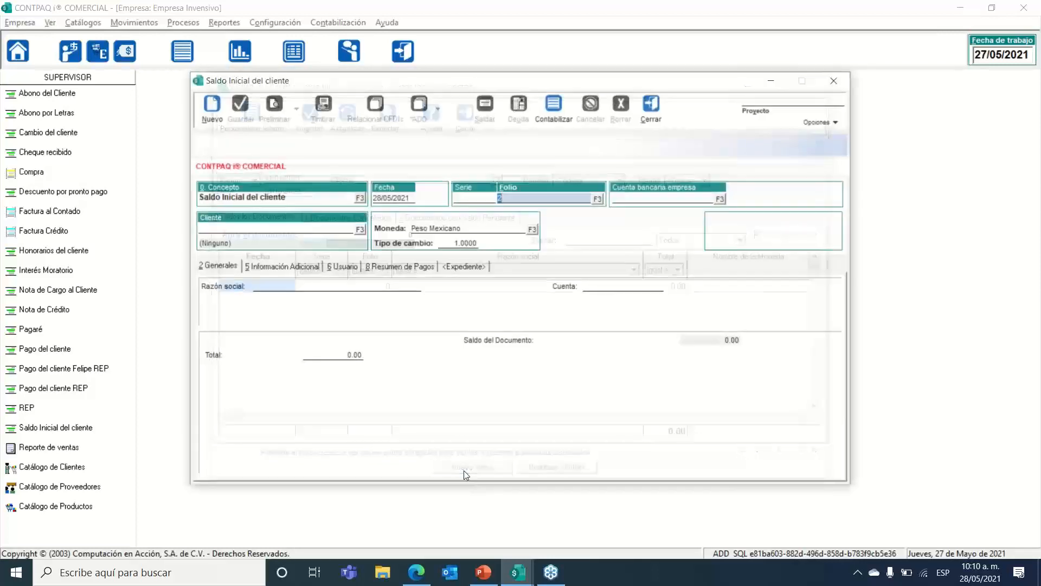
left_click_drag(408, 197, 365, 203)
type("01/")
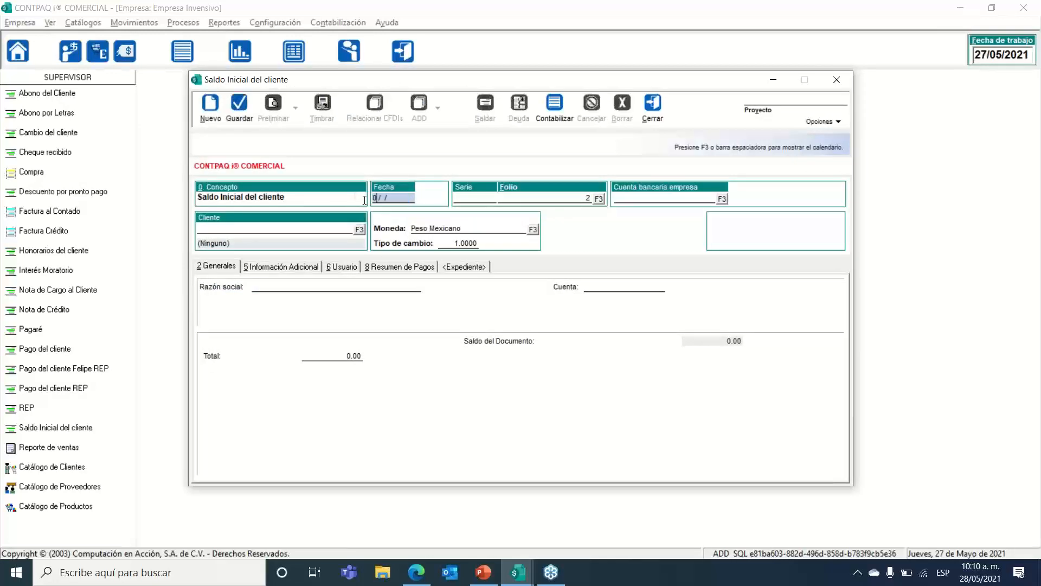
type("05/2021")
key("Tab")
key("Tab")
key("Tab")
key("Tab")
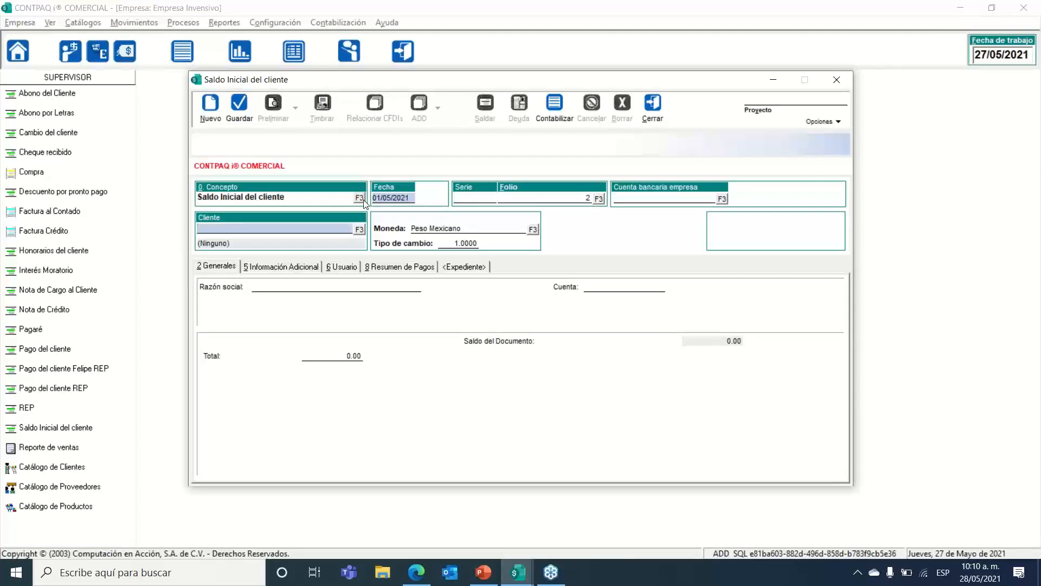
left_click(359, 229)
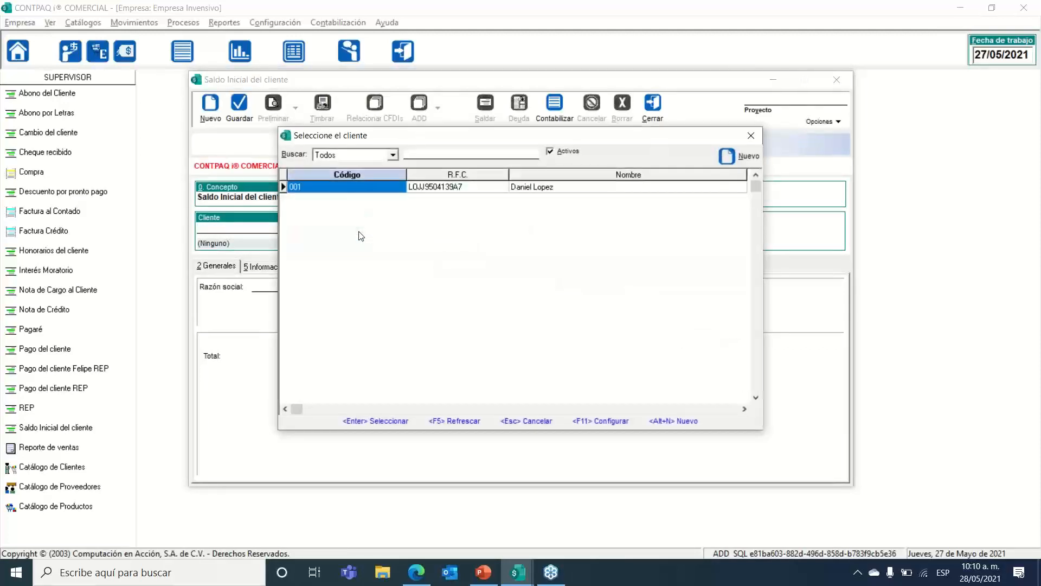
double_click(361, 190)
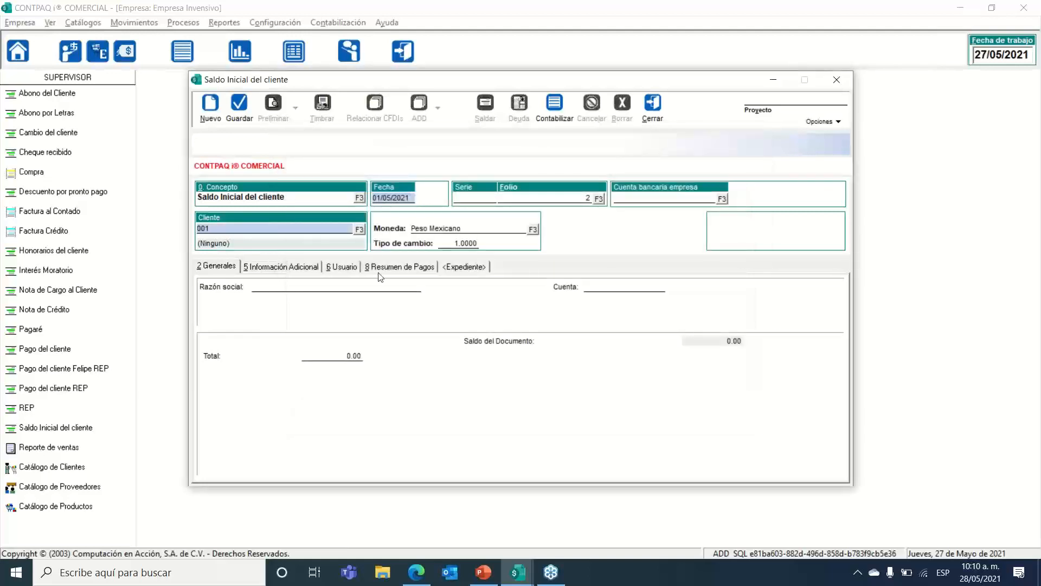
key("Tab")
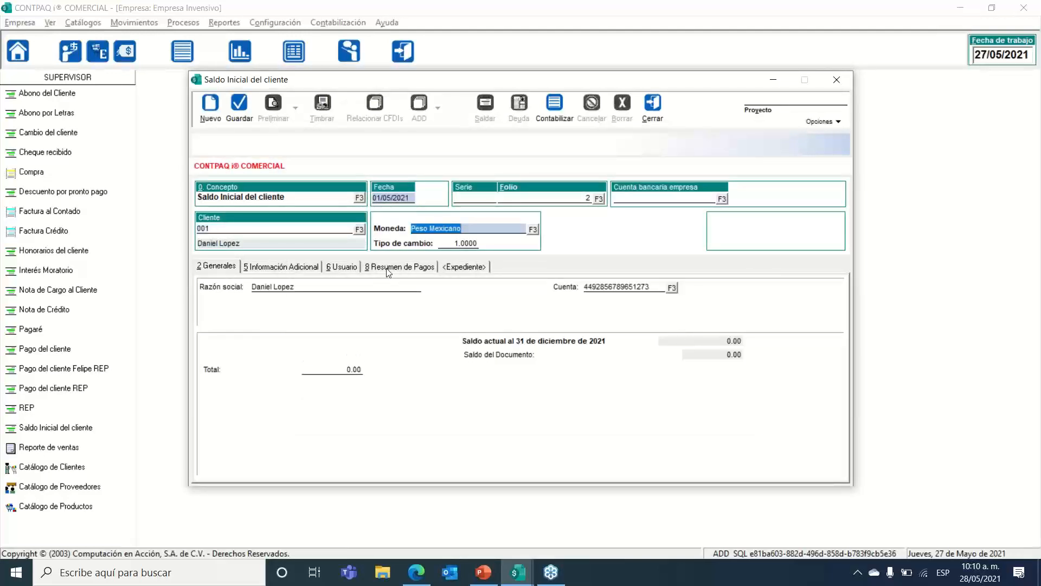
key("Tab")
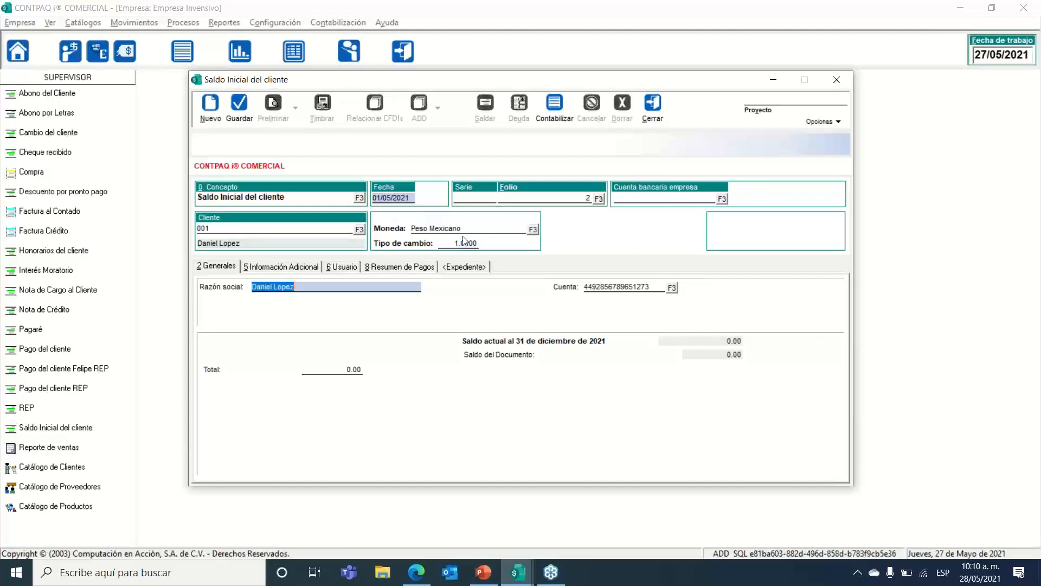
key("Tab")
key("Tab")
type("10")
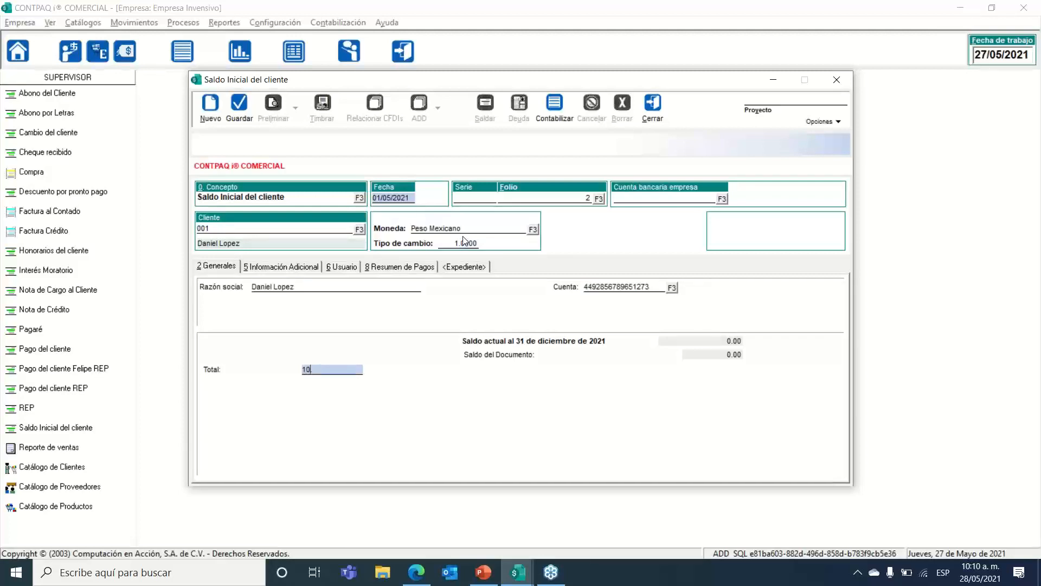
type(",000")
key("ctrl+g")
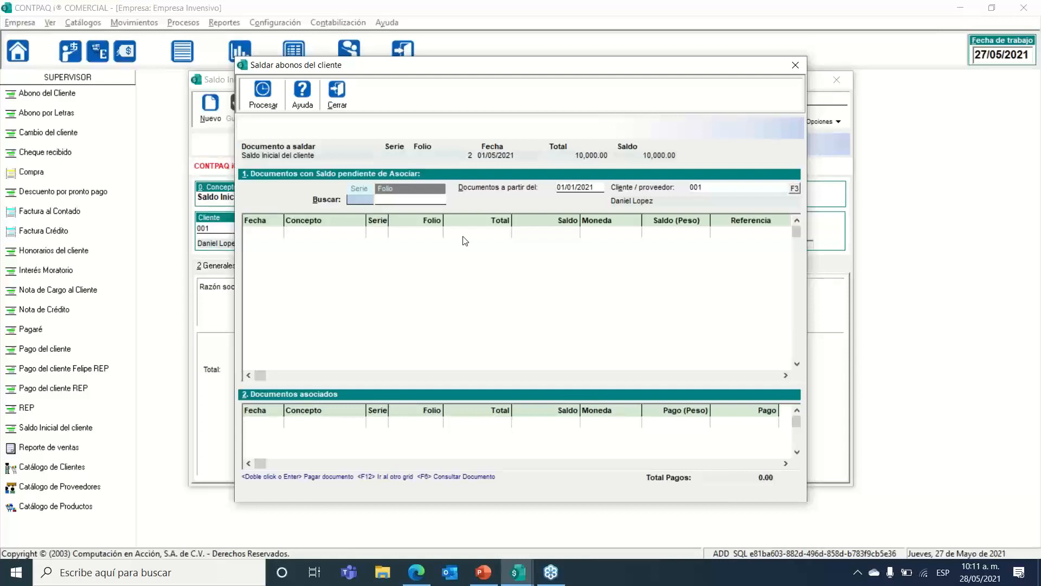
Step: Close the settlement window, check the 10,000.00 current balance, and close the document
left_click(334, 103)
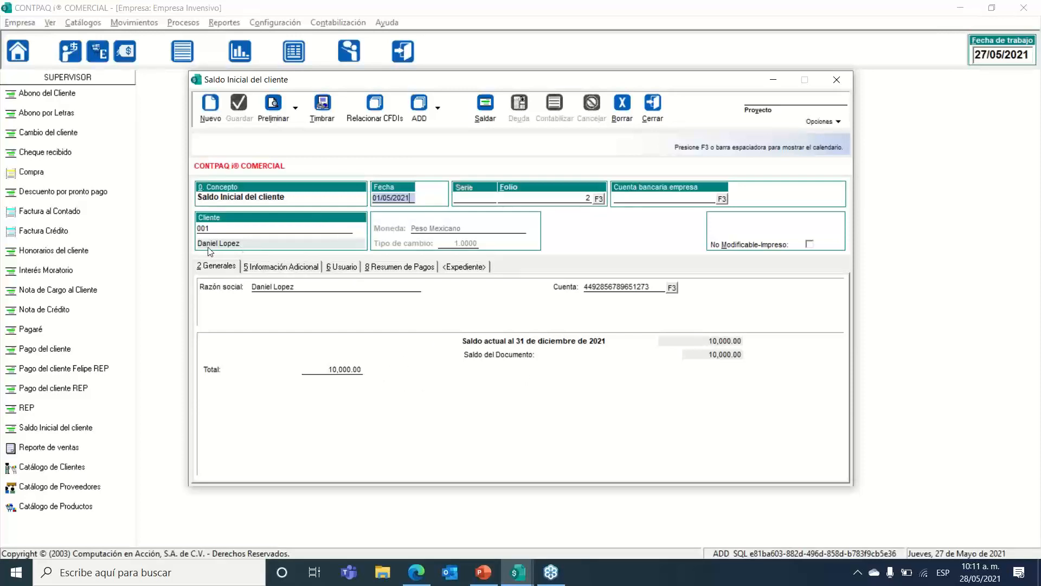
left_click(688, 342)
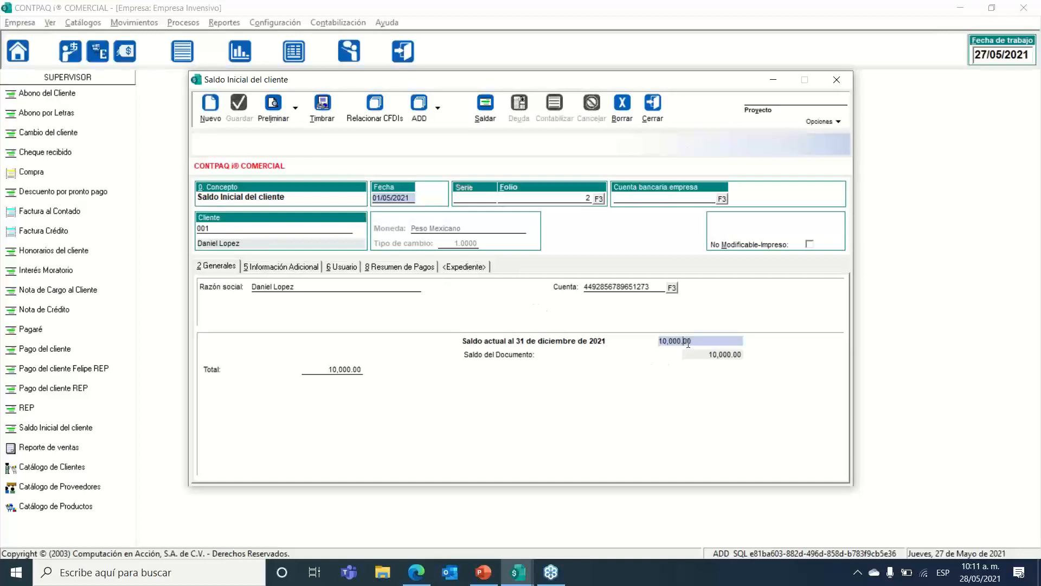
left_click_drag(708, 342, 629, 346)
left_click(652, 106)
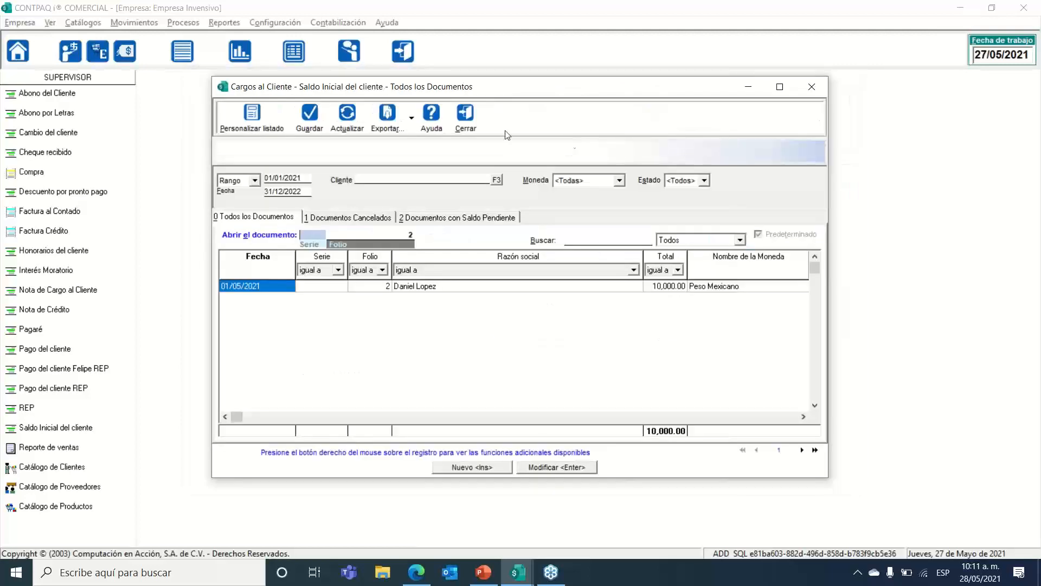
Step: Check client 001's 10,000.00 current balance in the client catalogue
left_click(459, 121)
left_click(93, 25)
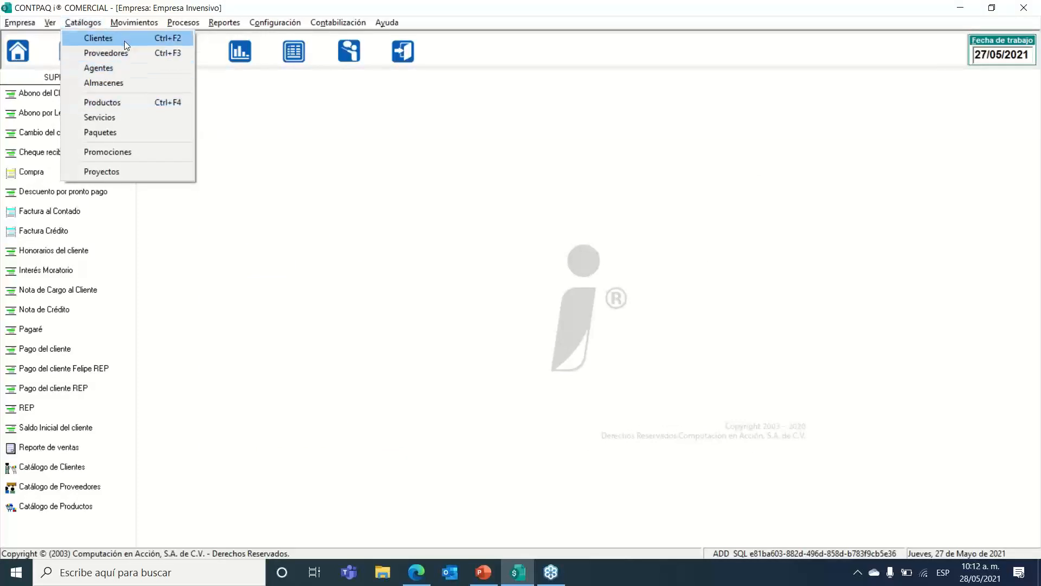
left_click(125, 39)
left_click(435, 289)
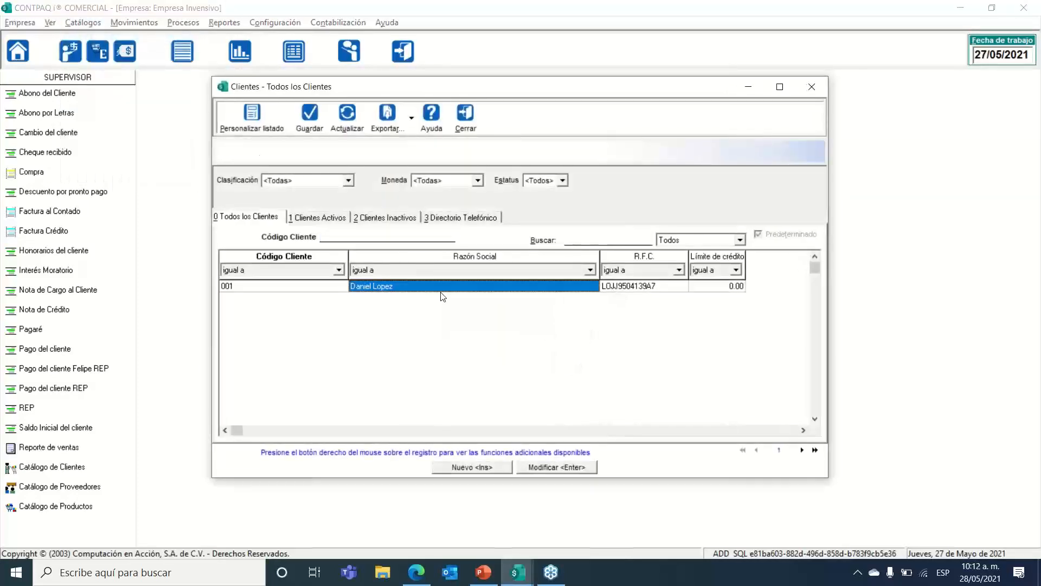
double_click(443, 287)
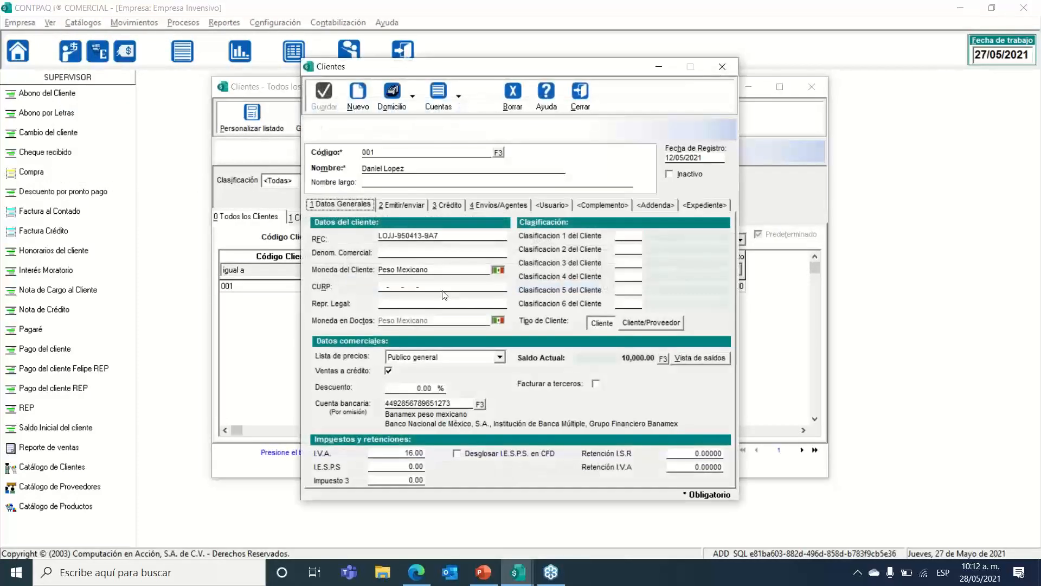
left_click_drag(607, 360, 571, 360)
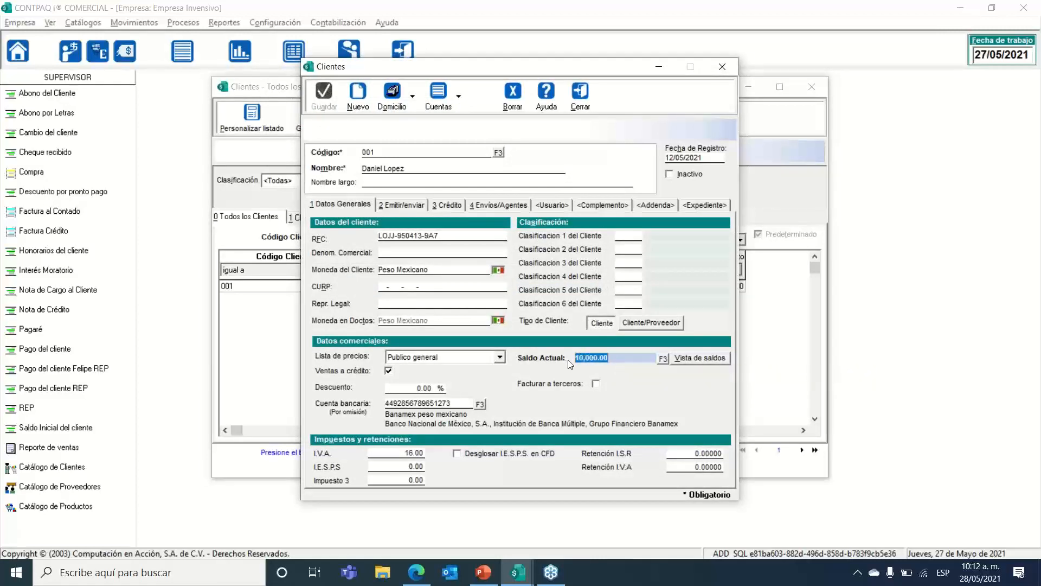
left_click(580, 109)
Step: View client 001's documents with balance, then close the view and the catalogue
right_click(438, 291)
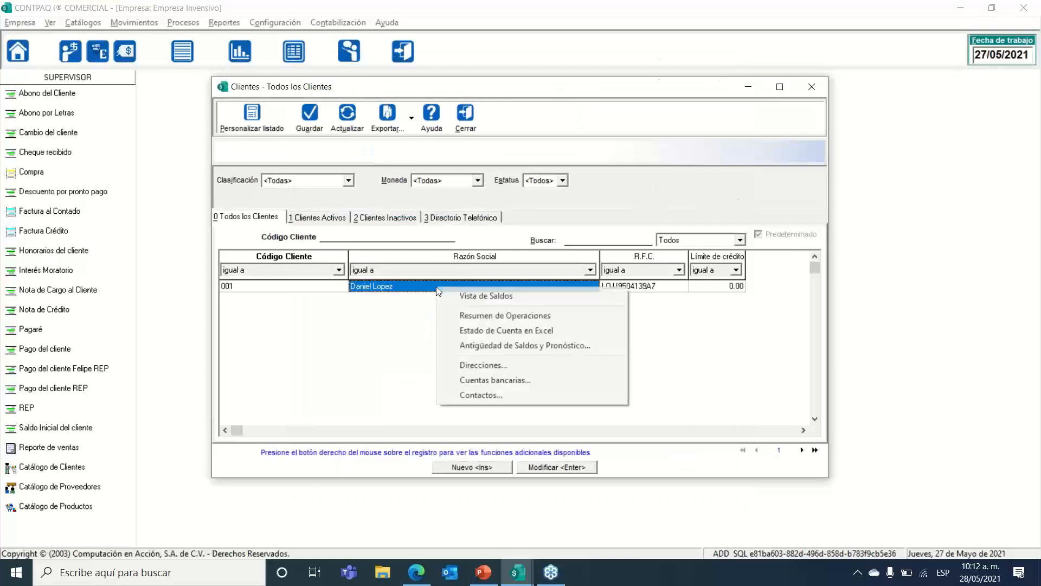
left_click(463, 295)
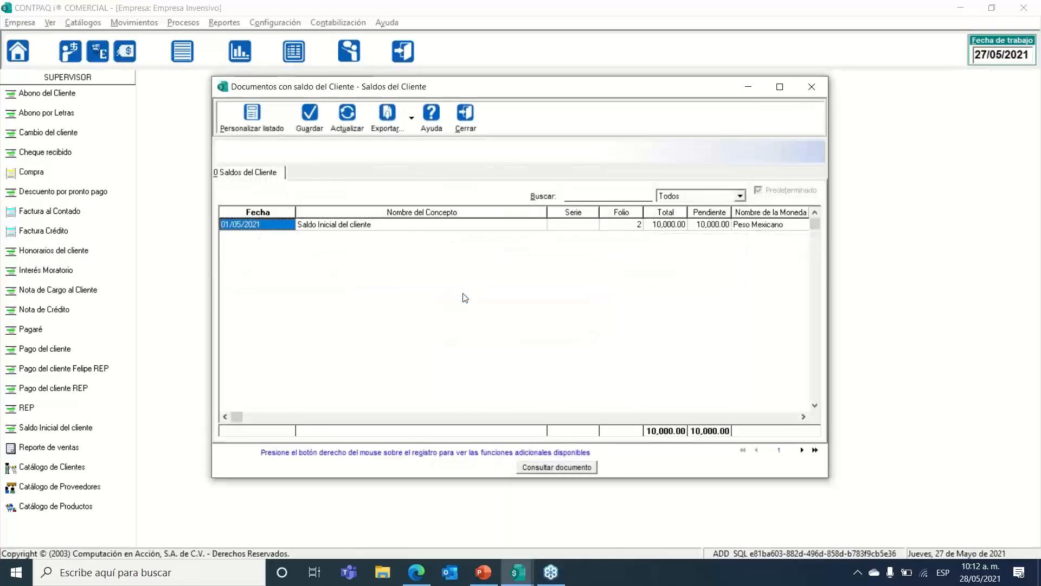
left_click(465, 127)
left_click(465, 126)
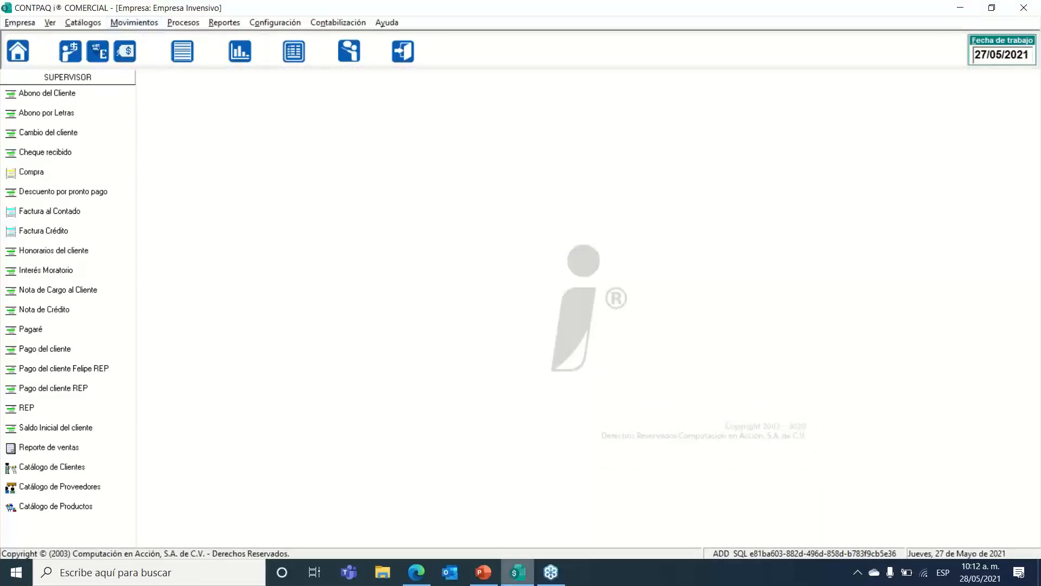
Step: Present the slideshow from slide 8 to slide 9, the XML association exercise, then exit
left_click(497, 578)
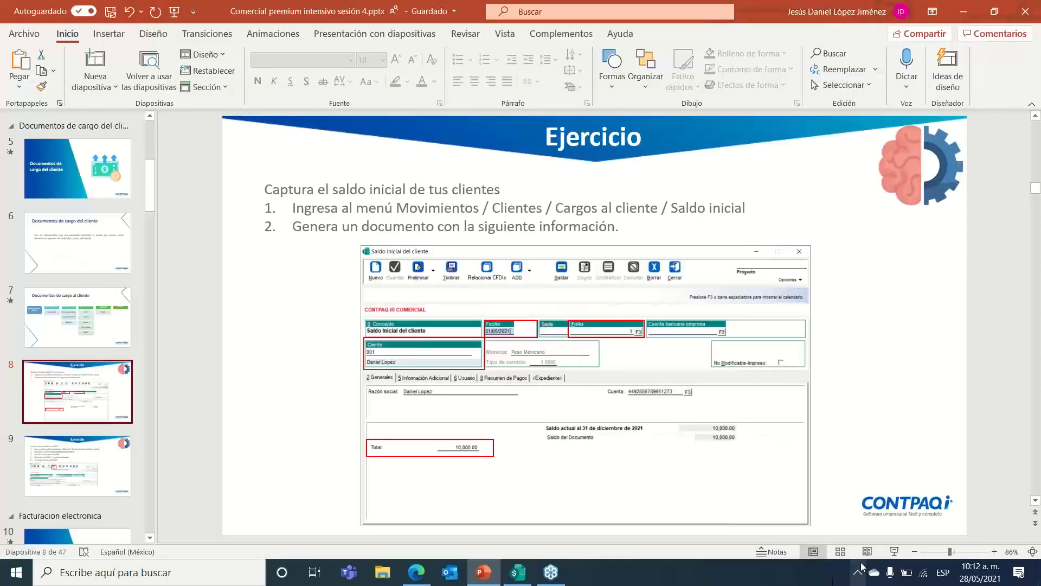
left_click(894, 551)
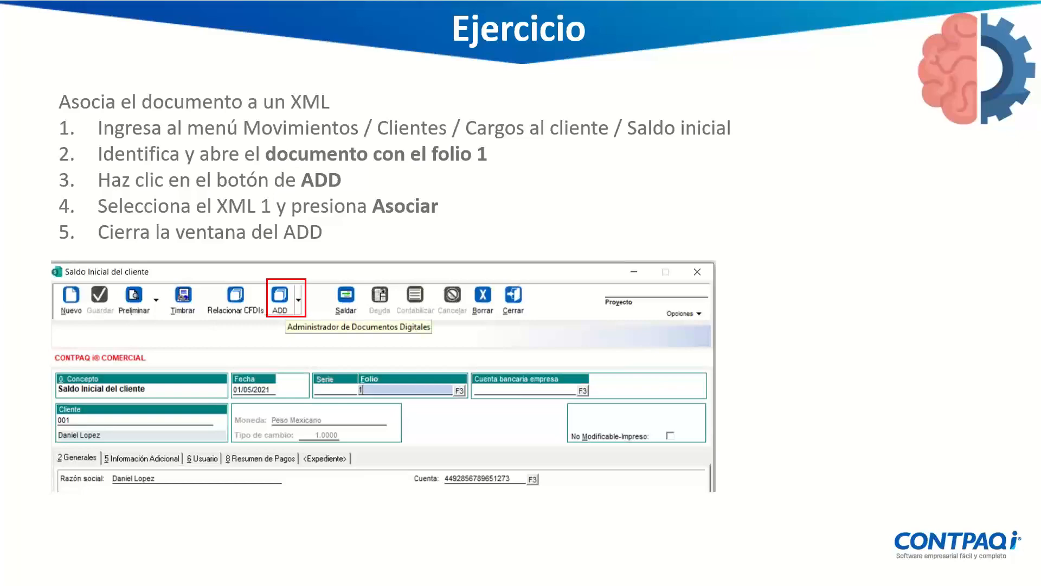
key("Escape")
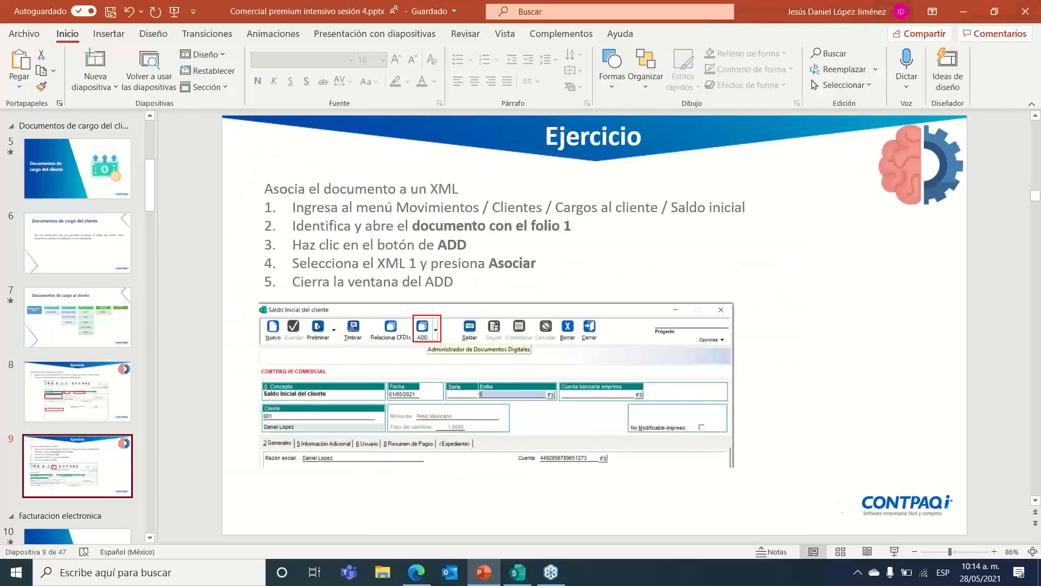
left_click(518, 572)
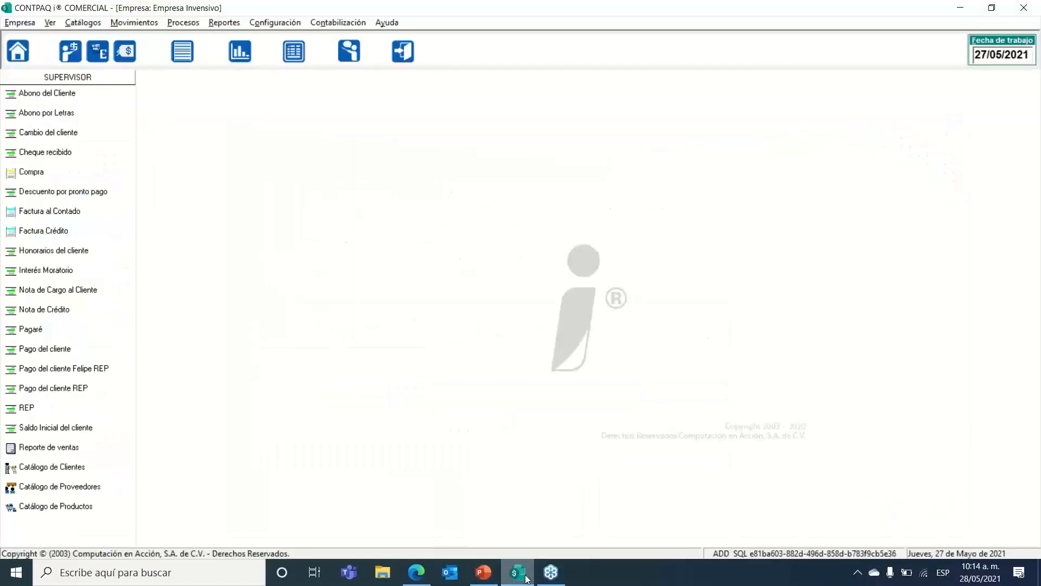
Step: Reopen the 10,000.00 opening-balance document, folio 2, from the Saldo Inicial del cliente list
left_click(139, 24)
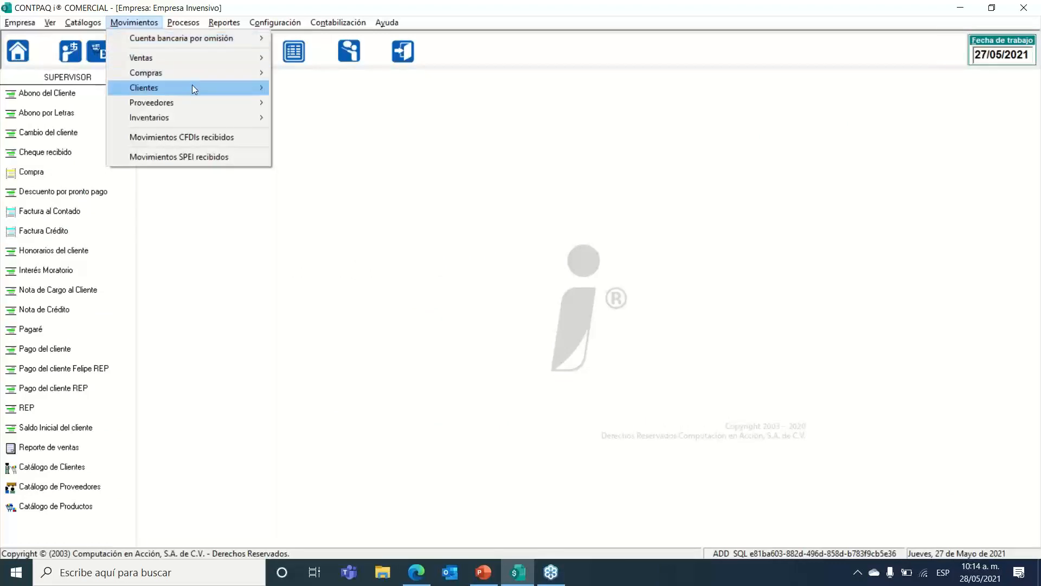
mouse_move(193, 88)
mouse_move(311, 103)
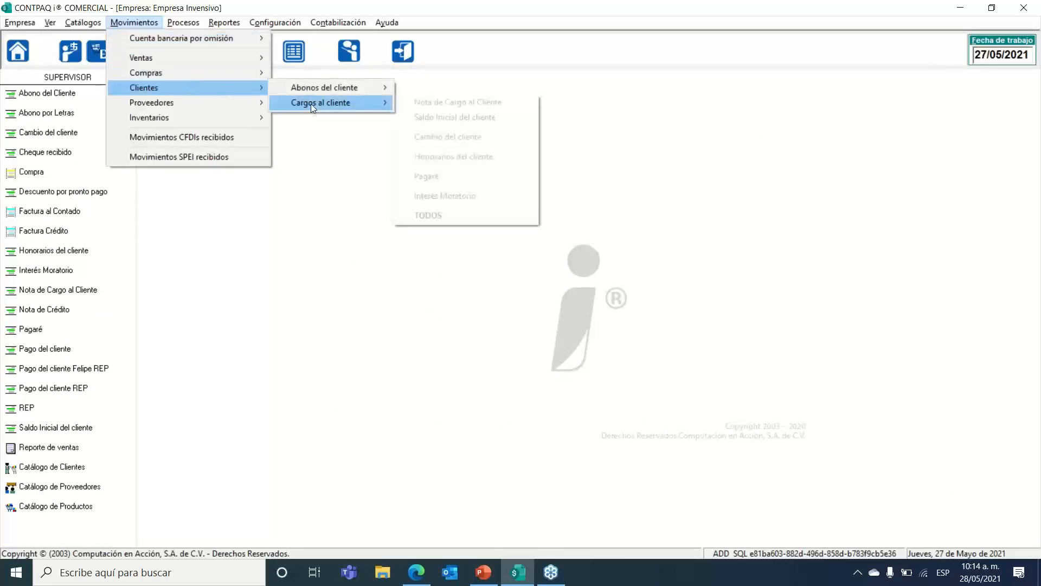
left_click(431, 118)
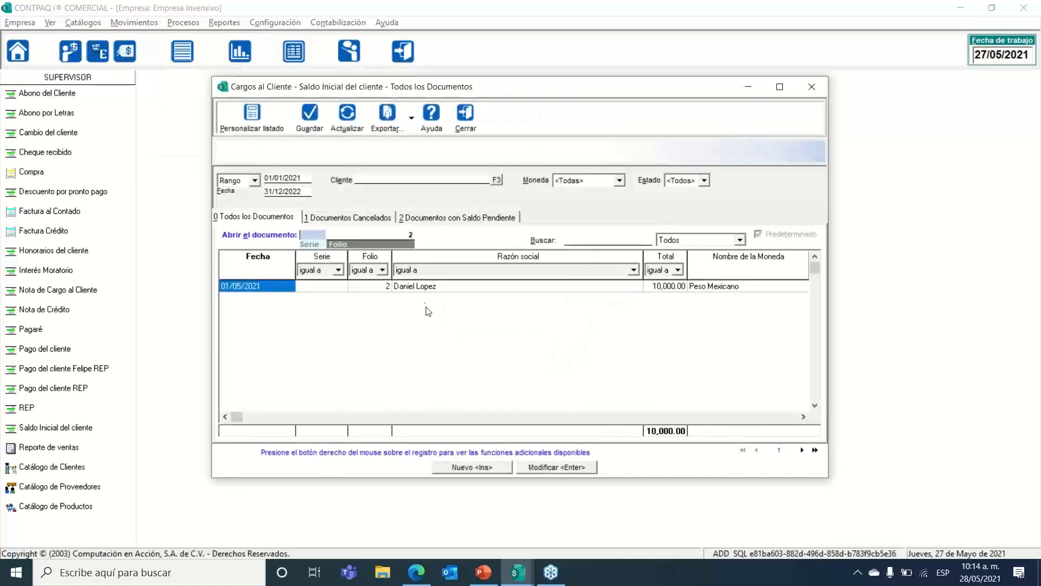
double_click(424, 286)
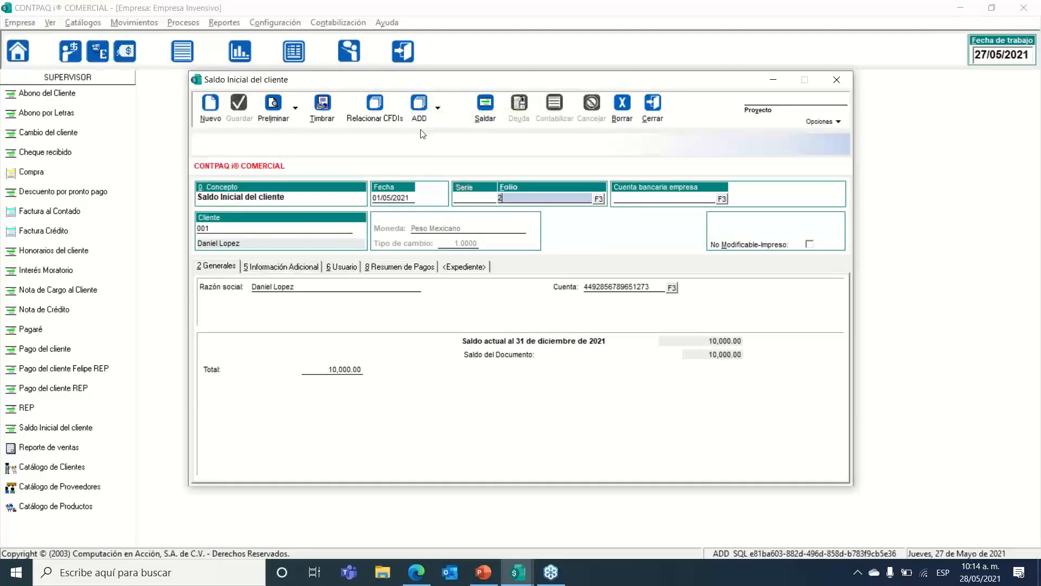
mouse_move(435, 86)
left_mouse_down()
mouse_move(415, 92)
mouse_move(430, 99)
left_mouse_up()
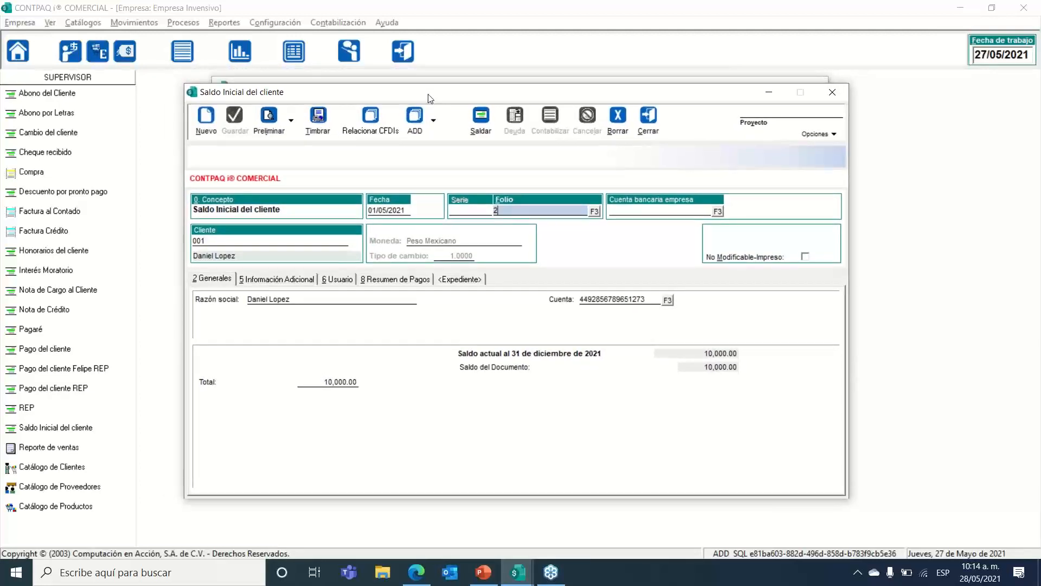
left_click(416, 120)
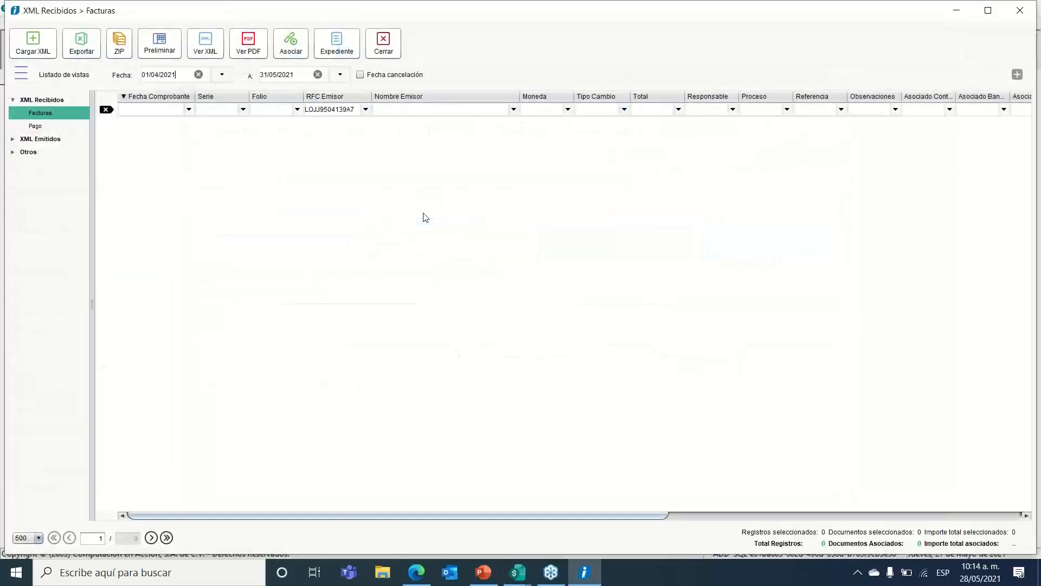
Step: Find the 01/01/2021 emitted invoice in ADD and verify its 10,000.00 total in the preview
left_click(12, 139)
left_click(35, 152)
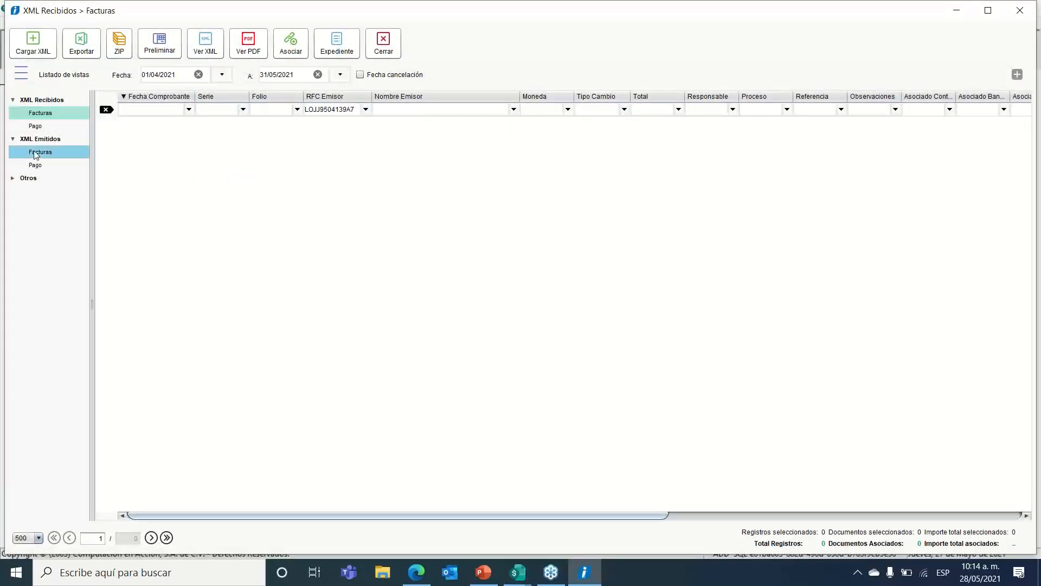
left_click(198, 74)
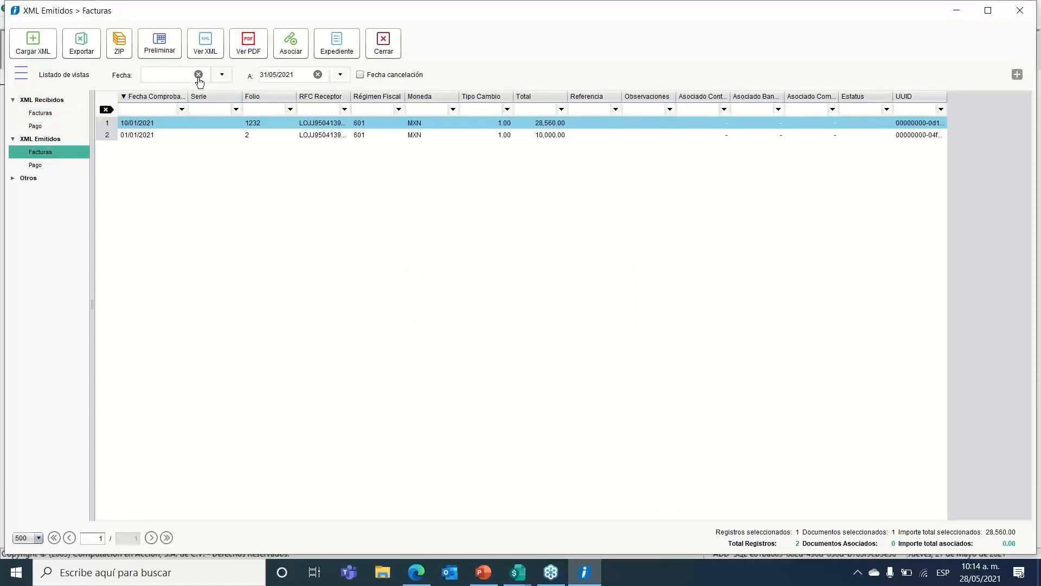
left_click(332, 137)
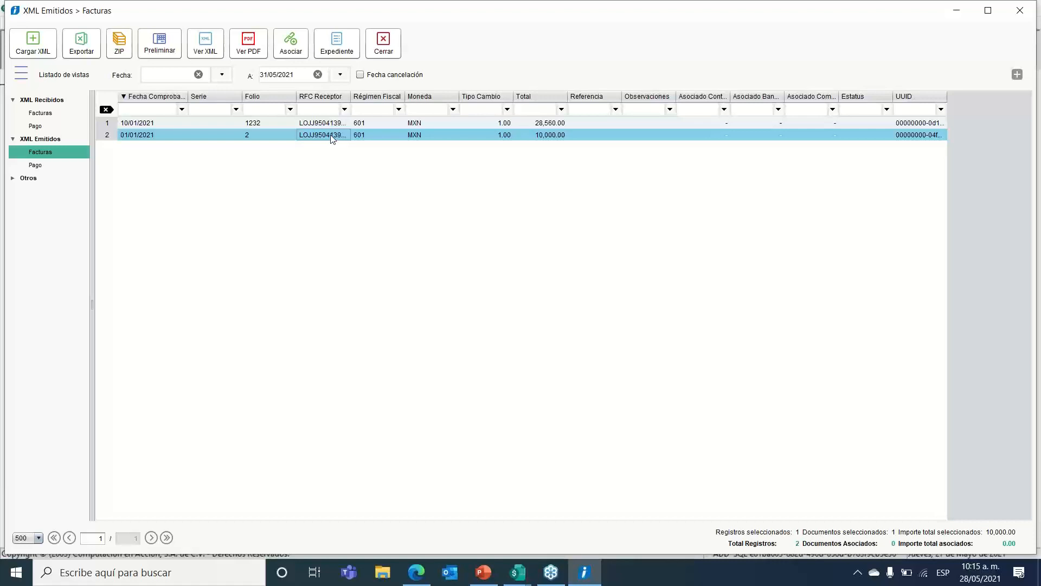
left_click(297, 48)
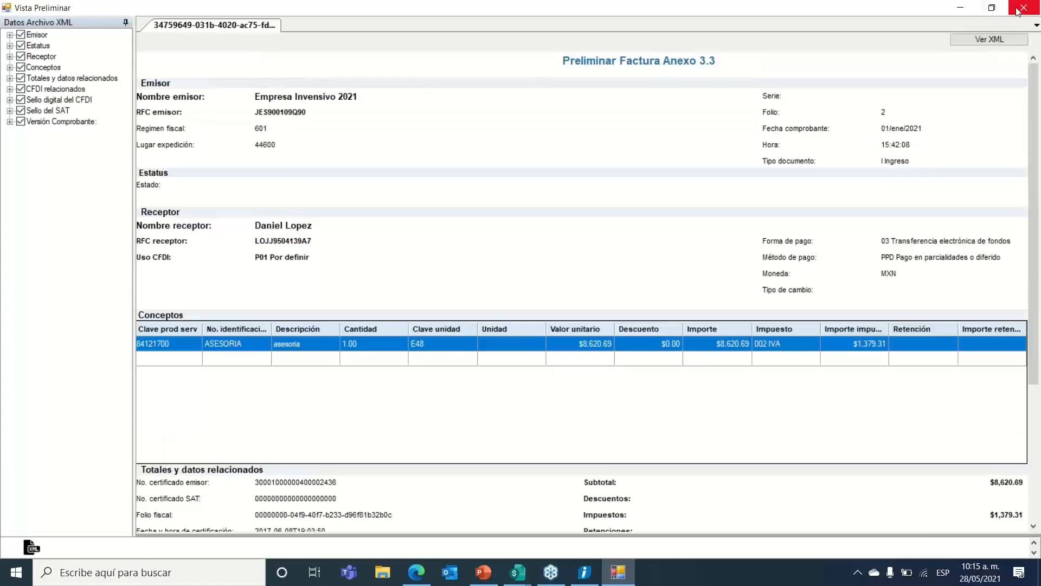
scroll(577, 209, "down", 3)
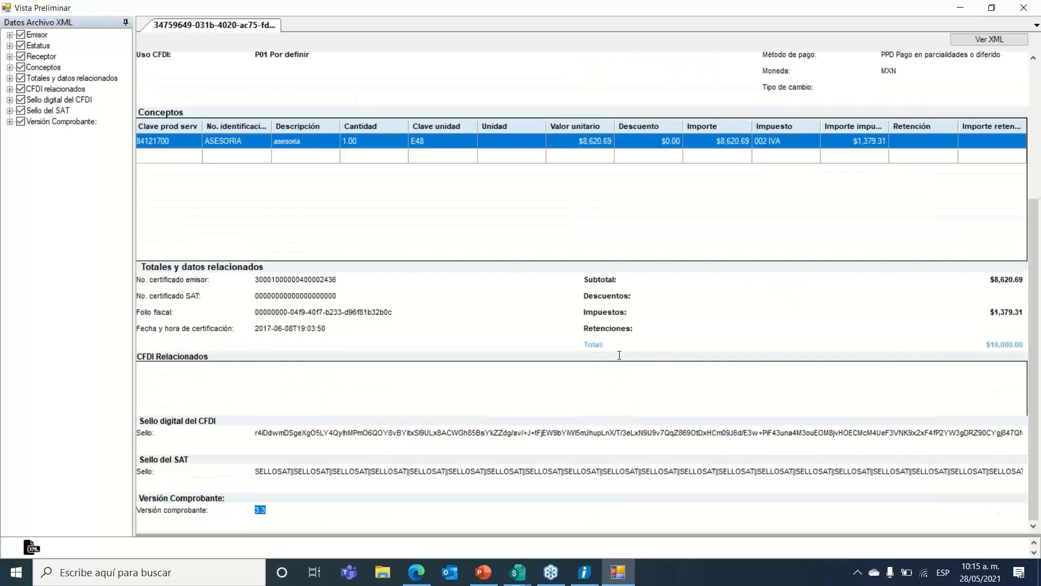
left_click_drag(584, 343, 730, 342)
left_click_drag(1000, 344, 987, 344)
left_click(1023, 7)
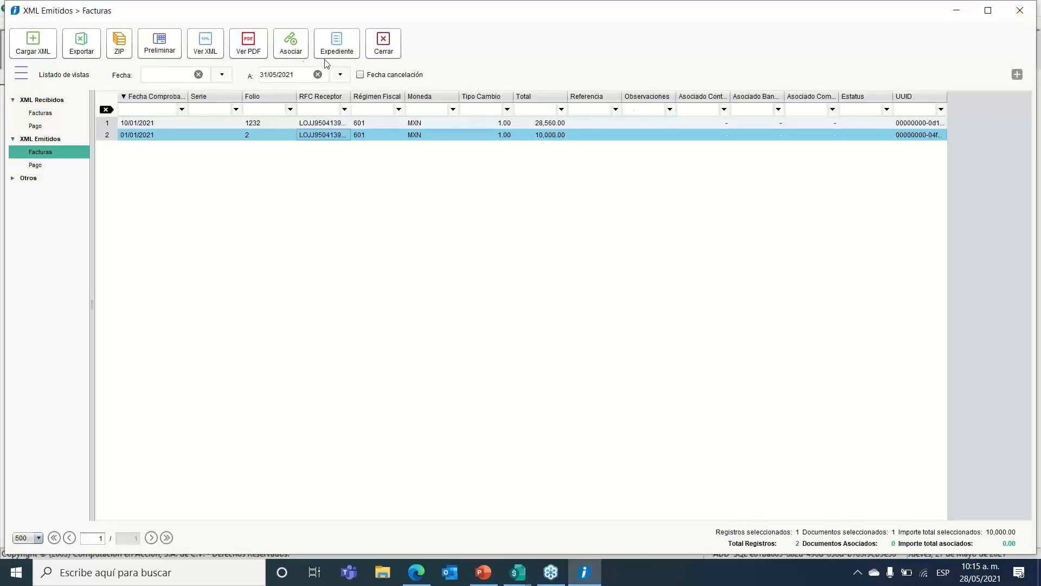
Step: Associate that invoice with the document and close the digital documents window
left_click(291, 42)
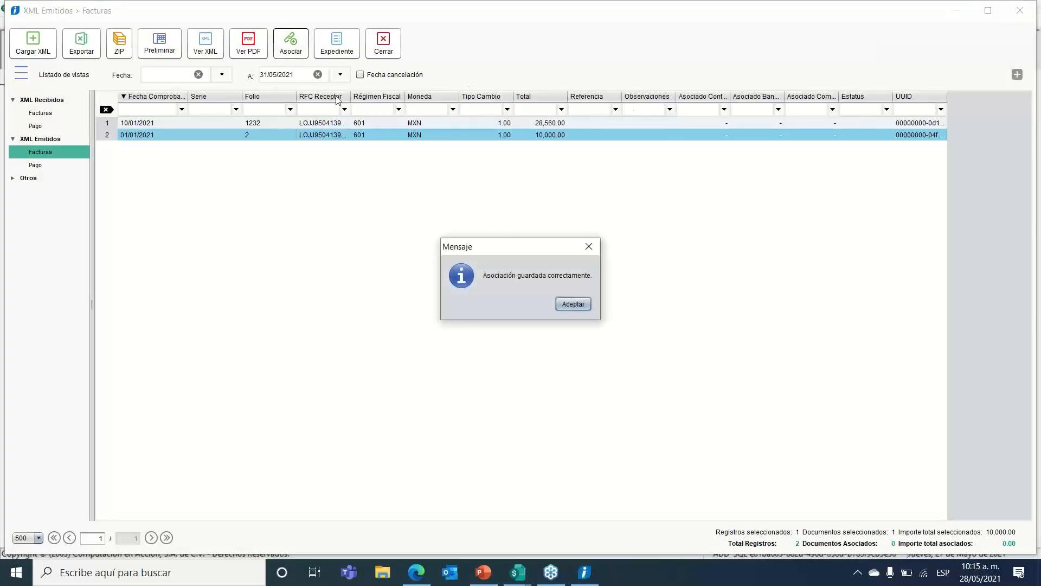
left_click(573, 304)
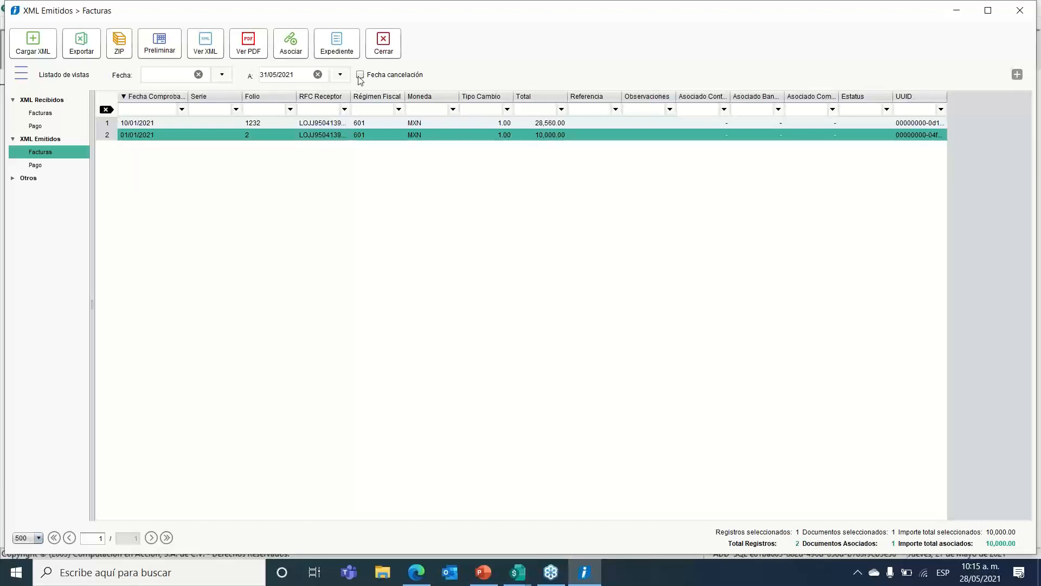
left_click(384, 42)
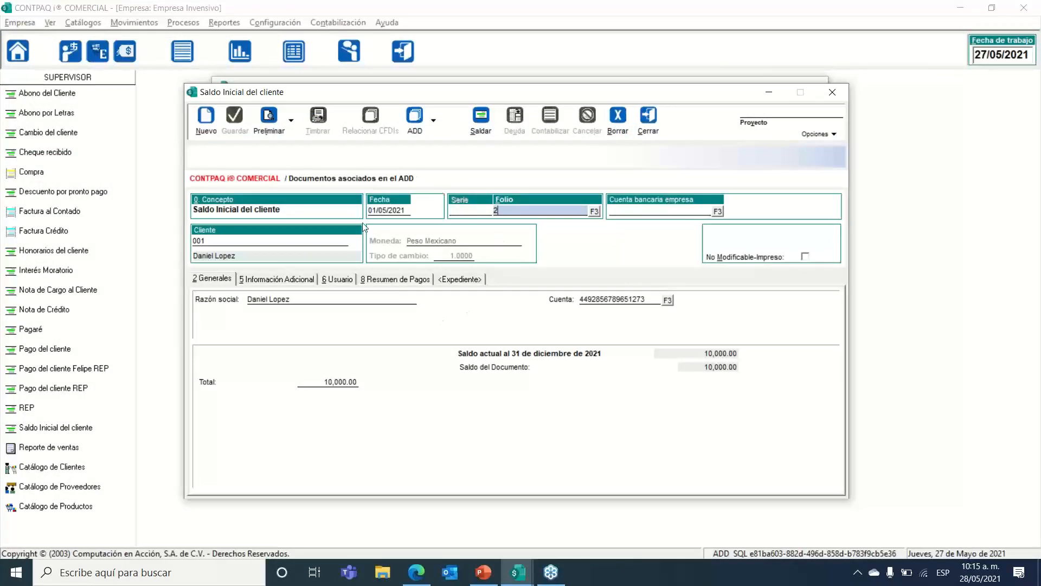
mouse_move(395, 98)
left_mouse_down()
mouse_move(392, 76)
mouse_move(410, 98)
mouse_move(404, 84)
left_mouse_up()
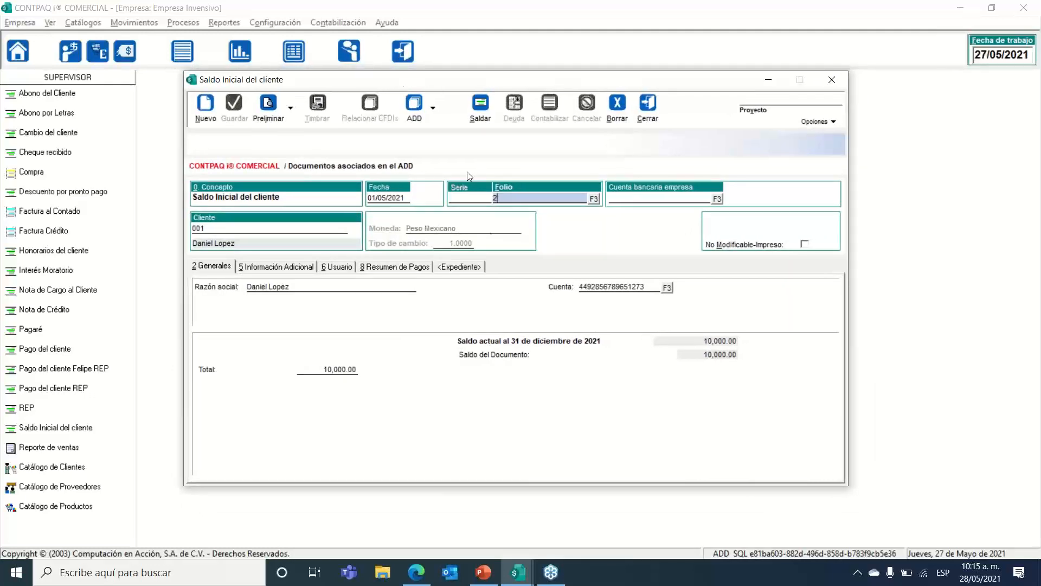
left_click(327, 368)
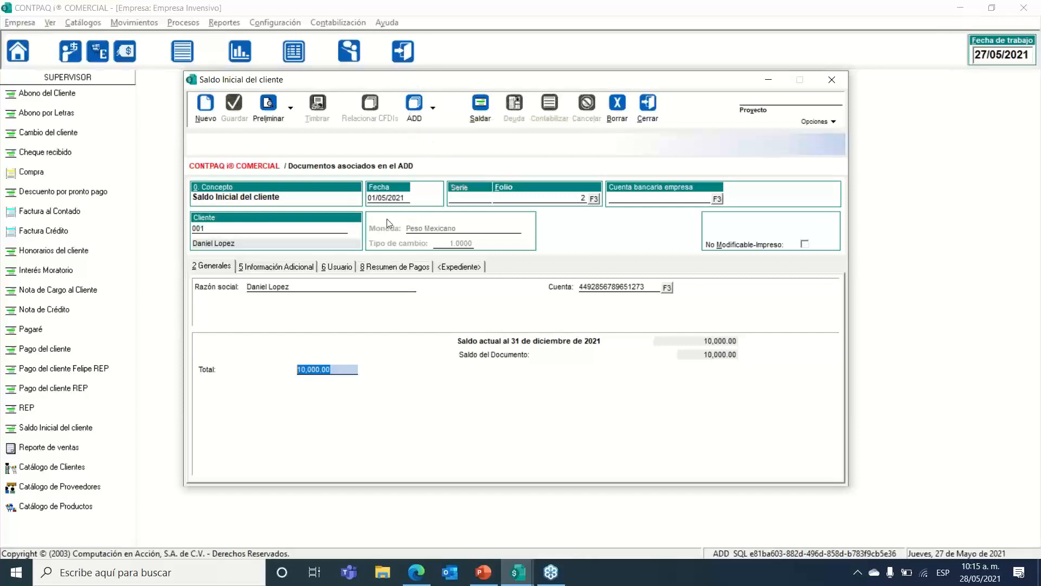
left_click(347, 369)
key("Return")
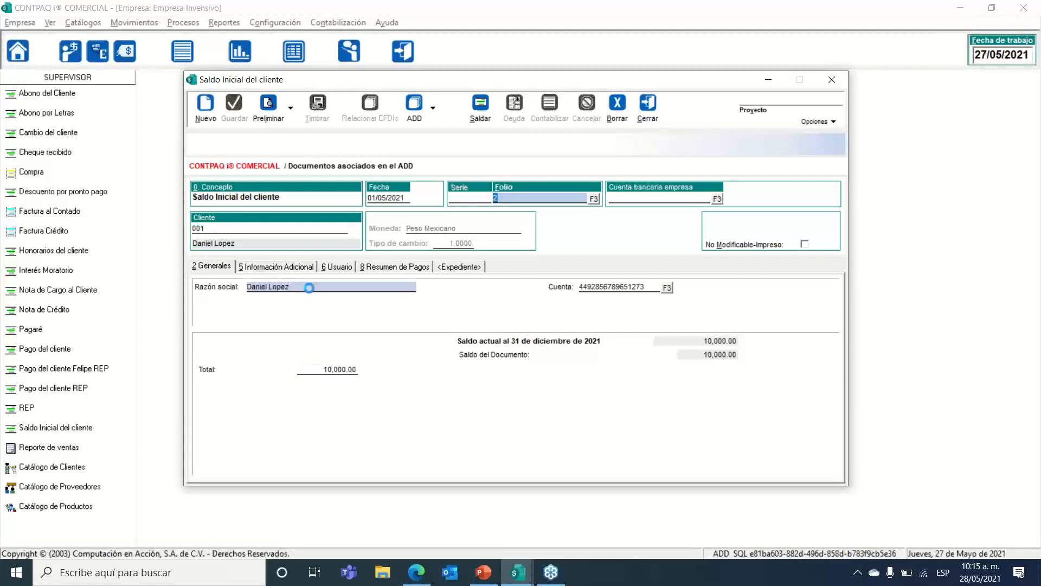
left_click(332, 91)
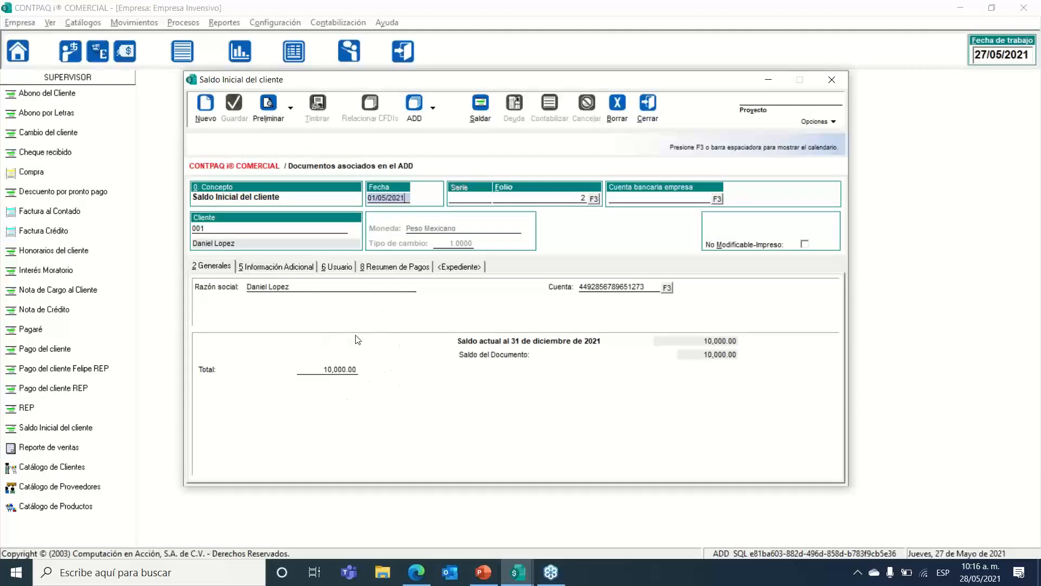
left_click(327, 370)
left_click_drag(330, 369, 258, 374)
left_click(332, 369)
left_click_drag(338, 370, 285, 374)
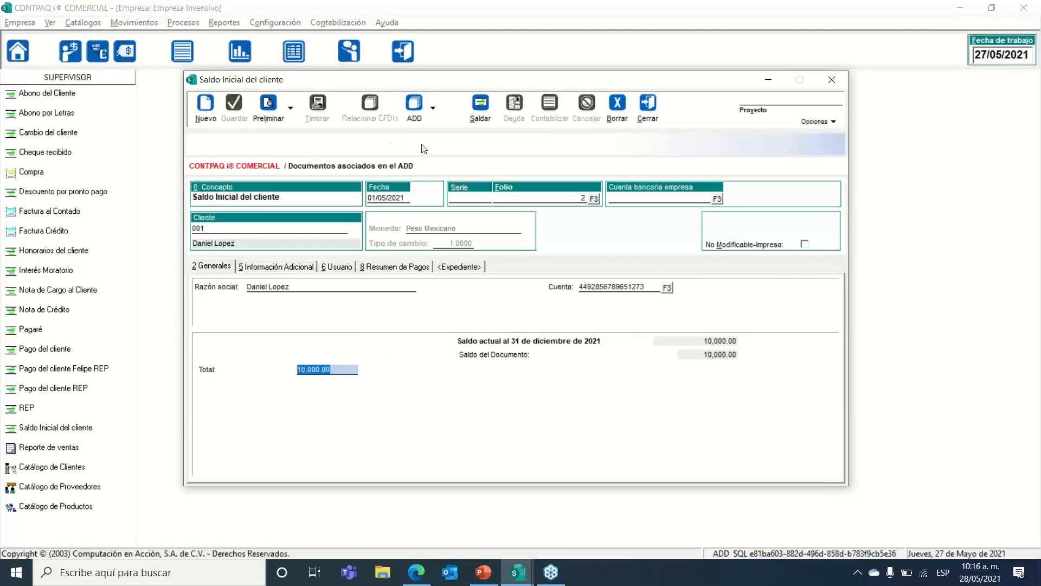
left_click(281, 267)
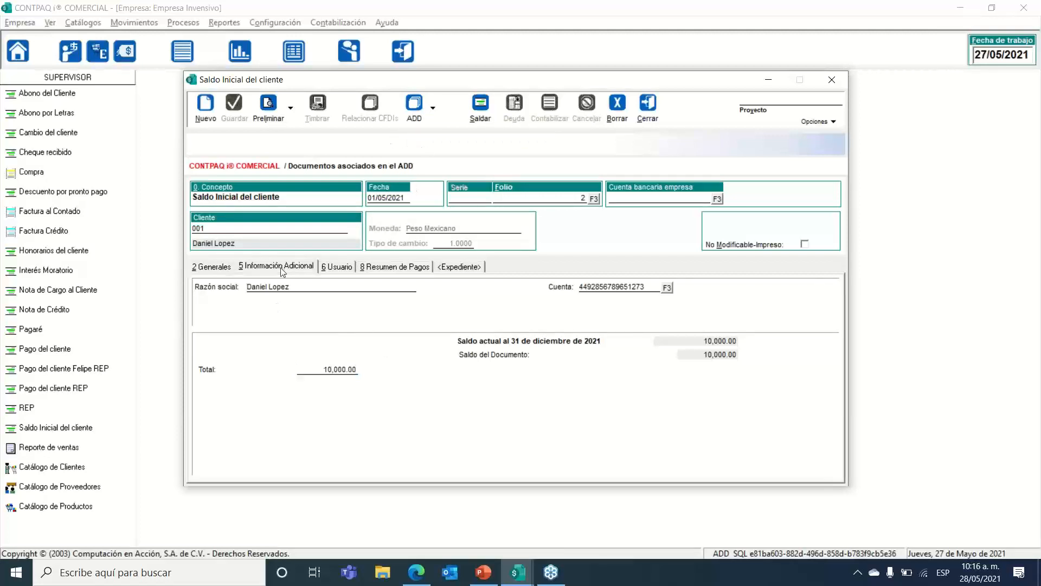
left_click(330, 96)
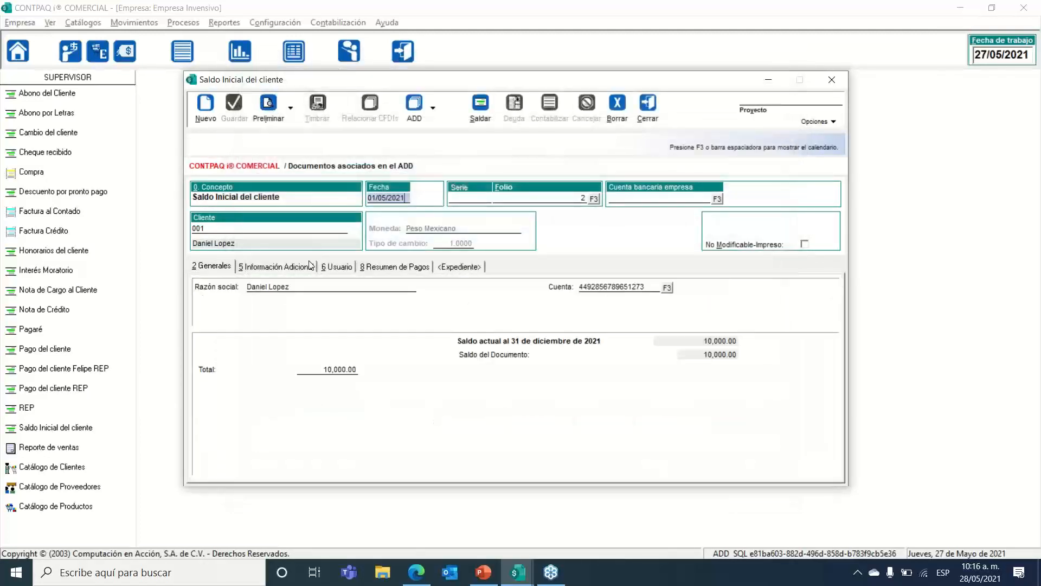
left_click(339, 267)
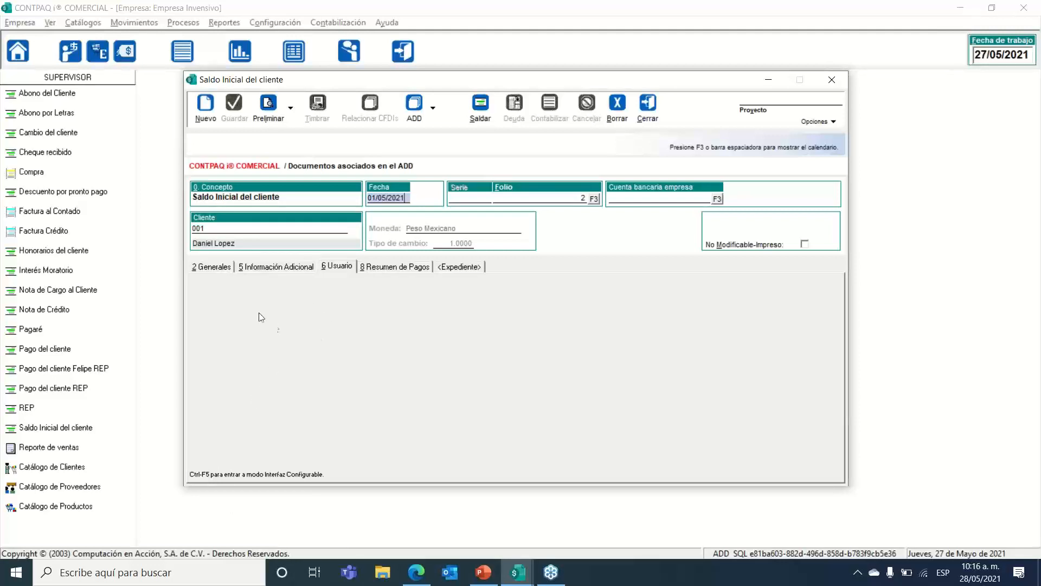
left_click(223, 268)
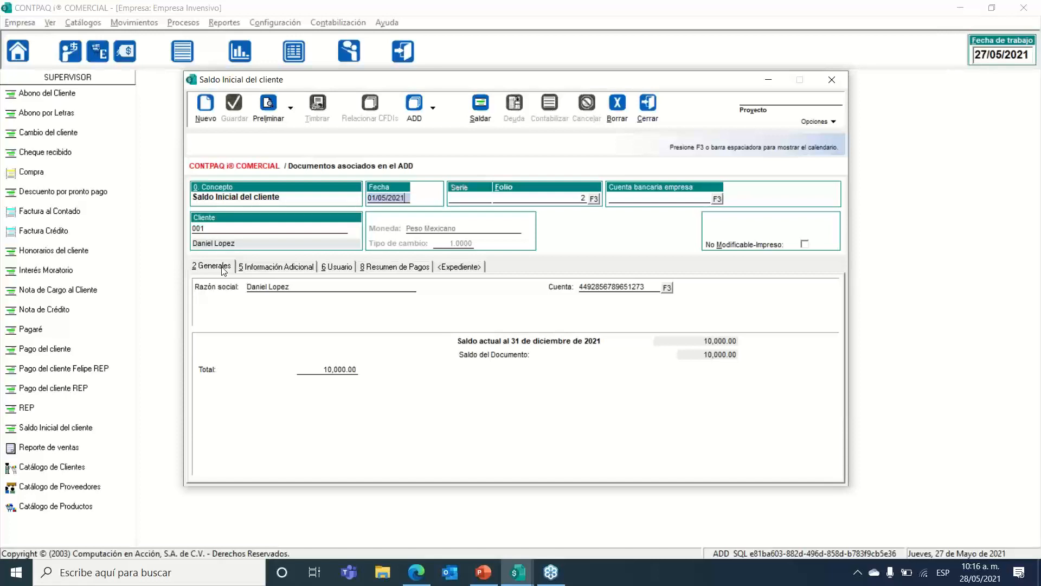
left_click_drag(364, 79, 415, 79)
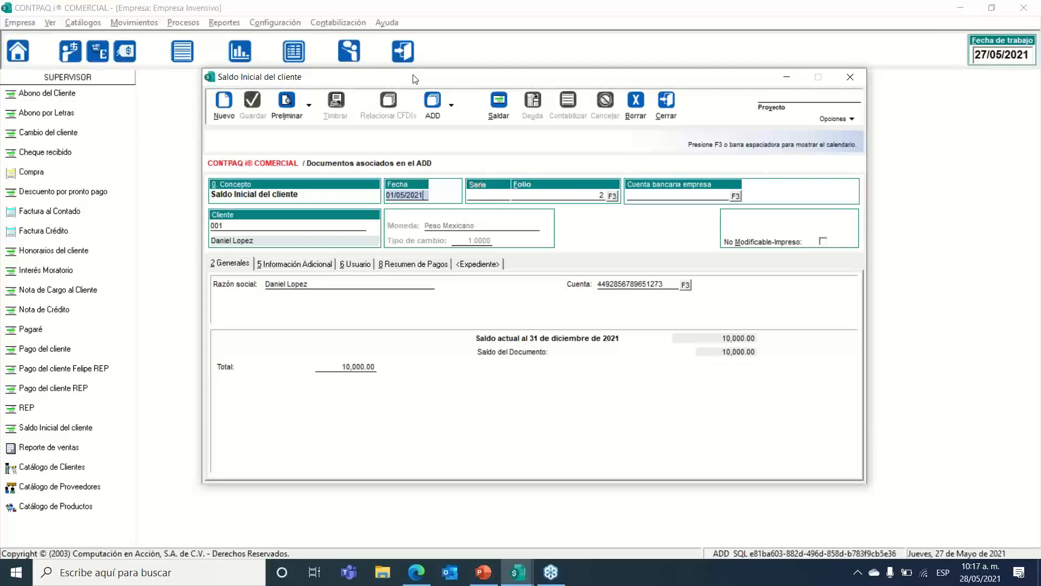
left_click(307, 284)
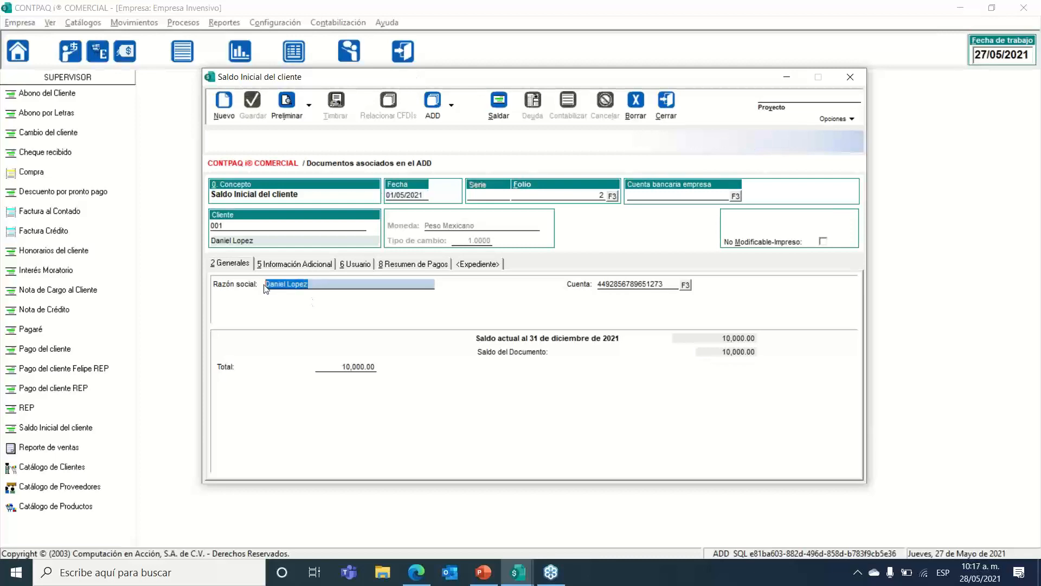
left_click(341, 366)
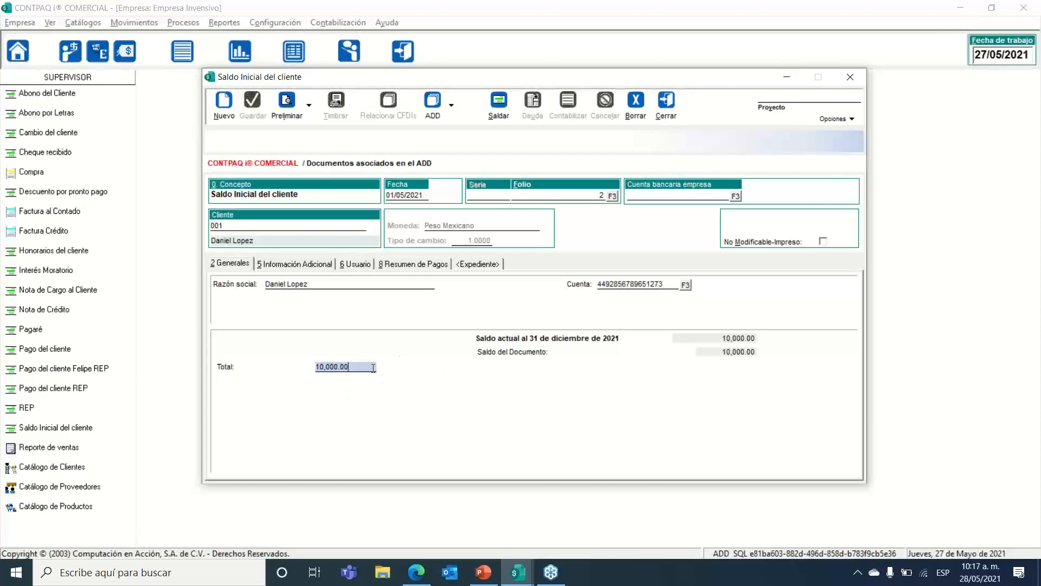
left_click(451, 116)
left_click(437, 108)
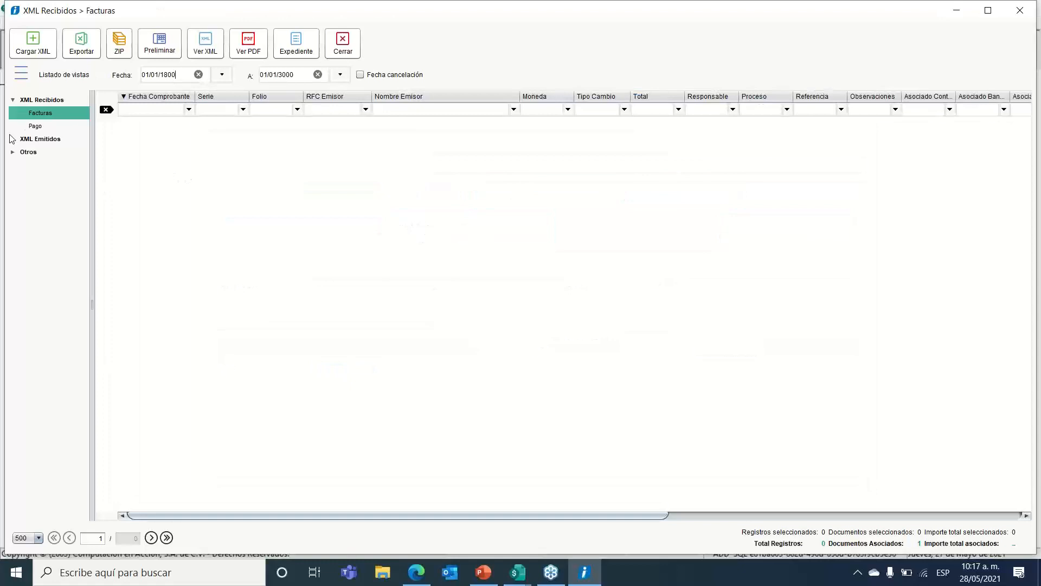
left_click(13, 139)
left_click(40, 152)
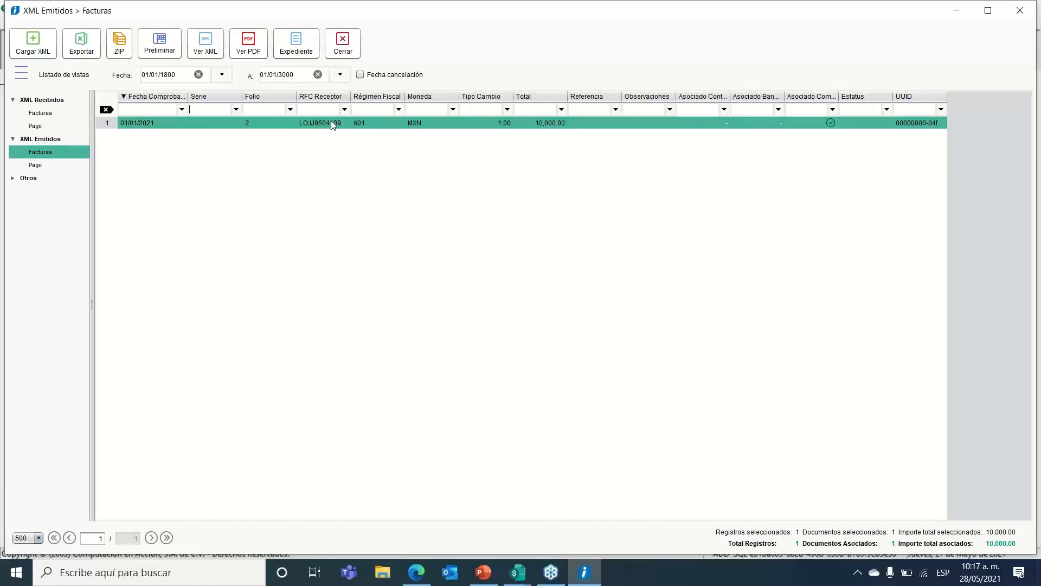
left_click(343, 52)
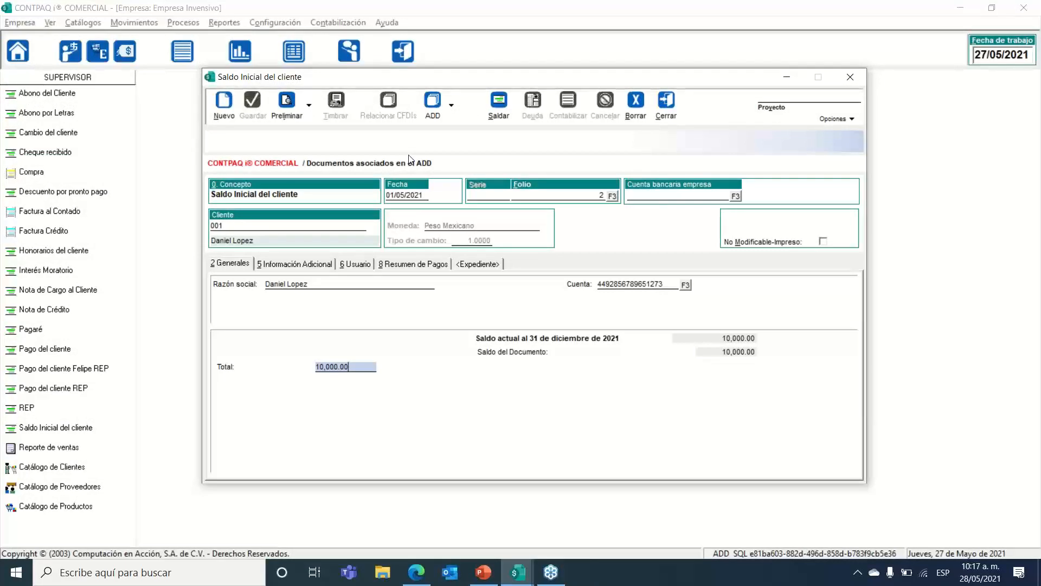
left_click(667, 113)
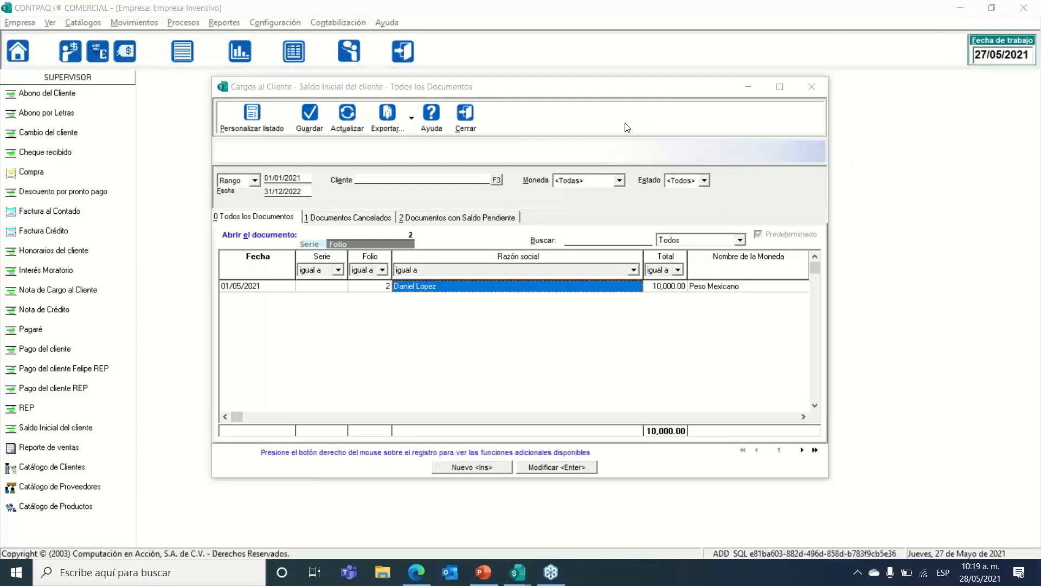
Step: Close the Cargos al Cliente document list
left_click(466, 115)
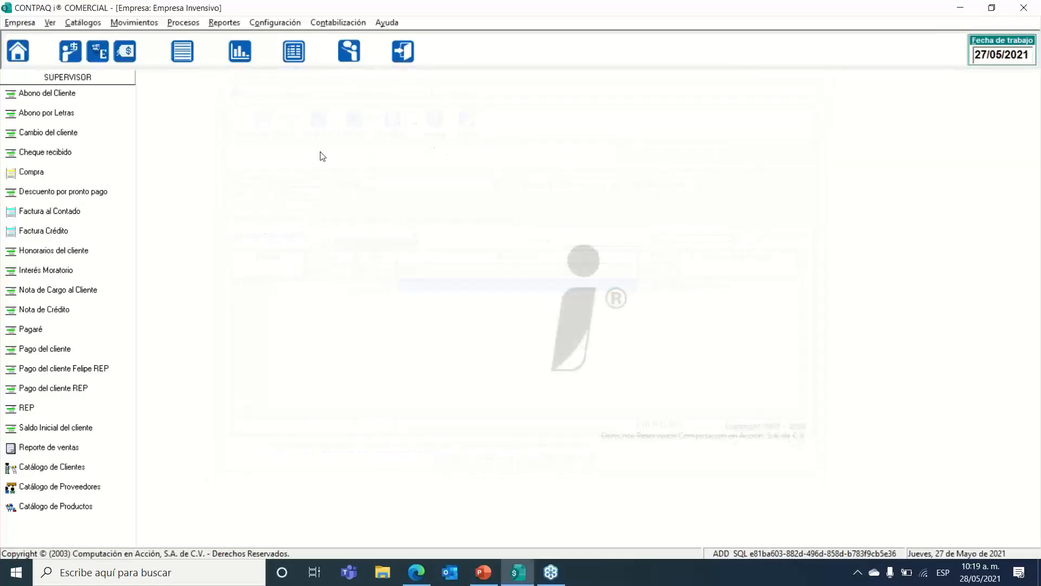
left_click(270, 24)
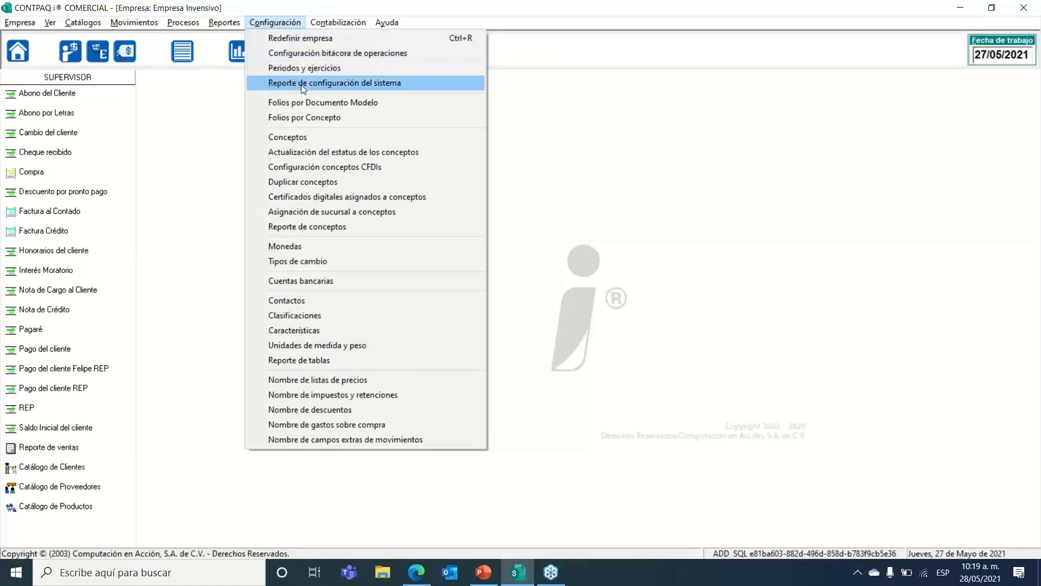
left_click(311, 138)
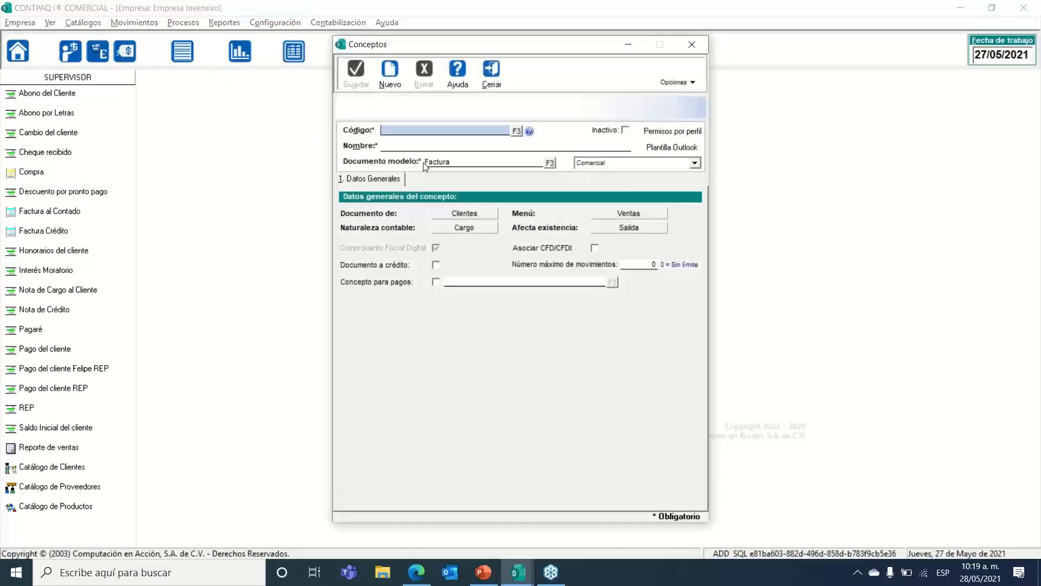
left_click(518, 130)
type("cargo")
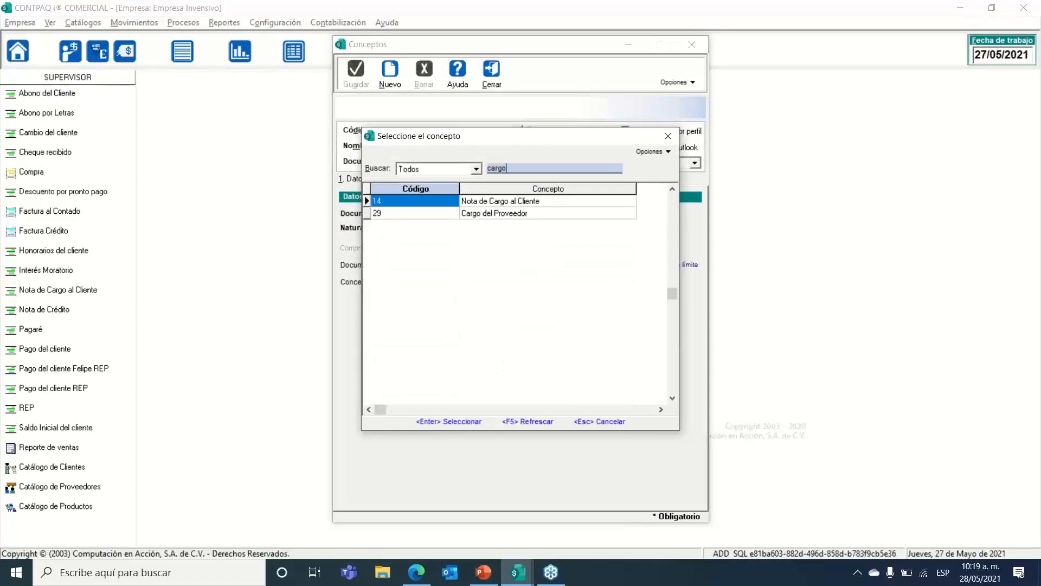
key("BackSpace")
key("BackSpace")
key("BackSpace")
key("BackSpace")
key("BackSpace")
type("saldo")
double_click(491, 201)
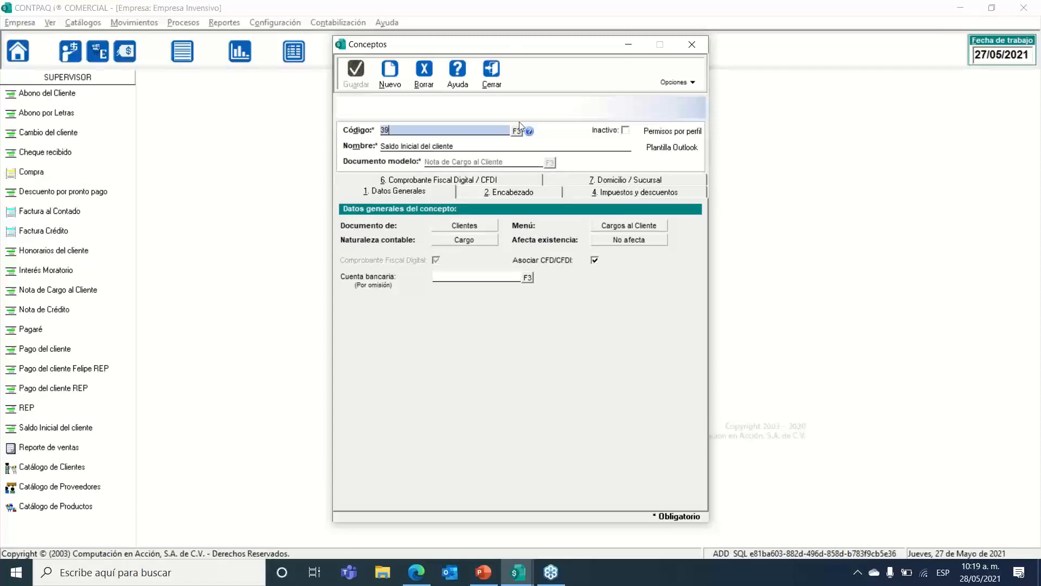
left_click(495, 81)
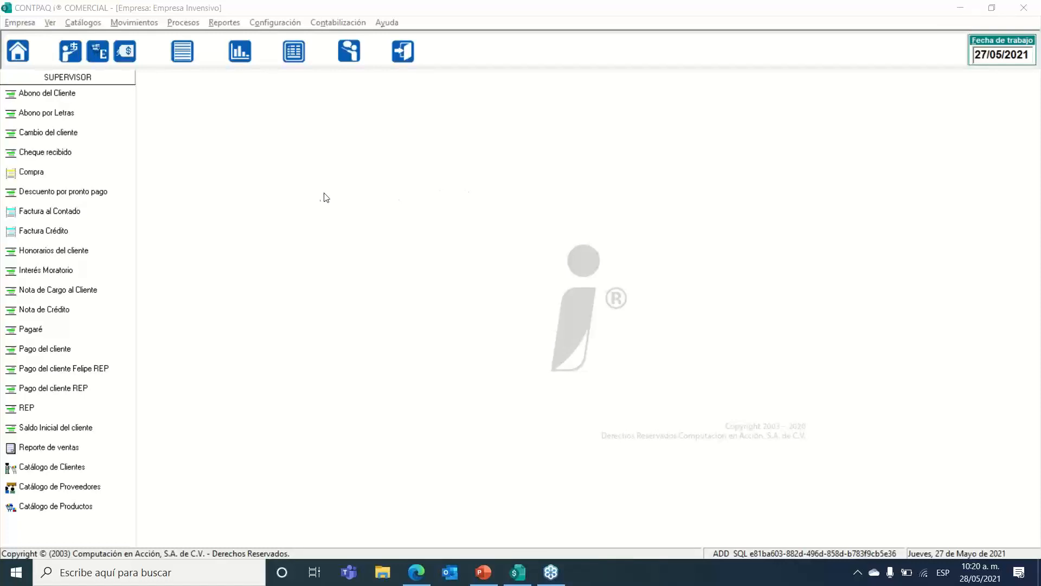
Step: Browse the menus, glance at the PowerPoint exercise slide, and return to CONTPAQi
left_click(90, 24)
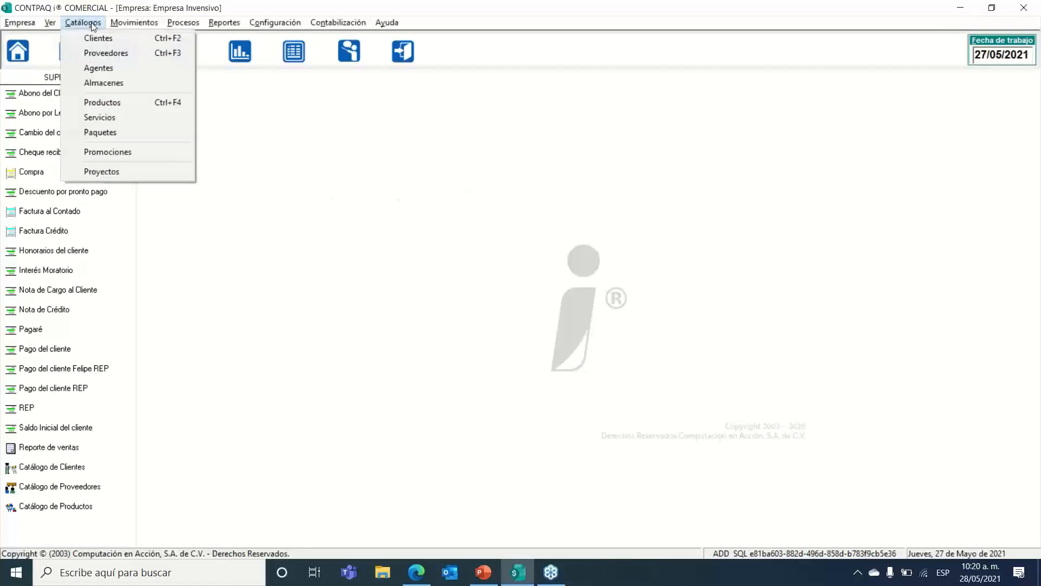
mouse_move(111, 25)
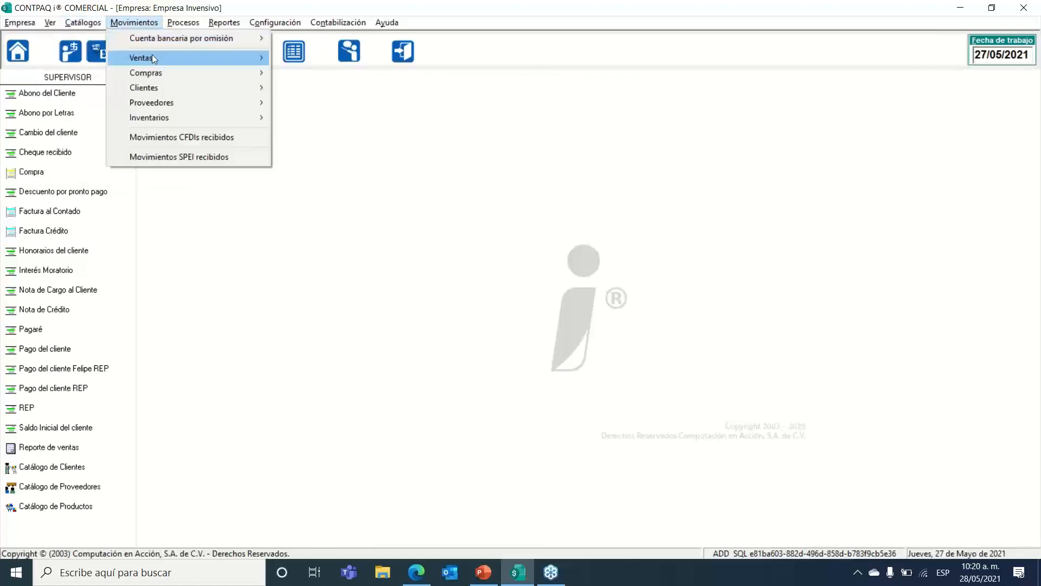
mouse_move(208, 93)
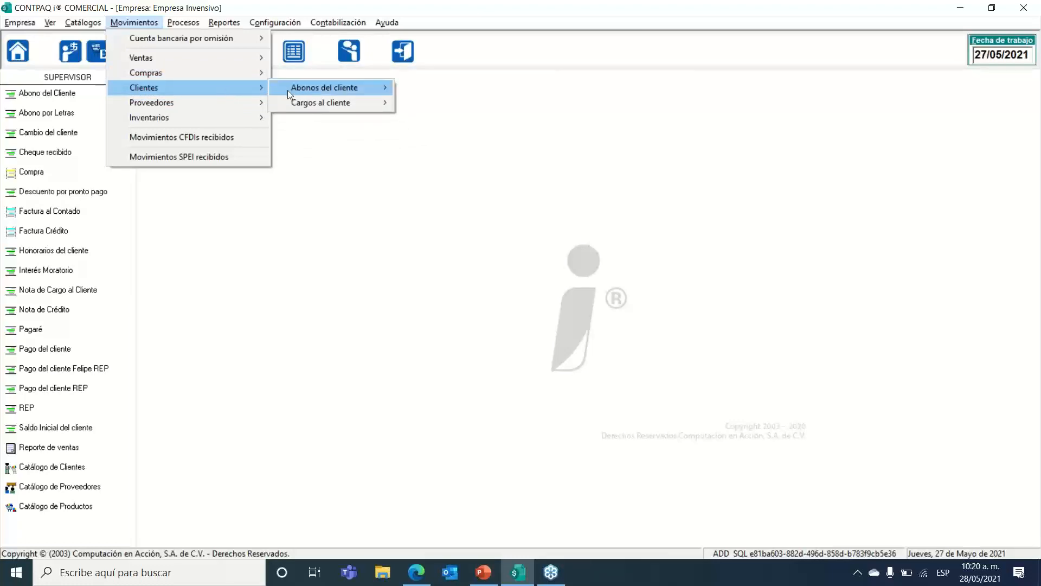
left_click(332, 191)
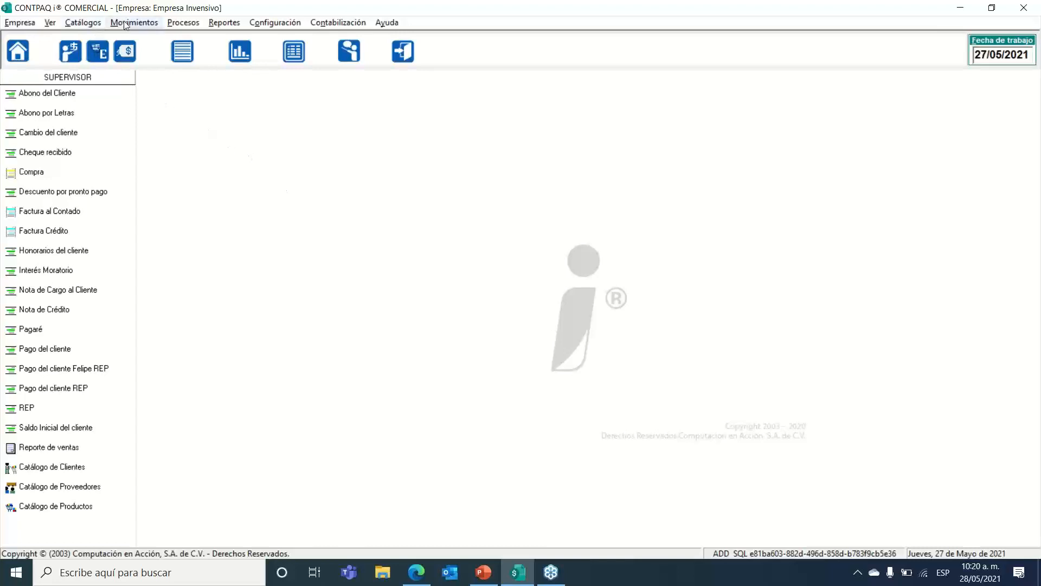
left_click(483, 574)
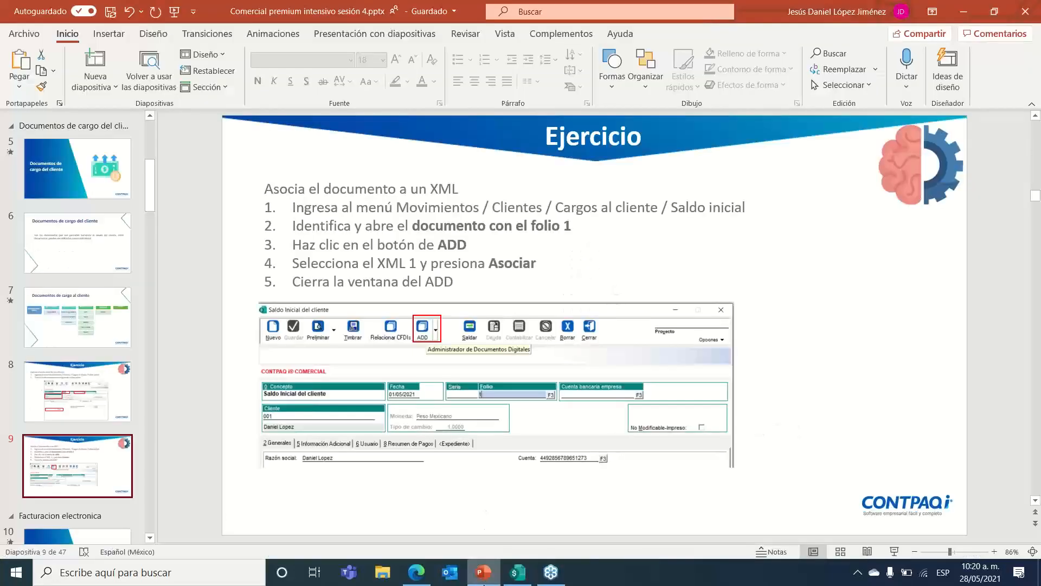
left_click(484, 583)
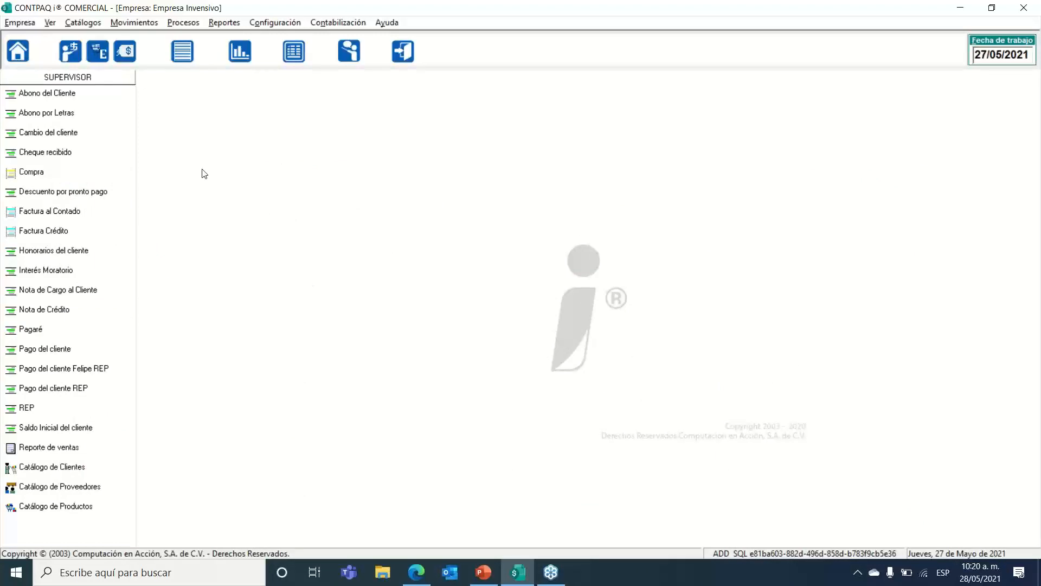
Step: Open the Nota de Cargo al Cliente list under Movimientos > Clientes > Cargos al cliente
left_click(138, 23)
mouse_move(172, 88)
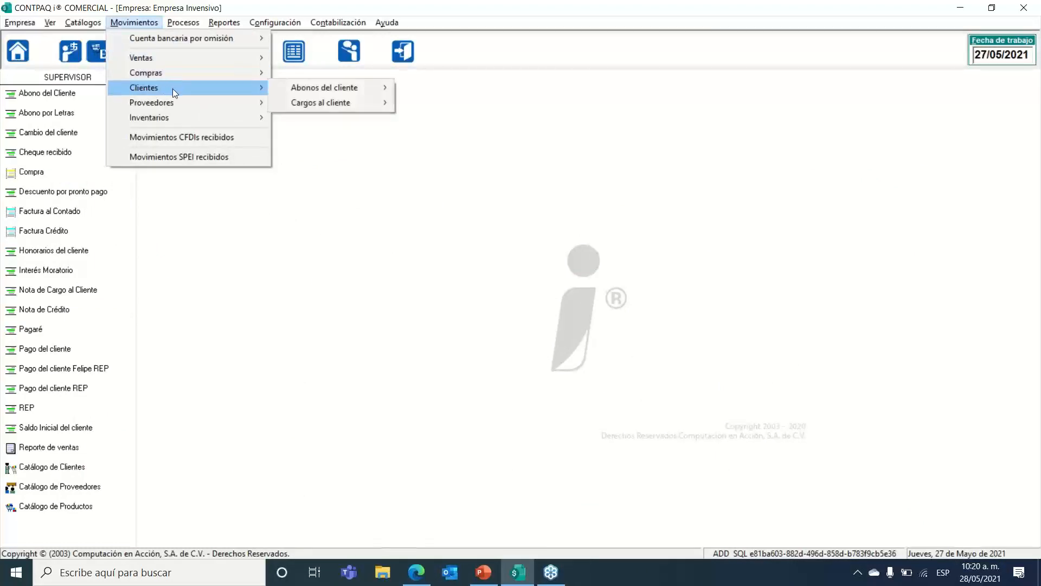
mouse_move(327, 105)
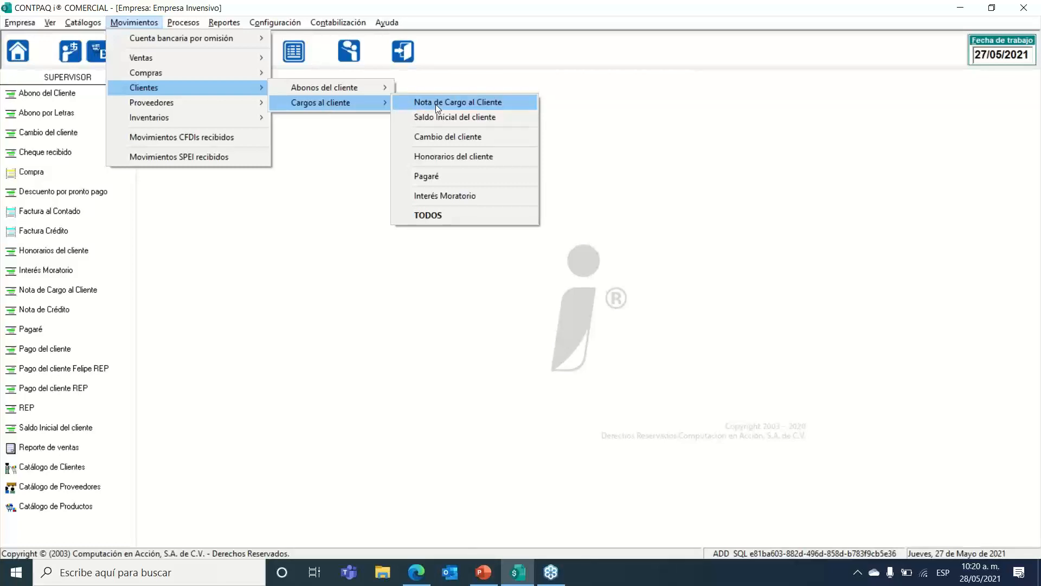
left_click(491, 103)
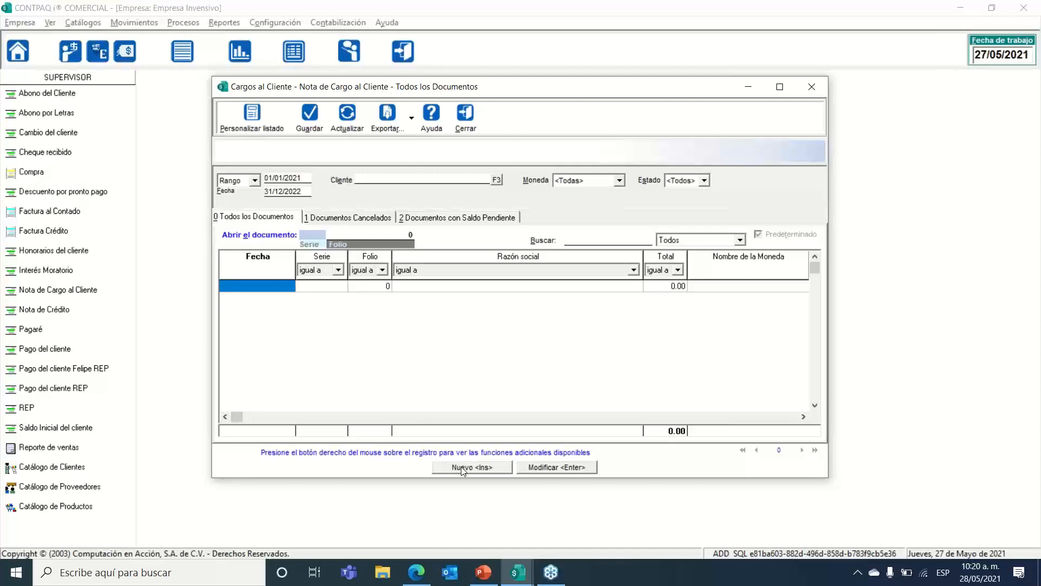
Step: Reposition the empty Nota de Cargo al Cliente document list window (range 01/01/2021–31/12/2022)
left_click_drag(494, 93, 504, 112)
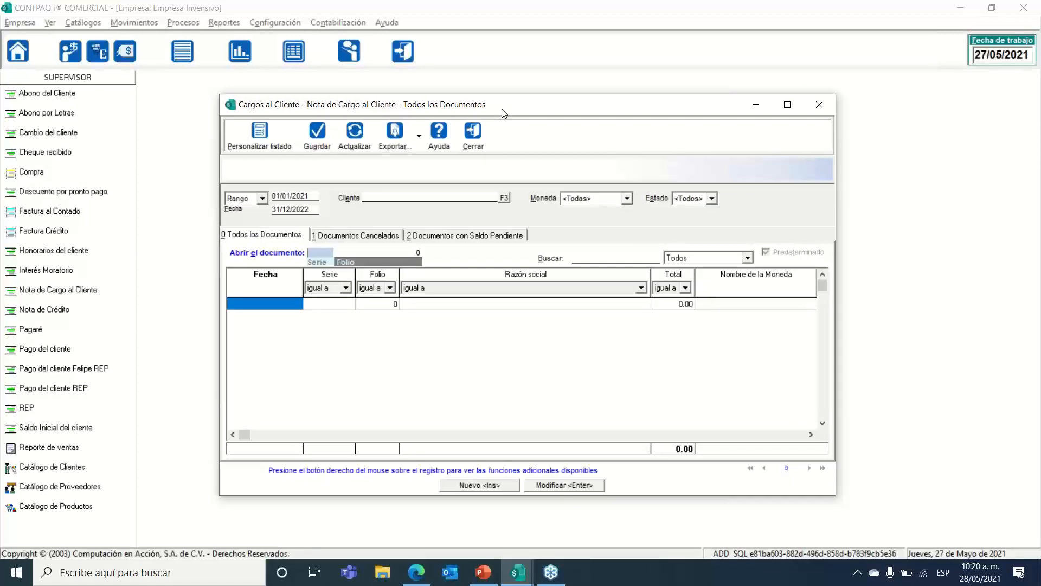
left_click_drag(507, 106, 505, 99)
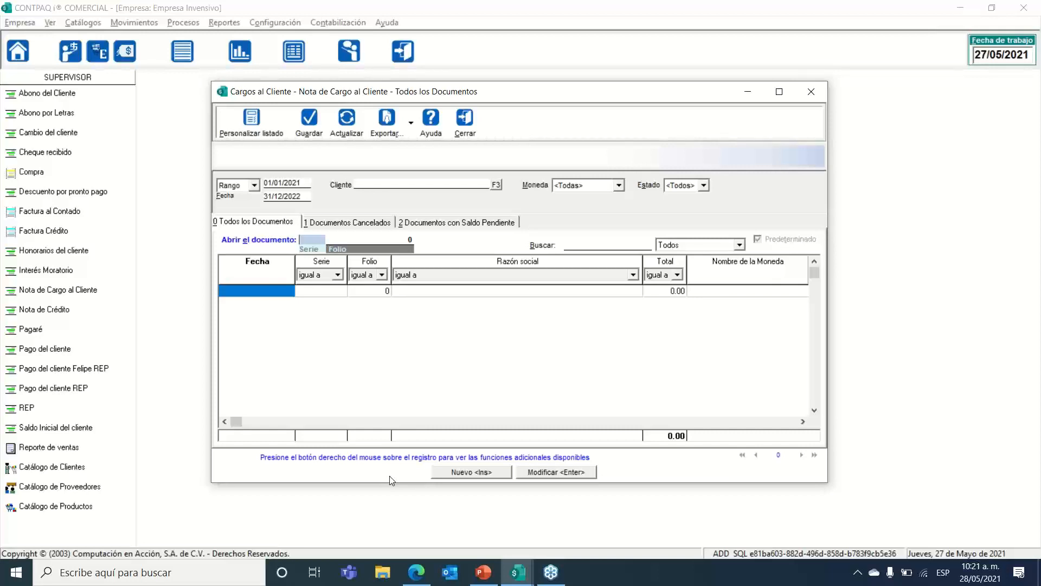
Step: Start a new Nota de Cargo dated 05/05/2021 and assign client 001
left_click(466, 471)
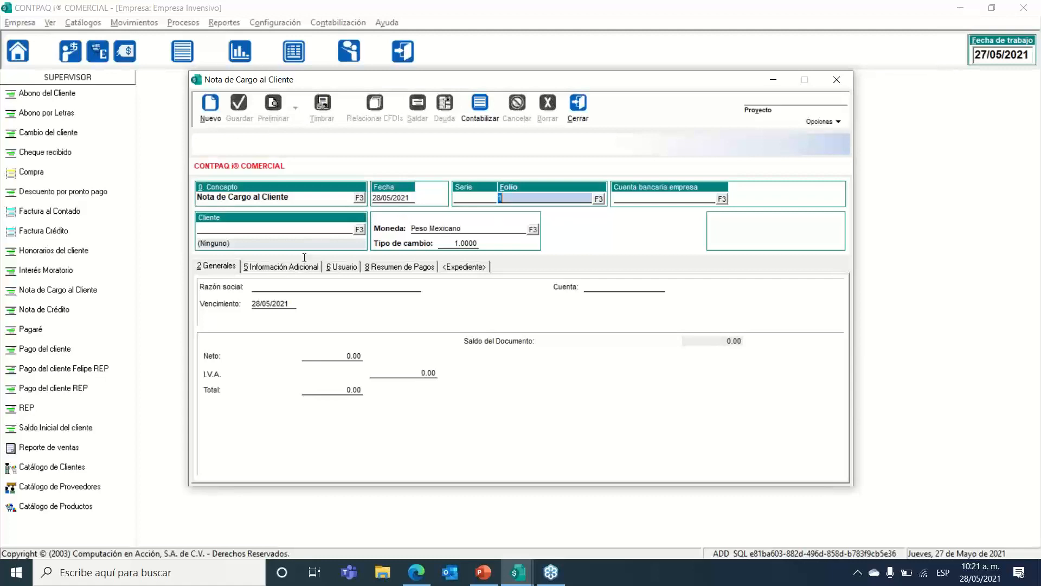
key("shift+Tab")
key("shift+Tab")
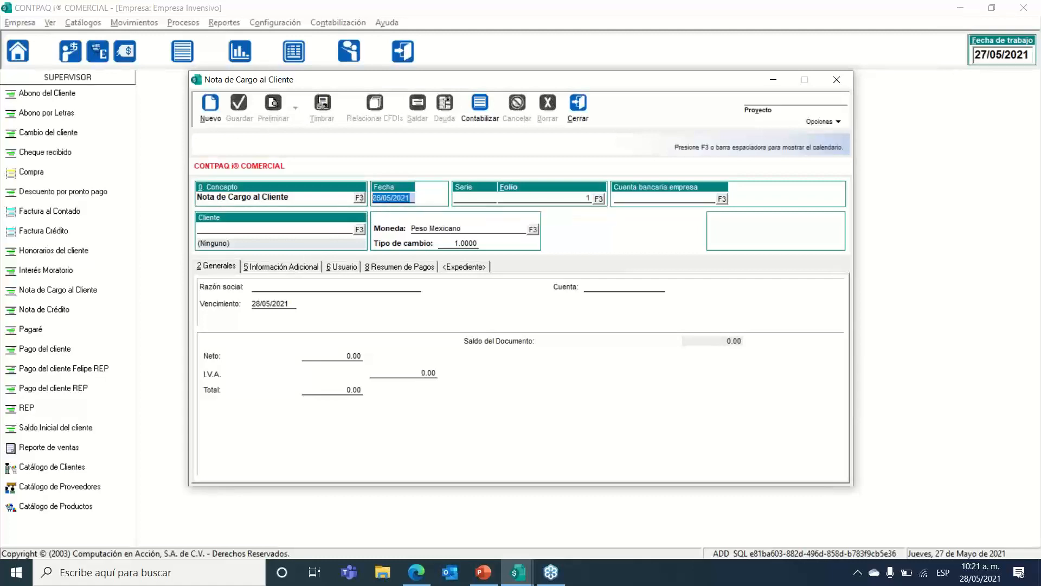
type("05052021")
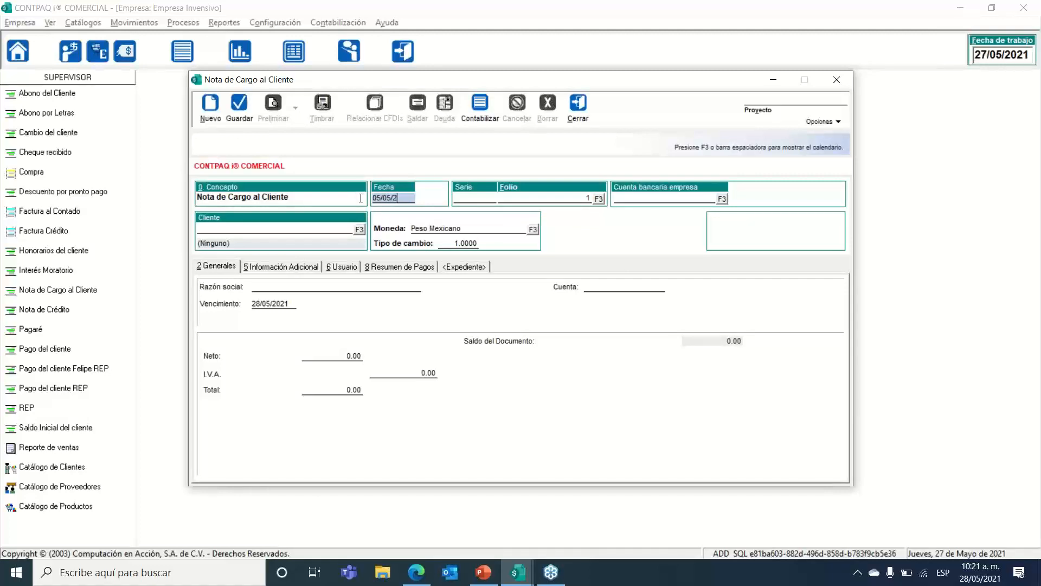
key("Tab")
key("Tab")
key("Tab")
key("Tab")
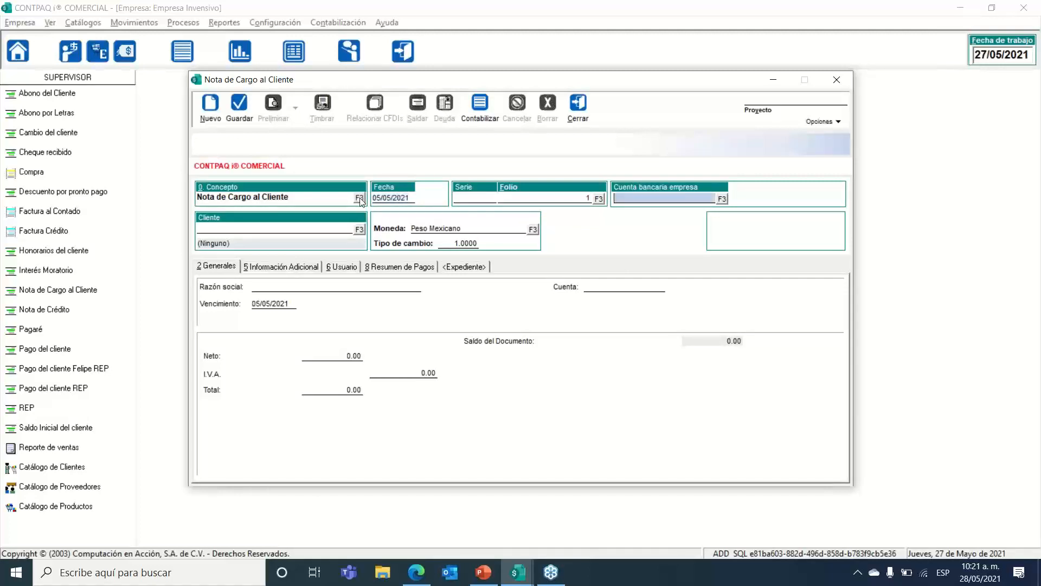
left_click(360, 229)
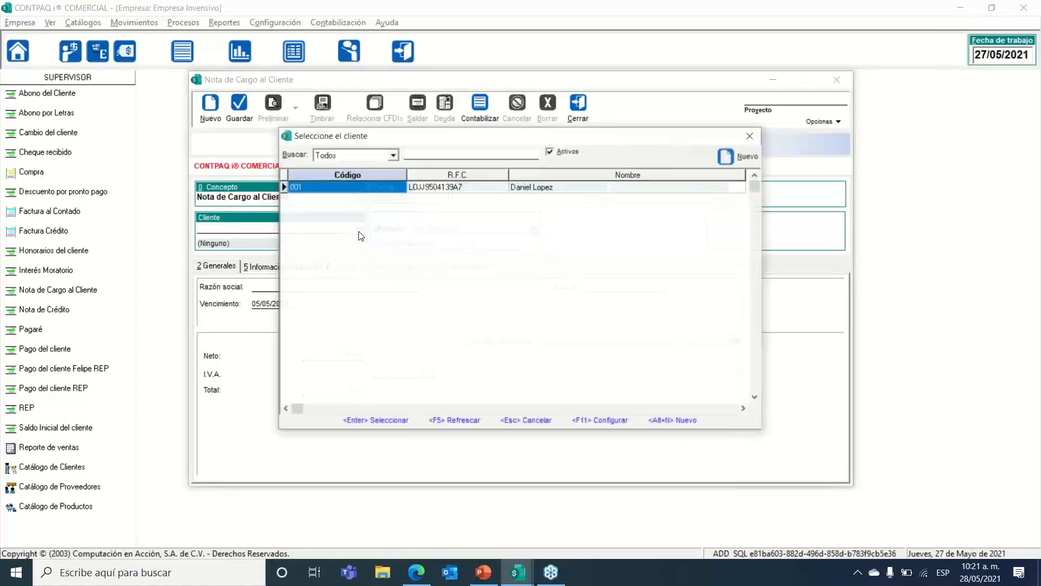
double_click(470, 191)
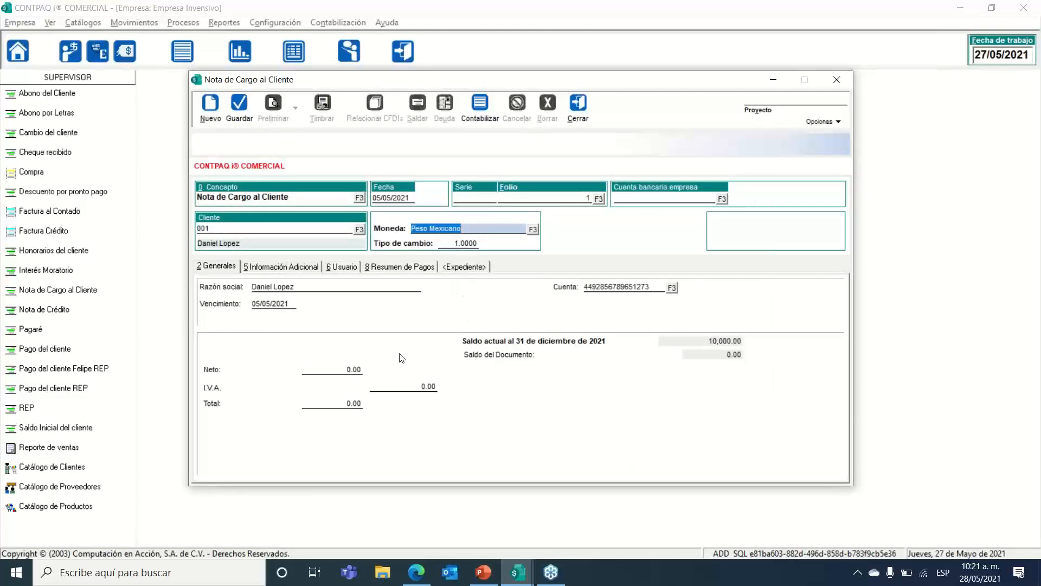
Step: Enter a Neto of 1,000.00 so I.V.A. 160.00 and Total 1,160.00 are calculated
left_click(342, 370)
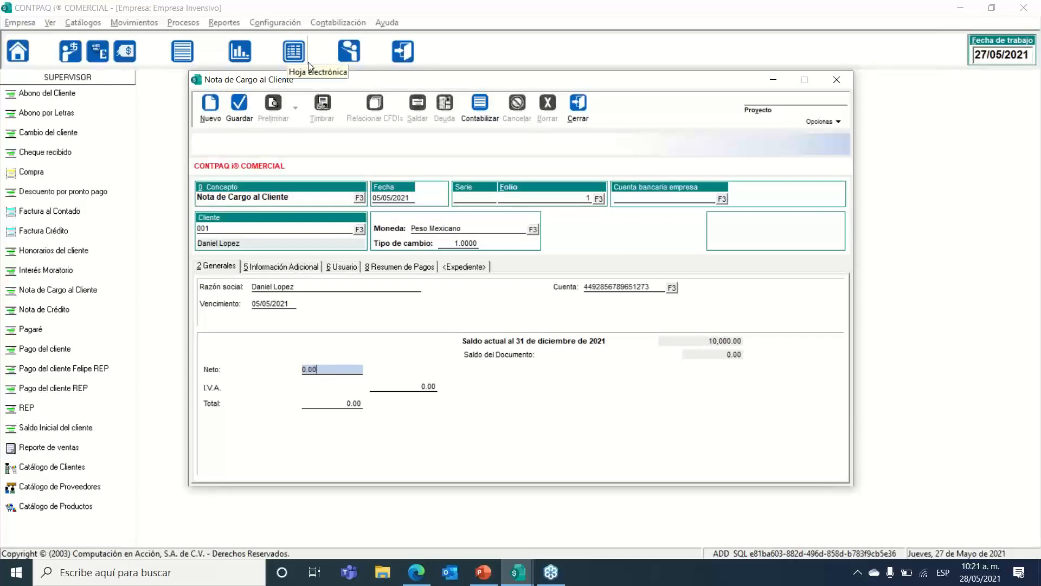
mouse_move(315, 81)
left_mouse_down()
mouse_move(304, 75)
mouse_move(328, 85)
left_mouse_up()
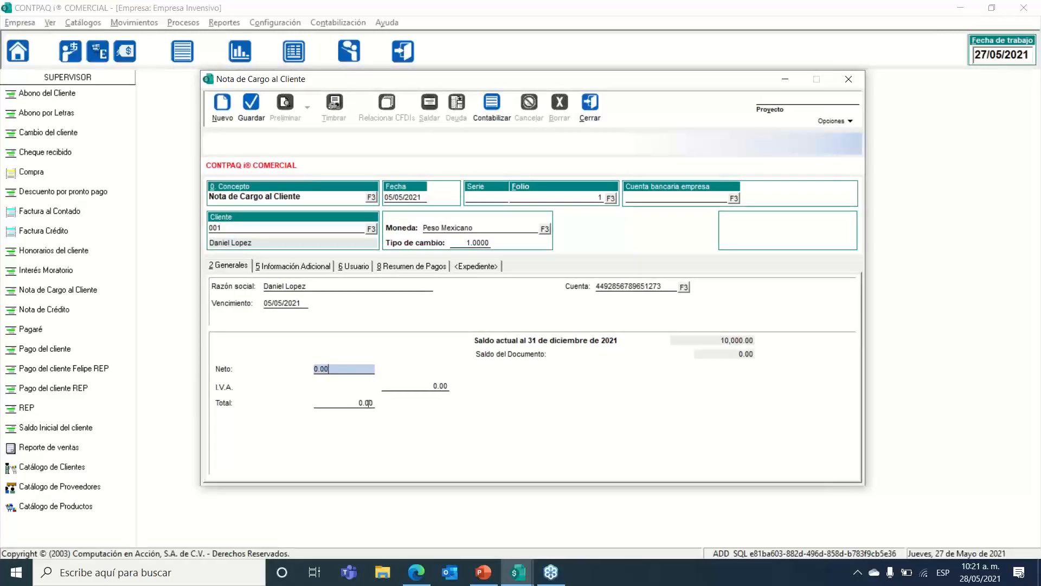
key("Tab")
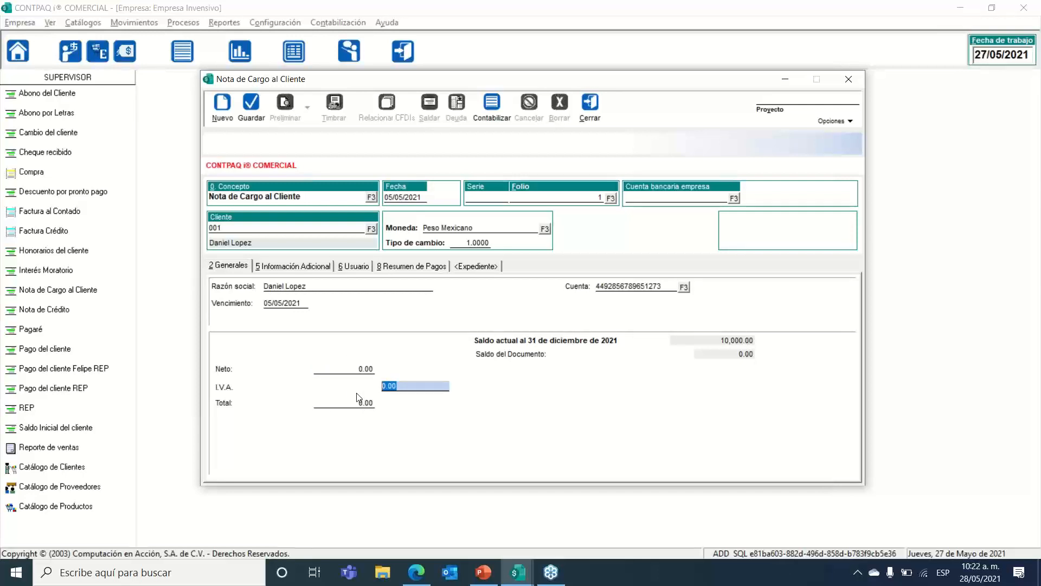
left_click(355, 369)
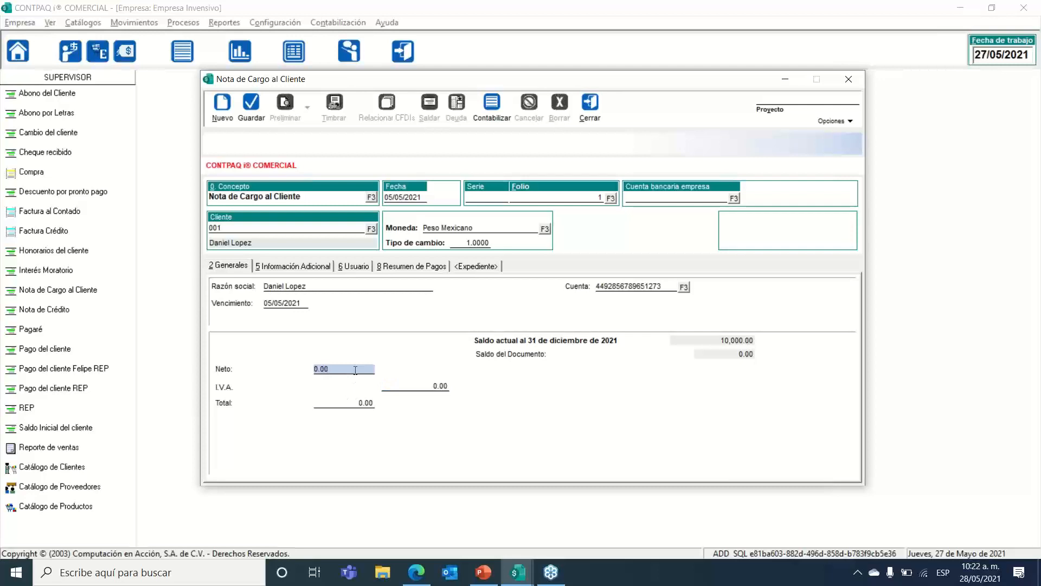
mouse_move(388, 85)
left_mouse_down()
mouse_move(377, 64)
mouse_move(389, 102)
mouse_move(379, 86)
left_mouse_up()
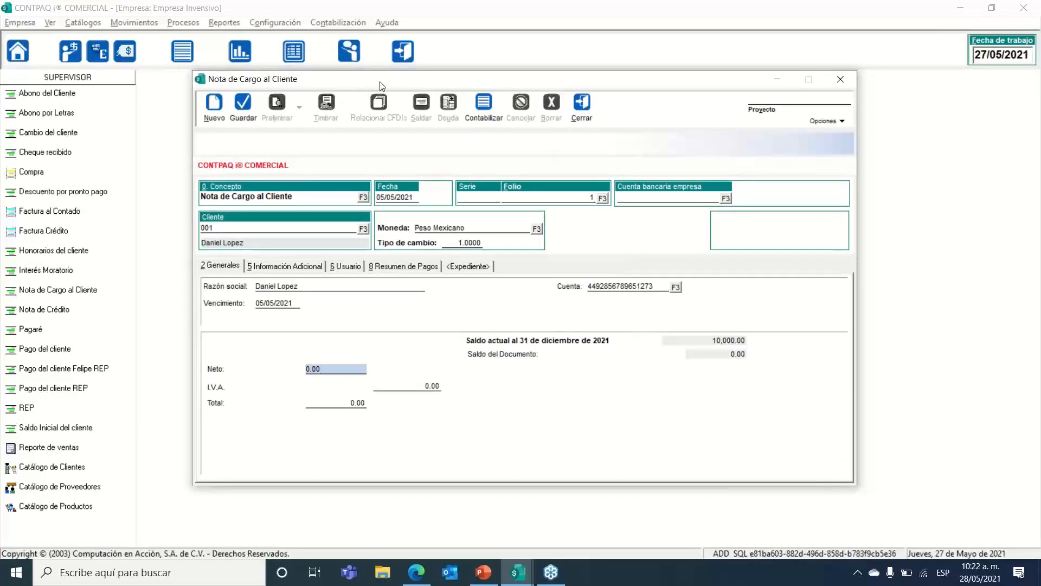
key("BackSpace")
key("BackSpace")
key("BackSpace")
key("BackSpace")
type("1000")
key("Tab")
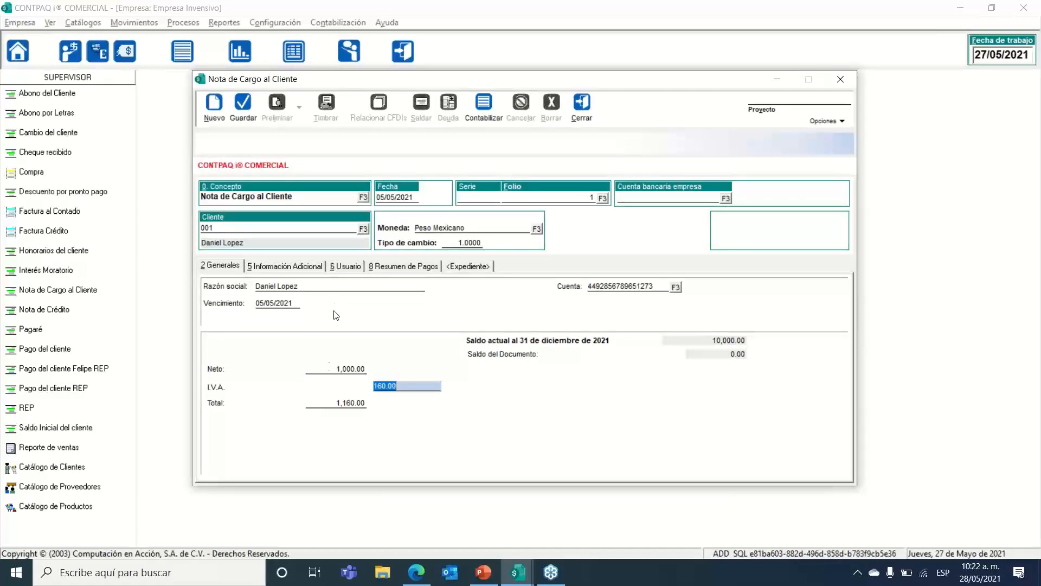
left_click(334, 369)
left_click_drag(332, 370, 276, 370)
key("Tab")
Step: Save the Nota de Cargo, confirm the client balance of 11,160.00, and review its general data
left_click(245, 114)
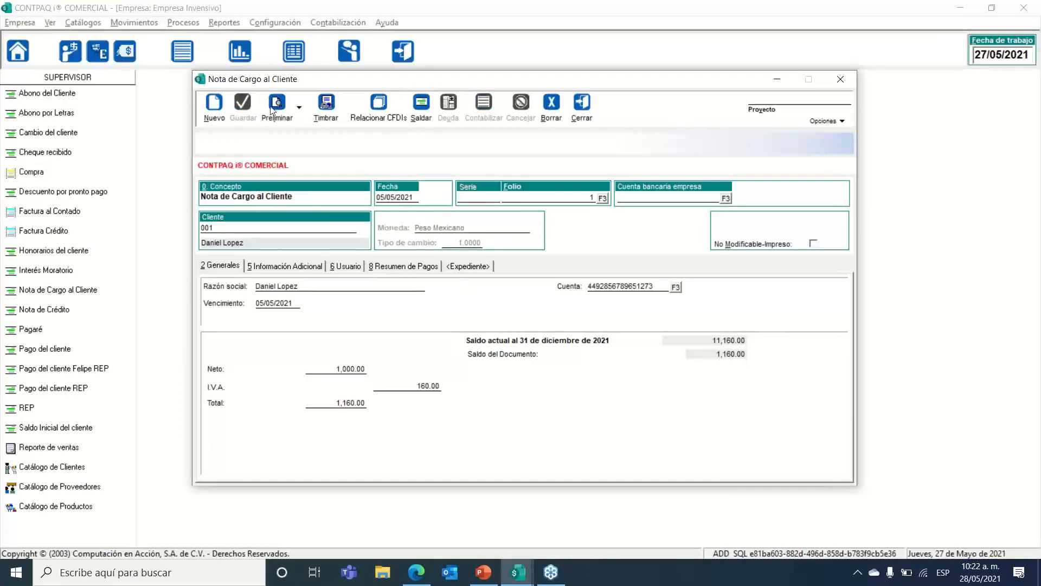
left_click_drag(699, 340, 644, 341)
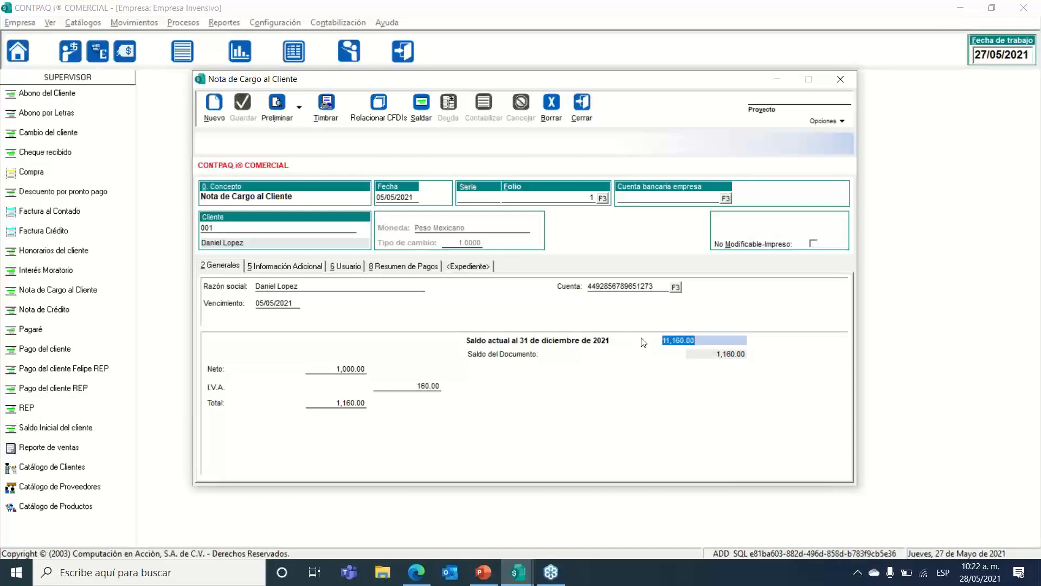
left_click(287, 268)
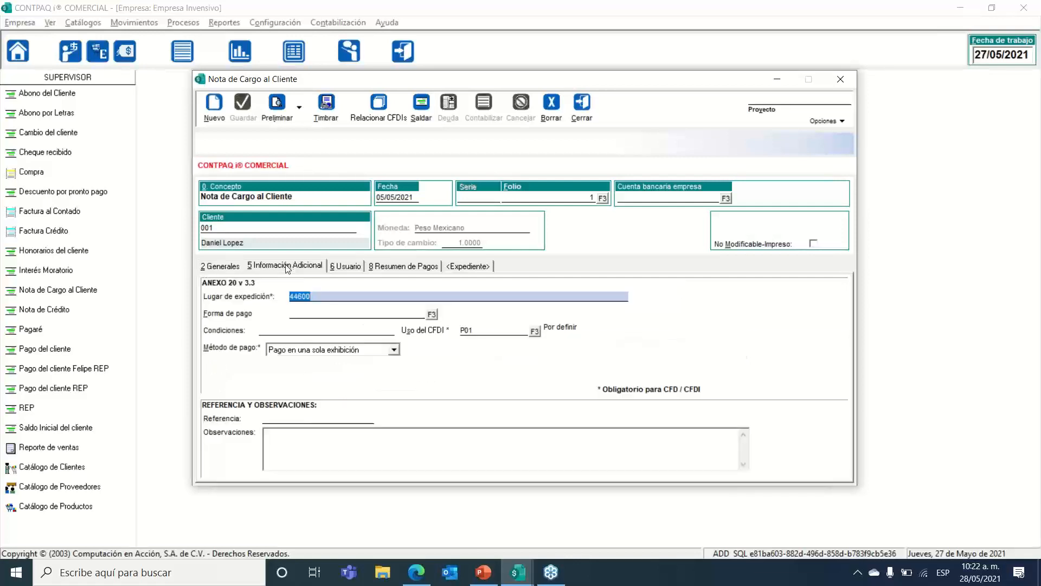
left_click(241, 267)
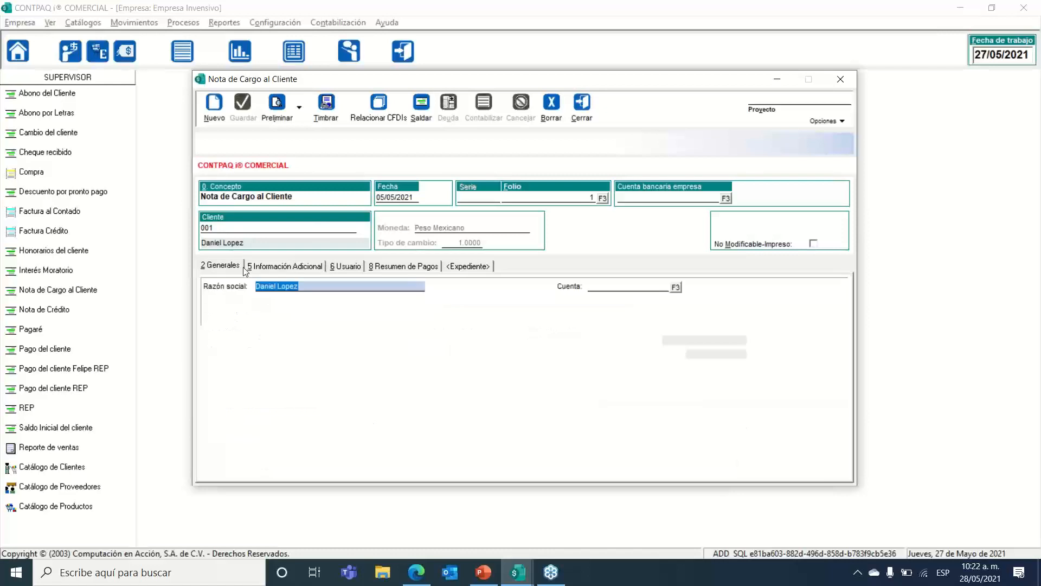
Step: Check the Saldar window, then review CFDI info: place 44600, use P01, single-installment payment
left_click(421, 118)
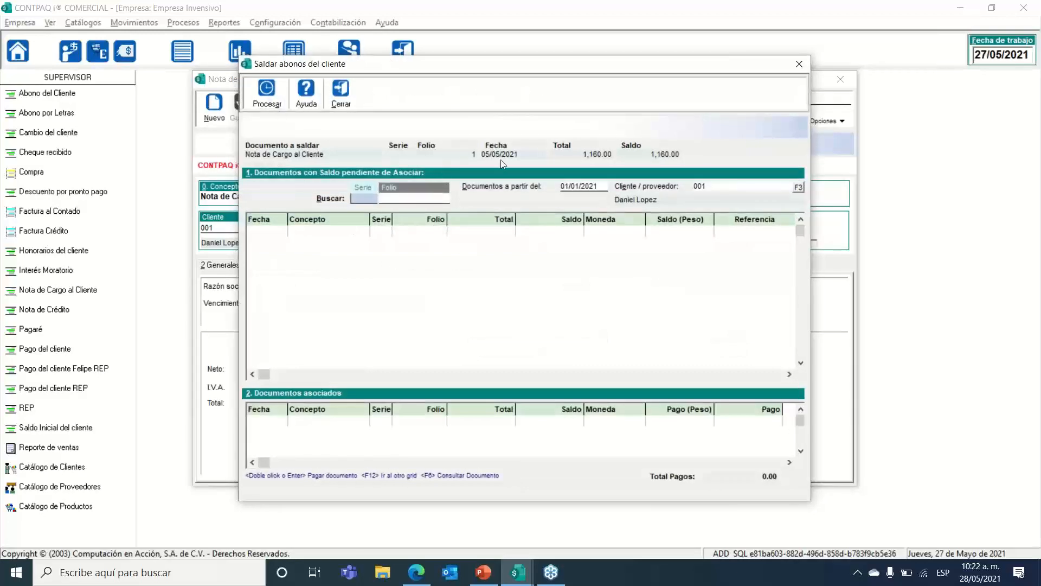
left_click(340, 92)
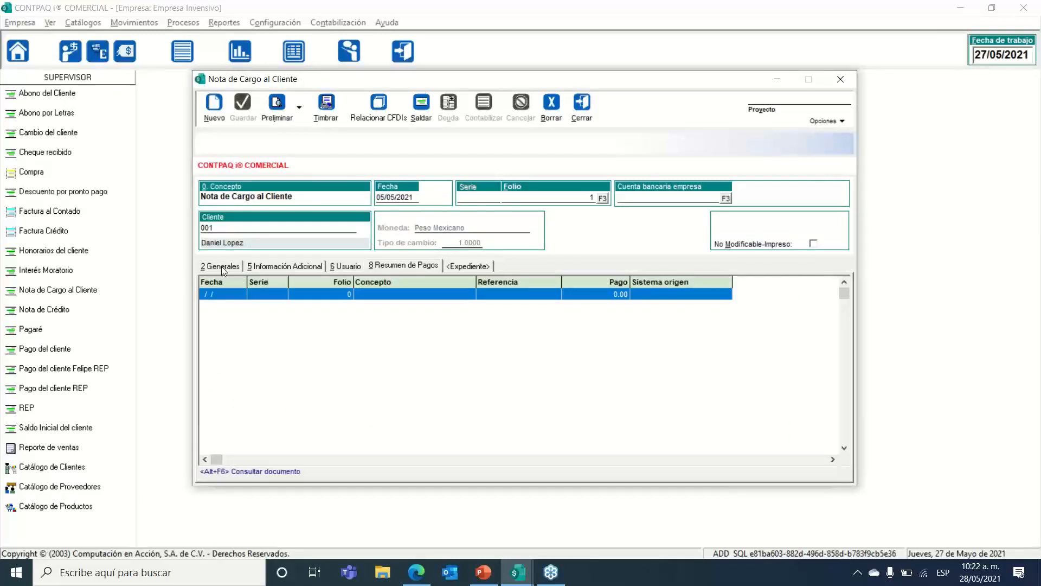
left_click(269, 265)
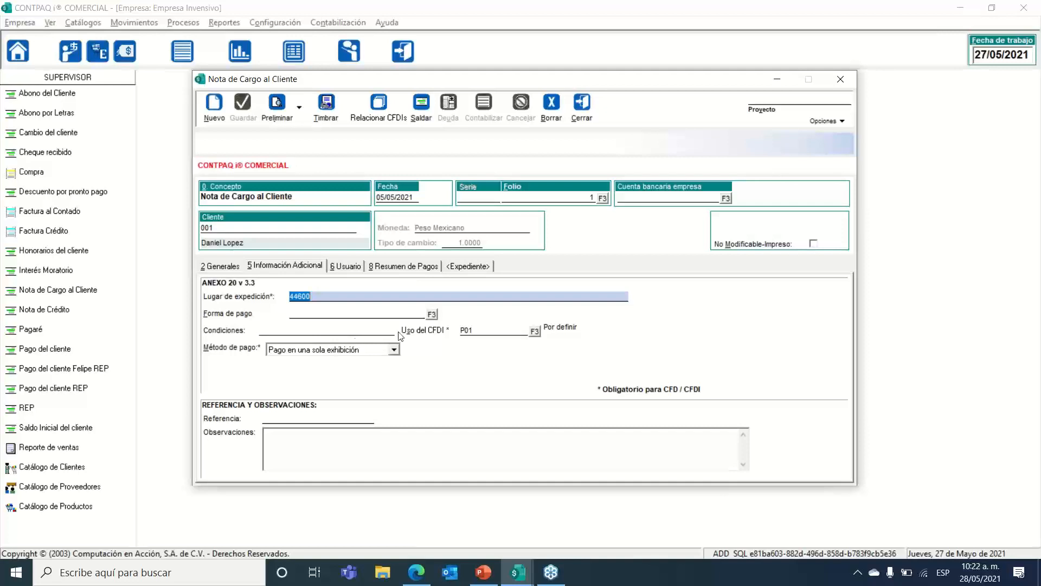
left_click(334, 316)
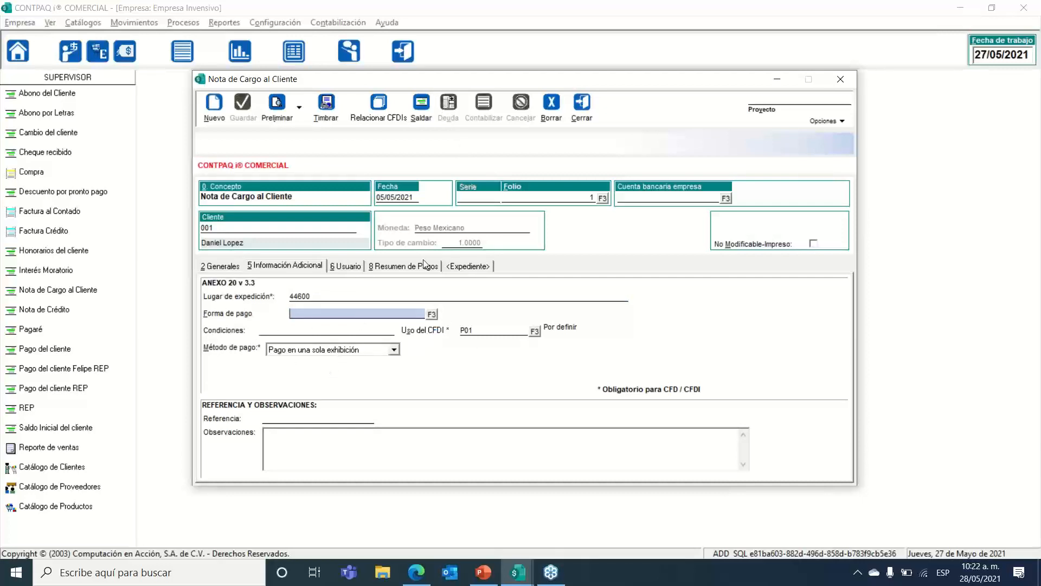
Step: Close the Nota de Cargo windows and start a new document under Movimientos > Clientes > Honorarios del cliente
left_click(582, 115)
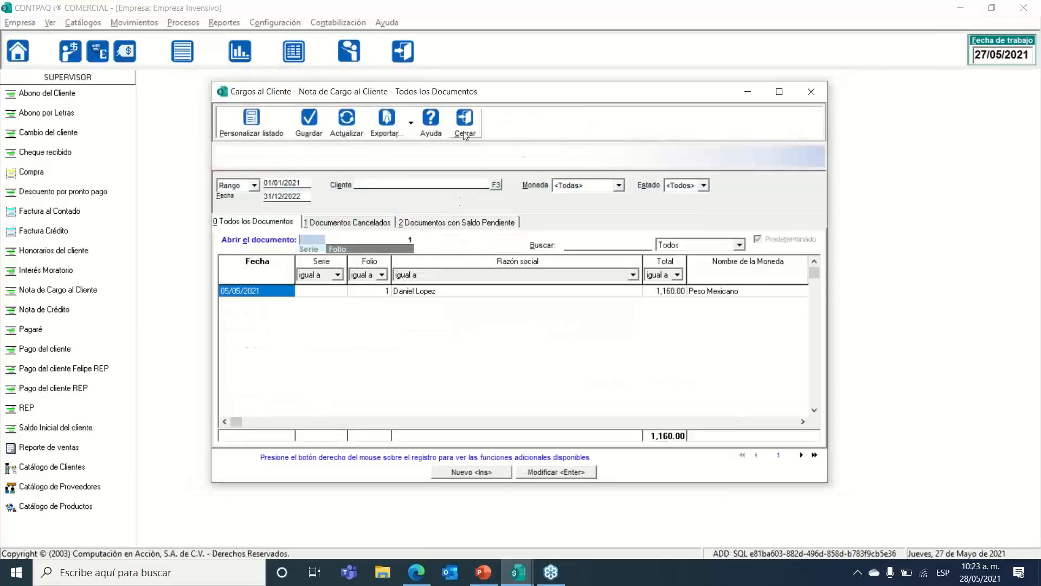
left_click(467, 134)
left_click(122, 22)
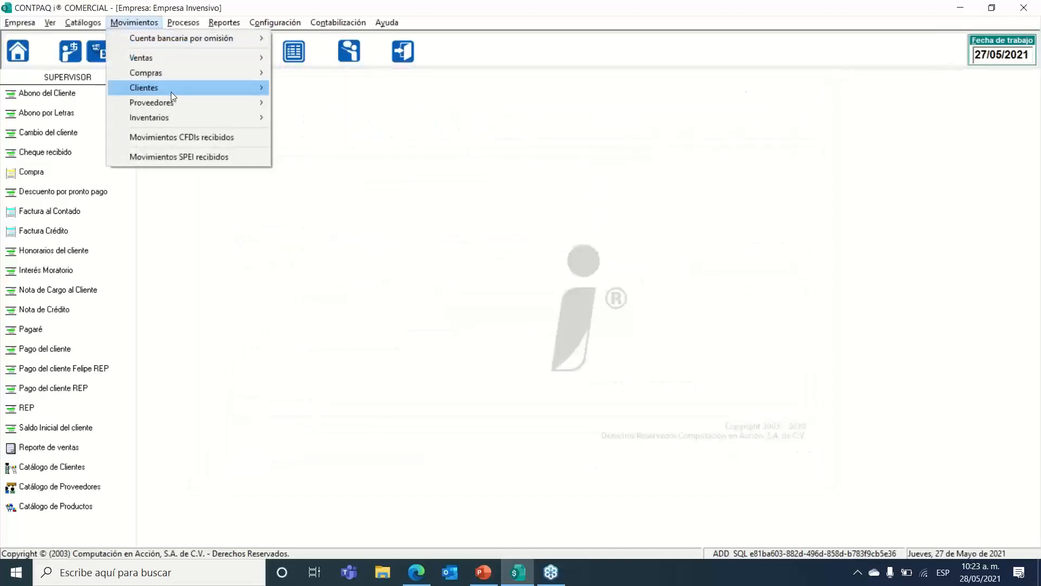
mouse_move(173, 89)
mouse_move(311, 103)
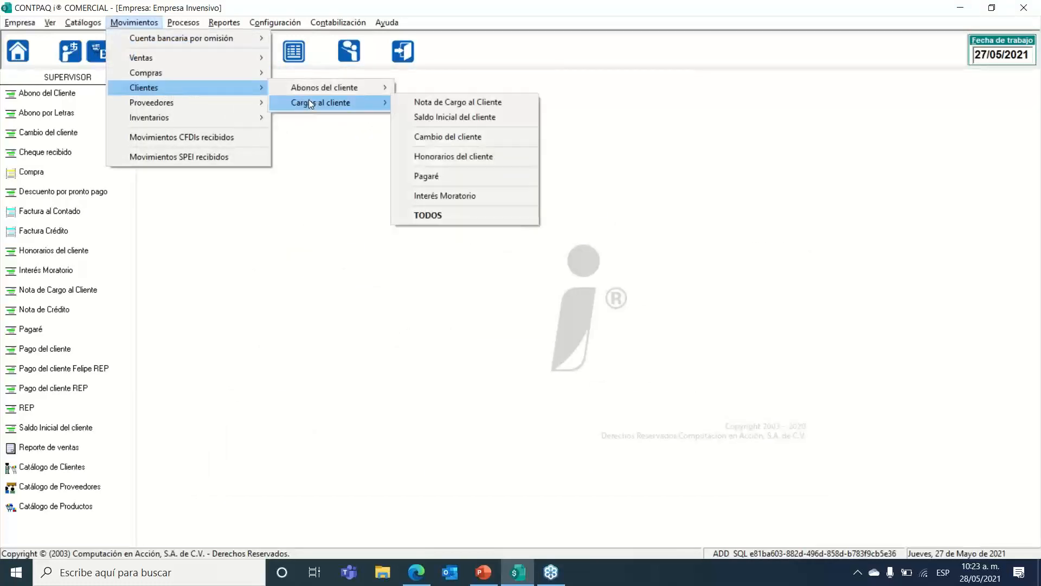
left_click(476, 158)
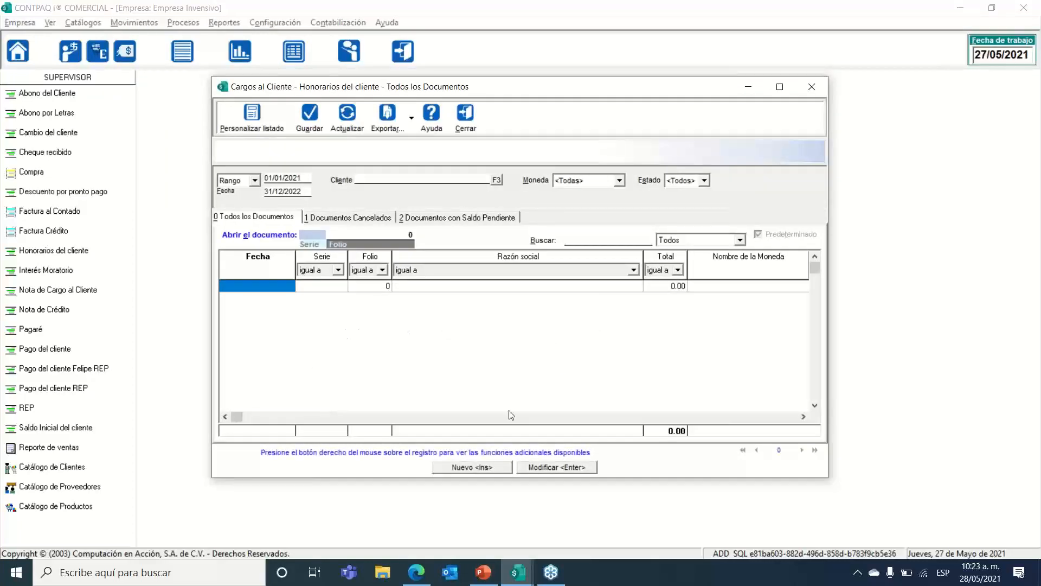
left_click(476, 465)
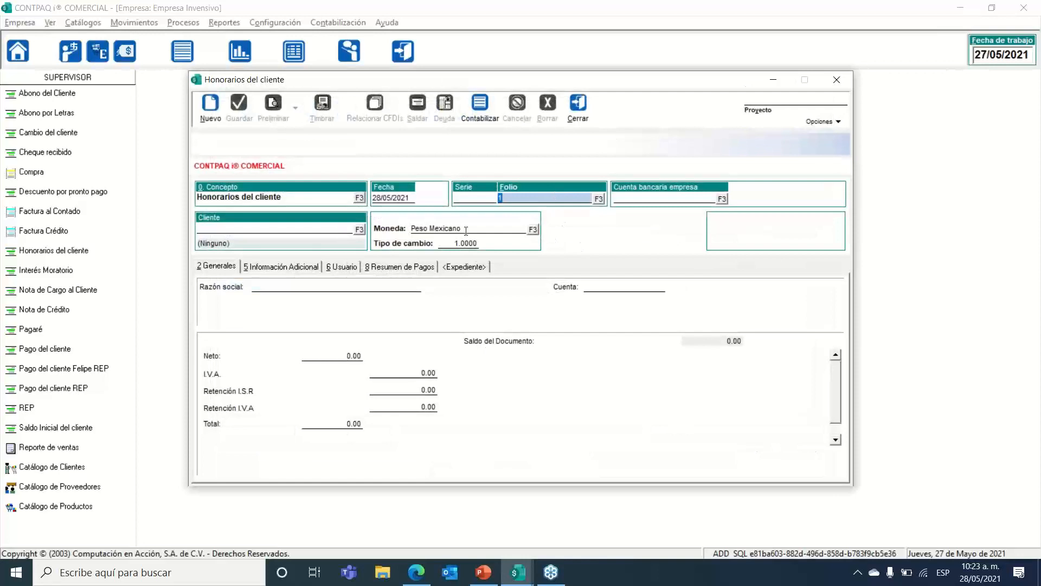
Step: Accept folio 1 and assign client 001 to the Honorarios charge
left_click(348, 356)
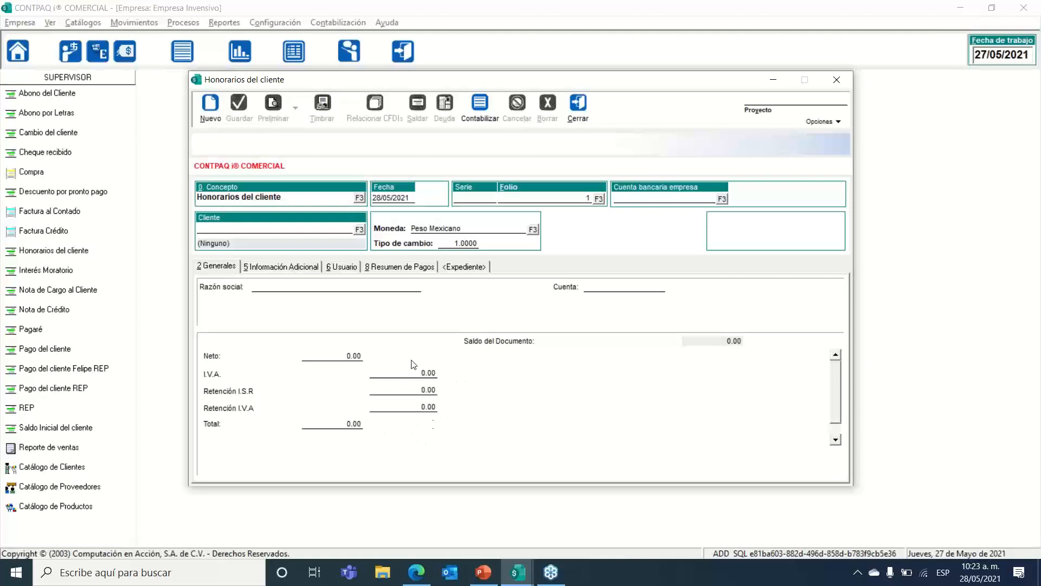
left_click(359, 230)
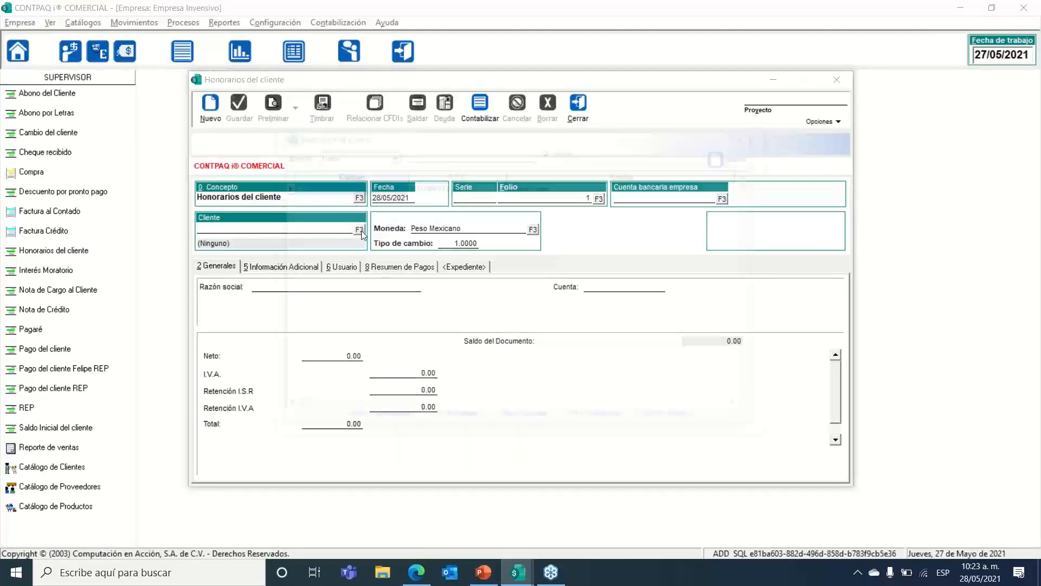
double_click(329, 187)
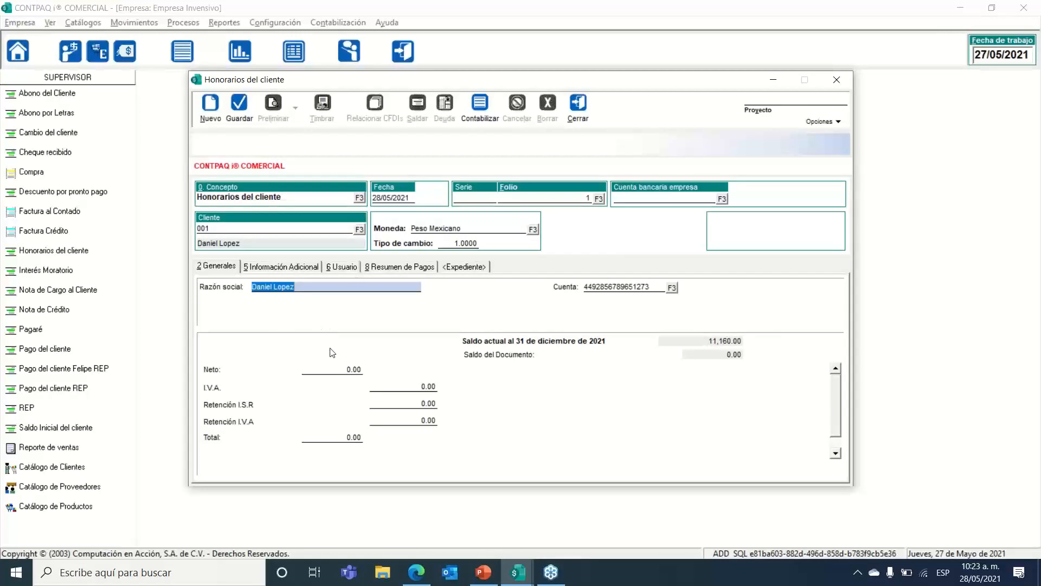
Step: Enter Neto 1,000.00, giving I.V.A. 160.00 and Total 1,160.00, and check the withholding fields
left_click(350, 372)
type("1000")
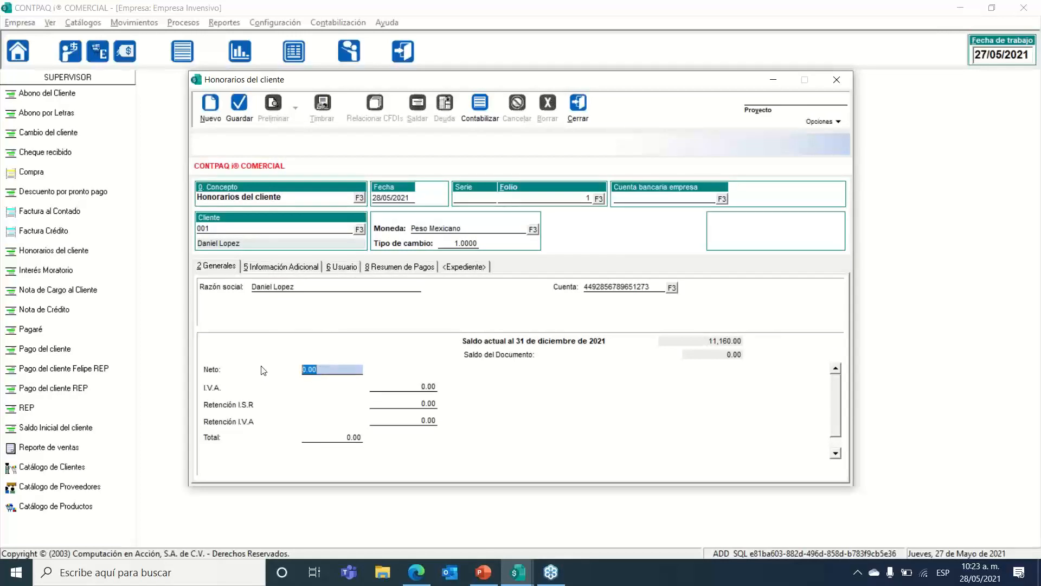
key("Tab")
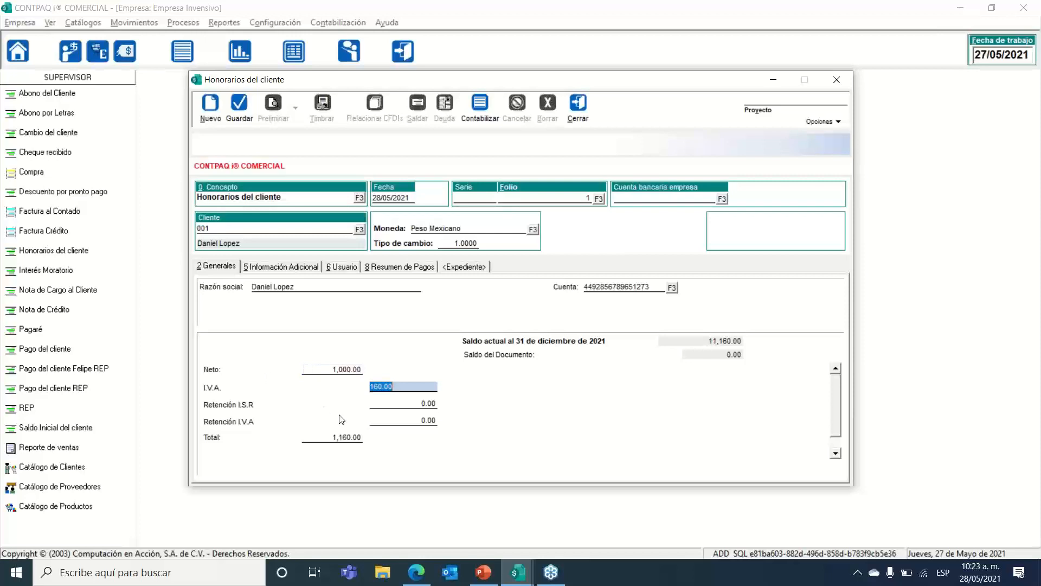
left_click(425, 406)
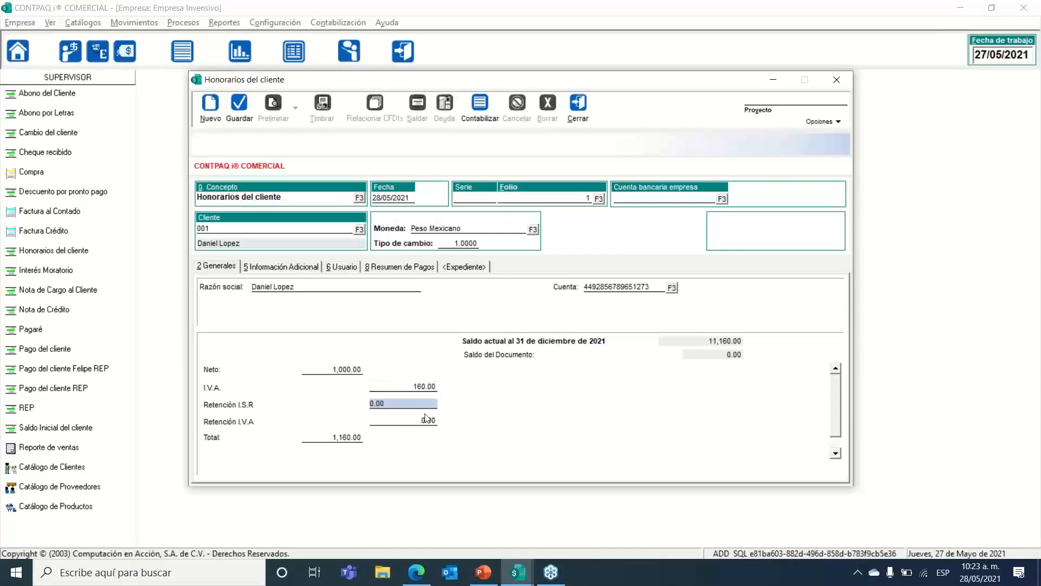
left_click(426, 420)
left_click(421, 403)
left_click(415, 421)
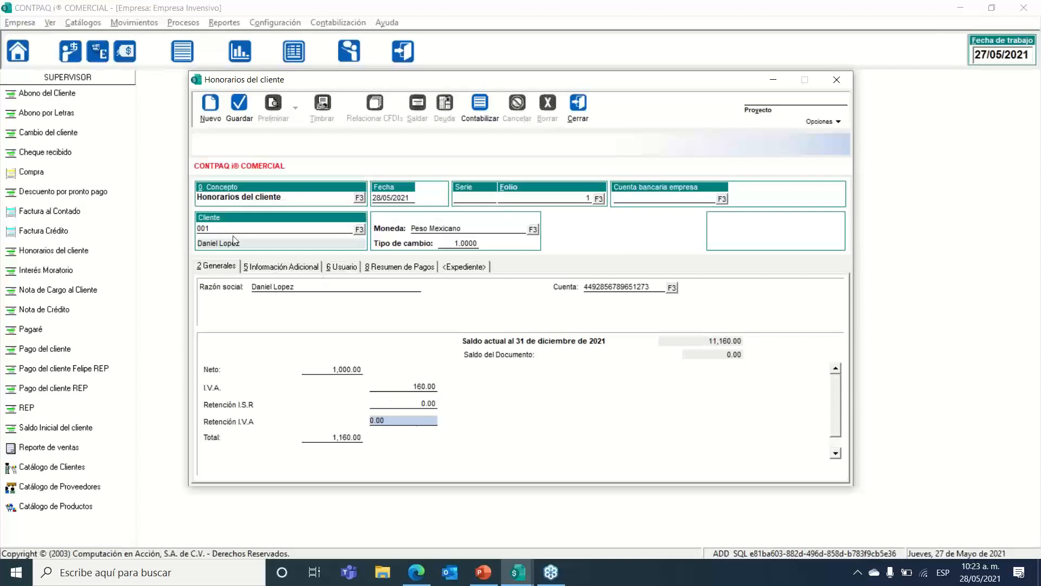
left_click(197, 228)
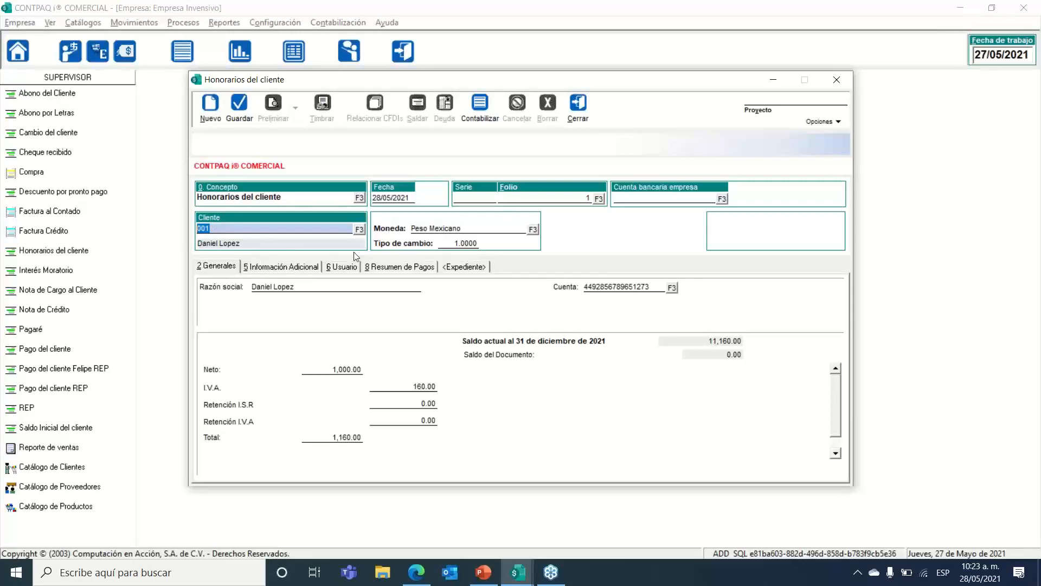
mouse_move(292, 85)
left_mouse_down()
mouse_move(278, 97)
mouse_move(296, 93)
left_mouse_up()
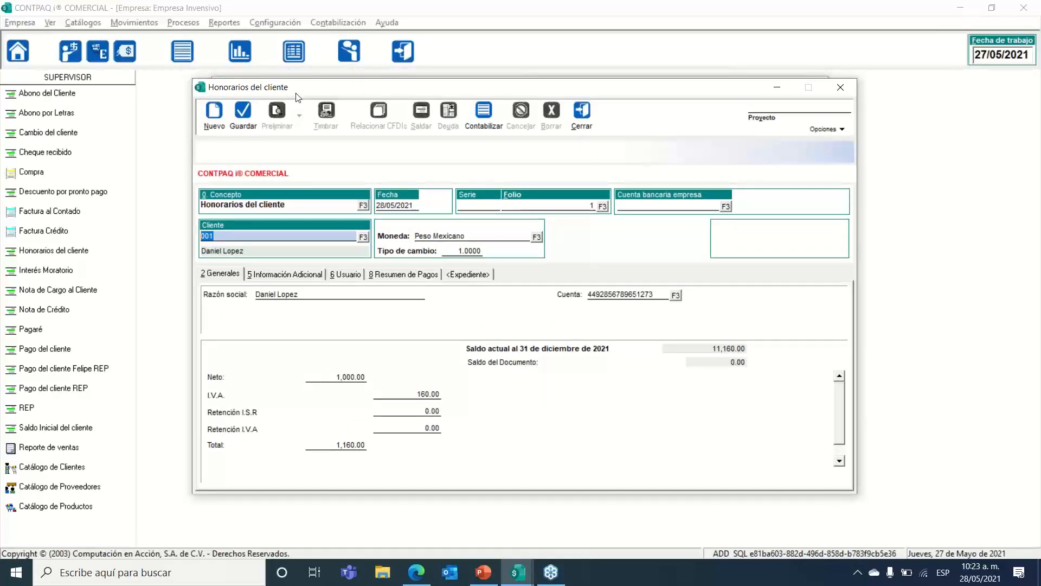
Step: Save the Honorarios charge, close it and its list, and return to PowerPoint
left_click_drag(297, 96, 327, 83)
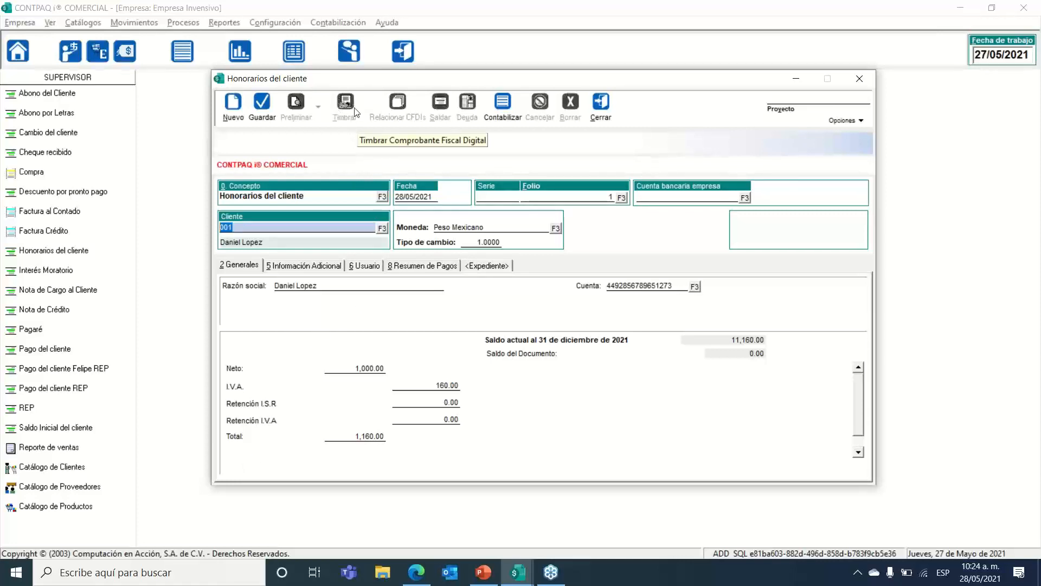
left_click(262, 103)
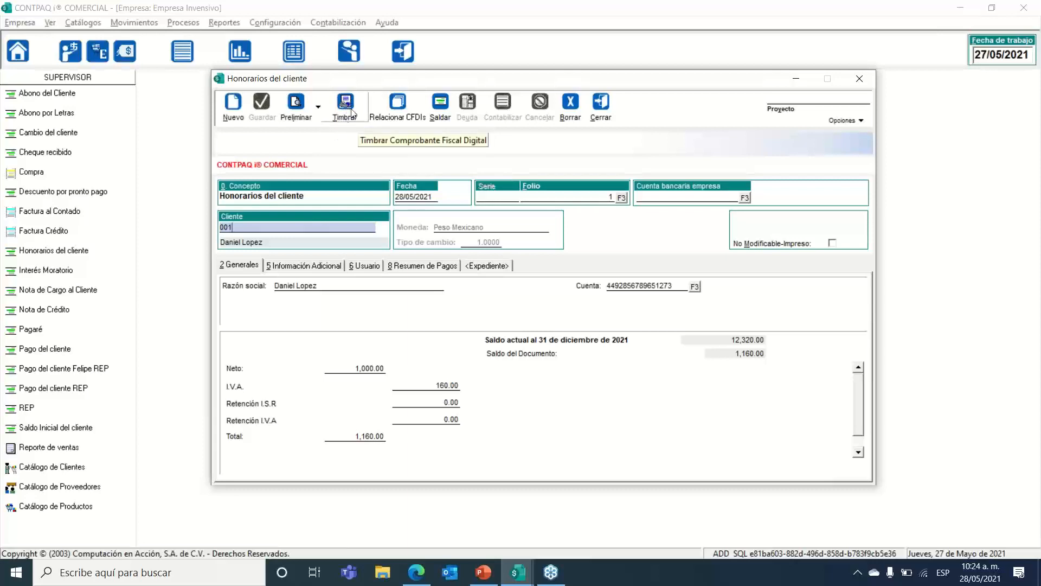
left_click(599, 109)
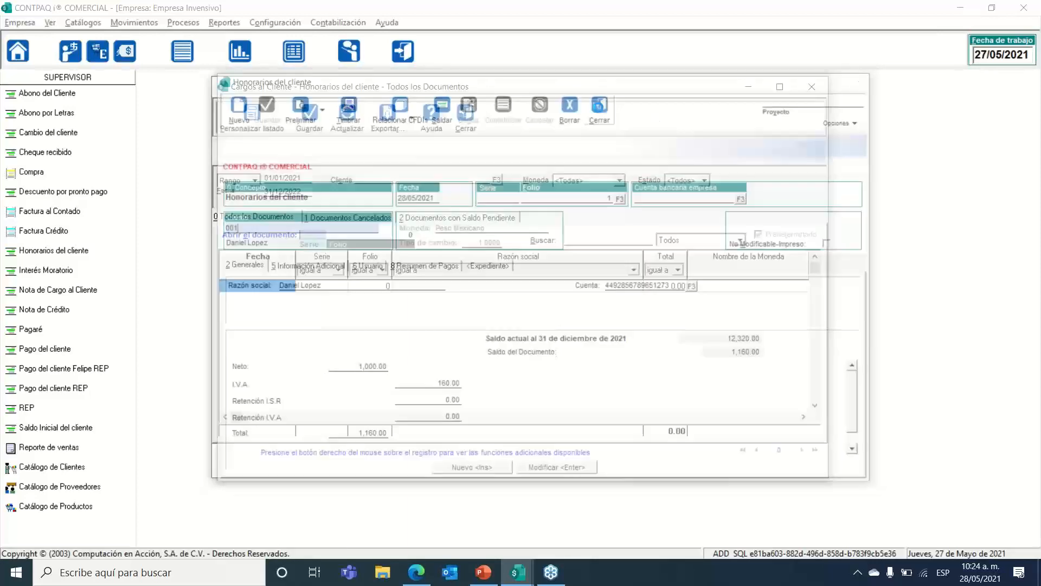
left_click(463, 130)
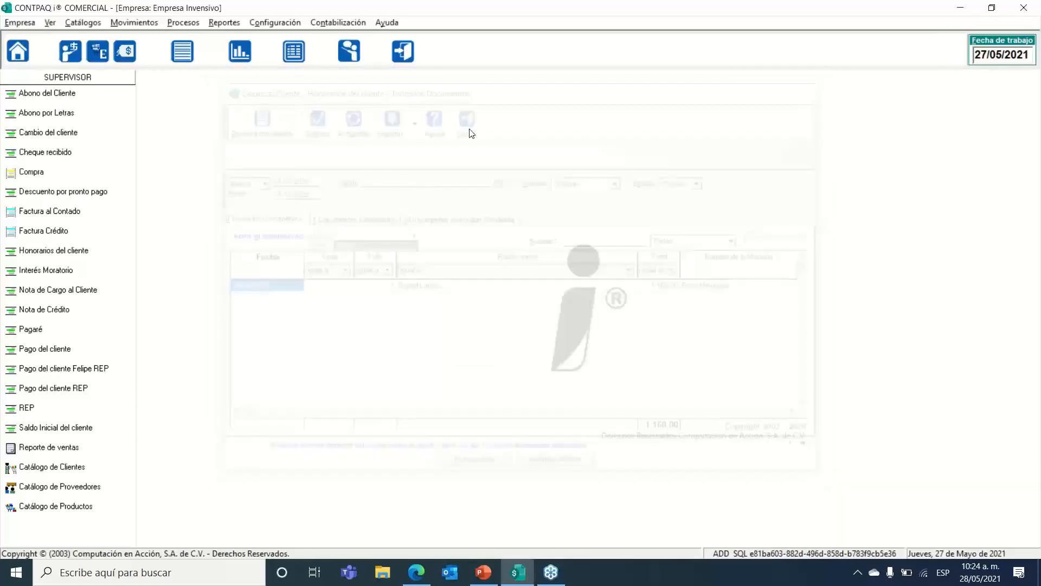
key("alt+Tab")
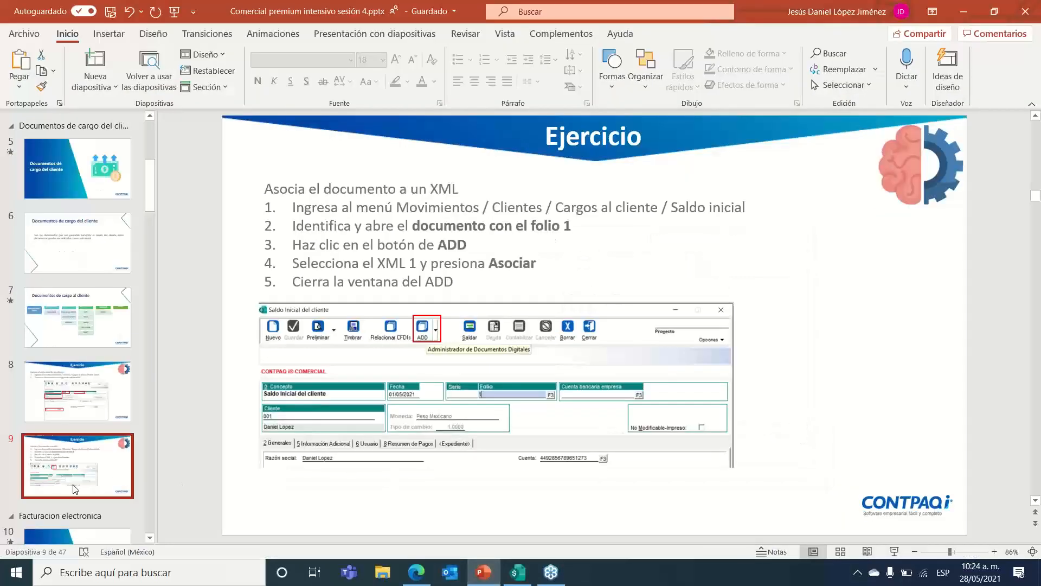
Step: Present from slide 10 'La facturación electrónica' and advance to the next slide
scroll(75, 489, "down", 1)
left_click(75, 480)
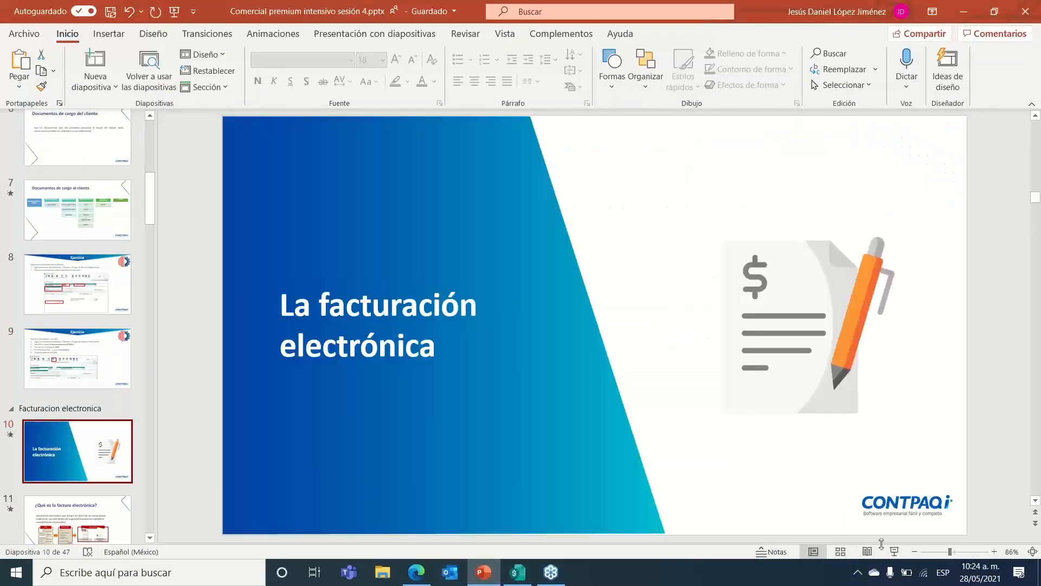
left_click(893, 551)
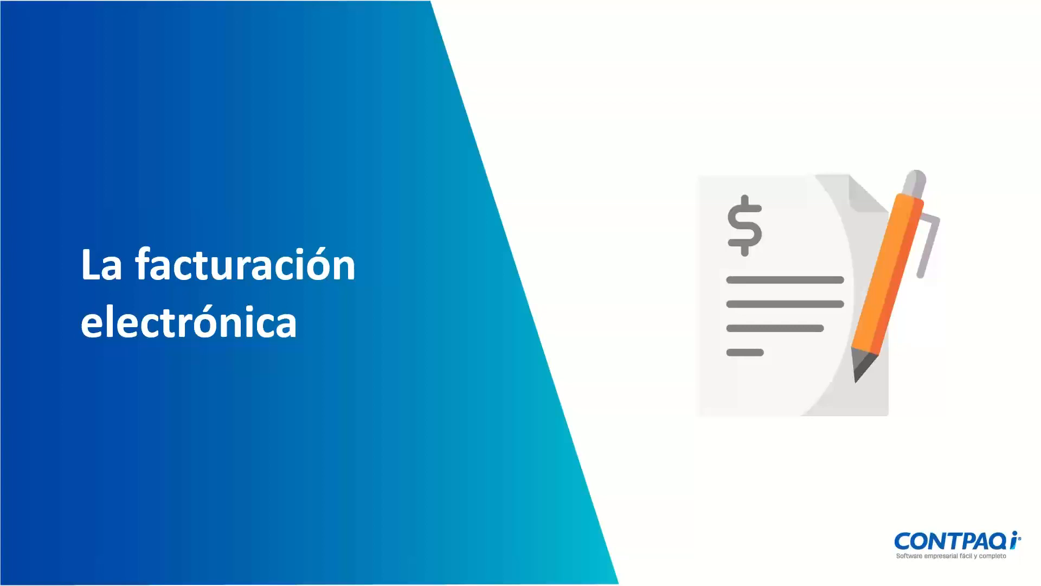
key("Right")
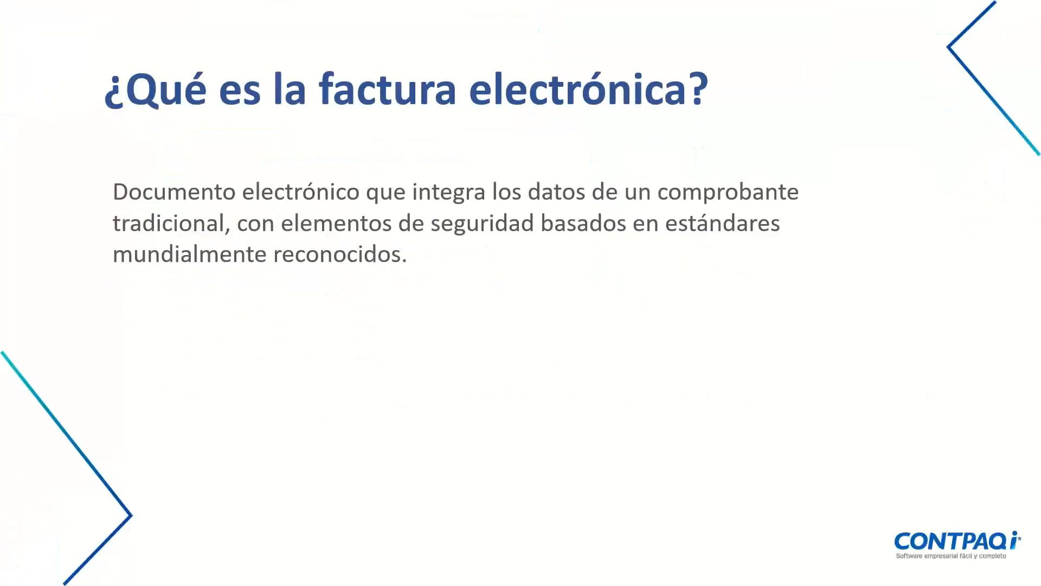
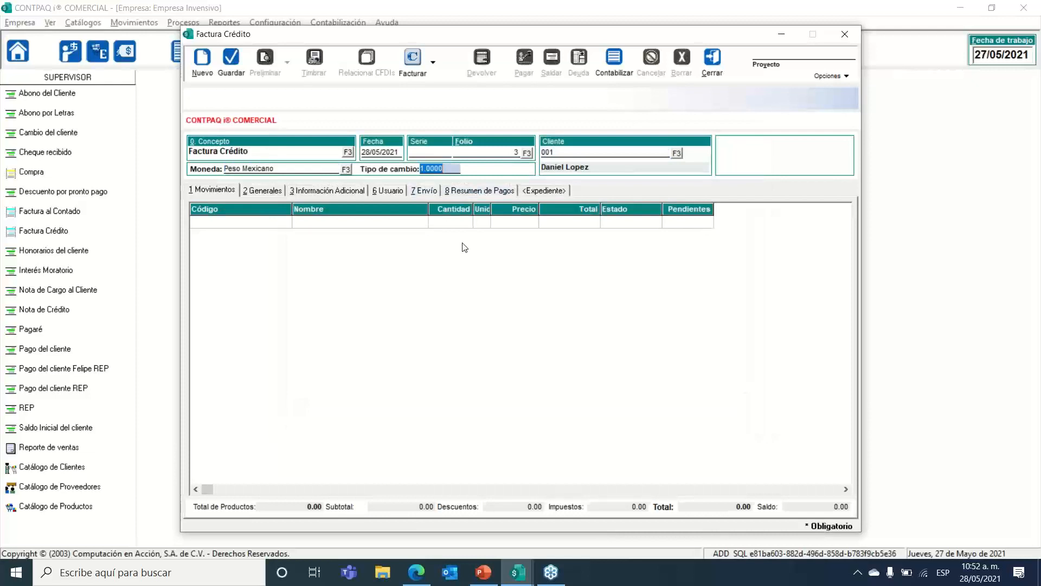
key("Tab")
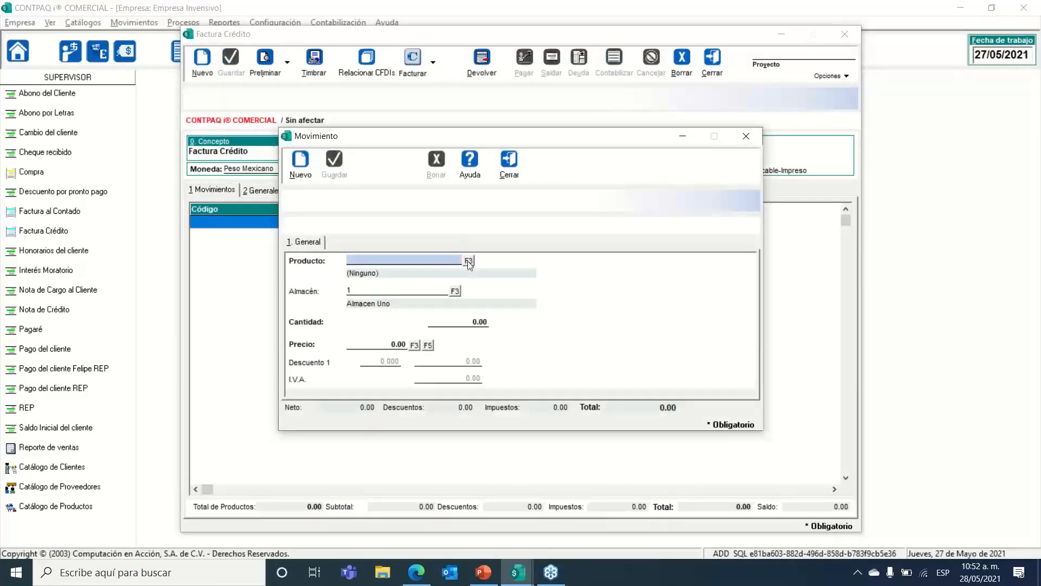
Step: Add a line for 2 units of PR03 Impresora multifuncional to the credit invoice
left_click(469, 260)
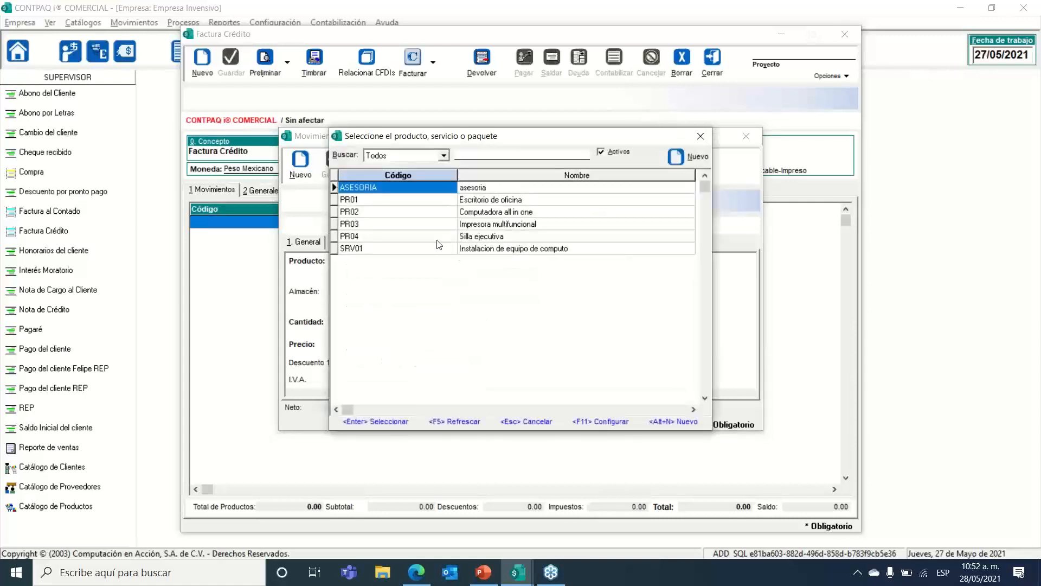
double_click(417, 224)
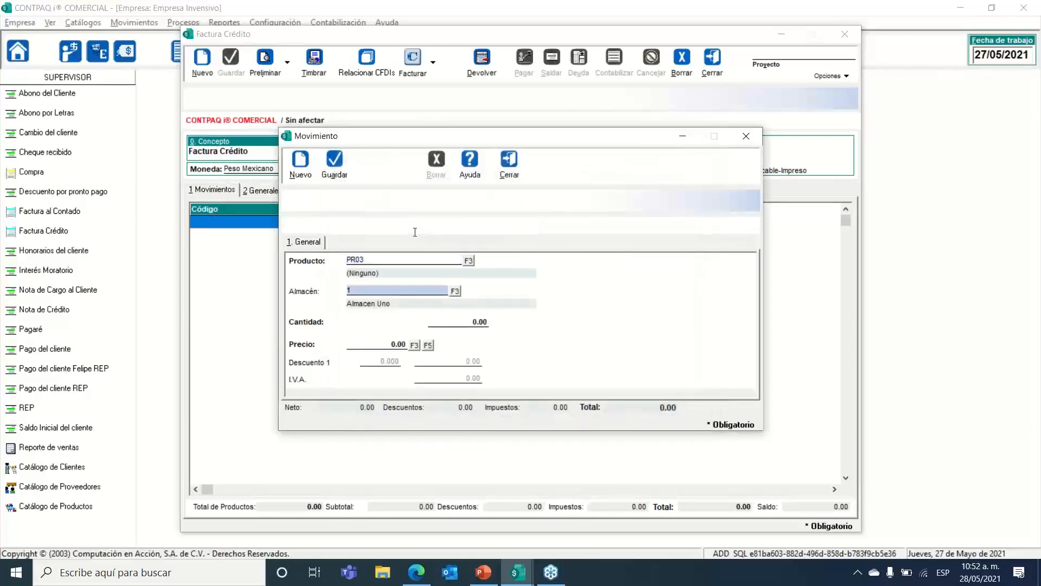
key("Tab")
type("2")
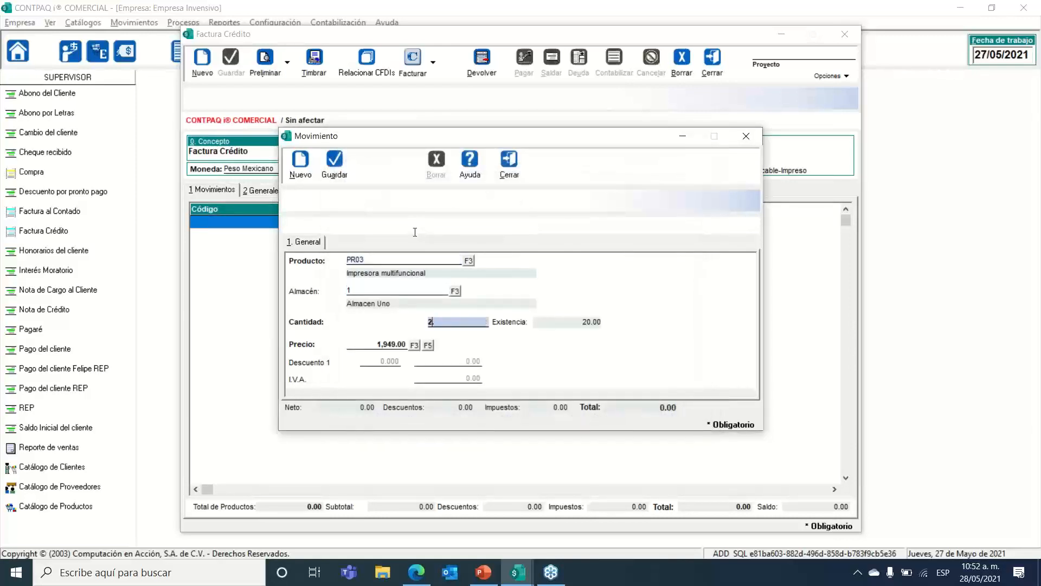
key("Tab")
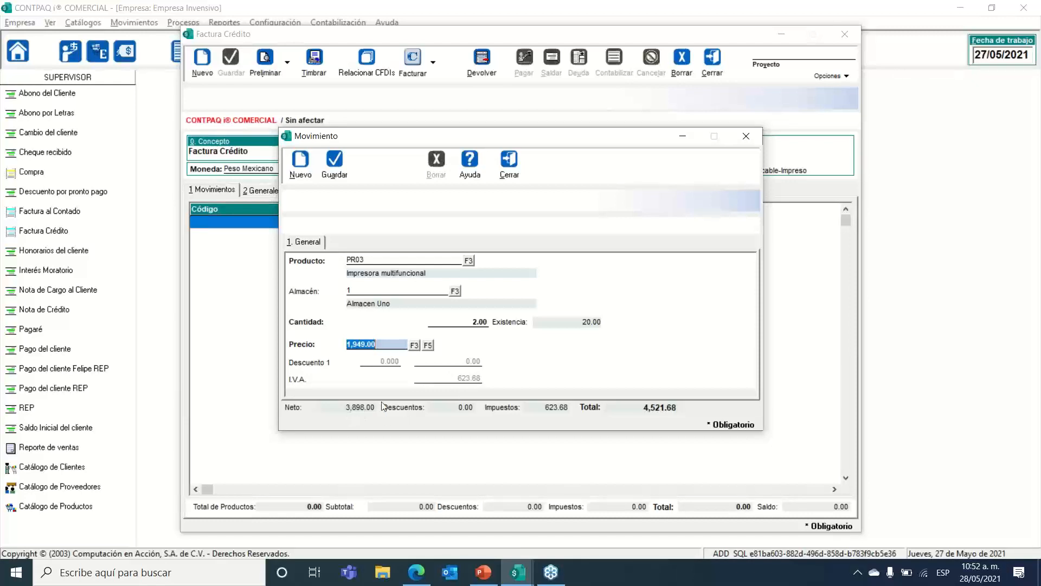
Step: Highlight the 1,949.00 price, 3,898.00 net, 623.68 tax and 4,521.68 total, then save the line
left_click(386, 343)
left_click_drag(378, 344, 330, 349)
left_click(336, 408)
left_click_drag(355, 408, 308, 410)
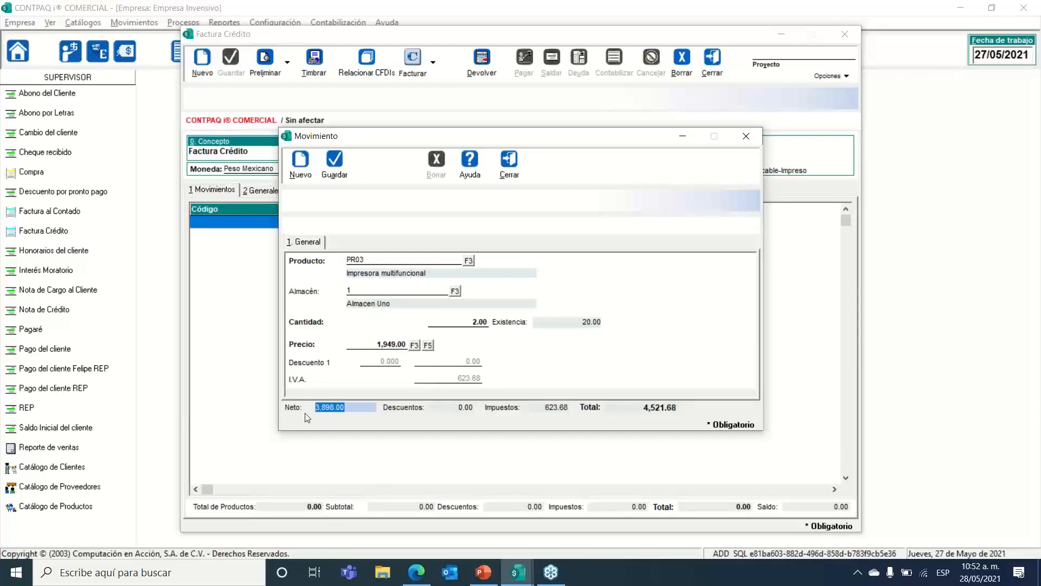
left_click(546, 407)
left_click_drag(546, 408, 504, 414)
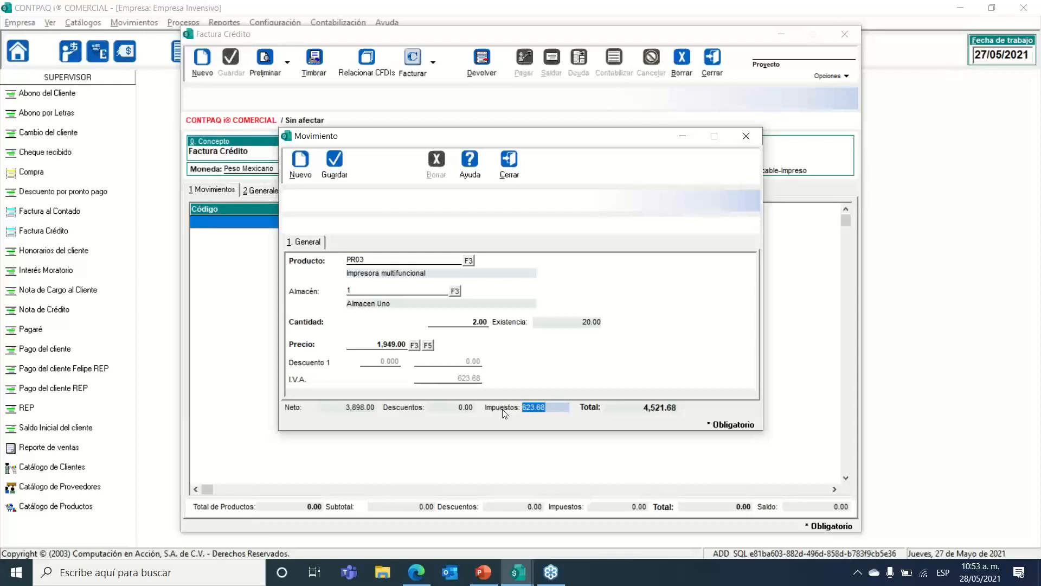
left_click(617, 408)
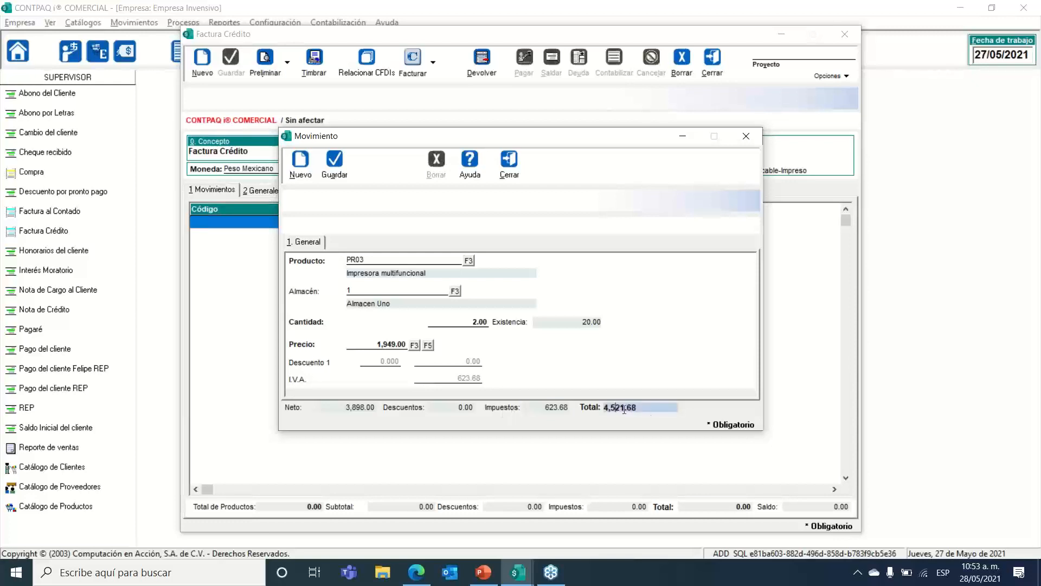
left_click_drag(655, 408, 586, 416)
left_click(336, 172)
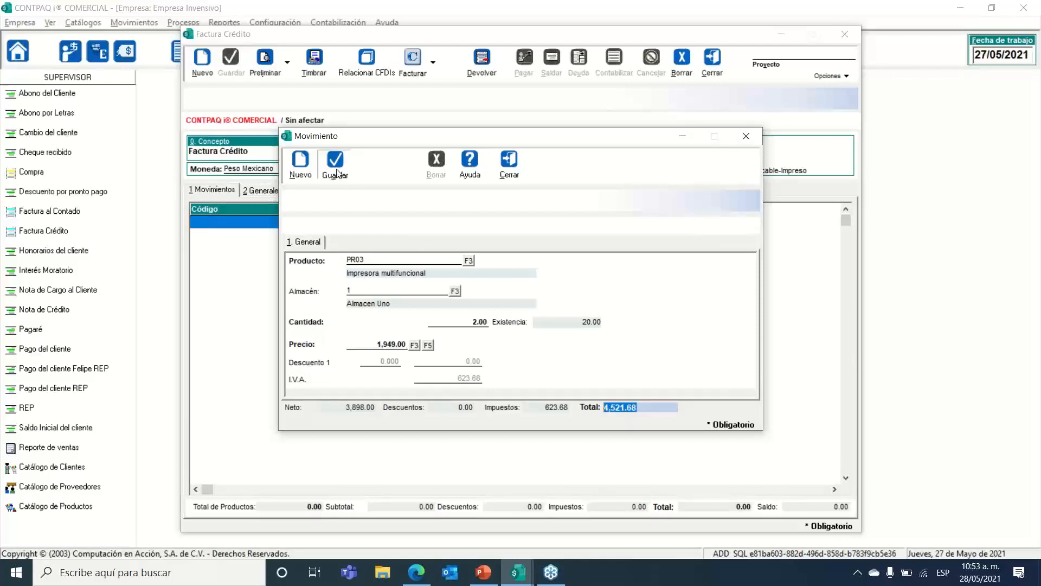
left_click(509, 159)
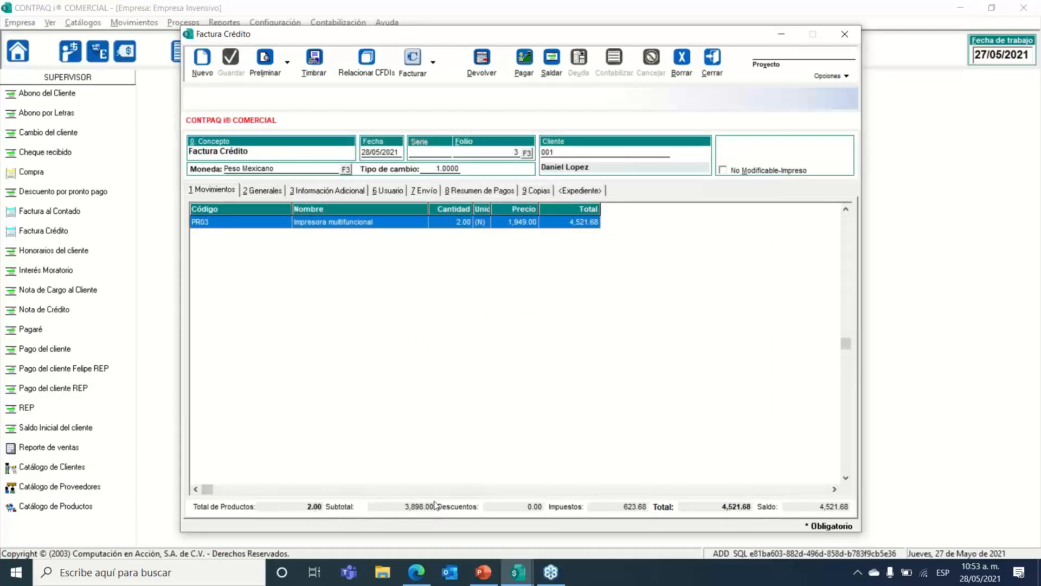
Step: Highlight the invoice total and outstanding balance, both 4,521.68
double_click(716, 506)
left_click_drag(716, 506, 655, 506)
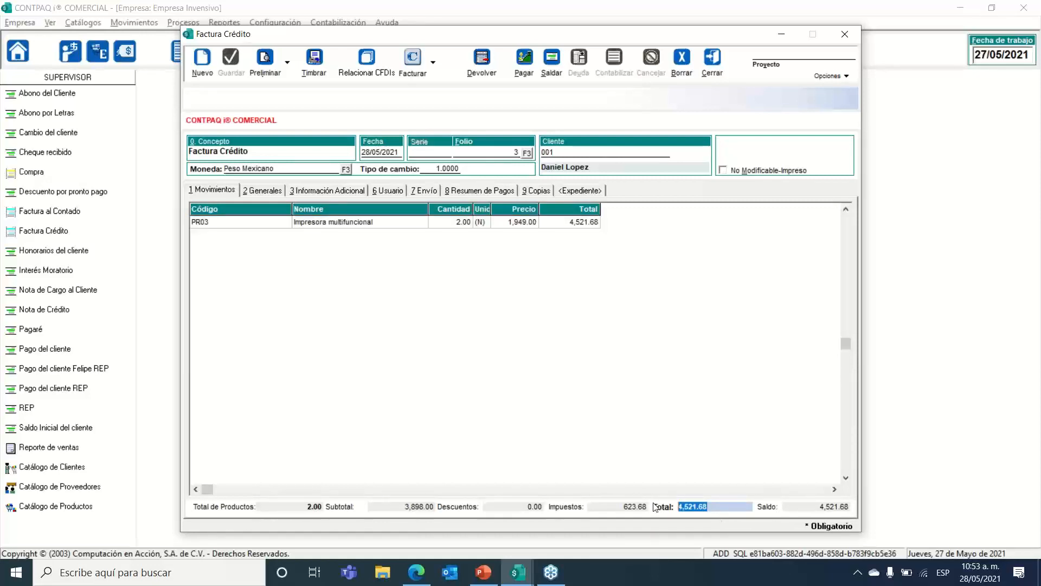
left_click(801, 506)
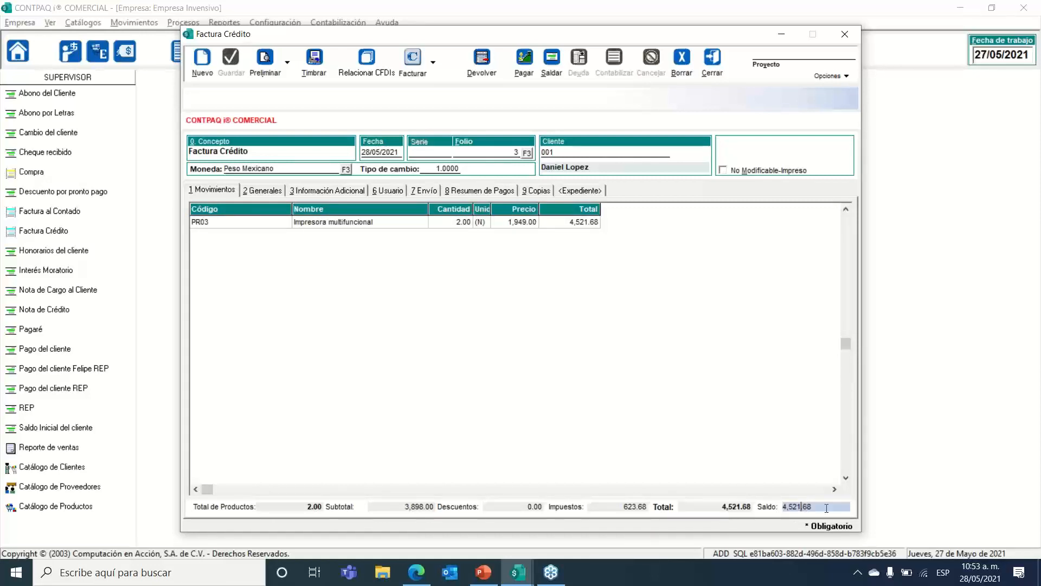
left_click_drag(827, 507, 725, 503)
Step: Review the Generales fiscal address (Jalisco, Ladrón de Guevara) and the due and delivery dates
left_click(266, 190)
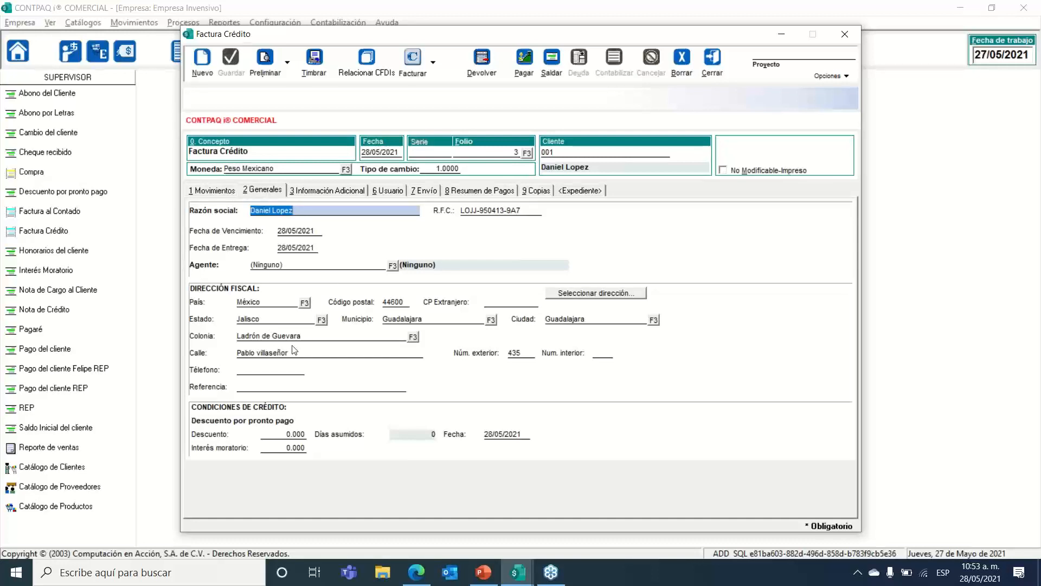
left_click(271, 304)
left_click(275, 319)
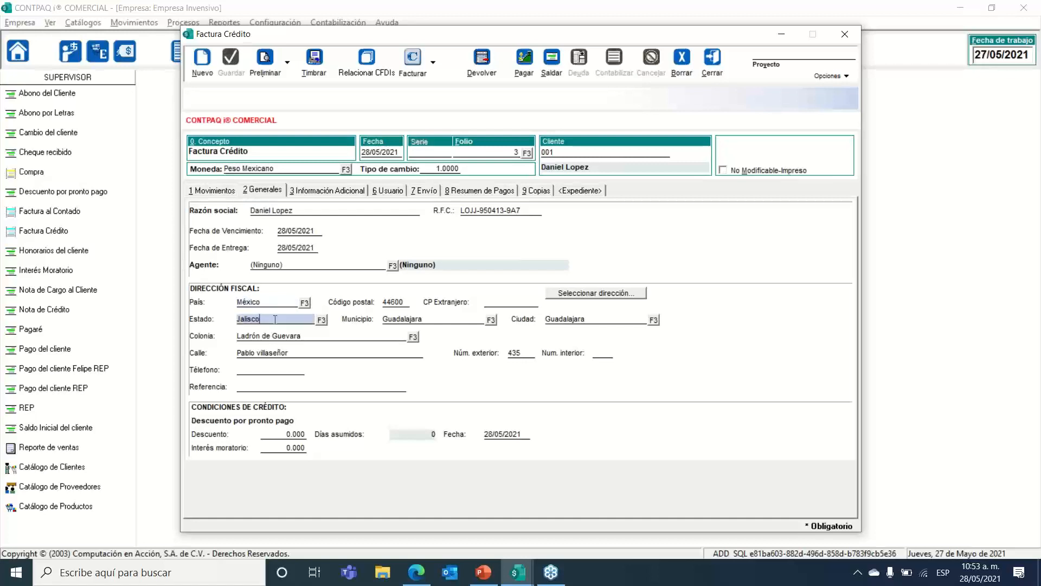
left_click(287, 337)
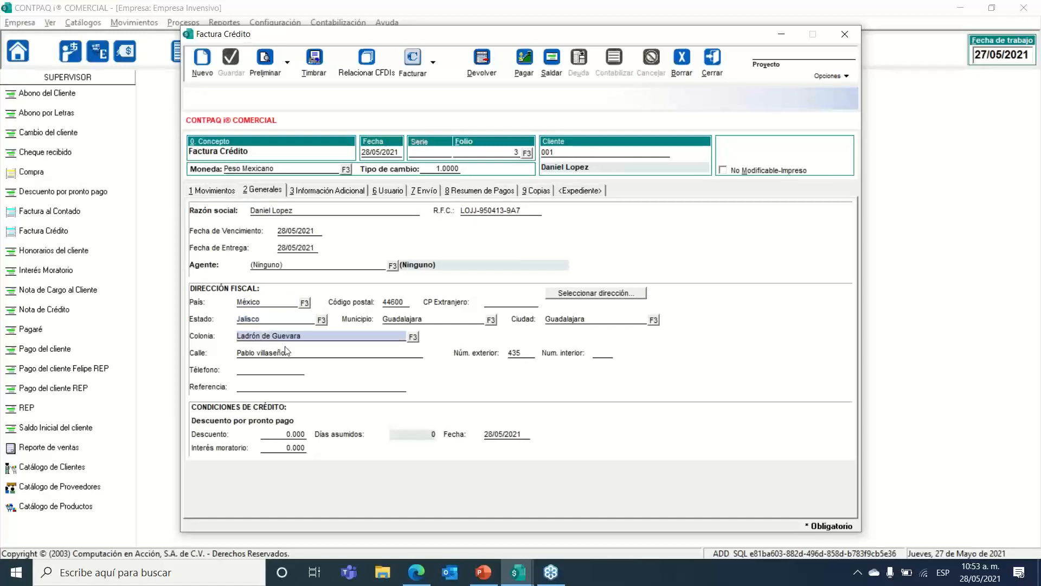
left_click(284, 351)
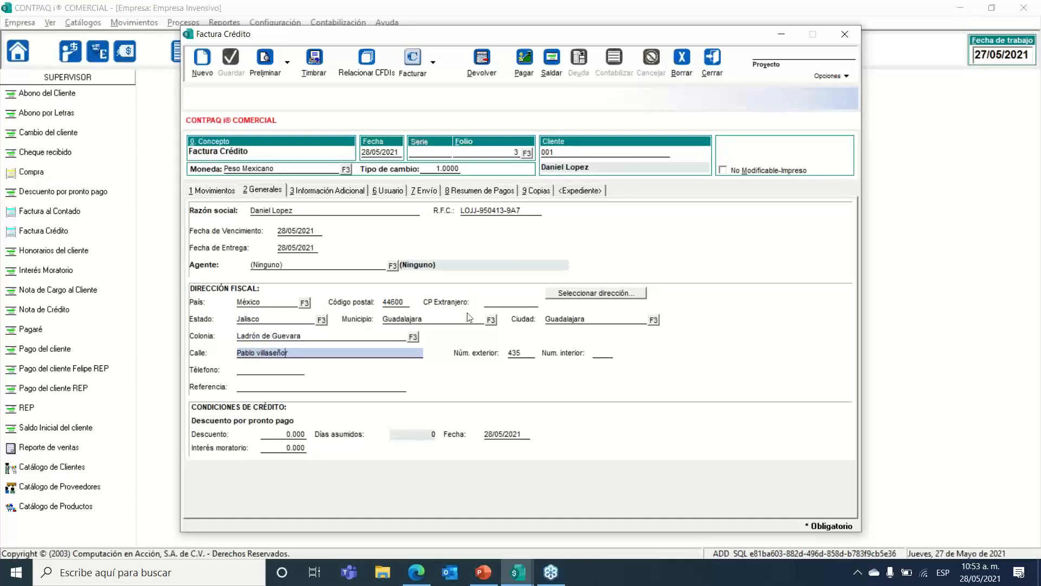
left_click(313, 230)
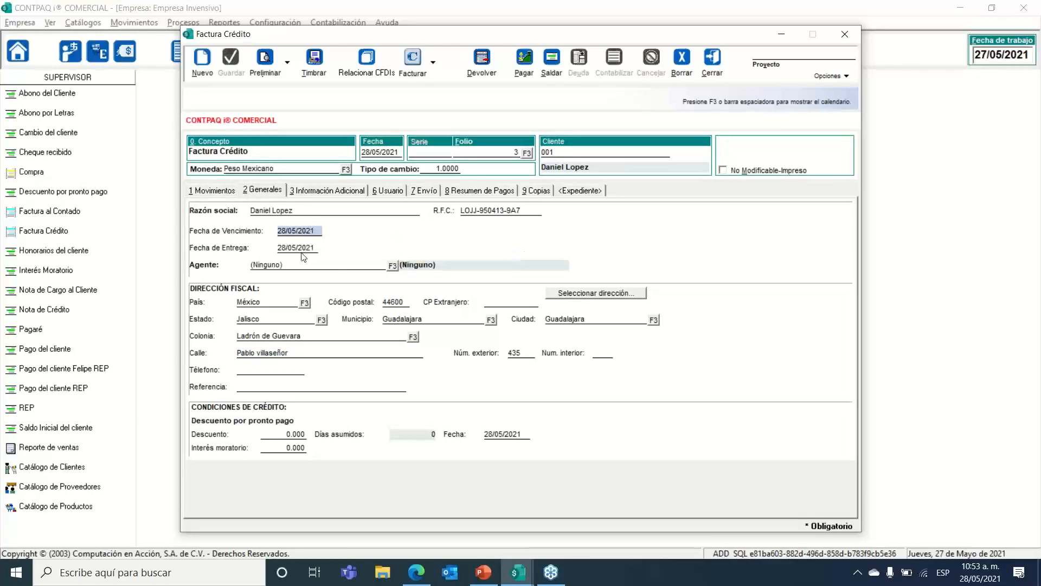
left_click(300, 247)
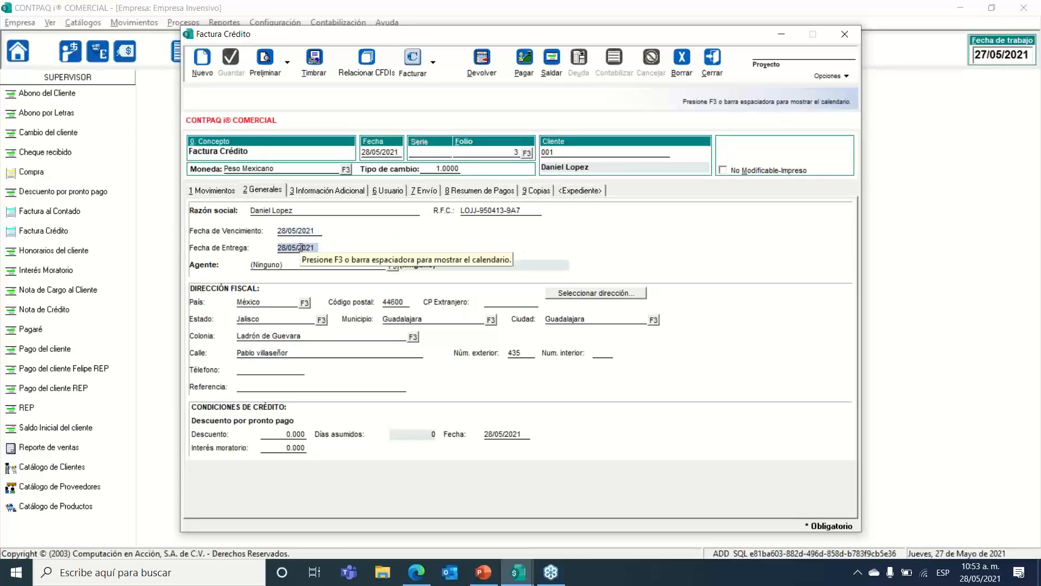
left_click(312, 191)
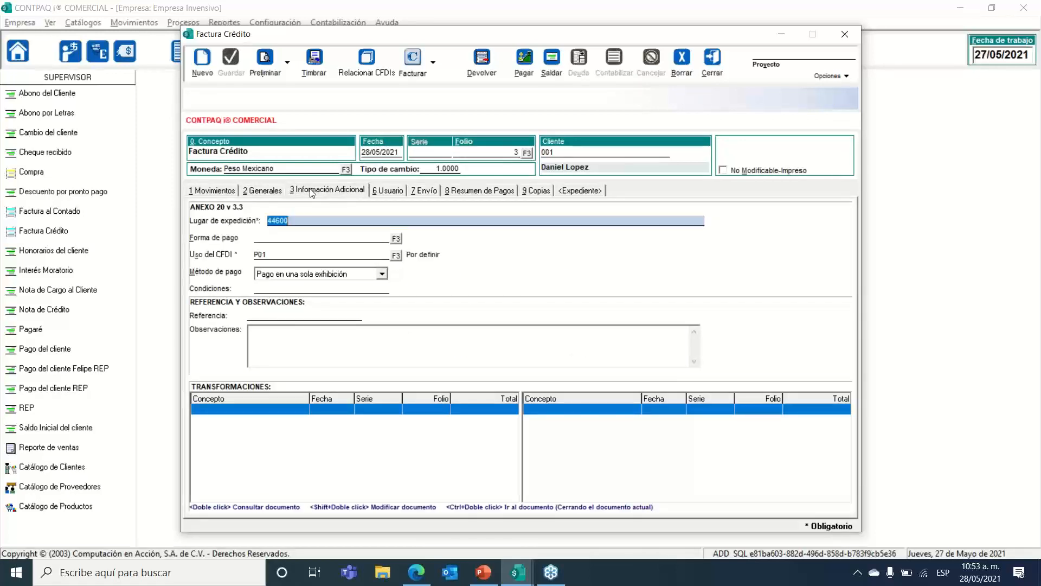
Step: Highlight the 44600 place of issue
left_click(302, 223)
left_click_drag(302, 223, 198, 211)
left_click(318, 221)
Step: Set payment form 99 Por definir, keep CFDI use P01, and choose Pago en parcialidades o diferido
left_click(395, 240)
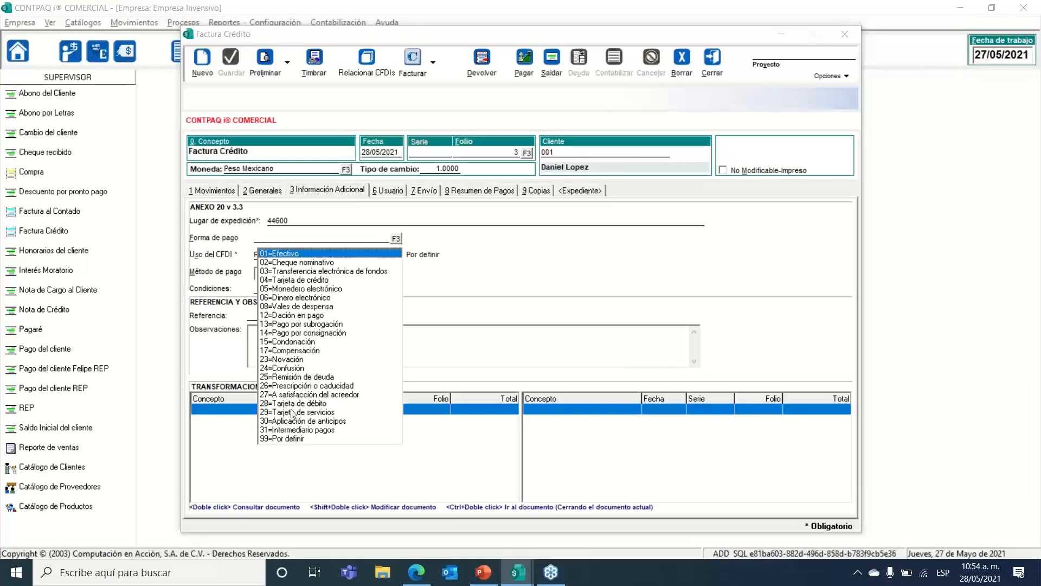
left_click(281, 438)
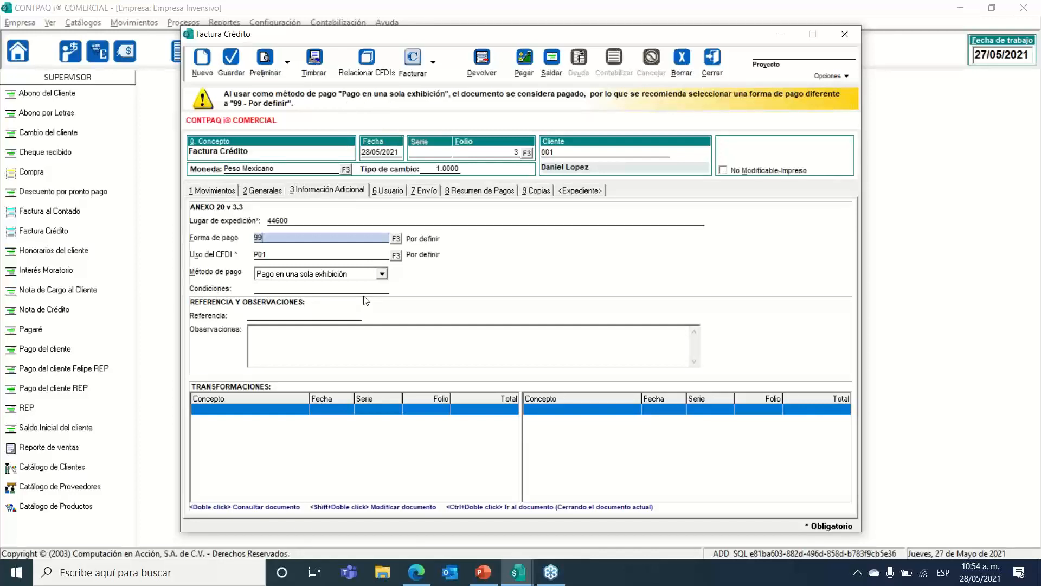
left_click(383, 254)
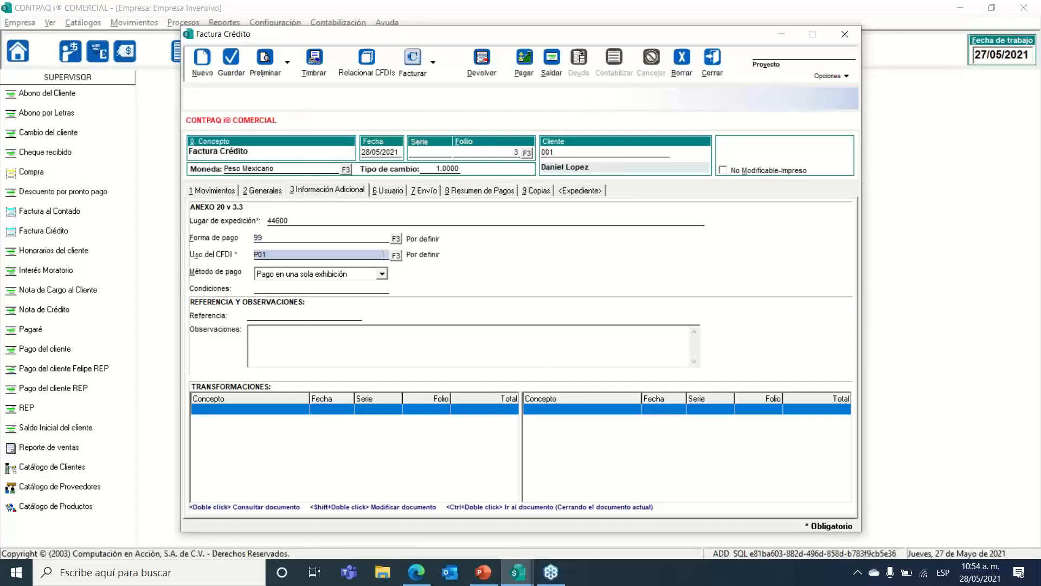
left_click(396, 256)
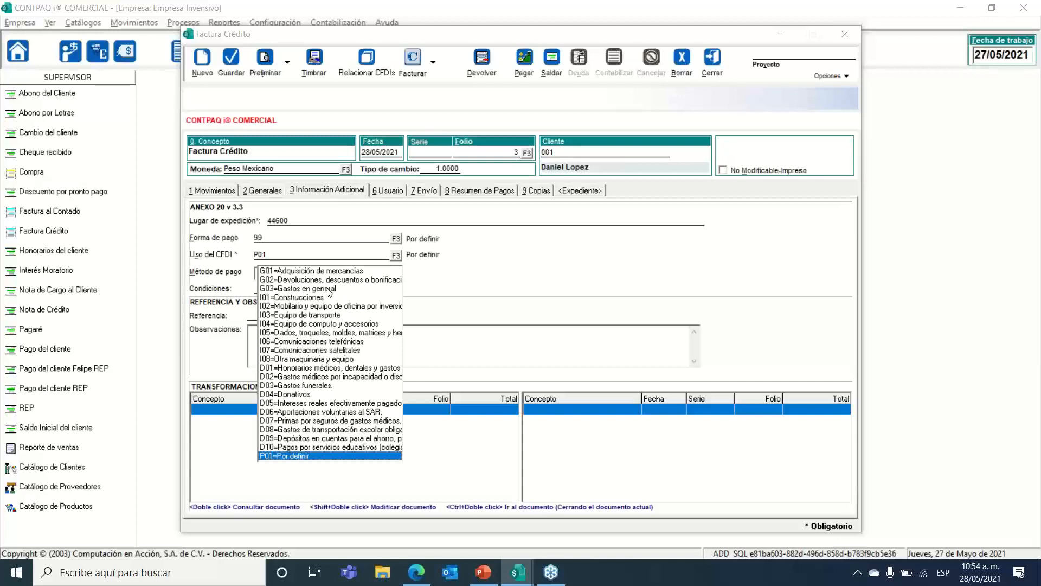
left_click(304, 458)
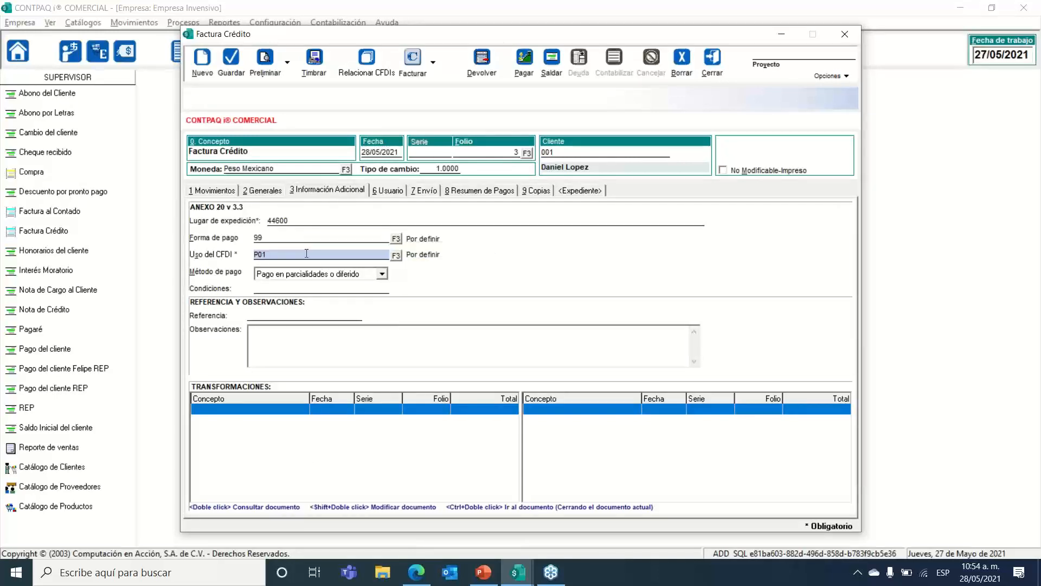
left_click(382, 276)
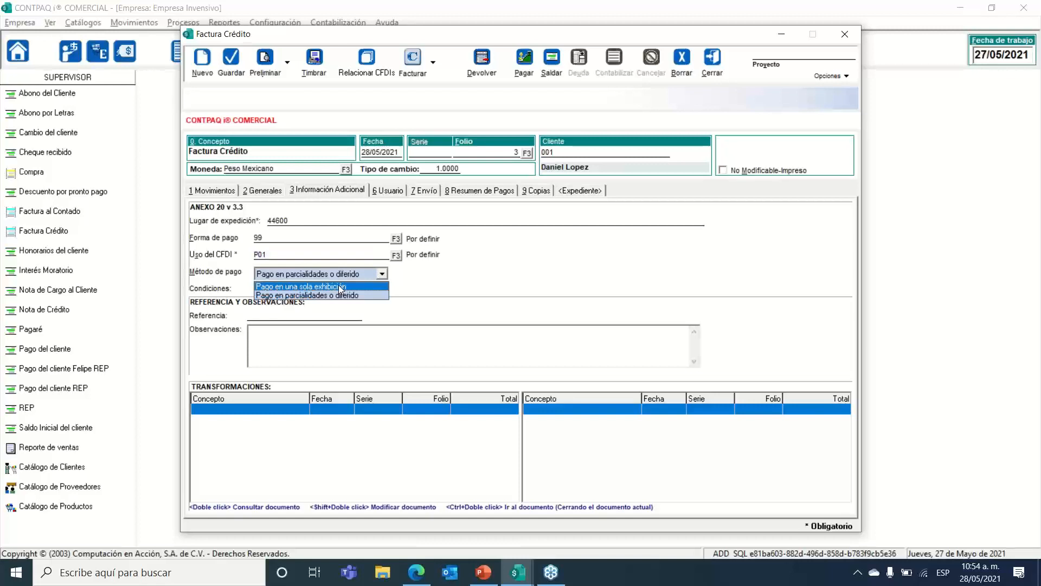
left_click(333, 297)
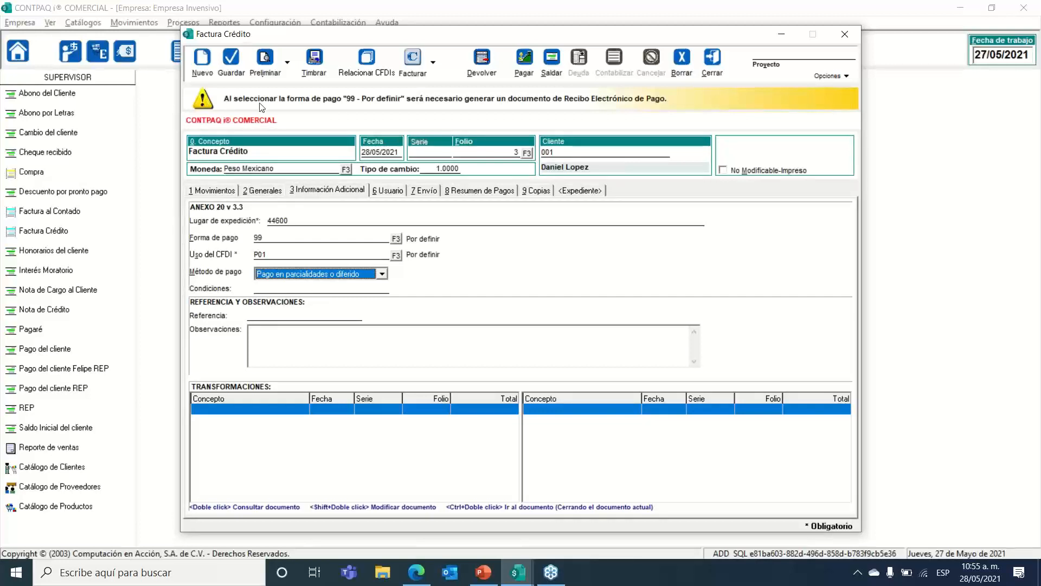
left_click(291, 236)
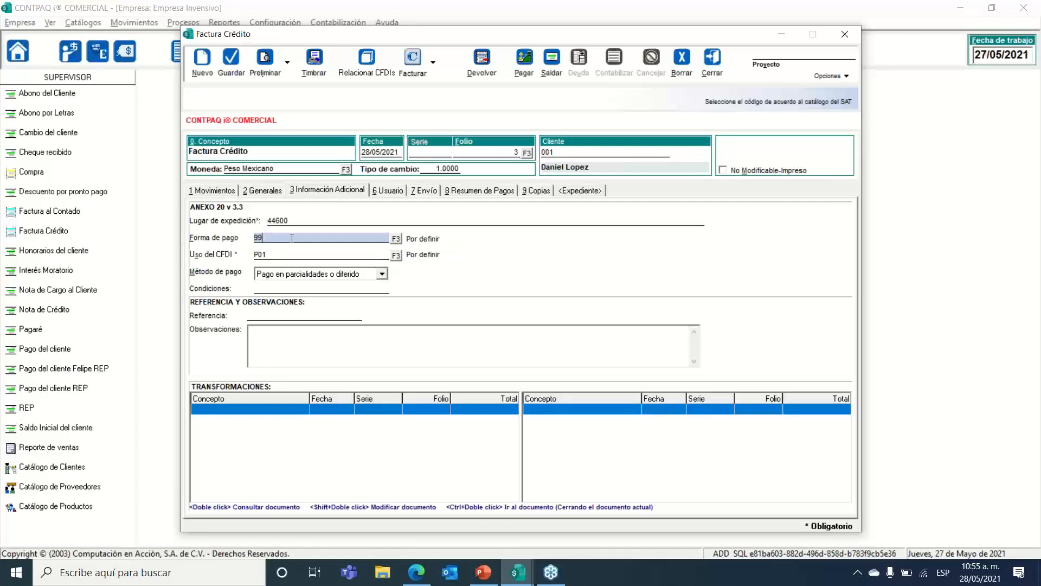
left_click(314, 274)
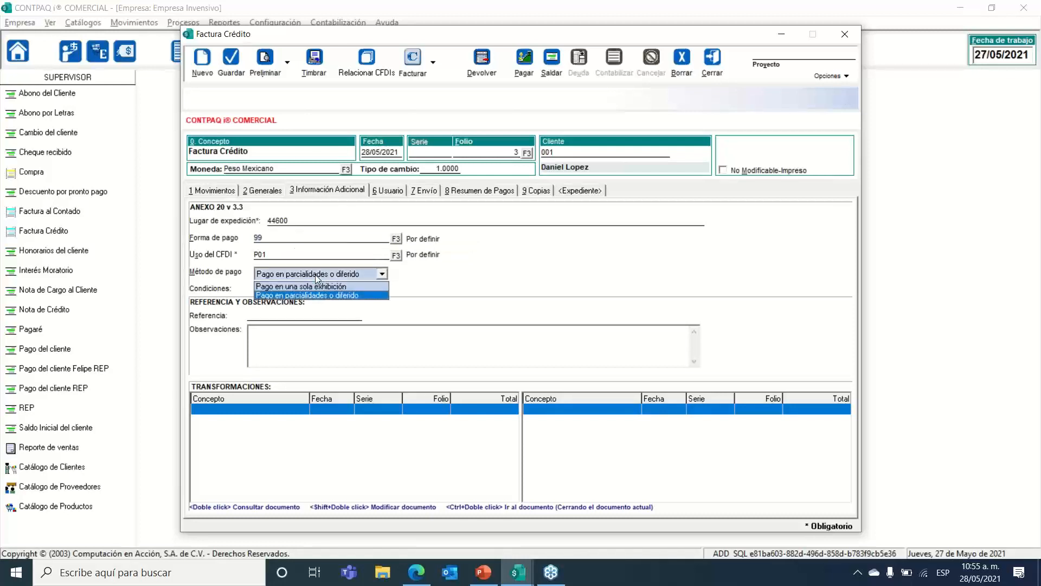
left_click(318, 279)
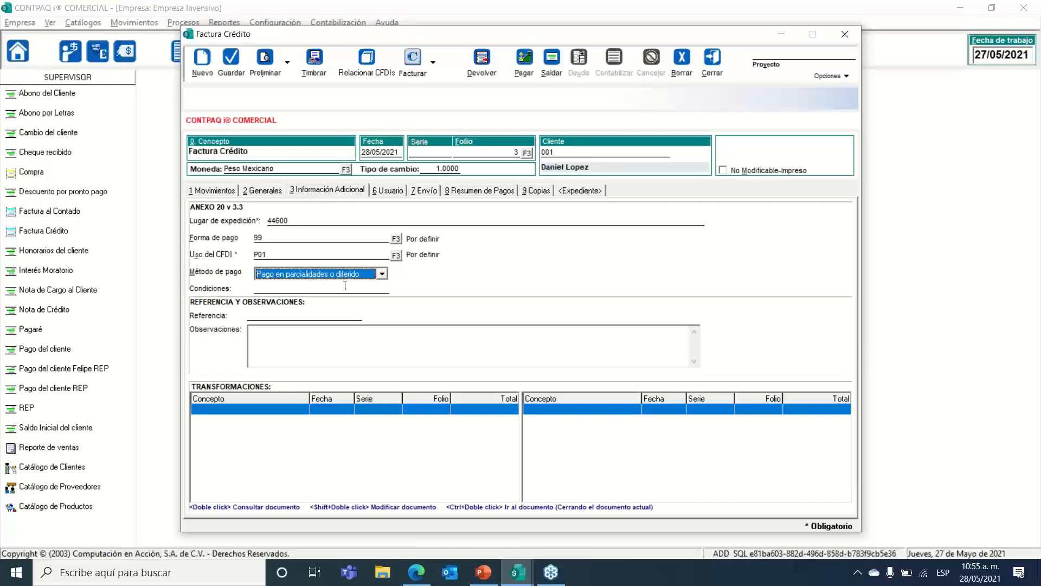
left_click(345, 286)
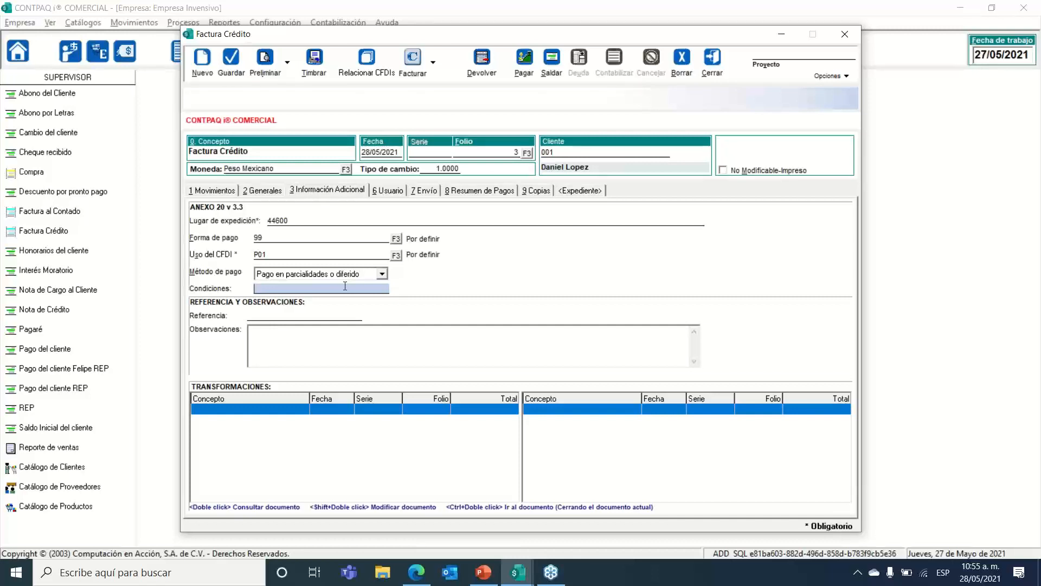
left_click(301, 314)
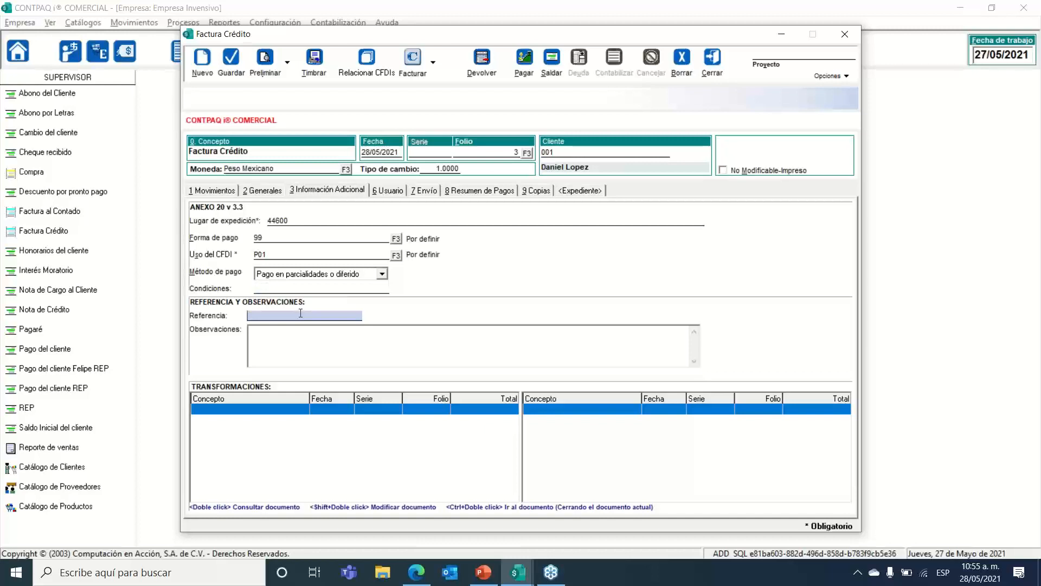
left_click(290, 331)
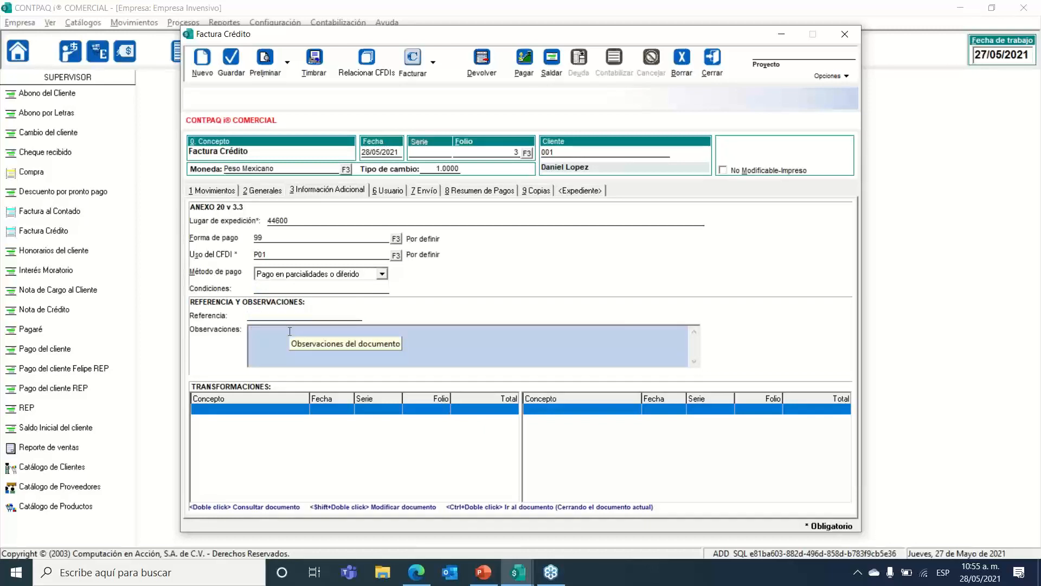
left_click(506, 413)
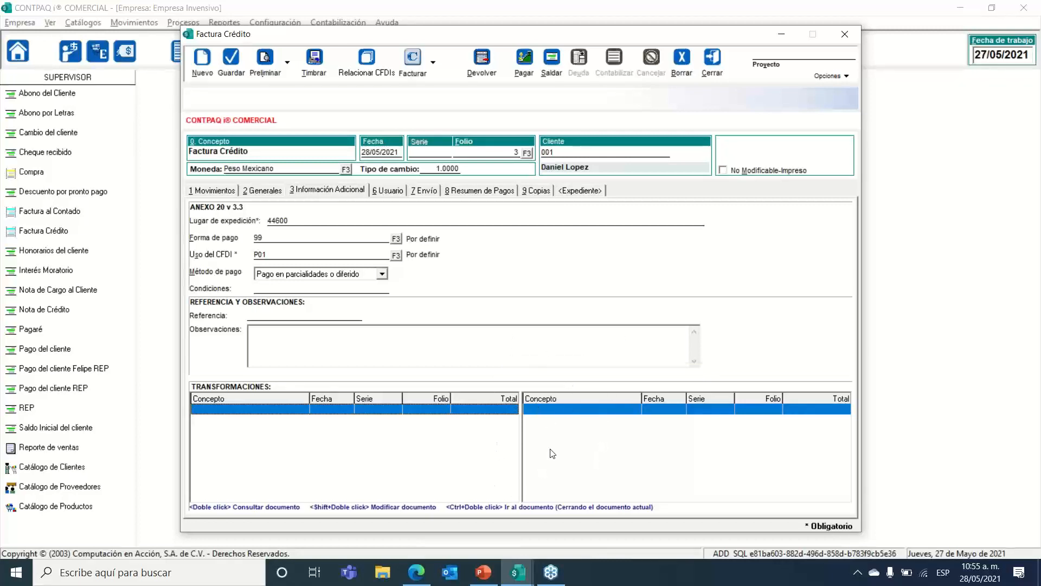
Step: Browse the invoice's Usuario, Envío, Resumen de Pagos, Copias and Expediente pages
left_click(387, 189)
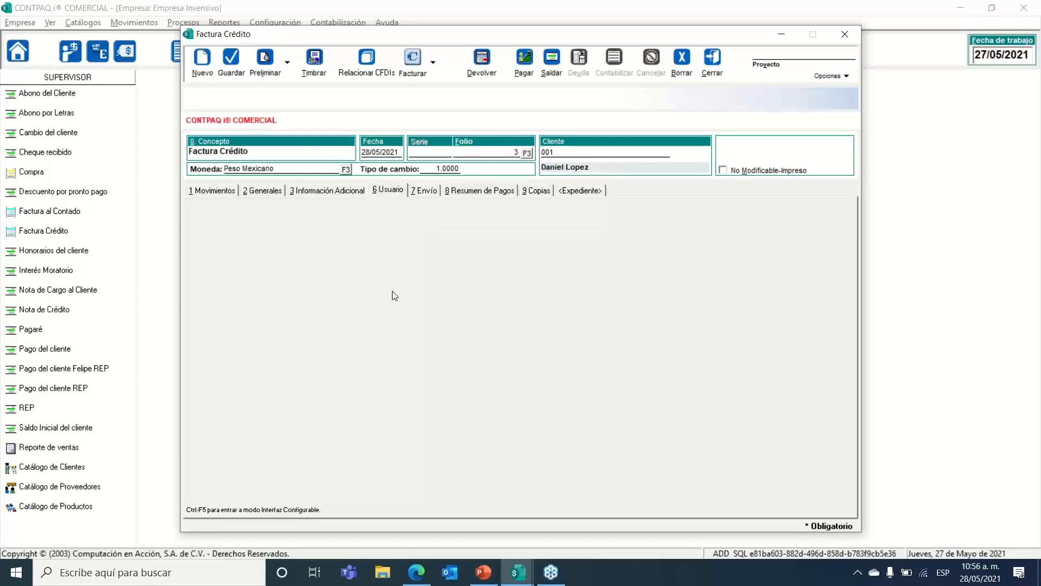
left_click(429, 193)
left_click(400, 192)
left_click(425, 191)
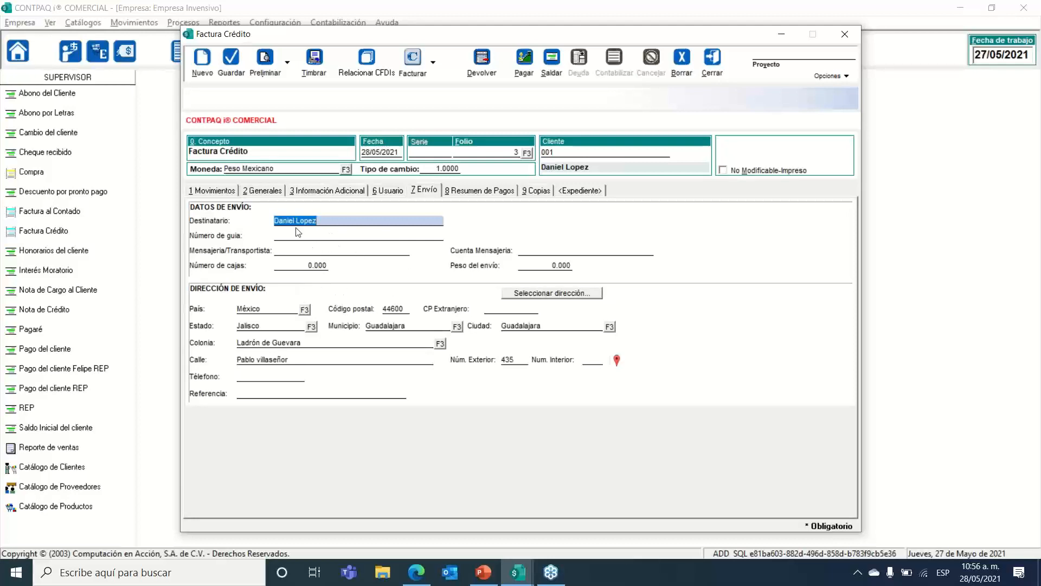
left_click(473, 190)
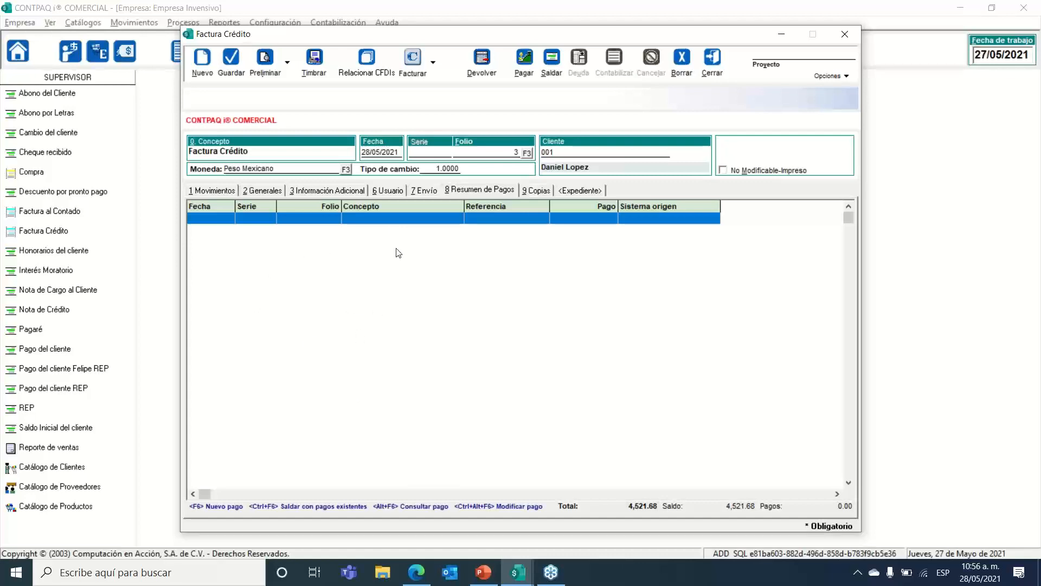
left_click(539, 191)
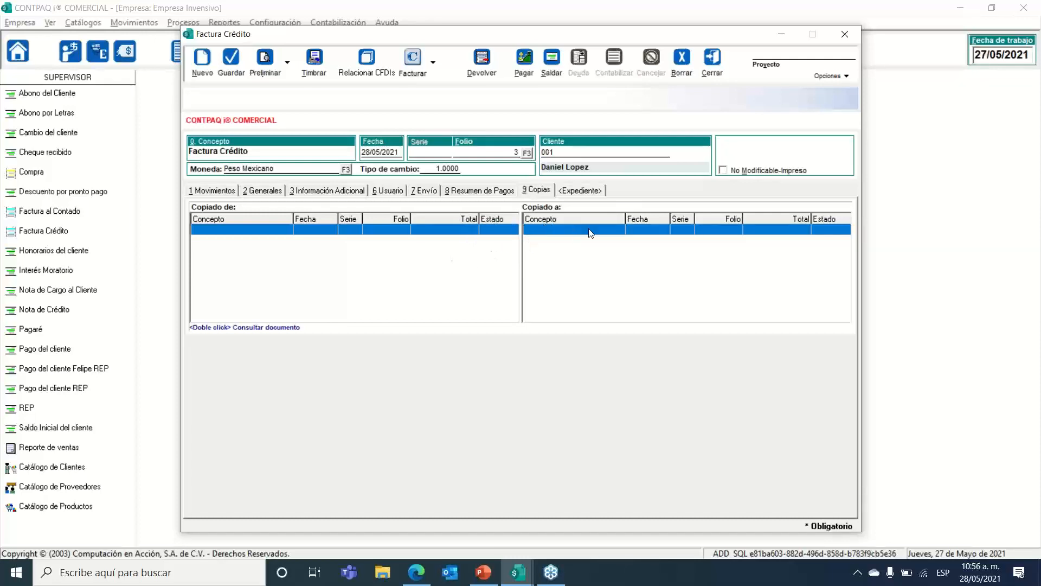
left_click(577, 191)
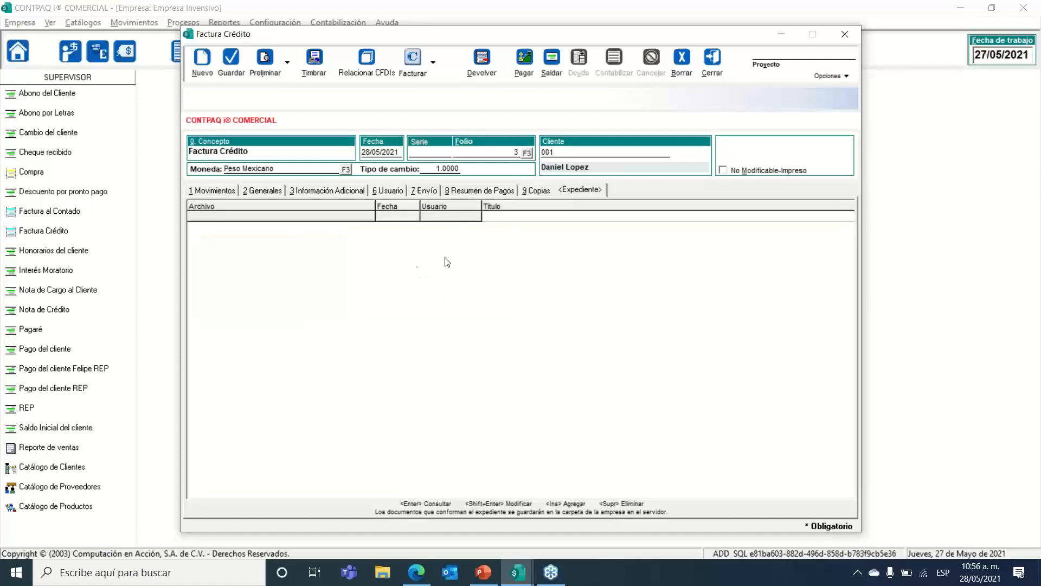
Step: Flip through Generales, Información Adicional and Usuario, ending on the PR03 product lines
left_click(221, 192)
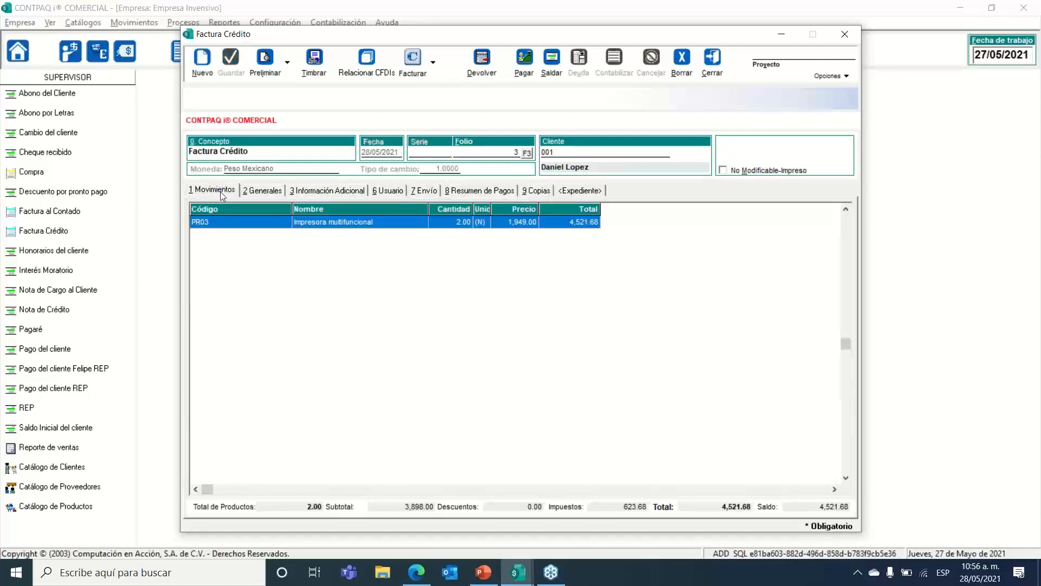
left_click(265, 194)
left_click(321, 190)
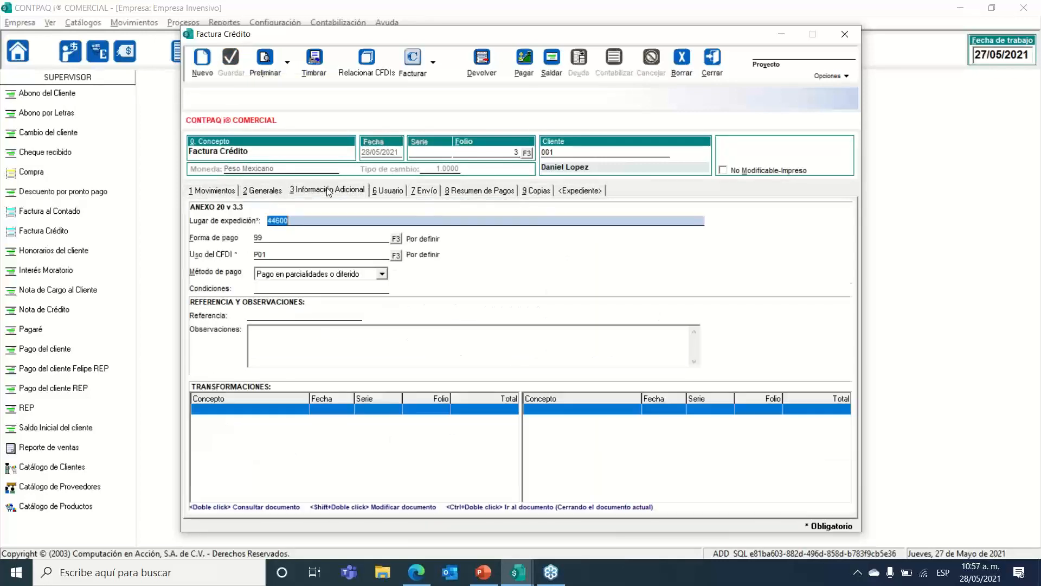
left_click(384, 192)
left_click(216, 194)
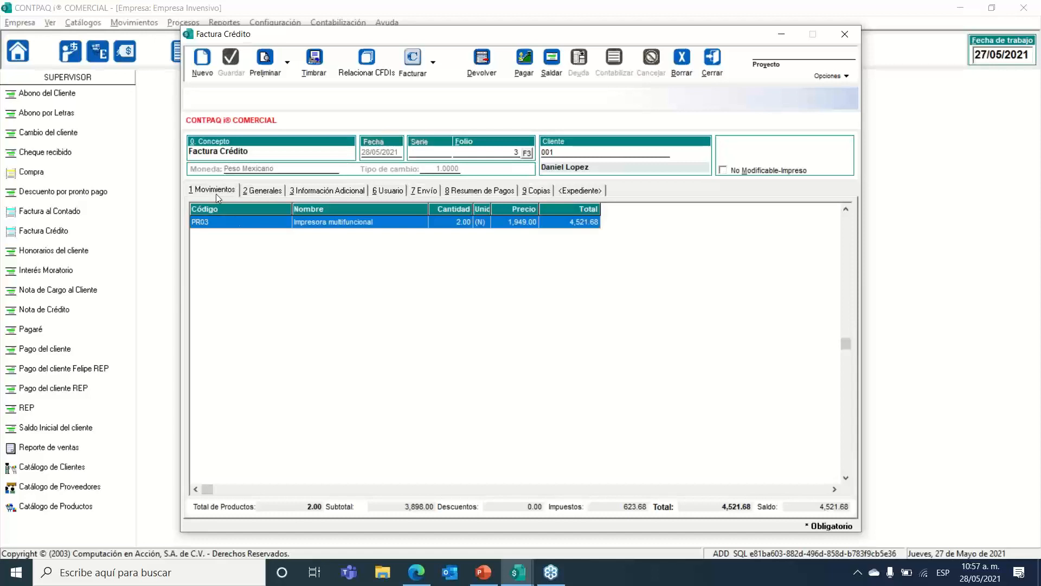
Step: Present slide 36 'Ejercicio', advance to the 'Timbra tu factura' slide, then exit the show
left_click(483, 572)
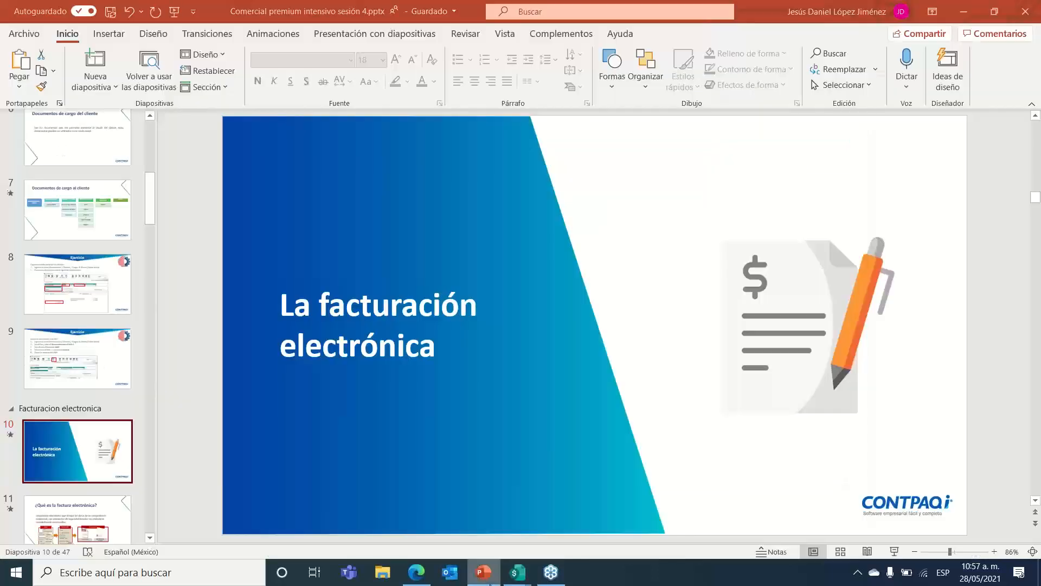
scroll(147, 438, "down", 15)
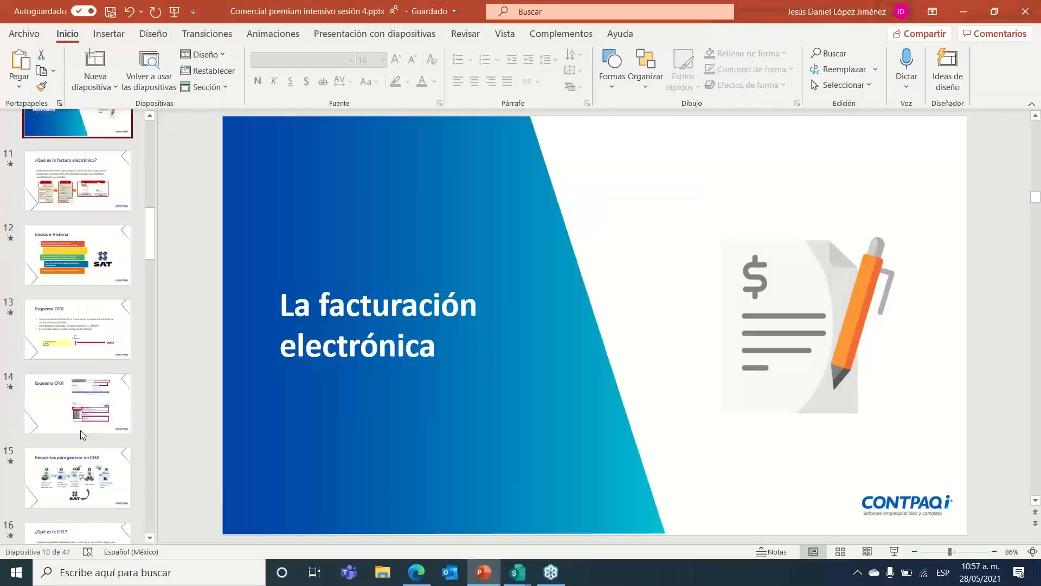
scroll(81, 430, "down", 10)
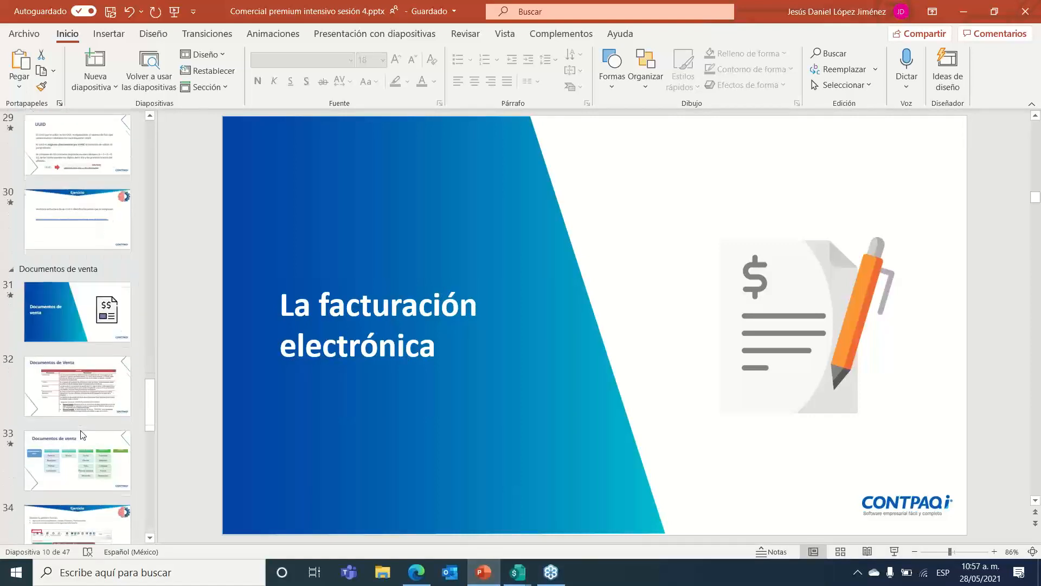
left_click(81, 466)
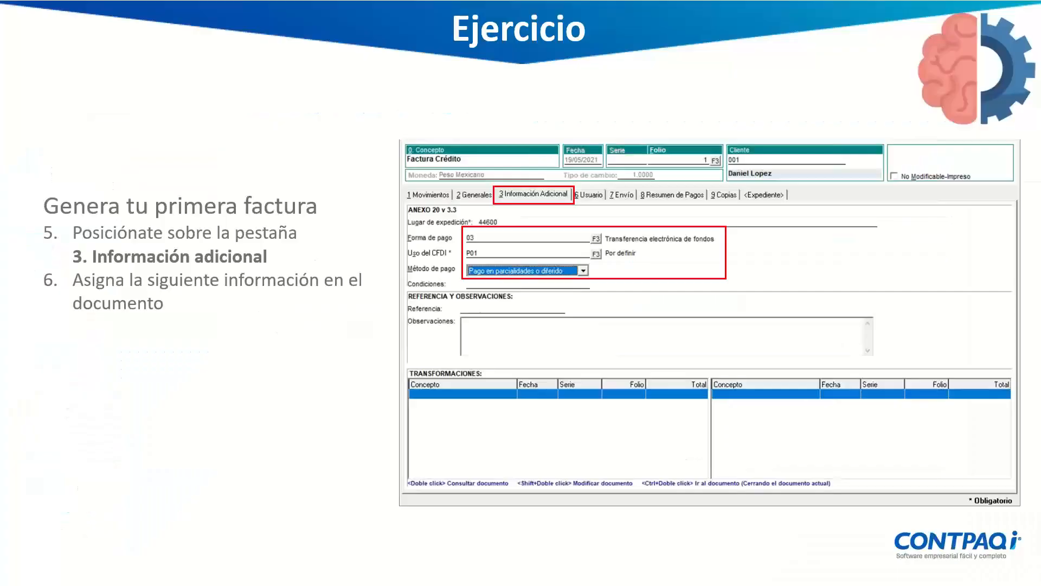
left_click(894, 551)
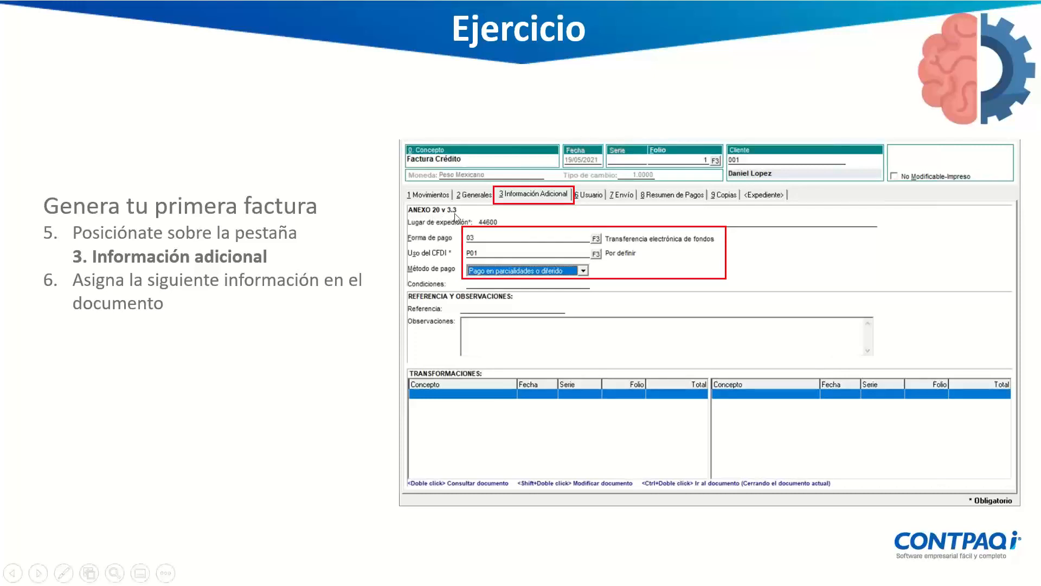
left_click(313, 356)
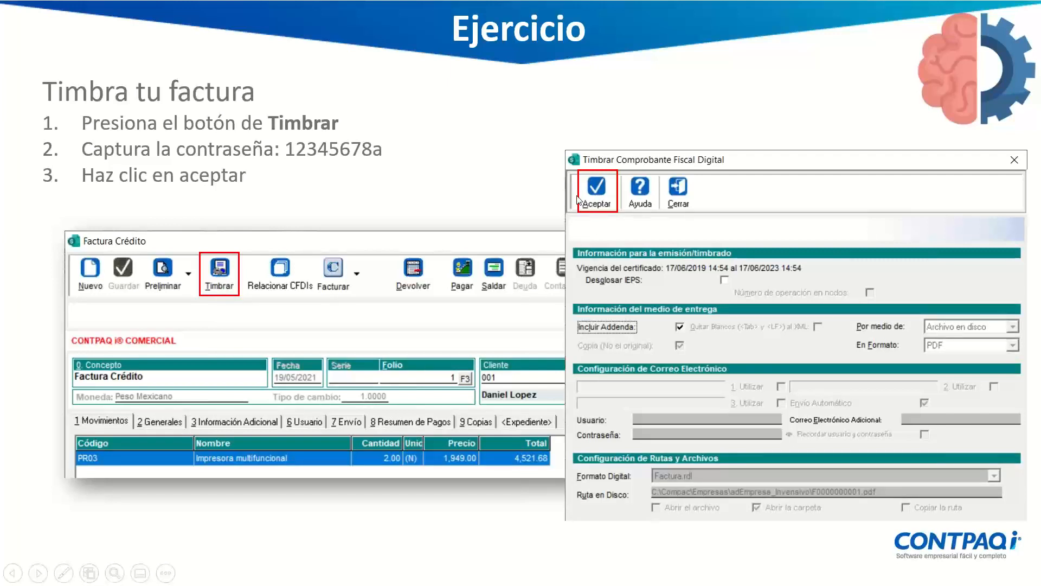
key("Escape")
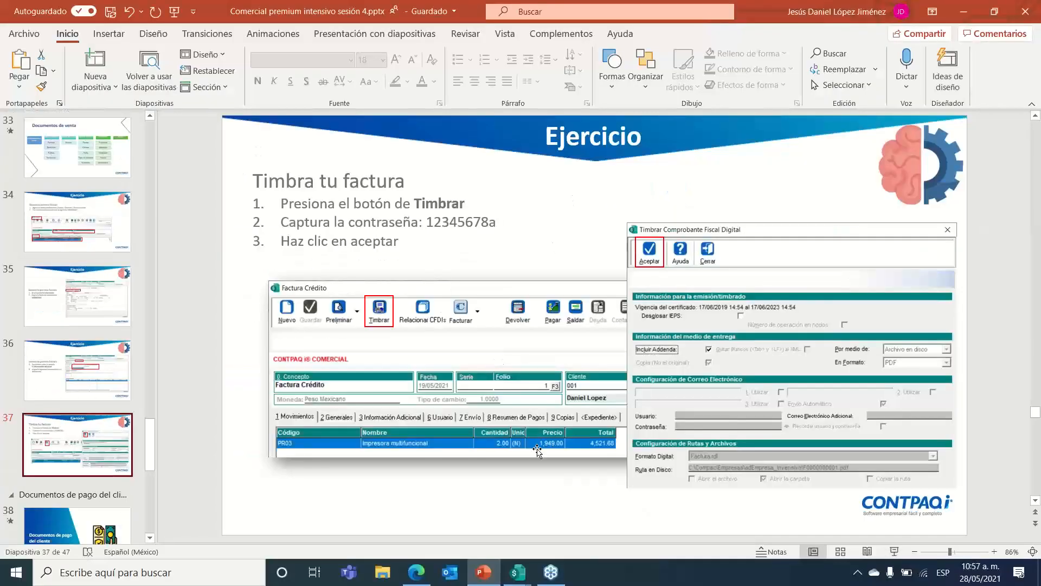
Step: Bring the Factura Crédito invoice back and show its Información Adicional page
mouse_move(536, 554)
left_click(619, 523)
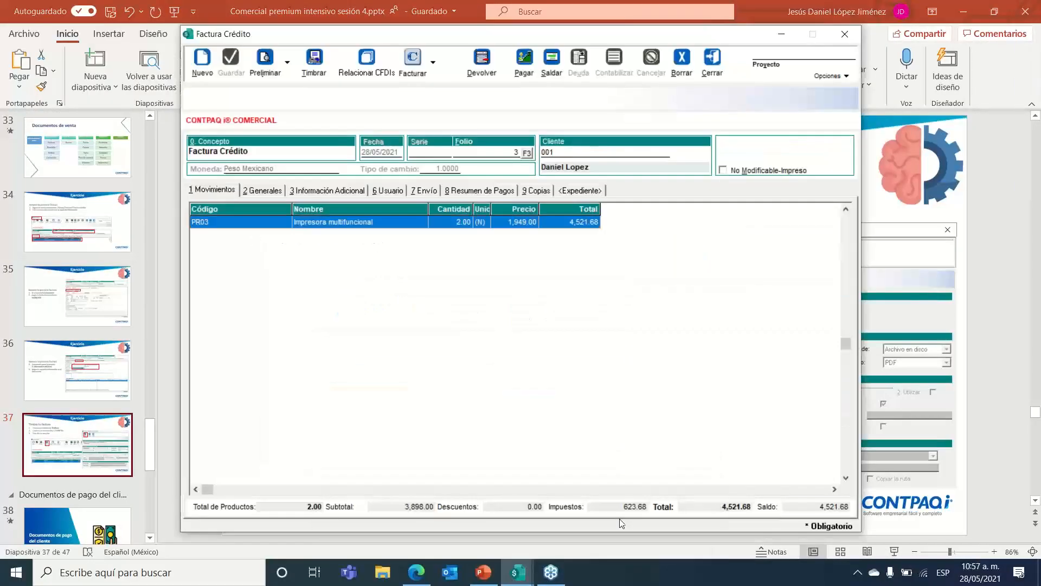
left_click(293, 192)
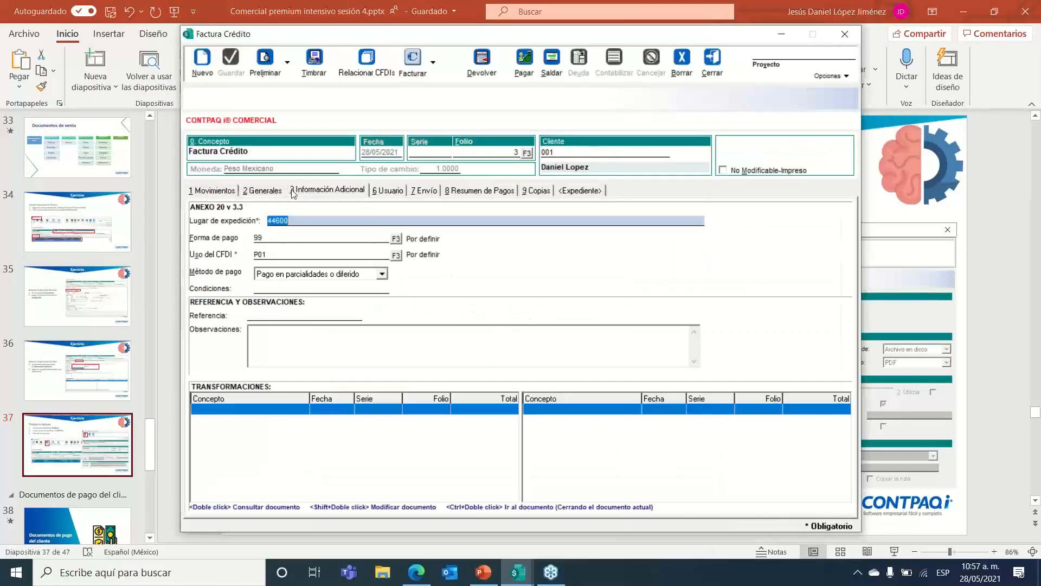
left_click(293, 216)
Step: Attempt stamping with the private-key password, cancel after the signing error, and close the invoice
left_click(313, 63)
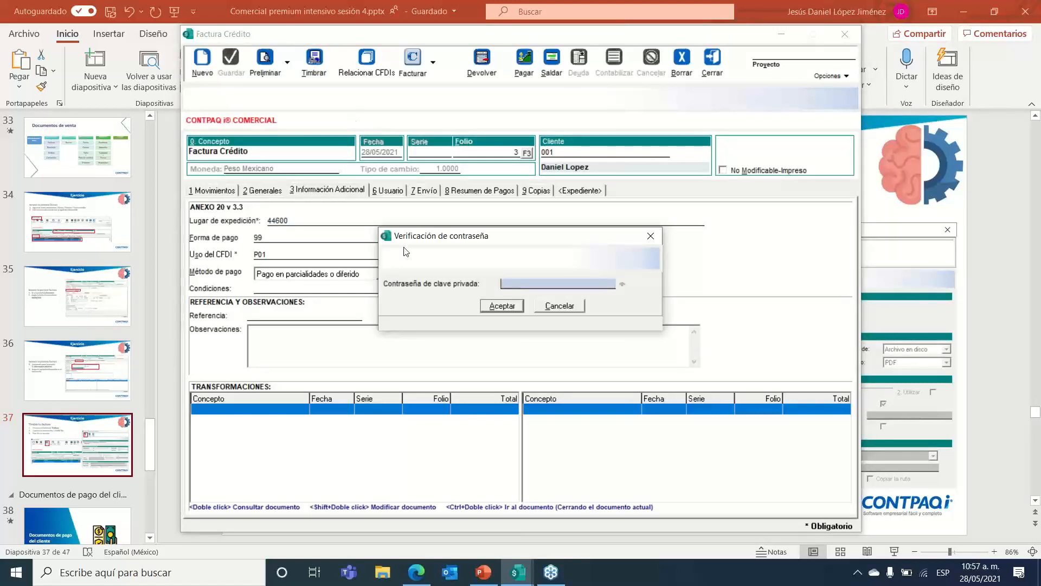
left_click_drag(506, 241, 507, 185)
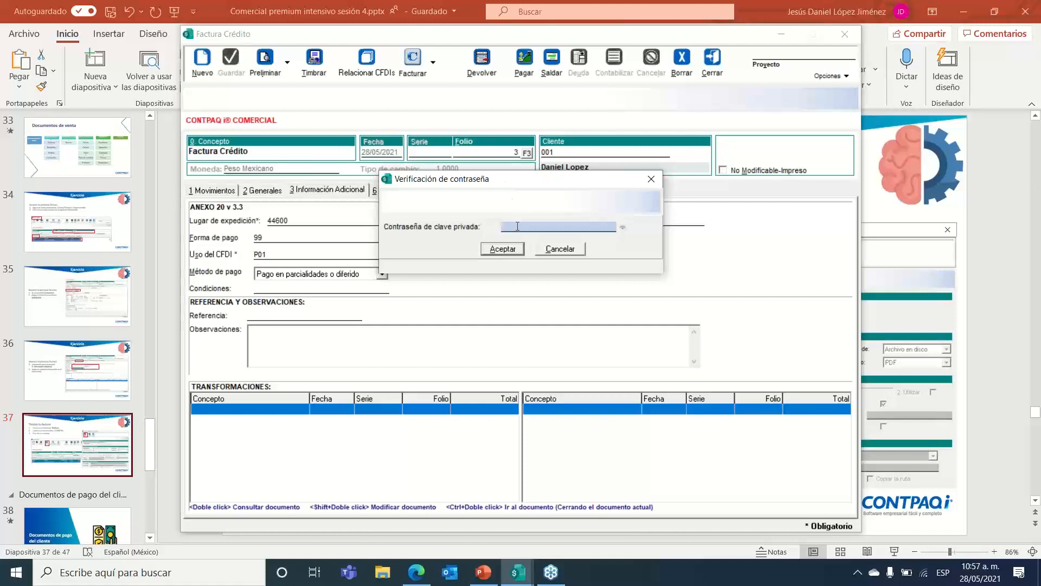
left_click_drag(500, 182, 504, 215)
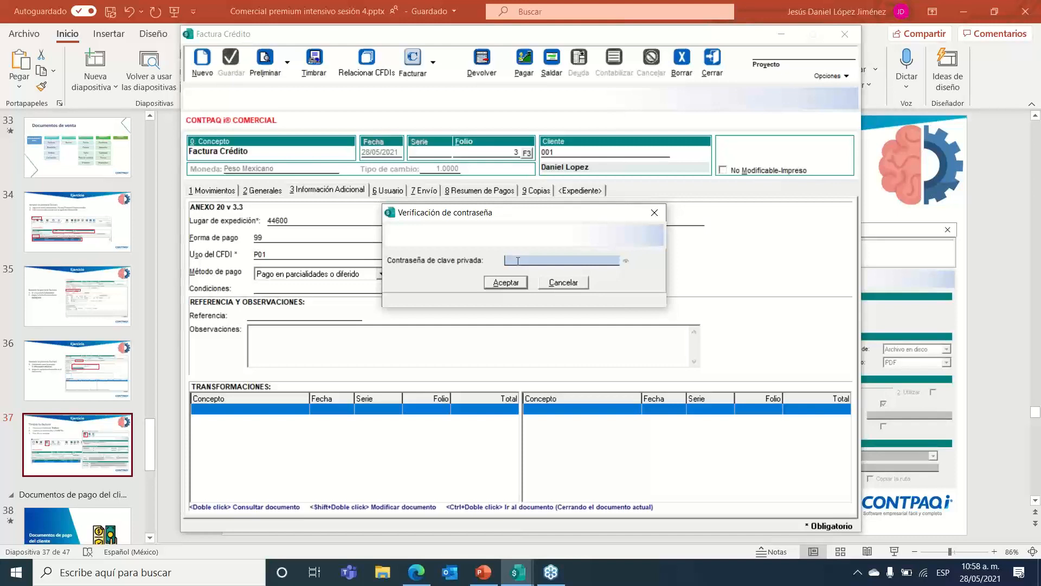
left_click_drag(500, 214, 504, 227)
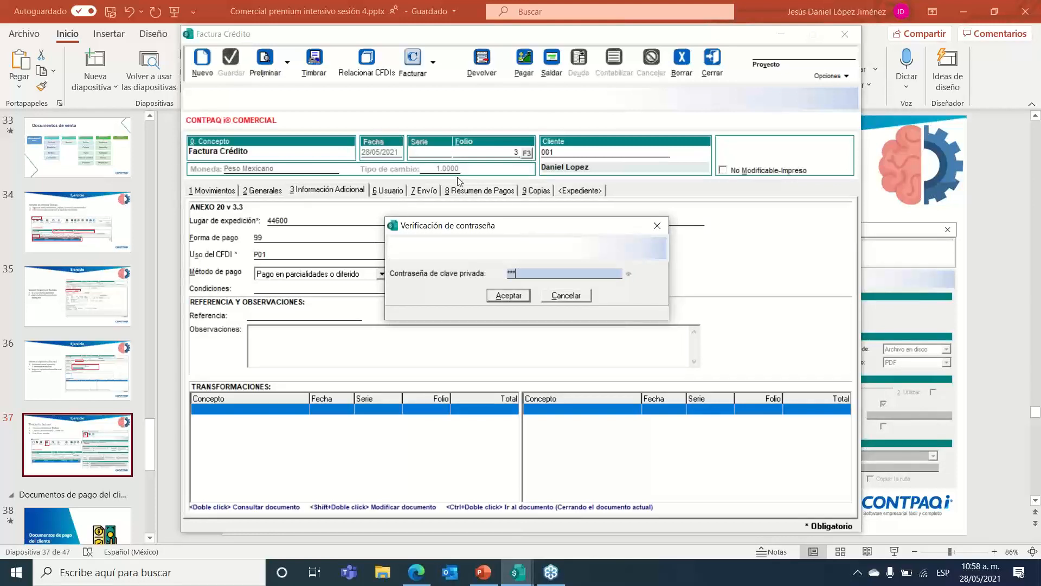
type("***")
left_click(506, 296)
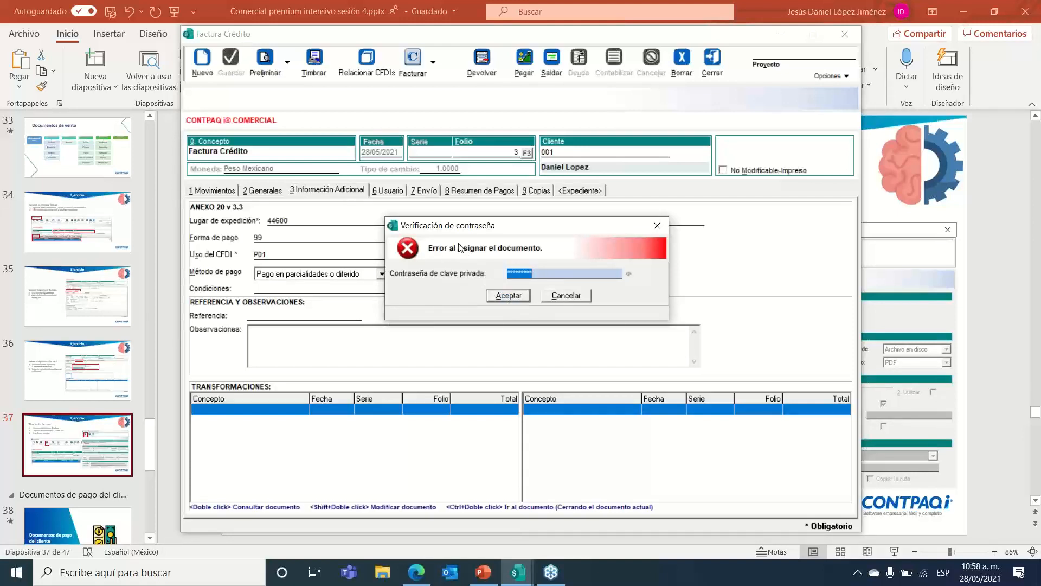
left_click(566, 296)
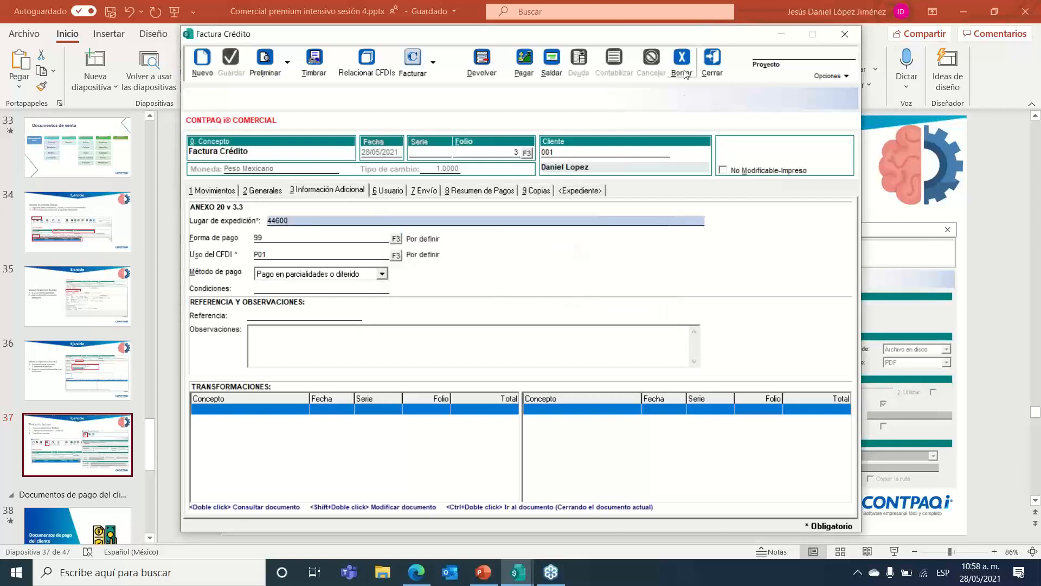
left_click(710, 59)
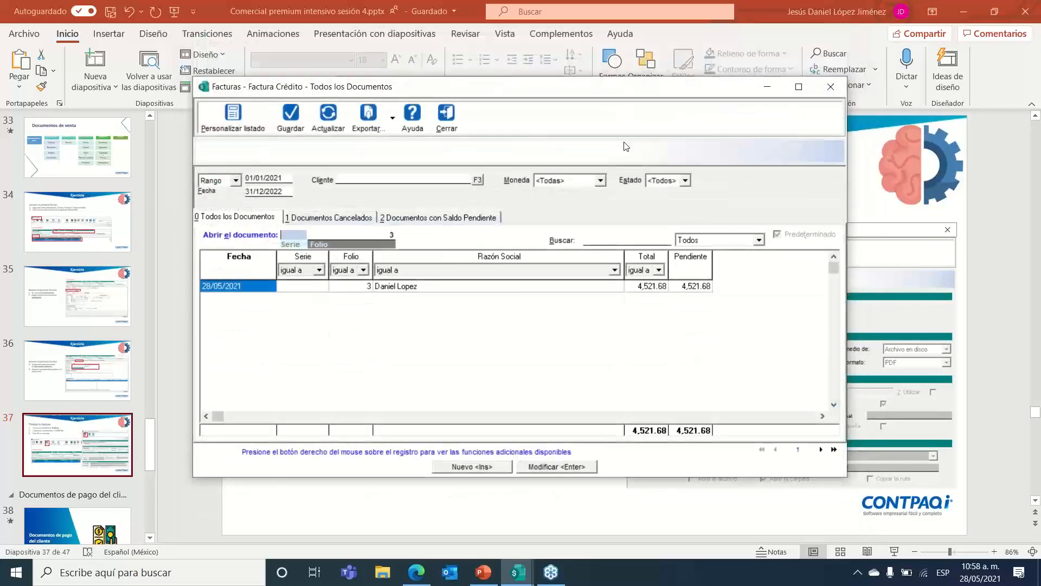
Step: Close the Facturas list, load concept 4 Factura Crédito, and delete its CFDI certificate
left_click(455, 124)
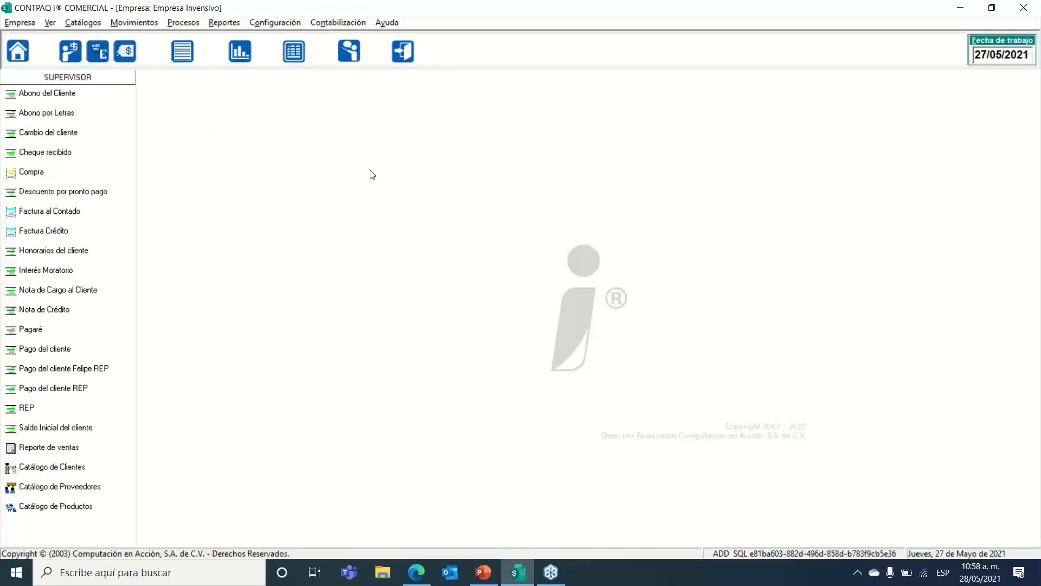
left_click(290, 24)
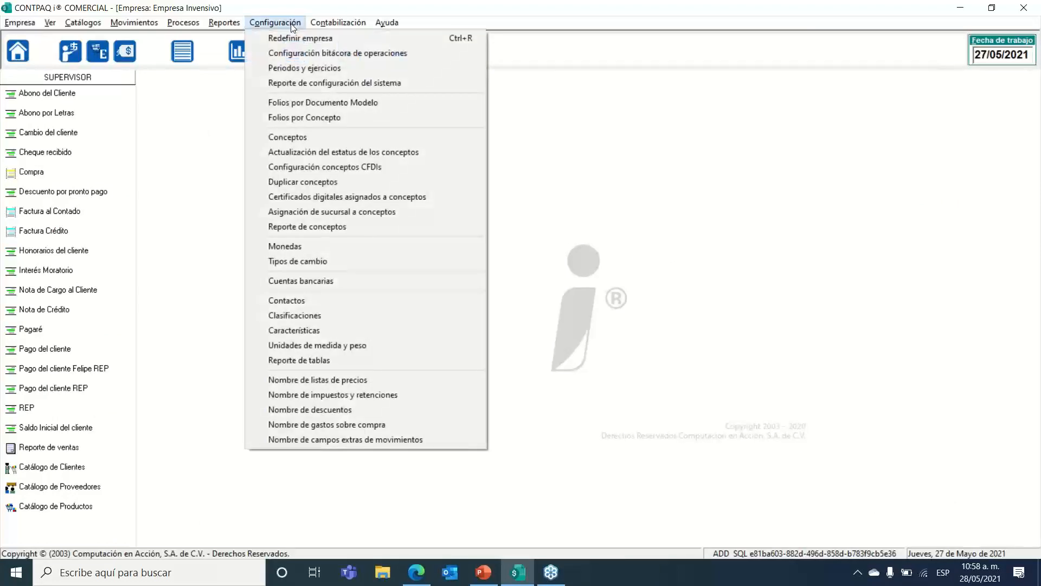
left_click(304, 137)
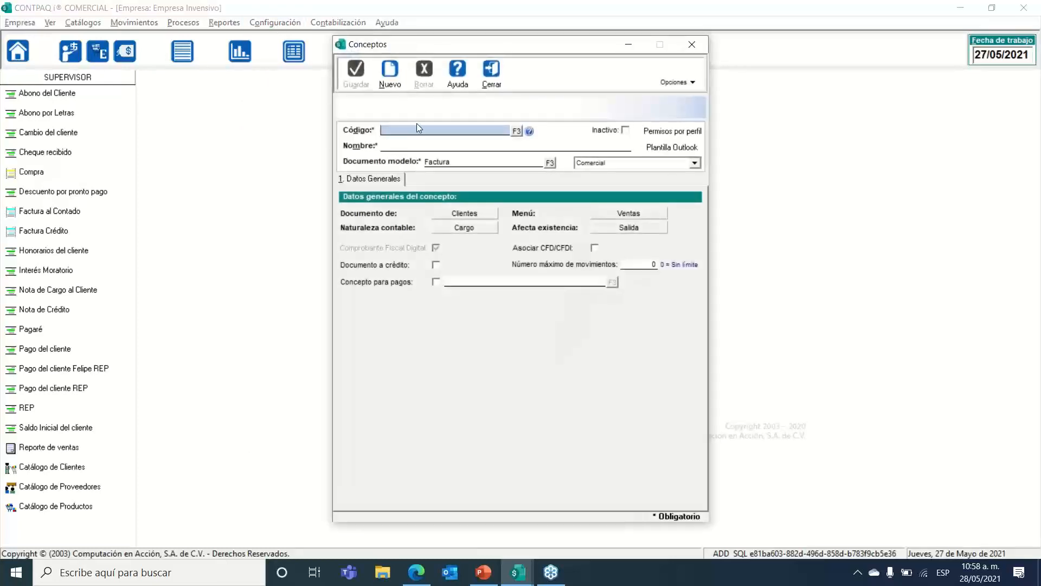
type("4")
key("Tab")
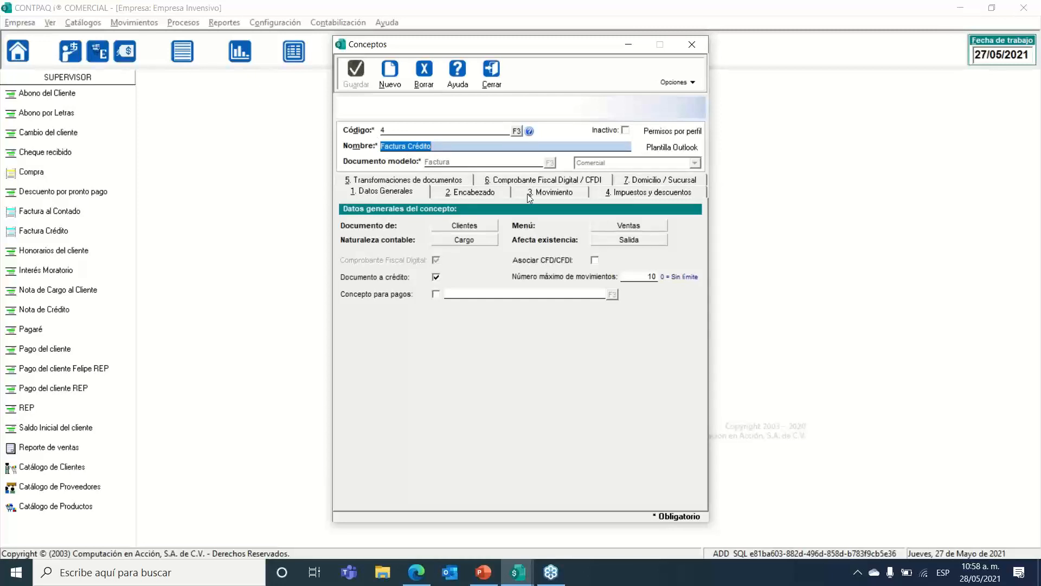
left_click(542, 181)
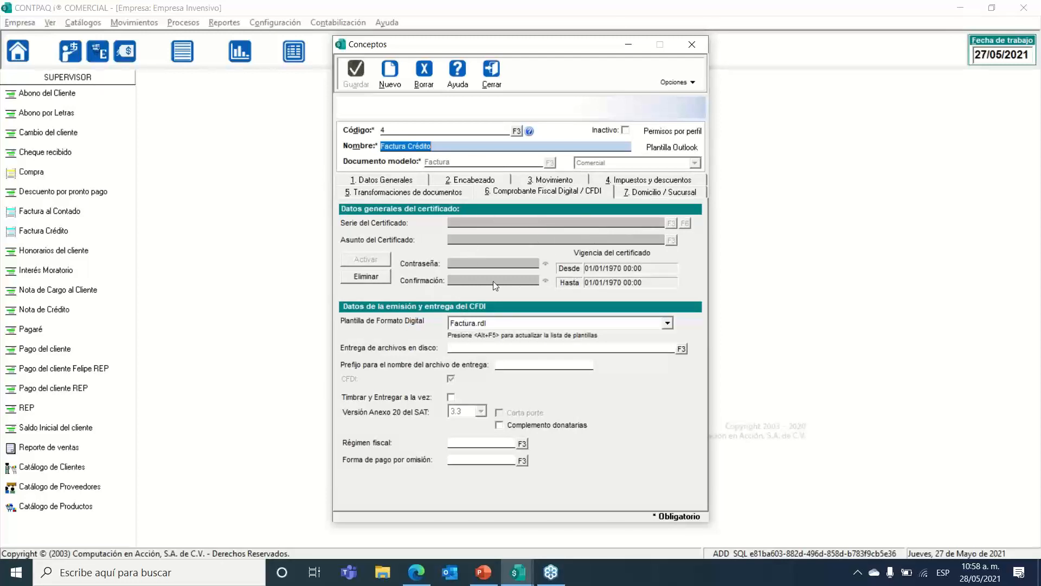
left_click(366, 276)
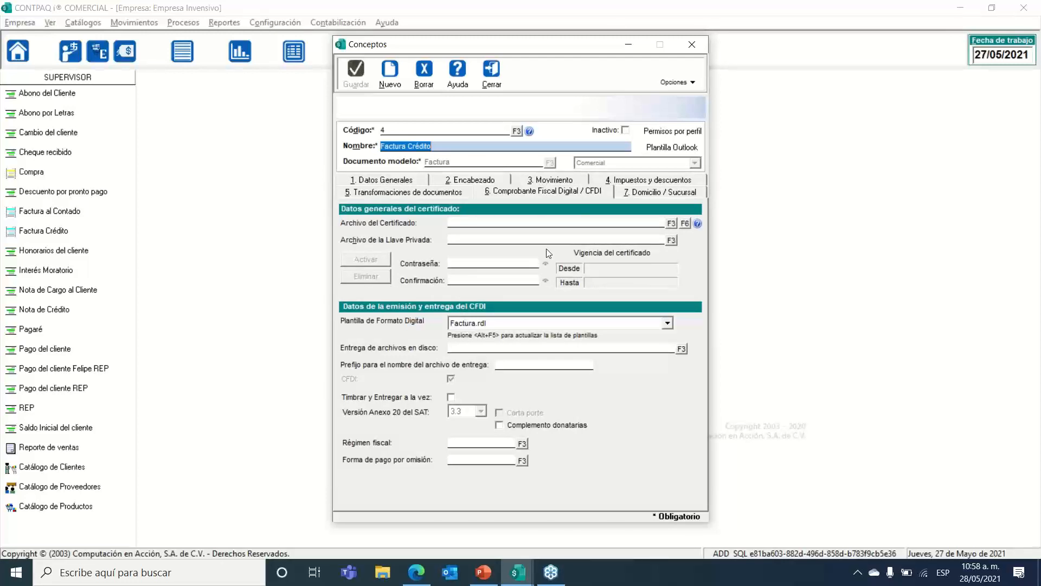
Step: Select the .cer certificate file from Descargas\CSDNuevos for the concept
left_click(670, 223)
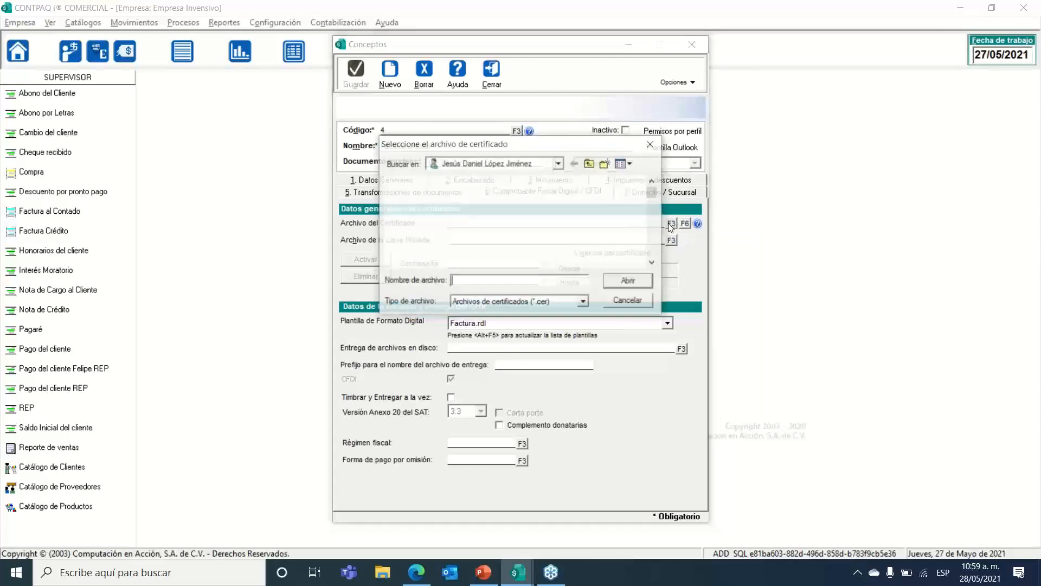
left_click(559, 165)
left_click(560, 165)
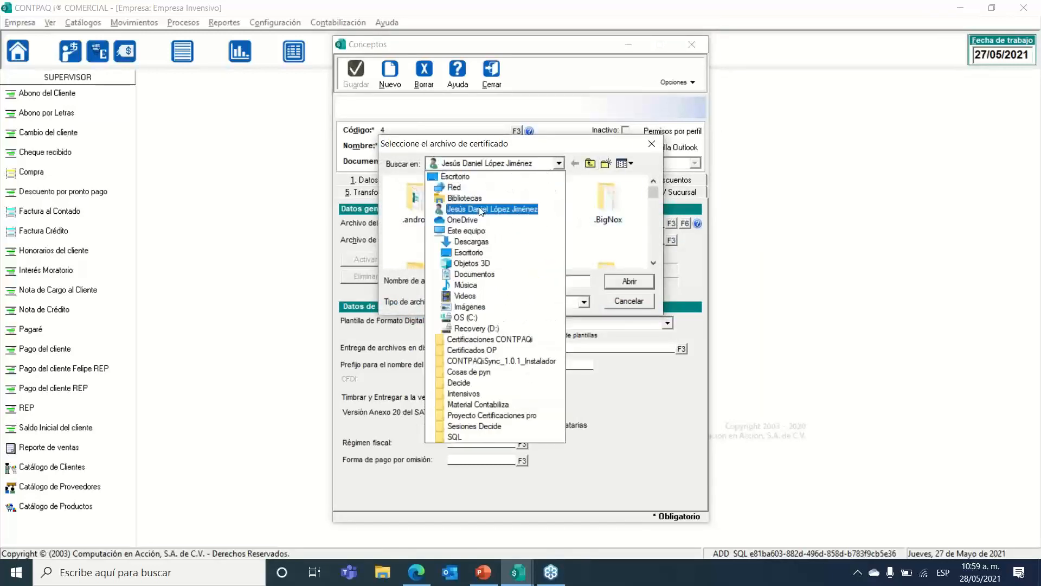
left_click(477, 243)
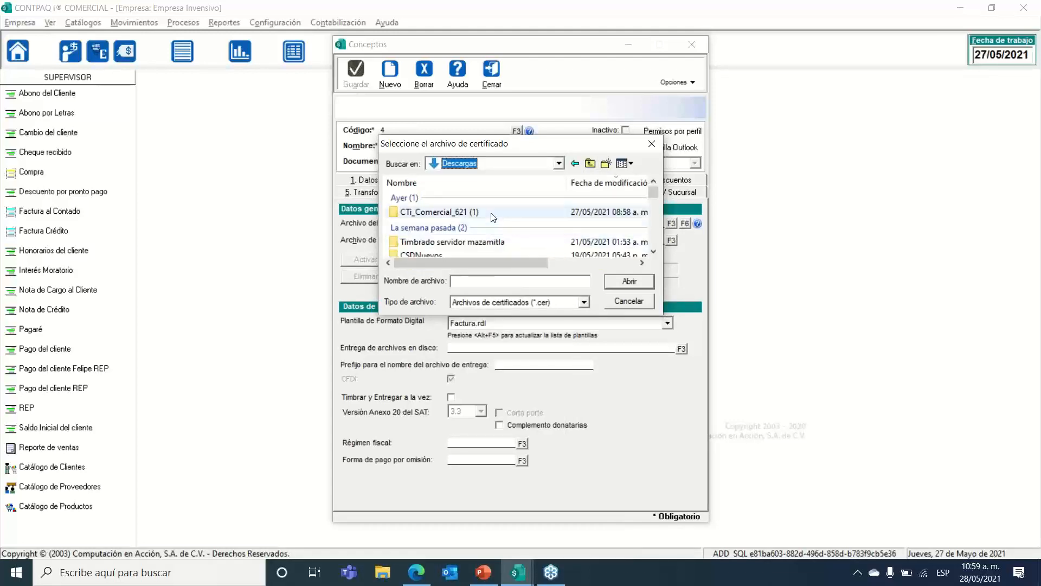
scroll(450, 219, "down", 3)
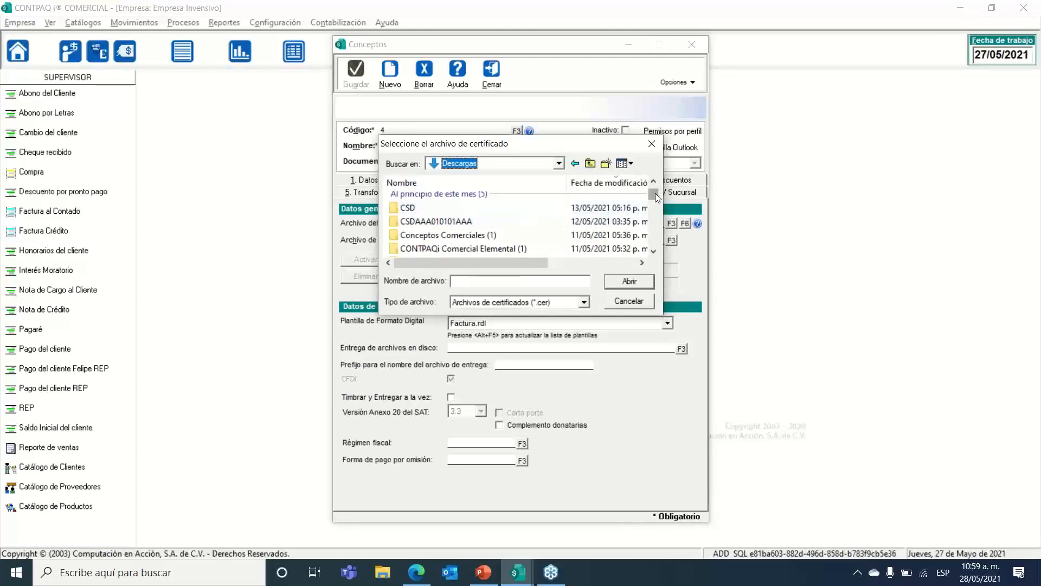
left_click_drag(654, 193, 654, 188)
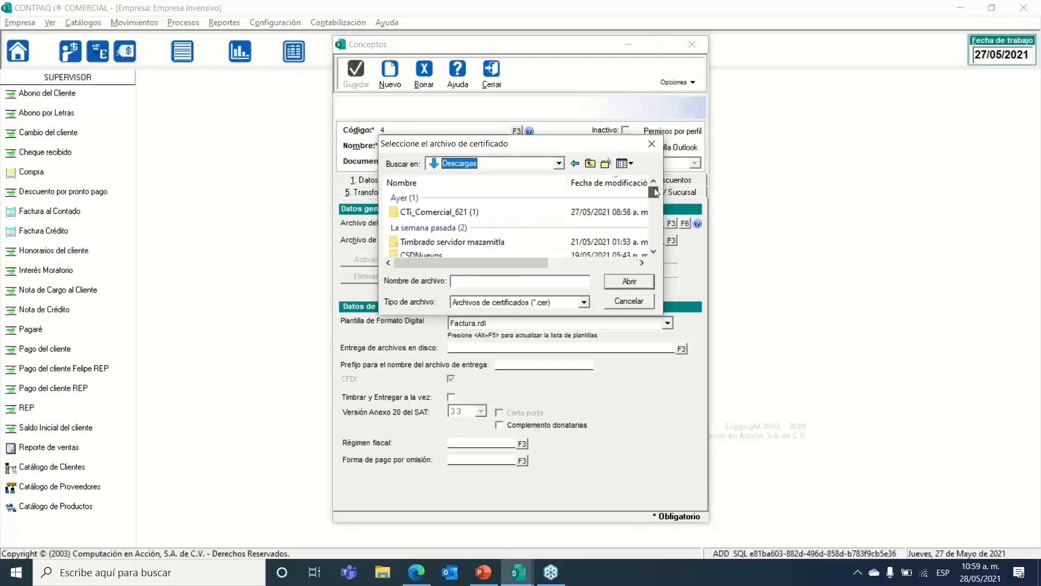
double_click(431, 255)
double_click(437, 198)
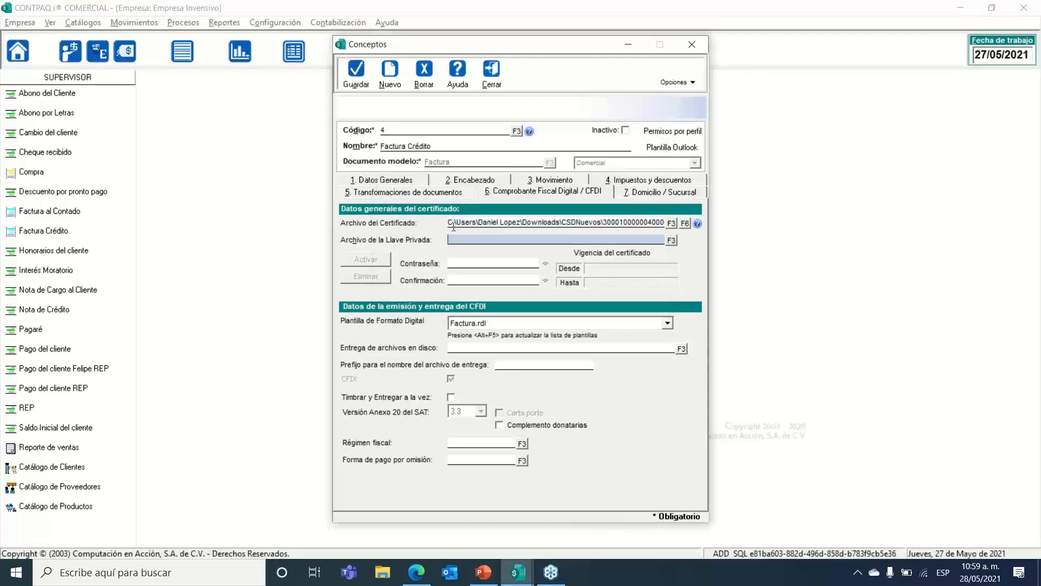
Step: Select the CSDNuevos .key file, enter and confirm its password, save, and close Conceptos
left_click(671, 239)
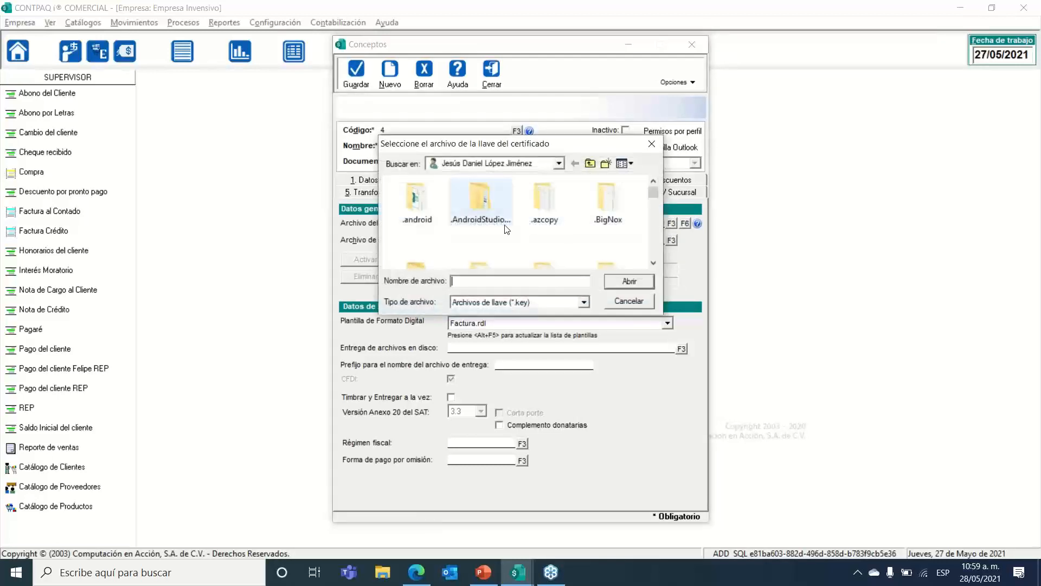
left_click(559, 163)
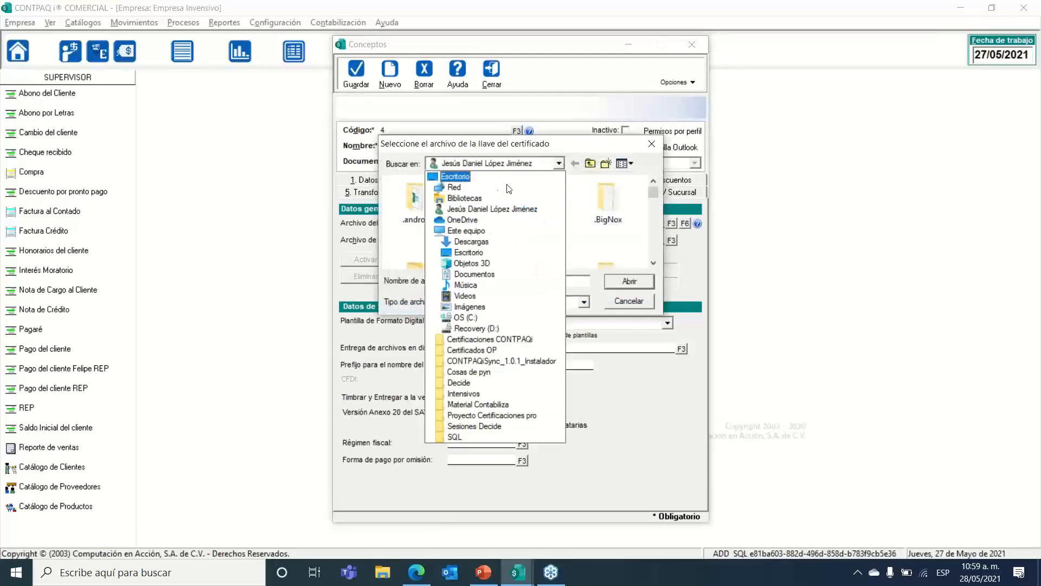
left_click(471, 242)
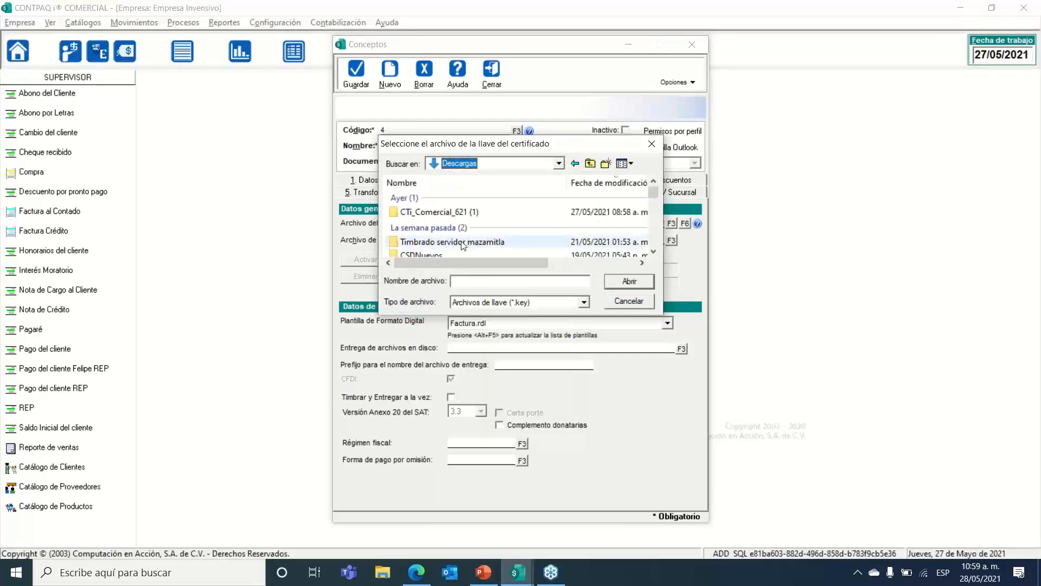
double_click(452, 251)
double_click(461, 198)
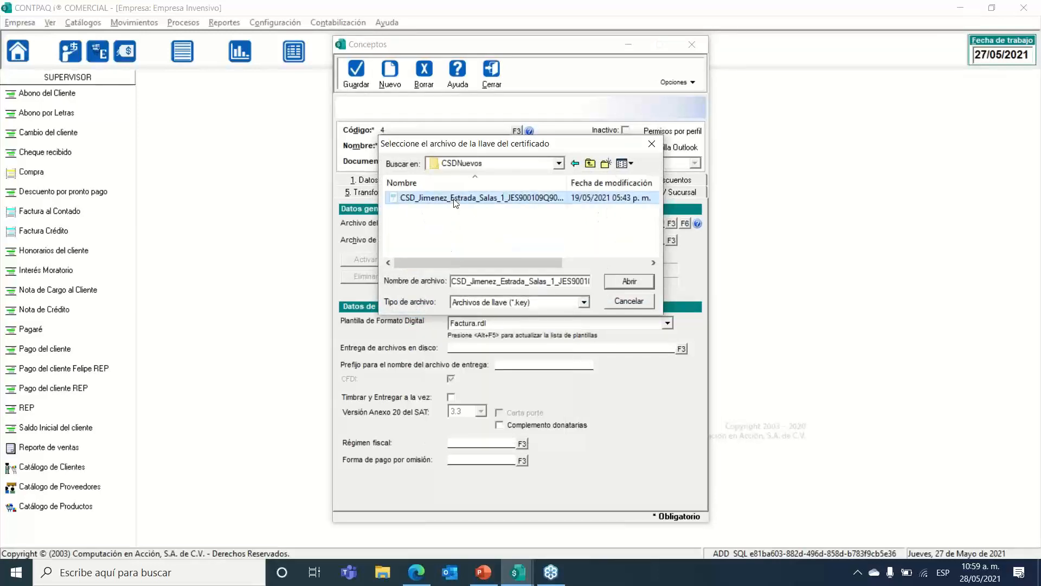
type("*****")
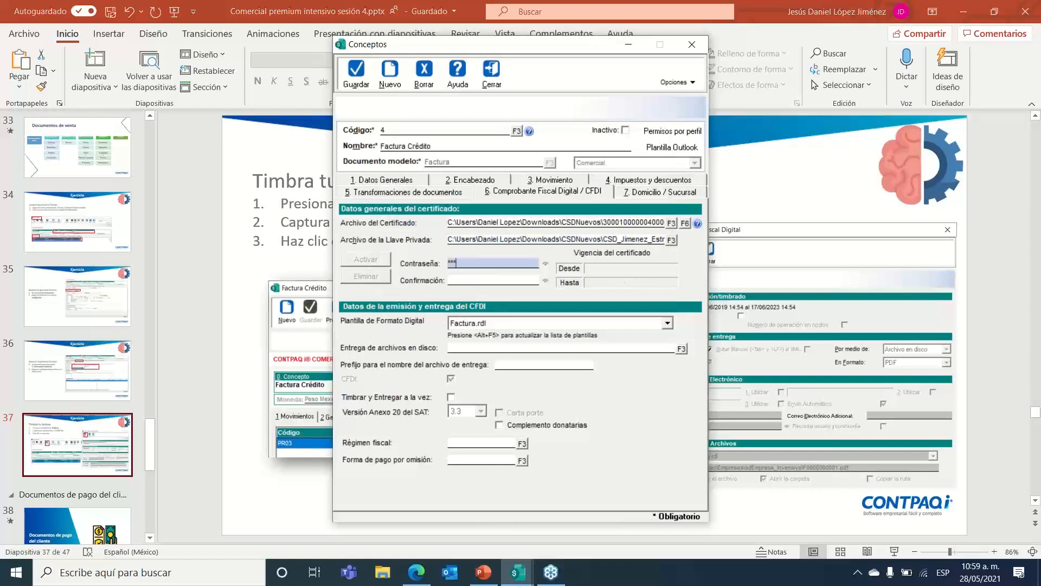
left_click(493, 280)
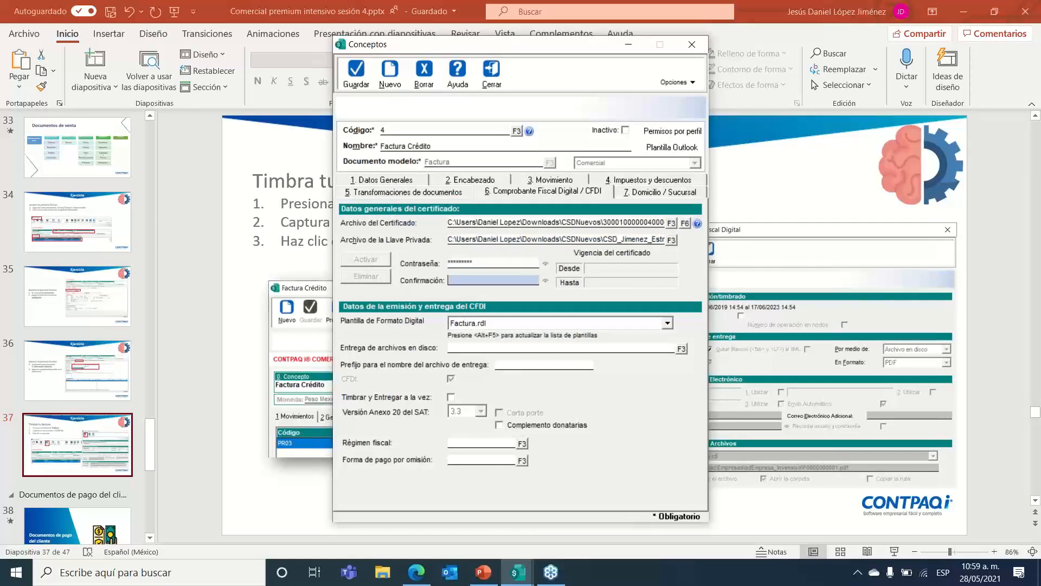
type("*******")
key("Return")
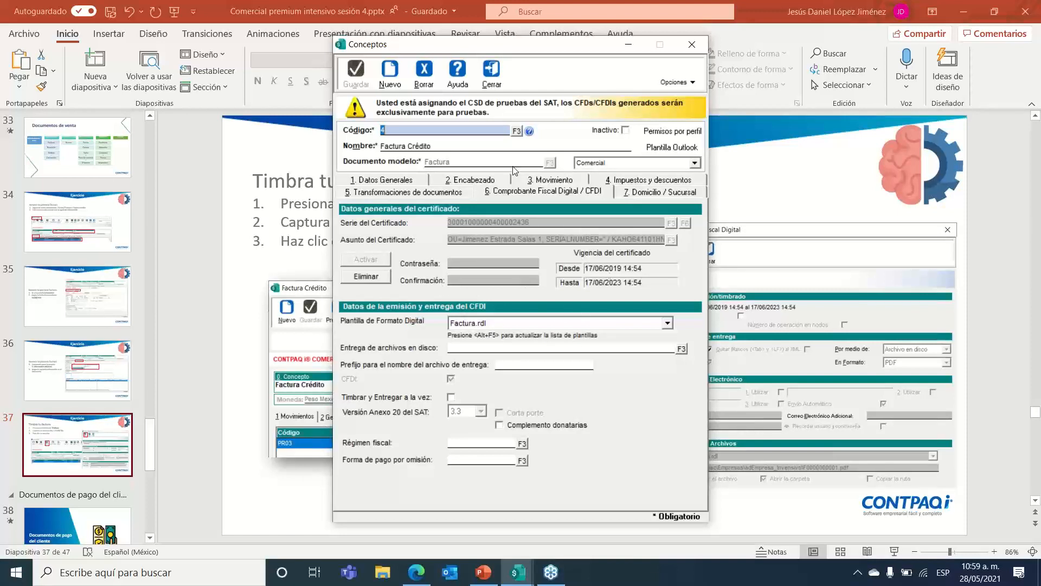
left_click(496, 86)
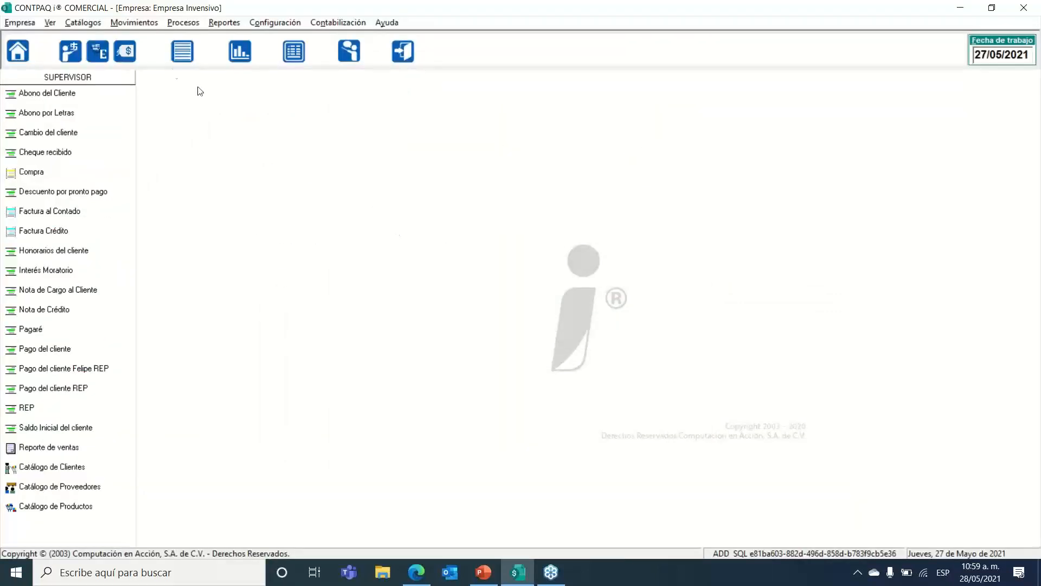
Step: Reopen credit invoice folio 3 from the Factura Crédito list and check its general and additional data
left_click(134, 22)
mouse_move(151, 56)
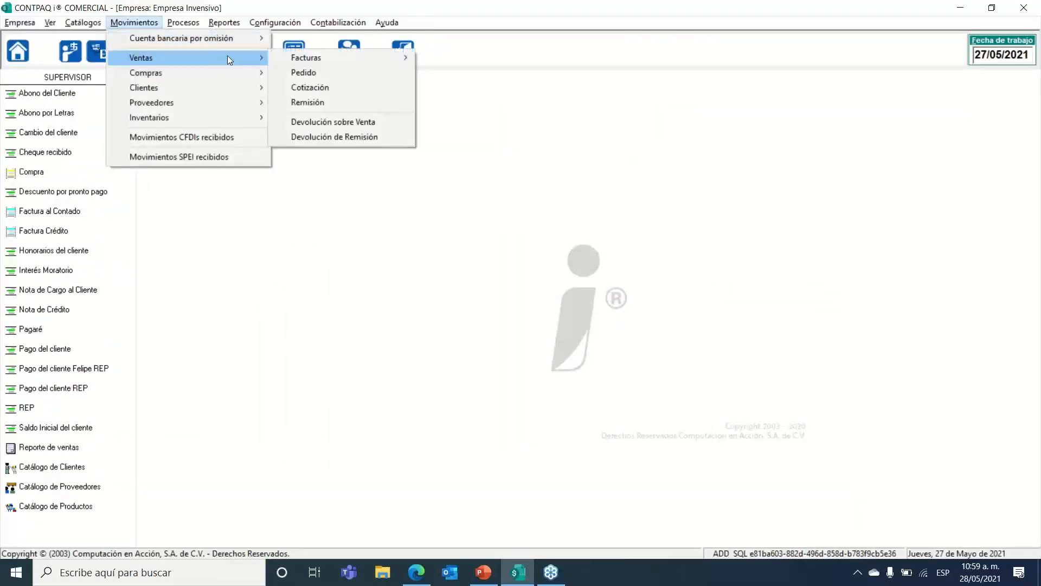
mouse_move(316, 57)
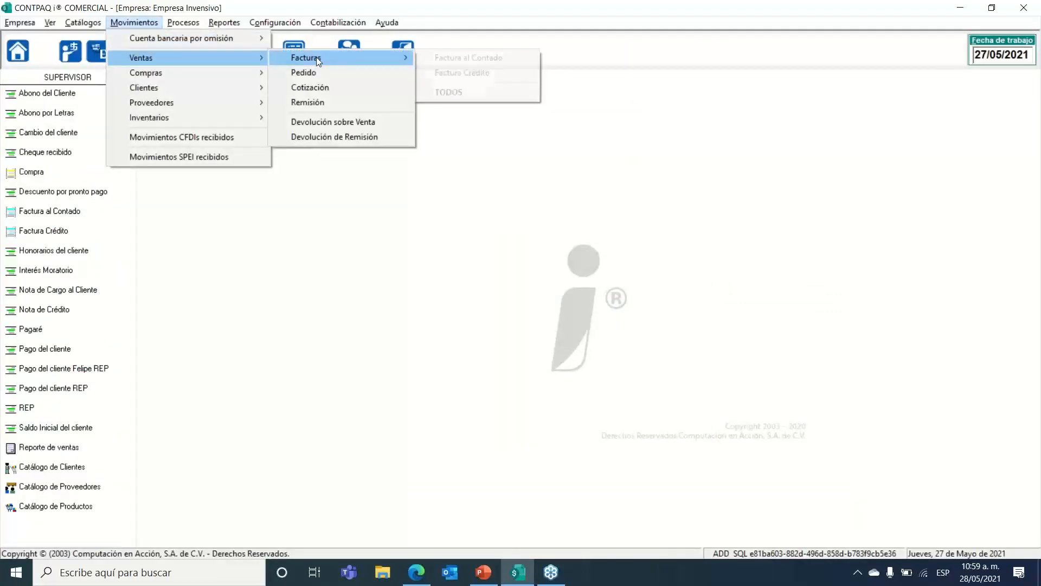
left_click(450, 71)
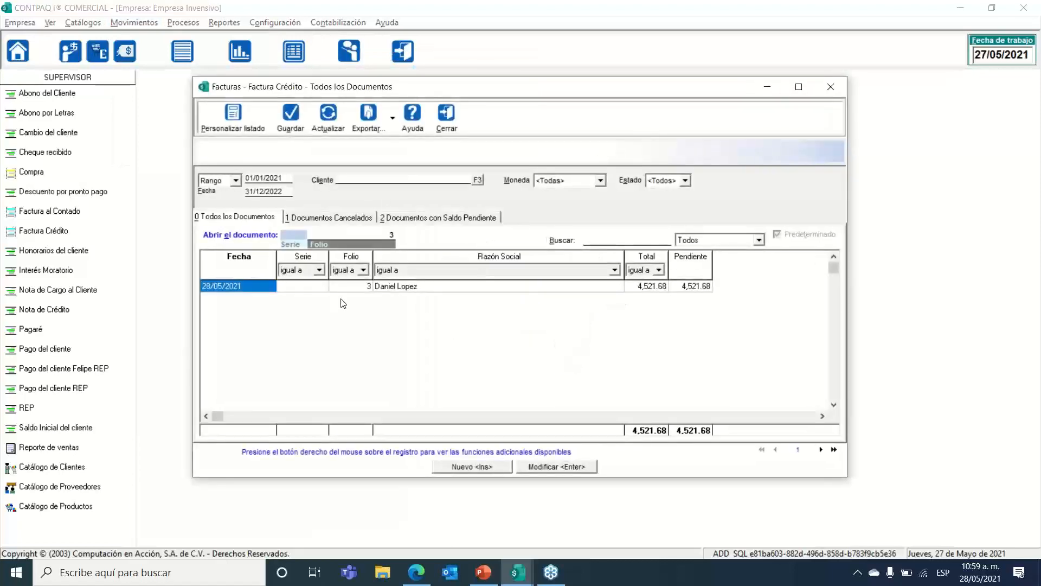
double_click(314, 285)
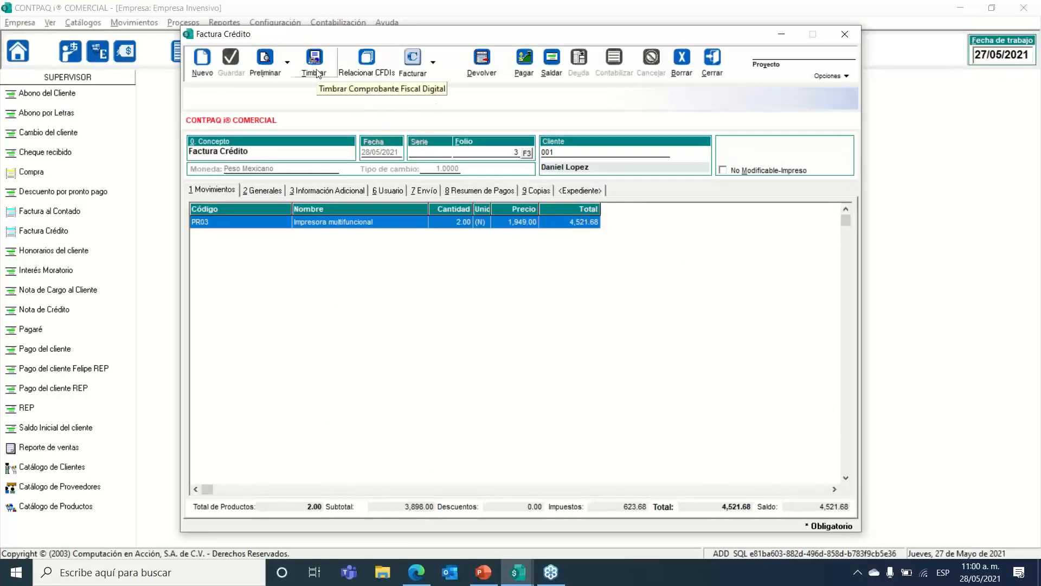
left_click(267, 190)
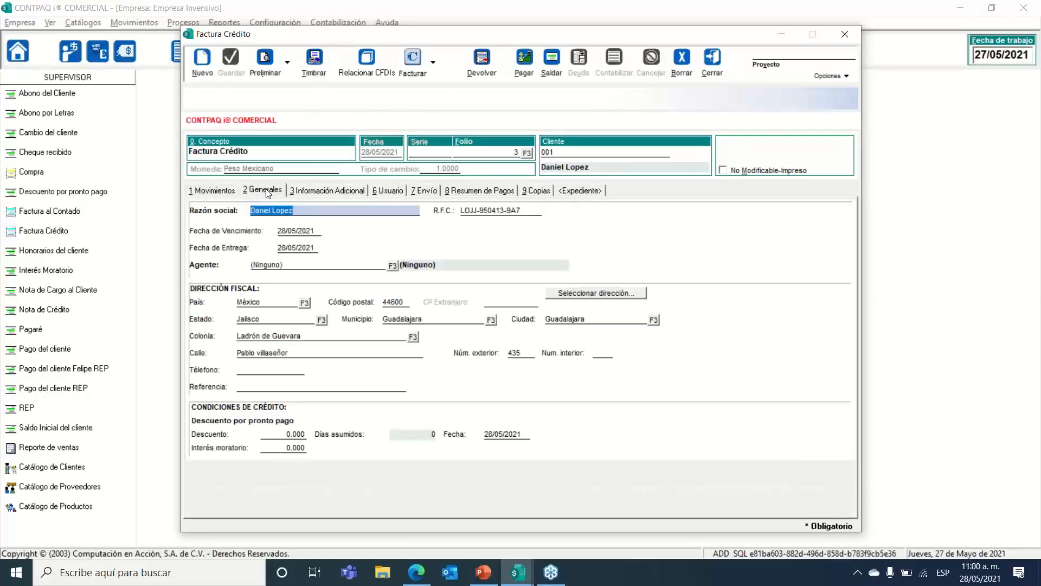
left_click(331, 190)
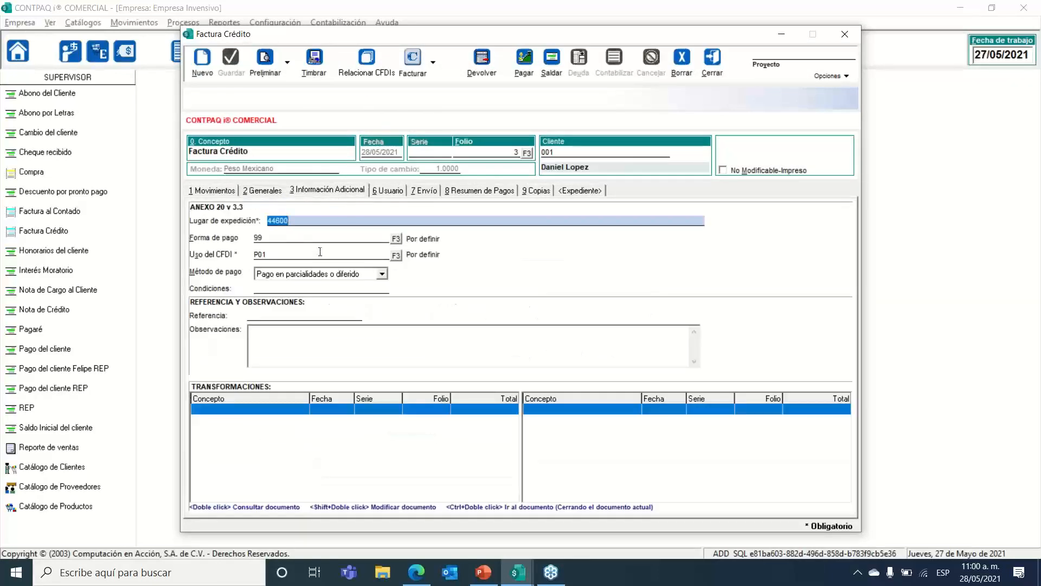
Step: Stamp folio 3 with the private-key password, then go back to its Movimientos lines
left_click(315, 60)
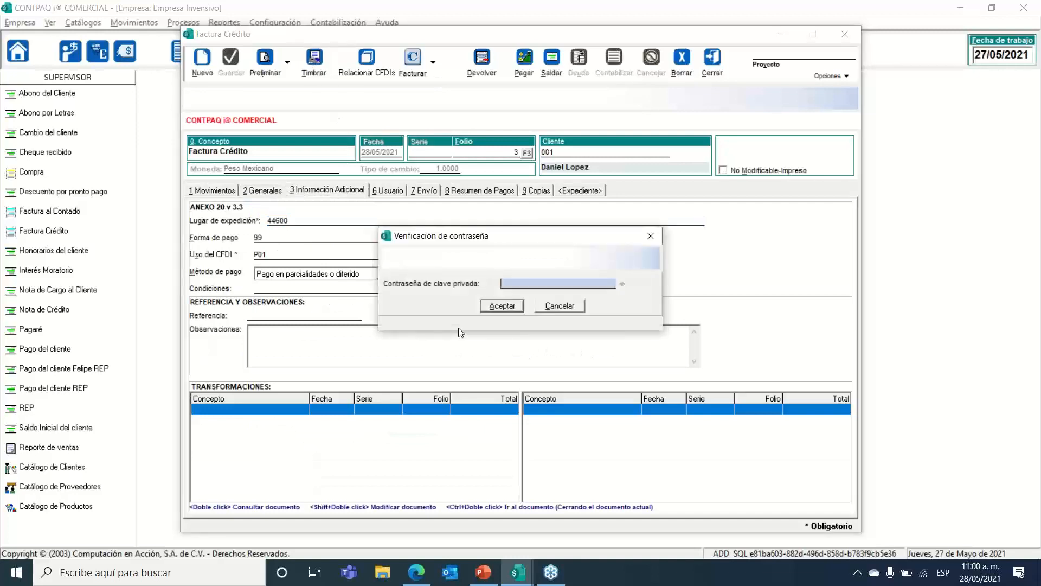
type("********")
key("Return")
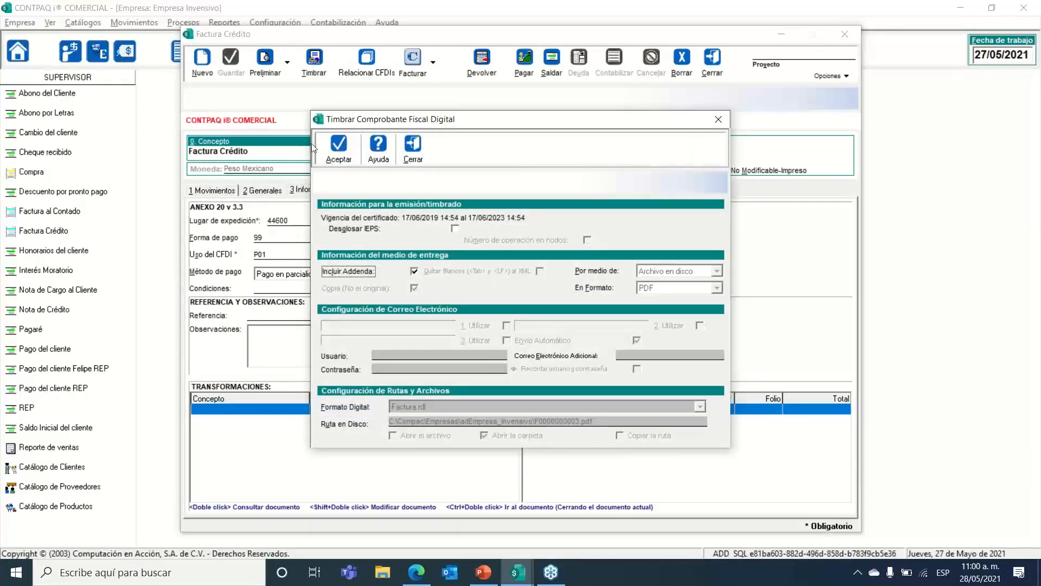
left_click(336, 146)
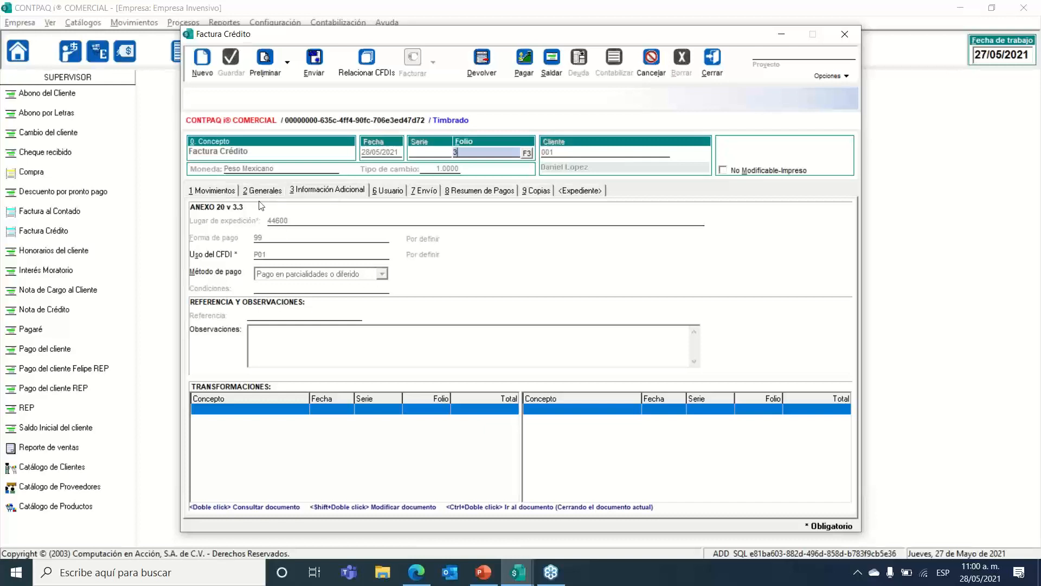
left_click(219, 190)
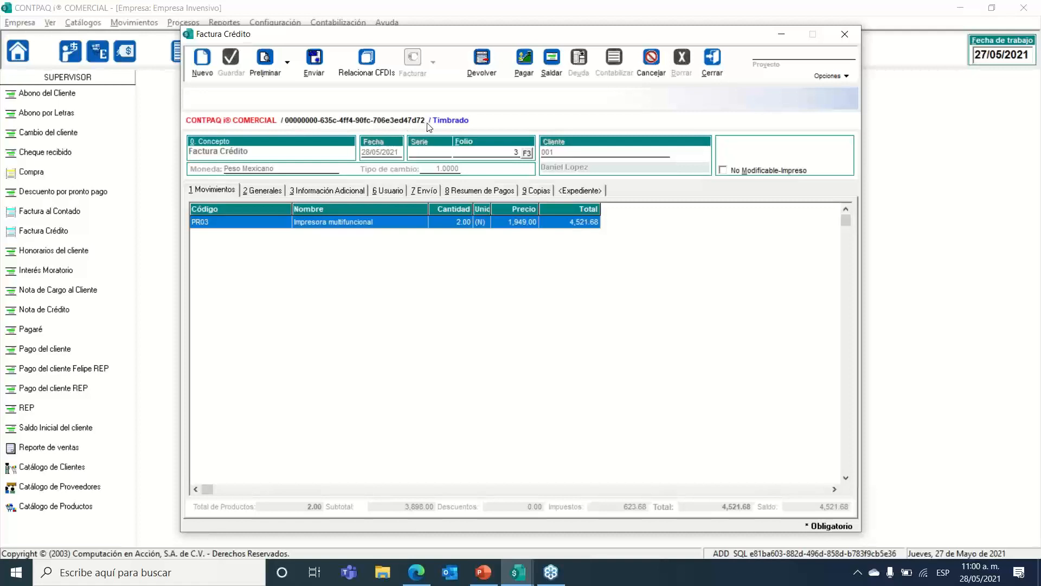
Step: Send the invoice as an XML file on disk (F0000000003.xml) and select the save path
left_click(318, 72)
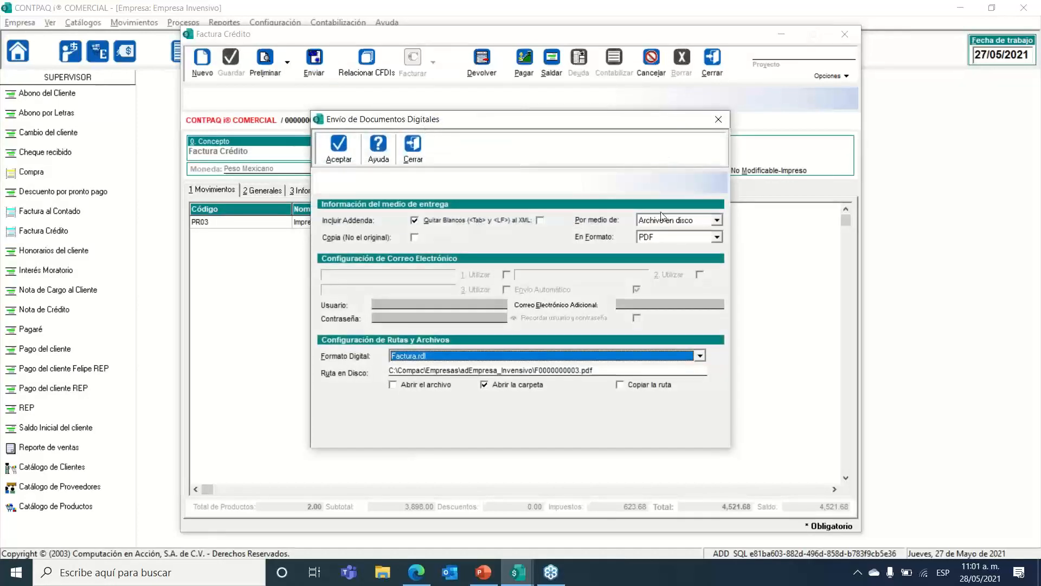
left_click(687, 222)
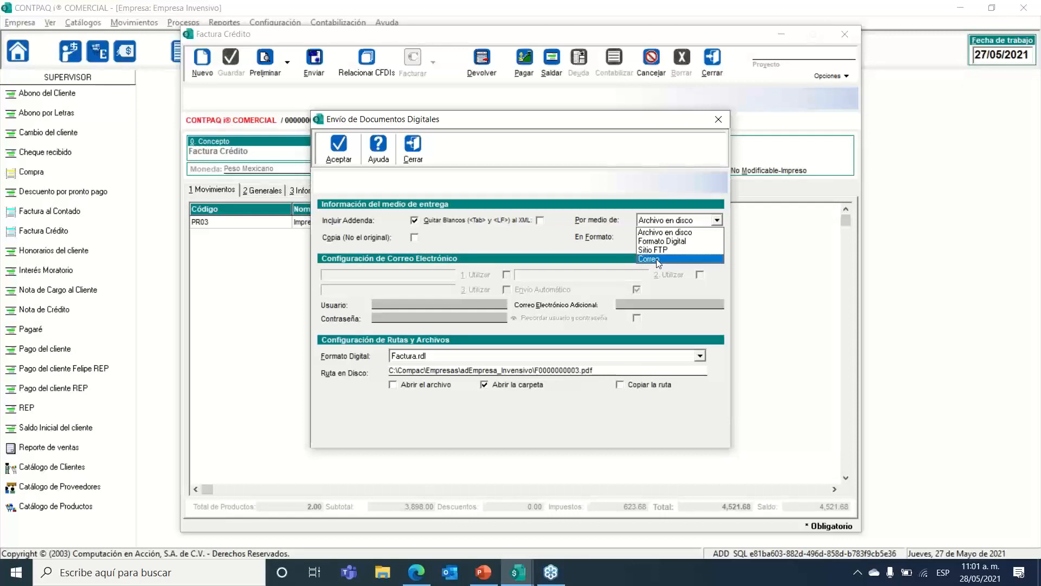
left_click(657, 233)
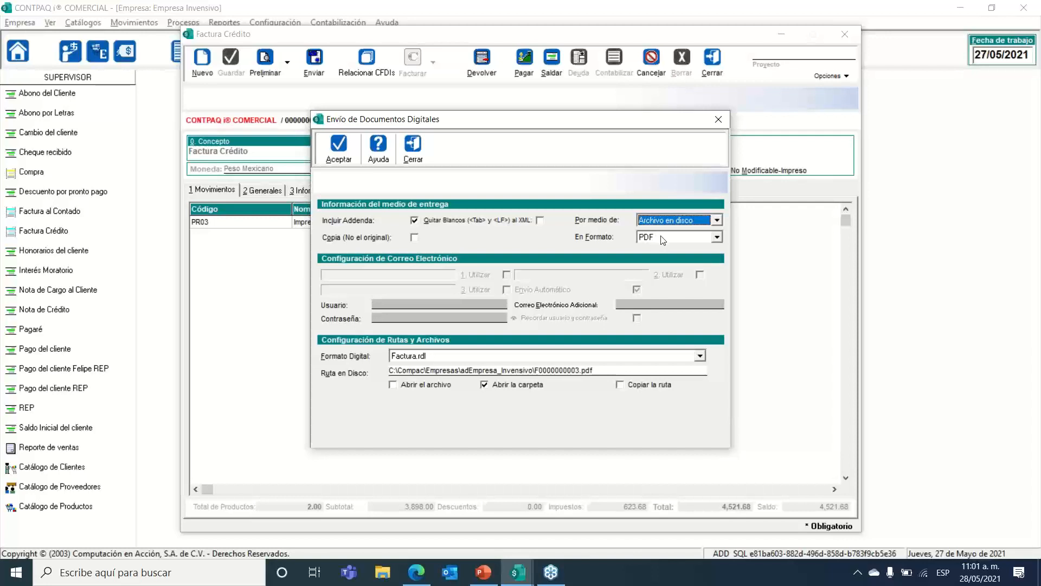
left_click(662, 238)
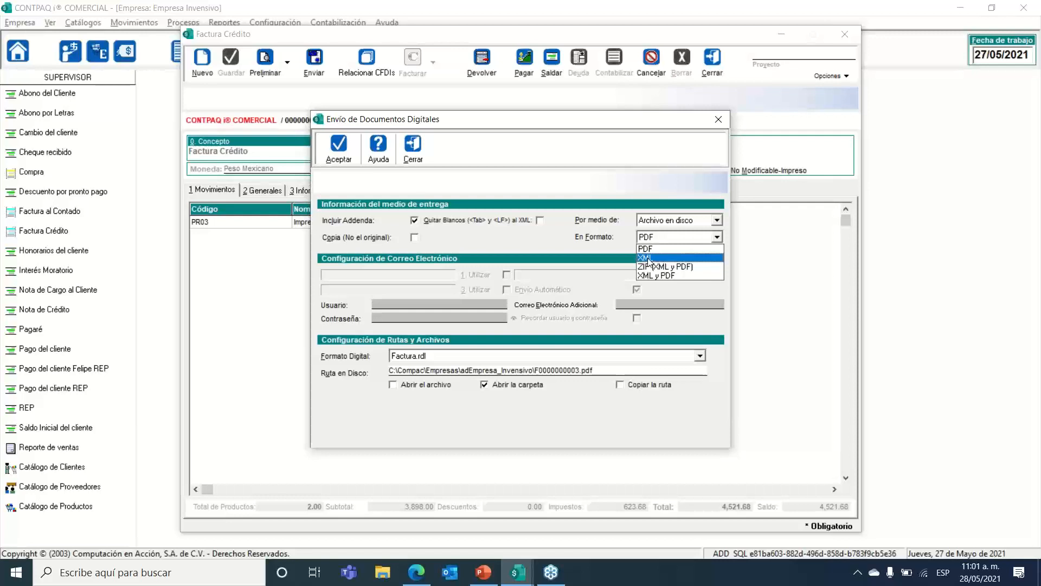
left_click(649, 259)
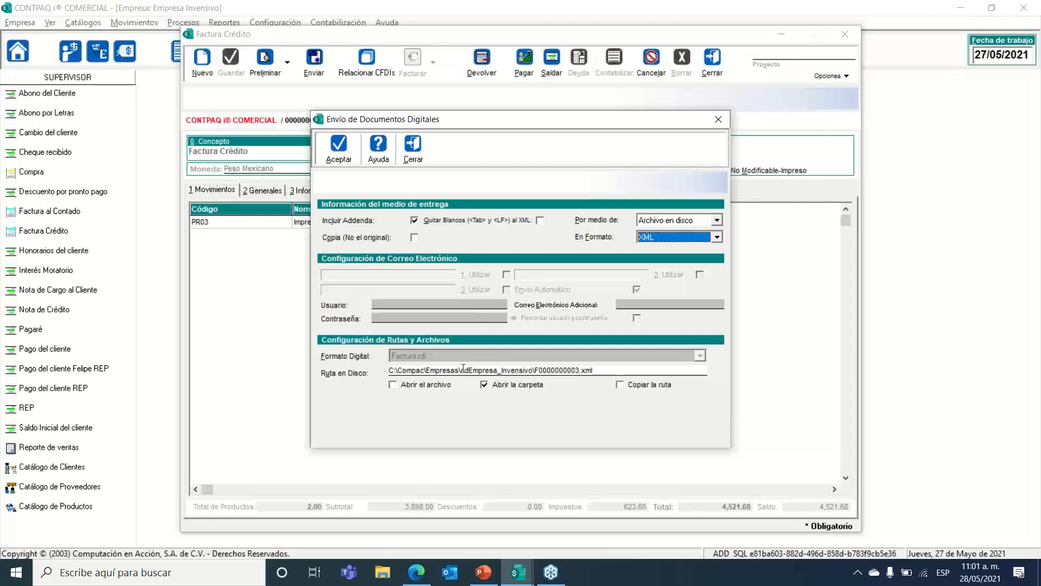
left_click_drag(596, 372, 362, 379)
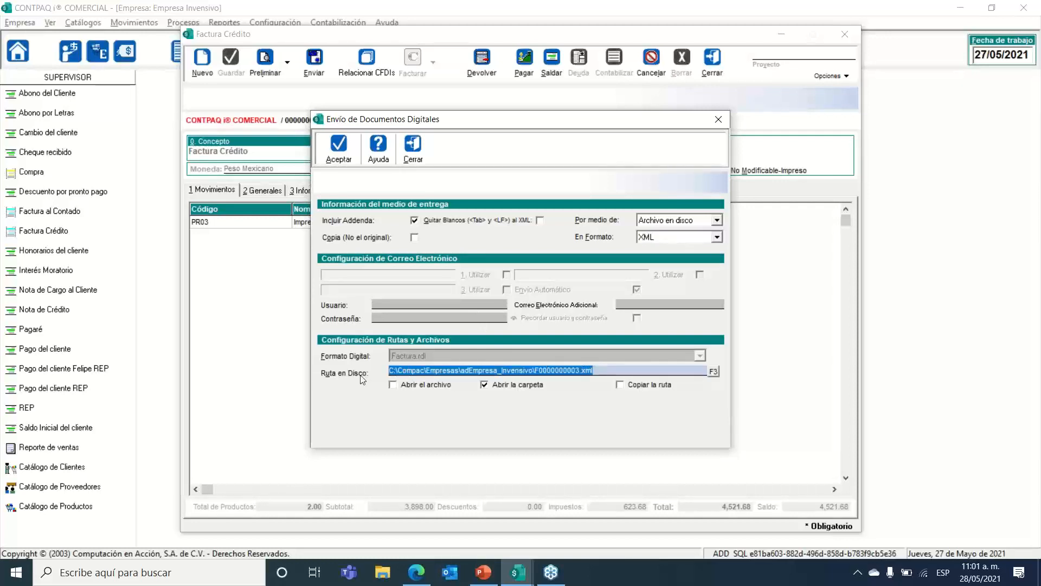
Step: Replace the F0000000003.xml disk path with MiprimerXML.xml in the Escritorio folder
left_click(712, 371)
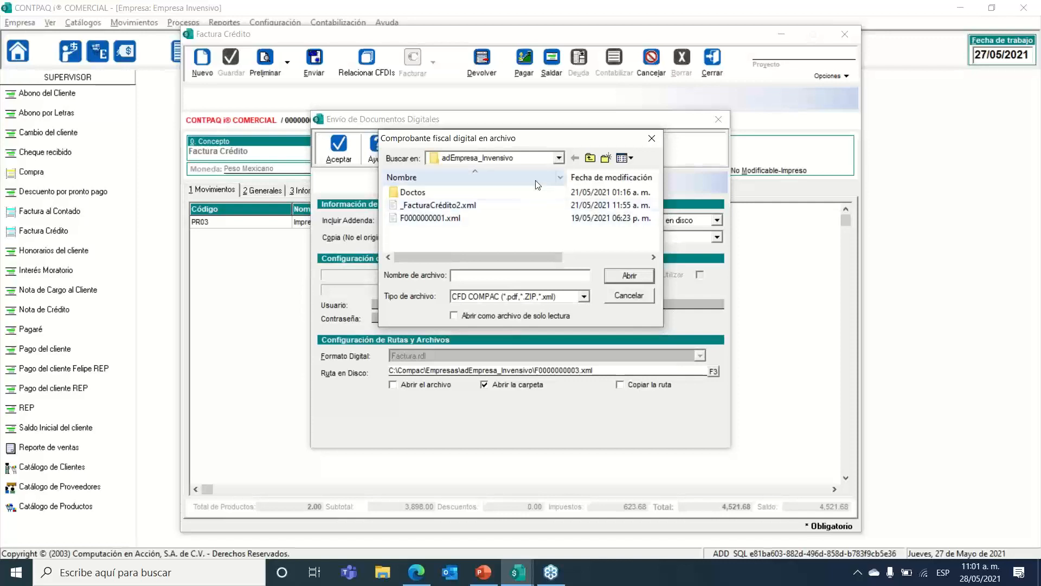
left_click(559, 157)
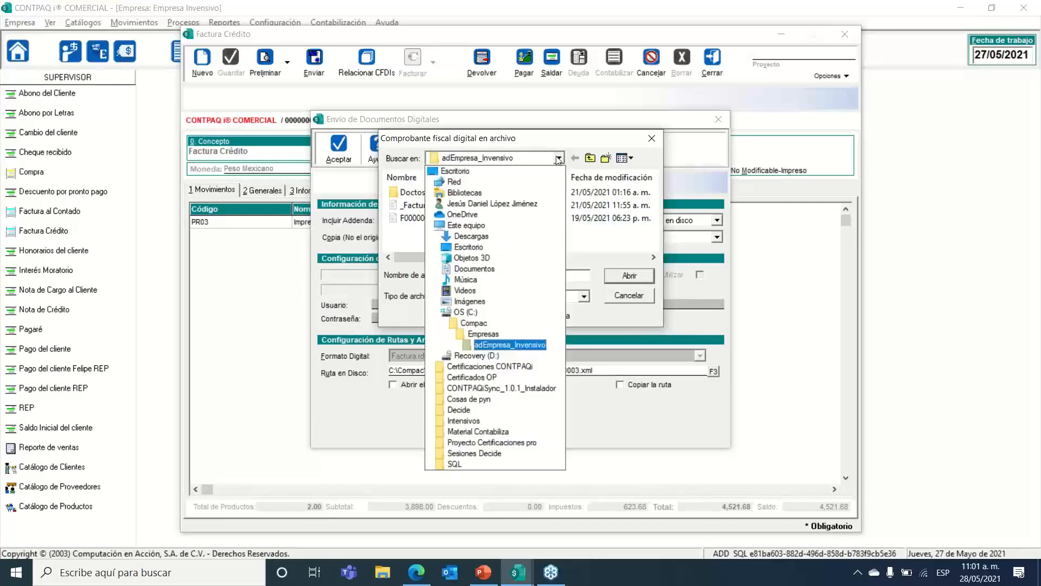
left_click(482, 172)
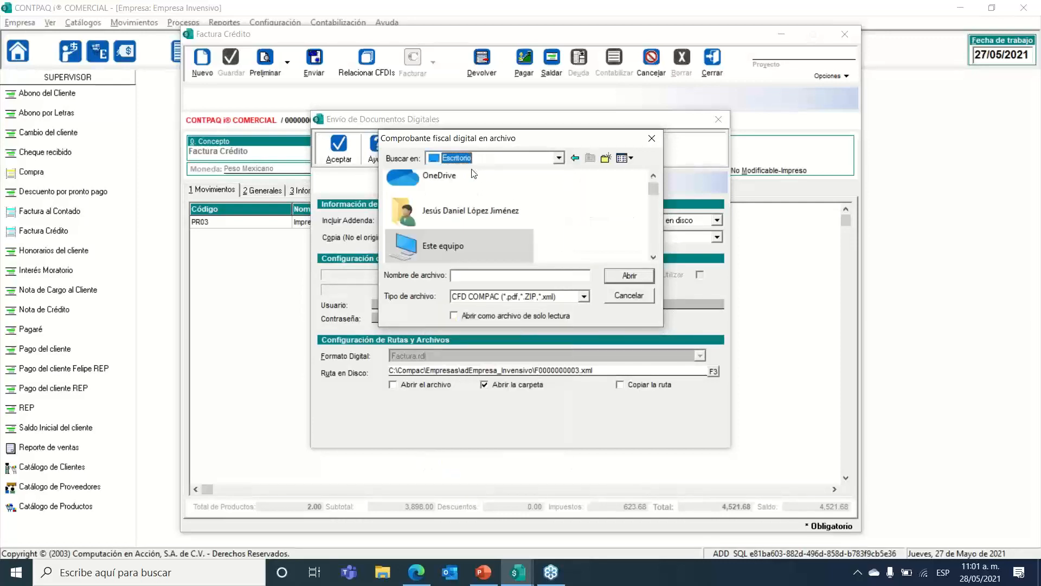
left_click(623, 272)
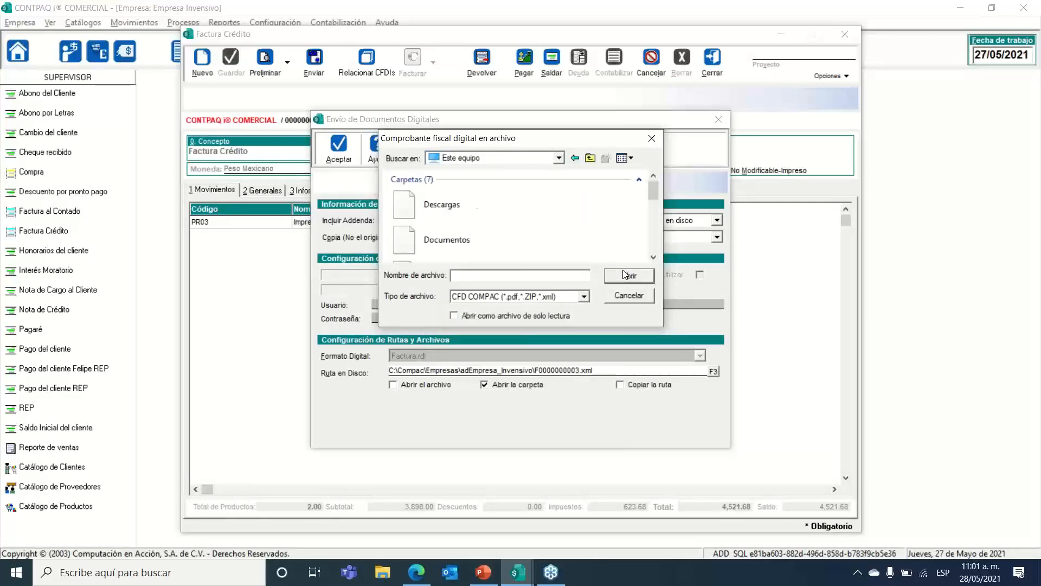
left_click(559, 158)
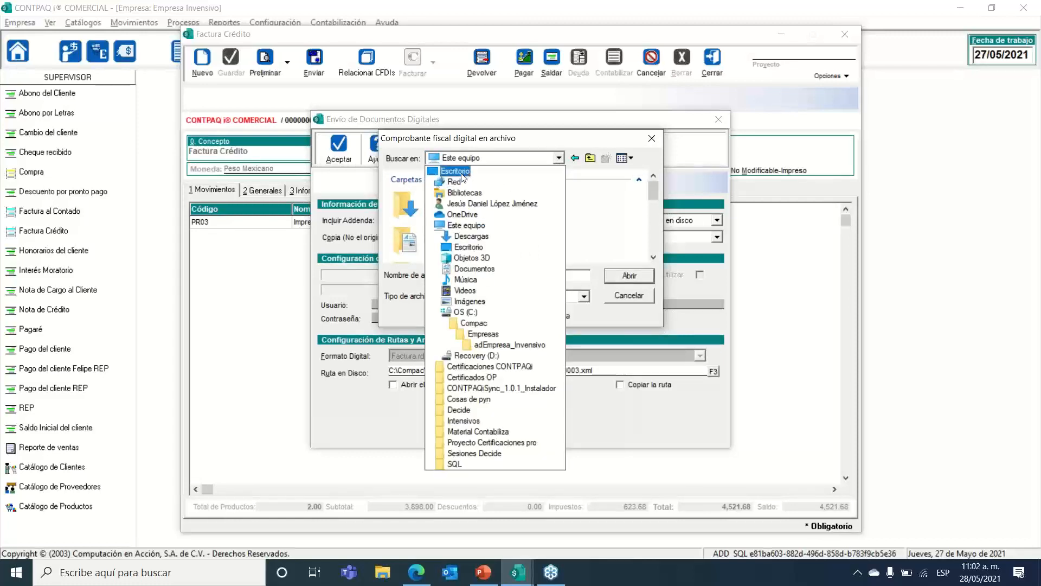
left_click(468, 247)
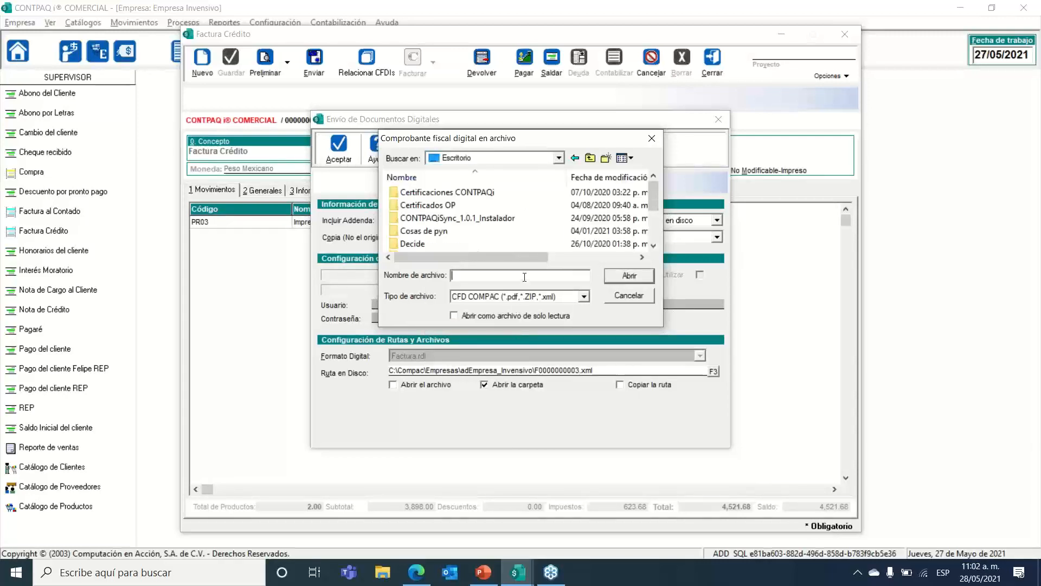
type("MiprimerXML")
left_click(631, 271)
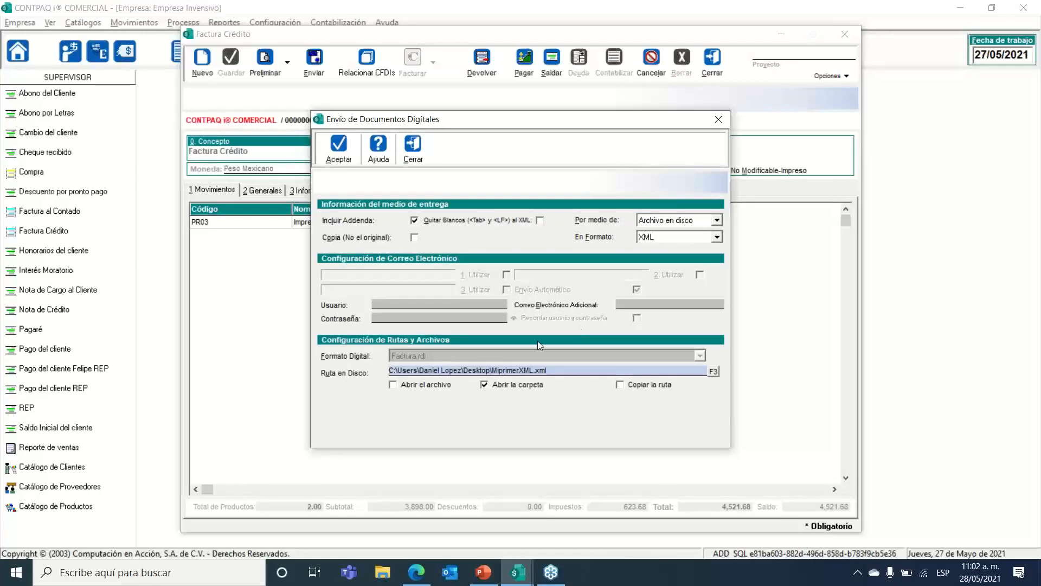
Step: Switch to opening the file instead of its folder, generate MiprimerXML.xml, then close VS Code
left_click(483, 385)
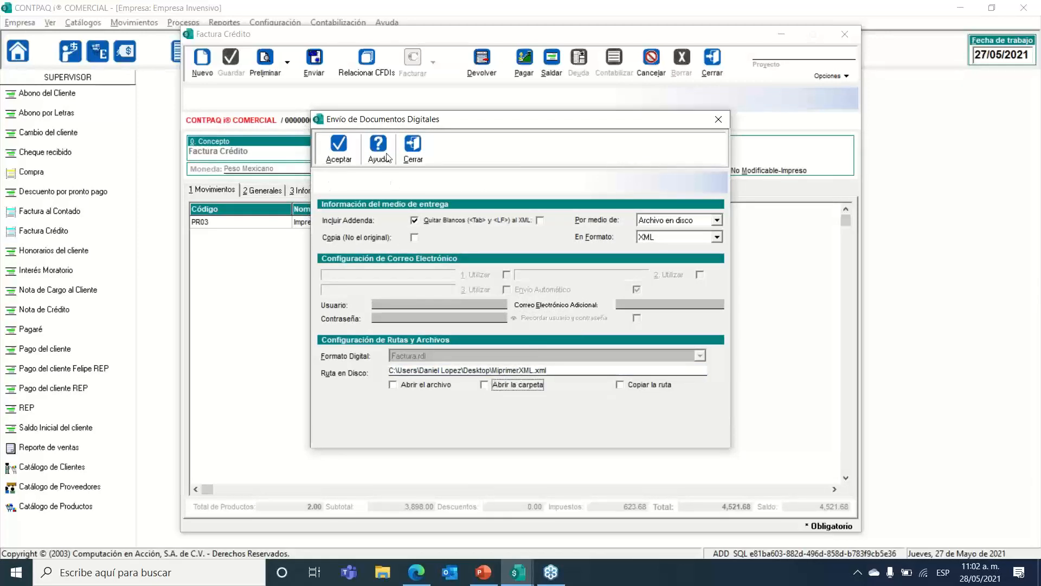
left_click(394, 385)
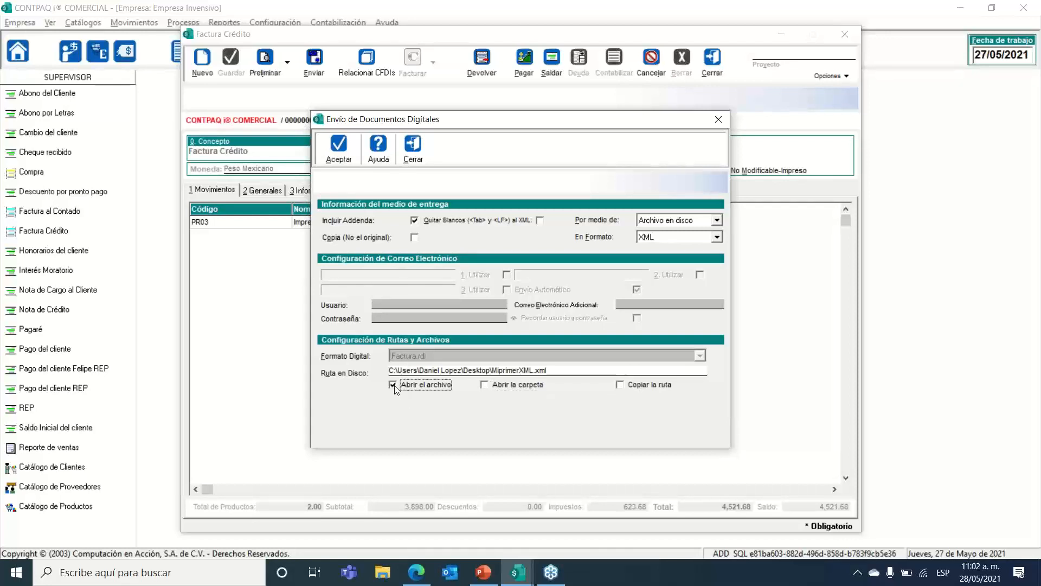
left_click(338, 162)
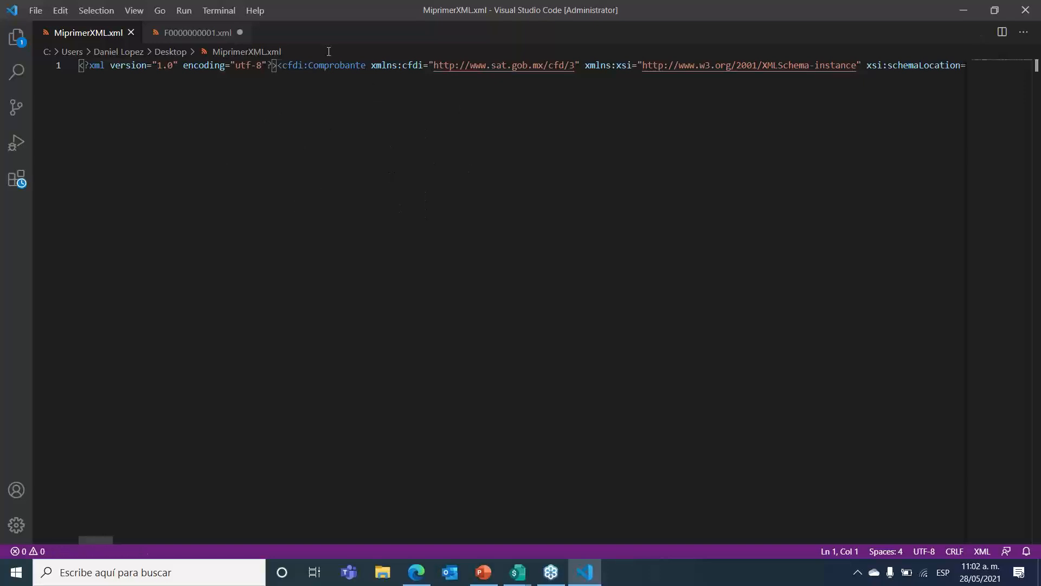
left_click(1030, 10)
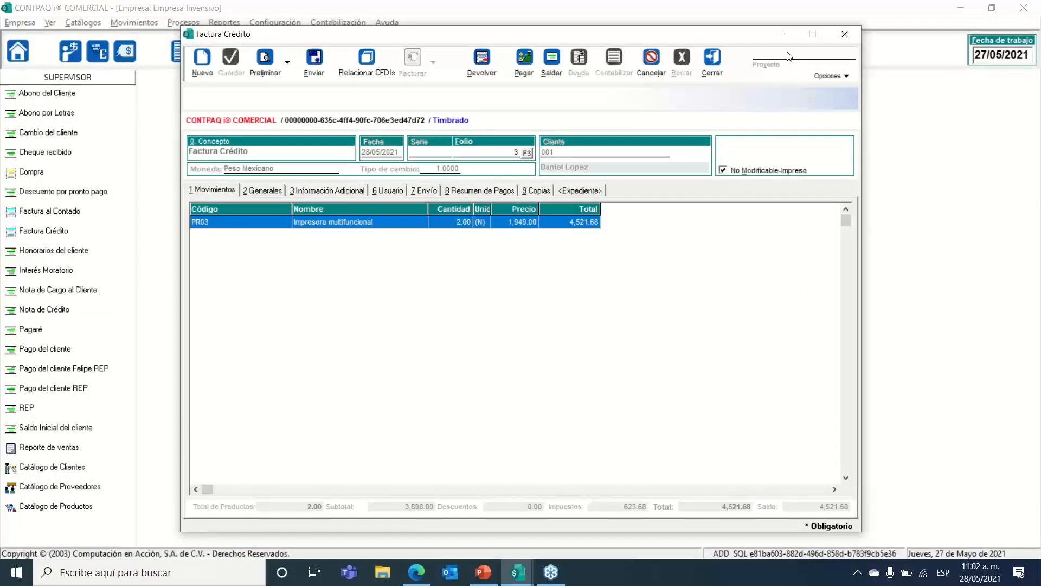
Step: Close the Factura Crédito window and the invoice list, and show the desktop
left_click(846, 38)
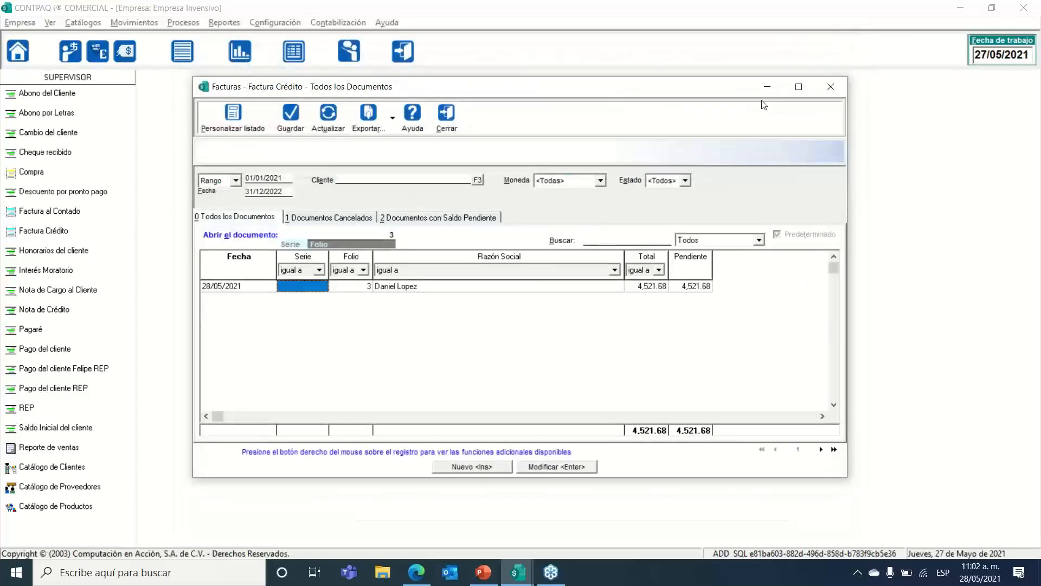
left_click(830, 87)
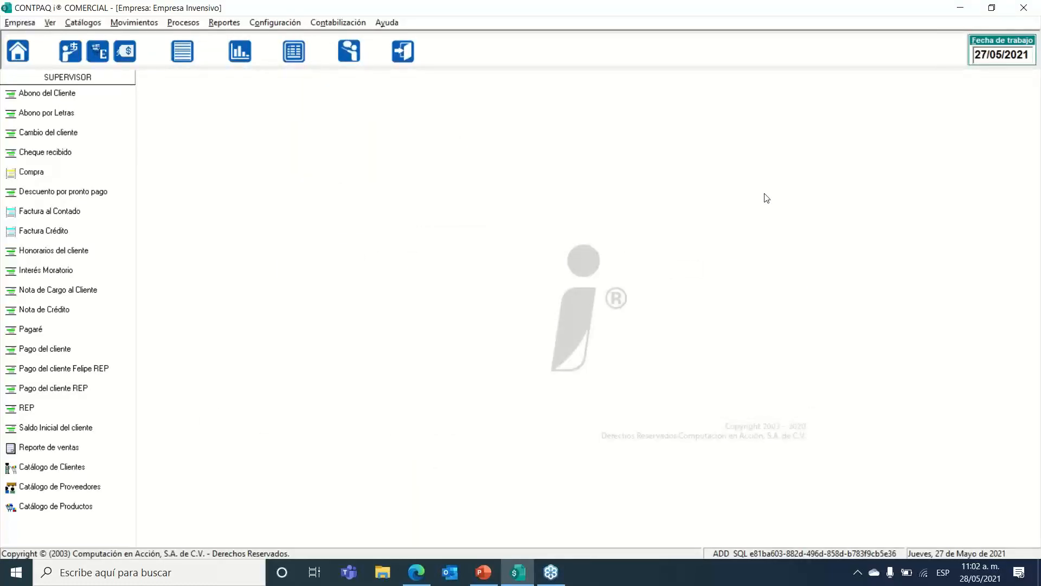
key("super+d")
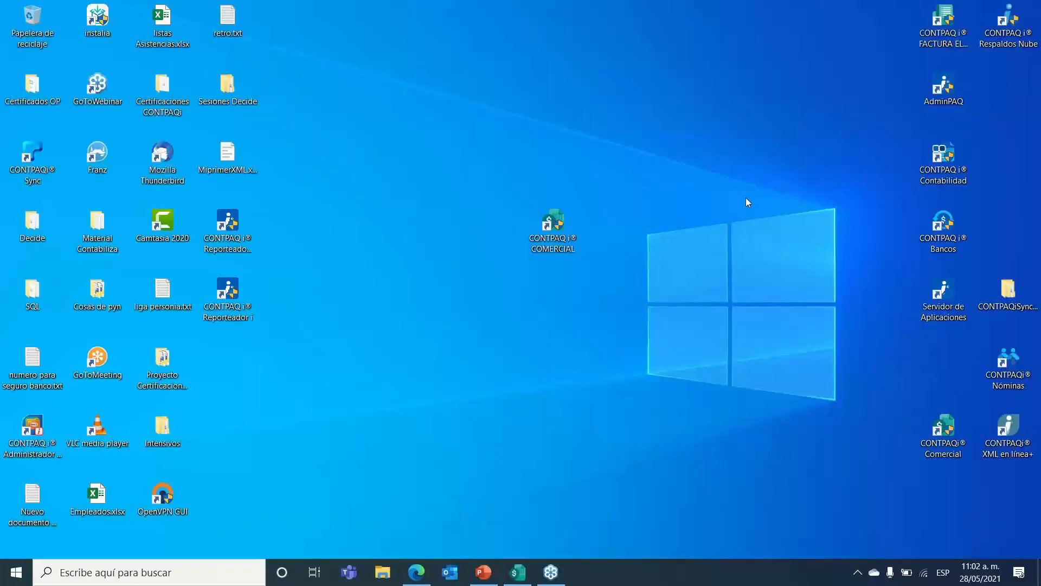
Step: Move MiprimerXML.xml higher on the desktop and open it with Internet Explorer
left_click(230, 166)
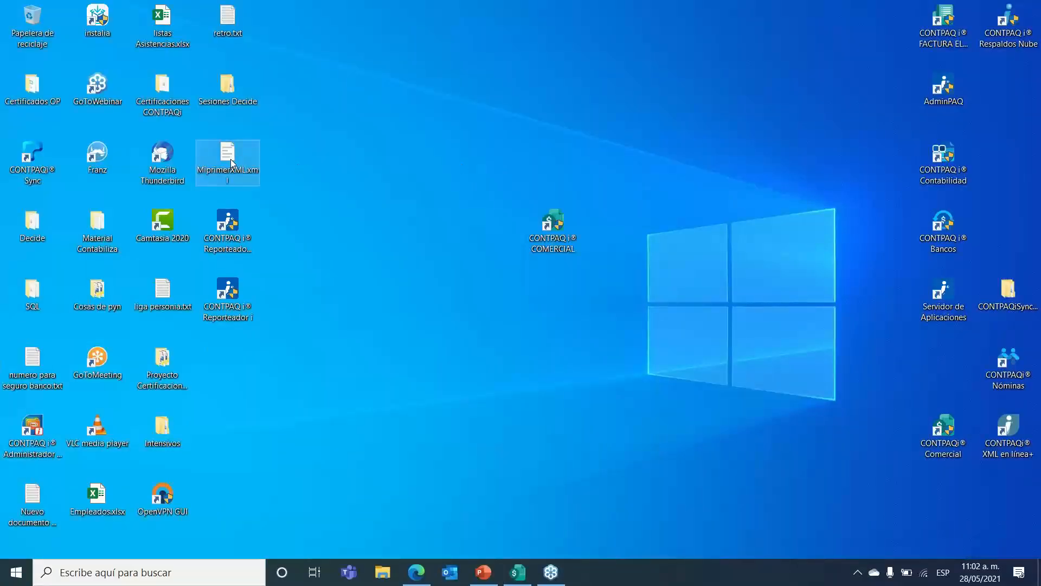
left_click_drag(230, 166, 443, 114)
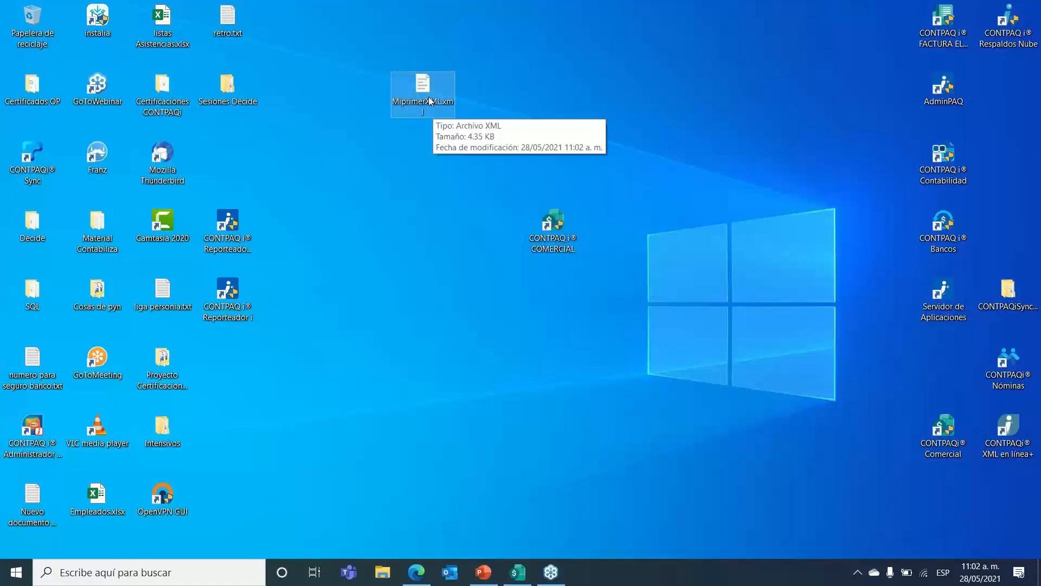
right_click(427, 93)
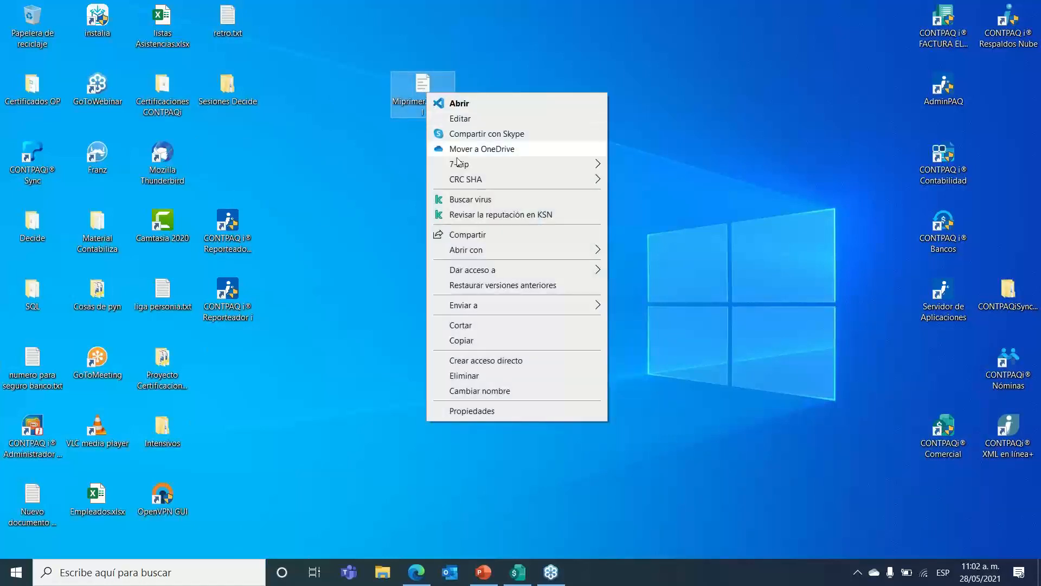
mouse_move(473, 253)
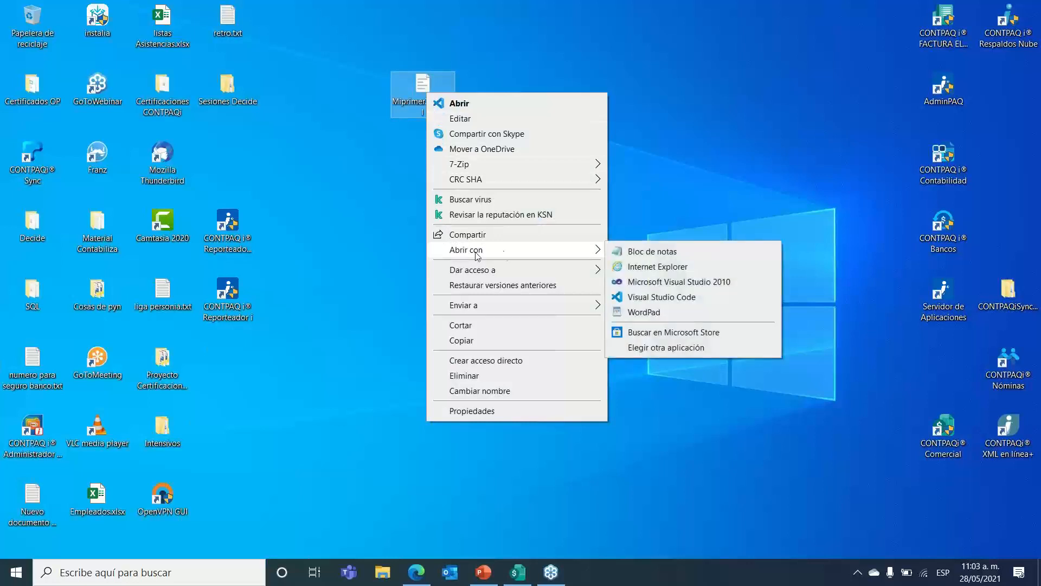
left_click(633, 267)
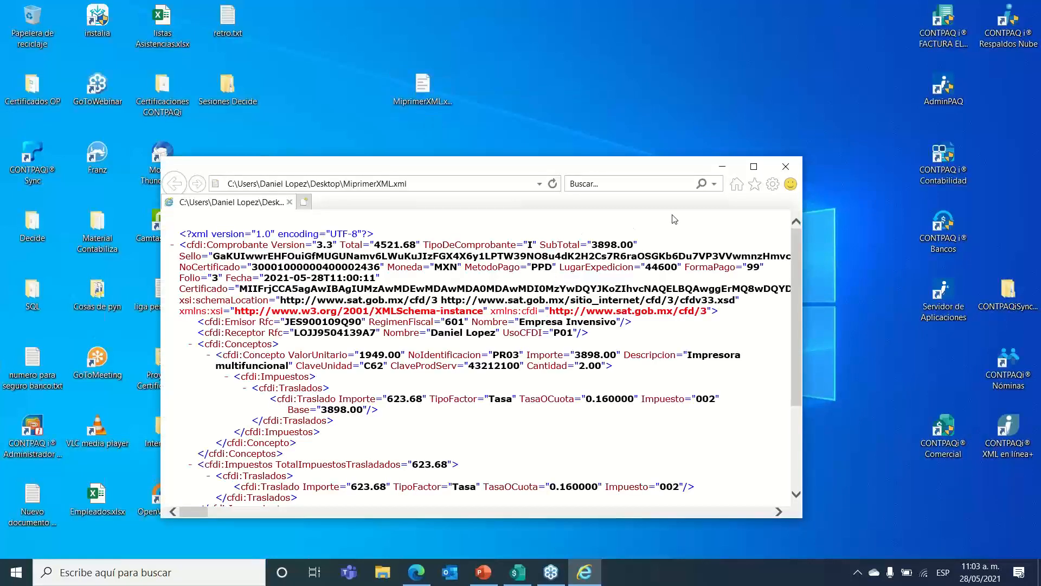
left_click(751, 168)
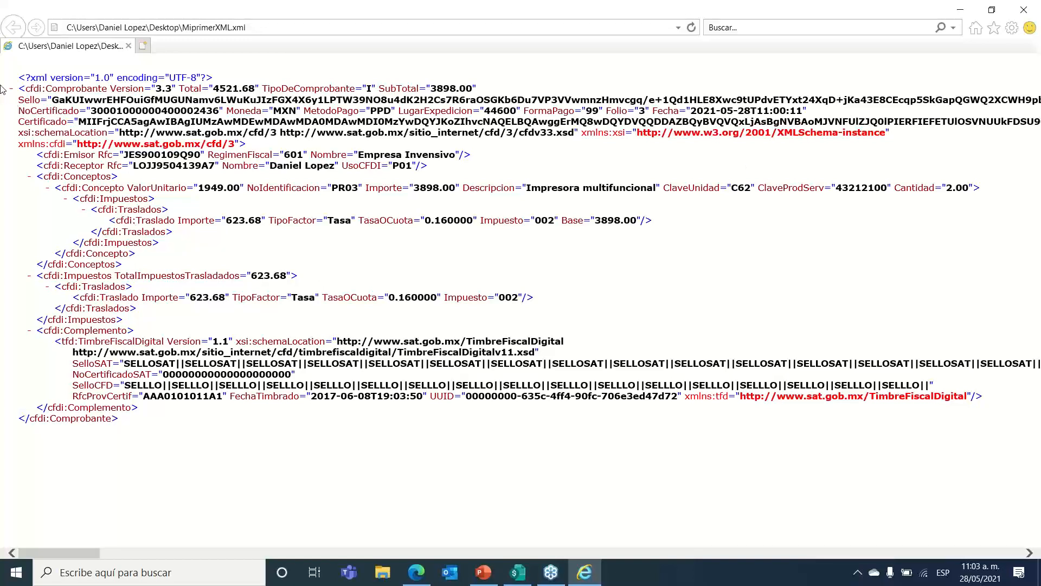
left_click_drag(8, 90, 376, 91)
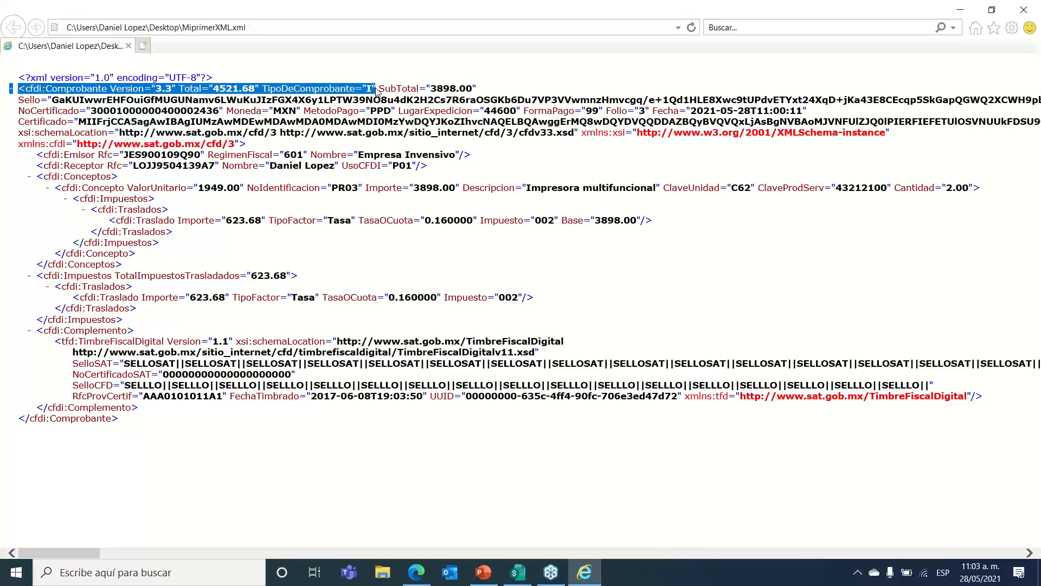
left_click_drag(375, 91, 476, 89)
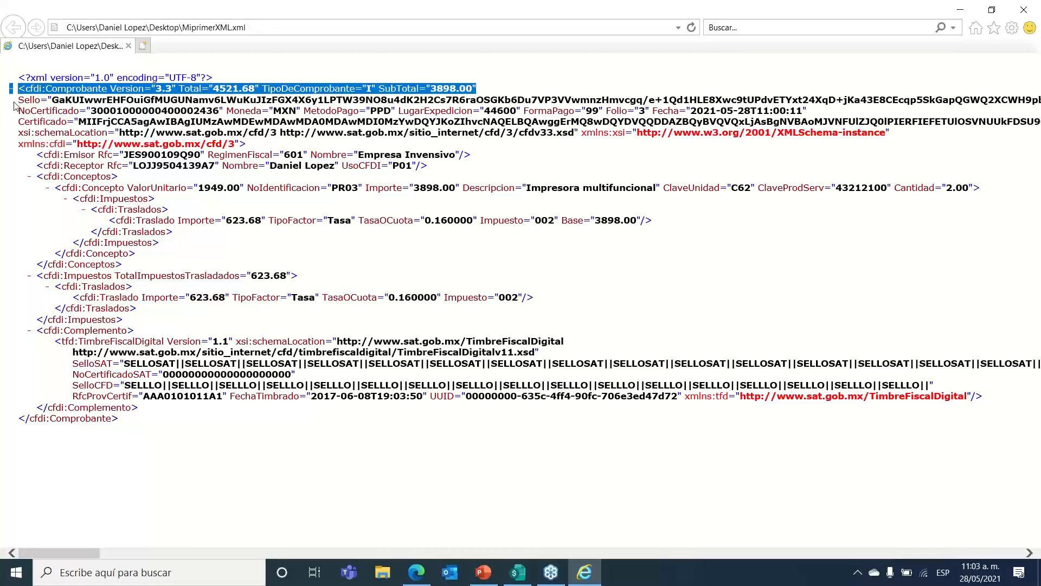
left_click_drag(18, 100, 263, 88)
left_click_drag(342, 103, 224, 112)
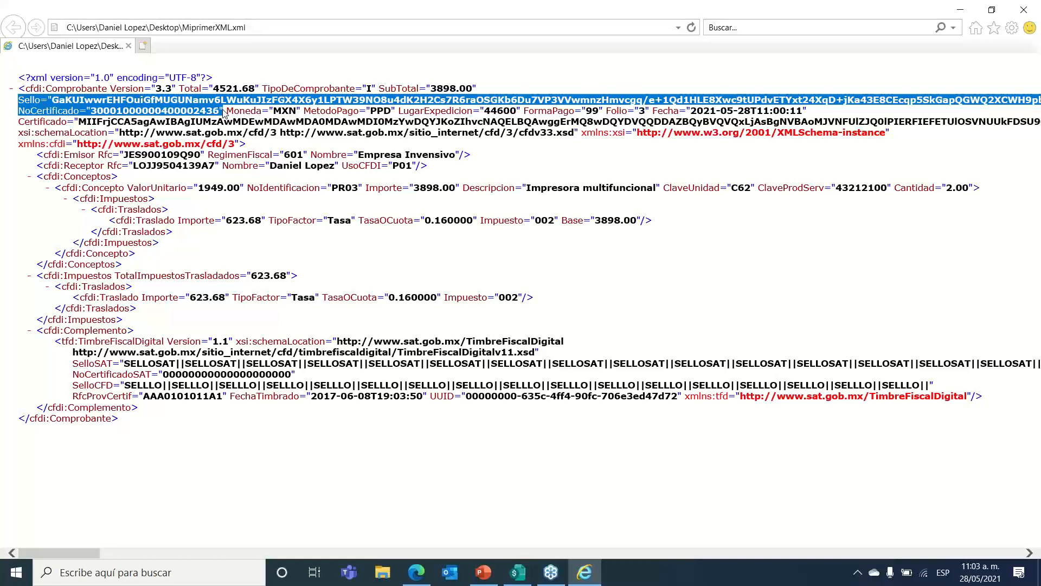
left_click_drag(224, 112, 801, 122)
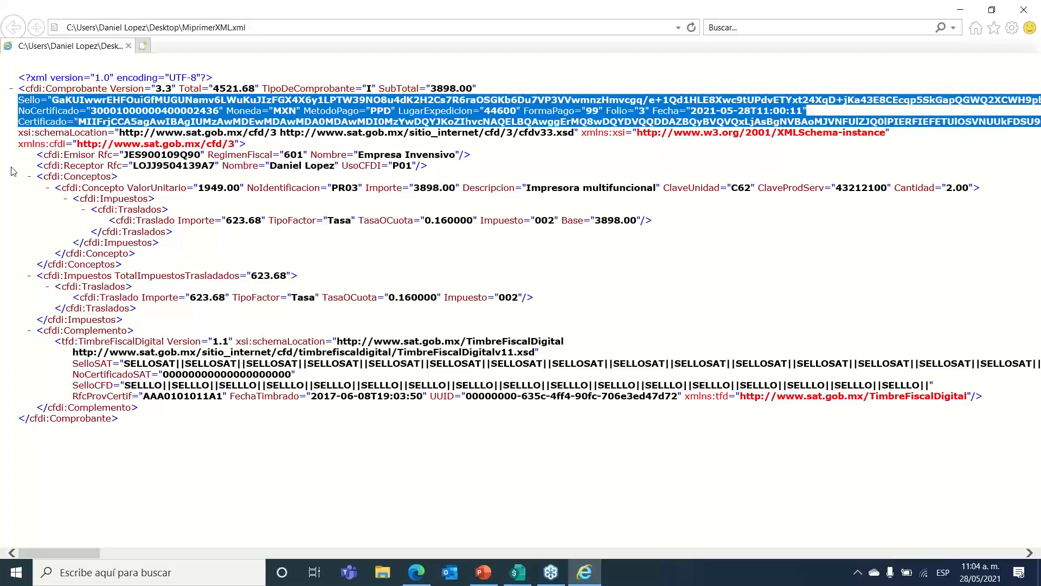
Step: Highlight the Emisor, Receptor and Concepto (ClaveProdServ 43212100) lines of the XML in turn
left_click(30, 157)
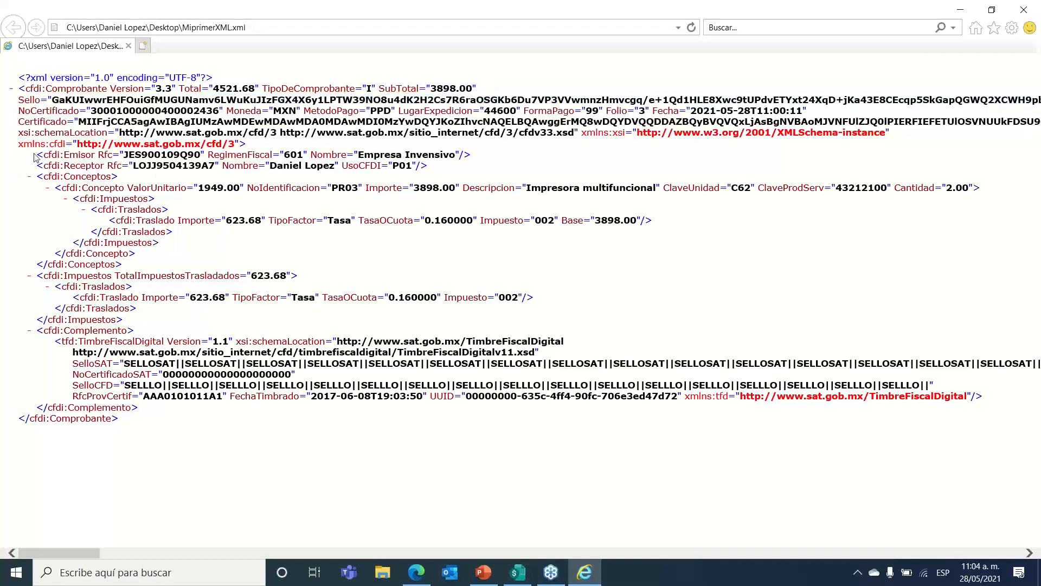
left_click_drag(34, 157, 212, 165)
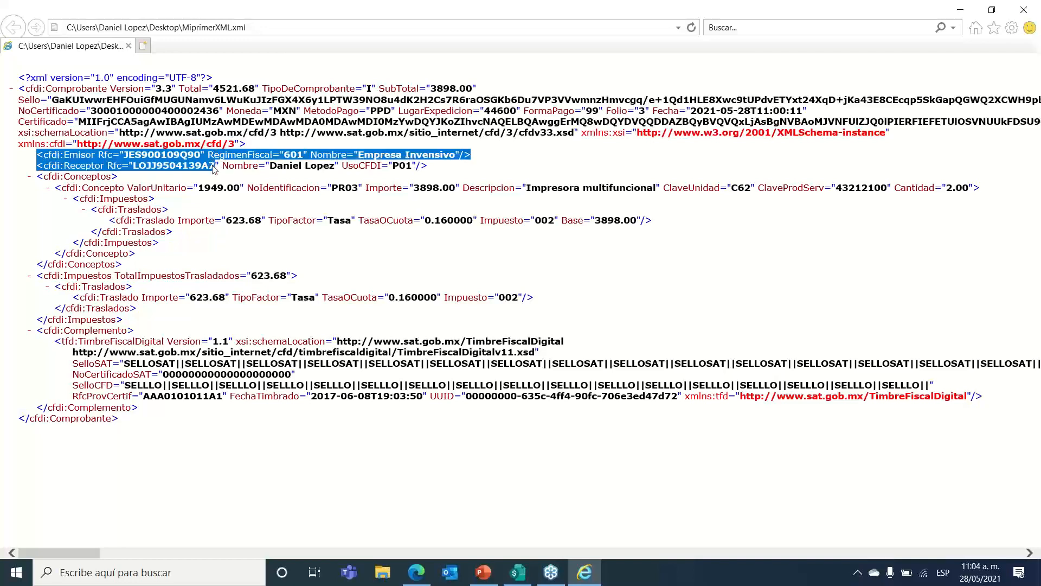
left_click(215, 169)
left_click_drag(36, 165, 215, 166)
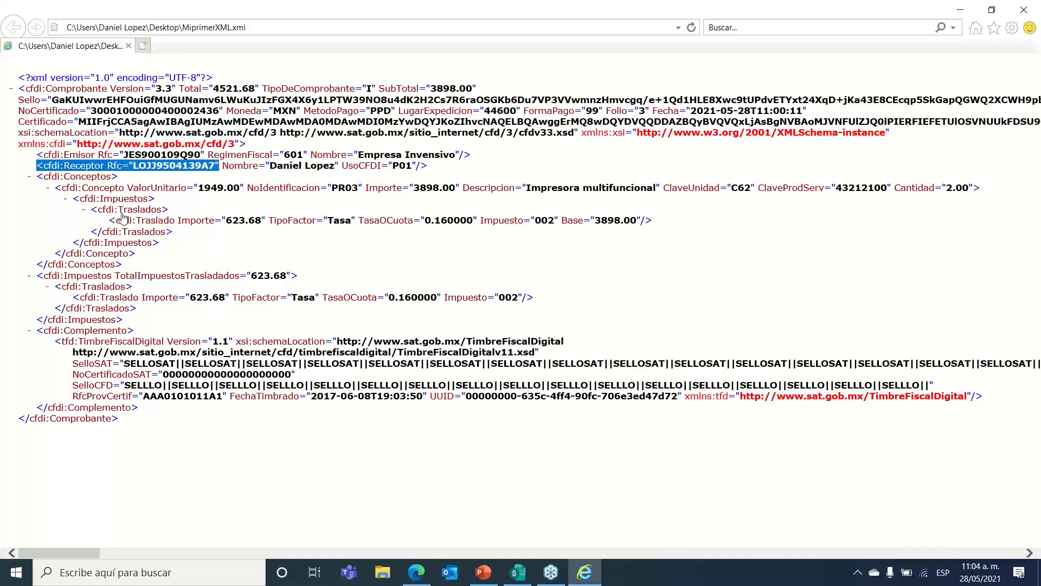
left_click_drag(39, 190, 754, 194)
left_click(352, 186)
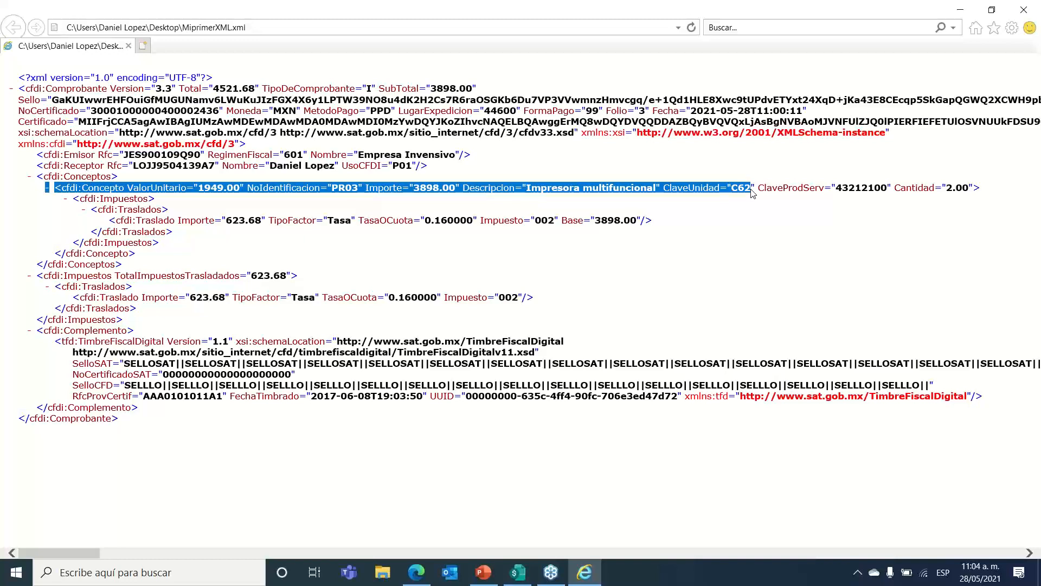
left_click_drag(753, 193, 930, 225)
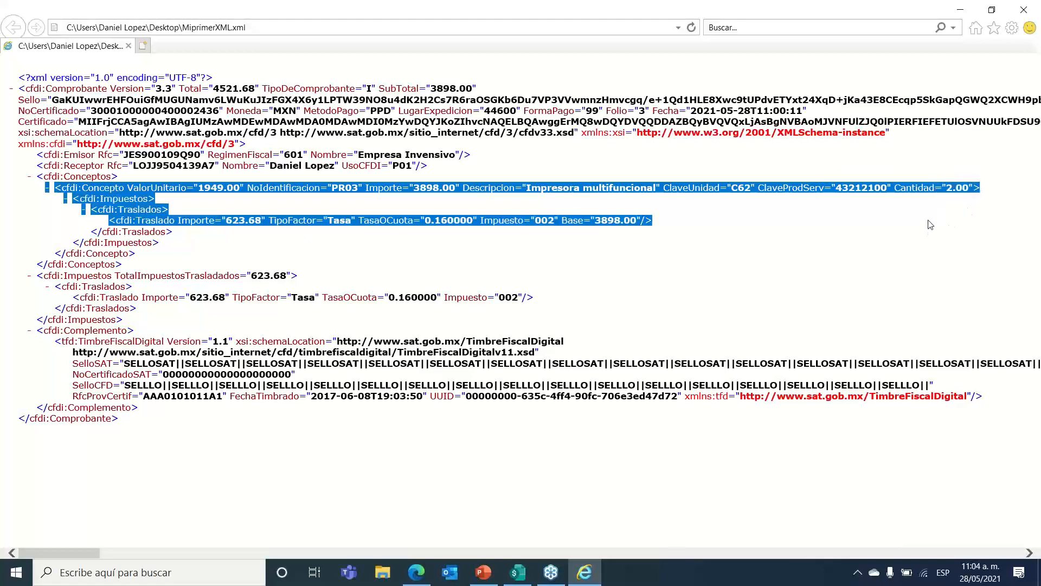
Step: Highlight the Impuestos/Traslado lines and TimbreFiscalDigital block, then close Internet Explorer
left_click(24, 239)
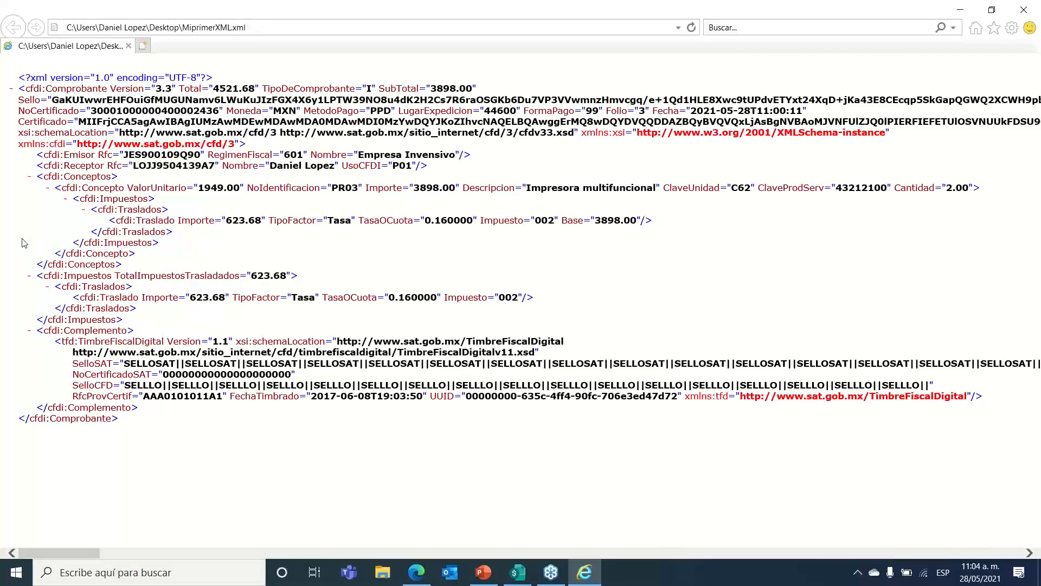
left_click_drag(28, 272, 378, 333)
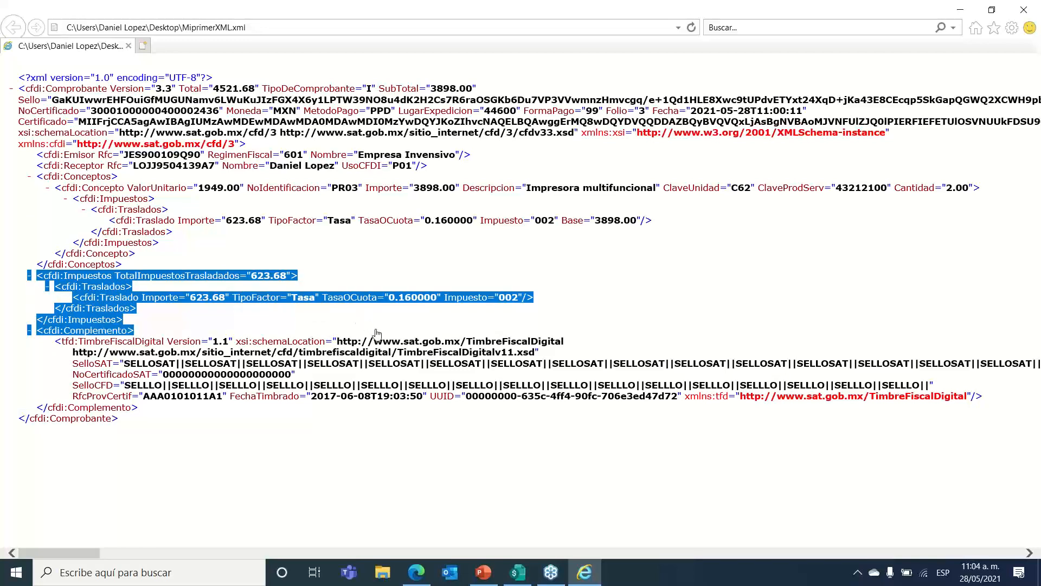
left_click(32, 364)
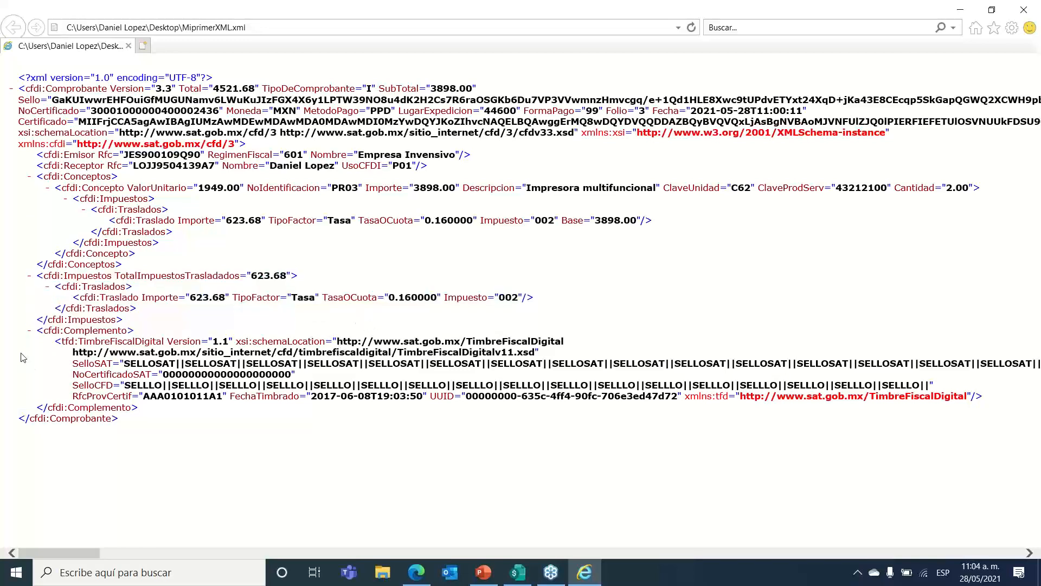
left_click_drag(67, 342, 54, 421)
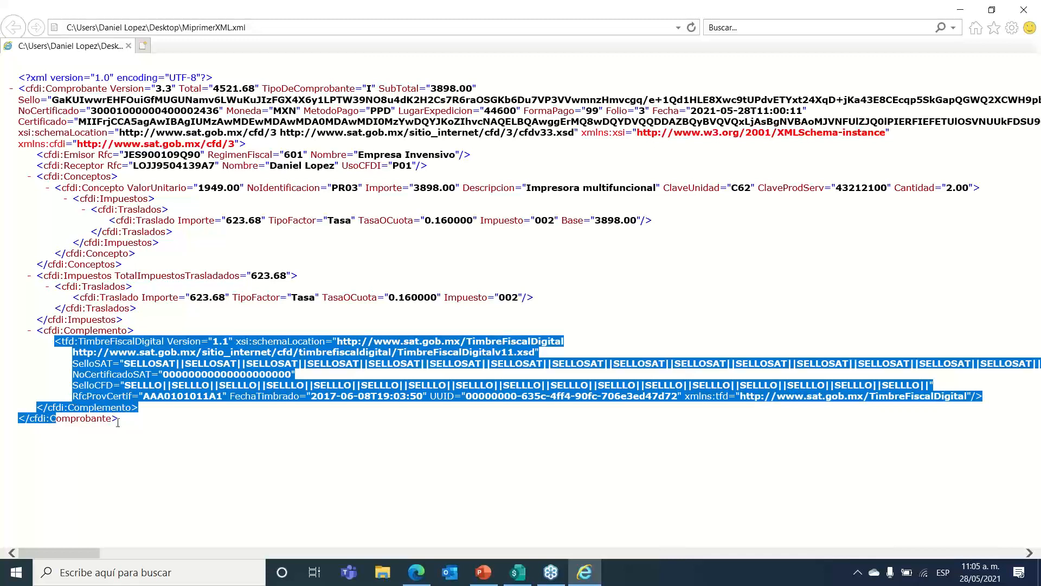
left_click(203, 436)
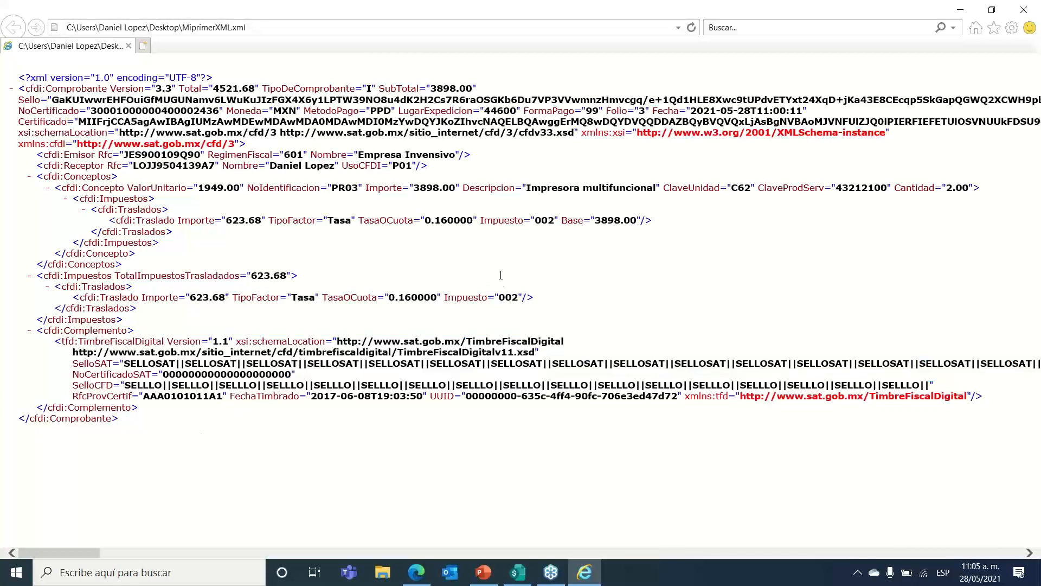
left_click(1029, 10)
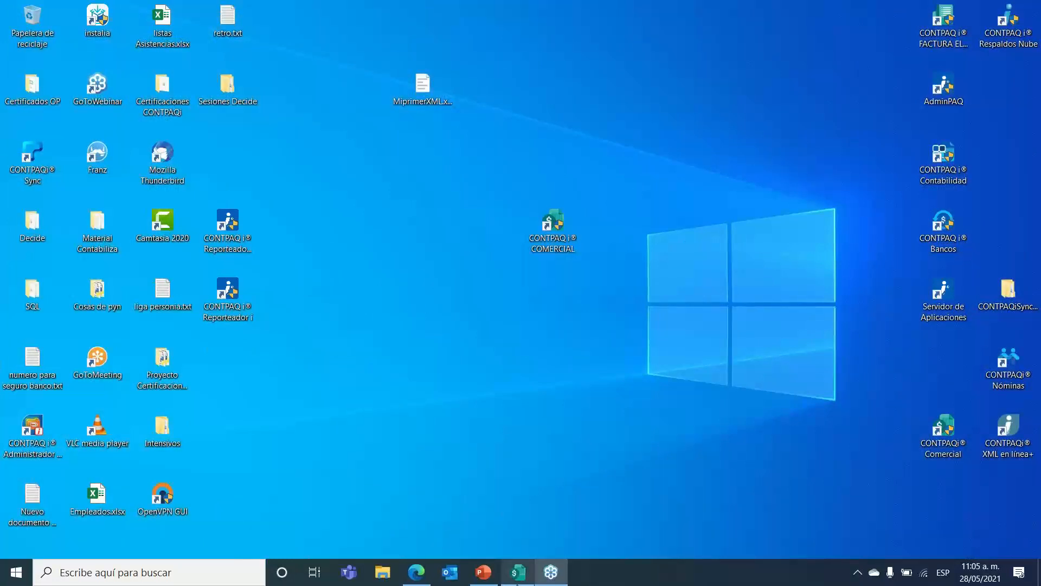
Step: Open credit invoice folio 3 from Movimientos > Ventas > Facturas > Factura Crédito
left_click(510, 570)
left_click(133, 22)
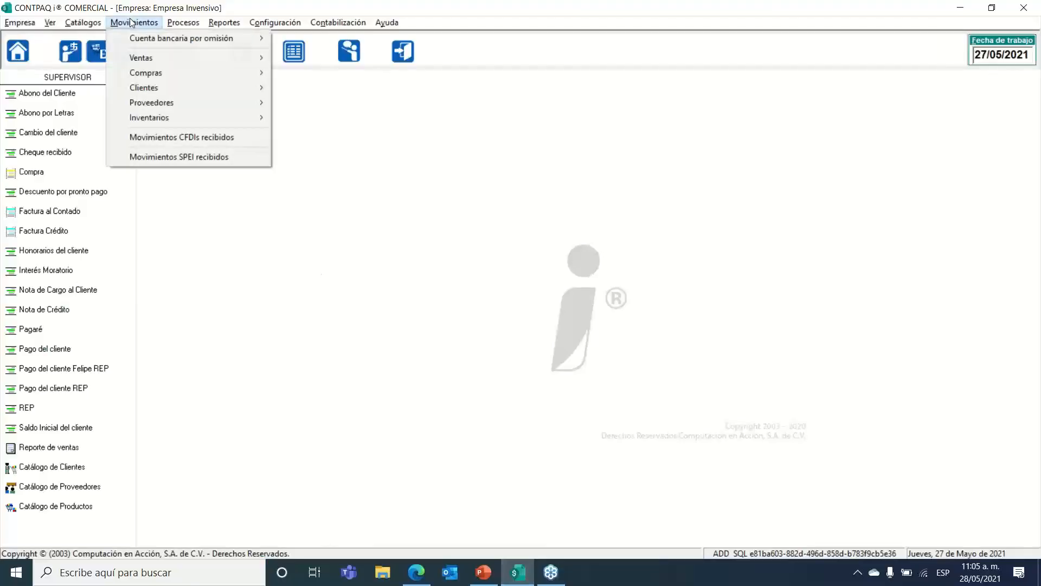
mouse_move(178, 62)
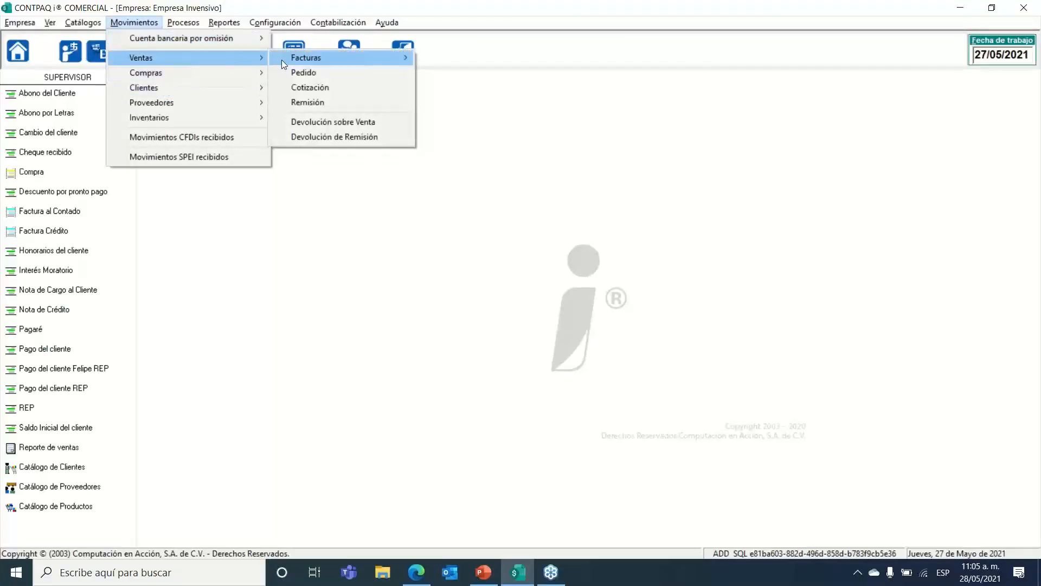
mouse_move(408, 54)
left_click(454, 72)
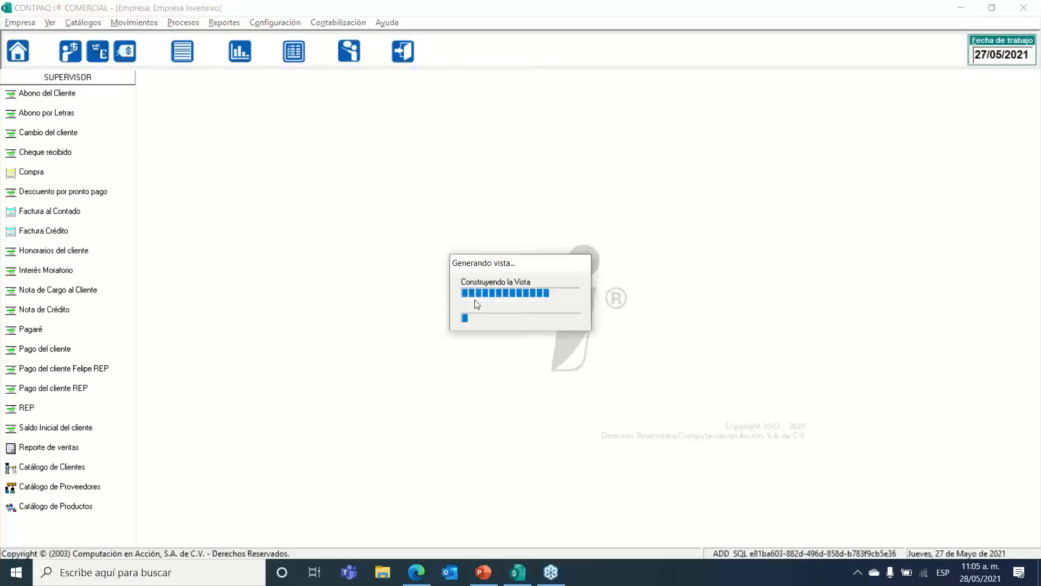
double_click(432, 282)
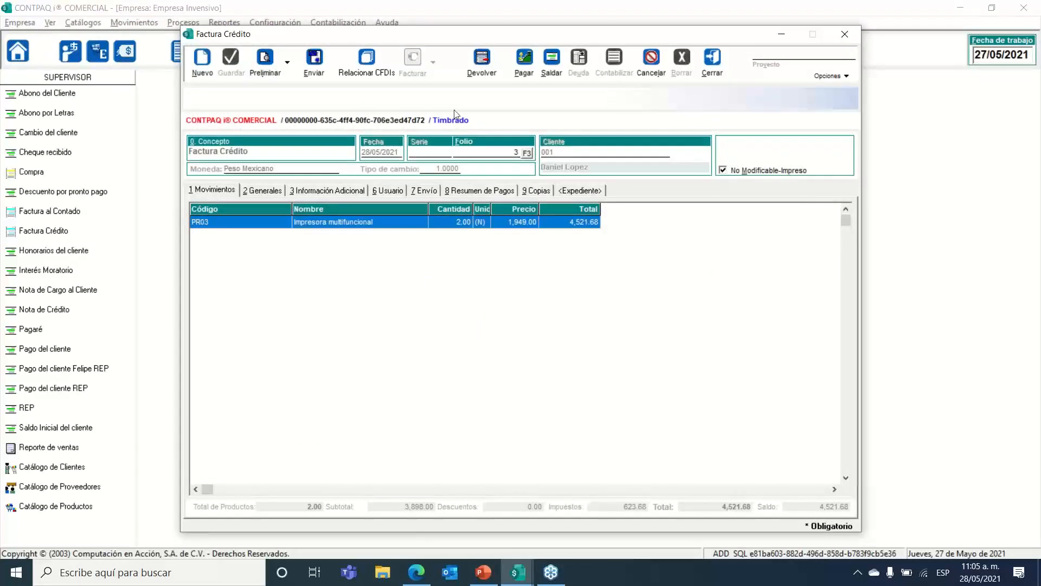
Step: Send it as Archivo en disco in PDF format with the Facturav33.rdl layout
left_click(315, 60)
left_click(676, 221)
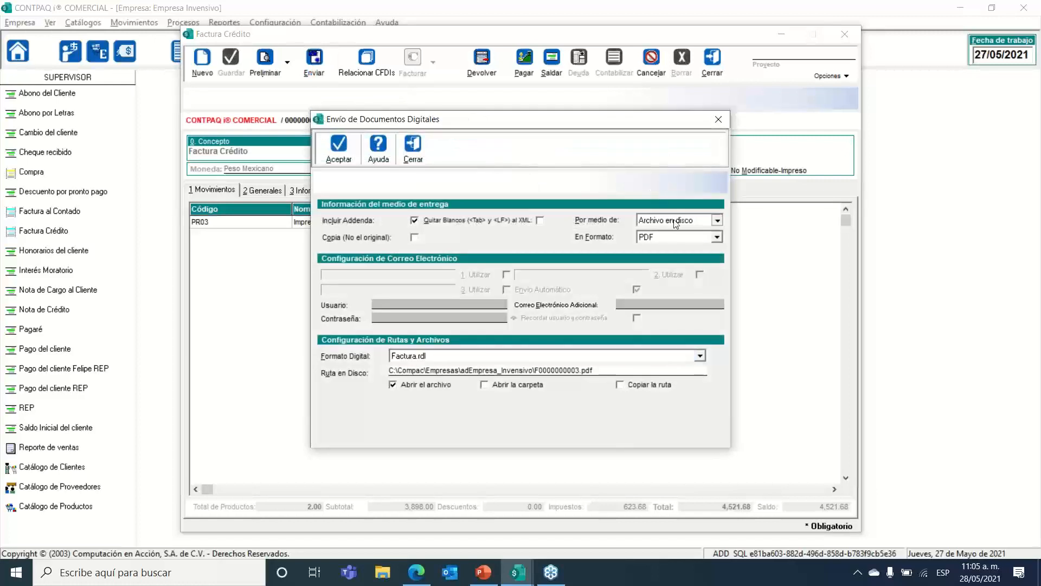
left_click(676, 233)
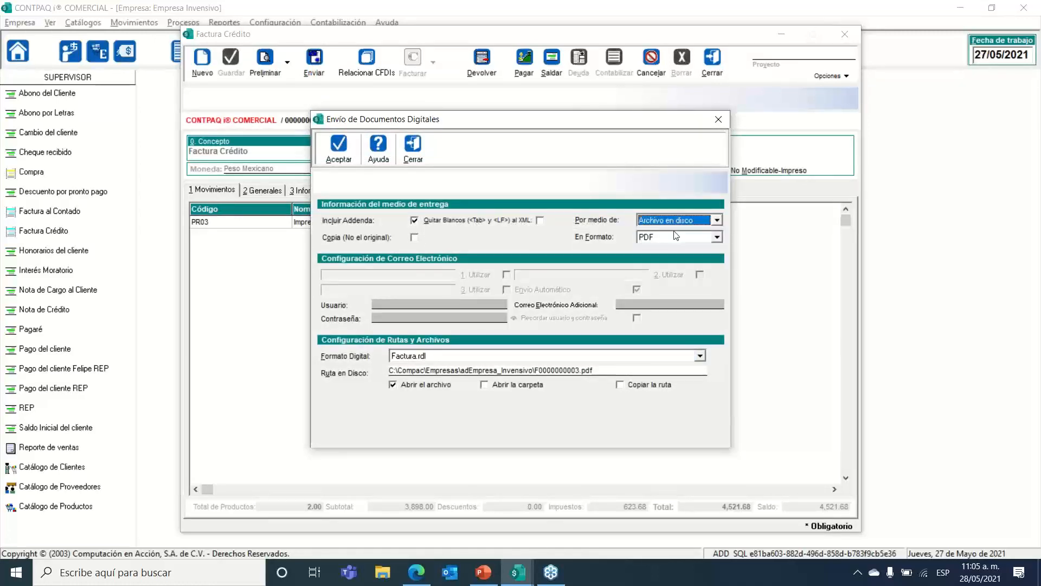
left_click(665, 239)
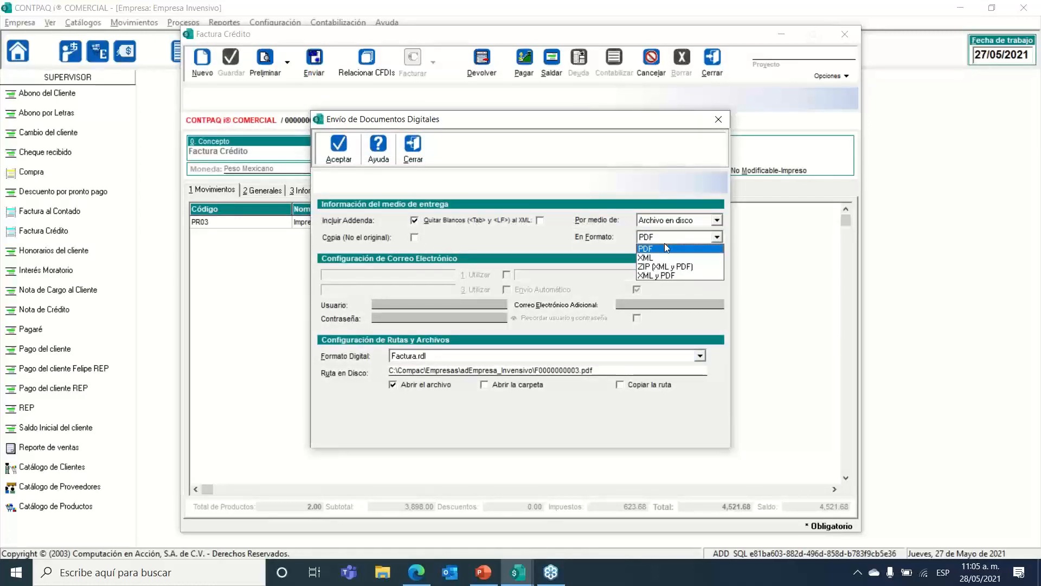
left_click(666, 246)
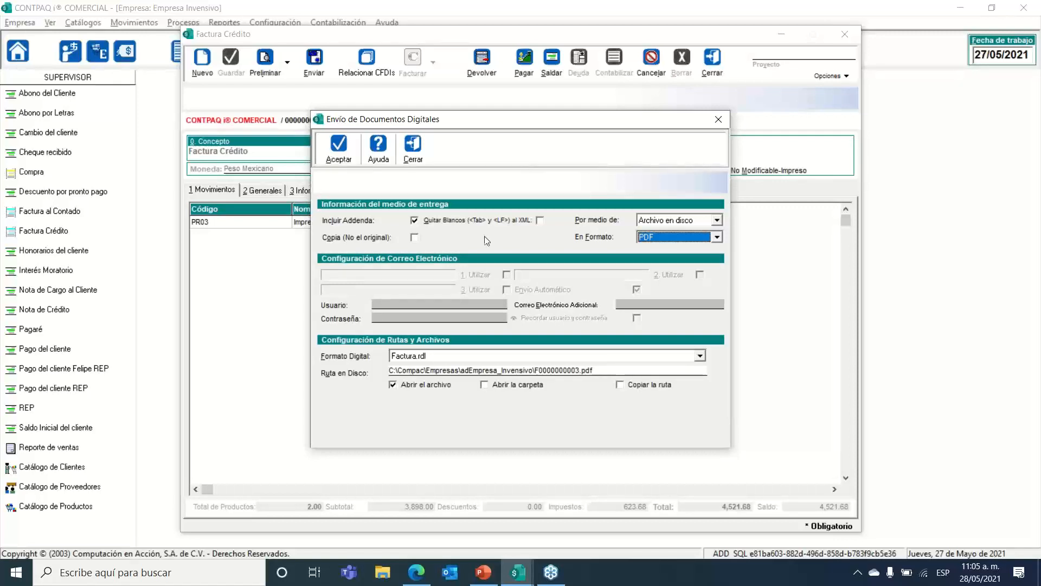
left_click(394, 356)
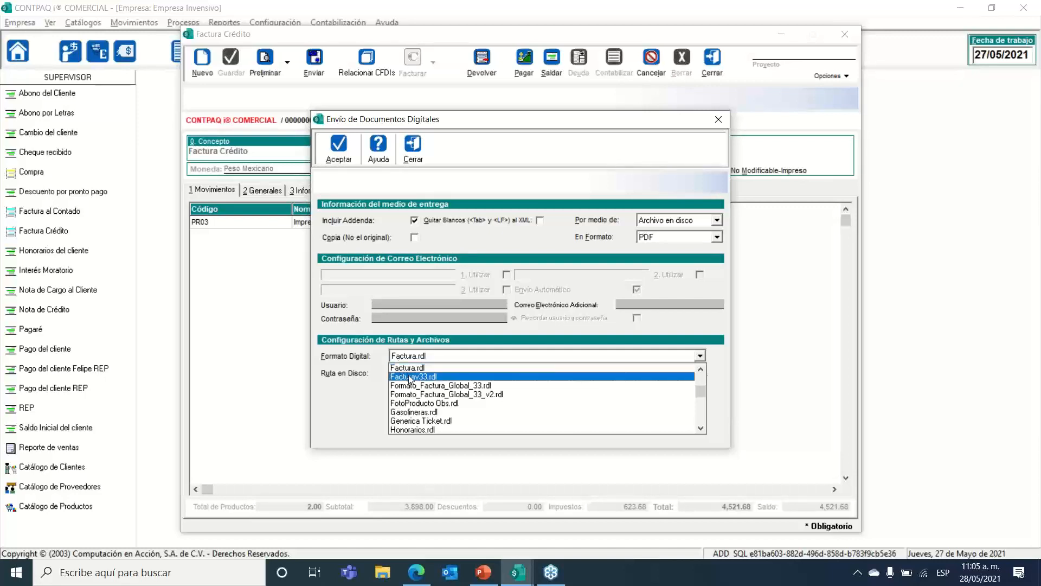
left_click(409, 376)
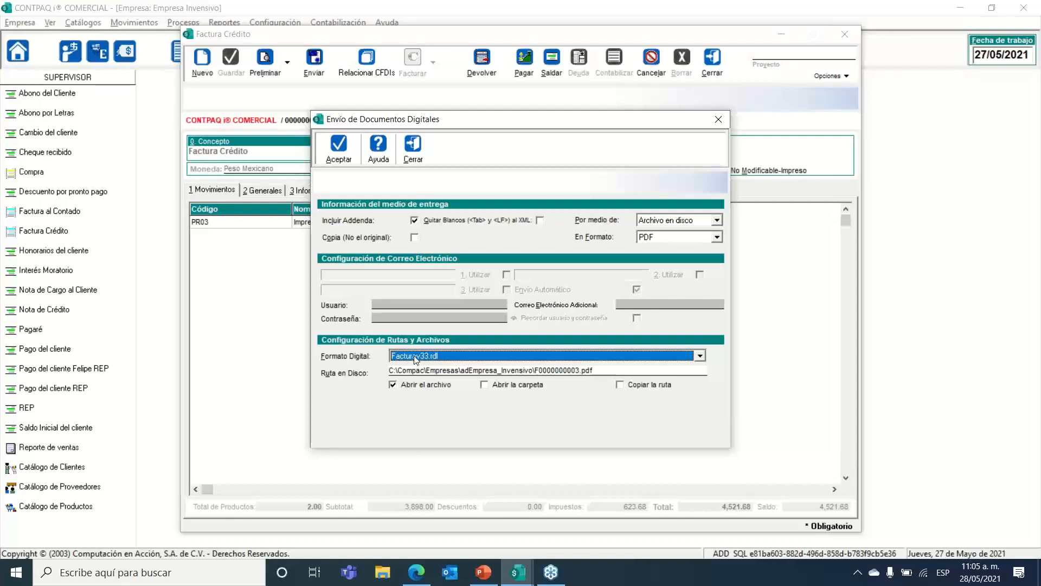
left_click(416, 359)
left_click(417, 368)
left_click(336, 153)
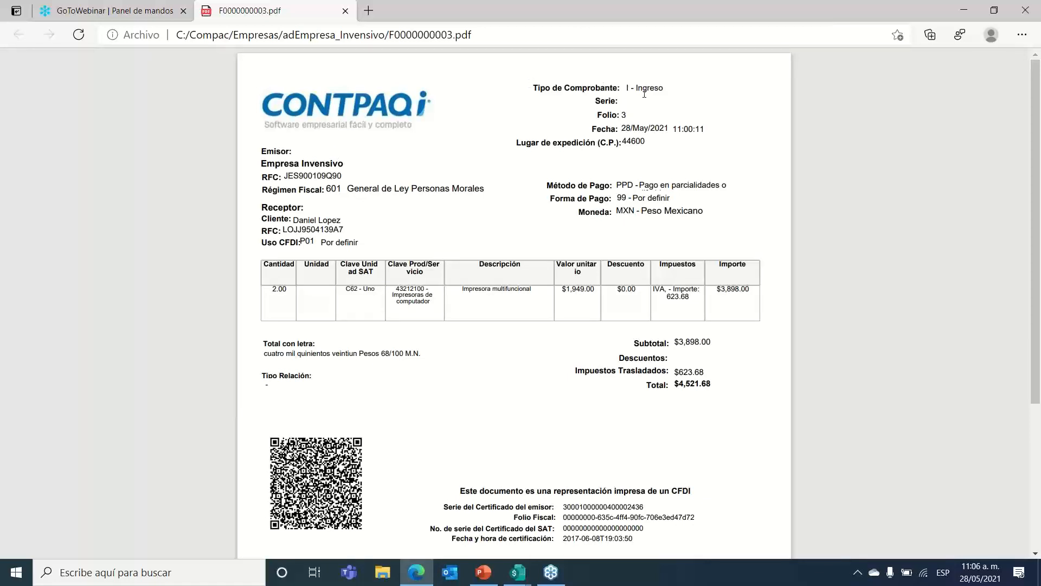
Step: Highlight the voucher type and folio, Receptor details and item table in F0000000003.pdf
left_click_drag(534, 90, 654, 142)
left_click_drag(261, 205, 366, 239)
left_click_drag(255, 150, 451, 193)
scroll(276, 275, "down", 1)
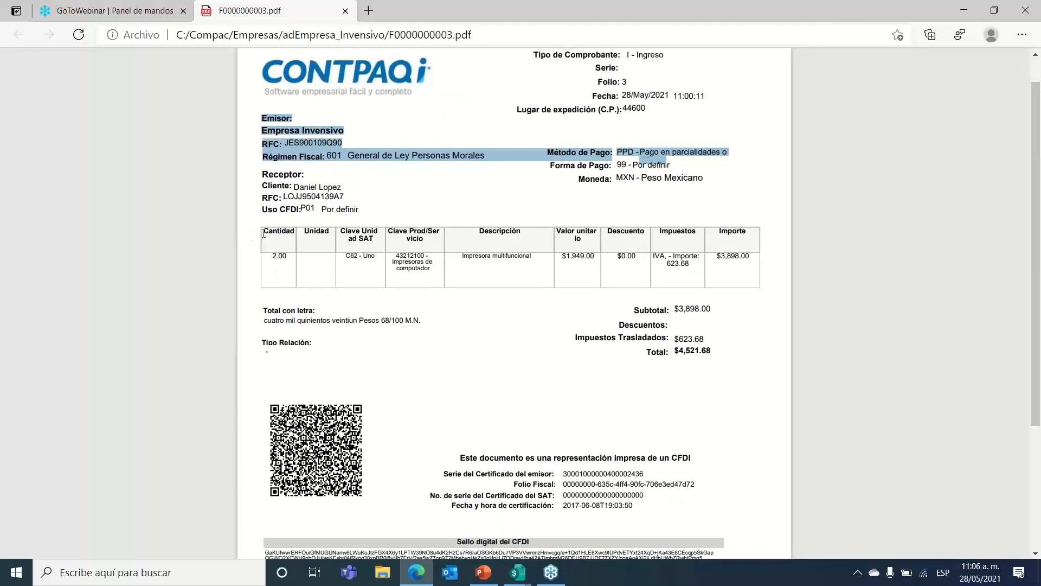
left_click_drag(259, 232, 757, 281)
scroll(576, 365, "down", 3)
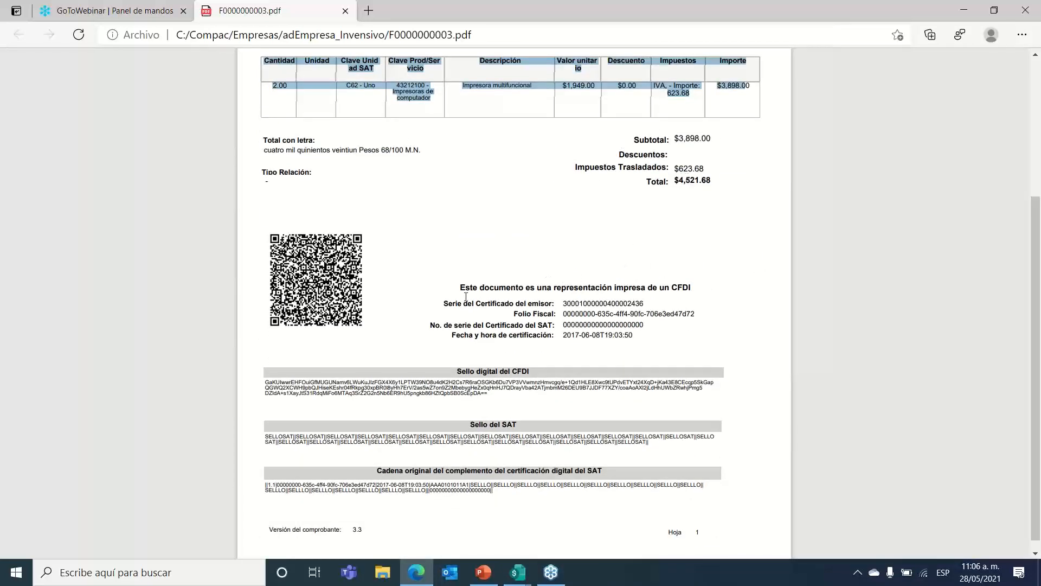
scroll(466, 297, "down", 1)
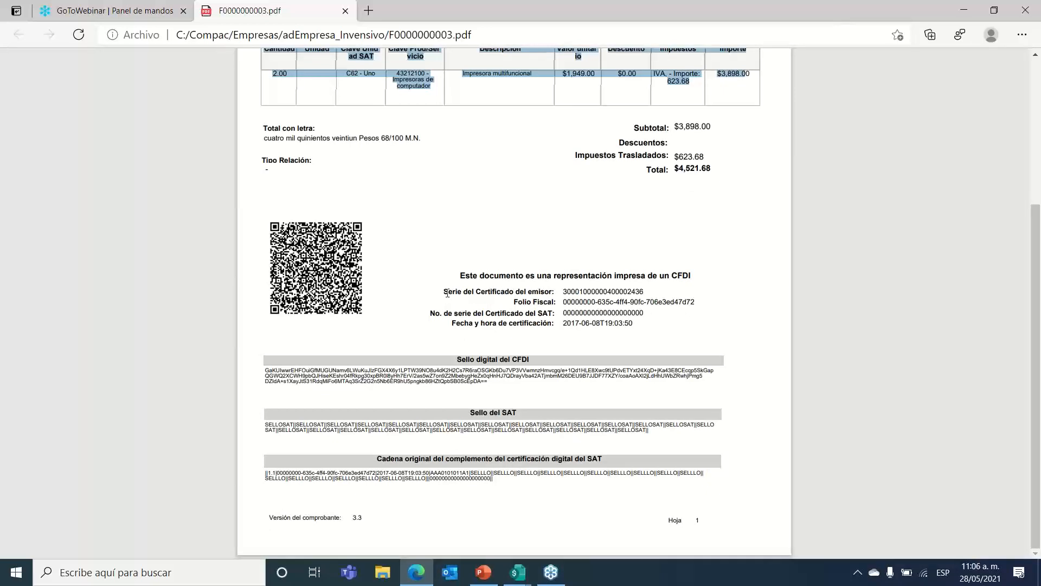
Step: Highlight the certificate, Sello del SAT and CFDI headings, then minimize Edge
left_click_drag(443, 292, 553, 329)
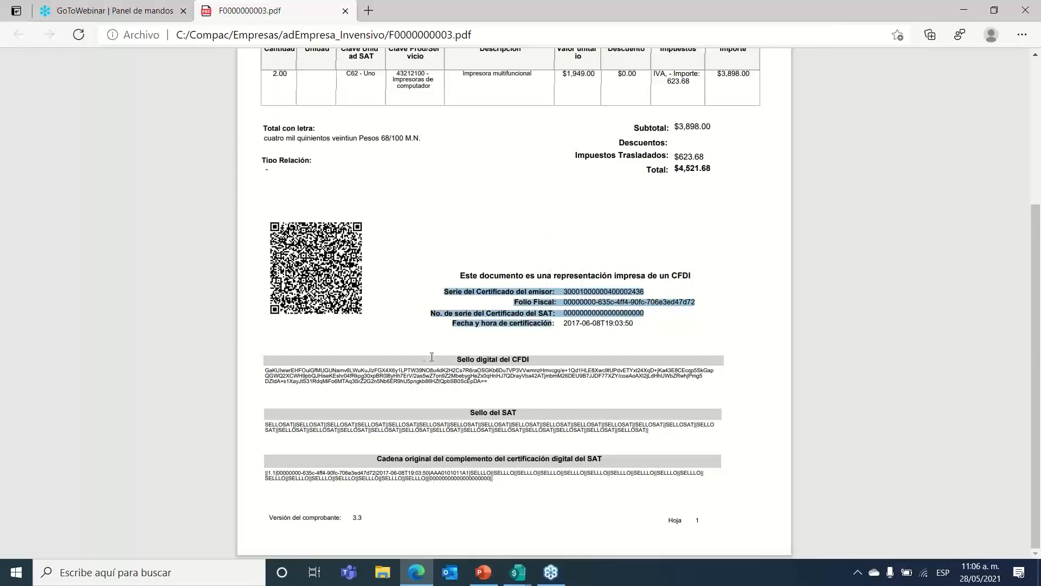
left_click(524, 371)
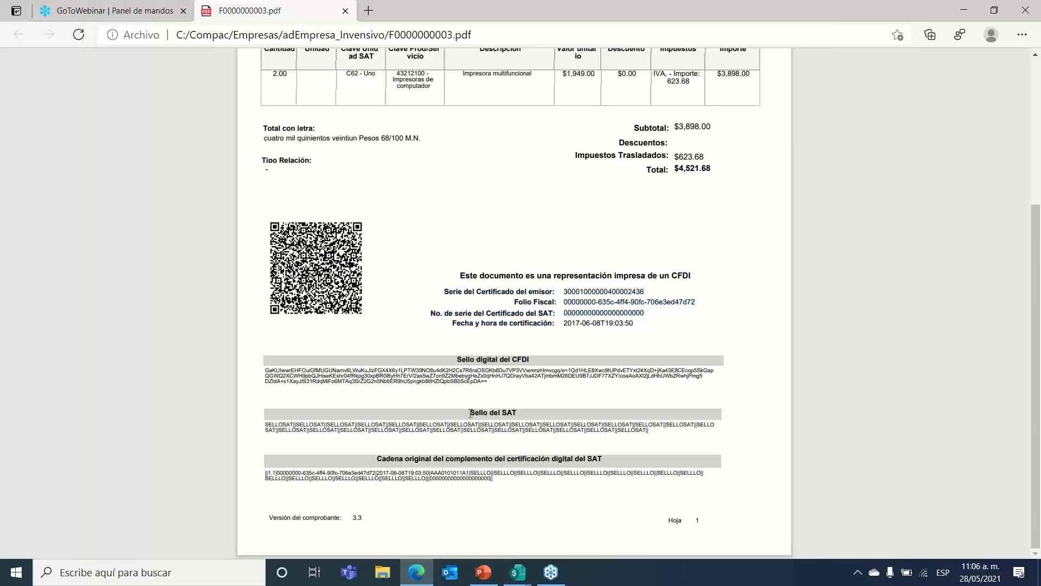
left_click_drag(470, 412, 504, 416)
left_click_drag(376, 459, 549, 461)
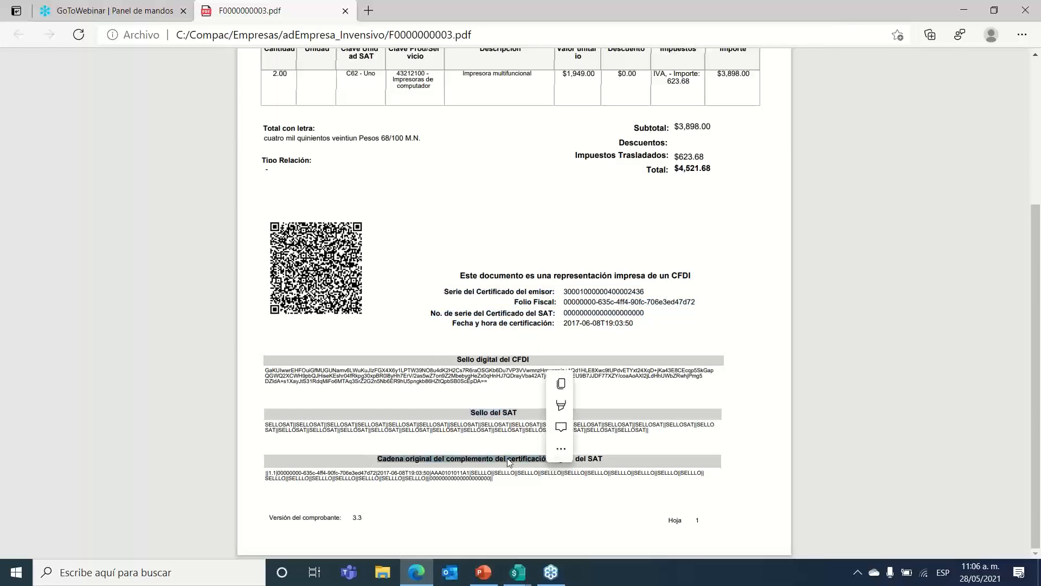
left_click(411, 296)
scroll(433, 295, "up", 4)
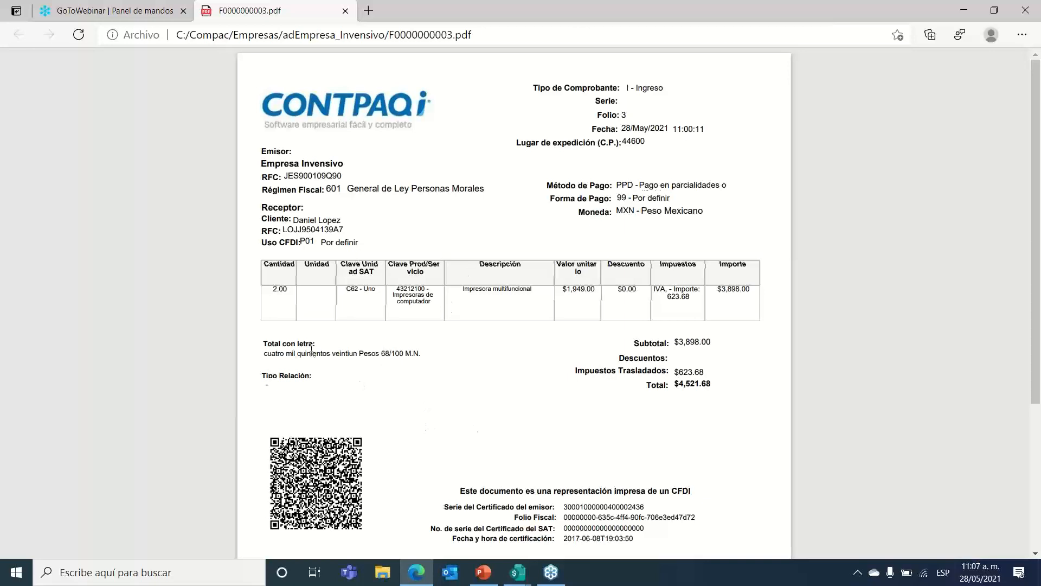
mouse_move(429, 63)
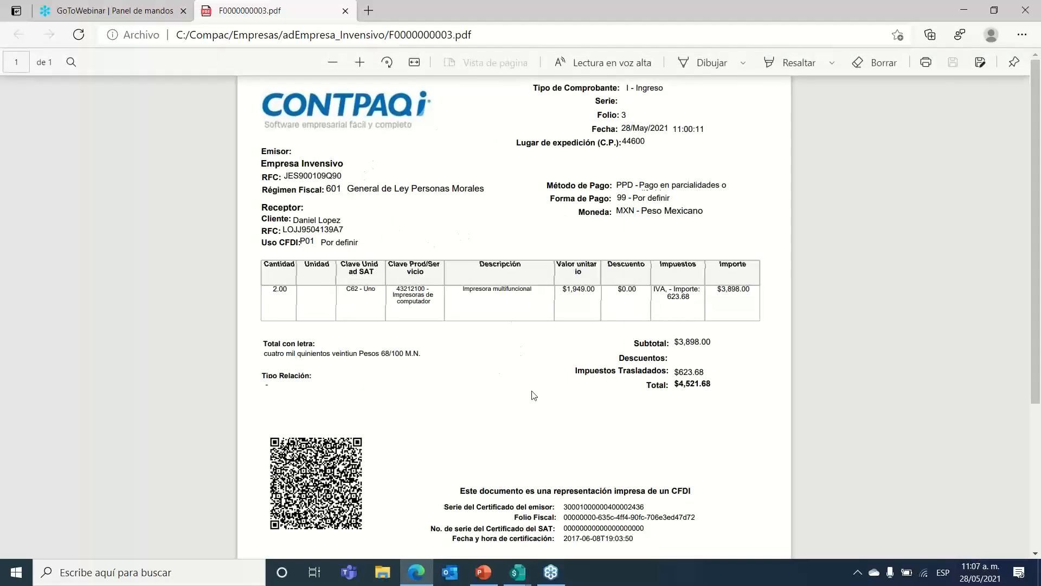
scroll(535, 349, "down", 4)
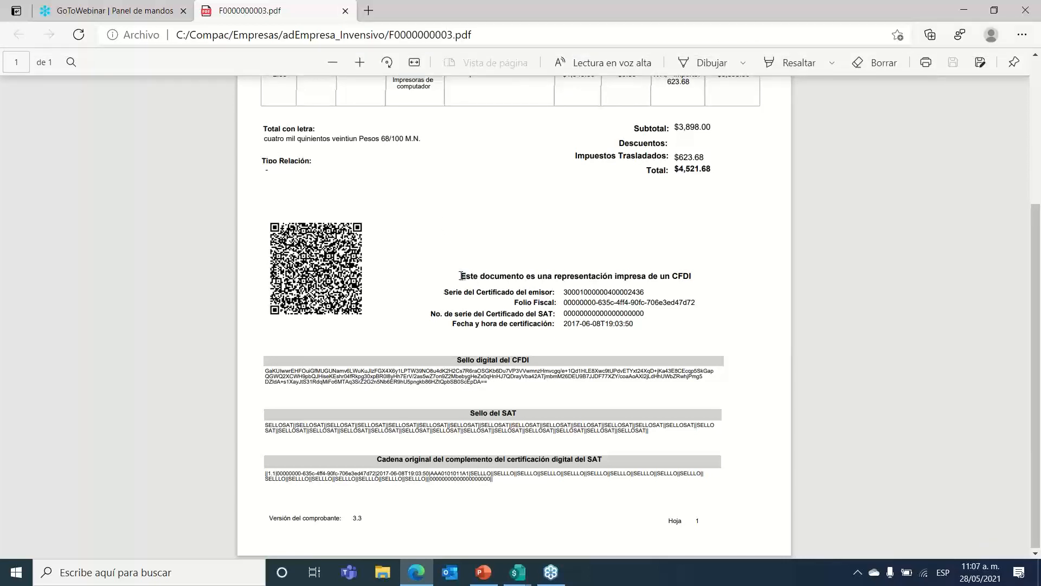
left_click_drag(459, 274, 707, 280)
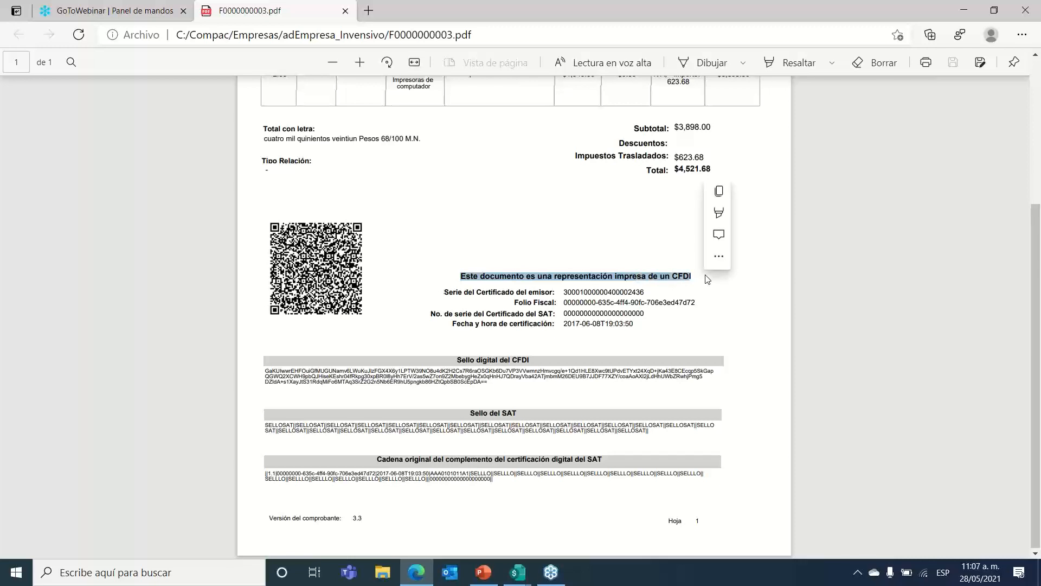
left_click(704, 286)
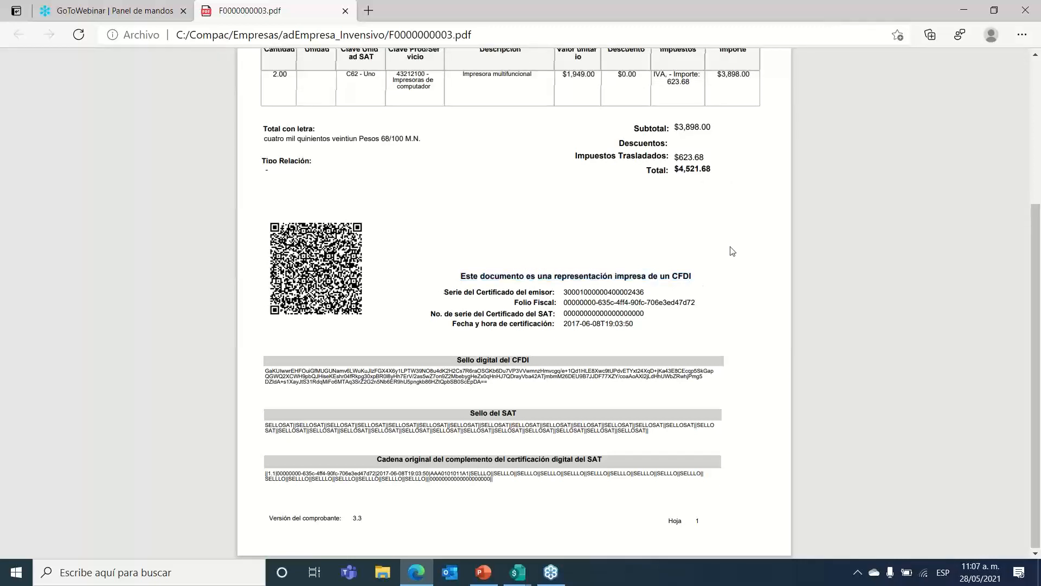
left_click(959, 10)
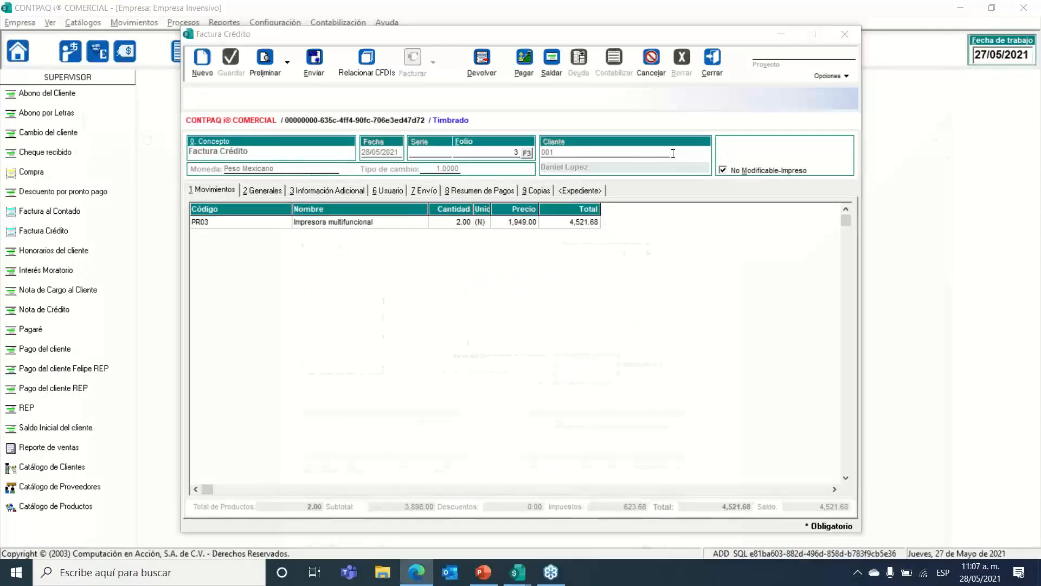
Step: Close the F0000000003.pdf tab, minimize Edge, and reopen the invoice's Enviar options
key("alt+Tab")
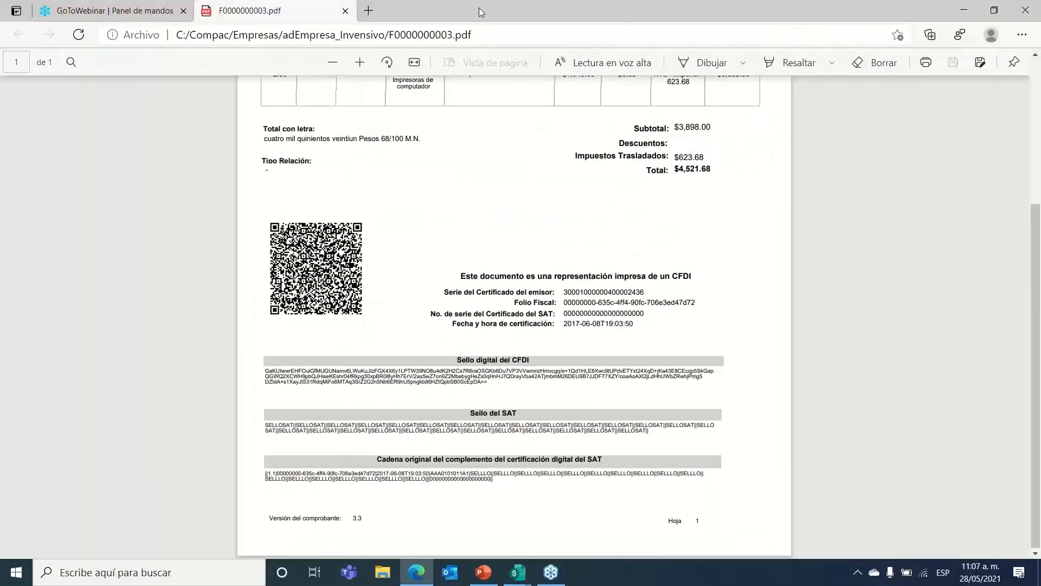
left_click(345, 11)
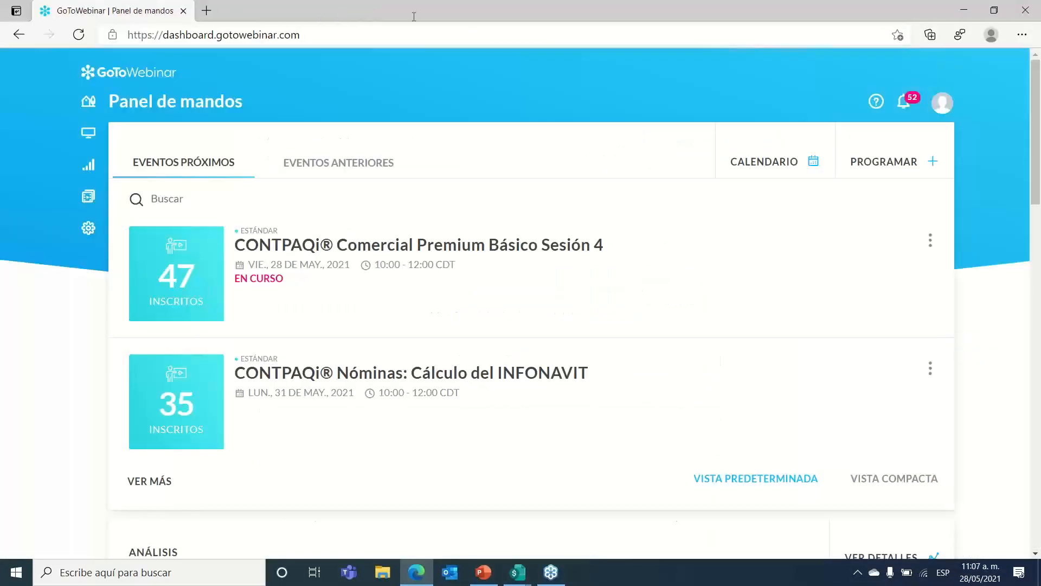
left_click(964, 10)
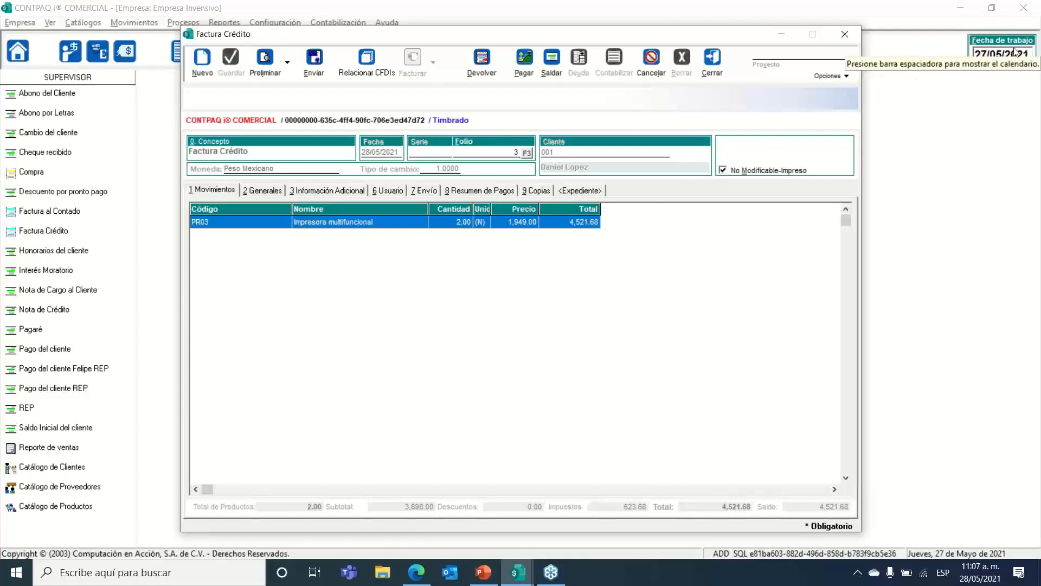
left_click(1037, 47)
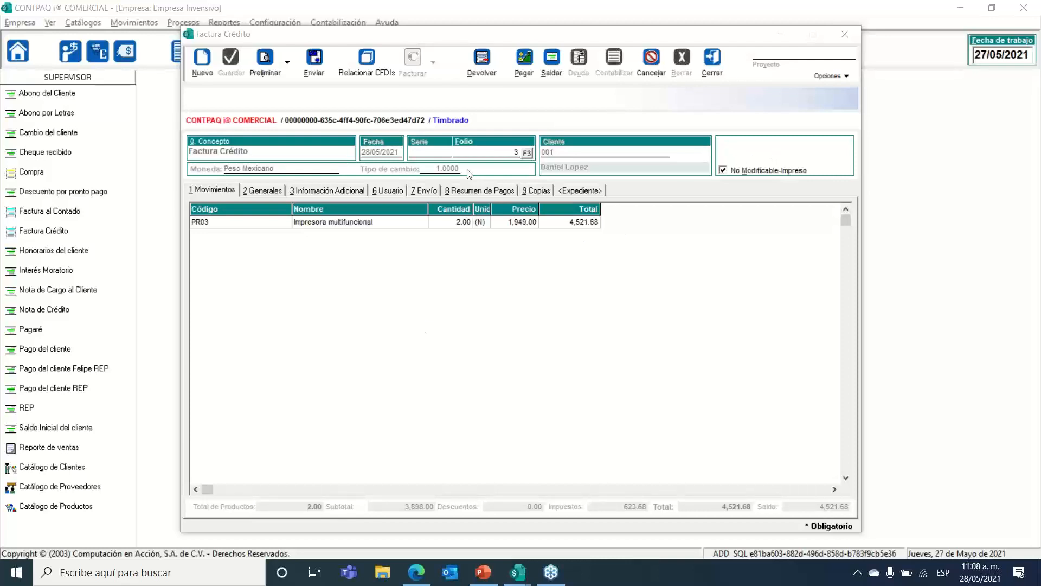
left_click(314, 60)
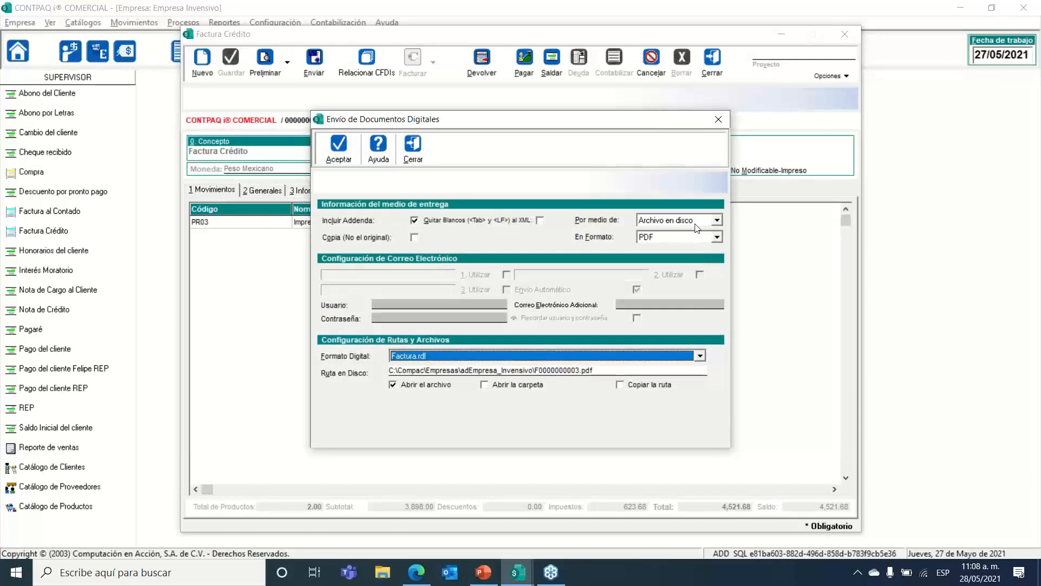
Step: Keep PDF as the format, switch delivery to Correo, and close the dialog
left_click(699, 239)
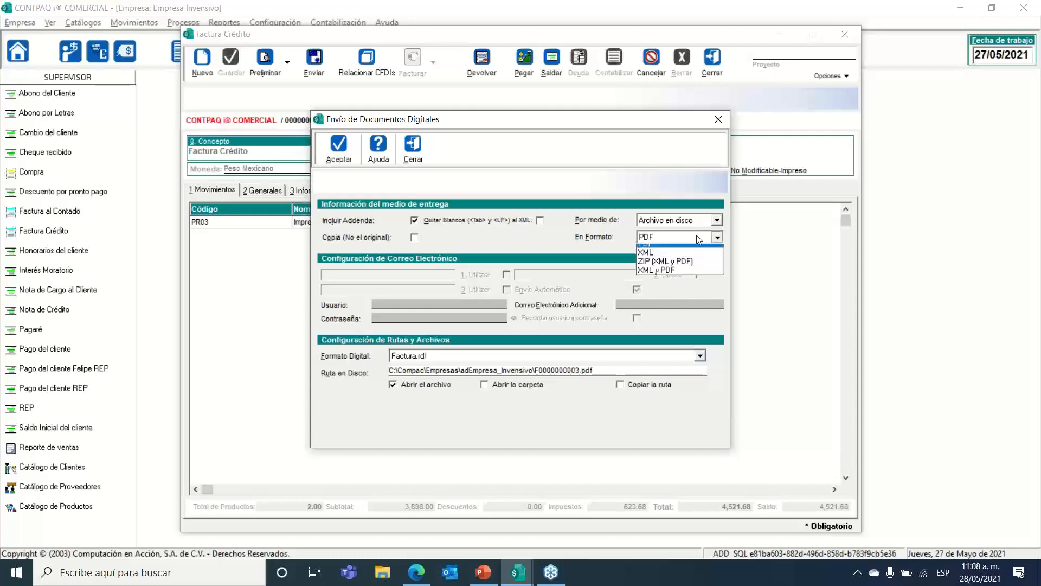
left_click(692, 239)
left_click(716, 219)
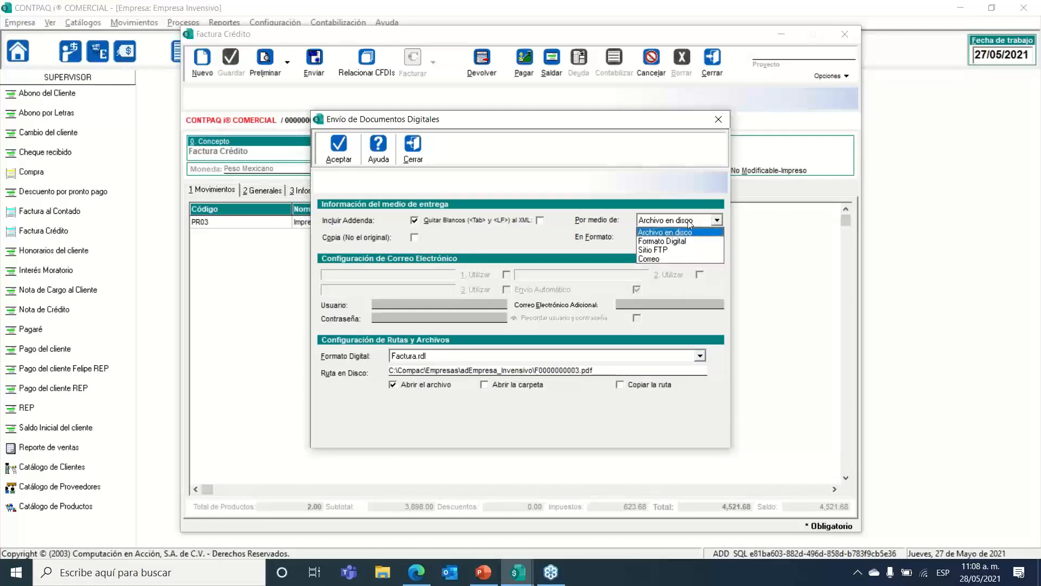
left_click(671, 259)
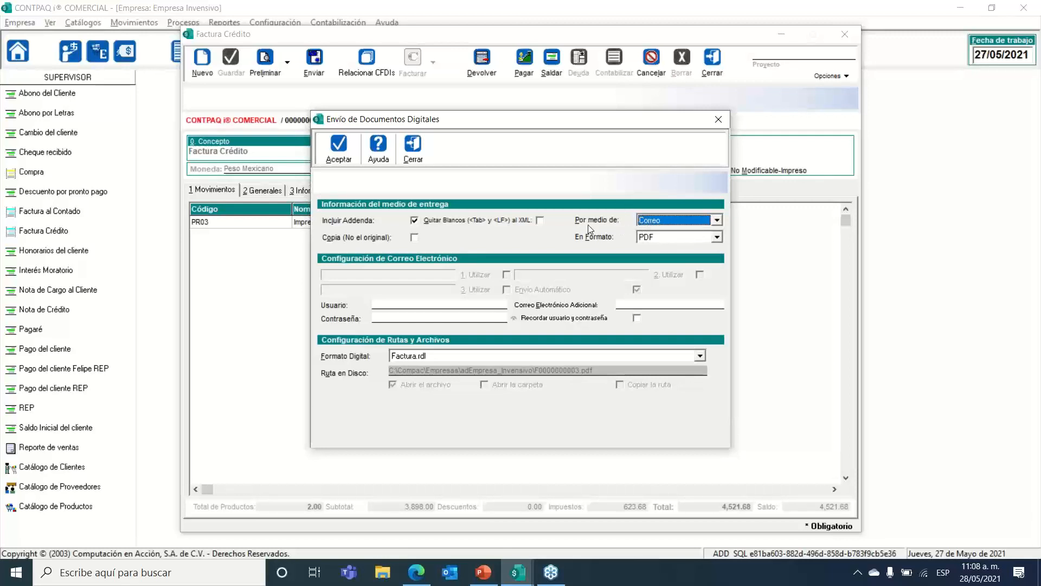
left_click(414, 151)
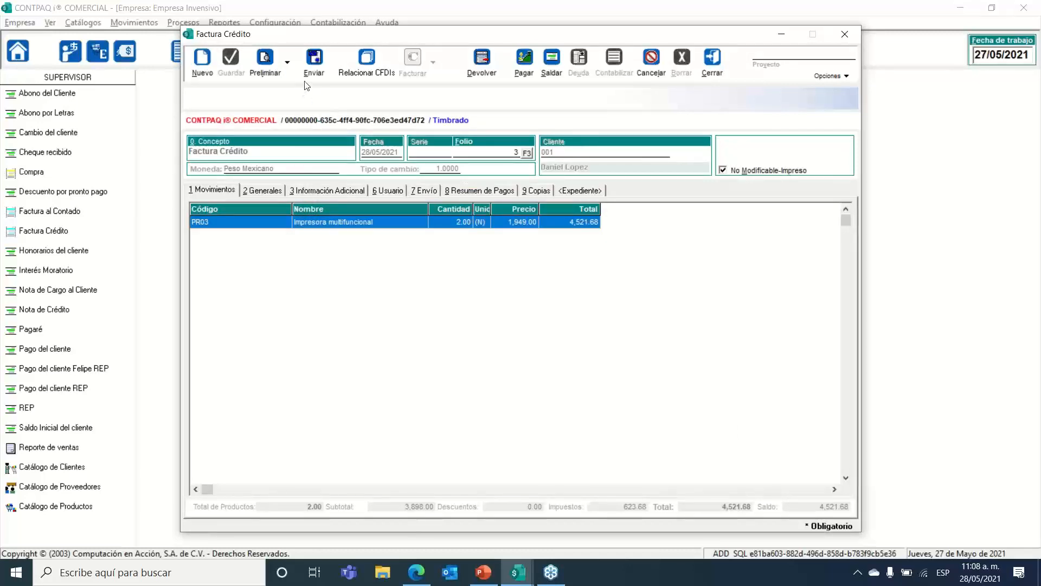
Step: Reopen sending options with Correo delivery, check the Usuario and Contraseña fields, then close
left_click(314, 60)
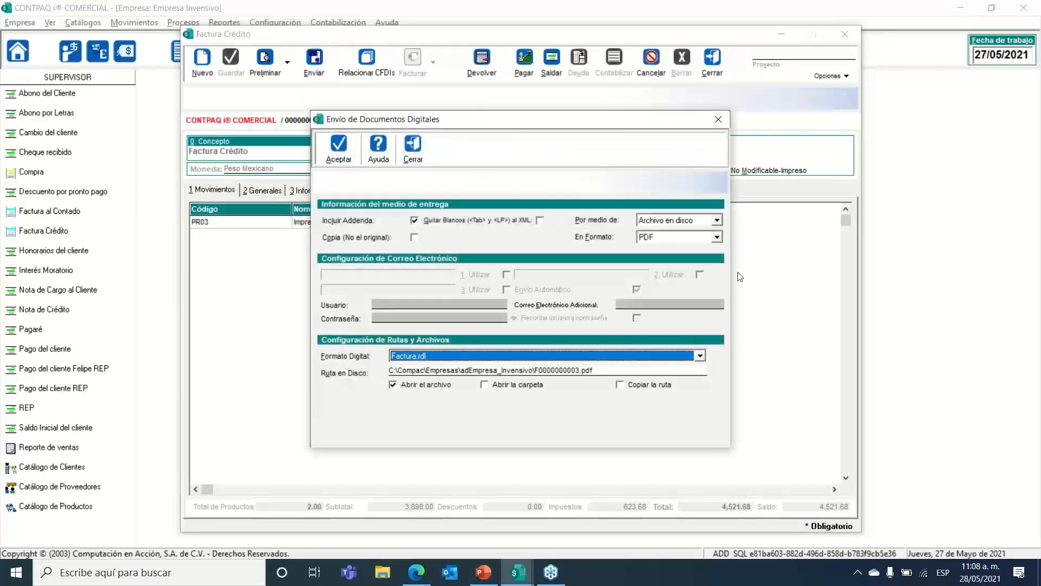
left_click(716, 220)
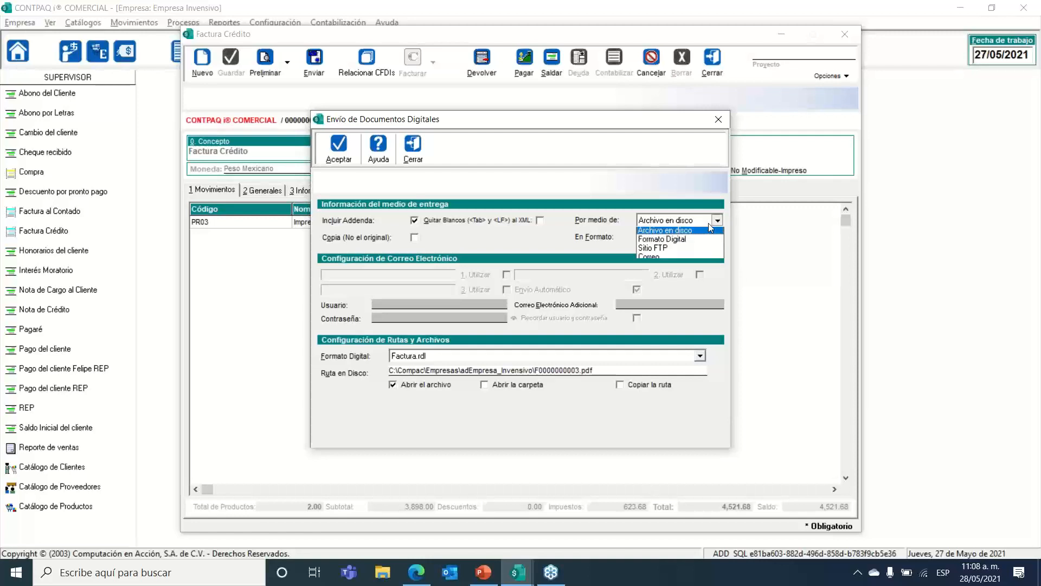
left_click(665, 259)
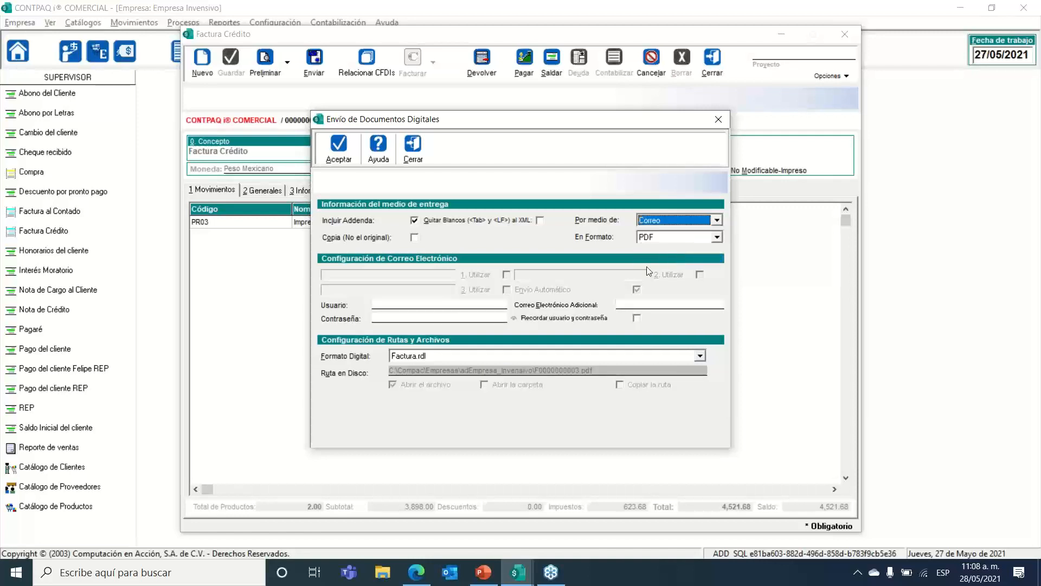
left_click(448, 306)
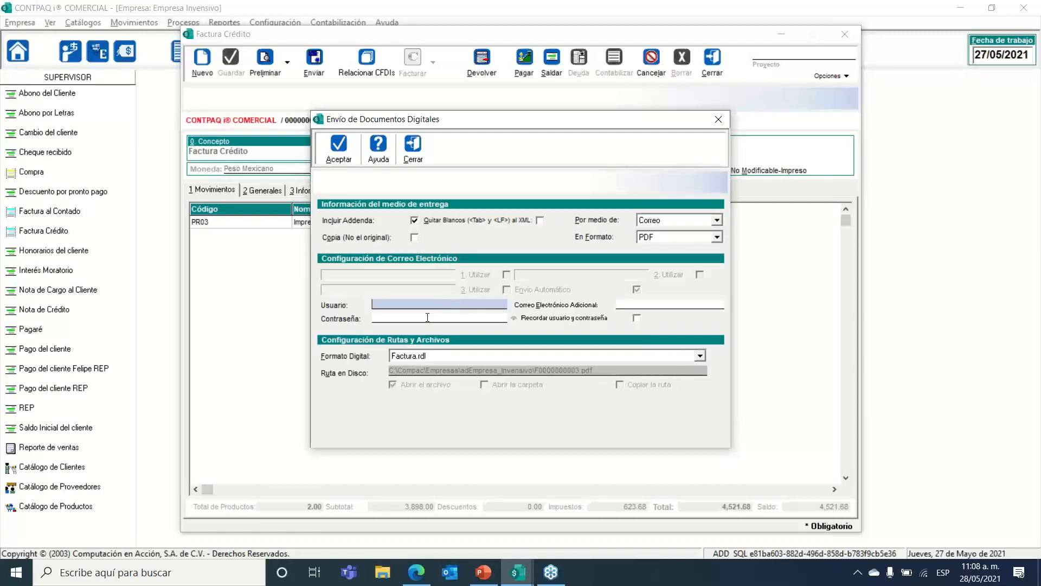
left_click(425, 319)
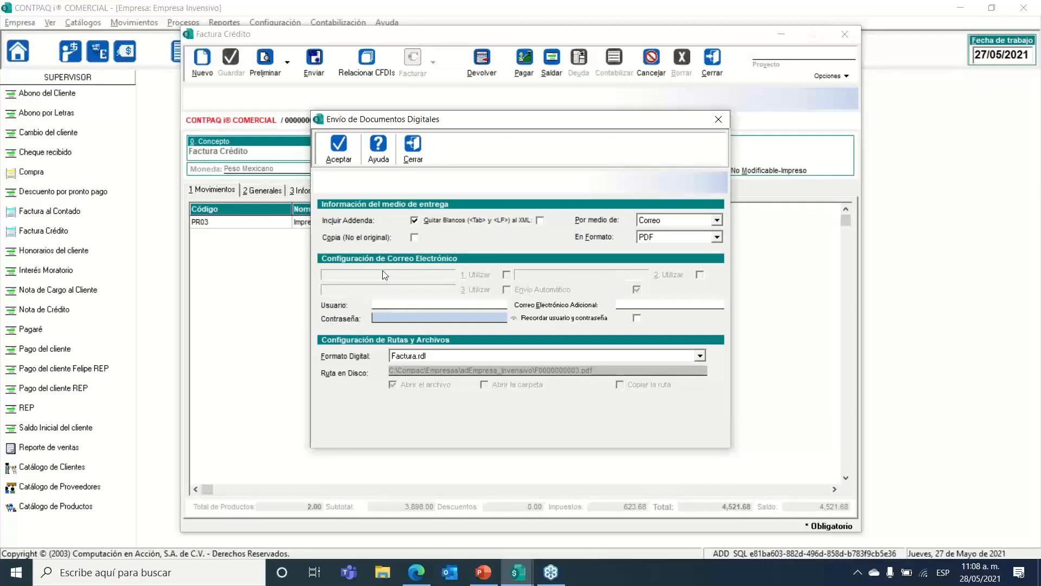
left_click(412, 145)
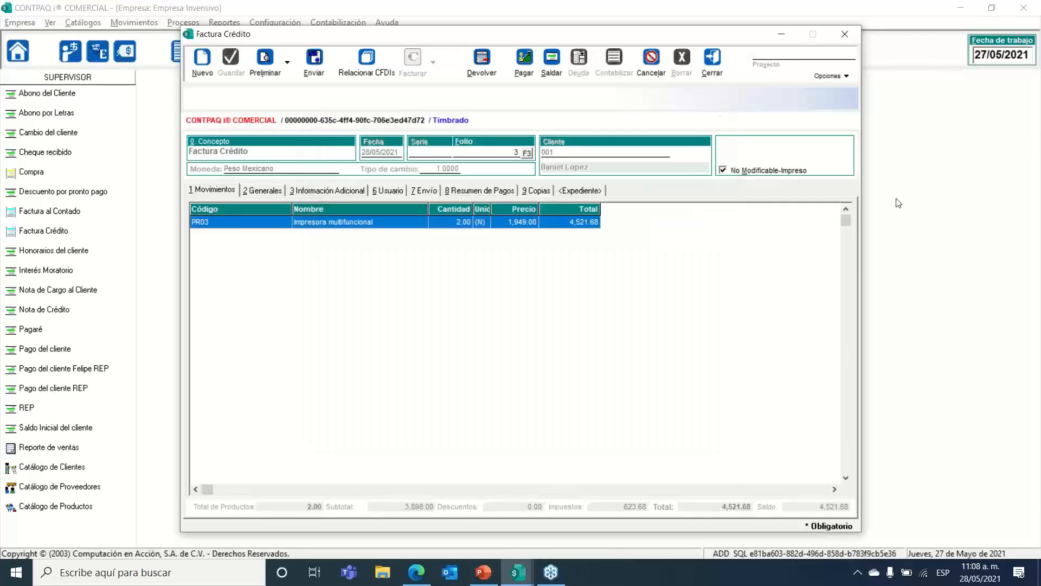
left_click(1025, 234)
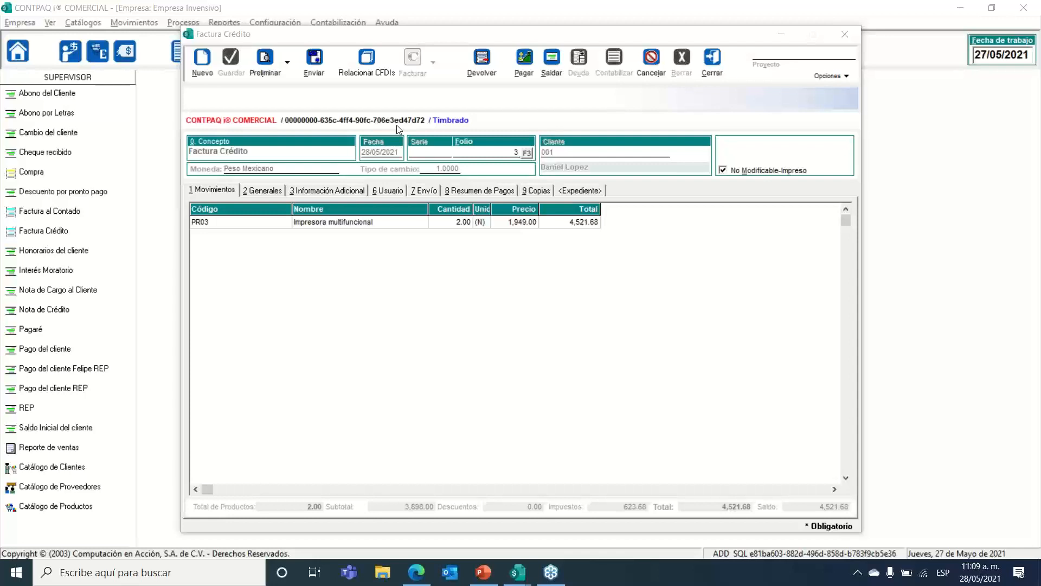
left_click(348, 222)
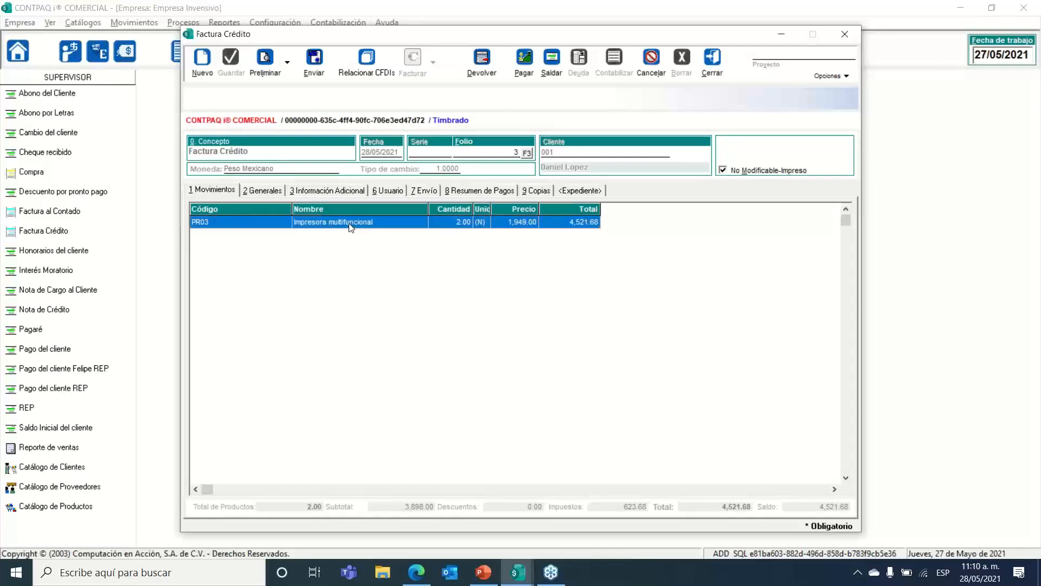
double_click(349, 222)
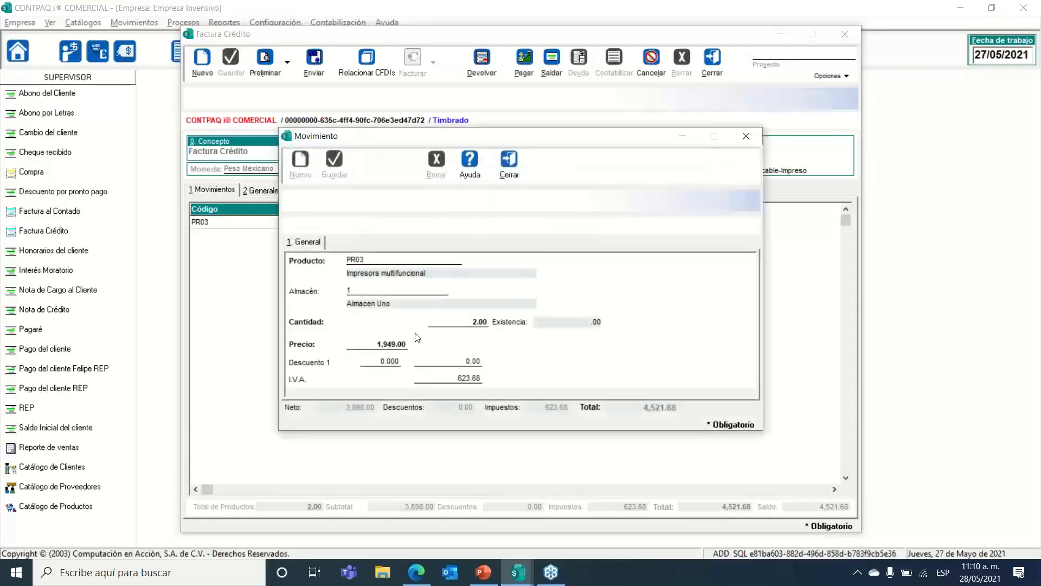
left_click(461, 323)
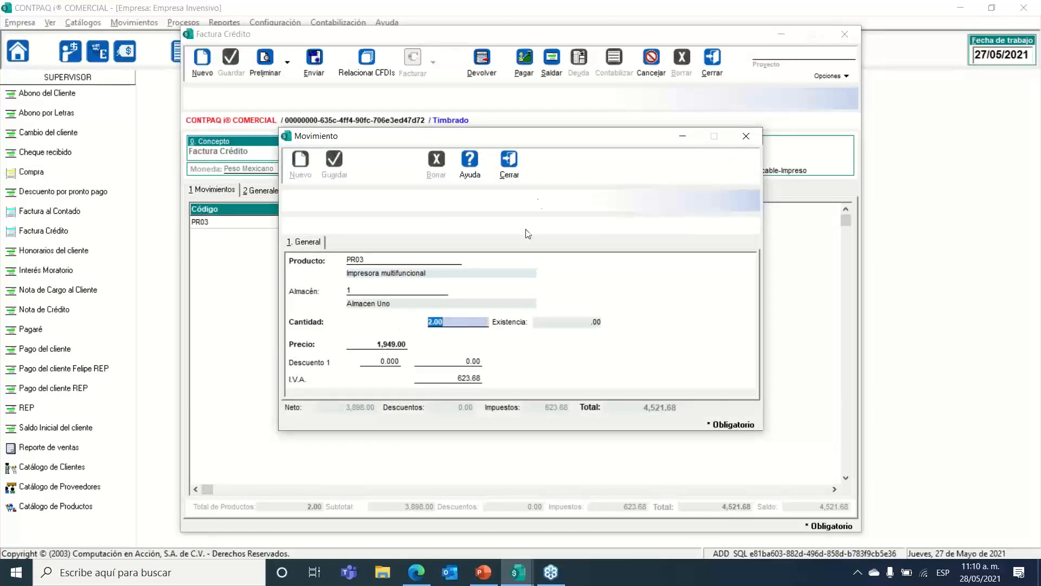
left_click(508, 177)
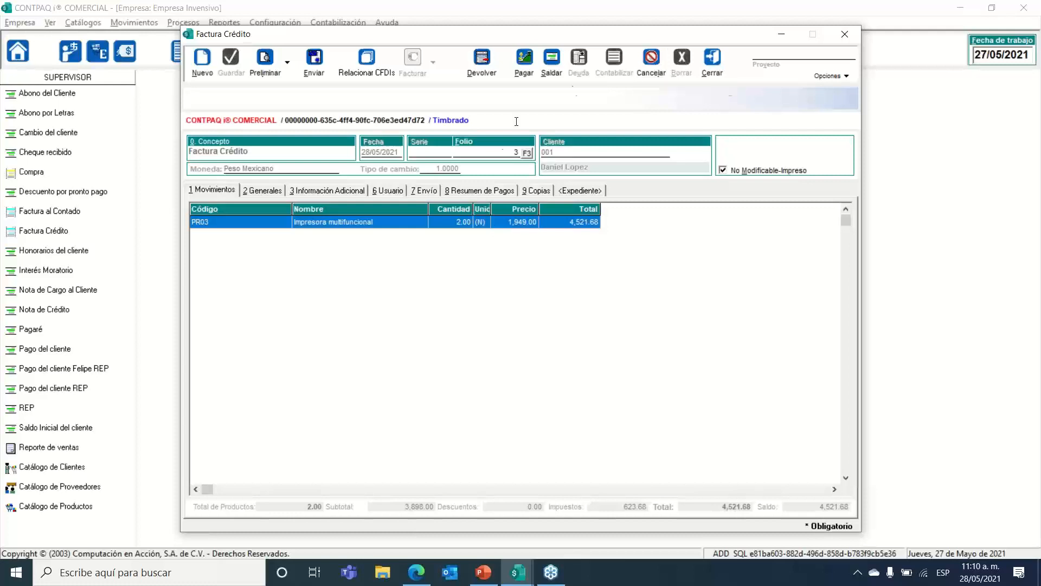
left_click_drag(567, 33, 561, 22)
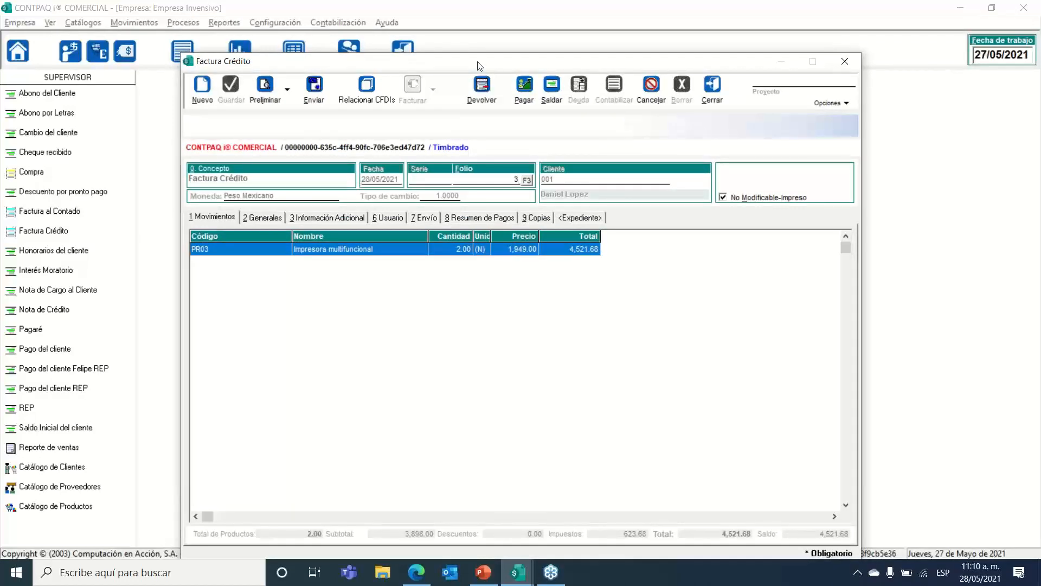
Step: Start cancelling folio 3, back out at the password check, then close the invoice and list
left_click_drag(480, 65, 495, 41)
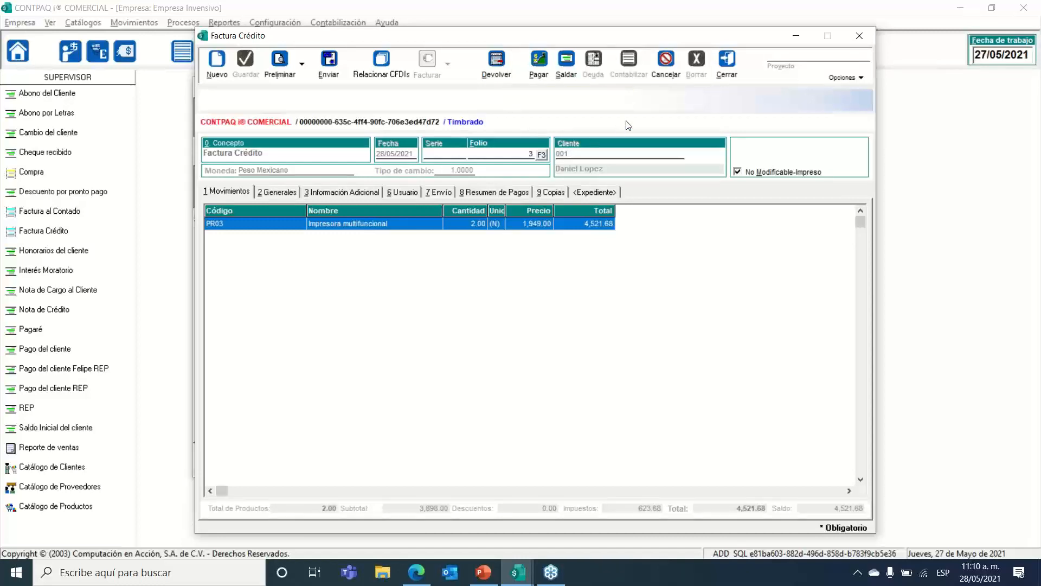
left_click(665, 62)
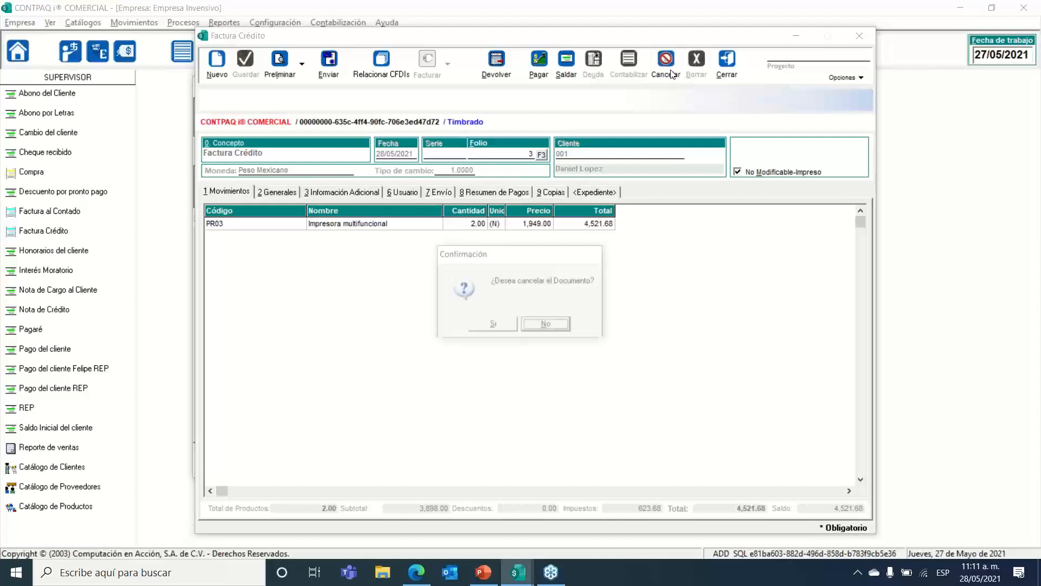
left_click(487, 327)
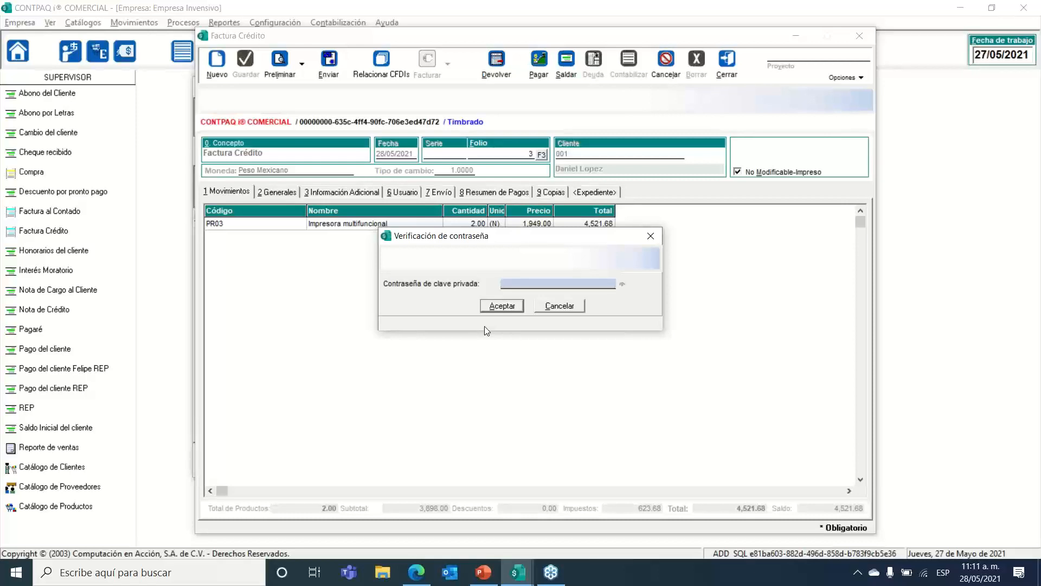
left_click(556, 308)
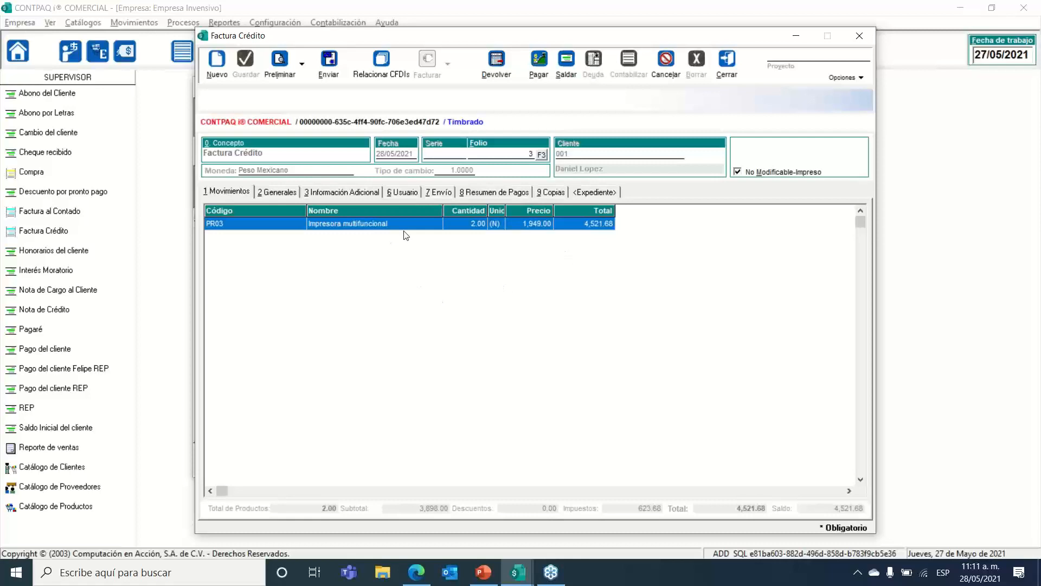
left_click(737, 76)
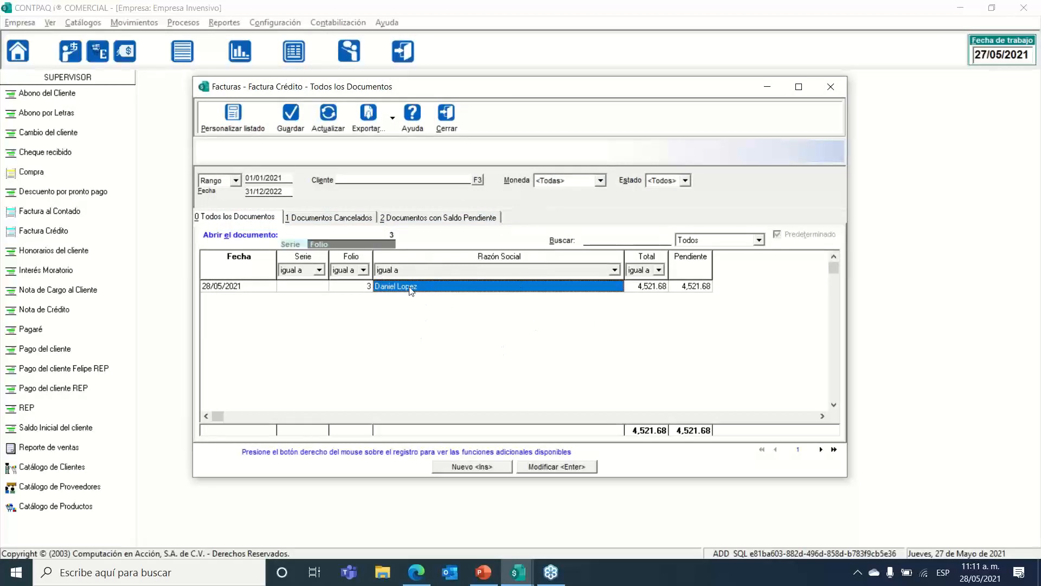
left_click(455, 130)
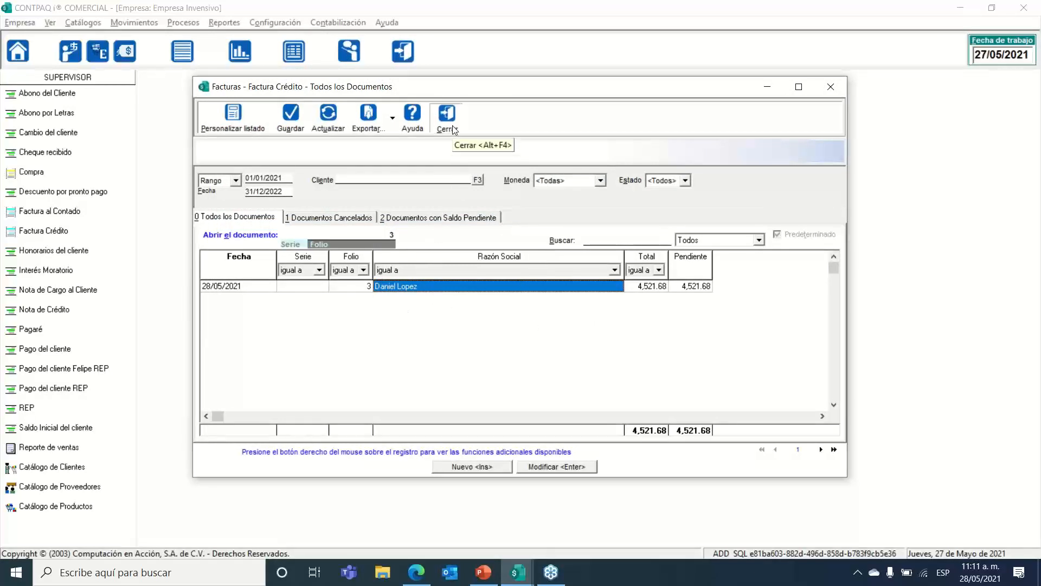
left_click(87, 23)
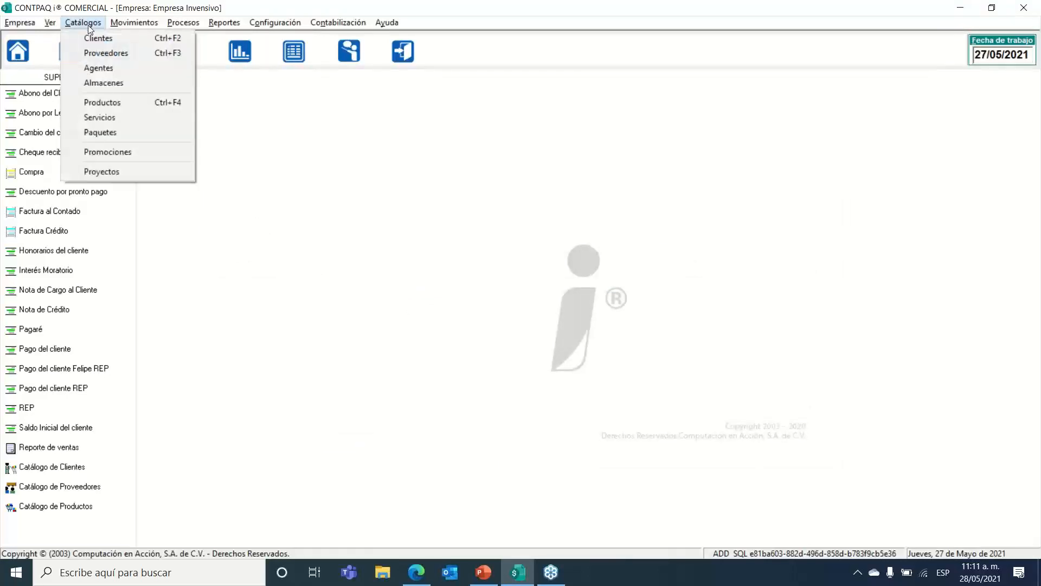
left_click(102, 40)
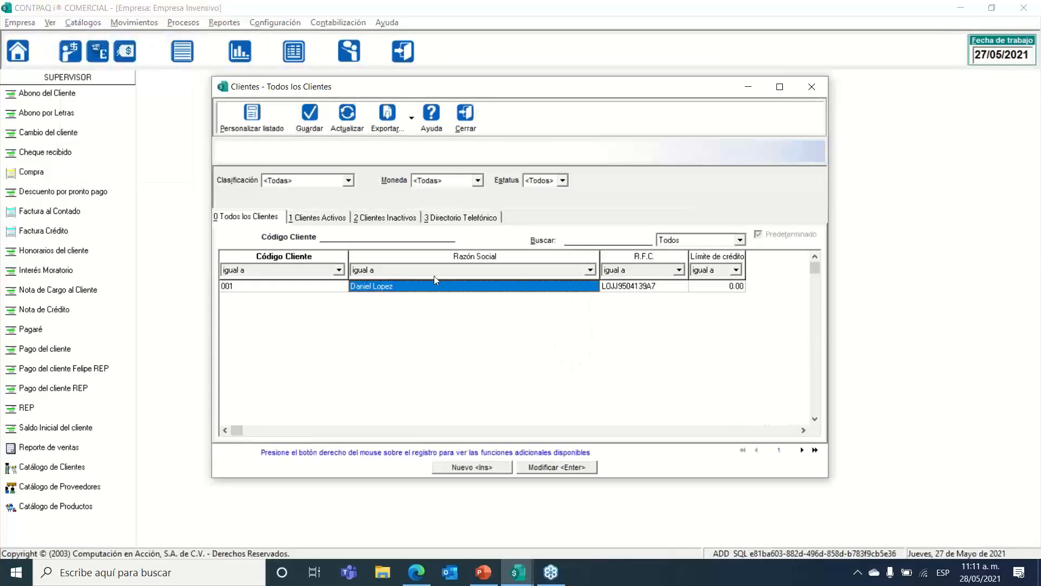
right_click(438, 283)
left_click(451, 291)
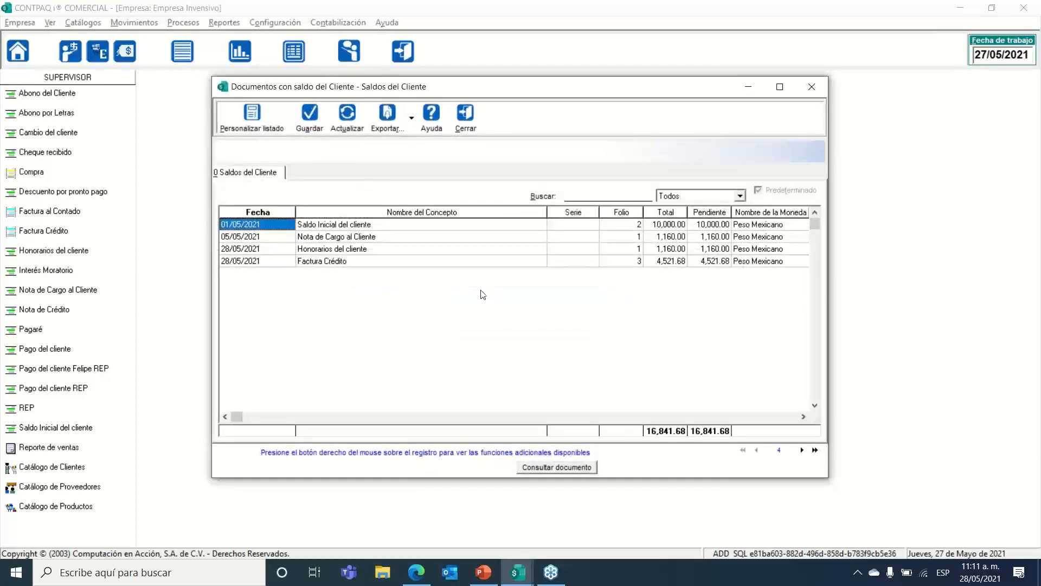
left_click(351, 265)
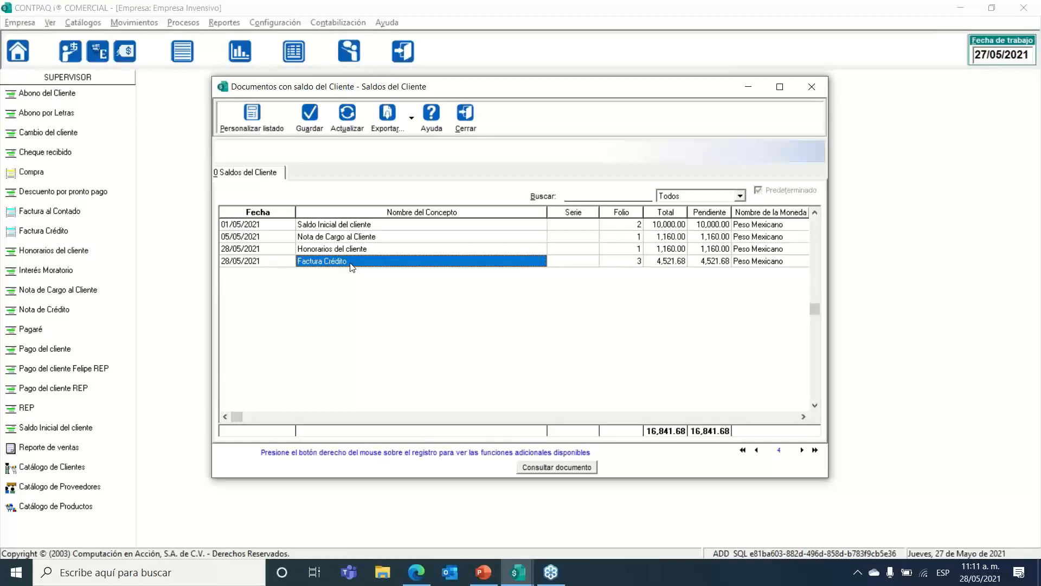
left_click(665, 260)
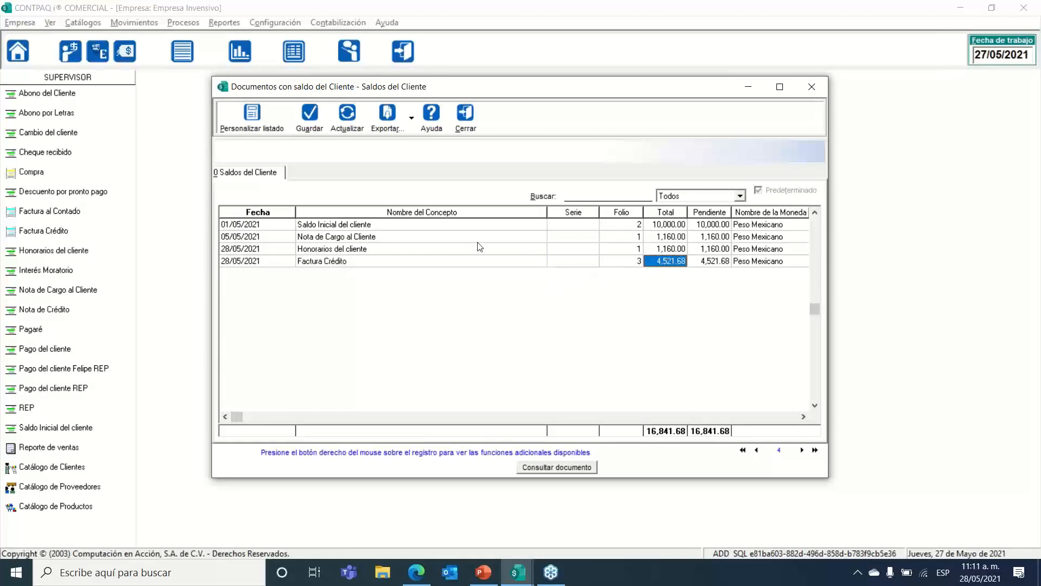
left_click(378, 226)
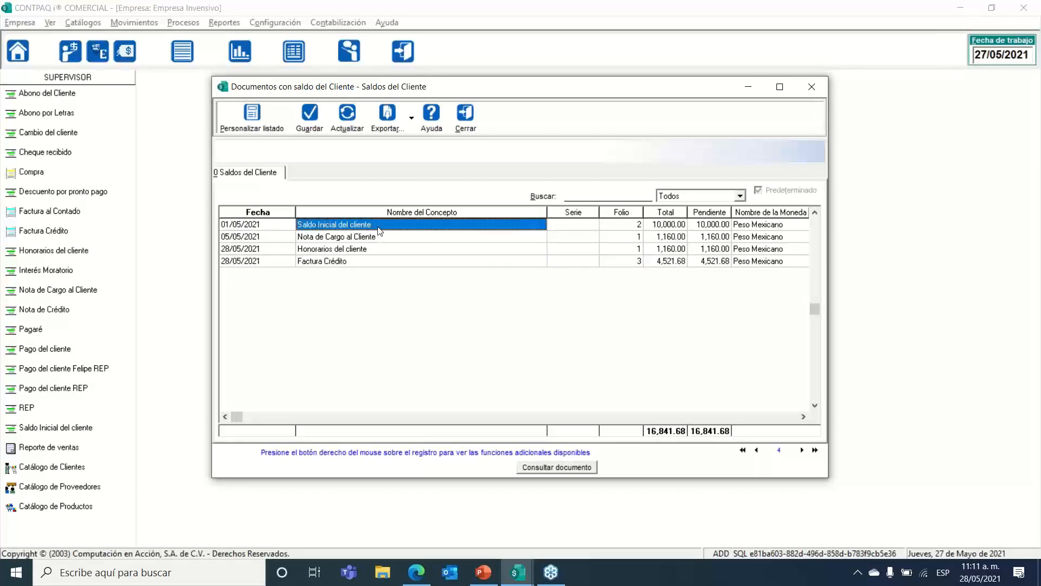
key("Down")
key("Down")
key("Up")
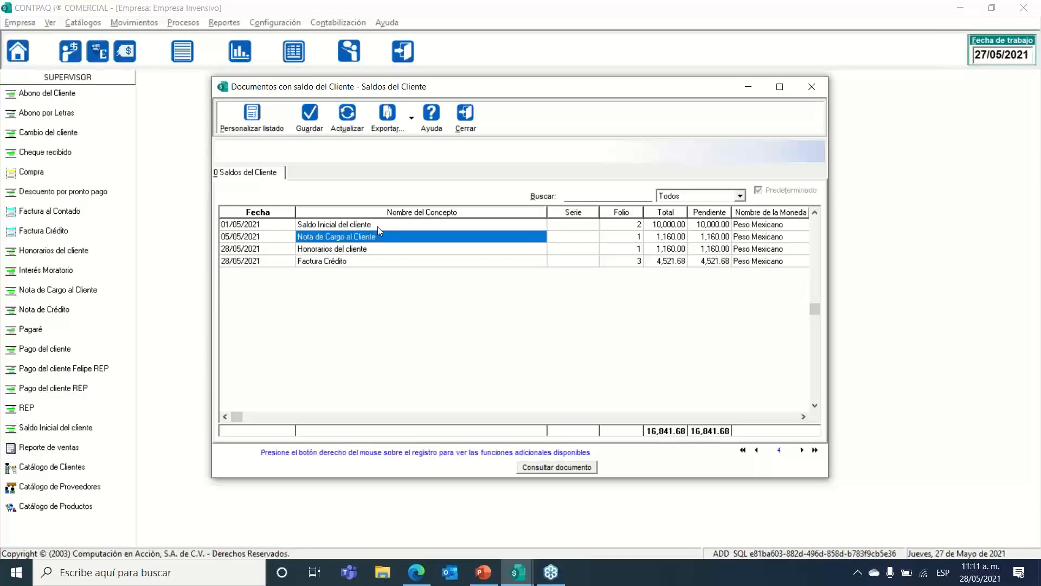
left_click(466, 129)
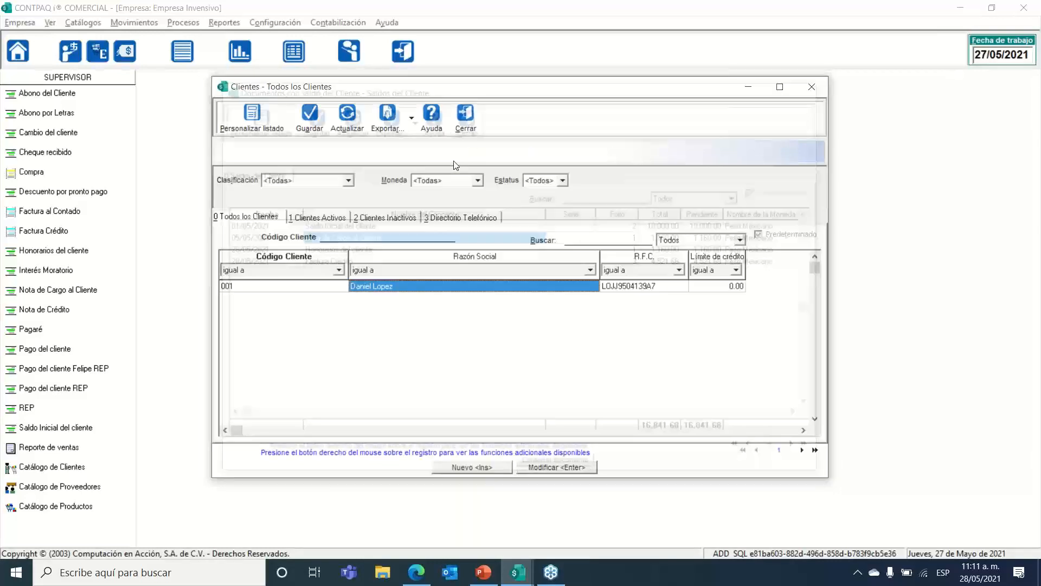
left_click(464, 126)
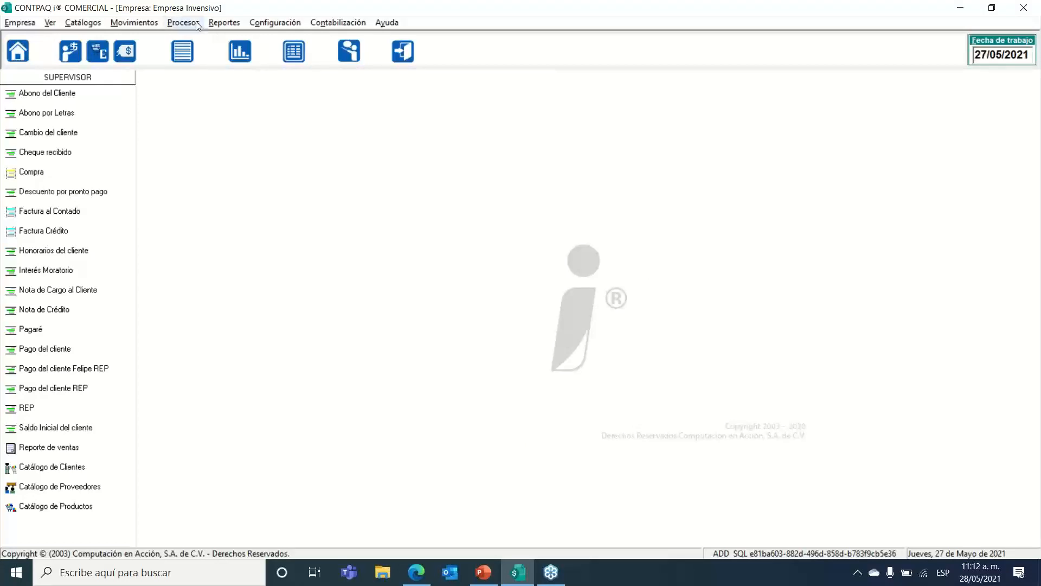
Step: Open the Kárdex global y por almacén report from Reportes > Kárdex
left_click(231, 23)
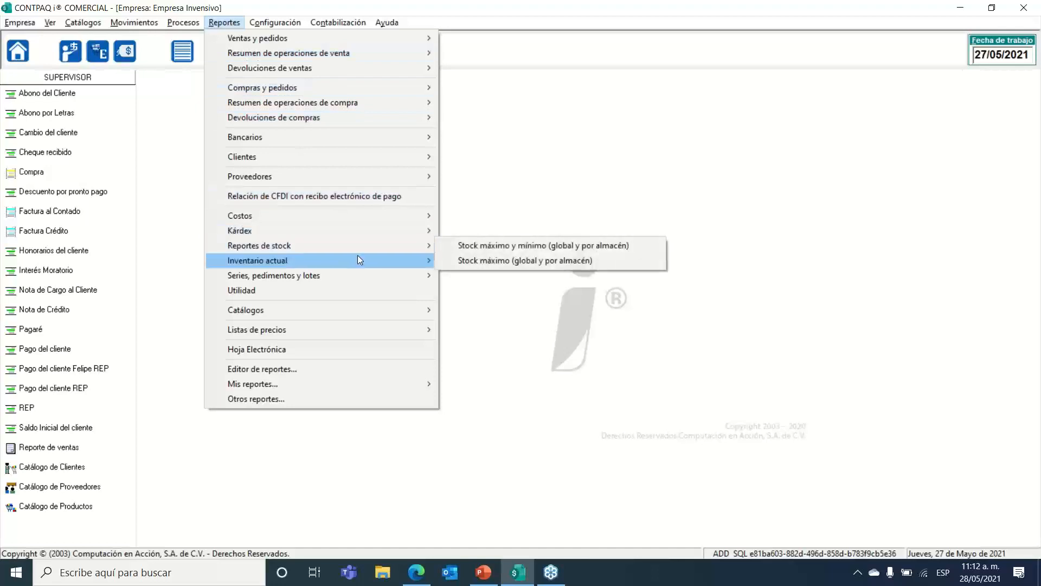
mouse_move(356, 256)
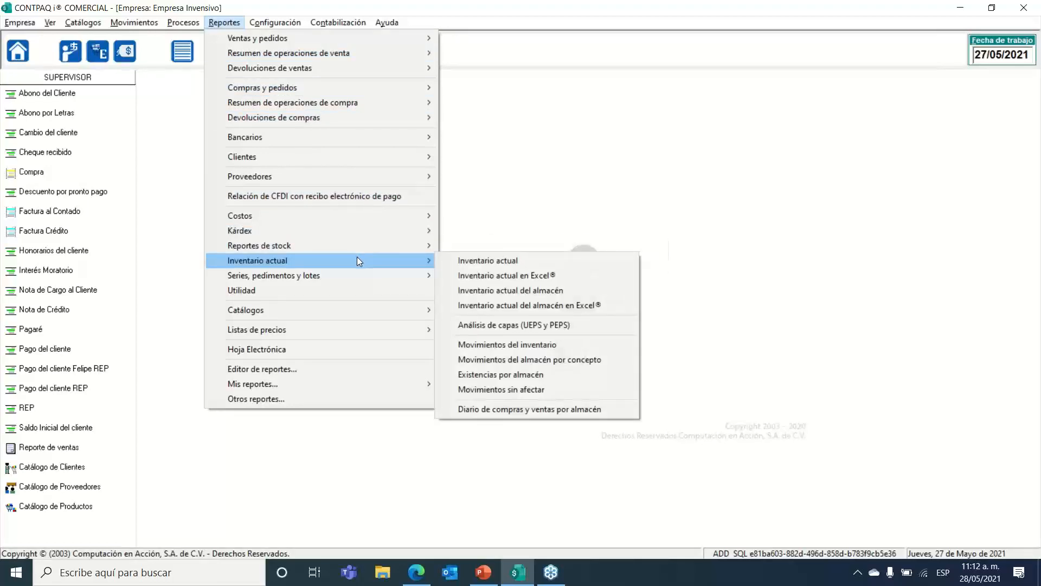
mouse_move(354, 230)
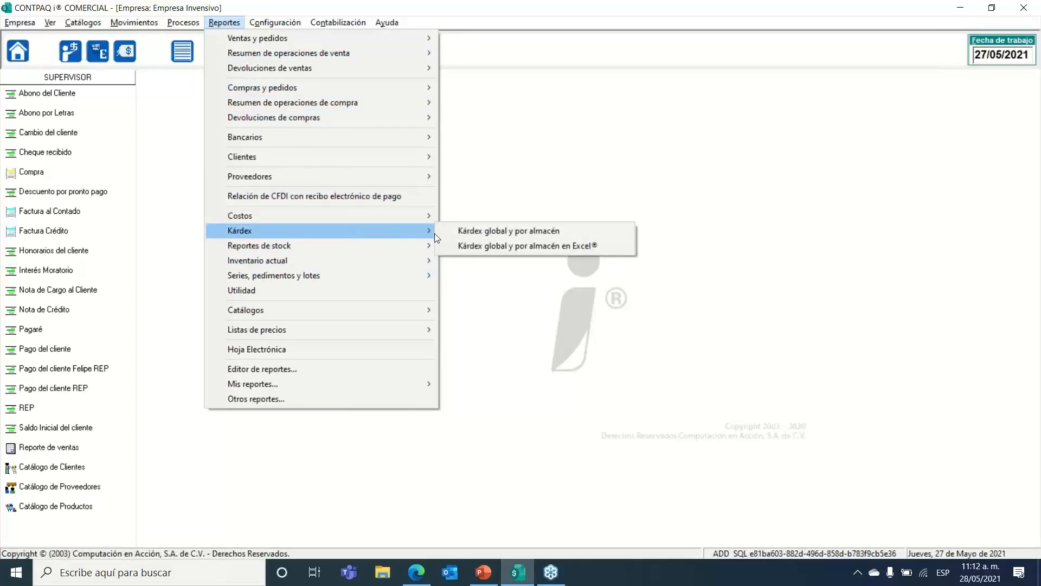
left_click(452, 231)
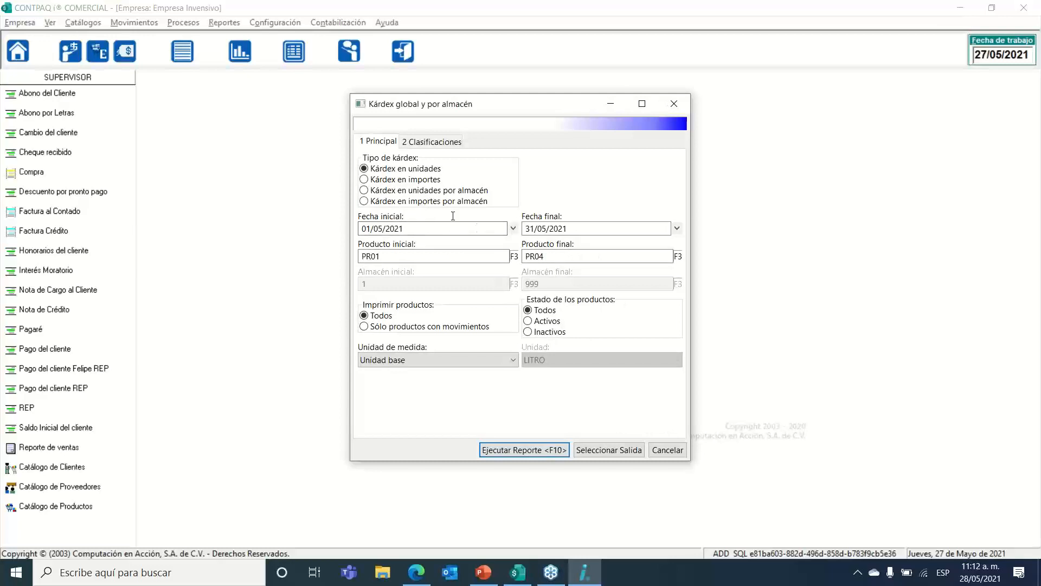
Step: Set both starting and ending product to PR03 and run the report
left_click(514, 256)
left_click(514, 256)
left_click(515, 257)
double_click(489, 324)
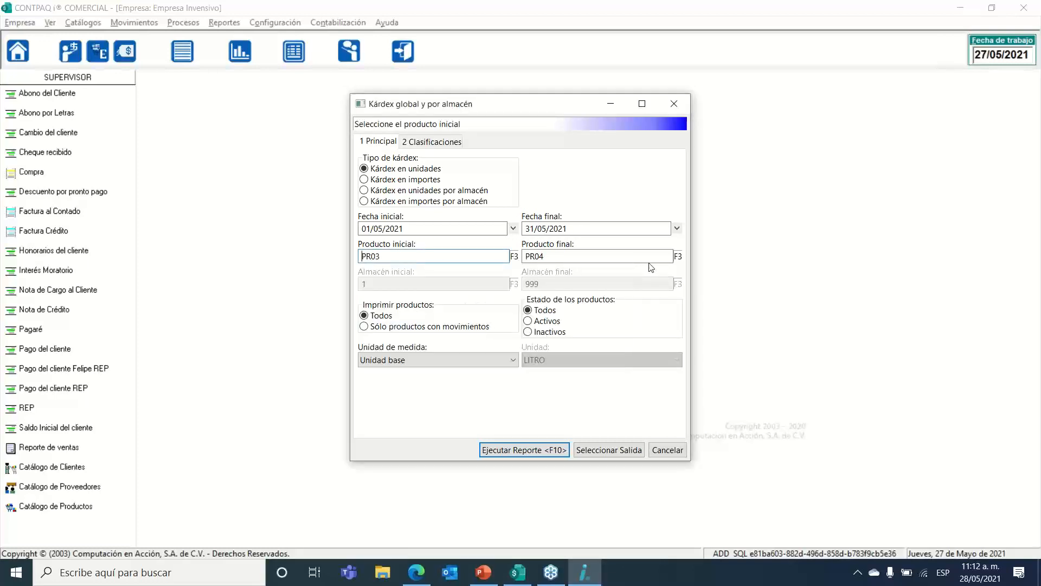
left_click(678, 256)
double_click(594, 324)
left_click(524, 450)
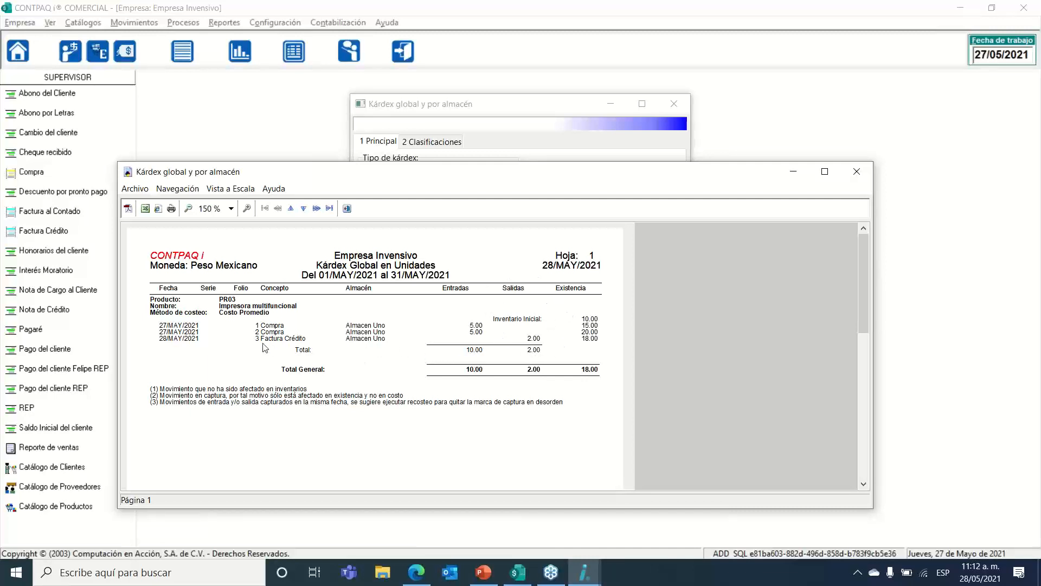
Step: Close PR03's Kárdex preview and the Kárdex global y por almacén settings dialog
left_click(348, 209)
left_click(684, 109)
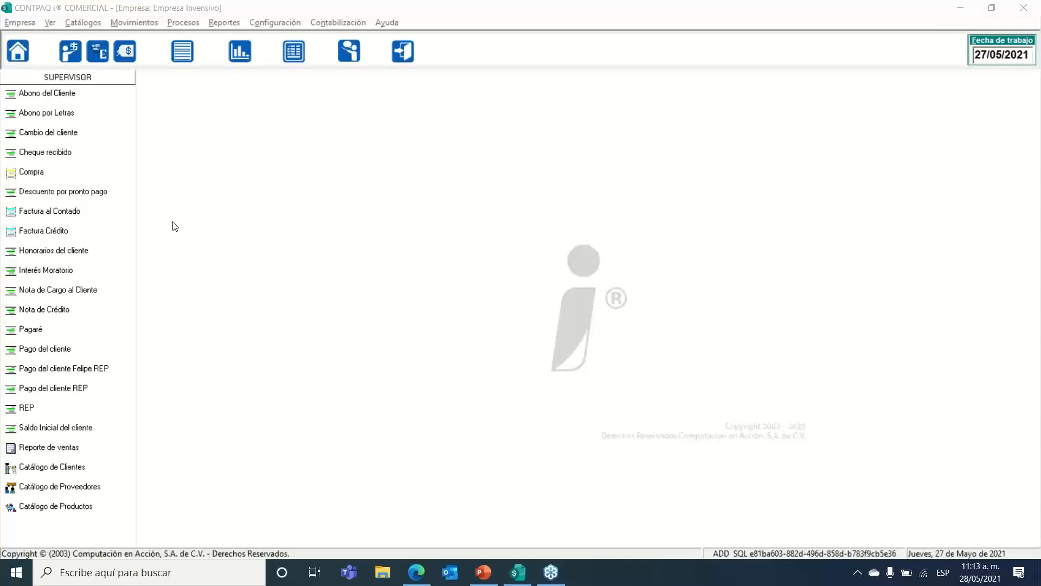
Step: Reopen credit invoice folio 3 from the Factura Crédito list and choose Opciones > Enviar por e-mail
left_click(140, 24)
mouse_move(167, 58)
mouse_move(326, 60)
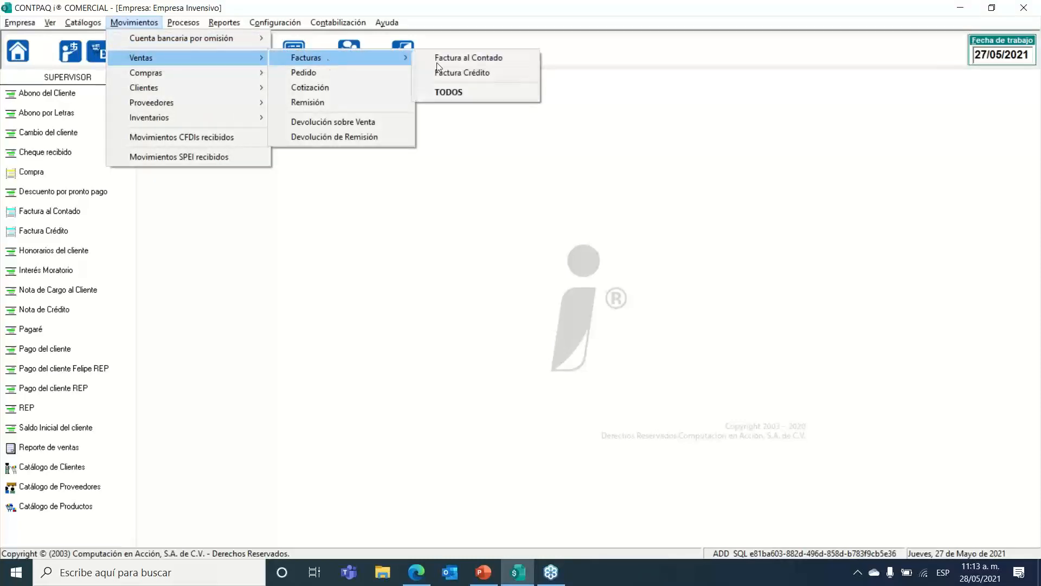
left_click(457, 70)
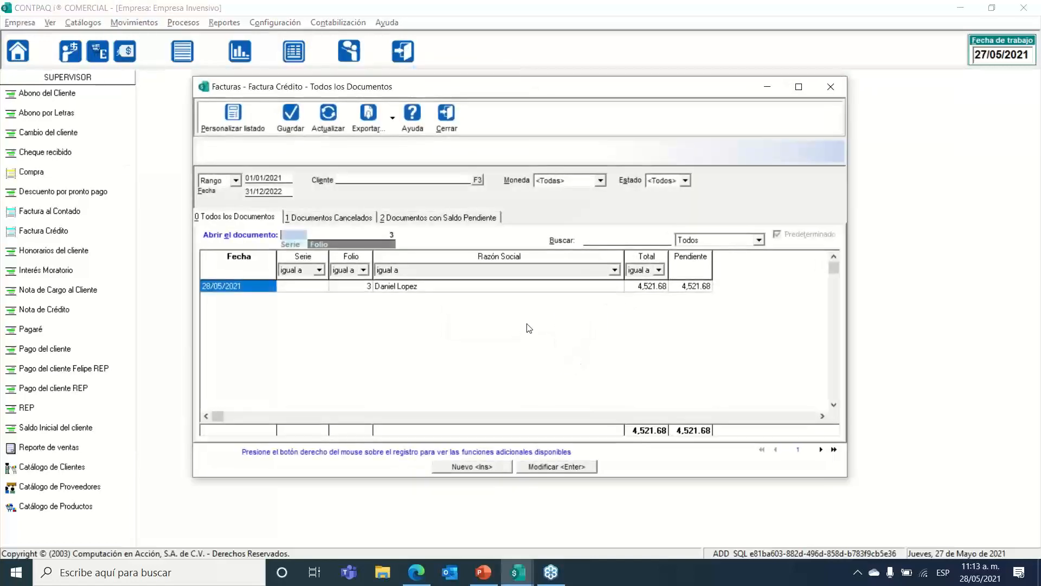
double_click(502, 285)
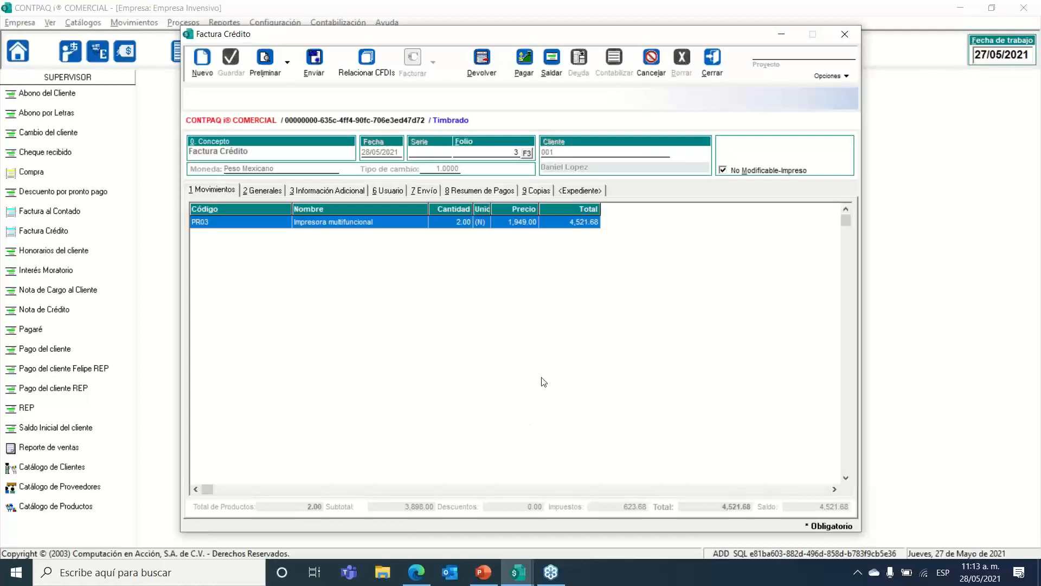
left_click(823, 79)
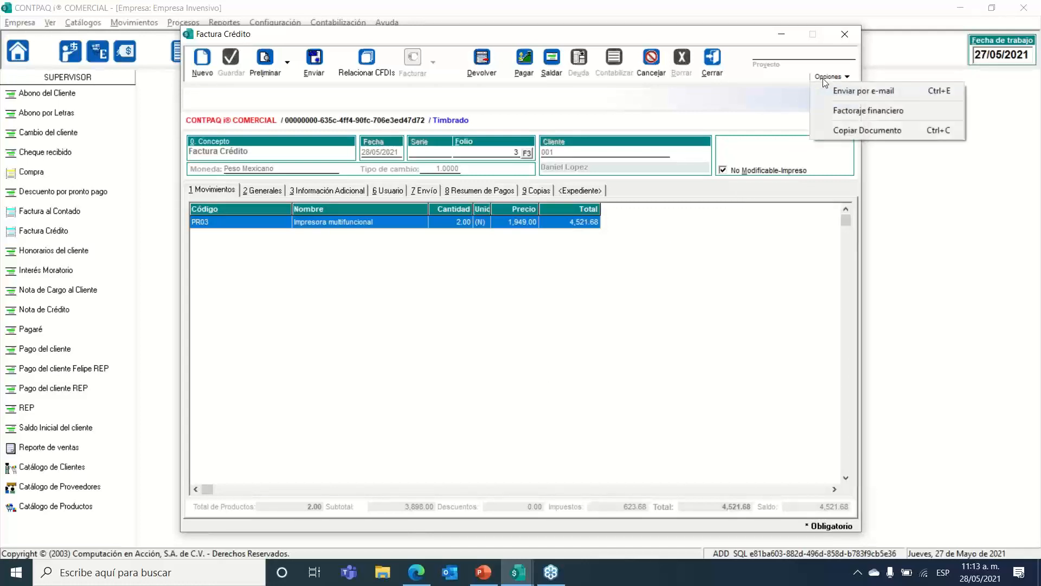
left_click(886, 91)
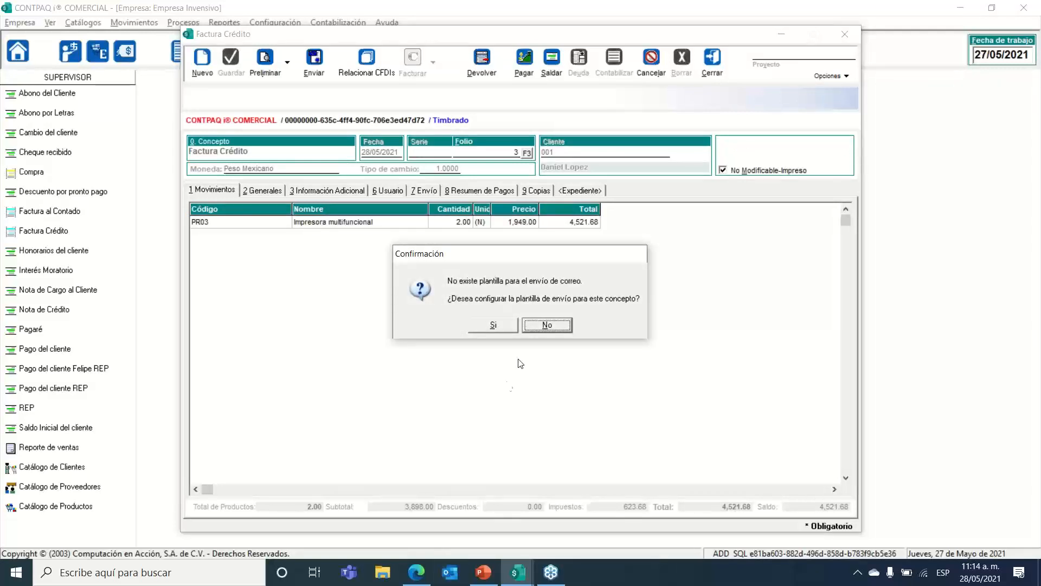
Step: Decline creating an e-mail template, glance at Outlook, and dismiss the invoice's extra options
left_click(544, 324)
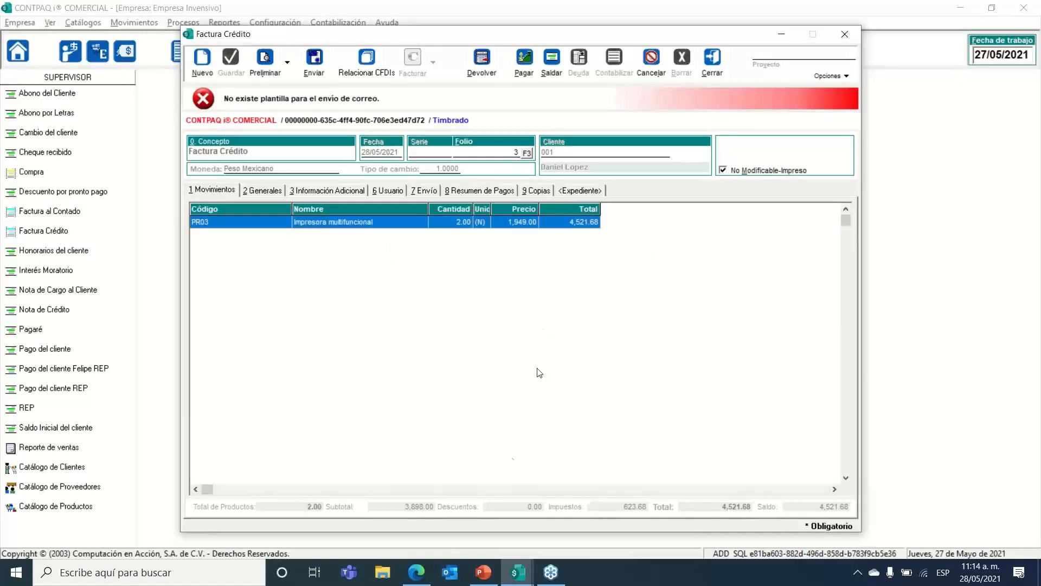
left_click(451, 575)
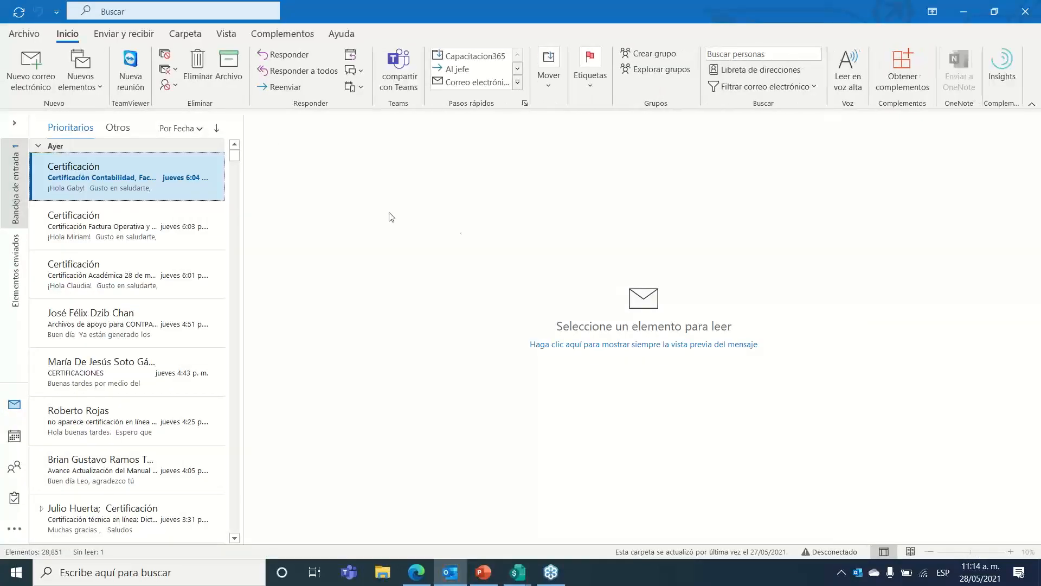
left_click(1023, 11)
left_click(829, 75)
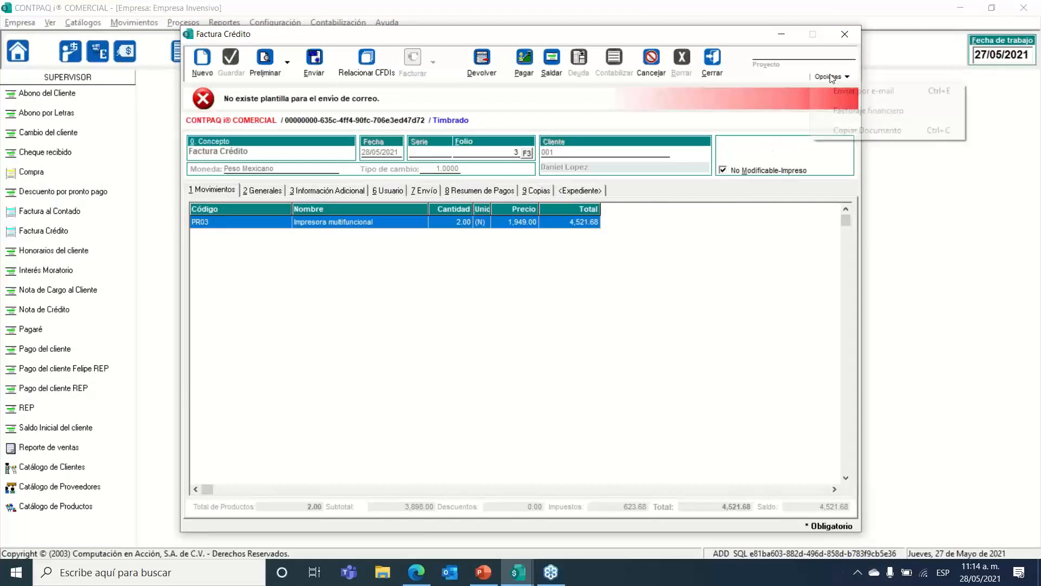
left_click(575, 301)
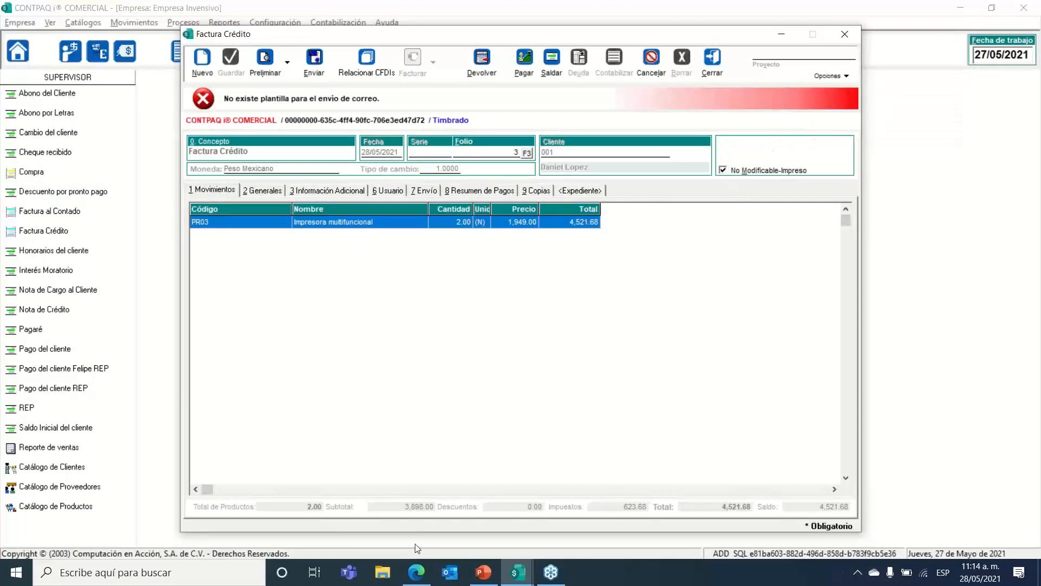
Step: Set the Enviar delivery method to Correo, close without sending, then close folio 3 and its list
left_click(318, 64)
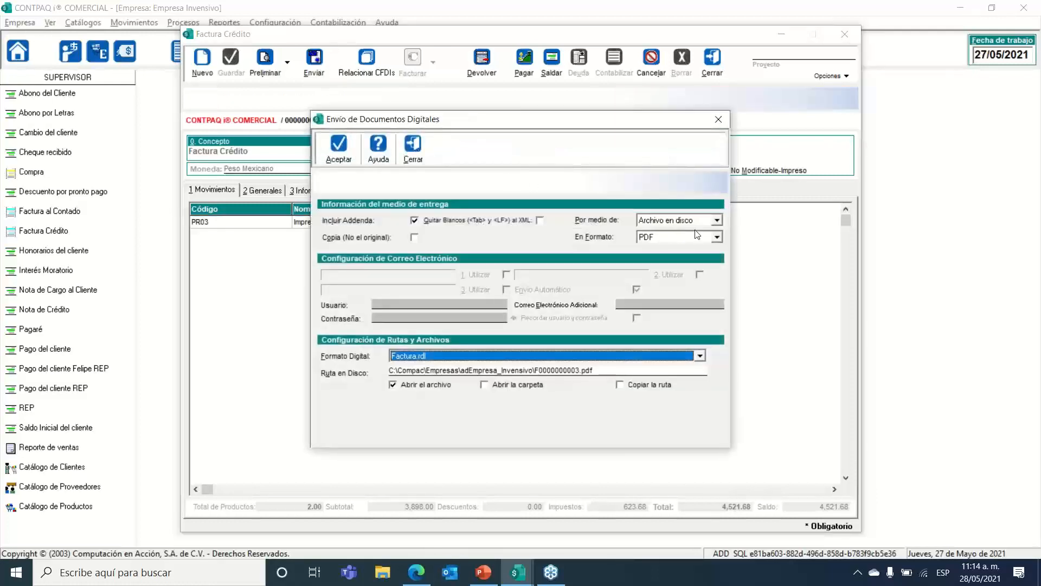
left_click(699, 221)
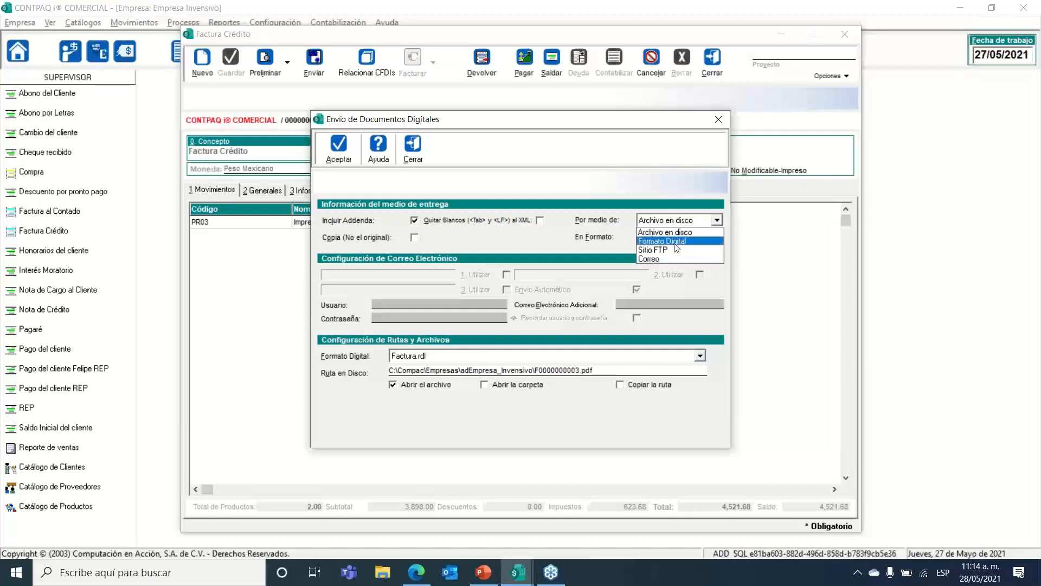
left_click(670, 259)
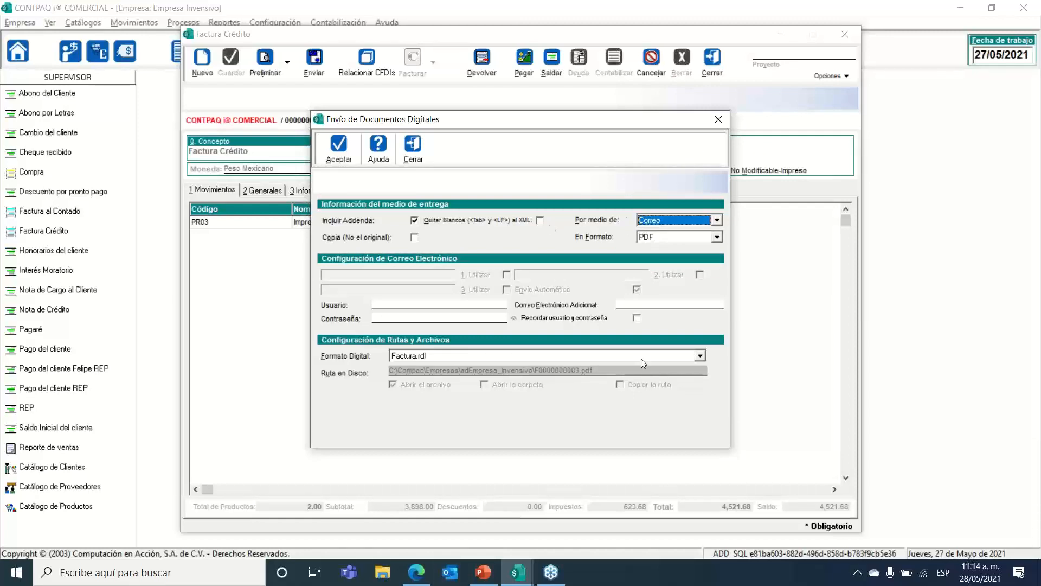
left_click(413, 146)
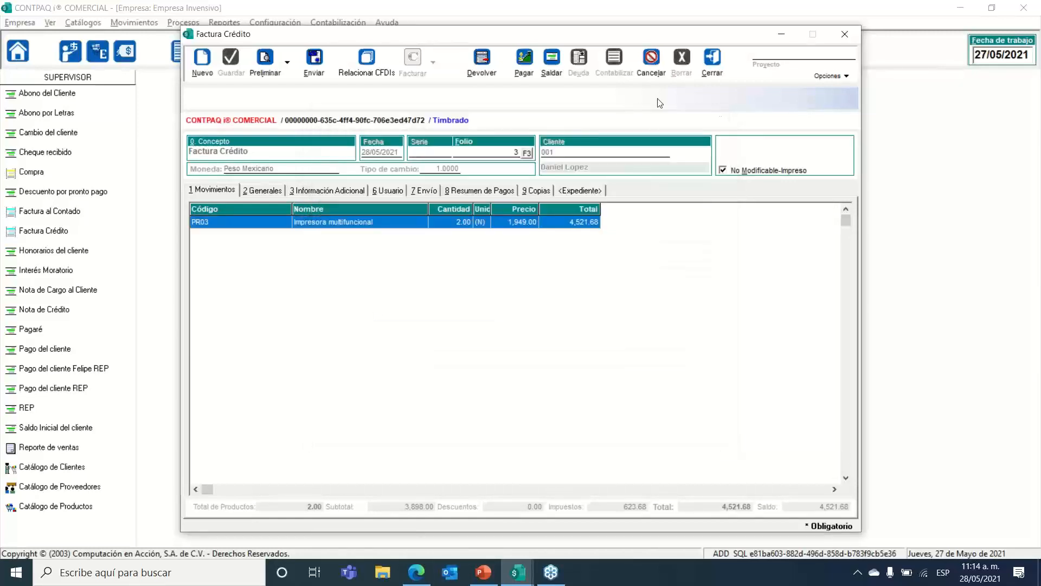
left_click(721, 65)
left_click(450, 127)
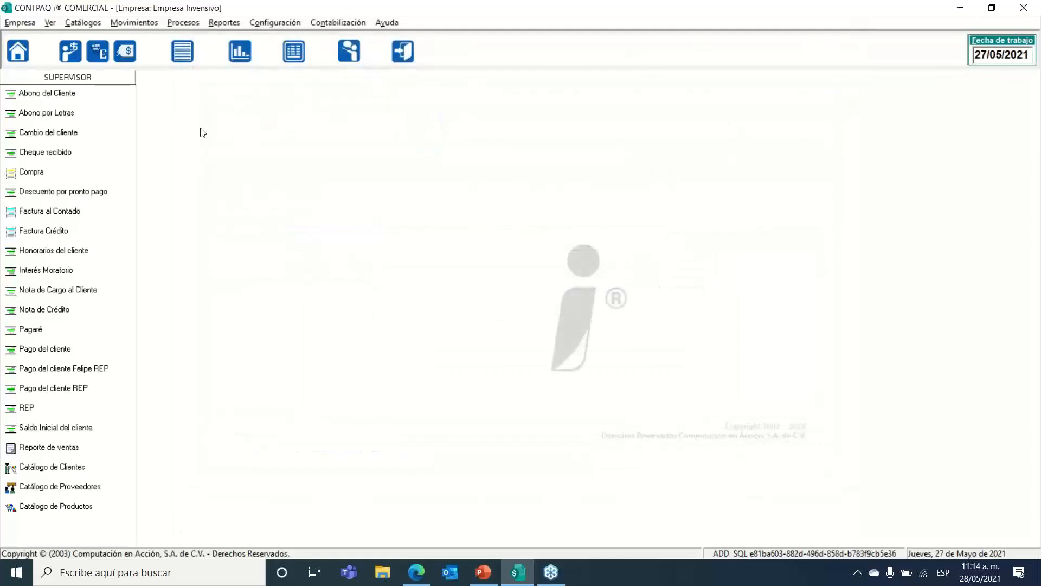
left_click(18, 23)
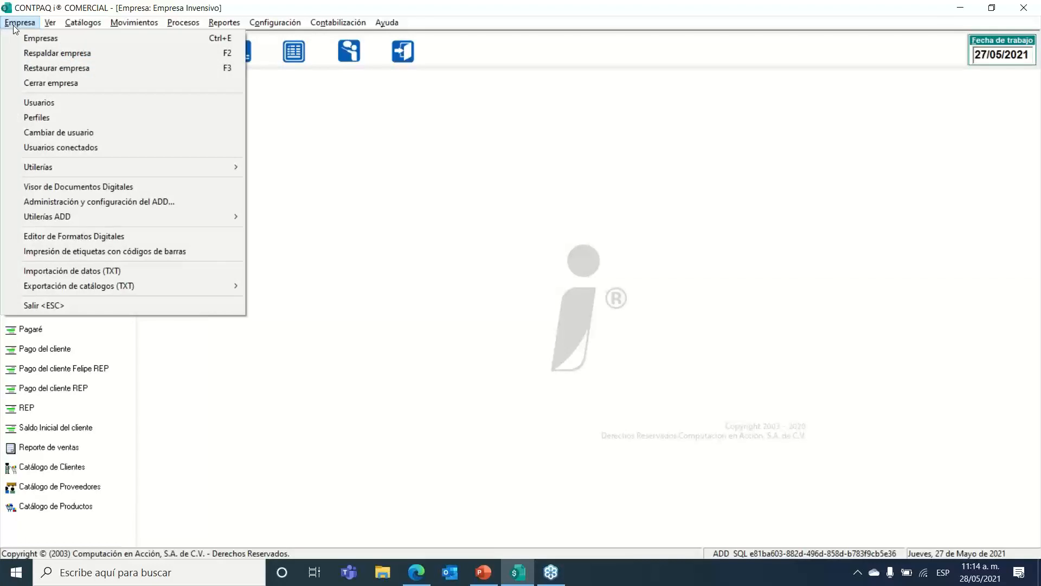
left_click(131, 201)
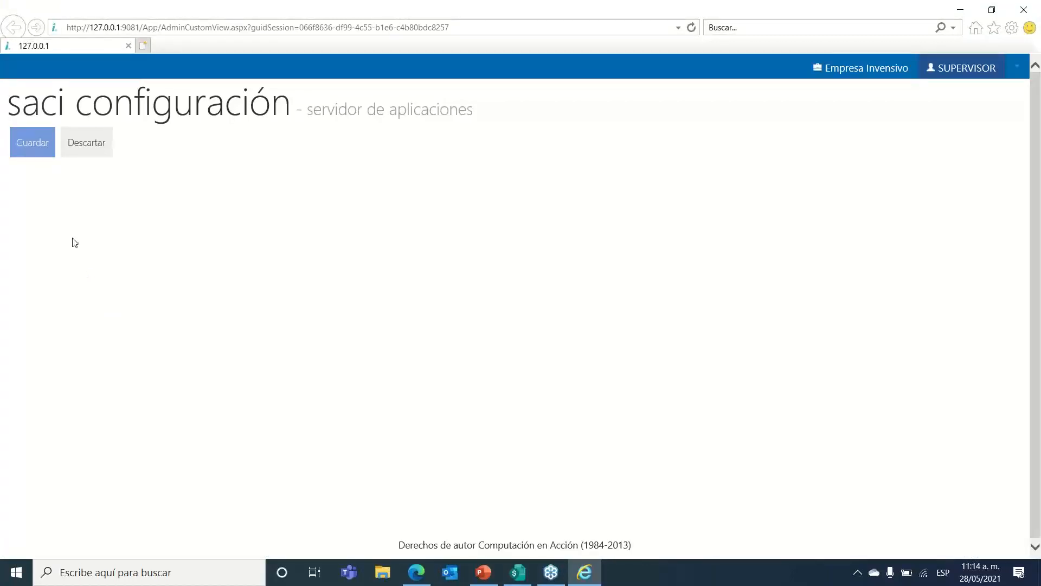
left_click(68, 276)
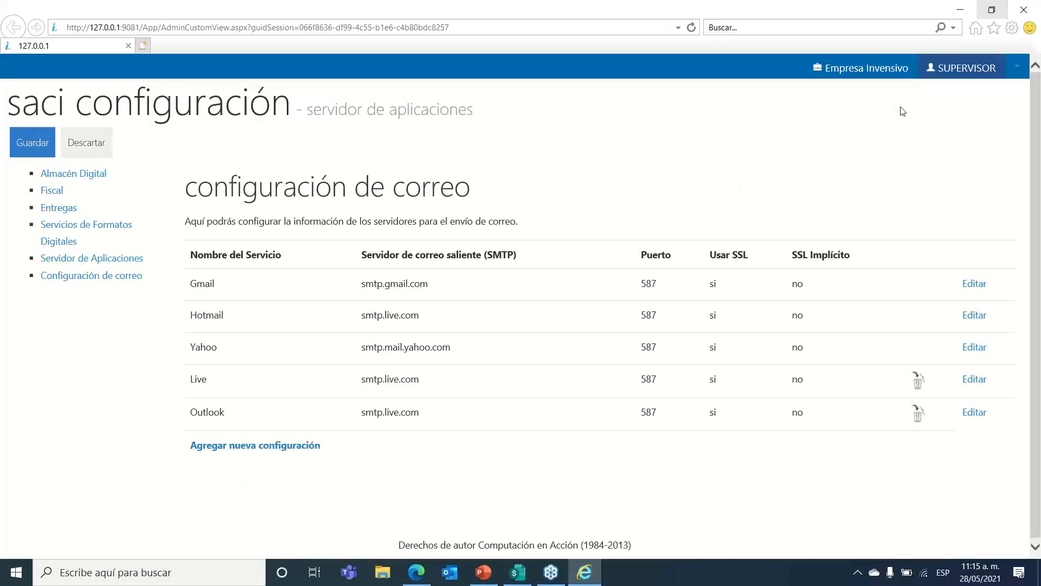
left_click(1023, 10)
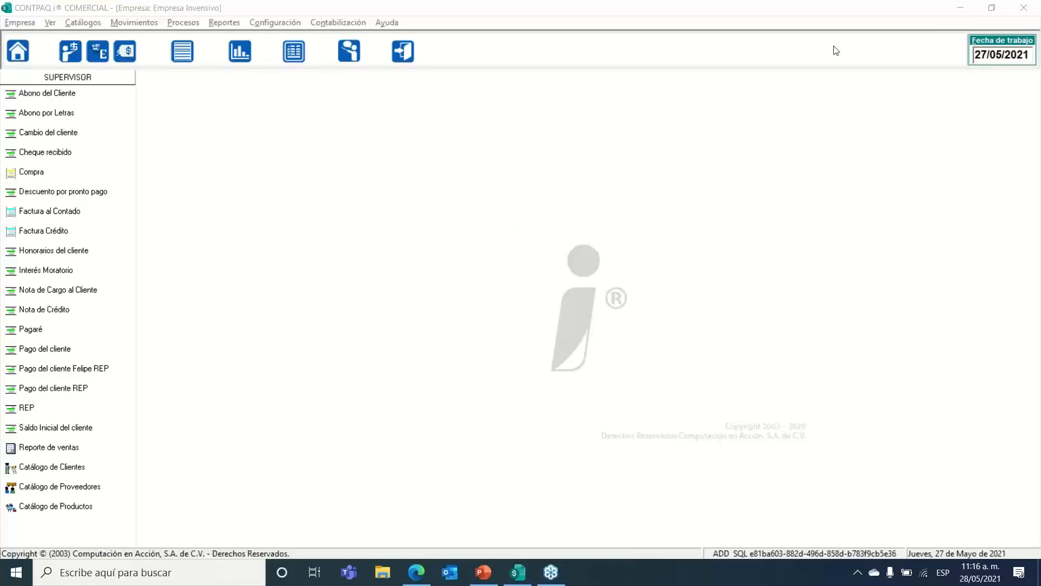
left_click(116, 24)
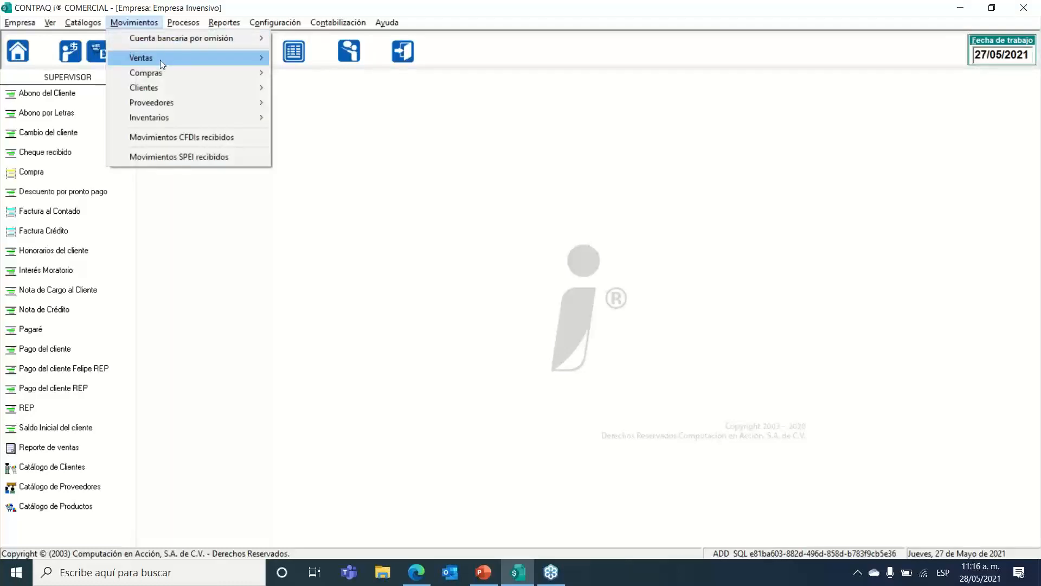
mouse_move(221, 60)
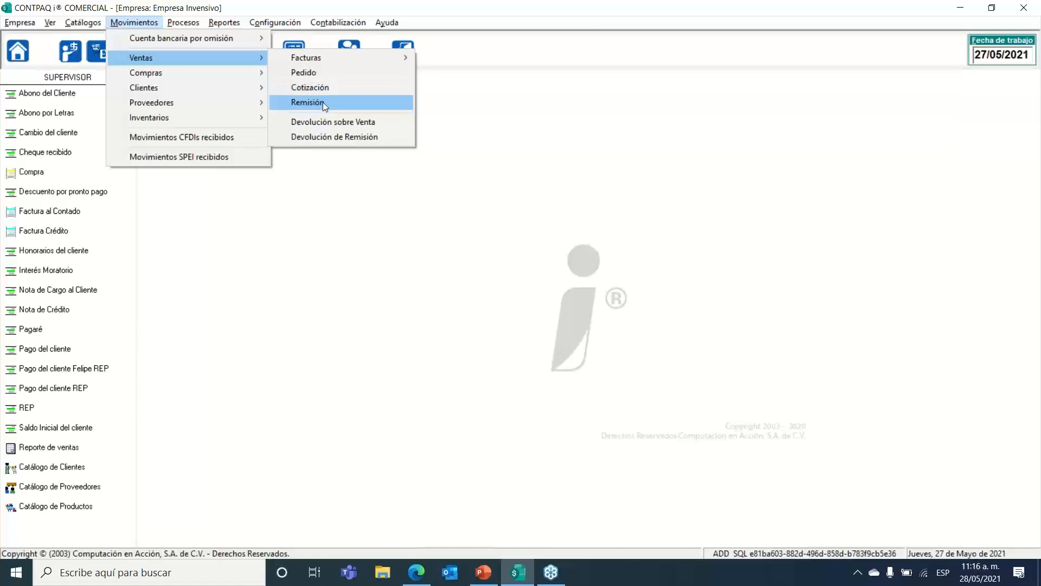
mouse_move(321, 57)
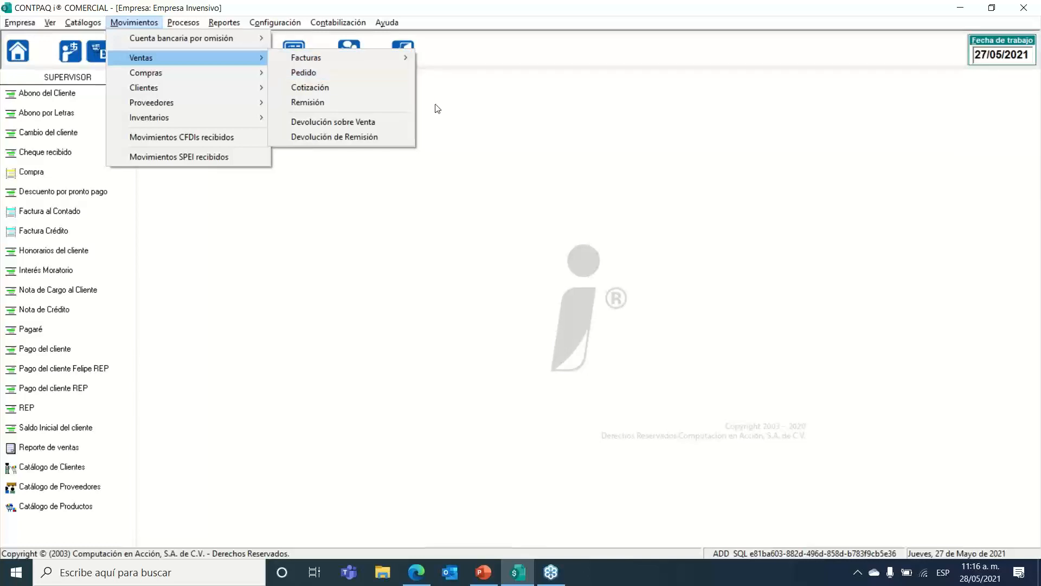
left_click(469, 186)
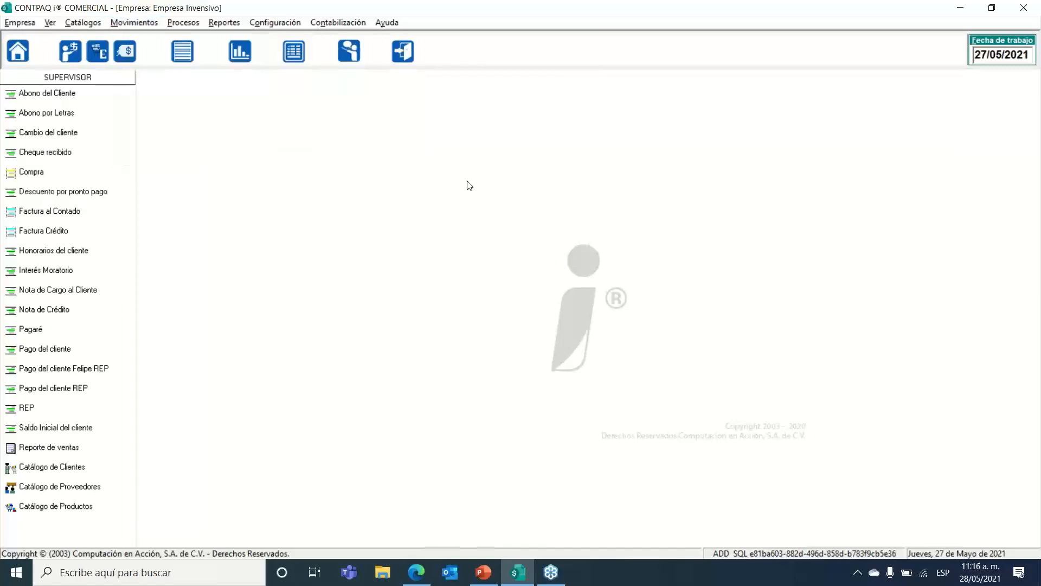
left_click(126, 25)
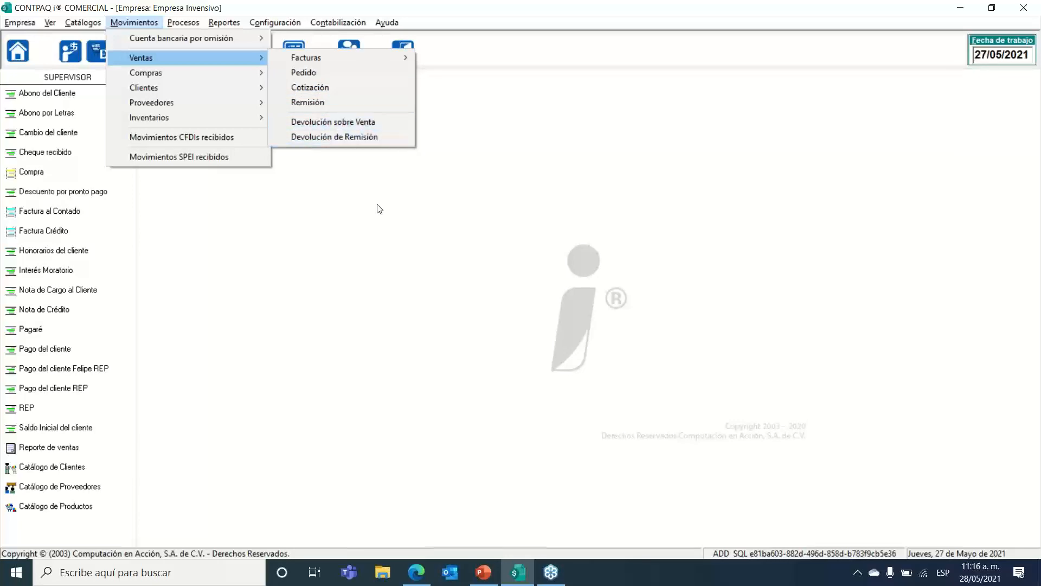
left_click(412, 330)
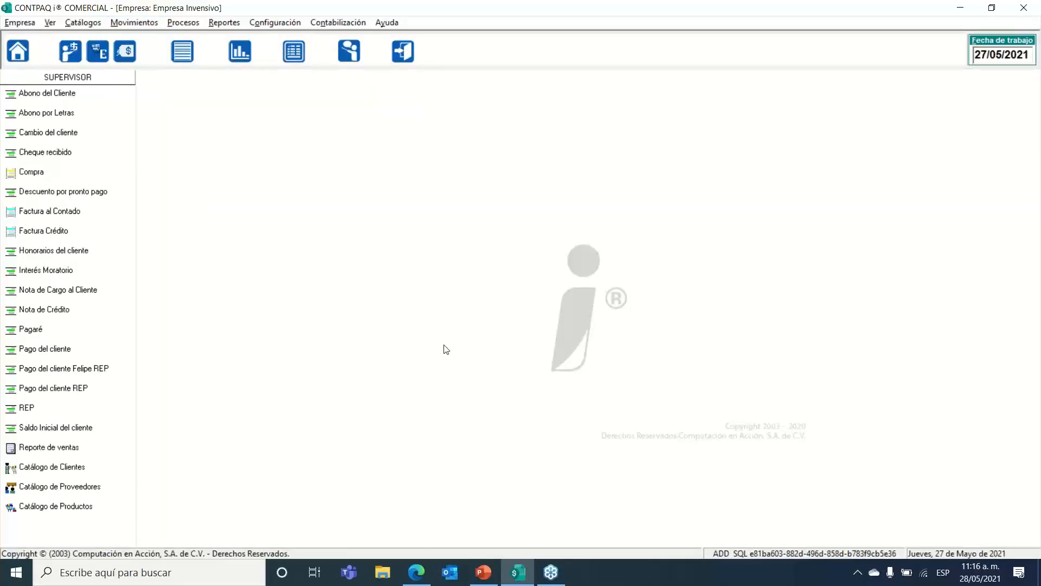
Step: In PowerPoint, start the slideshow at slide 38 and advance to the payment documents definition
left_click(487, 570)
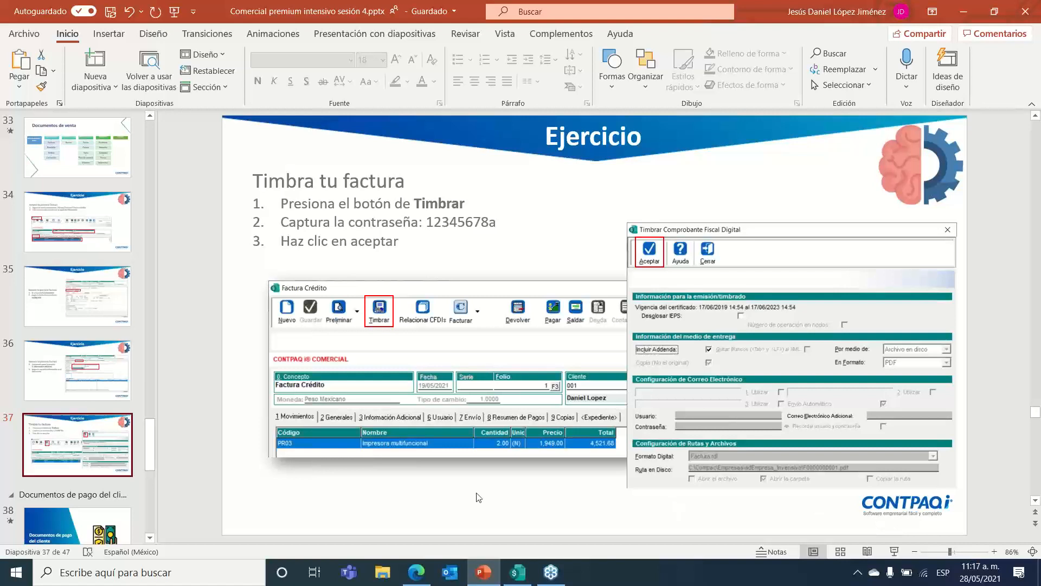
scroll(54, 336, "down", 3)
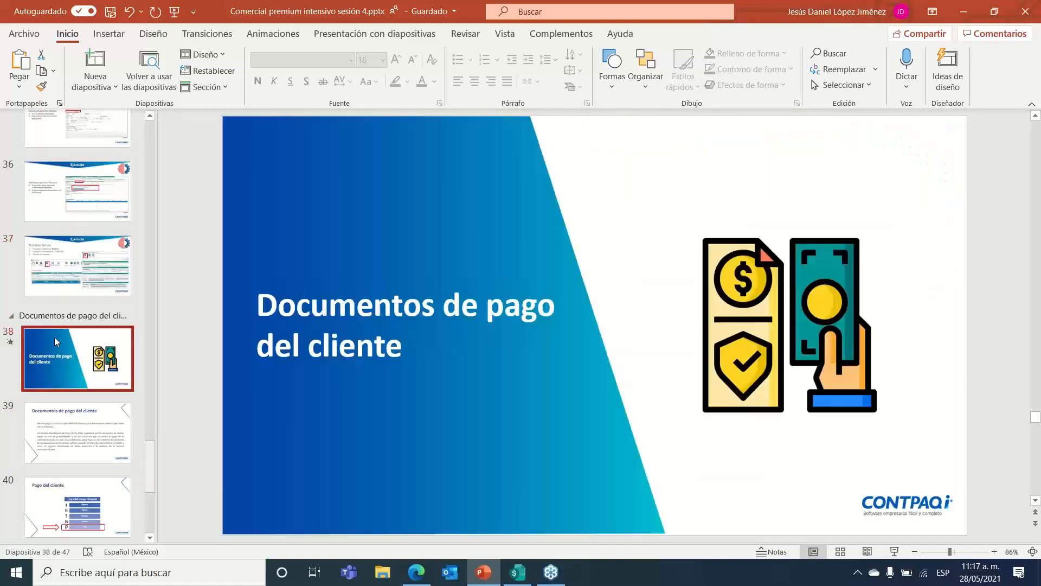
left_click(54, 337)
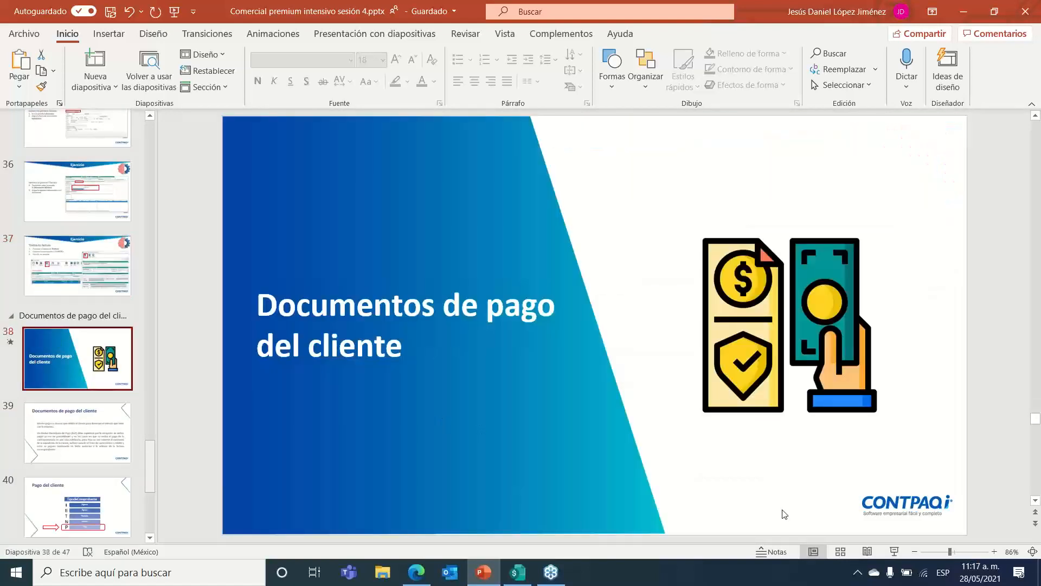
left_click(896, 551)
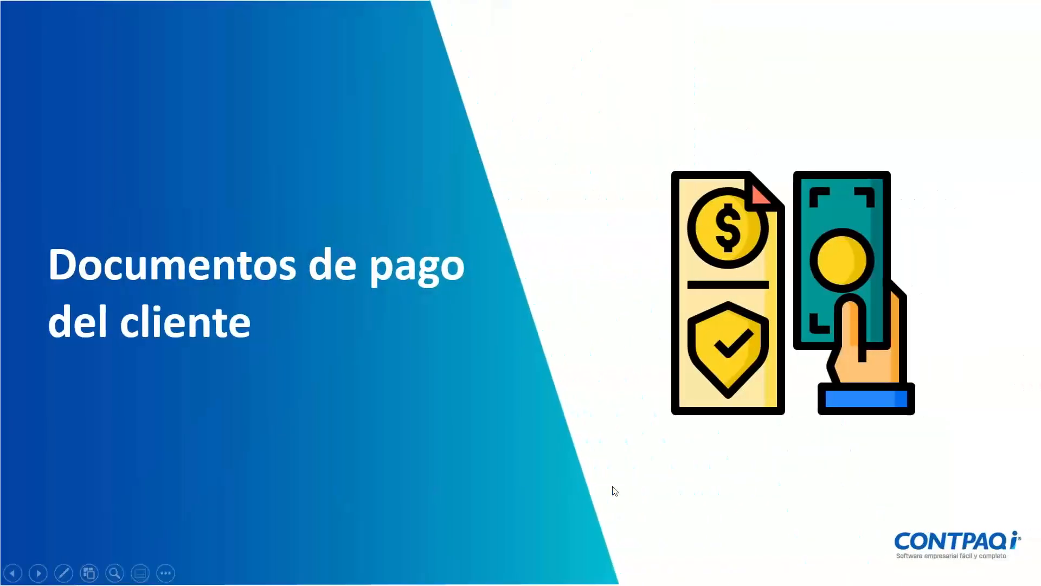
left_click(614, 490)
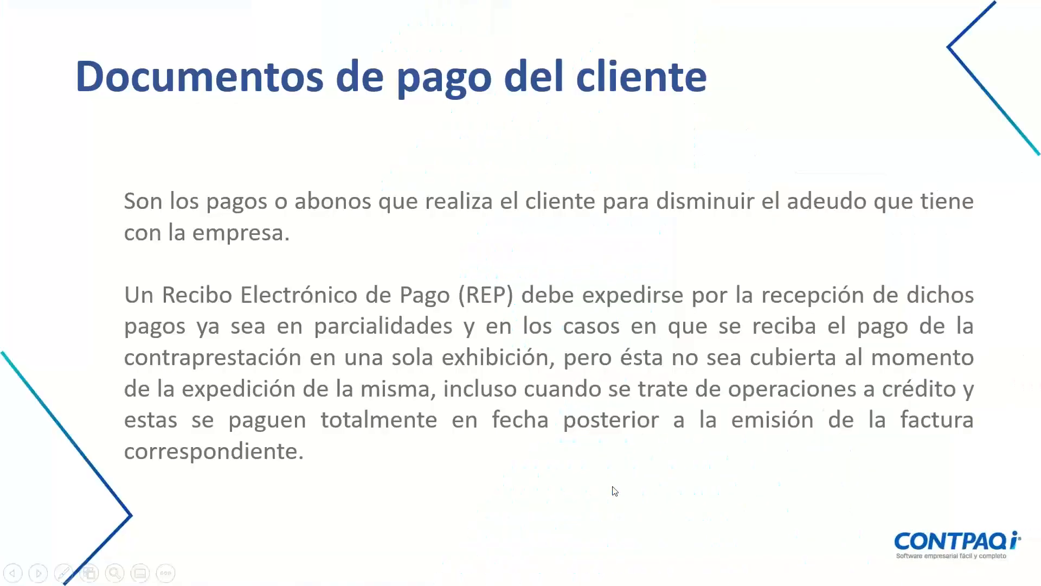
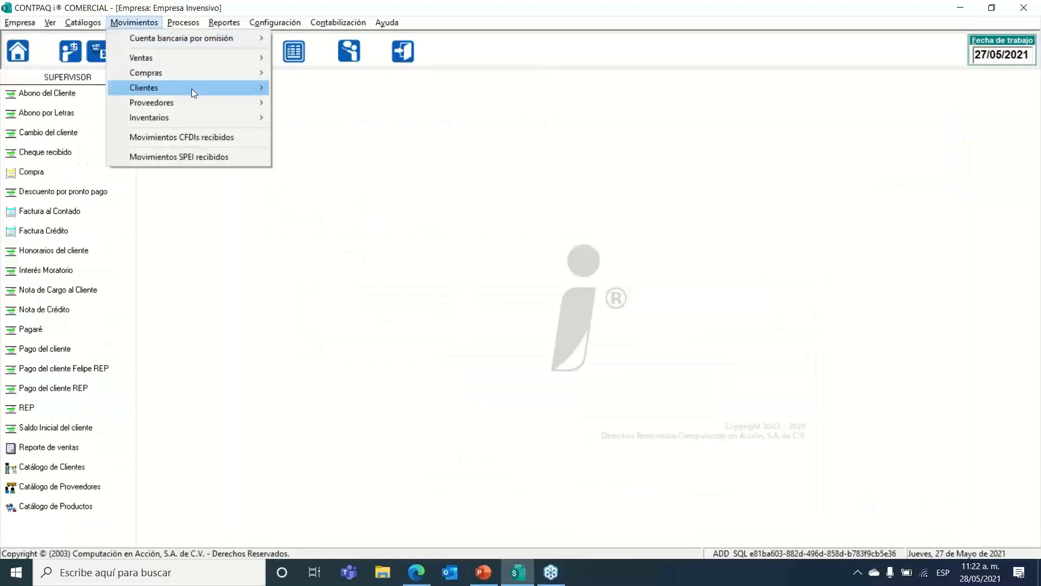
Step: Open the Pago del cliente Felipe REP payments list and create a new payment, folio 1, in pesos
mouse_move(192, 86)
mouse_move(294, 91)
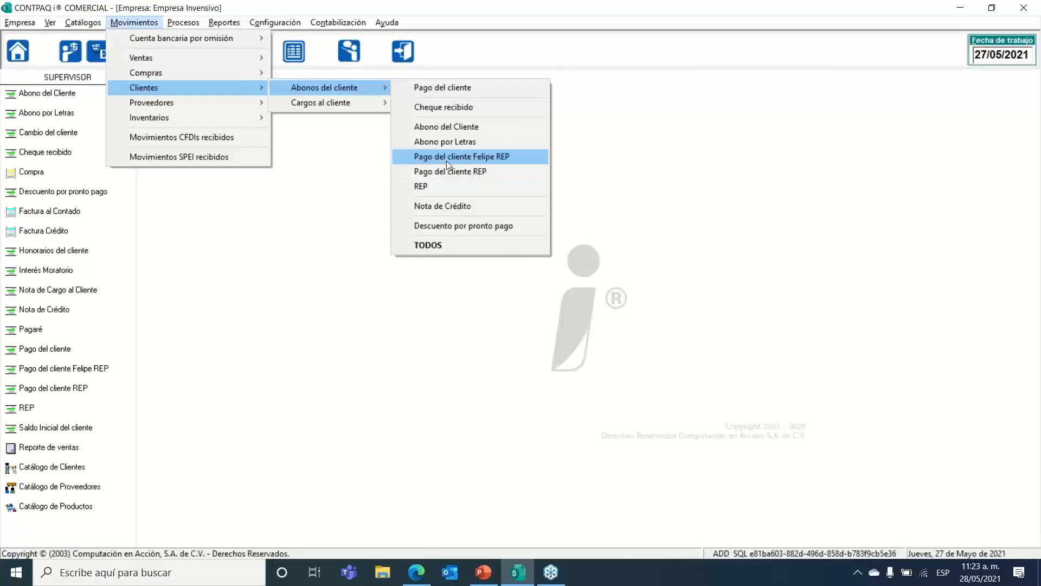
left_click(470, 157)
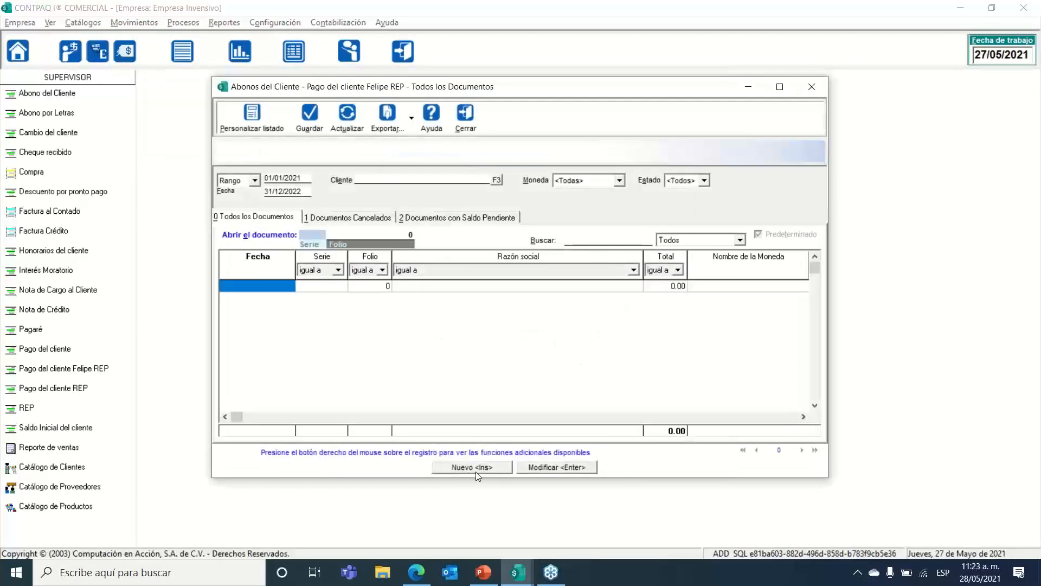
left_click(478, 467)
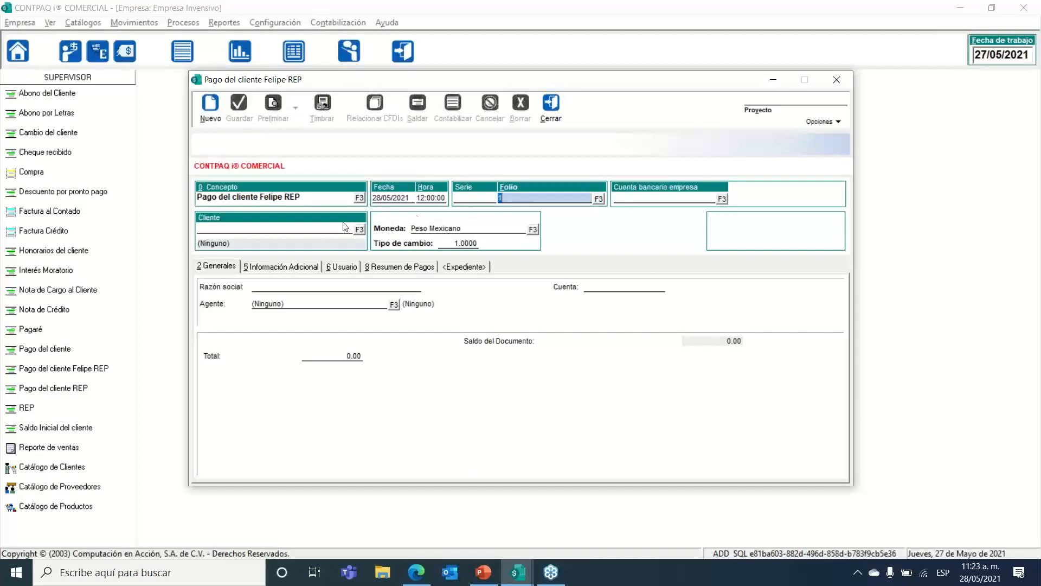
left_click(404, 198)
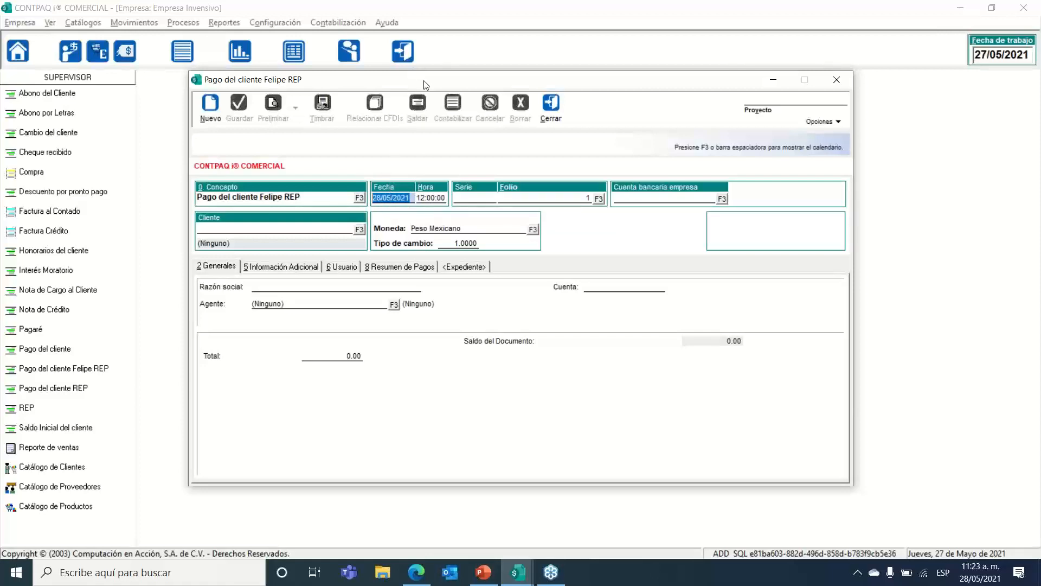
left_click_drag(423, 82, 430, 85)
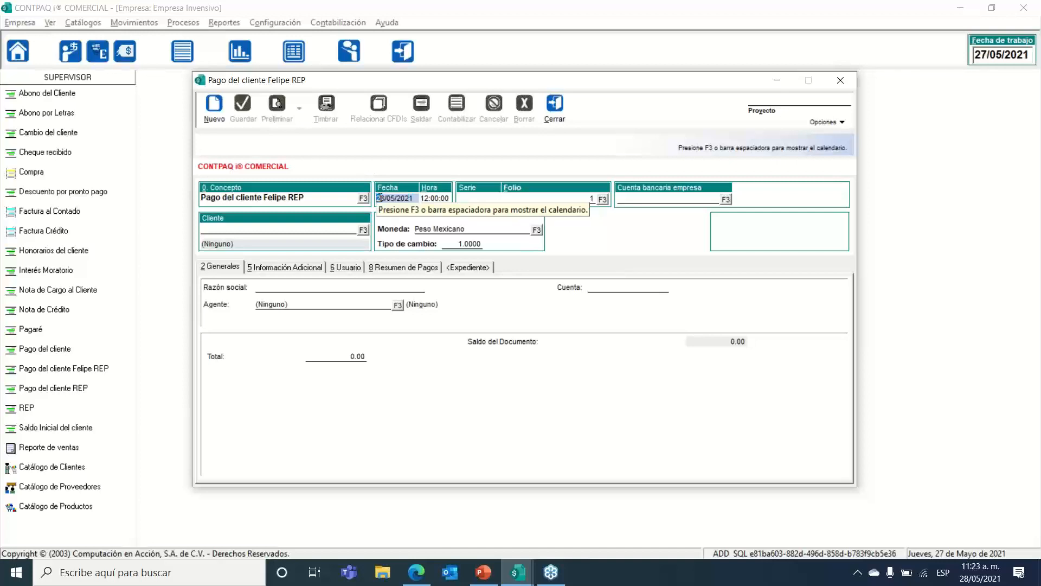
left_click(981, 565)
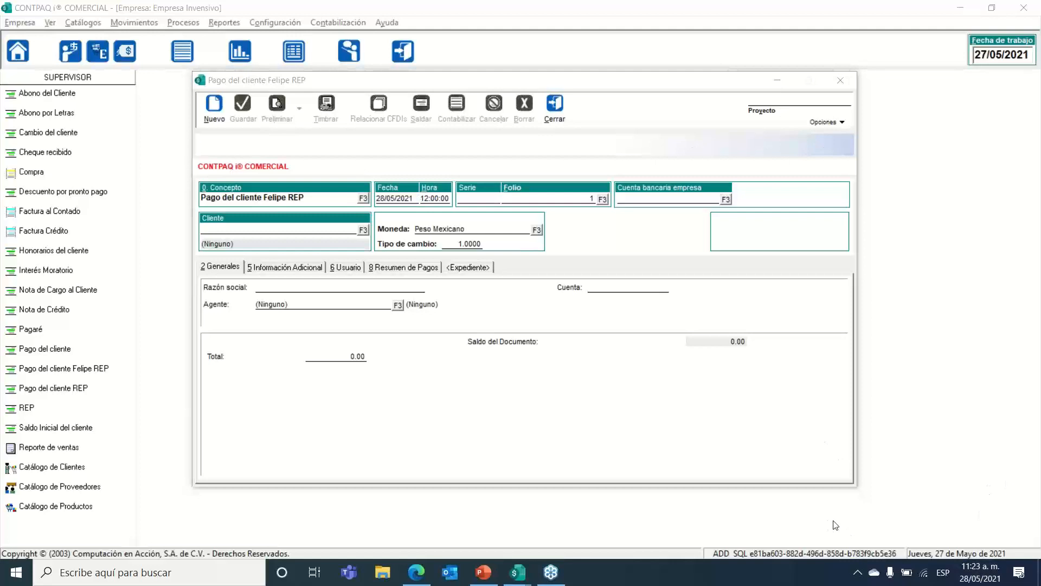
left_click(577, 159)
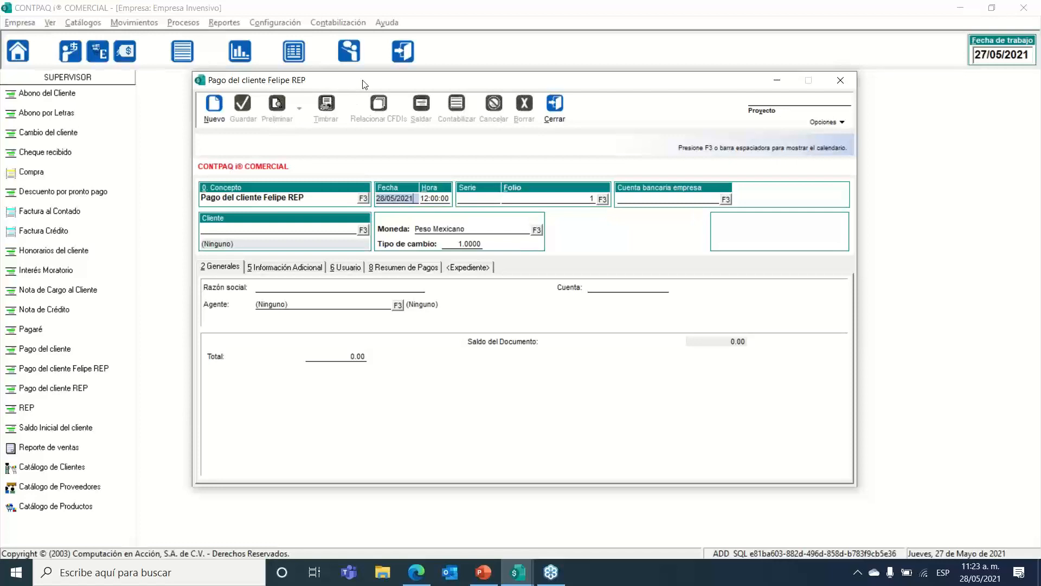
mouse_move(363, 84)
left_mouse_down()
mouse_move(402, 77)
mouse_move(359, 84)
left_mouse_up()
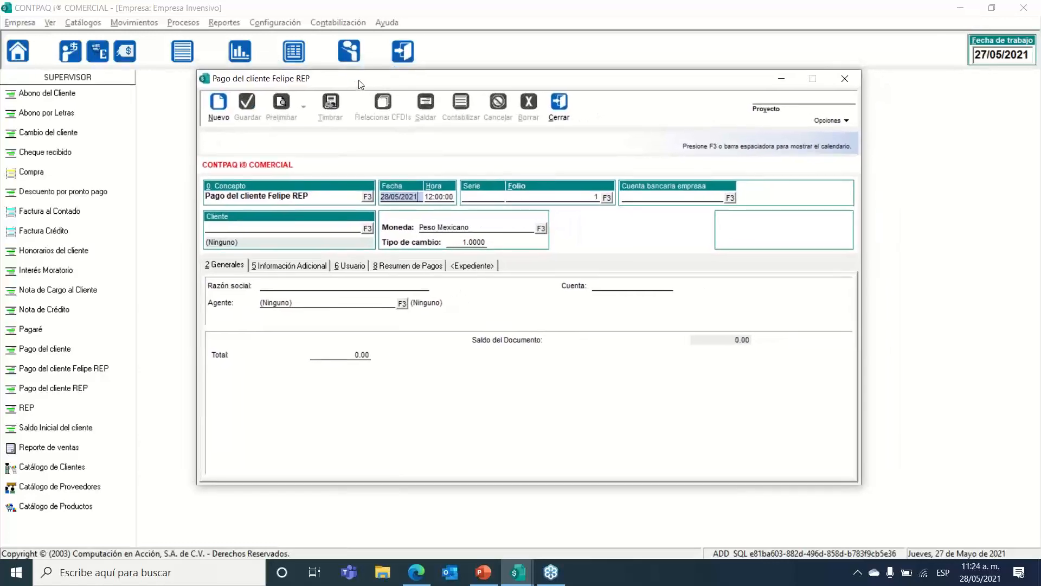
left_click(383, 198)
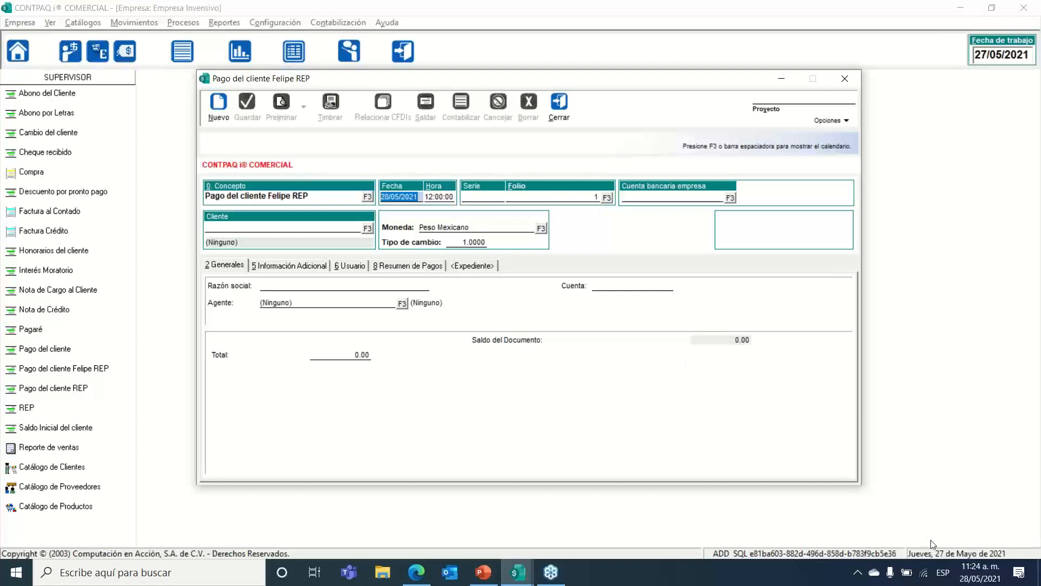
left_click(967, 569)
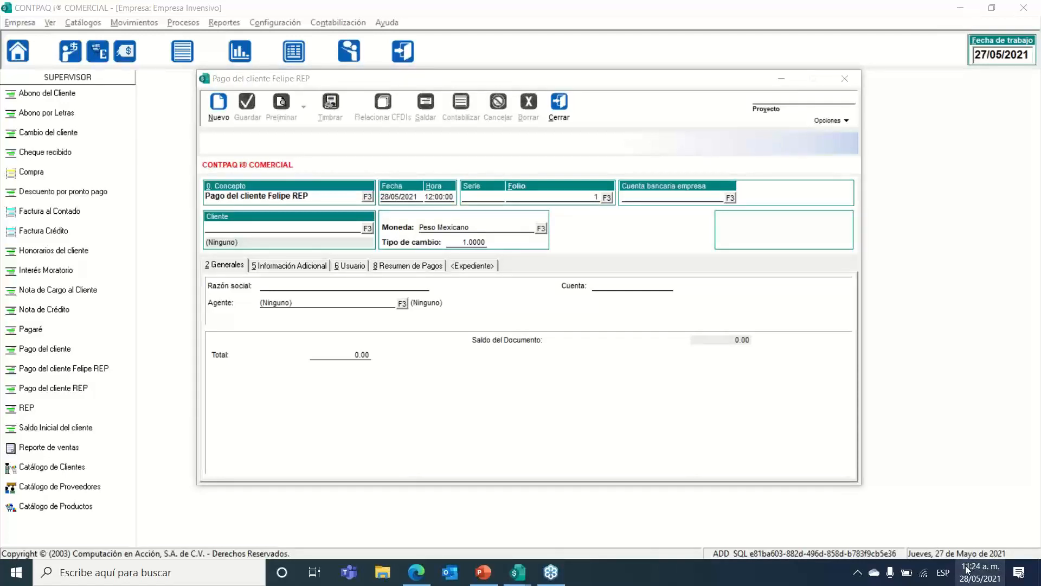
left_click(552, 362)
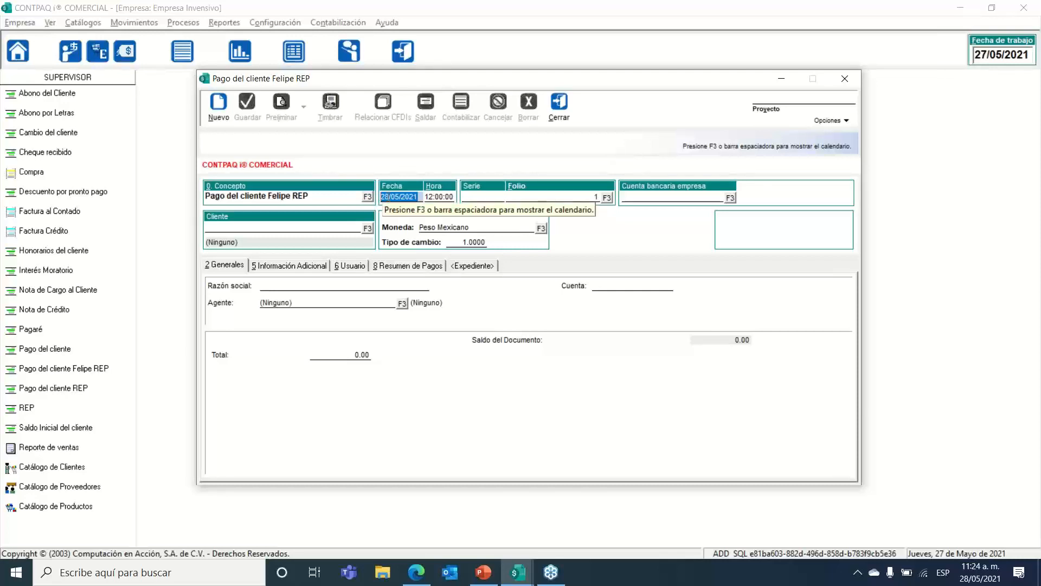
Step: Enter 10/05/2021 as the payment date
type("10/05/2021")
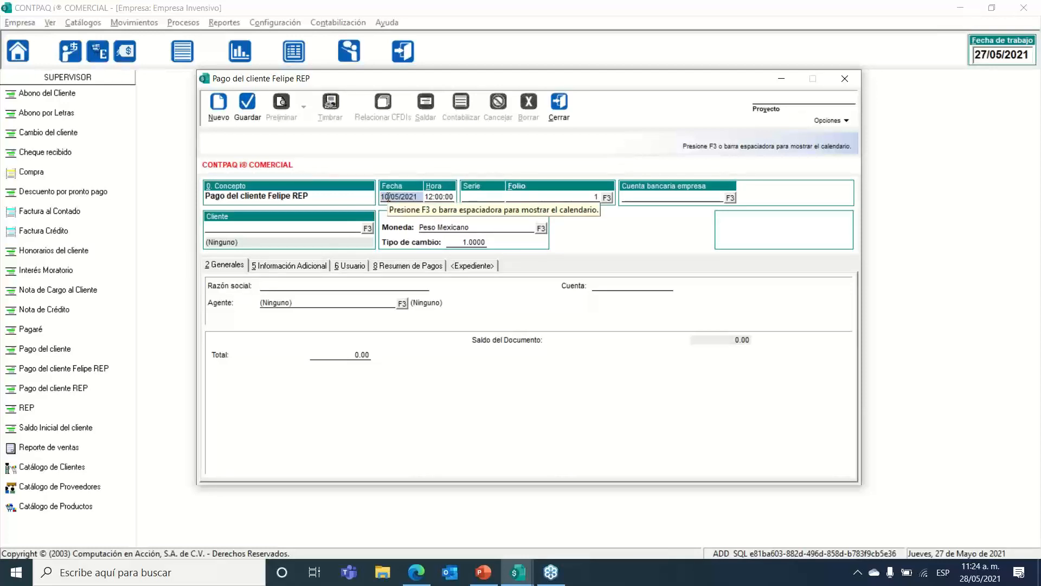
key("Tab")
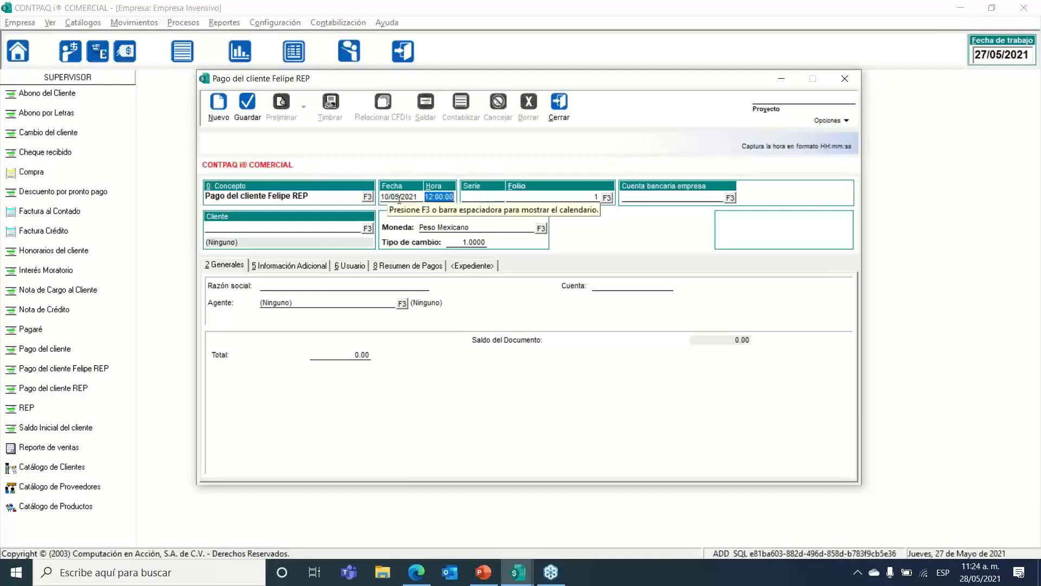
left_click(400, 197)
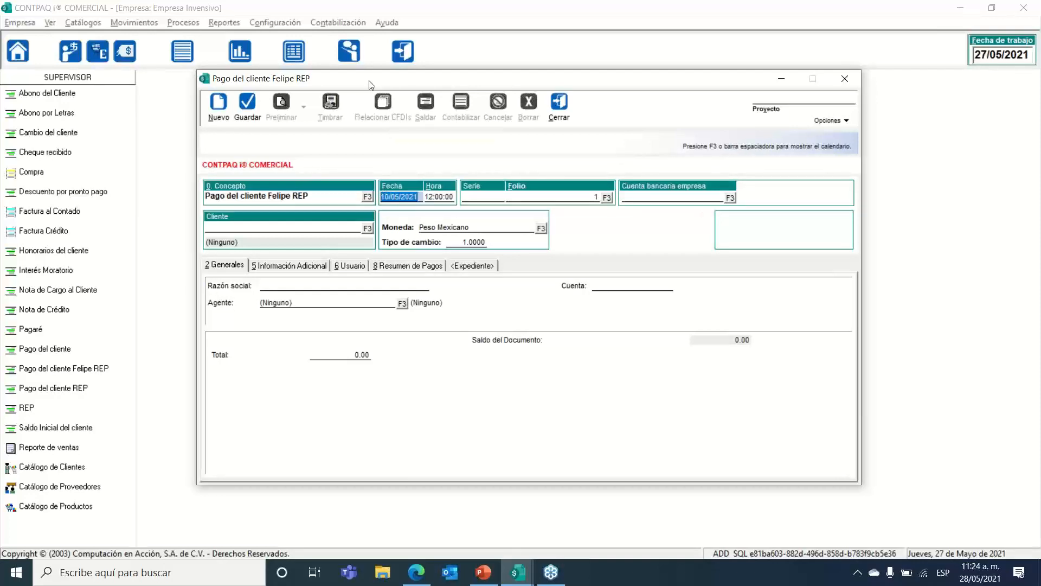
mouse_move(369, 84)
left_mouse_down()
mouse_move(381, 55)
mouse_move(378, 82)
left_mouse_up()
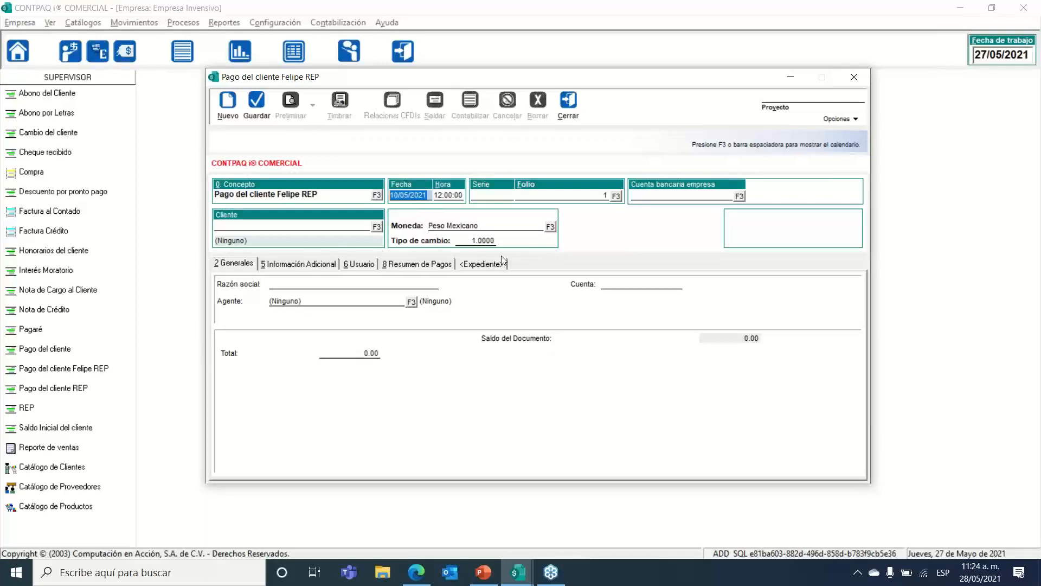
Step: Check the Cuenta bancaria empresa field, reselect the 10/05/2021 date, and move to Cliente
left_click(665, 196)
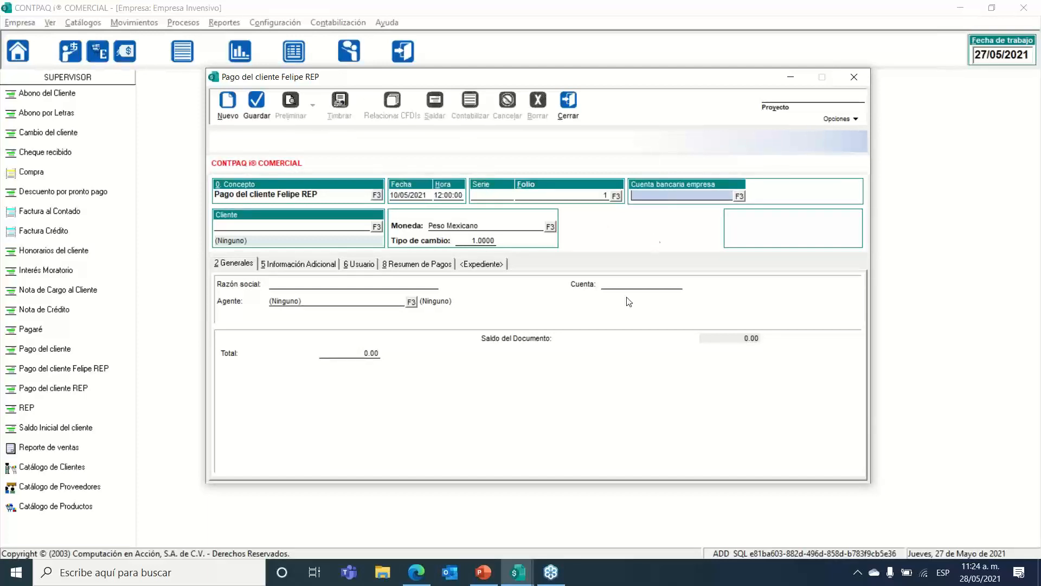
left_click(635, 284)
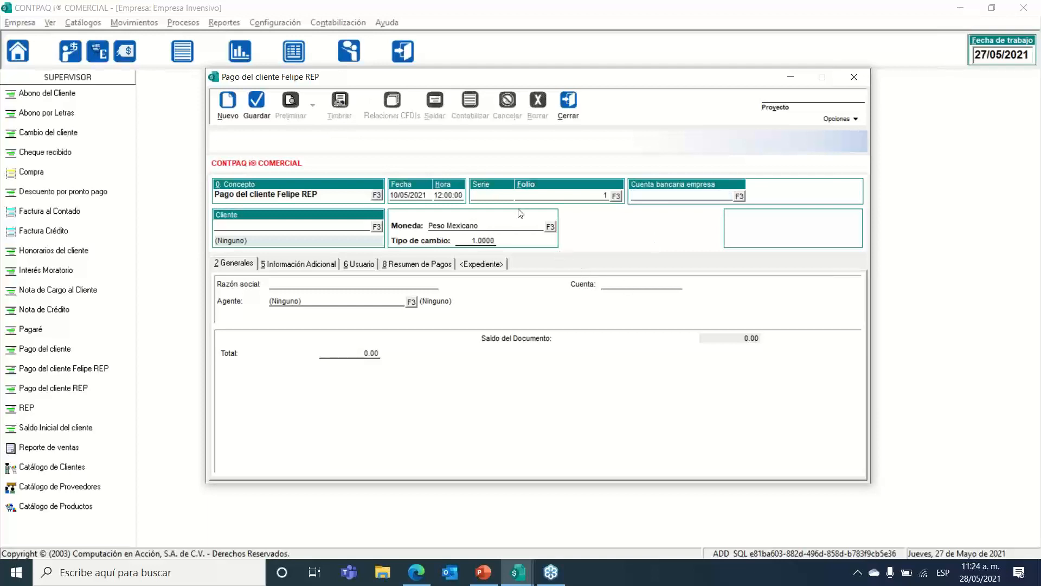
left_click(691, 196)
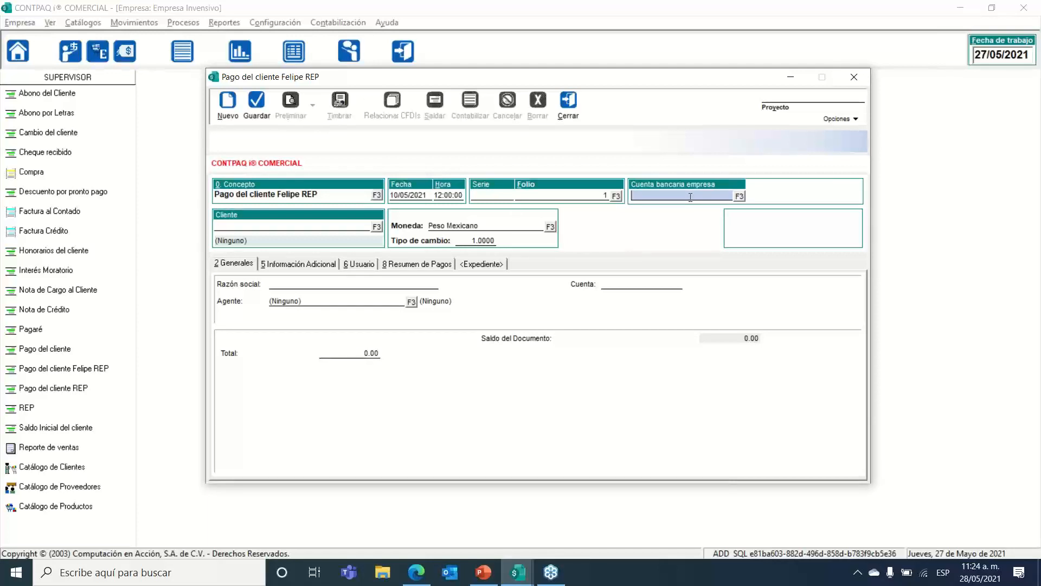
left_click(426, 195)
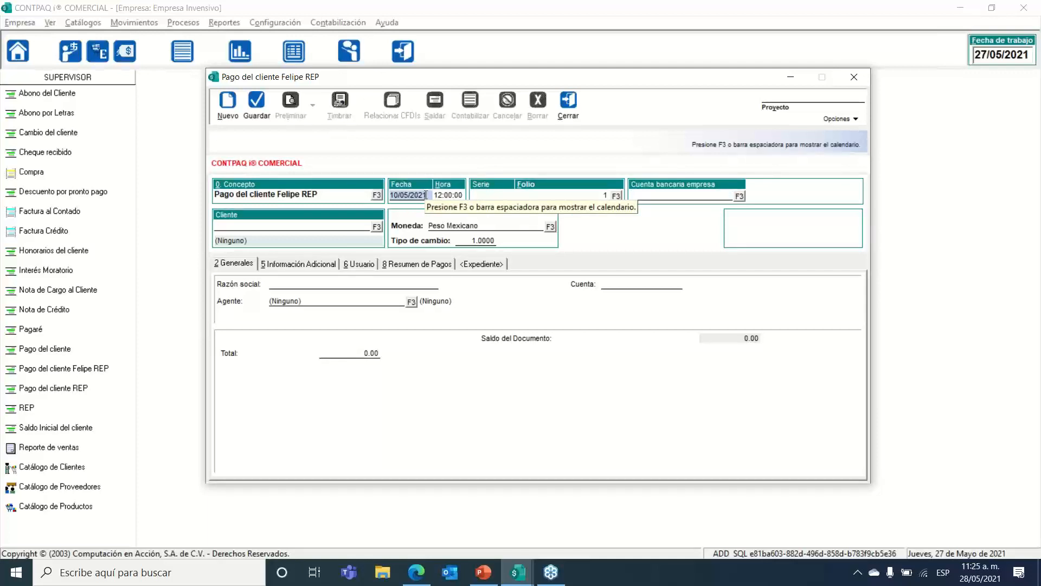
left_click(659, 194)
left_click(626, 285)
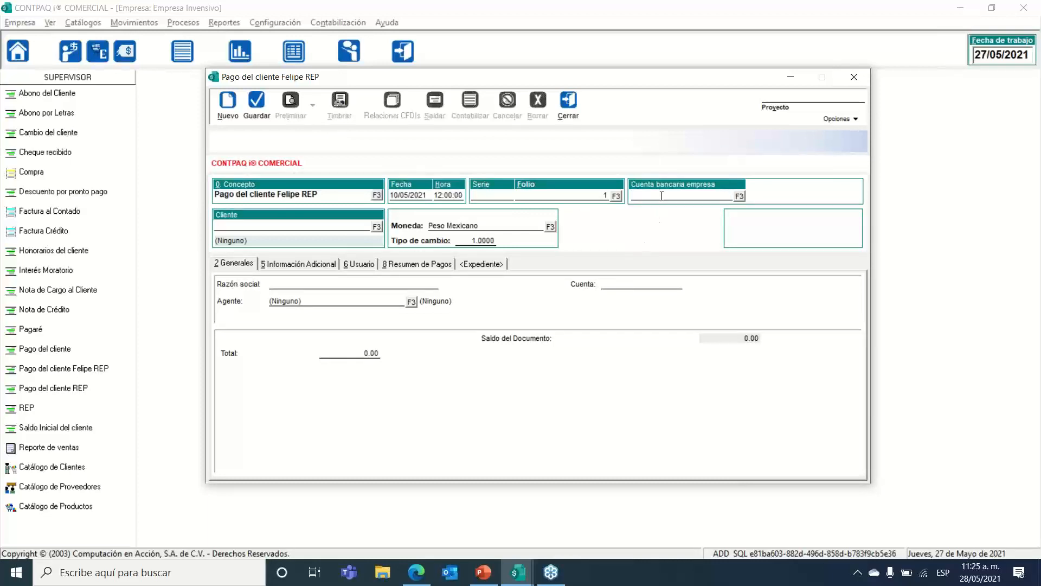
left_click(663, 195)
left_click(626, 285)
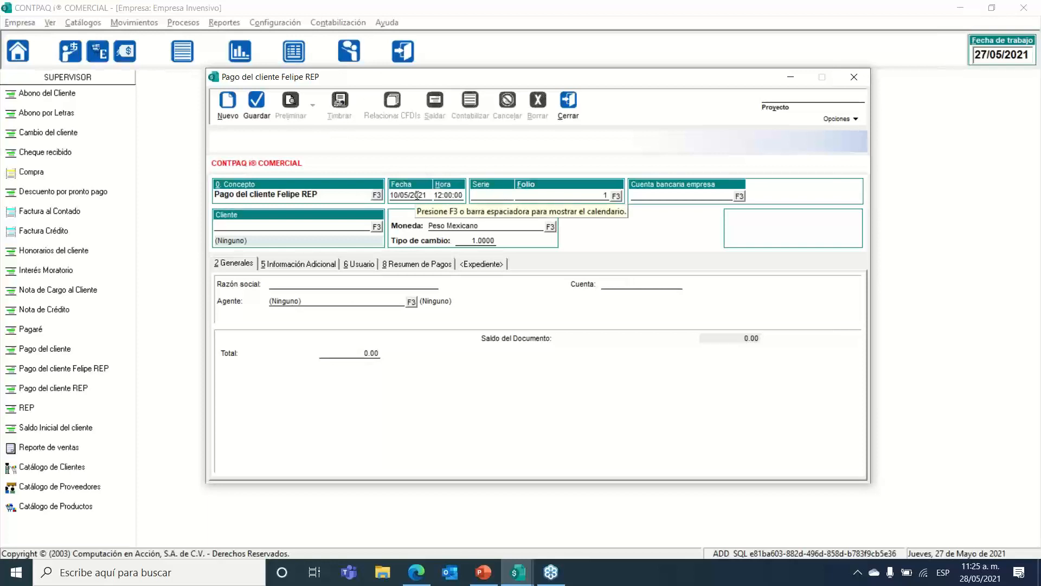
left_click(398, 194)
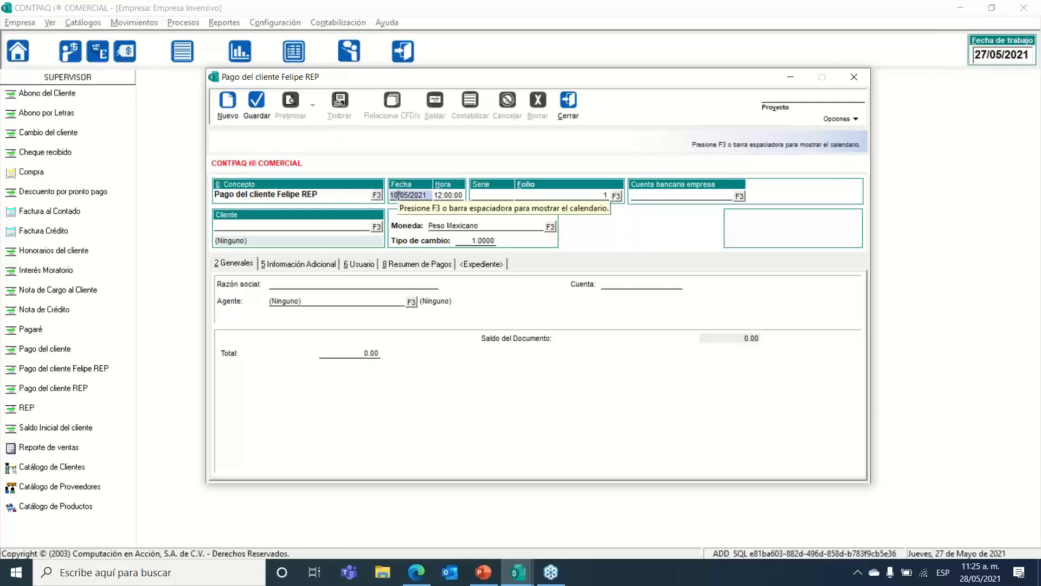
left_click_drag(393, 194, 426, 196)
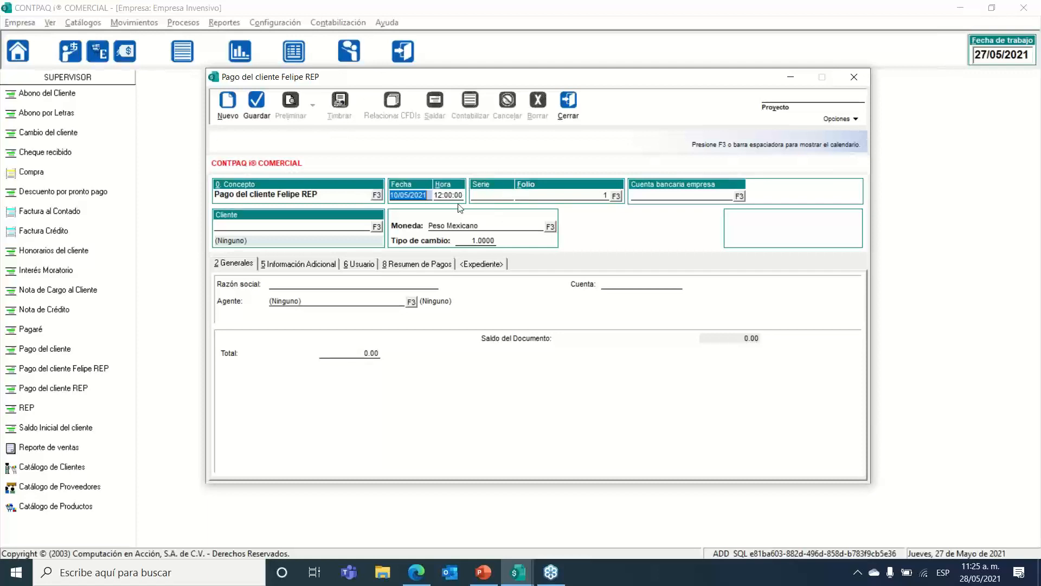
left_click(321, 227)
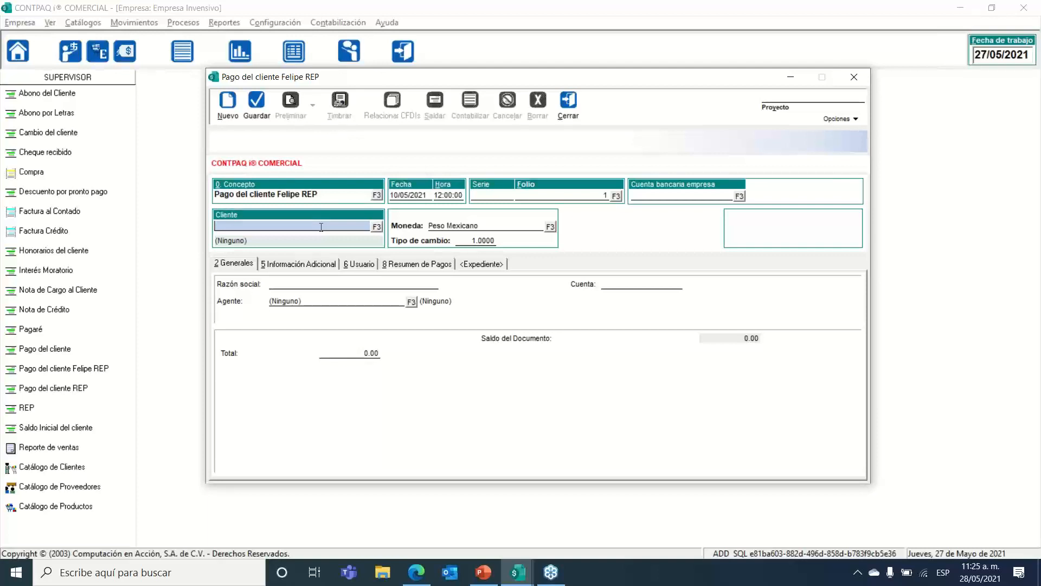
Step: Assign customer 001 to the payment from the client list (F3)
left_click(376, 226)
double_click(453, 187)
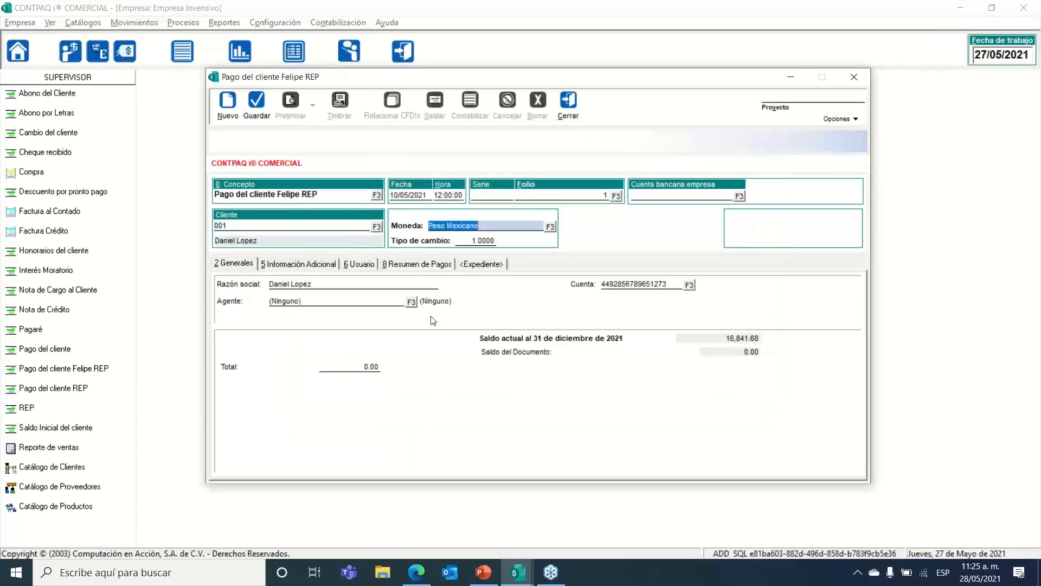
key("Tab")
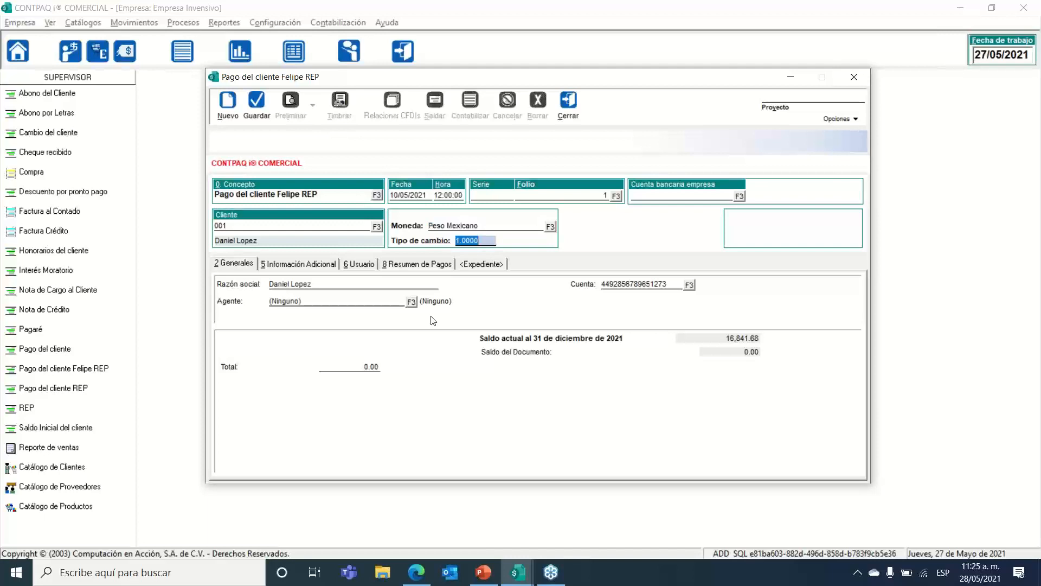
key("Tab")
key("Tab")
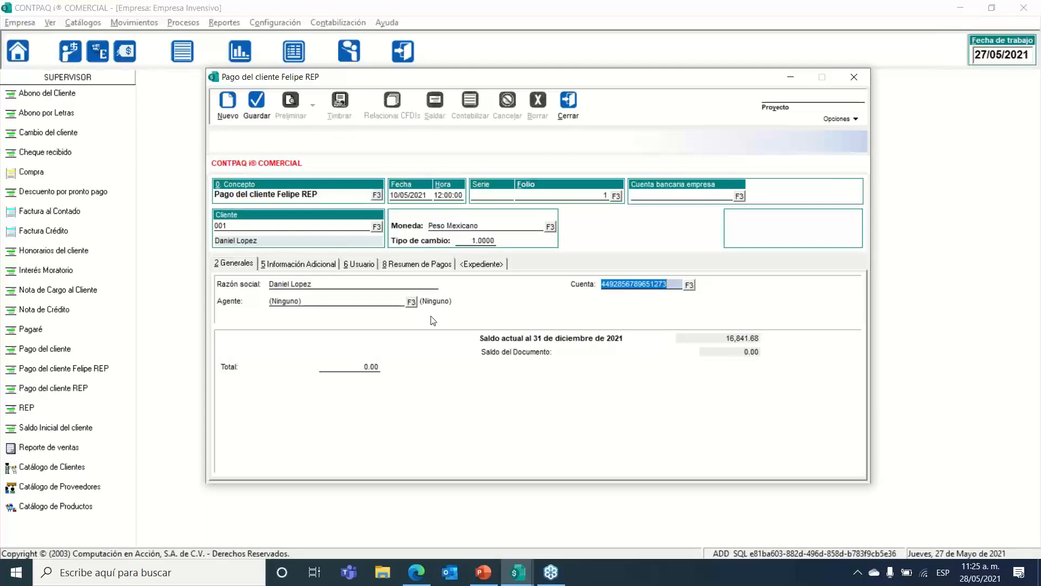
Step: Set the payment total to 10,000.00 and save it
left_click(371, 367)
left_click_drag(369, 366, 263, 371)
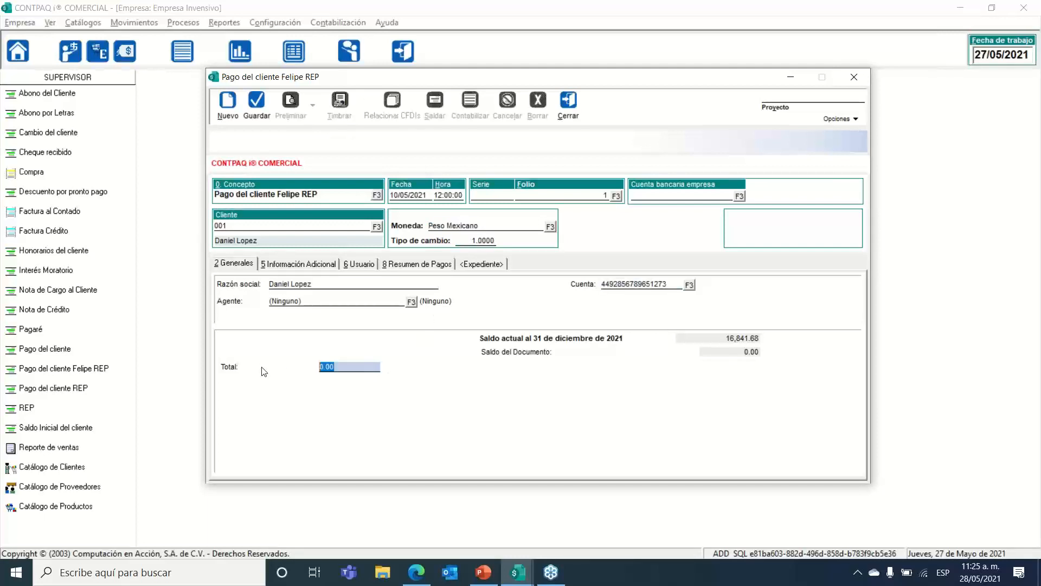
type("10,000")
key("Return")
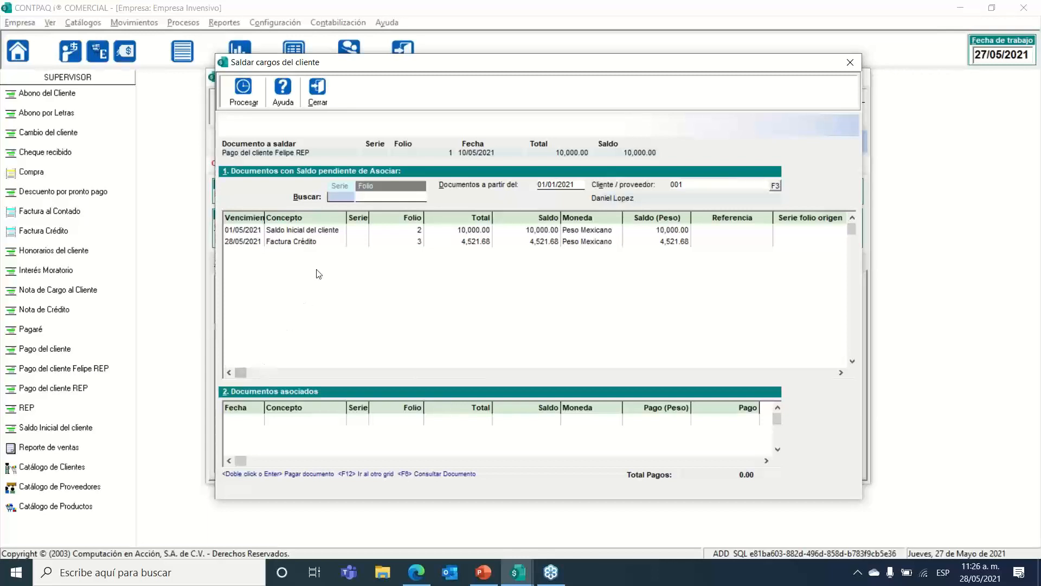
Step: Apply the full 10,000.00 to the Saldo Inicial opening balance, folio 2, then close the settling window
left_click(331, 233)
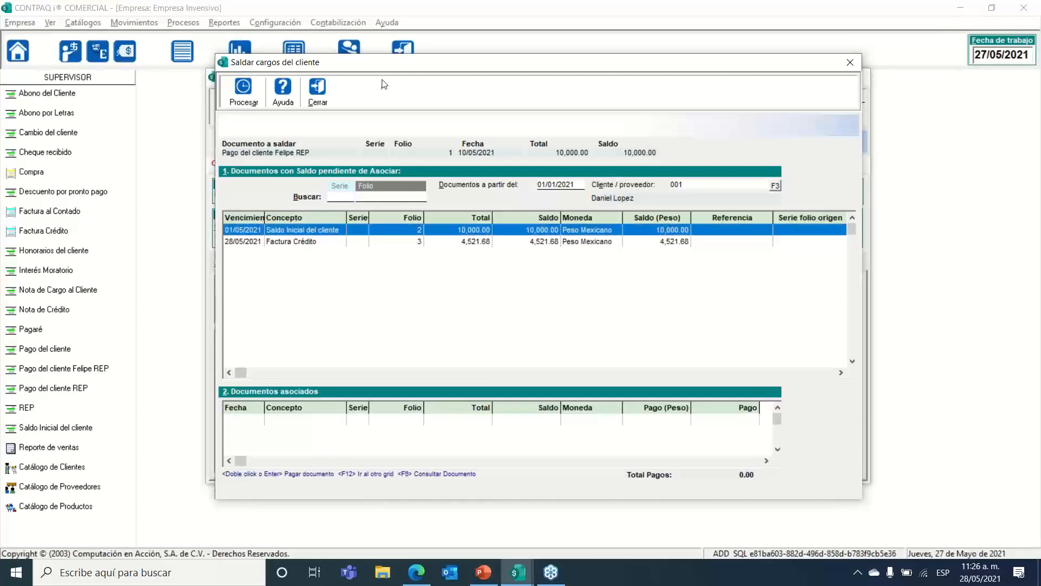
left_click_drag(387, 69, 484, 65)
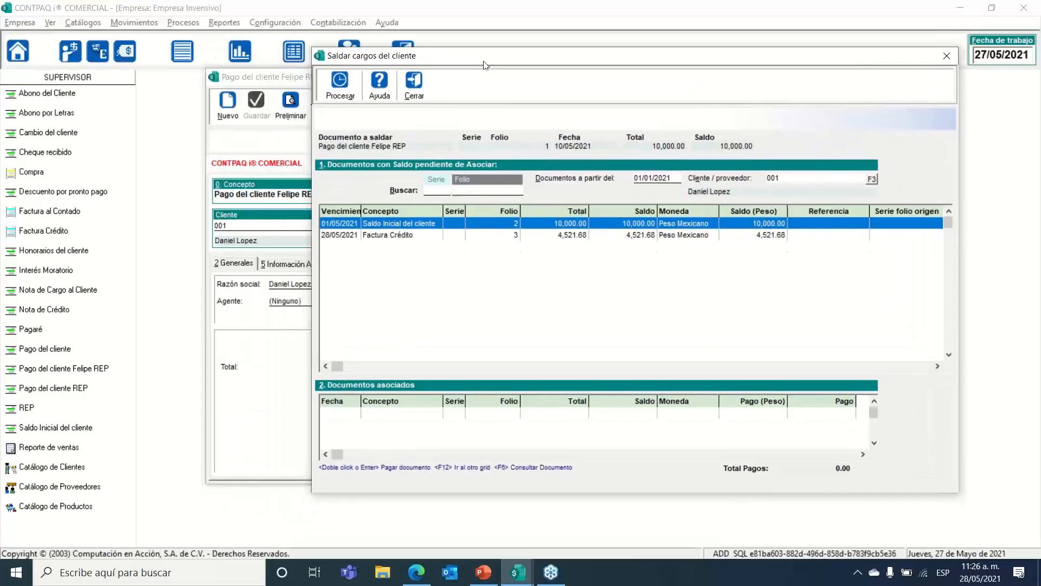
double_click(429, 227)
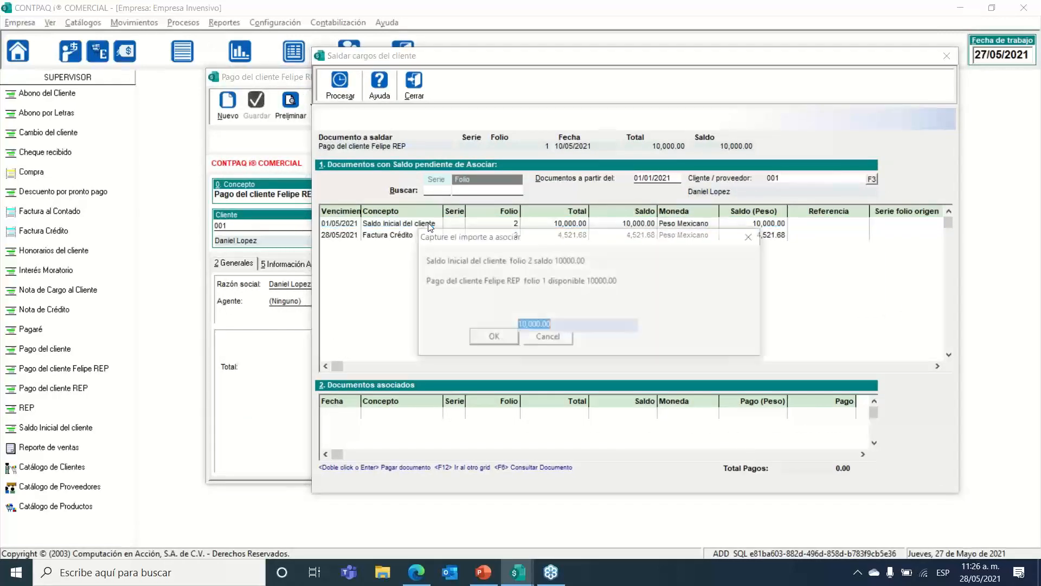
left_click_drag(496, 242, 496, 220)
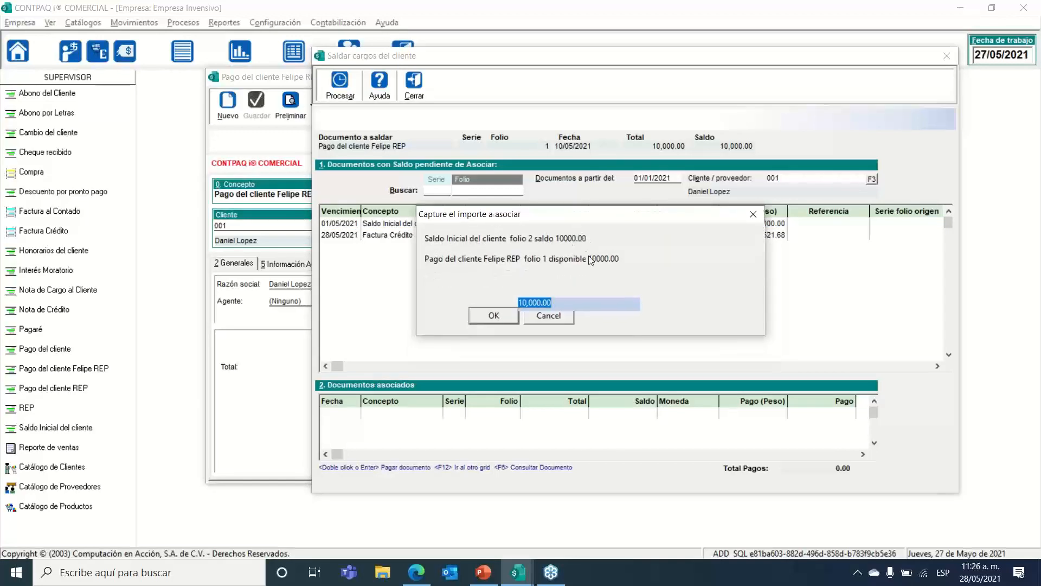
left_click(489, 315)
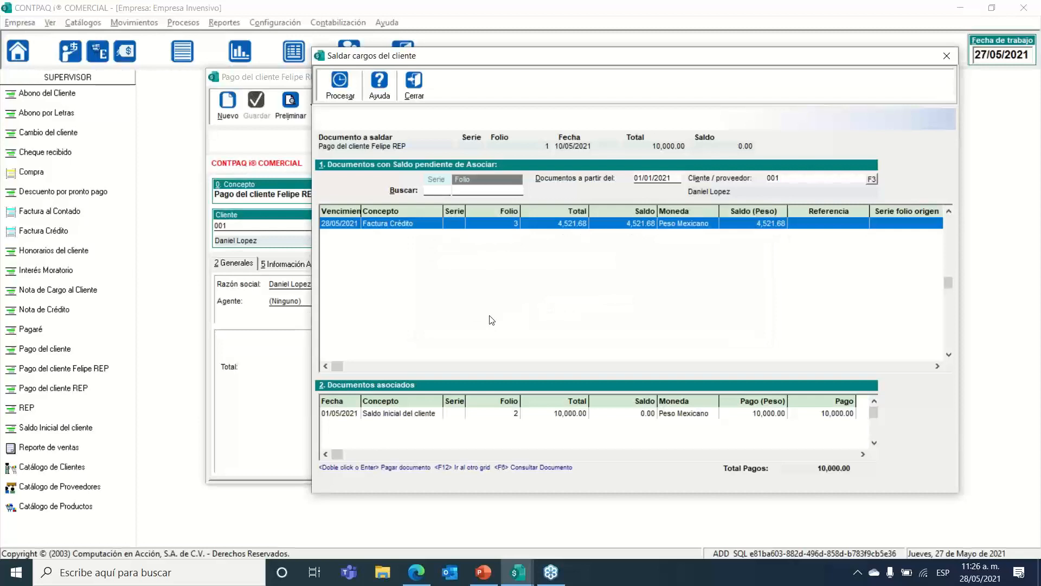
left_click(499, 414)
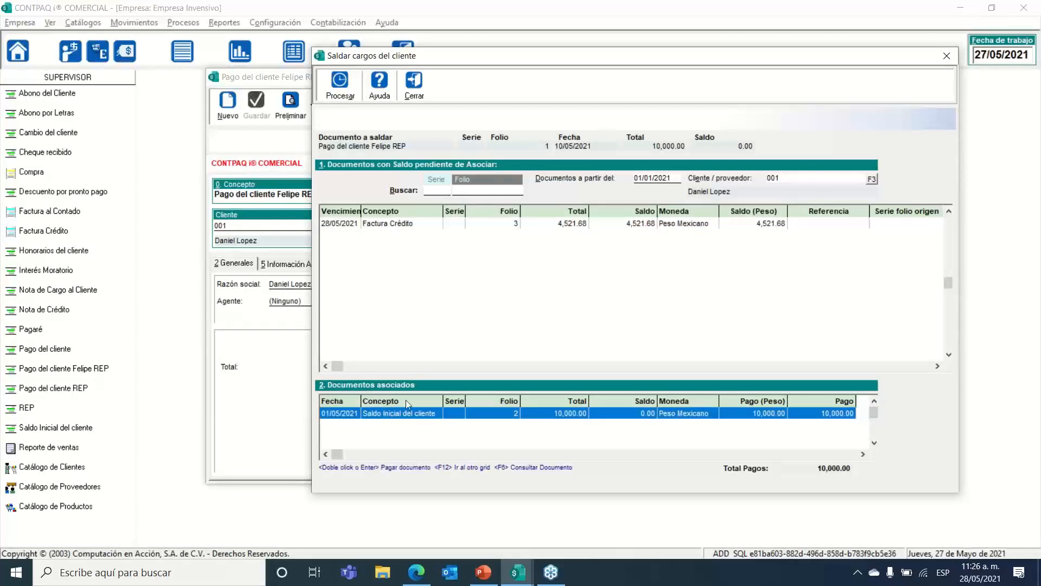
left_click(414, 92)
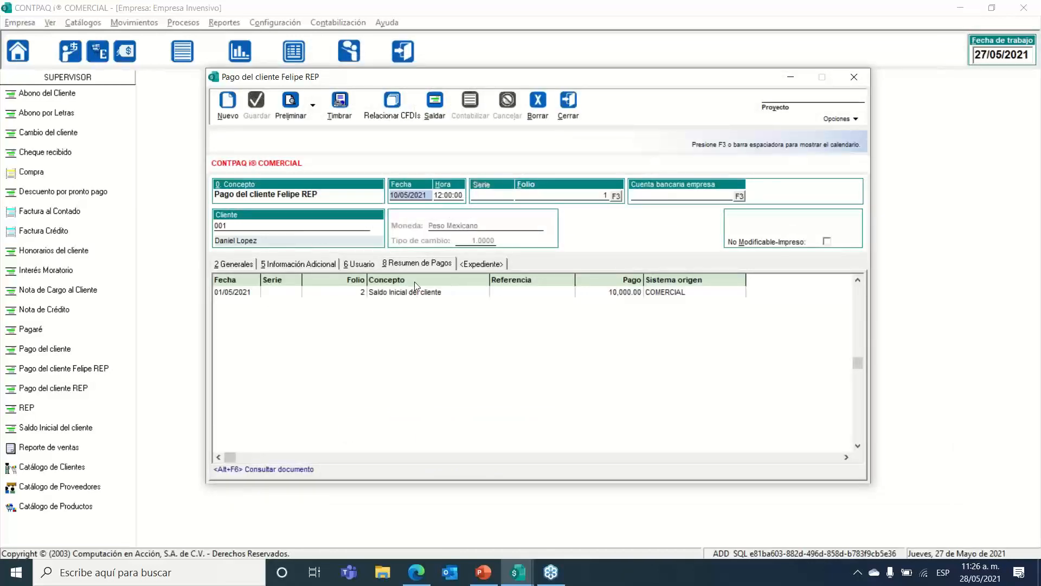
Step: On Información Adicional, set Forma de pago to 01 Efectivo and review the CFDI fields and tabs
left_click(236, 263)
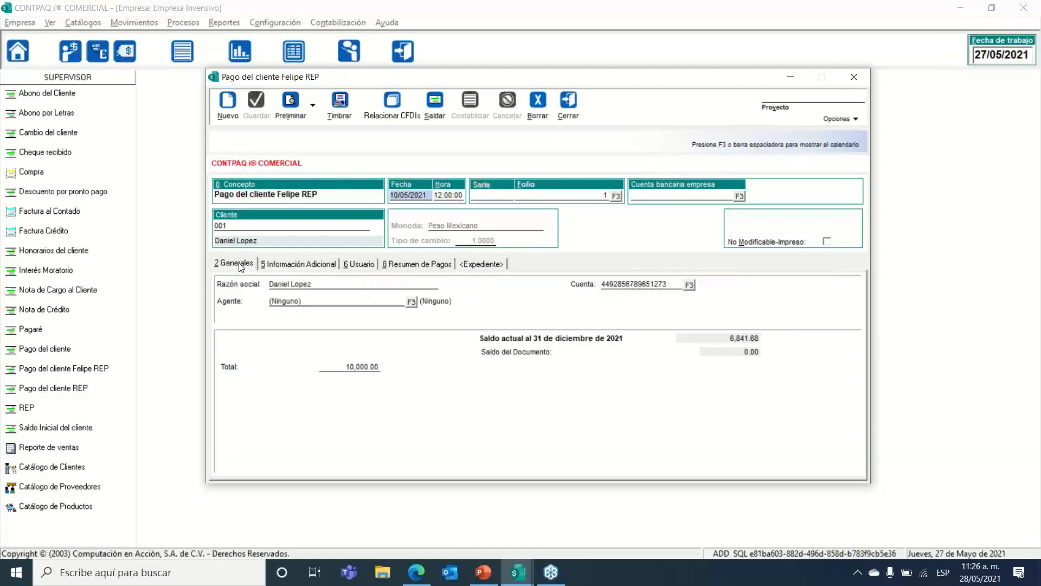
left_click(277, 265)
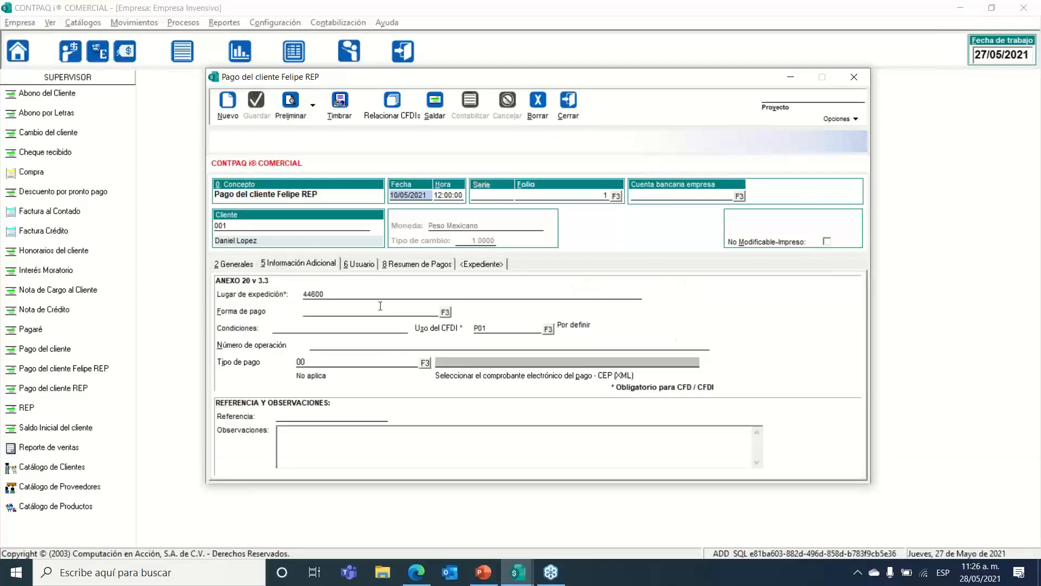
left_click(445, 312)
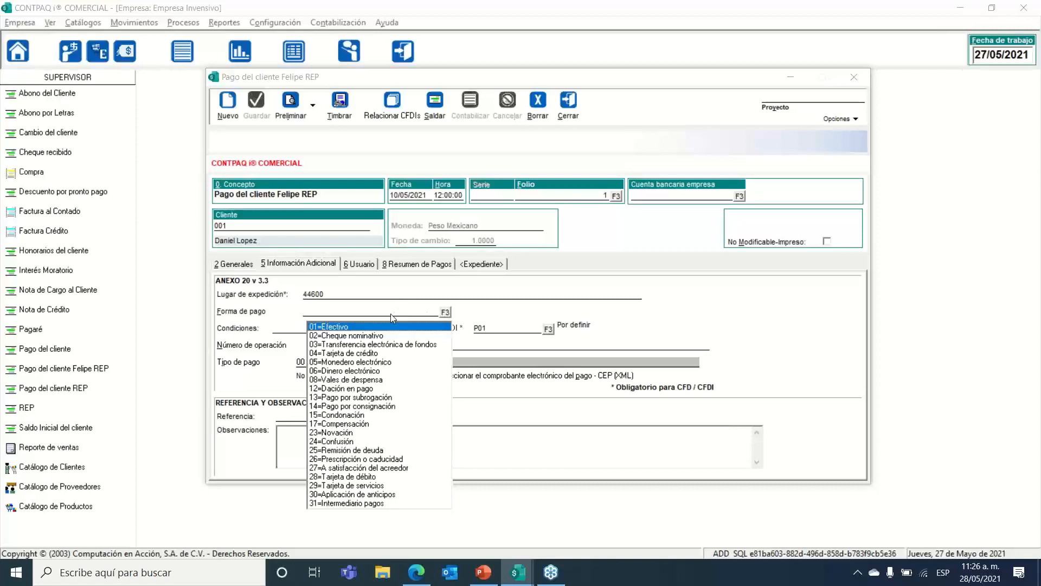
left_click(381, 327)
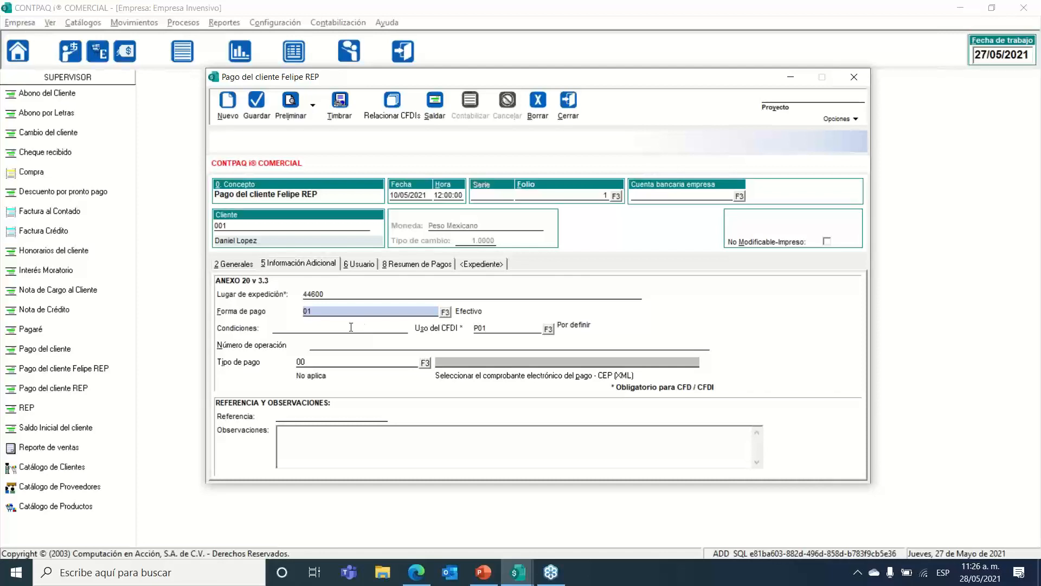
left_click(351, 327)
left_click(509, 328)
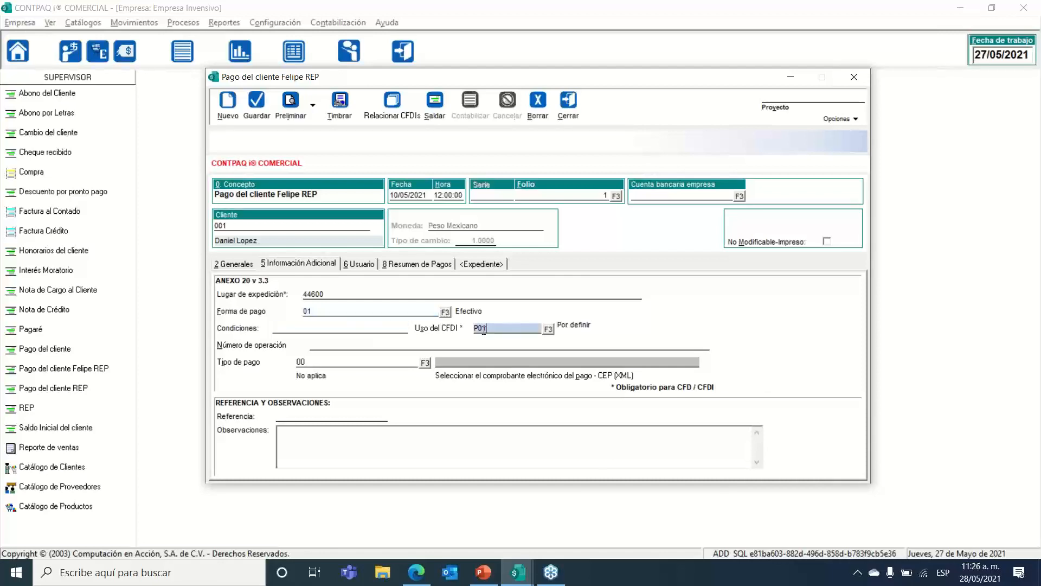
left_click(380, 343)
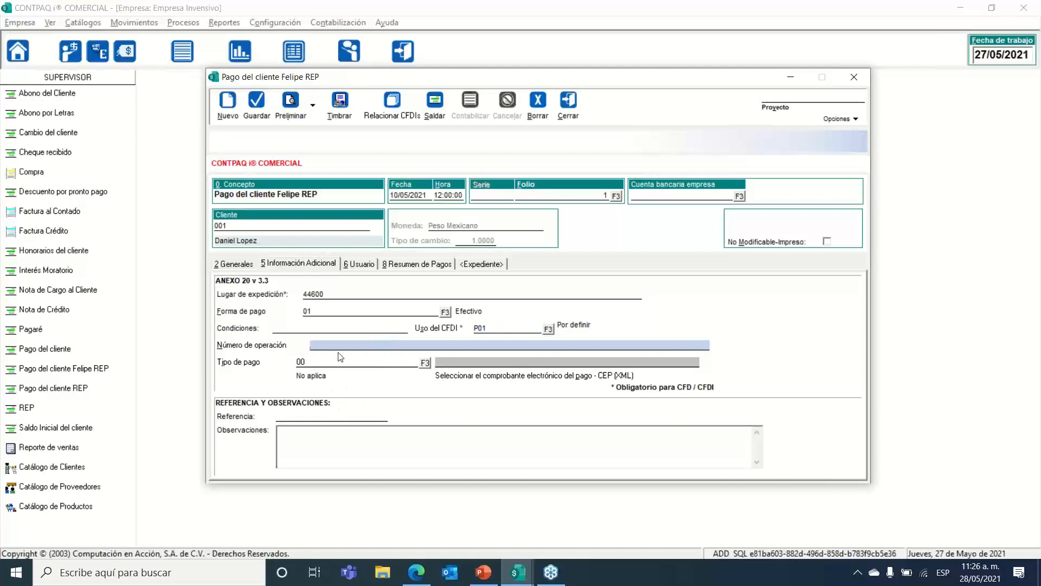
left_click(401, 265)
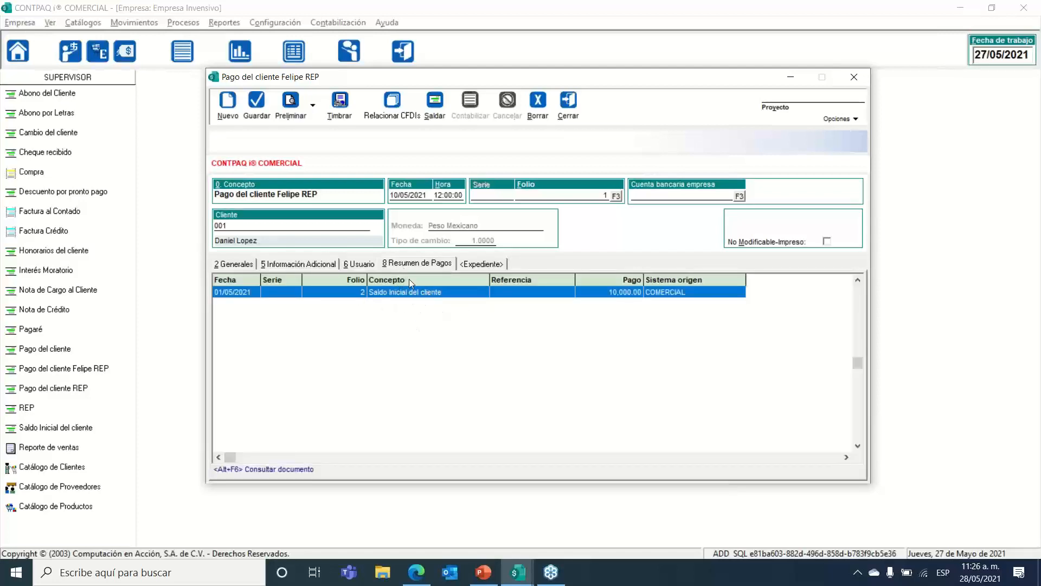
left_click(298, 264)
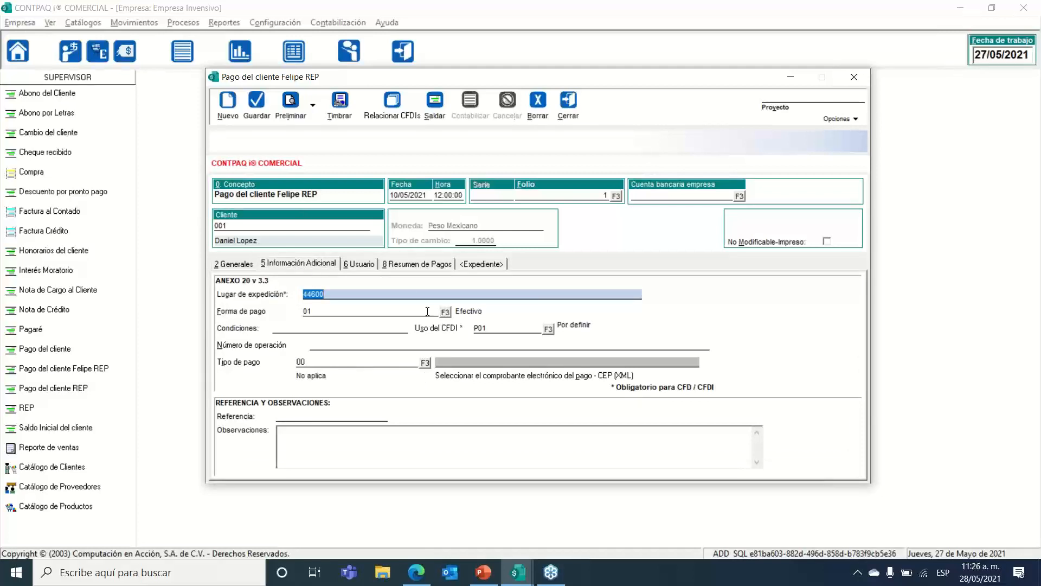
left_click(233, 264)
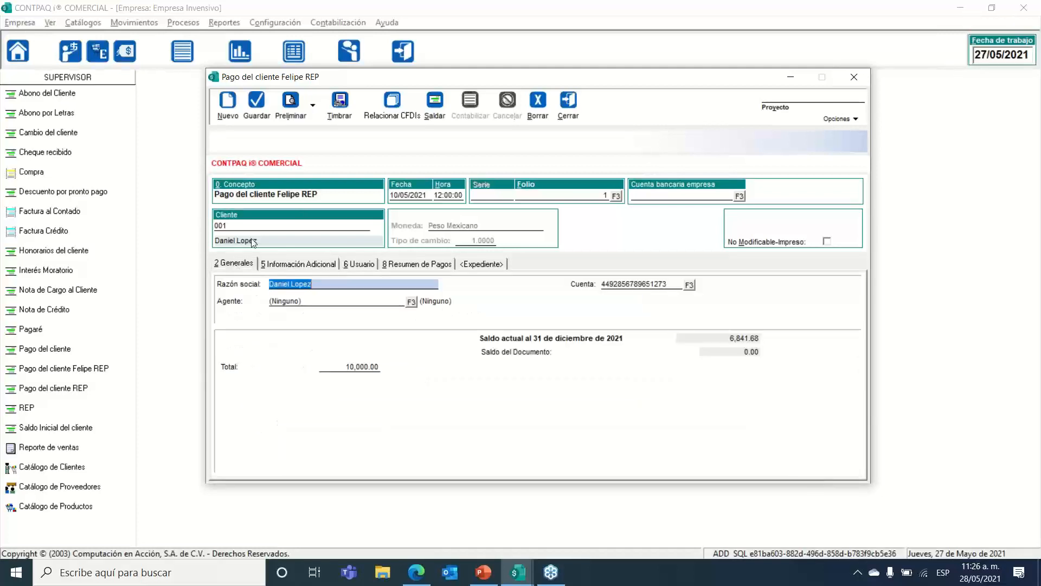
Step: Try stamping the payment with the private-key password, cancel after the error, and close the payment
left_click(338, 115)
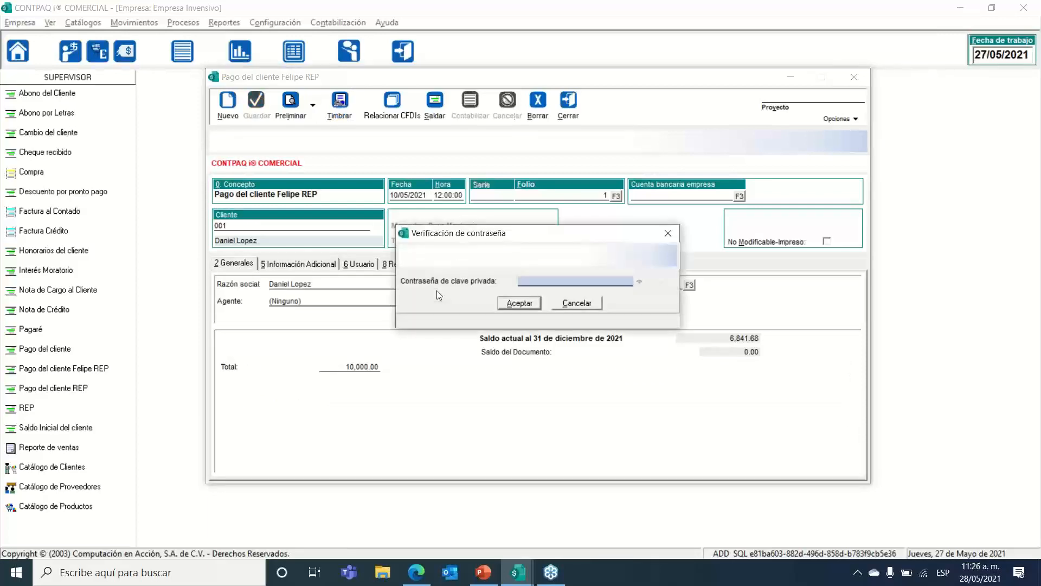
type("********")
key("Return")
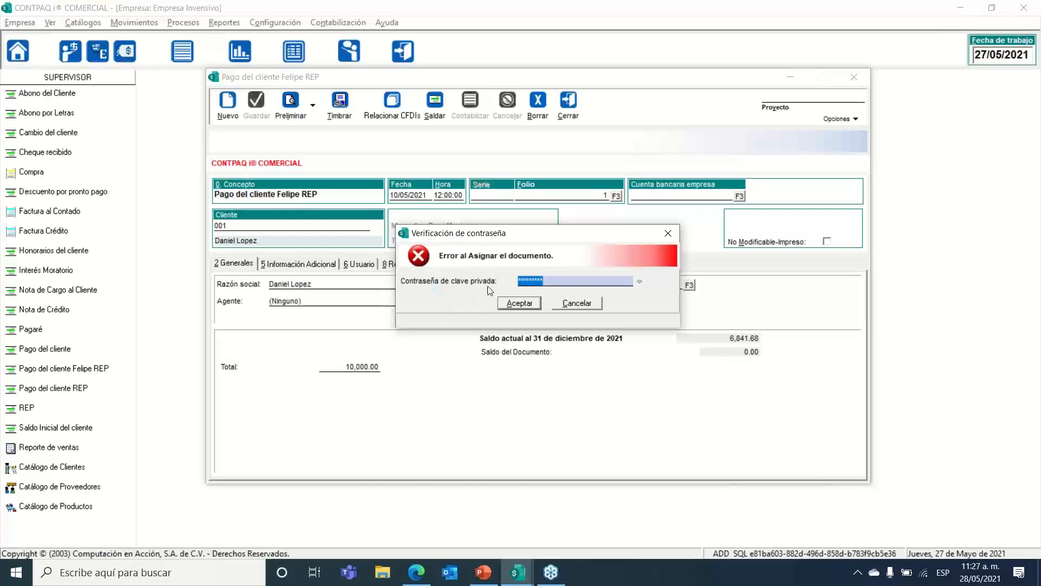
left_click(567, 303)
left_click(563, 103)
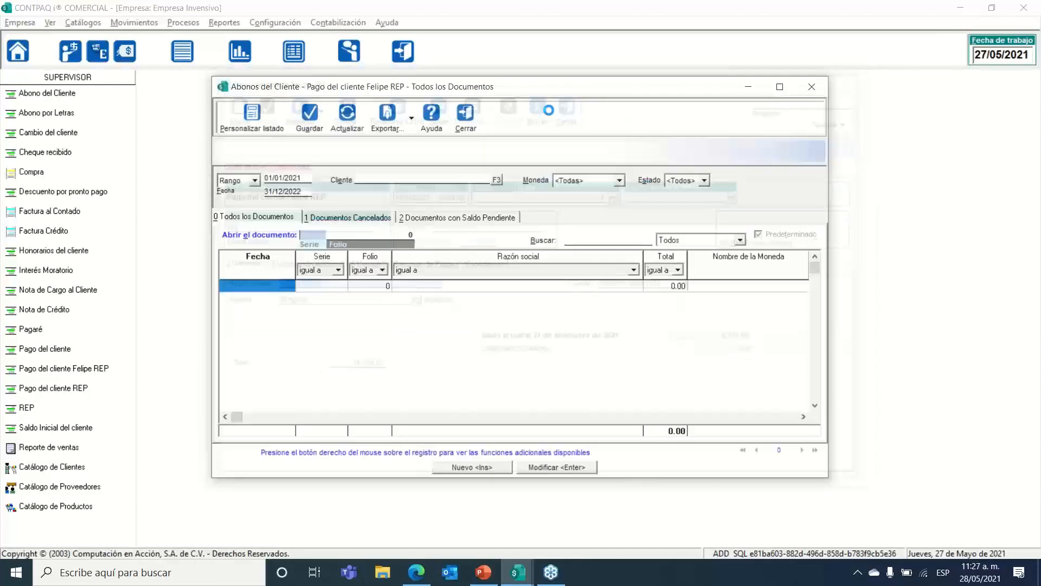
Step: Close the payments list and open concept 111 (search 'felip') to show its CFDI settings
left_click(463, 120)
left_click(275, 23)
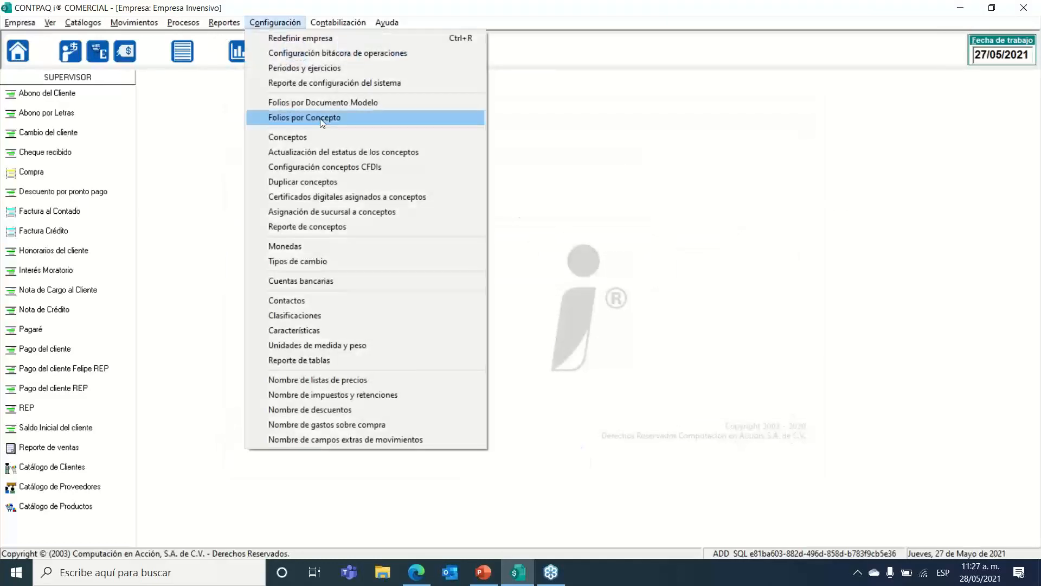
left_click(320, 137)
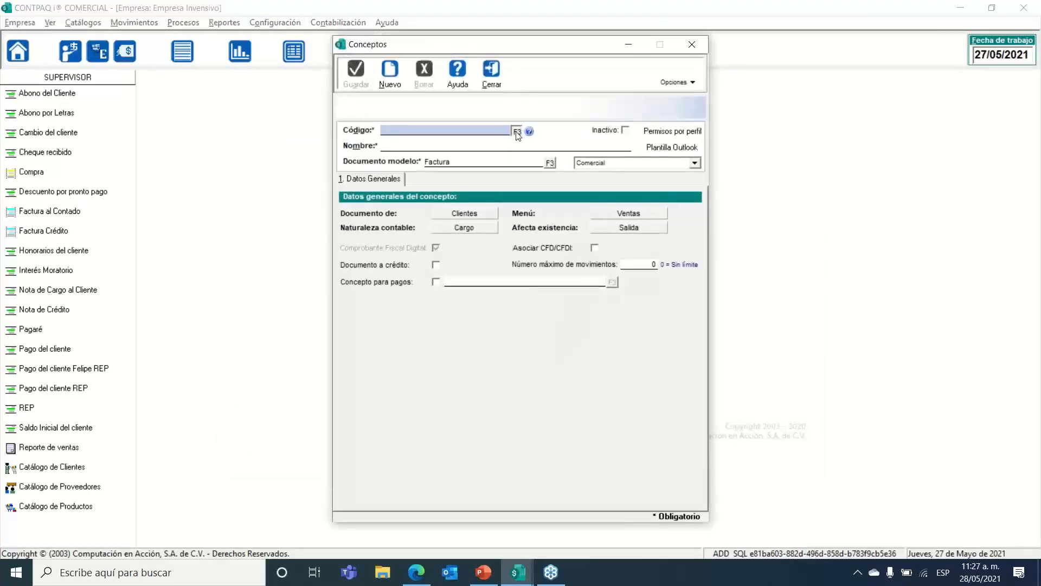
left_click(520, 131)
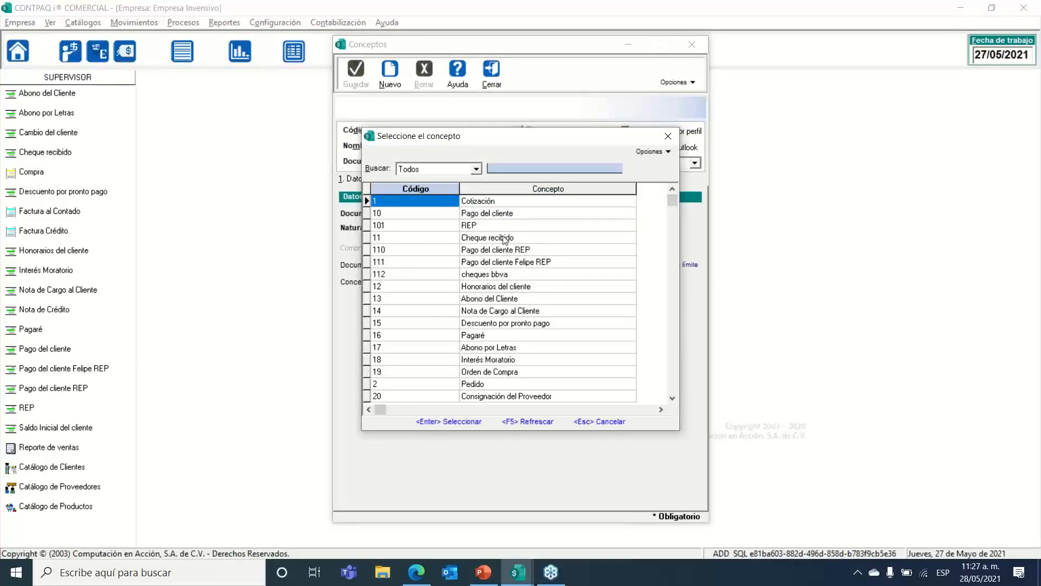
type("felip")
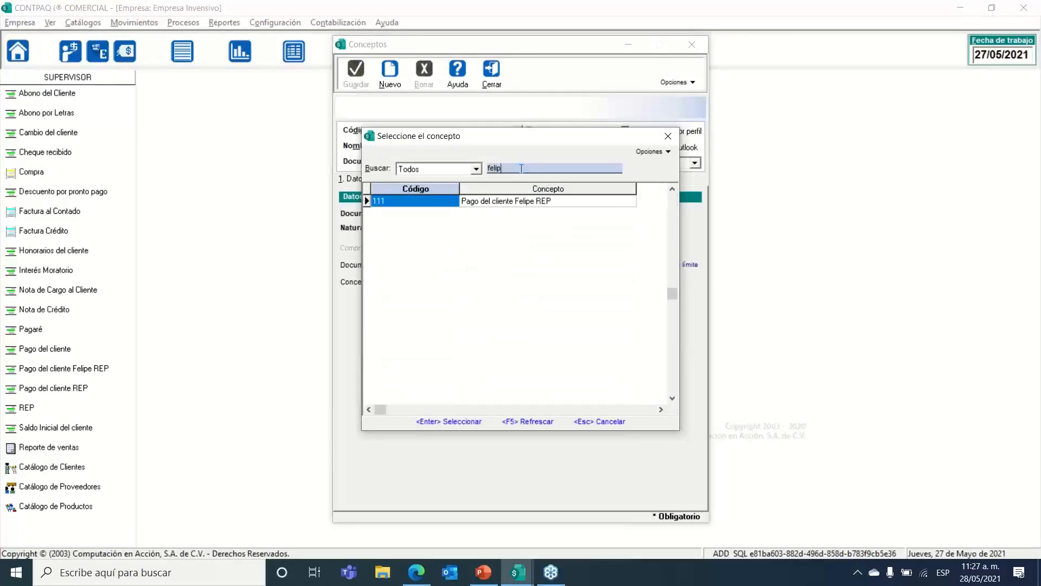
double_click(492, 201)
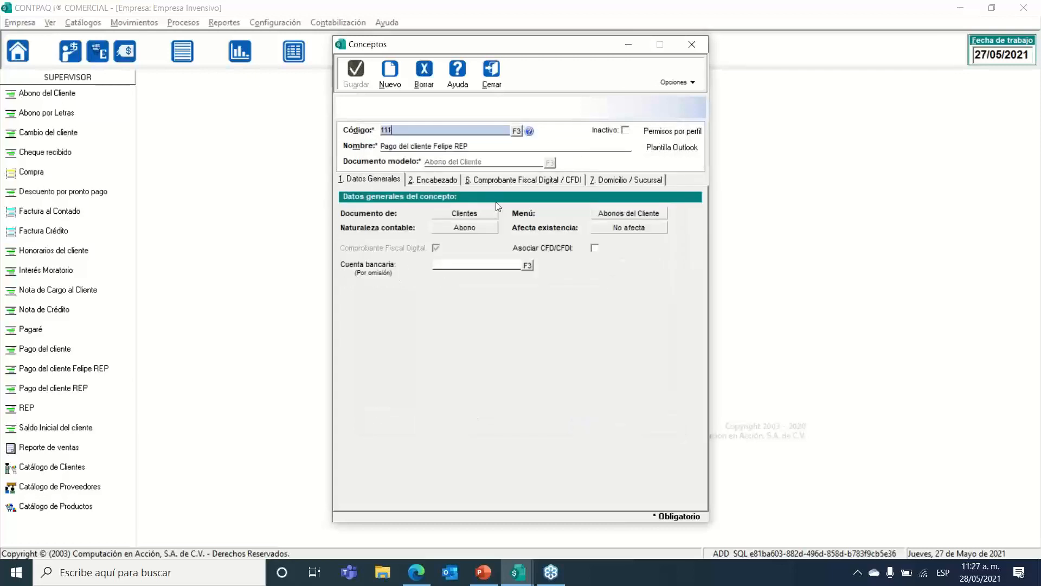
left_click(548, 182)
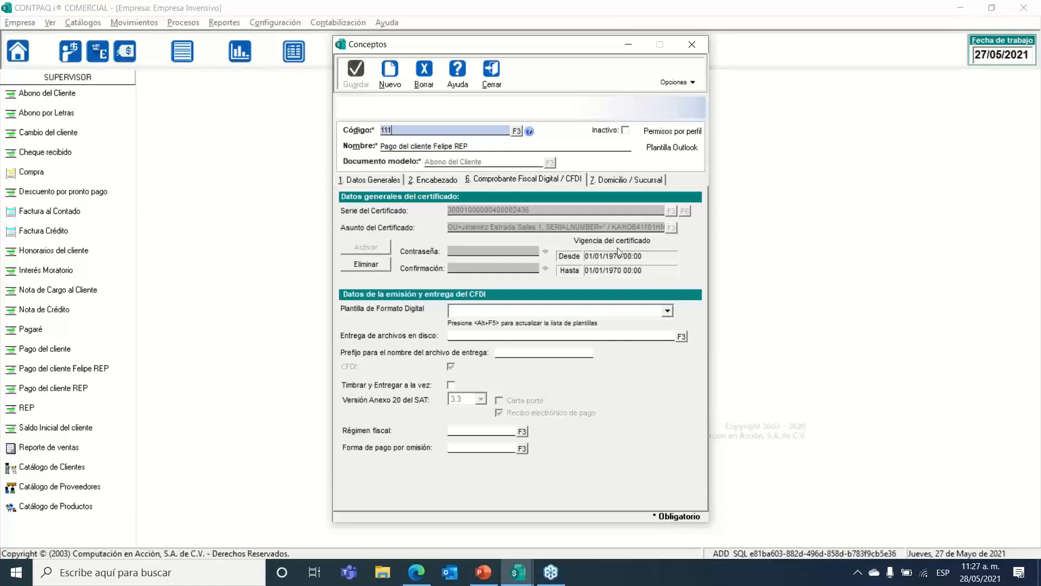
Step: Replace the concept's certificate with the .cer file from Descargas\CSDNuevos
left_click(384, 265)
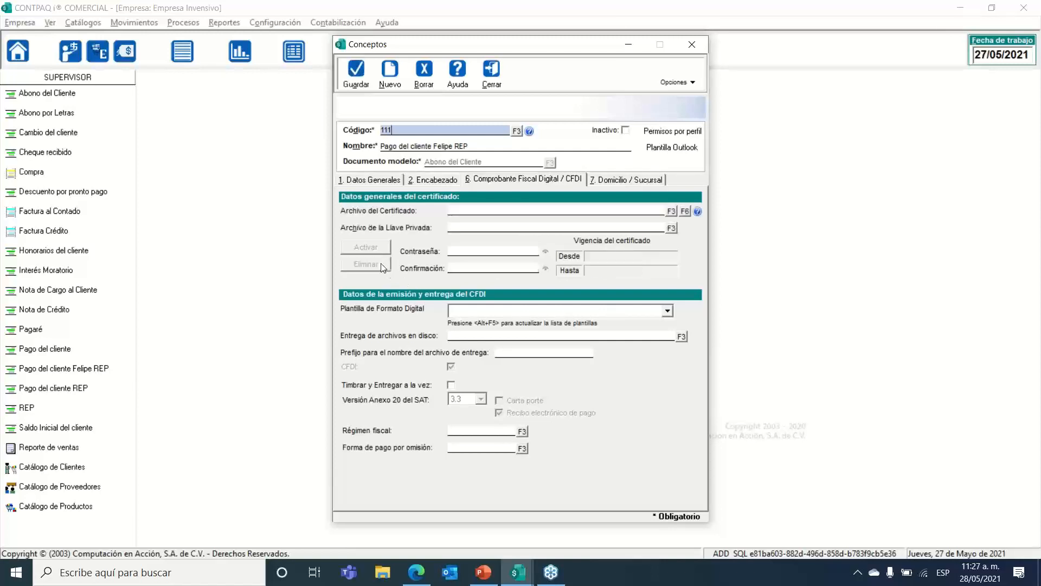
left_click(672, 211)
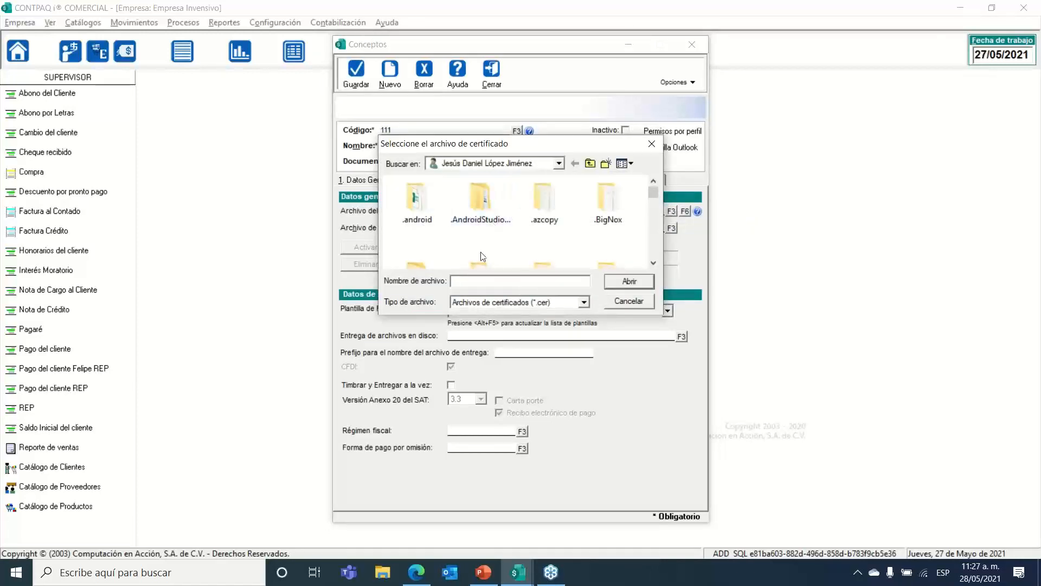
left_click(530, 164)
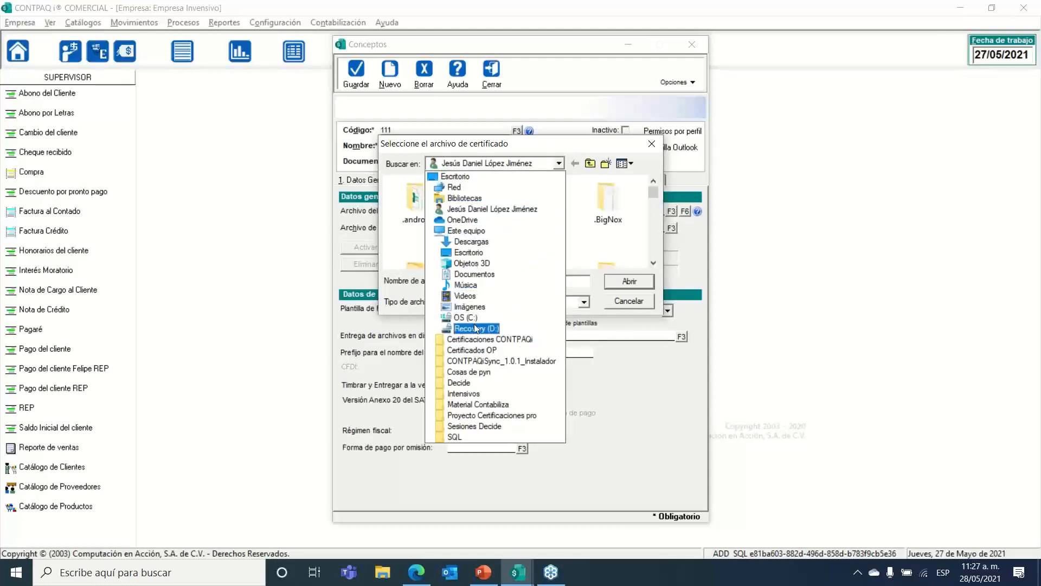
left_click(475, 243)
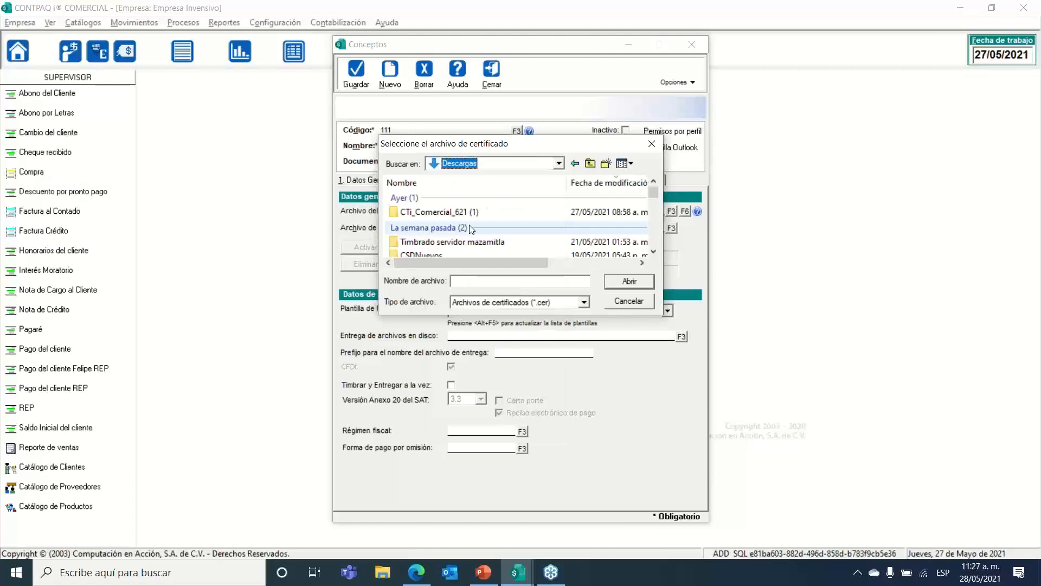
double_click(445, 252)
double_click(454, 199)
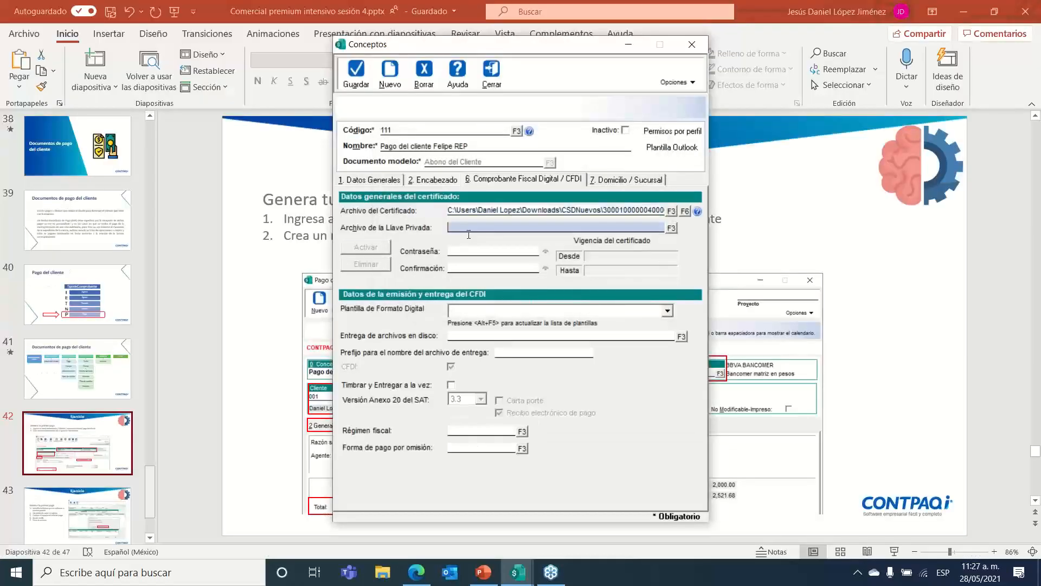
Step: Attach the matching .key file, enter the certificate password confirmation, and save to validate it
left_click(670, 227)
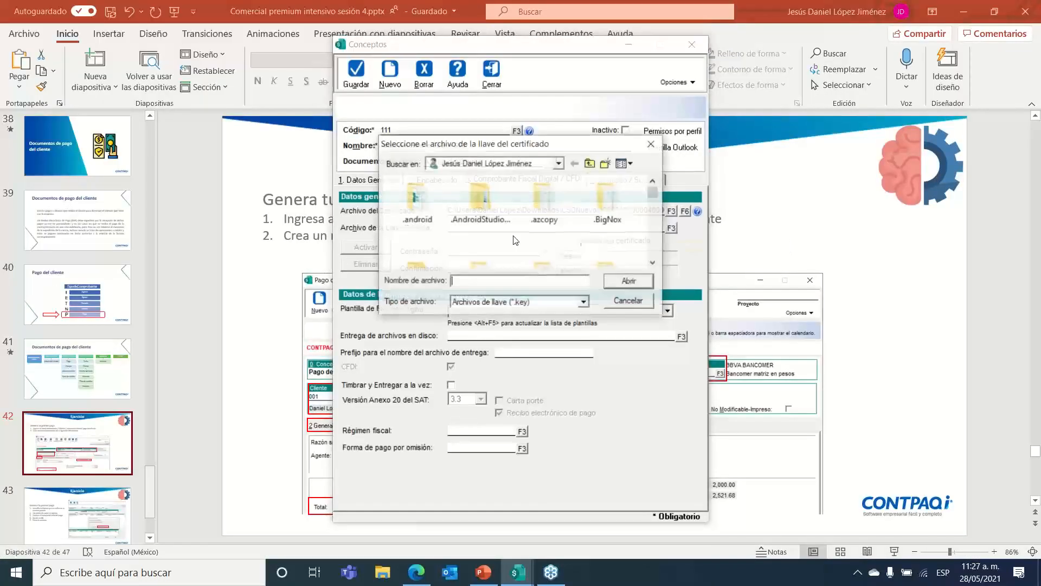
left_click(558, 163)
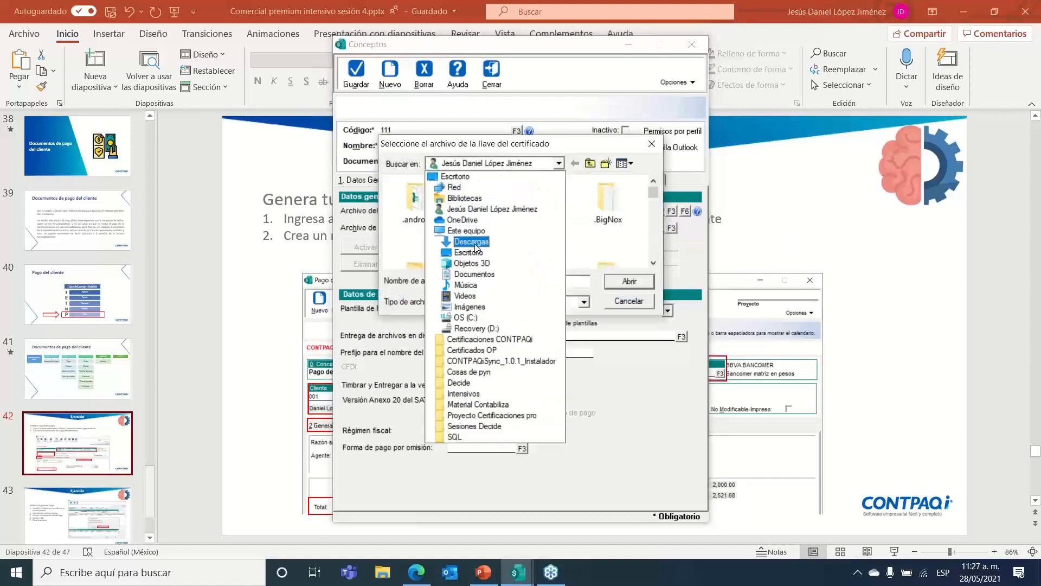
left_click(475, 244)
double_click(455, 254)
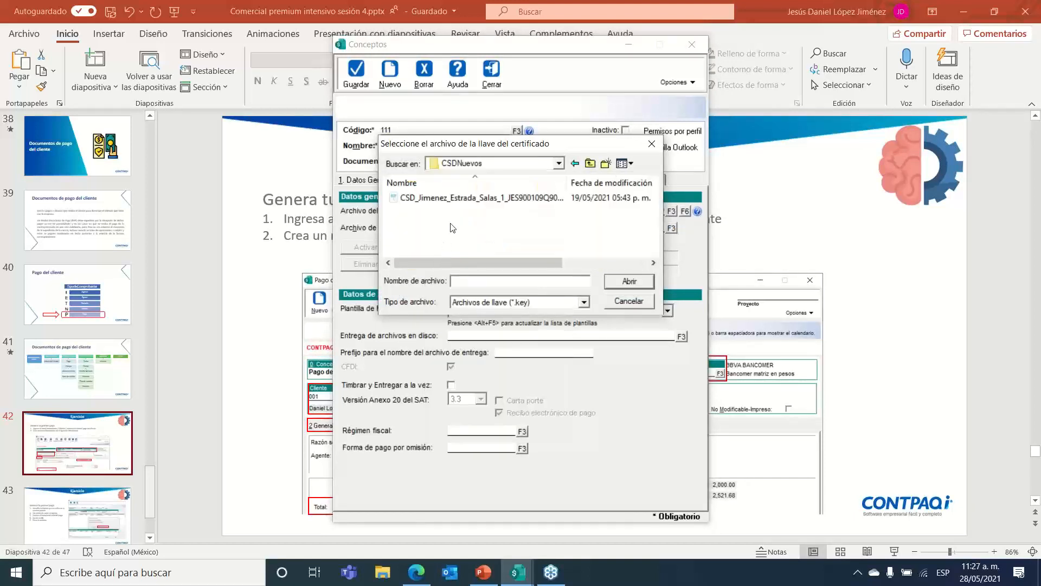
left_click(459, 198)
double_click(460, 197)
type("12")
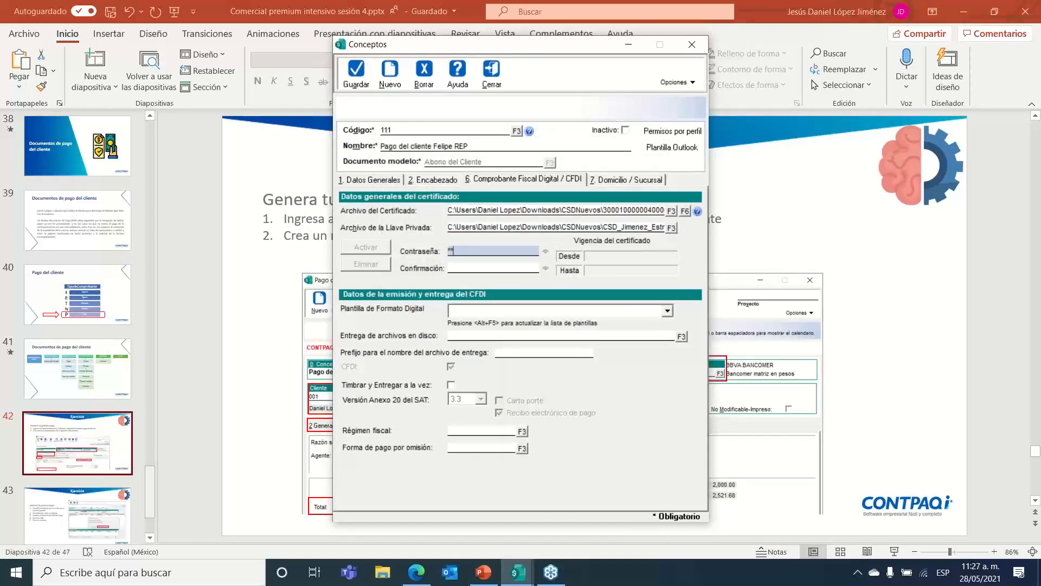
left_click(493, 268)
type("12345678a")
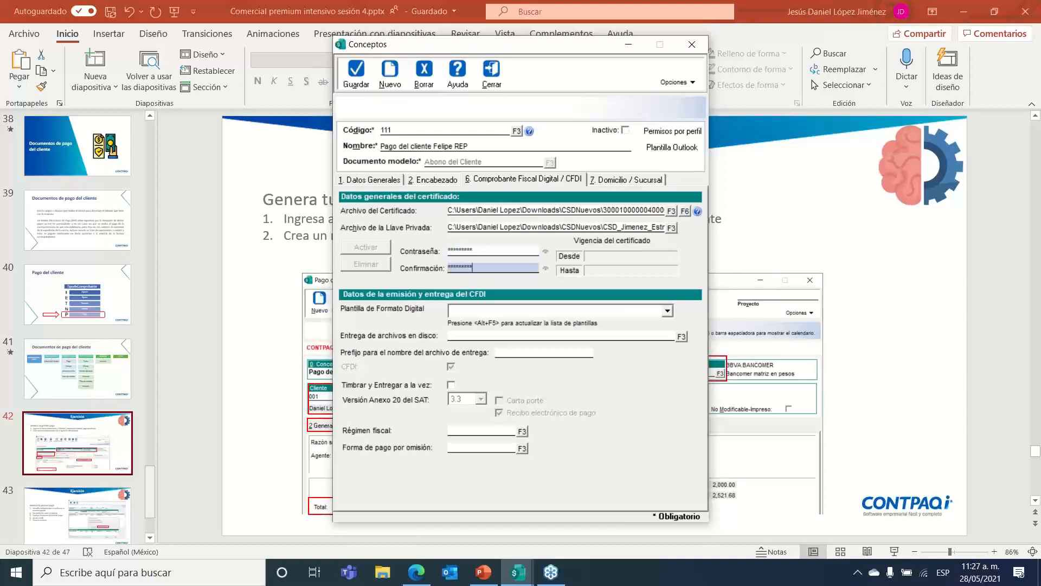
key("Tab")
left_click(362, 71)
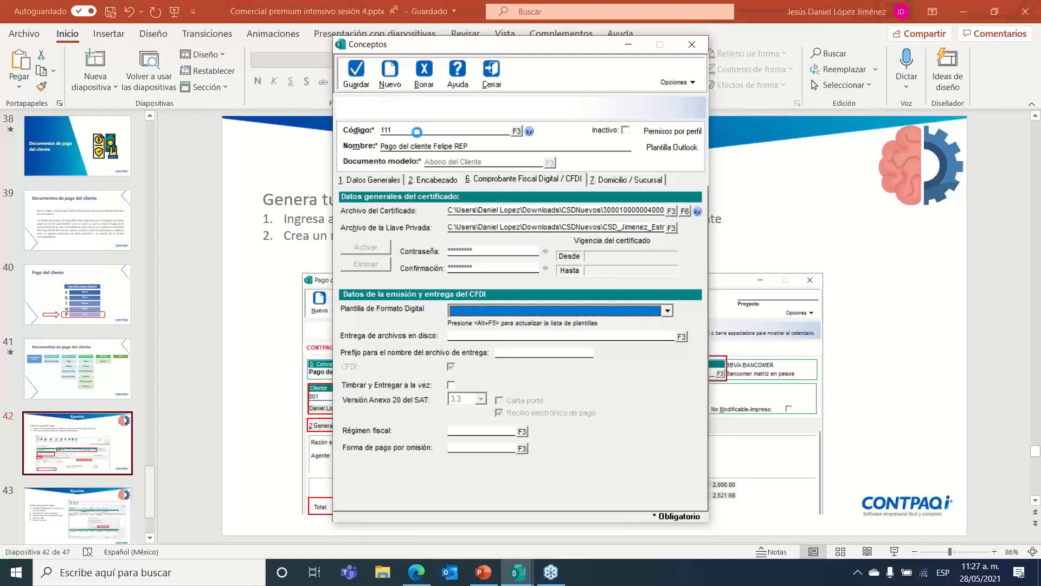
Step: Assign the Recibo Electronico de Pago.rdl digital format template and save the concept
left_click(595, 314)
key("r")
key("Down")
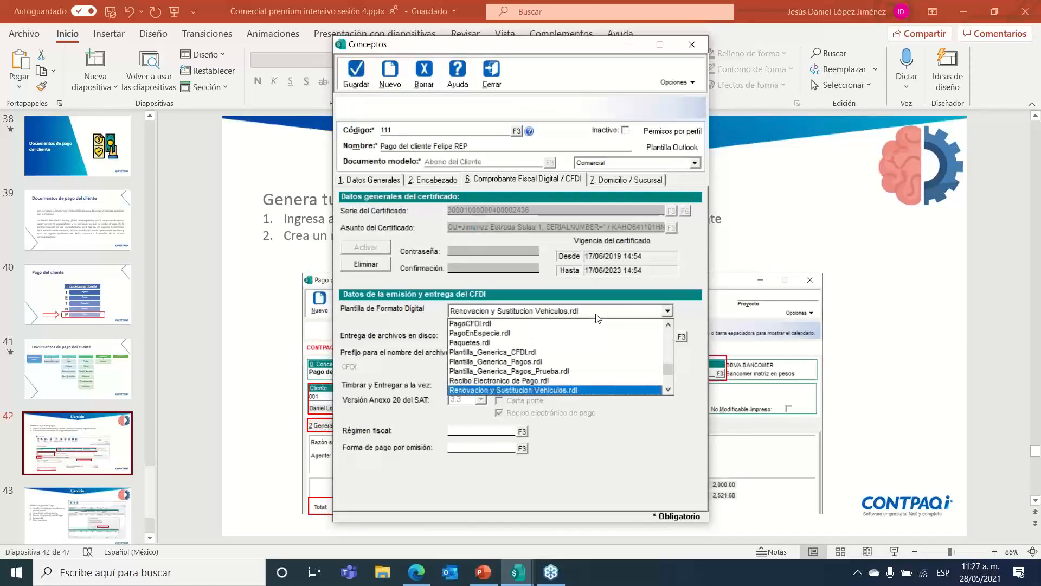
key("Up")
left_click(597, 317)
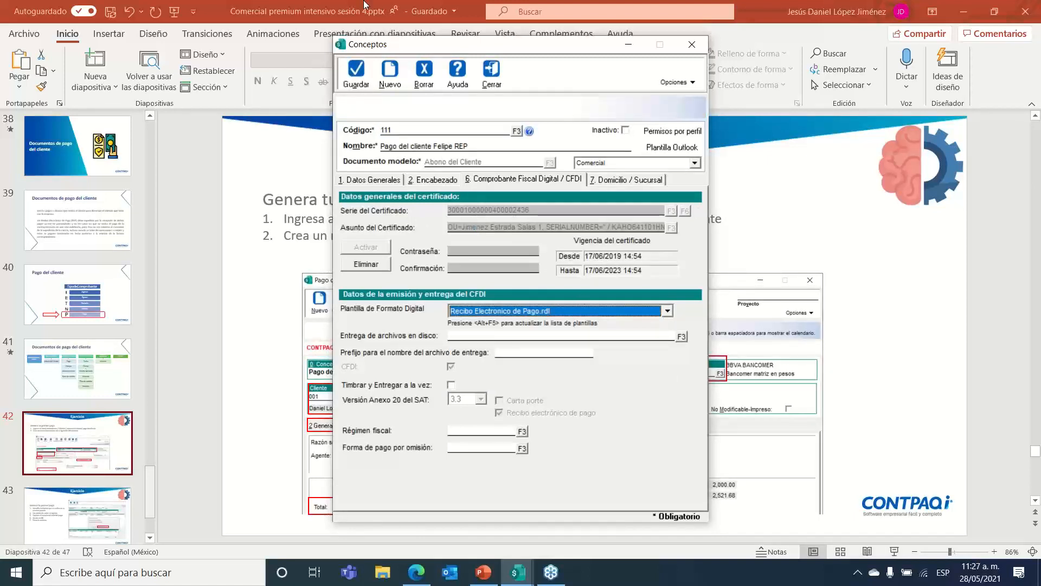
left_click(356, 73)
Step: Close the concept settings and reopen the Pago del cliente Felipe REP payment folio 1
left_click(491, 73)
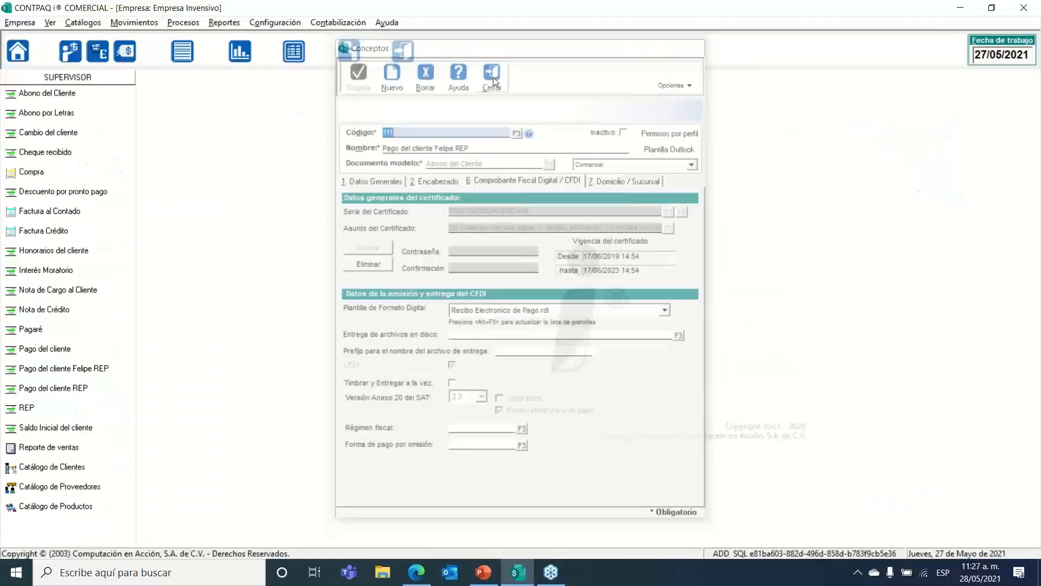
left_click(138, 24)
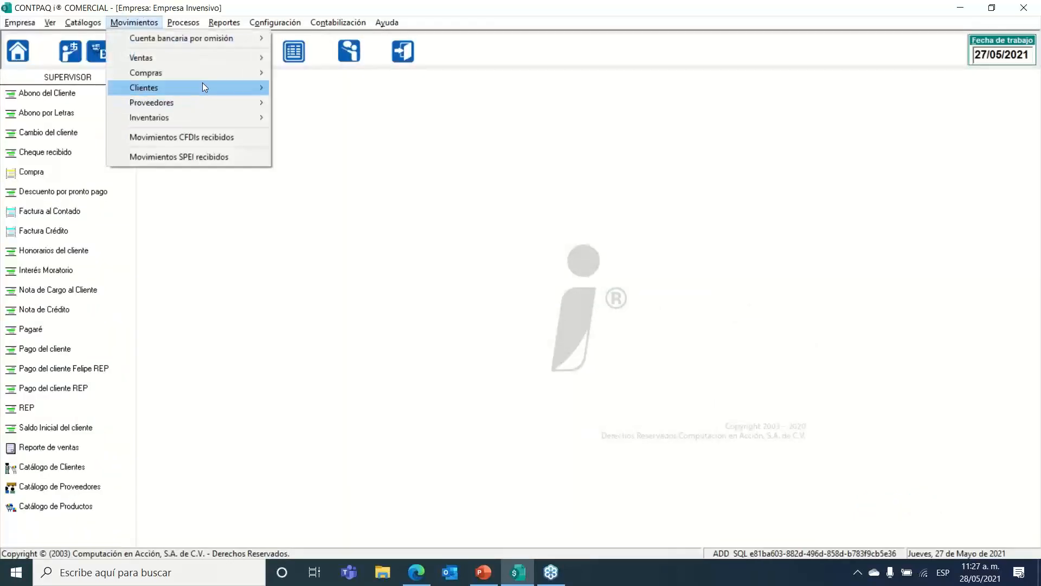
mouse_move(206, 89)
mouse_move(333, 89)
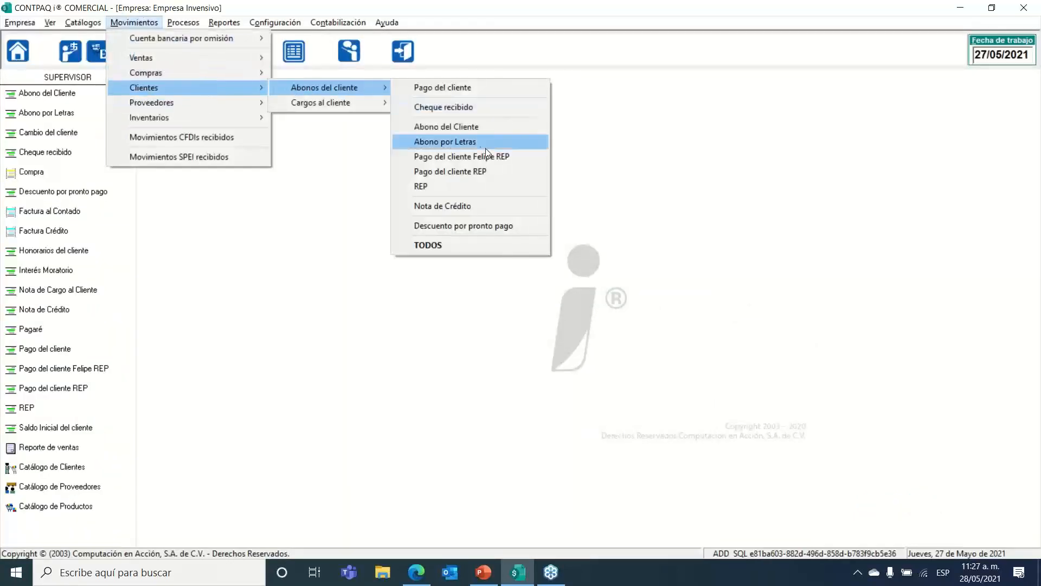
left_click(465, 157)
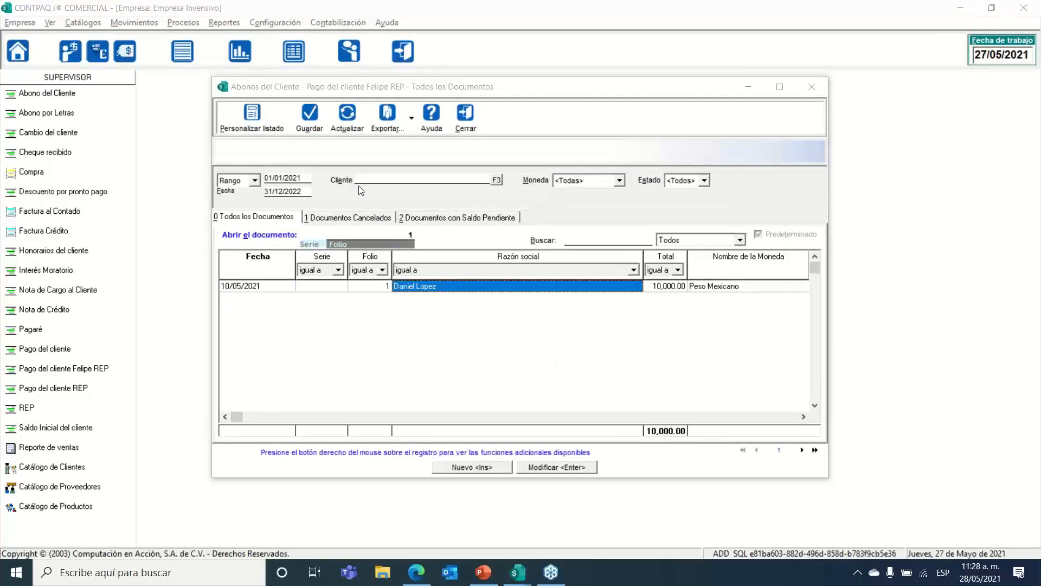
Step: Stamp payment folio 1 using the private-key password and confirm the receipt
left_click(323, 109)
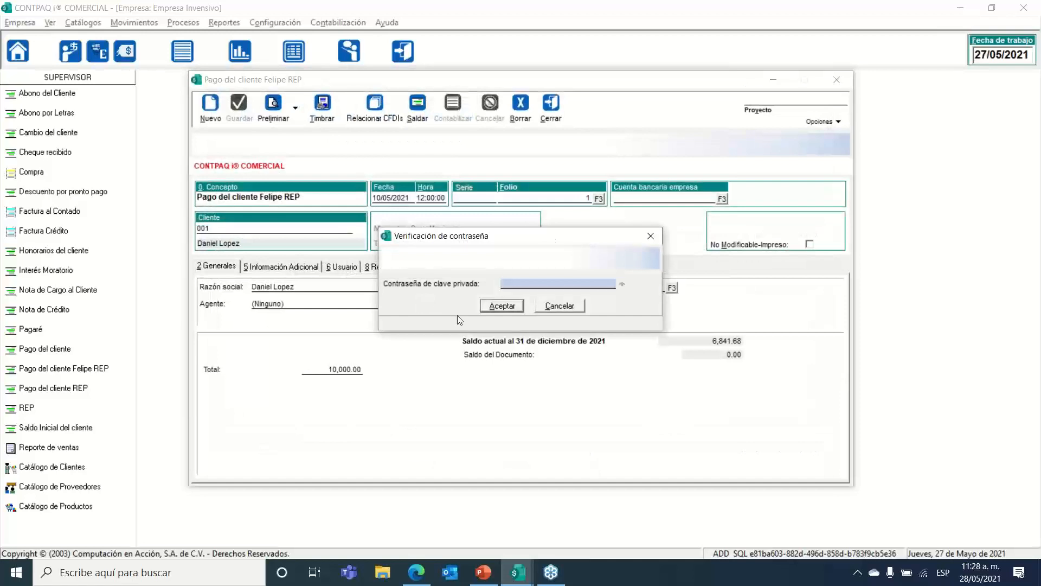
type("*********")
key("Return")
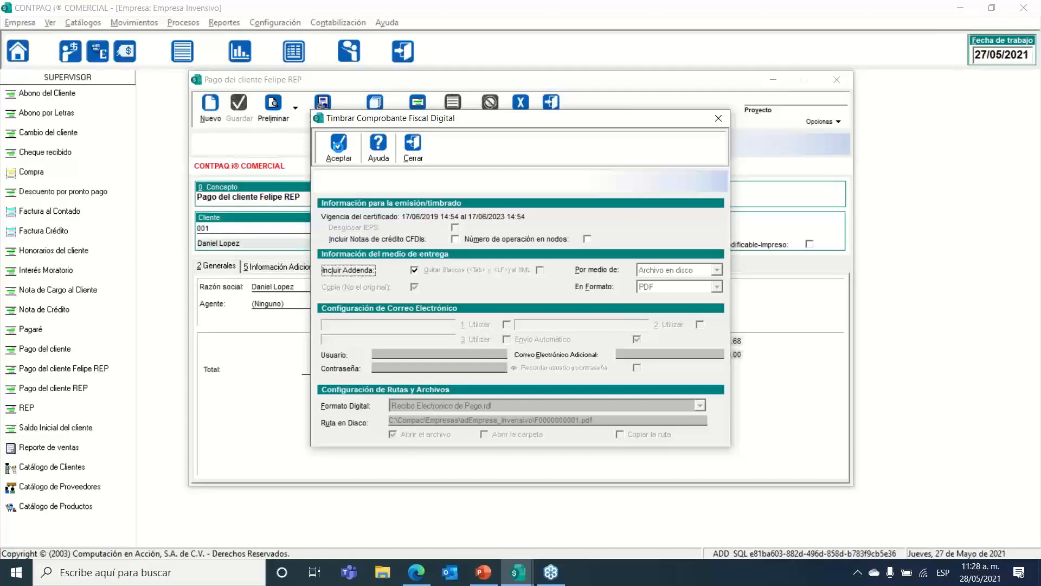
left_click(339, 147)
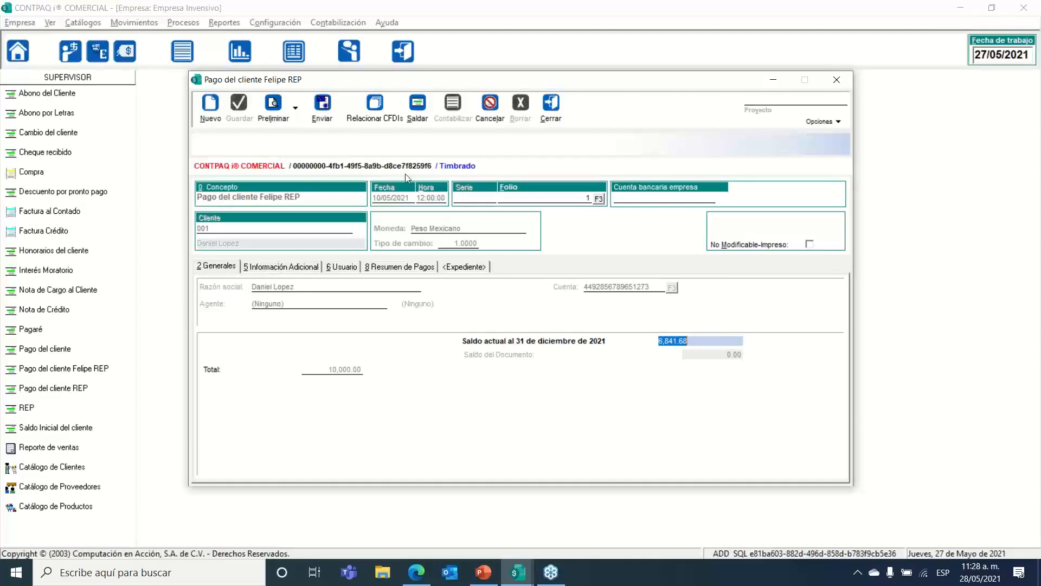
Step: Export the stamped receipt as F0000000001.xml, opening its folder and overwriting the existing file
left_click(321, 114)
left_click(665, 238)
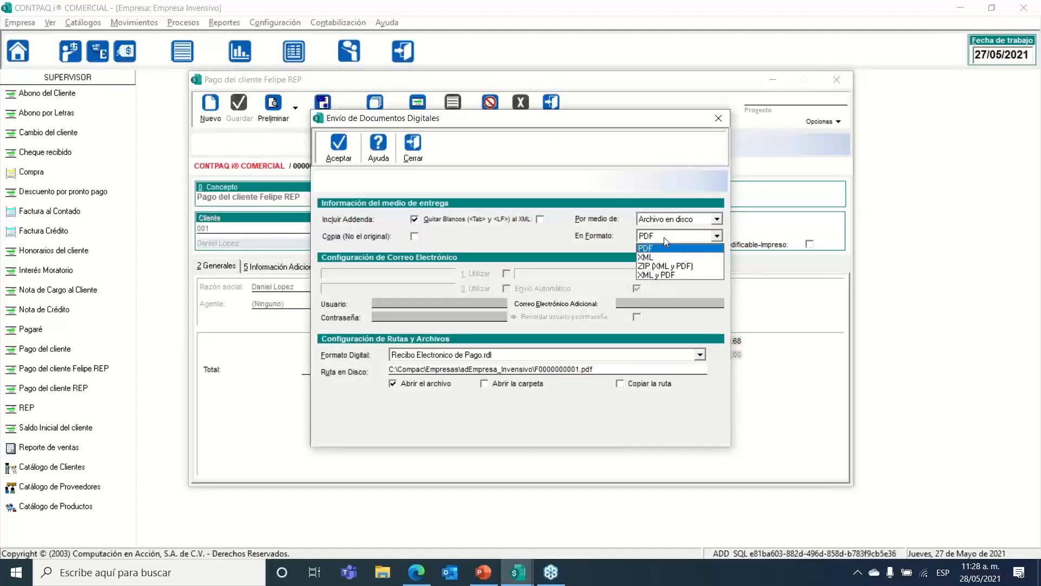
left_click(655, 260)
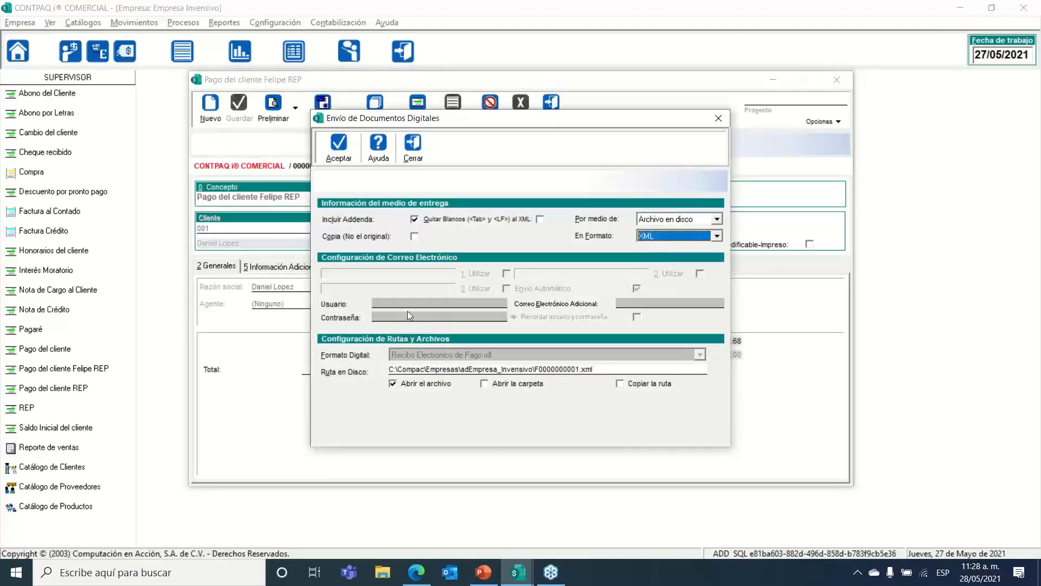
left_click(406, 386)
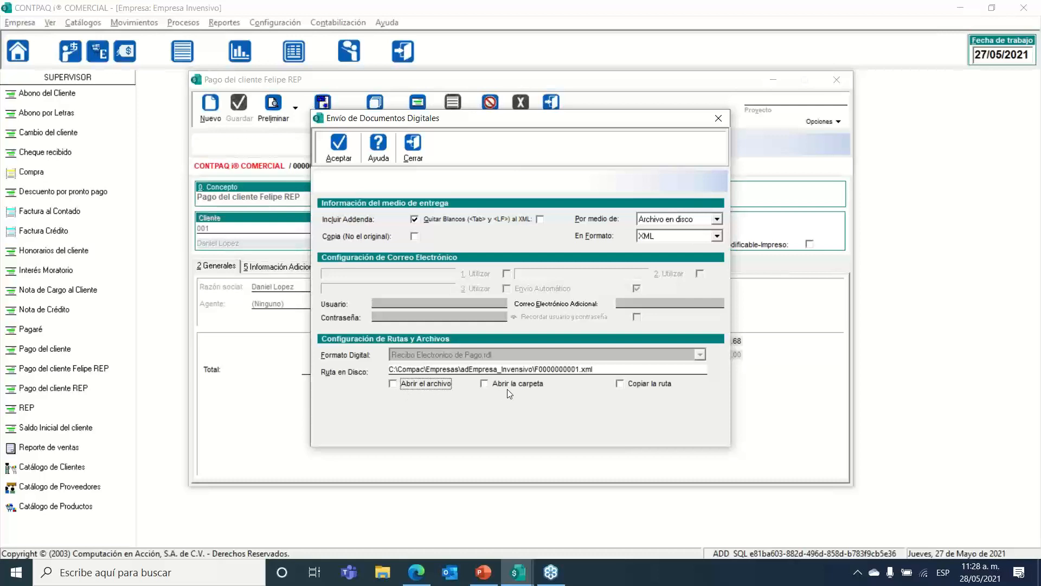
left_click(507, 389)
left_click(338, 146)
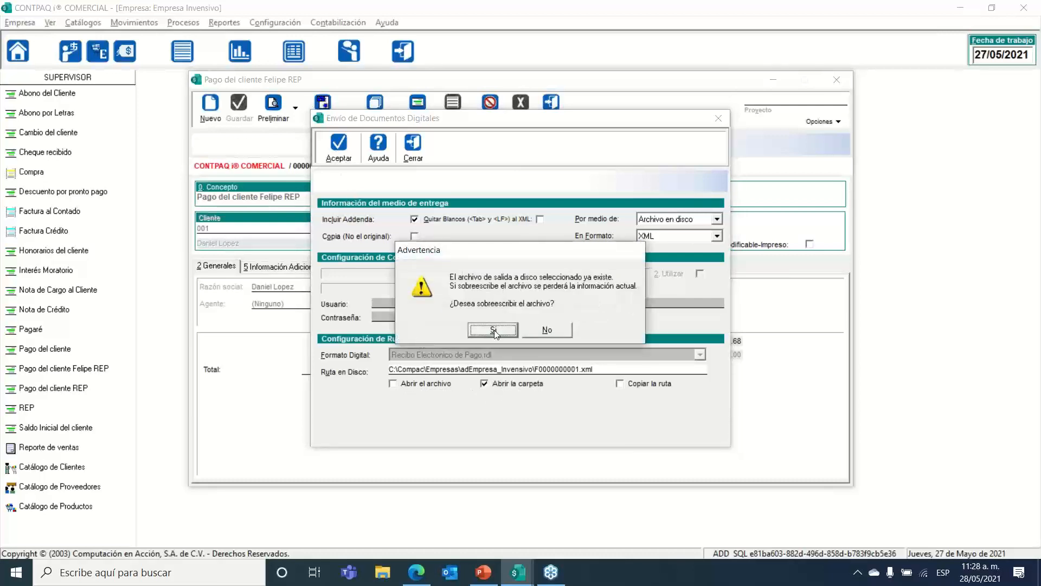
left_click(493, 330)
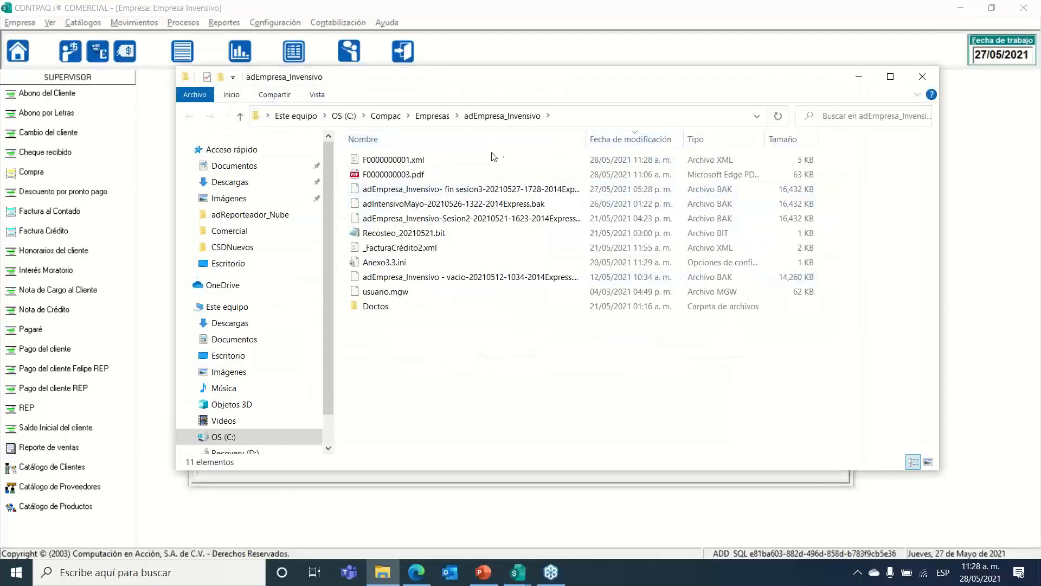
Step: Open the payment receipt F0000000001.xml with Internet Explorer through Abrir con
right_click(477, 161)
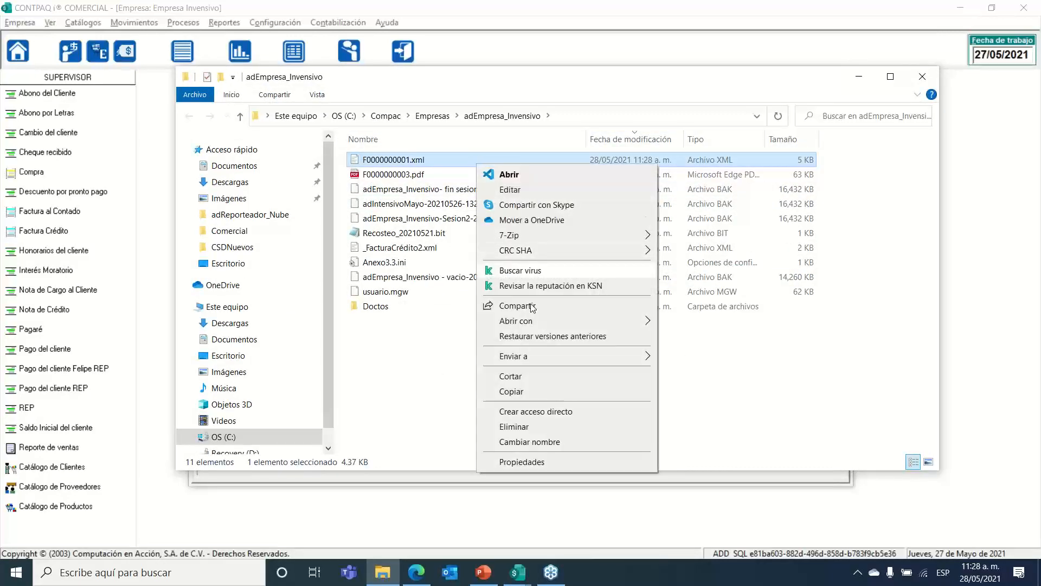
mouse_move(597, 320)
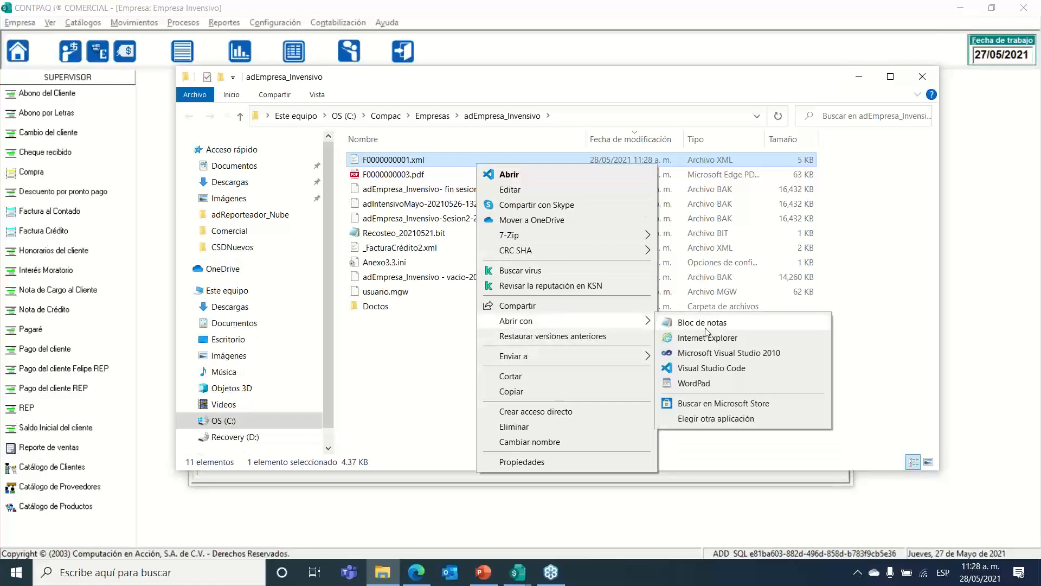
left_click(706, 338)
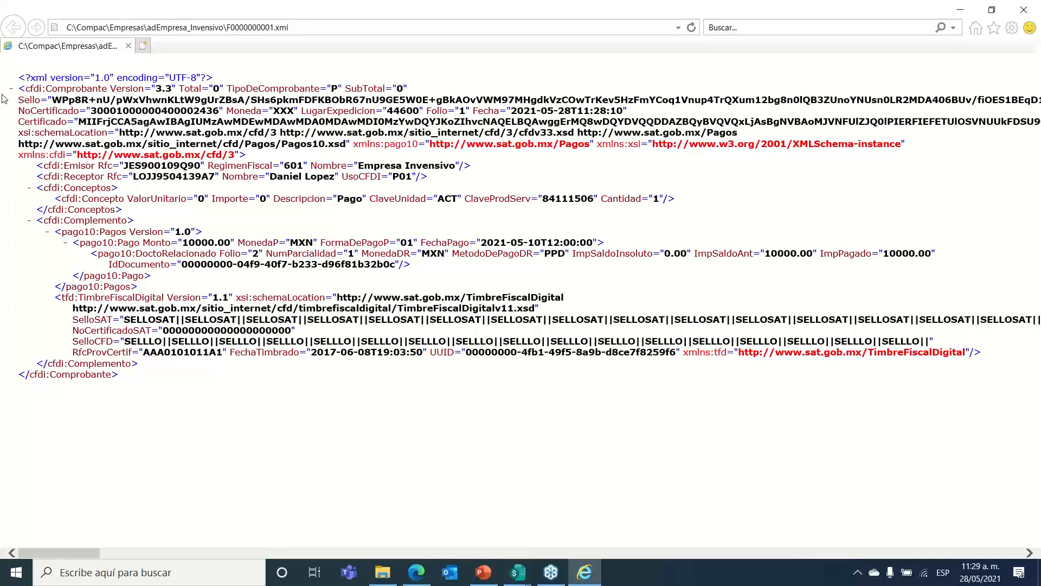
left_click_drag(8, 89, 2, 142)
left_click(2, 119)
left_click_drag(8, 92, 405, 89)
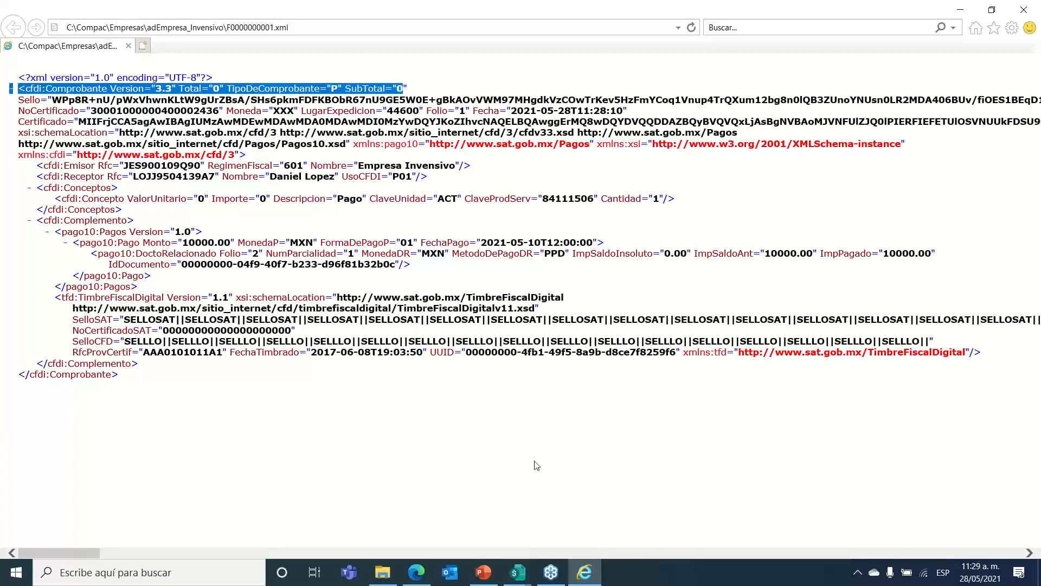
left_click(518, 572)
Step: Close the stamped payment window and the Abonos del Cliente list in CONTPAQi
left_click(606, 523)
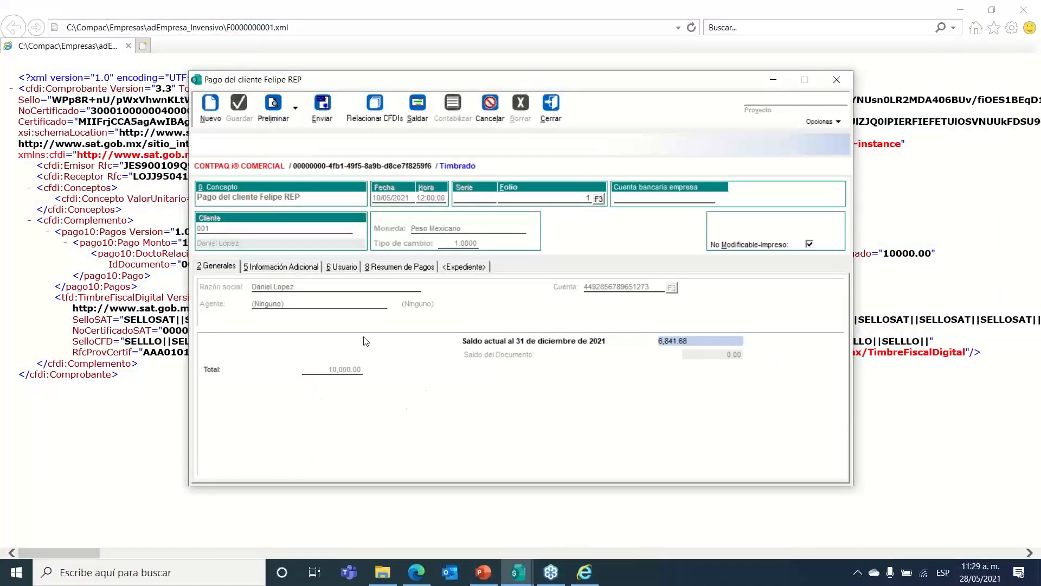
left_click(551, 111)
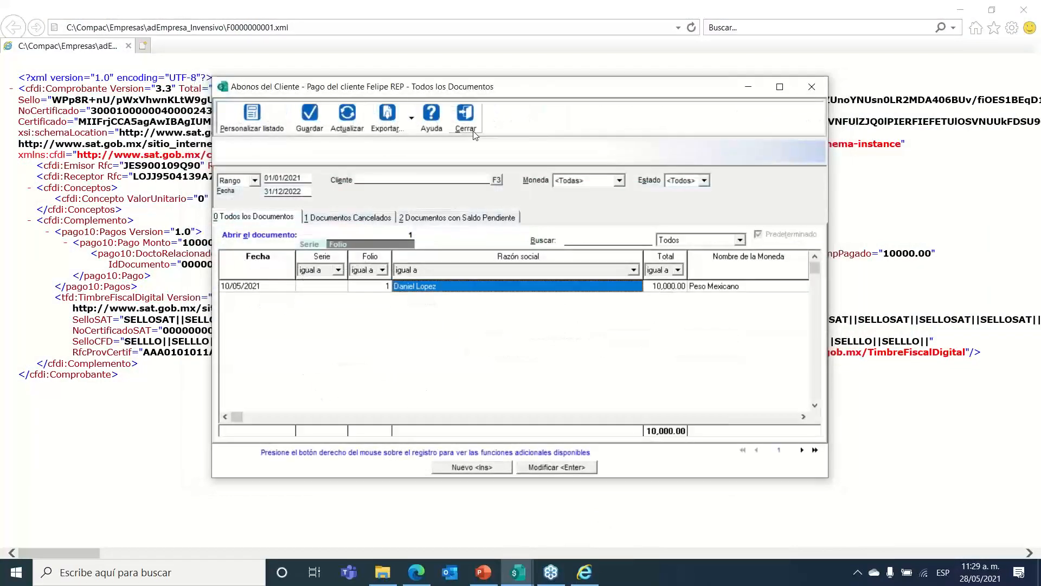
left_click(466, 117)
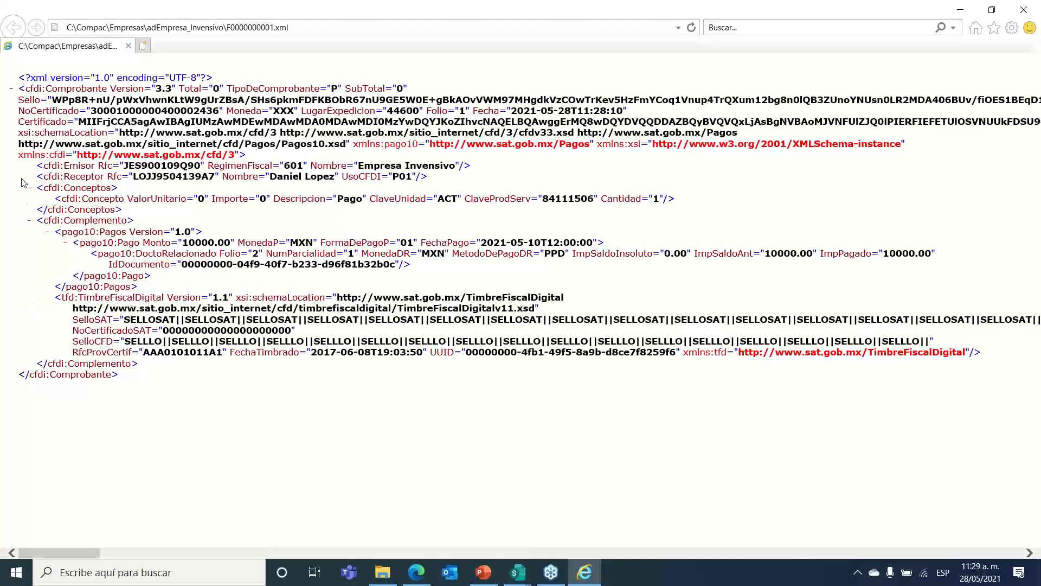
Step: Highlight the receiver, concept and Pagos complement lines showing the 10000.00 payment amount
left_click_drag(22, 182, 138, 214)
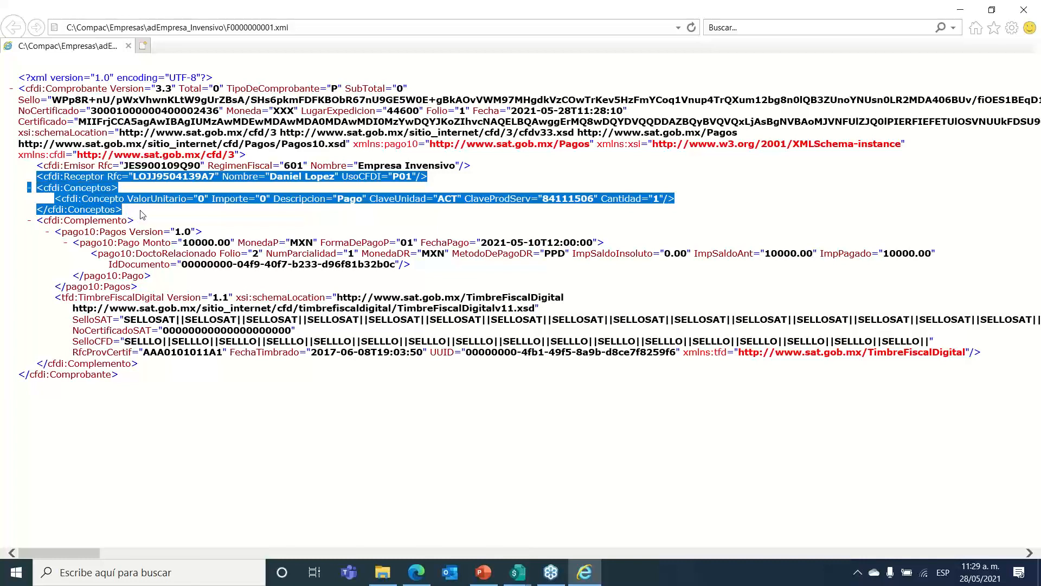
left_click_drag(43, 202, 670, 193)
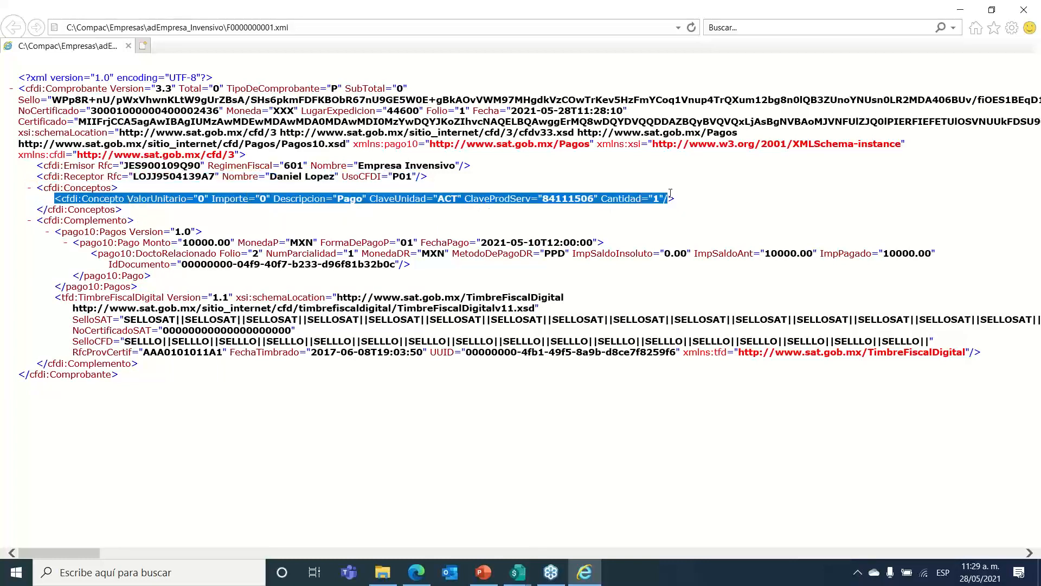
left_click(28, 267)
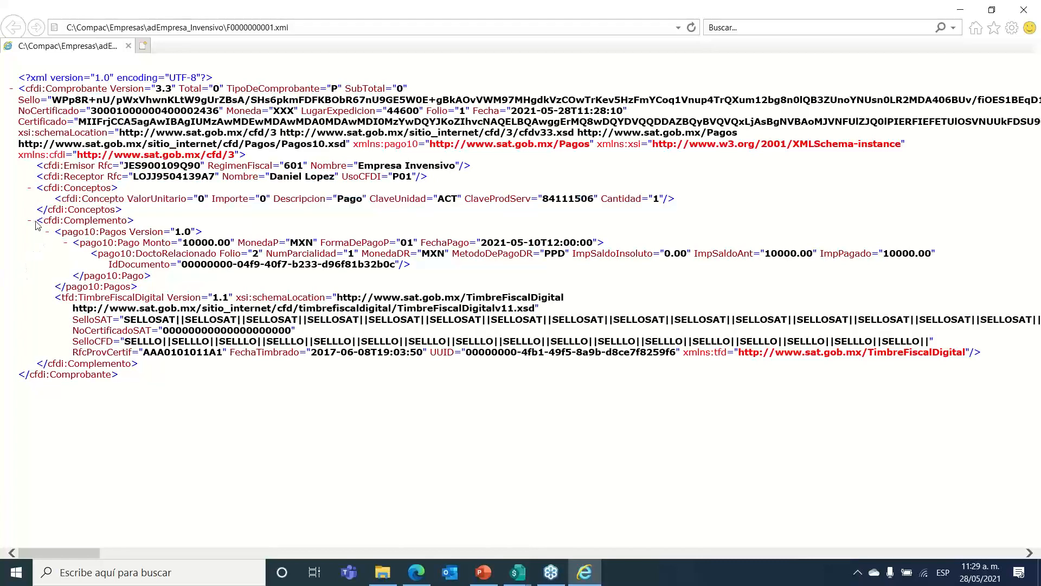
left_click_drag(37, 225, 232, 247)
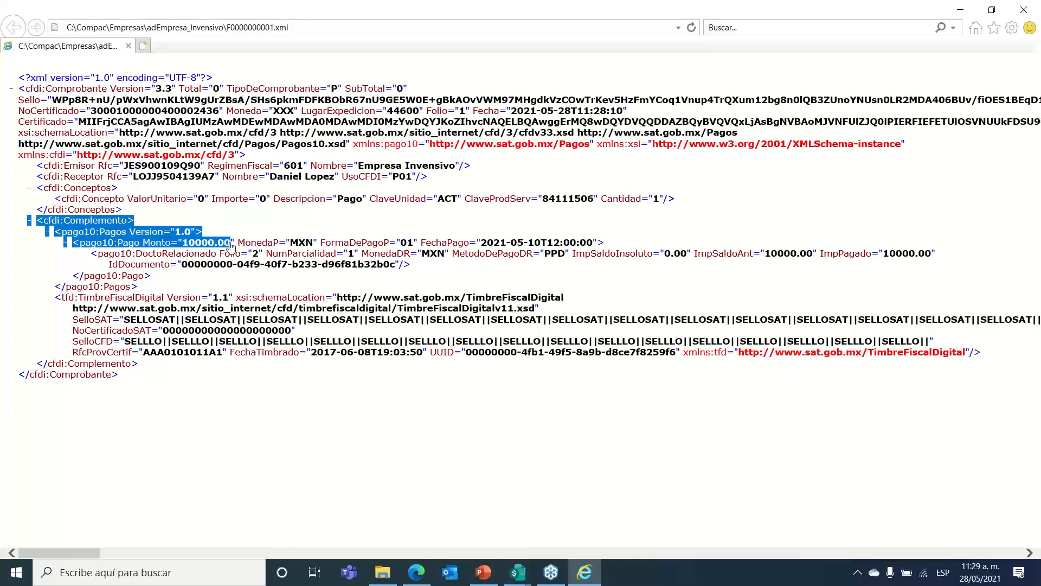
left_click_drag(232, 247, 620, 245)
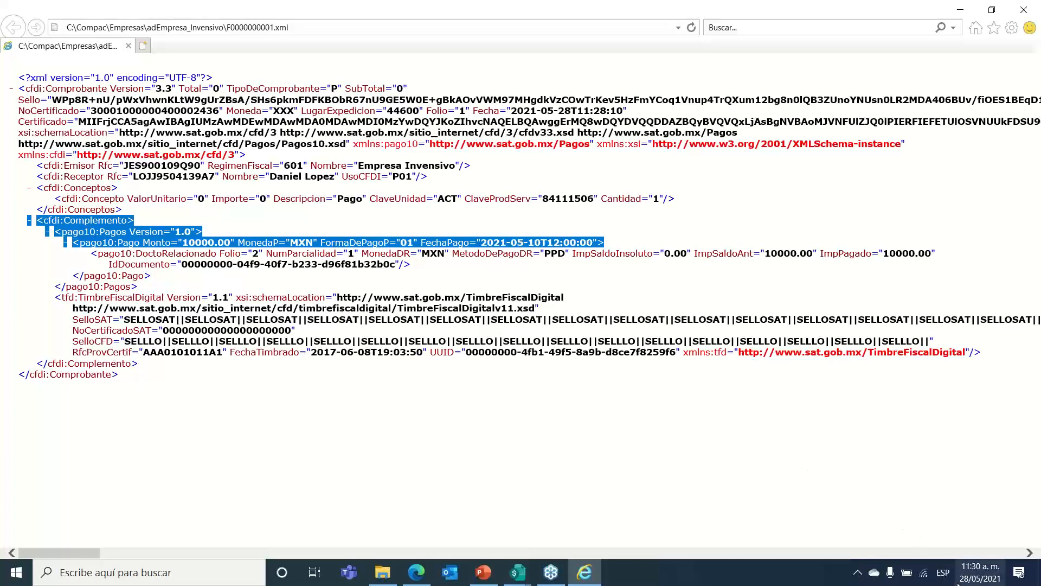
Step: Highlight the Pago line, certificate attributes and the DoctoRelacionado IdDocumento for folio 2
left_click(979, 572)
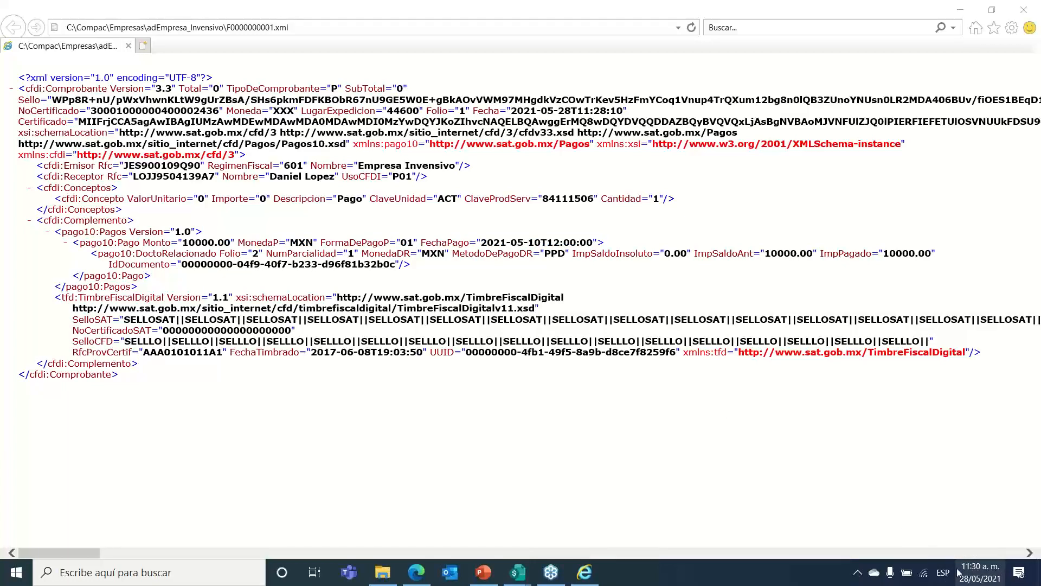
left_click(412, 444)
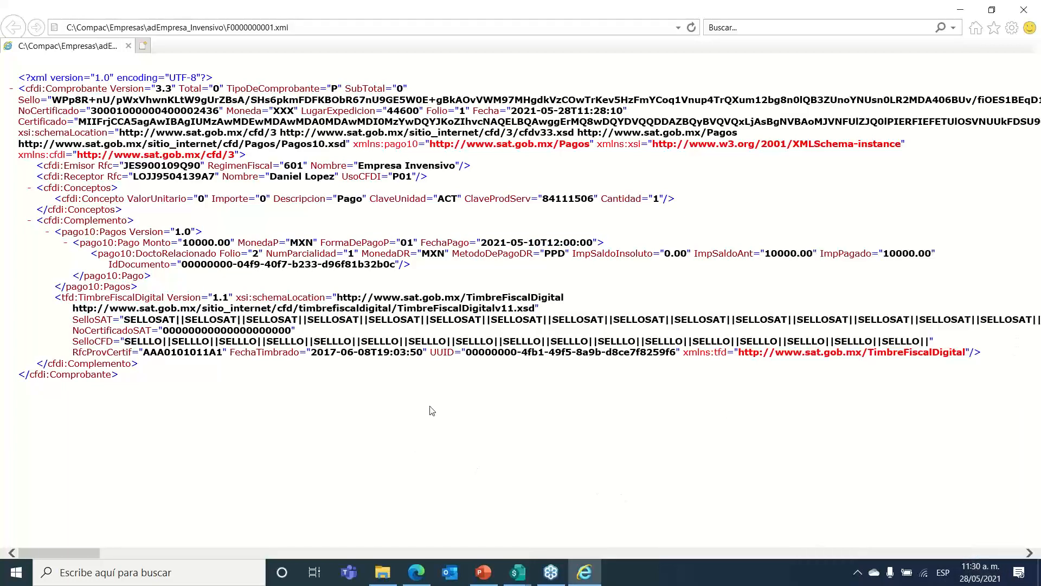
left_click_drag(61, 243, 603, 243)
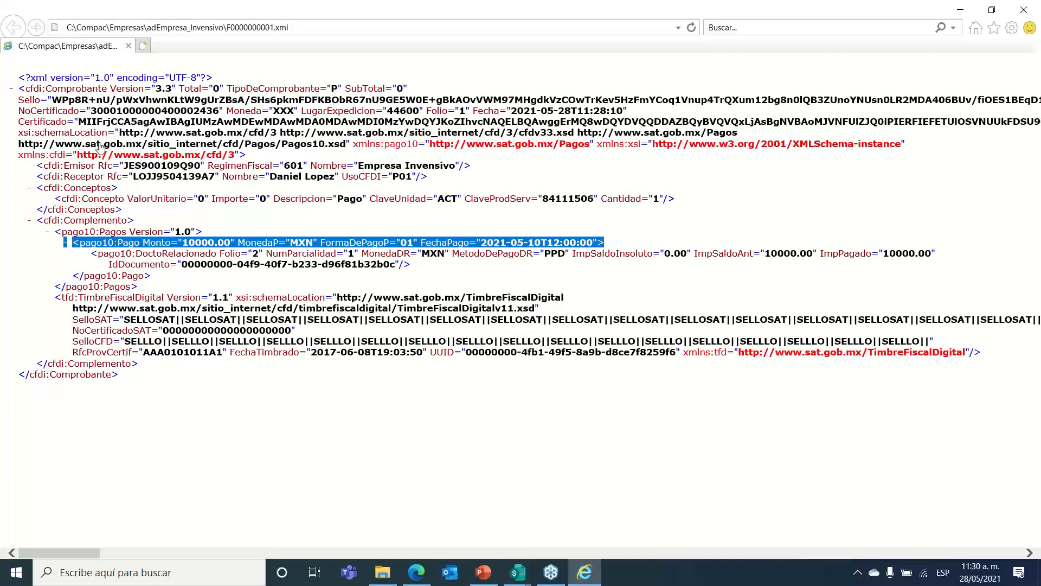
left_click_drag(16, 114, 631, 112)
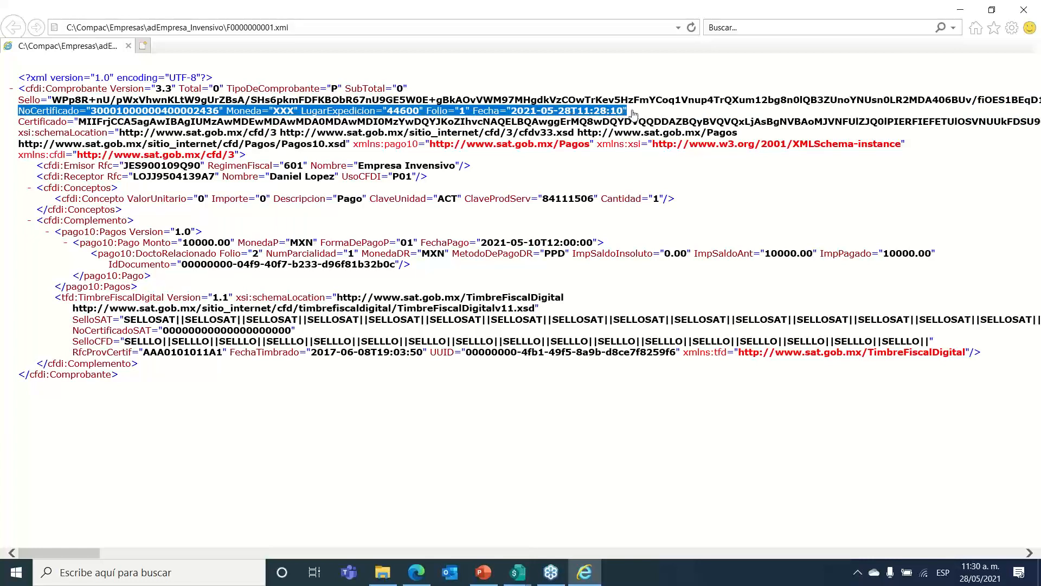
left_click(80, 258)
left_click_drag(82, 257, 433, 269)
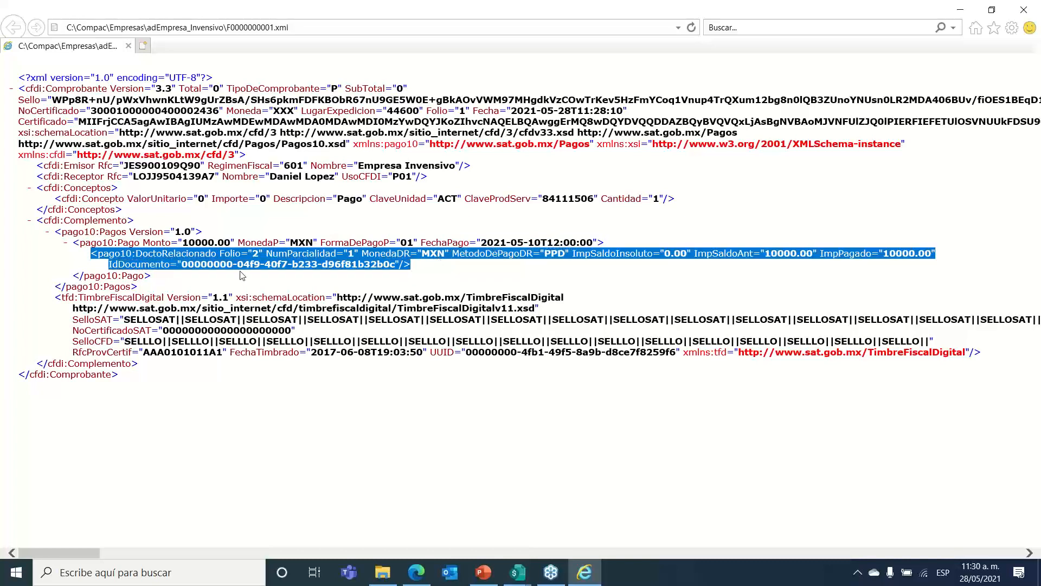
left_click(107, 267)
left_click_drag(107, 267, 416, 266)
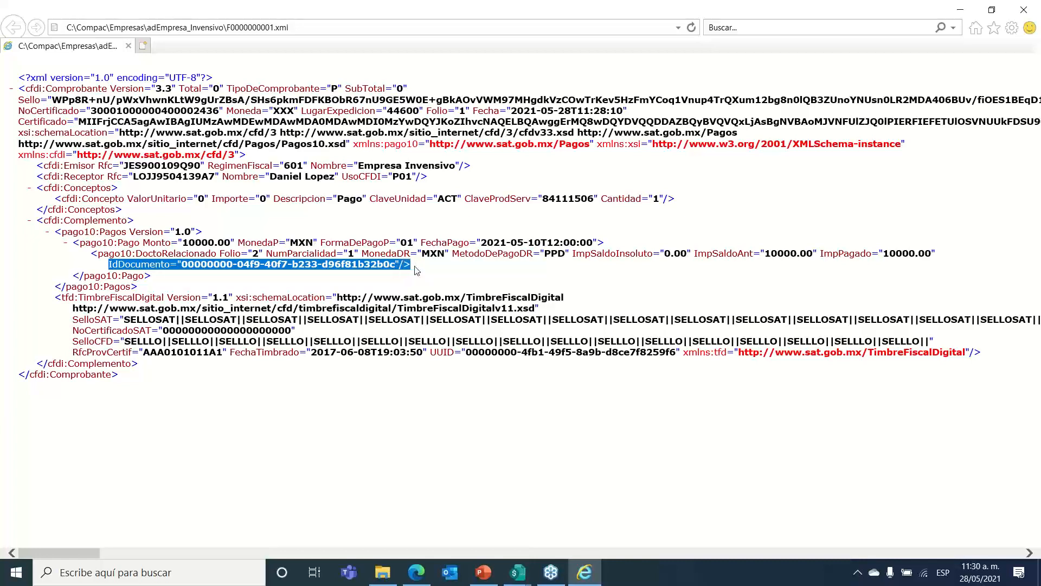
Step: Close the customer payment document and the Abonos del Cliente list
left_click(519, 572)
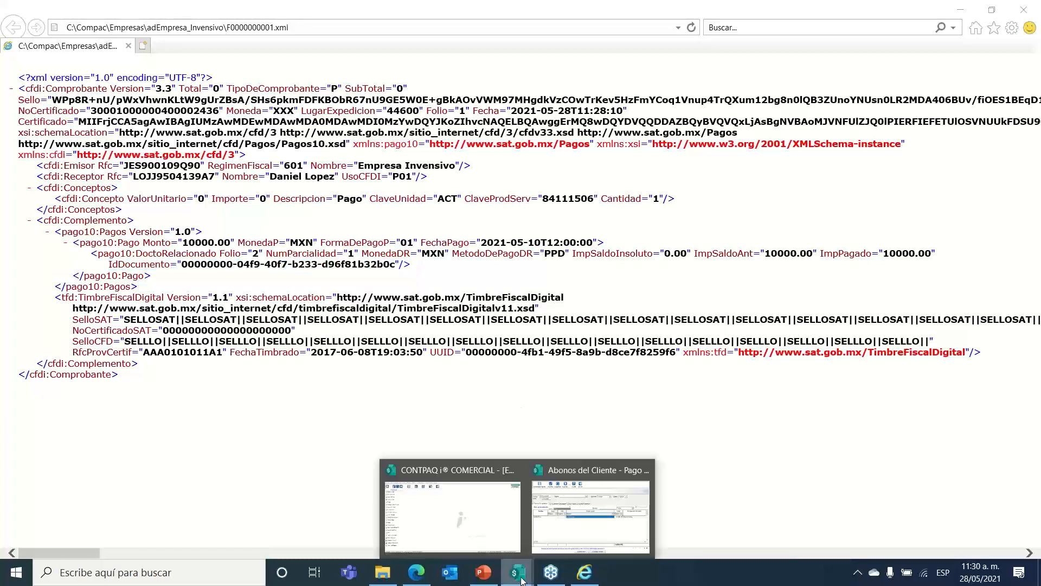
left_click(590, 519)
double_click(401, 286)
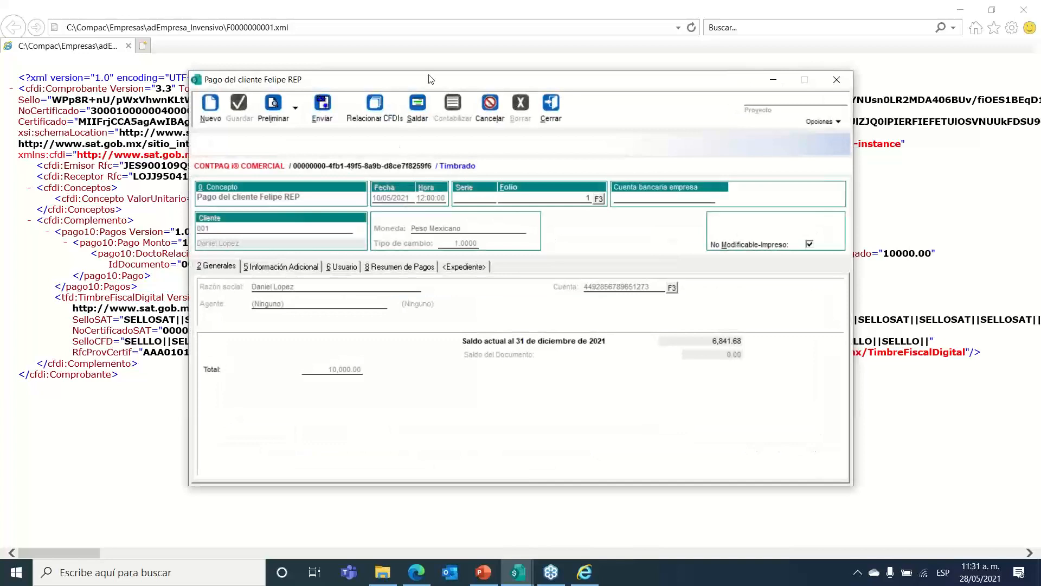
left_click_drag(430, 79, 664, 80)
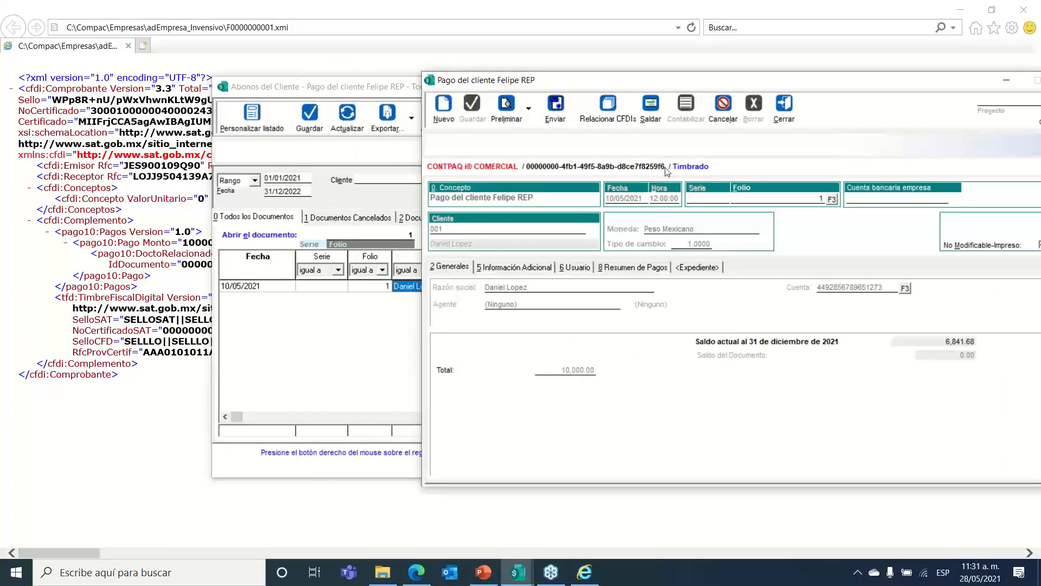
left_click(784, 112)
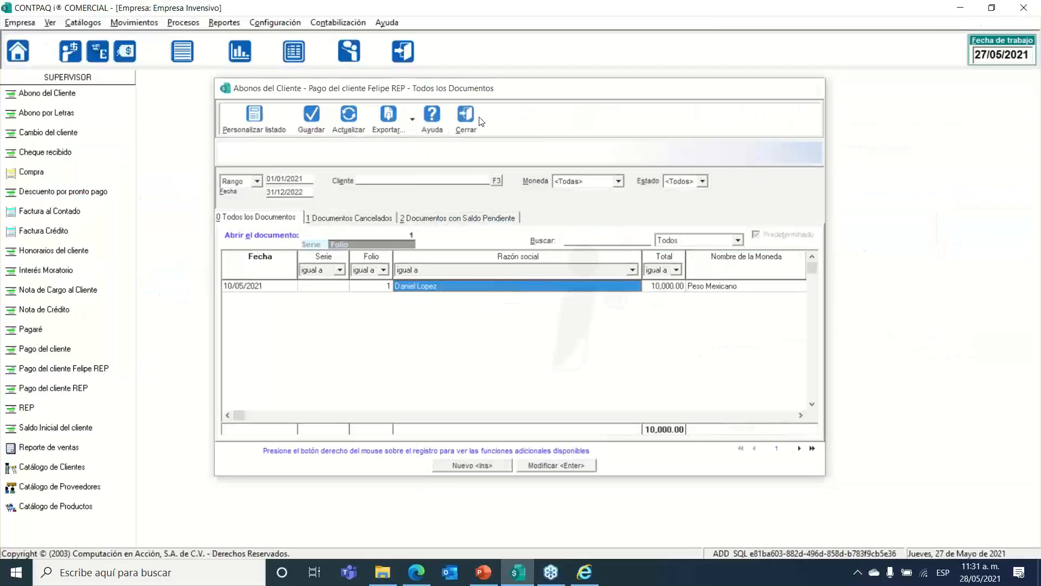
left_click(480, 120)
Step: Open opening-balance folio 2 from Cargos al cliente > Saldo Inicial and associate its digital documents
left_click(120, 22)
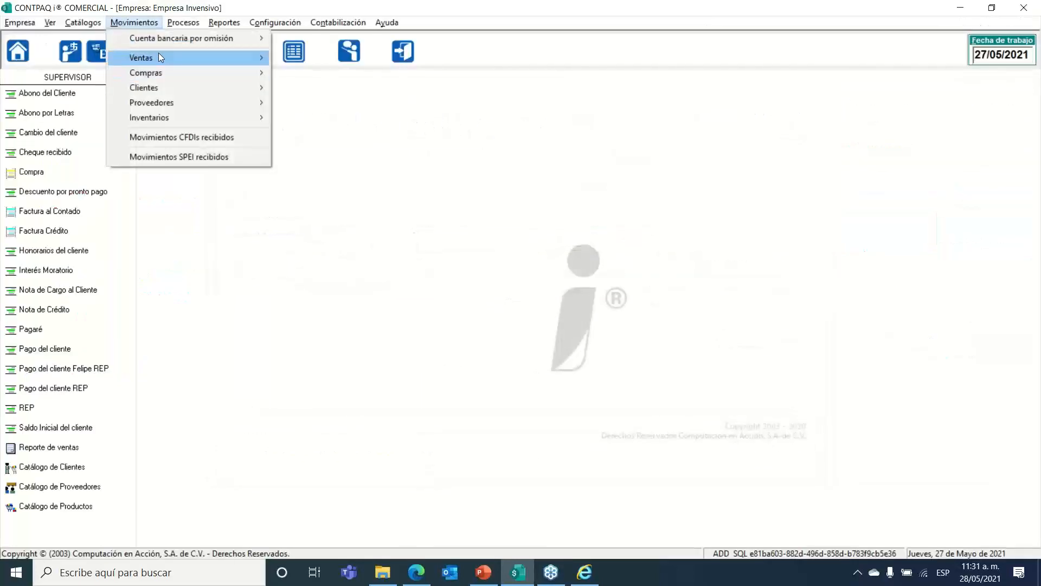
mouse_move(187, 104)
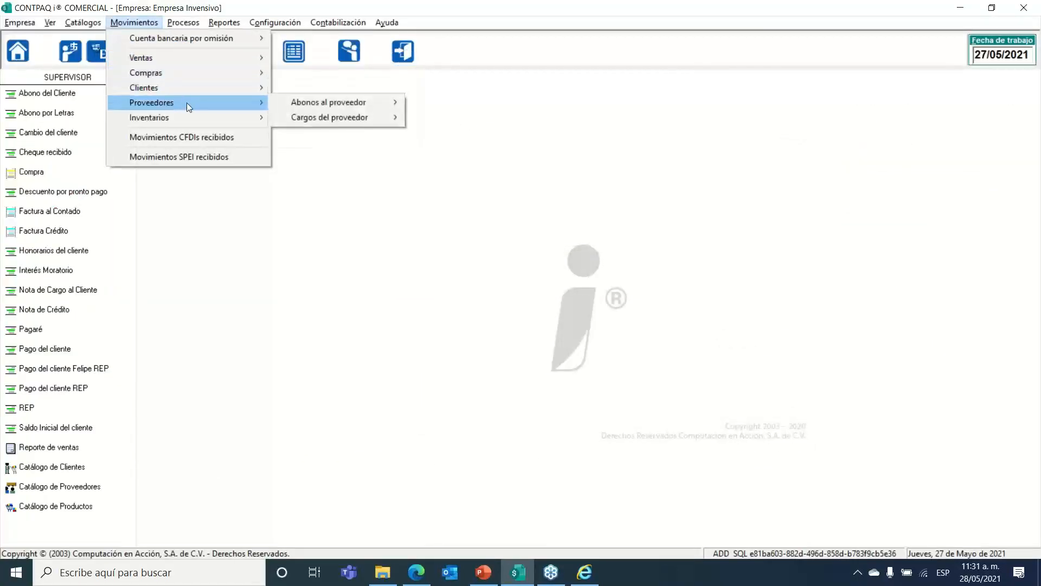
mouse_move(216, 87)
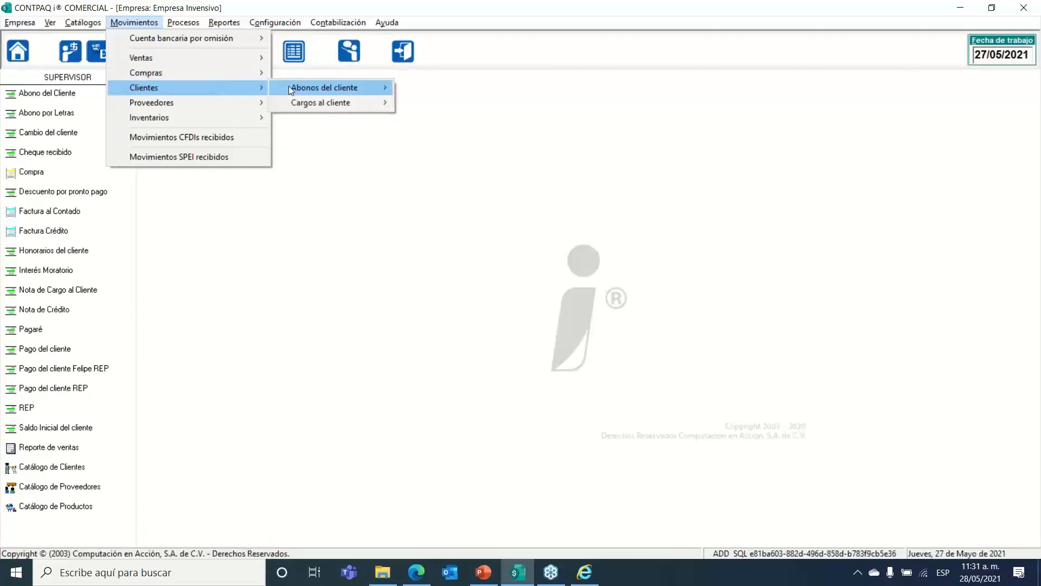
mouse_move(289, 87)
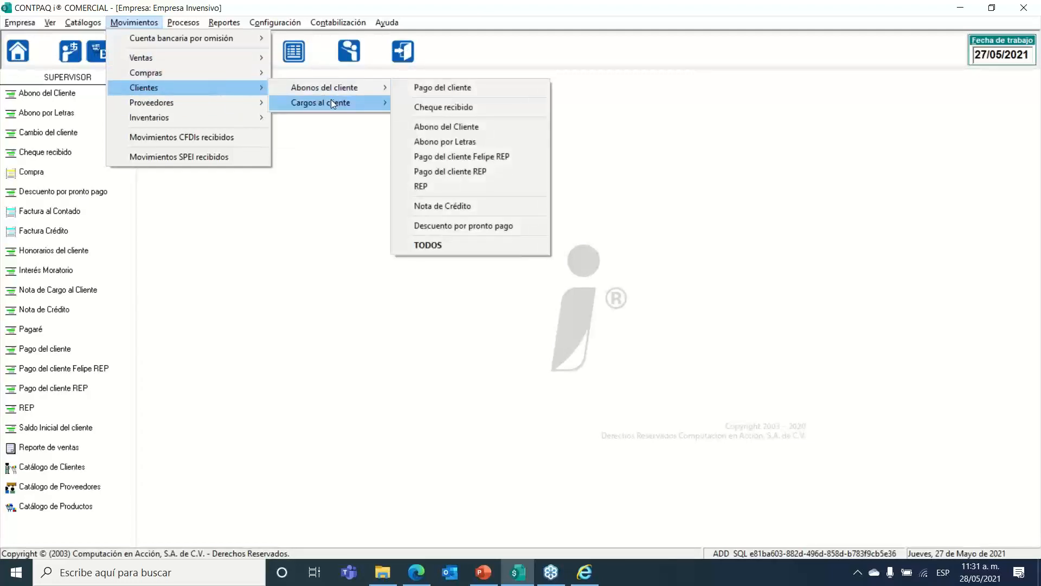
mouse_move(331, 102)
left_click(427, 118)
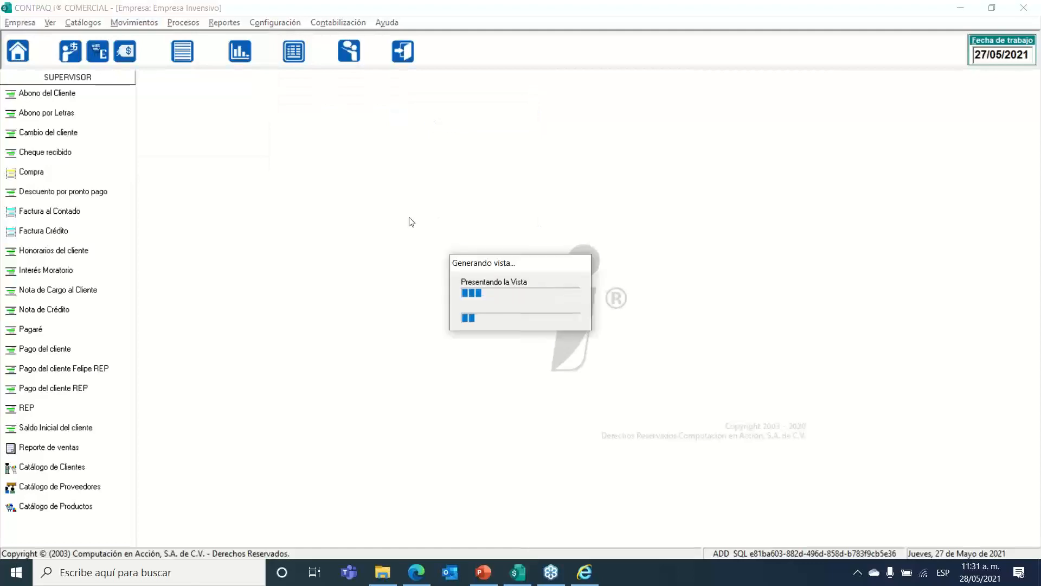
double_click(420, 283)
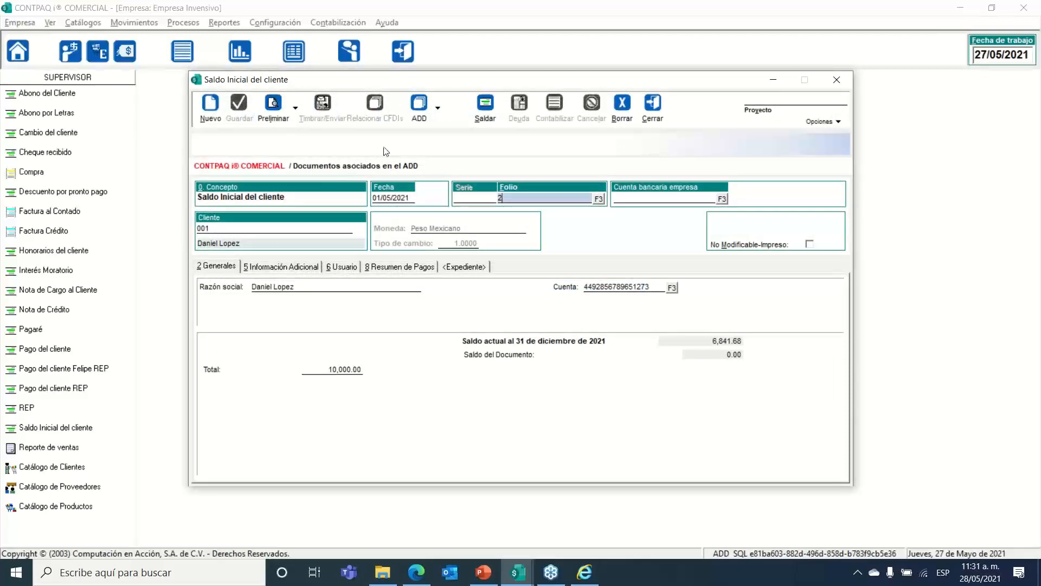
left_click(438, 108)
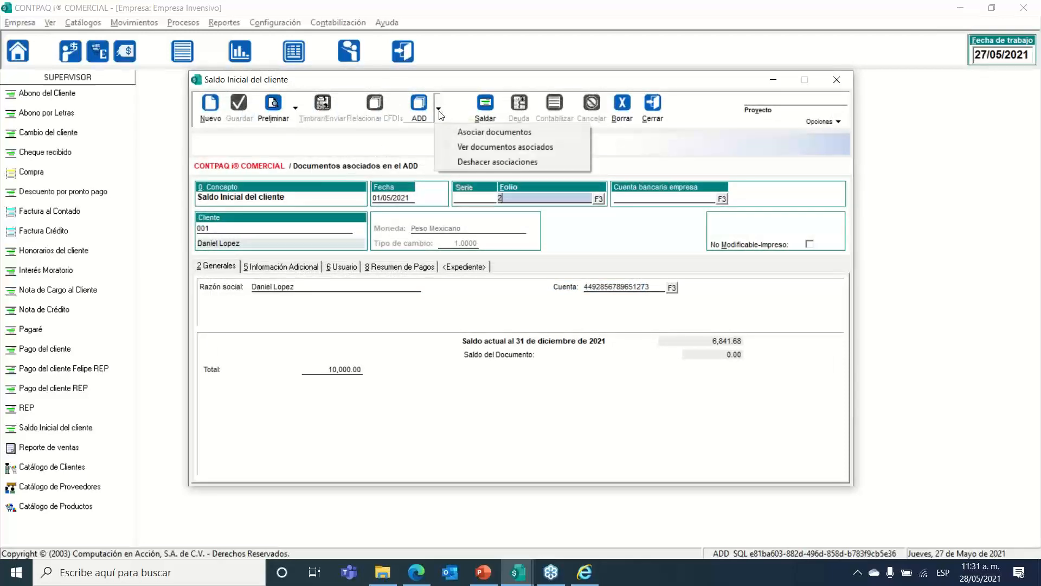
left_click(459, 133)
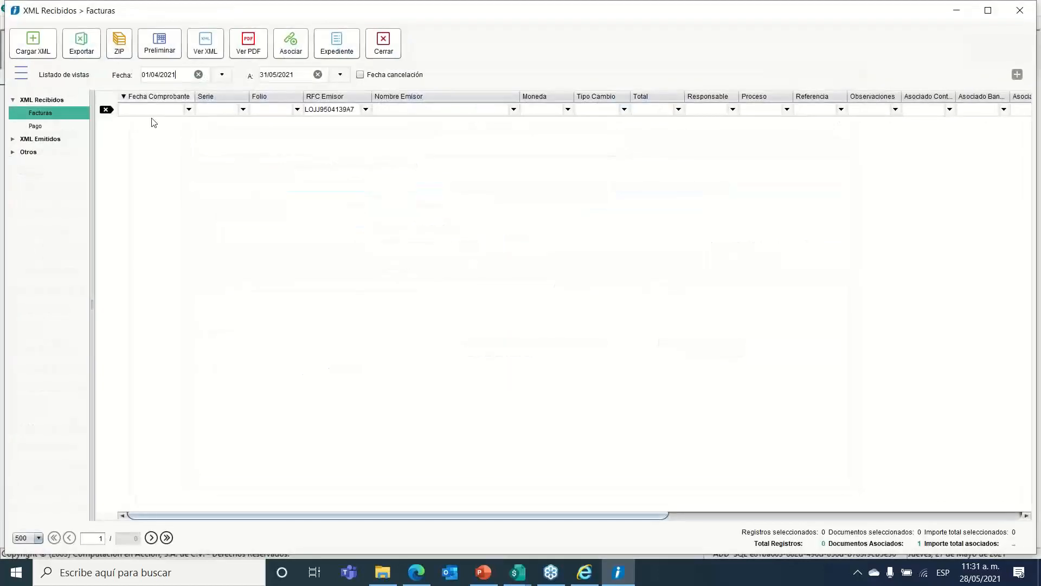
Step: List issued invoice folio 3 under XML Emitidos > Facturas, narrowing Estatus and widening UUID
left_click(12, 139)
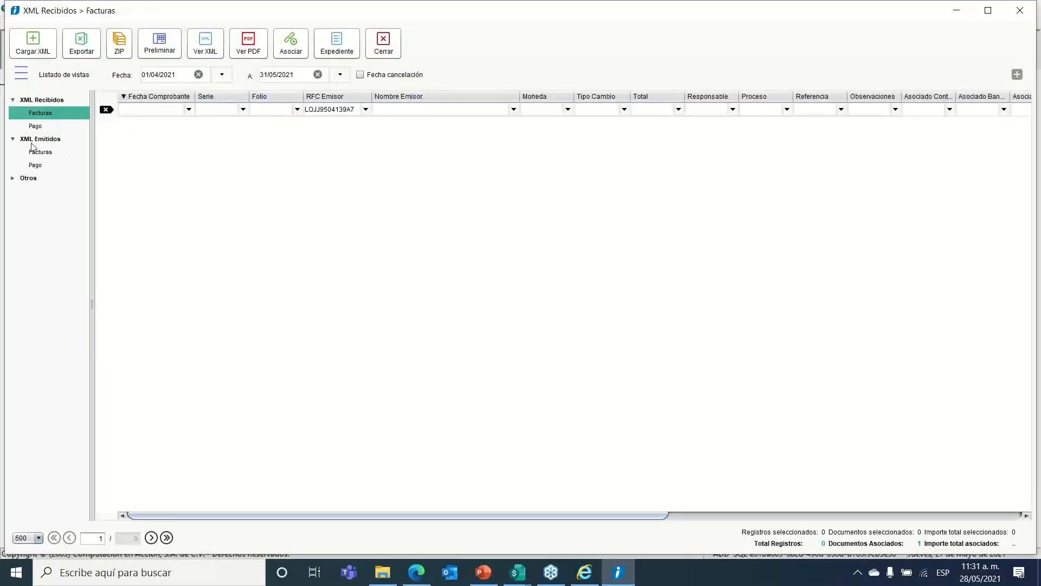
left_click(41, 153)
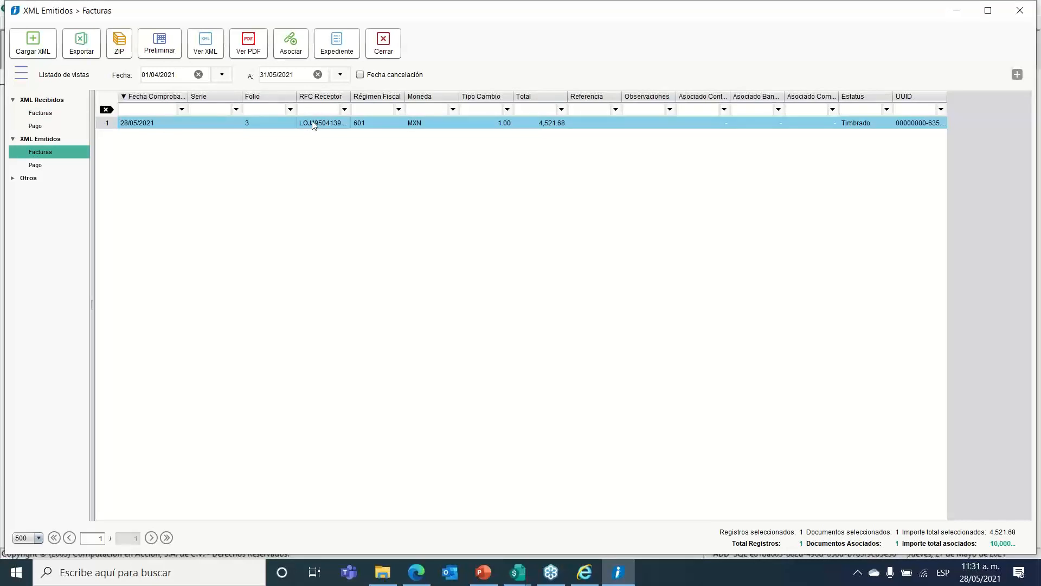
right_click(313, 124)
left_click(453, 455)
left_click_drag(892, 96, 847, 96)
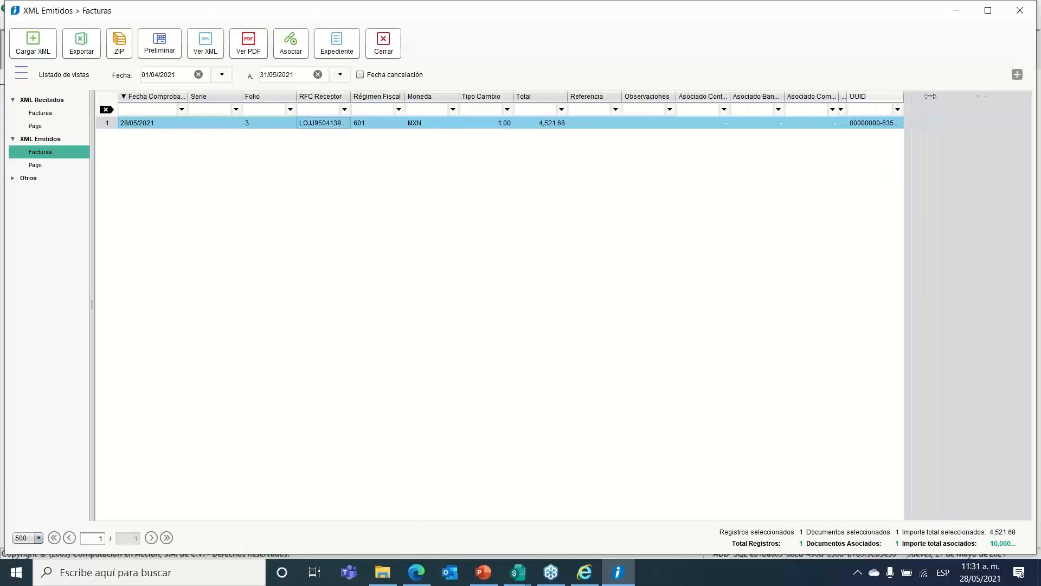
left_click_drag(930, 96, 1021, 96)
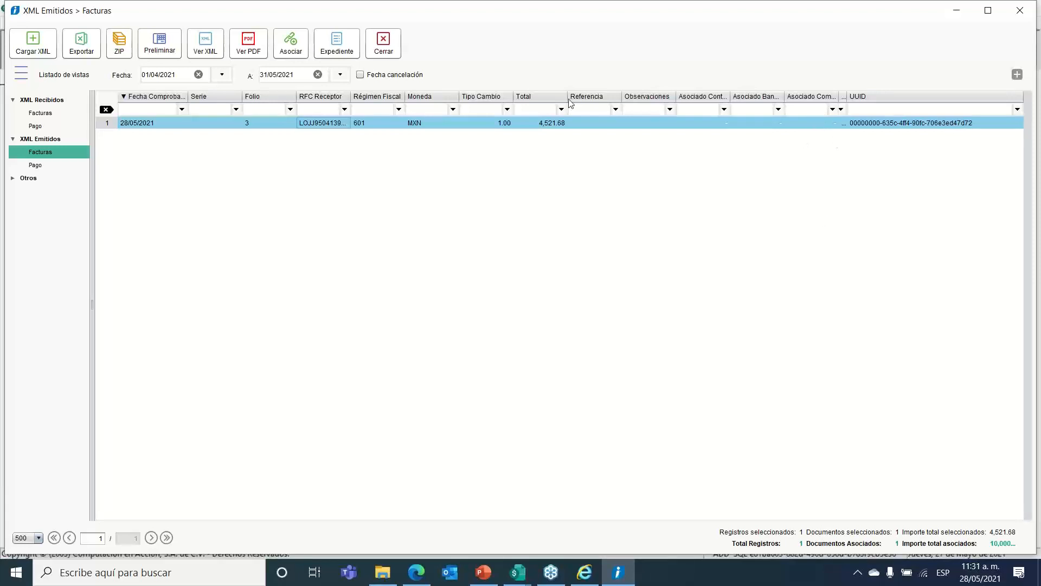
Step: Close the ADD viewer, the opening-balance document and the customer charges list
left_click(381, 50)
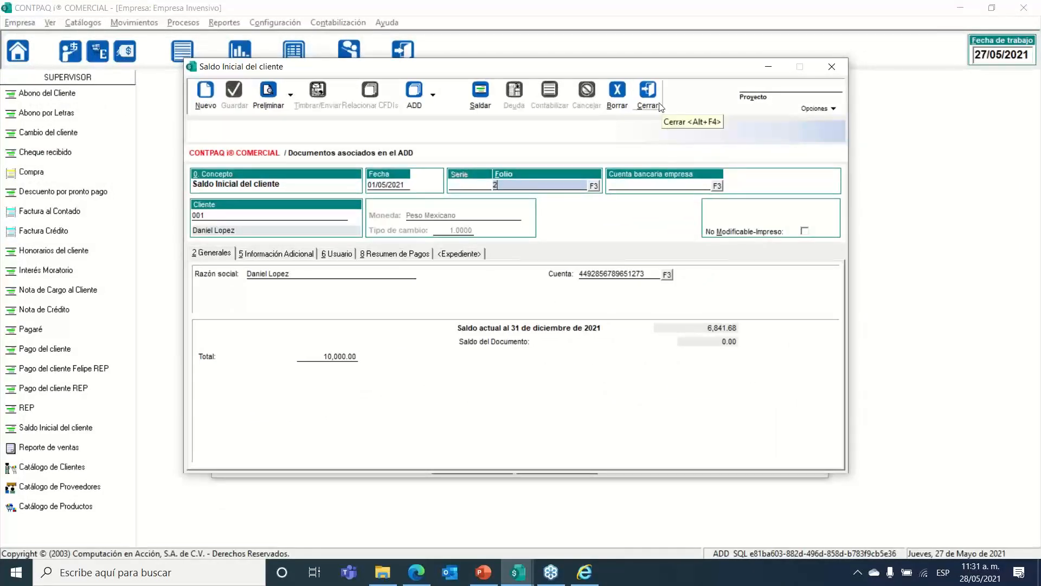
left_click(661, 106)
left_click(466, 123)
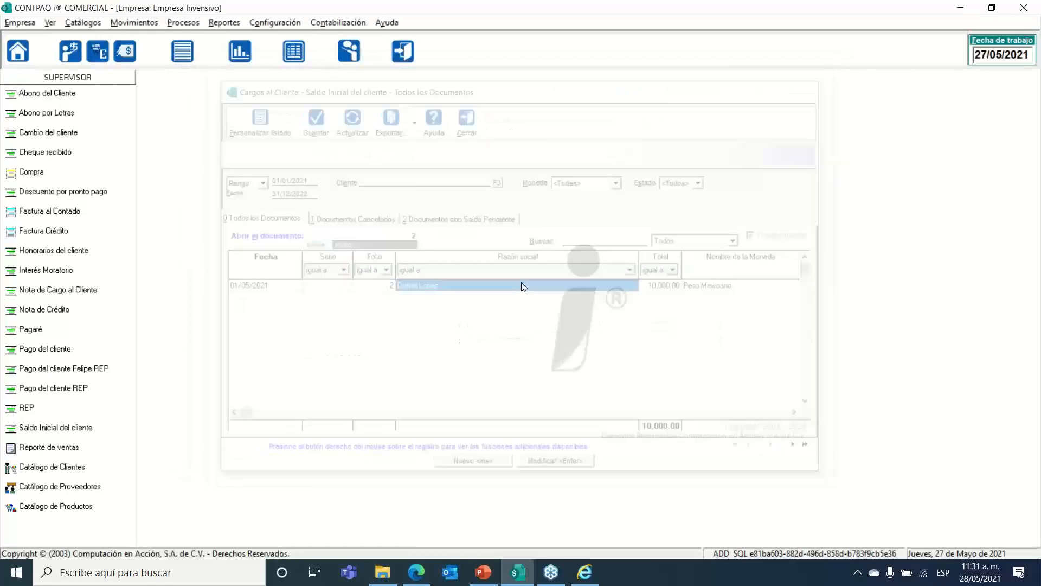
Step: Select the TimbreFiscalDigital and SelloCFD lines of the payment XML, then close Internet Explorer
left_click(580, 579)
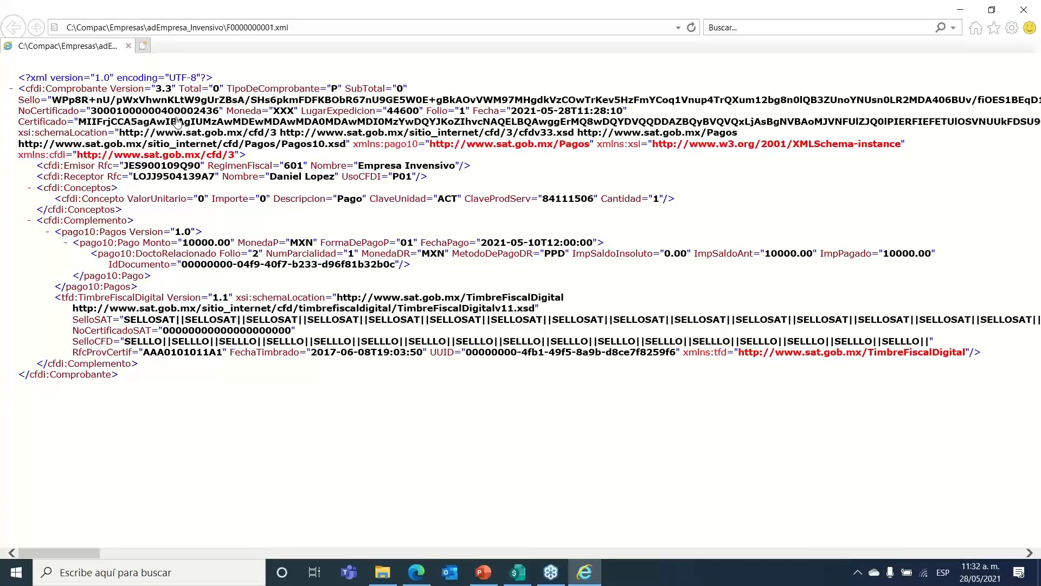
left_click_drag(47, 297, 316, 329)
left_click(315, 329)
left_click_drag(67, 345, 252, 368)
left_click(316, 396)
left_click(1023, 6)
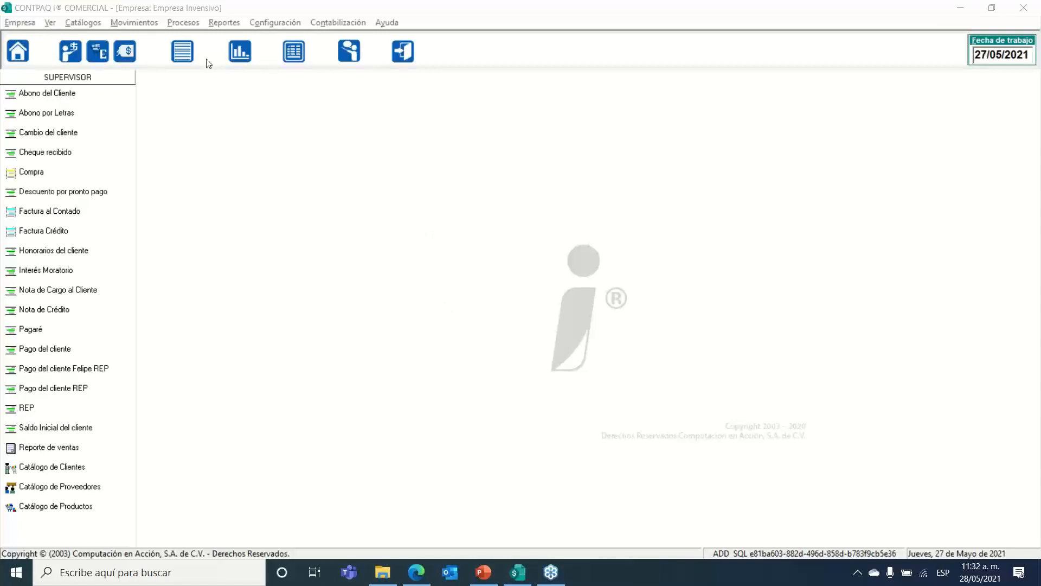
Step: Open customer payment folio 1 from Abonos del cliente's REP payment list
left_click(122, 21)
mouse_move(179, 68)
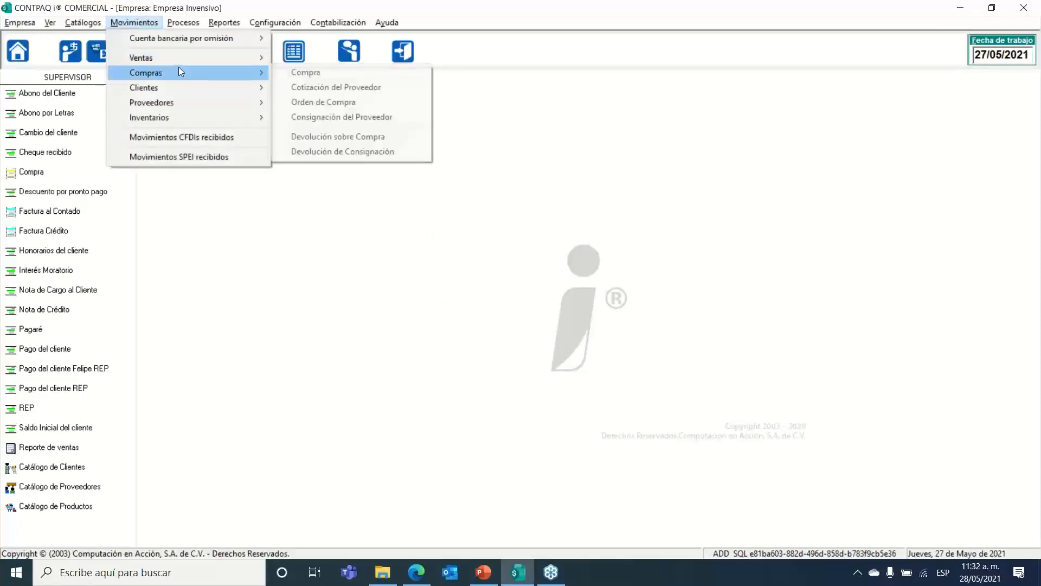
mouse_move(190, 87)
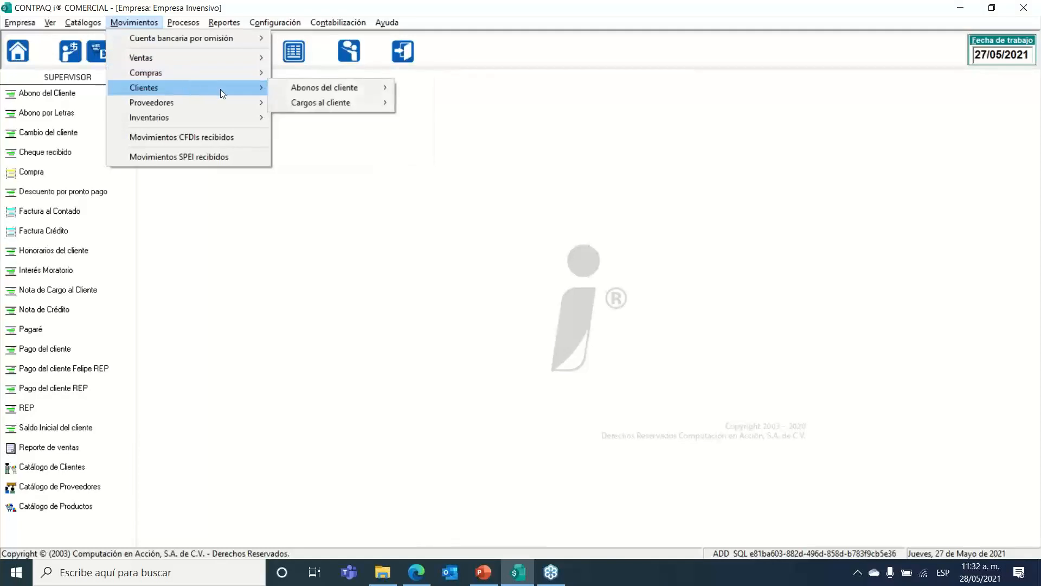
mouse_move(368, 88)
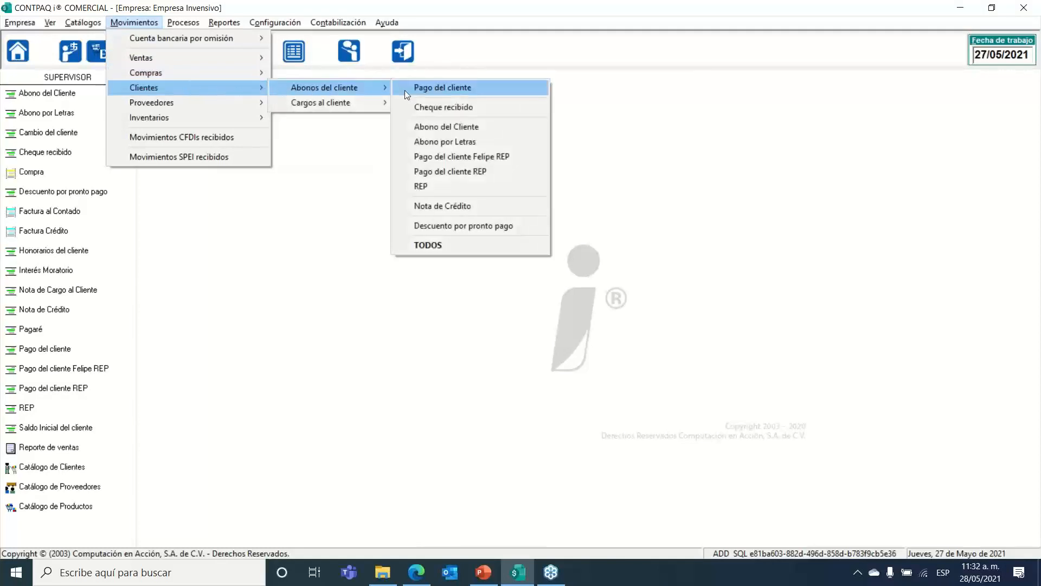
left_click(437, 156)
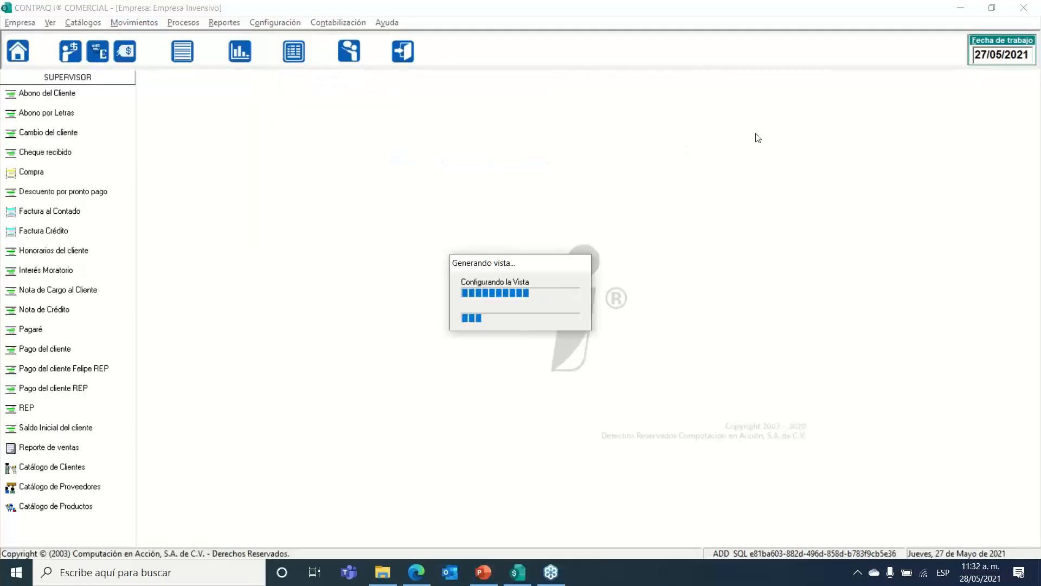
double_click(516, 286)
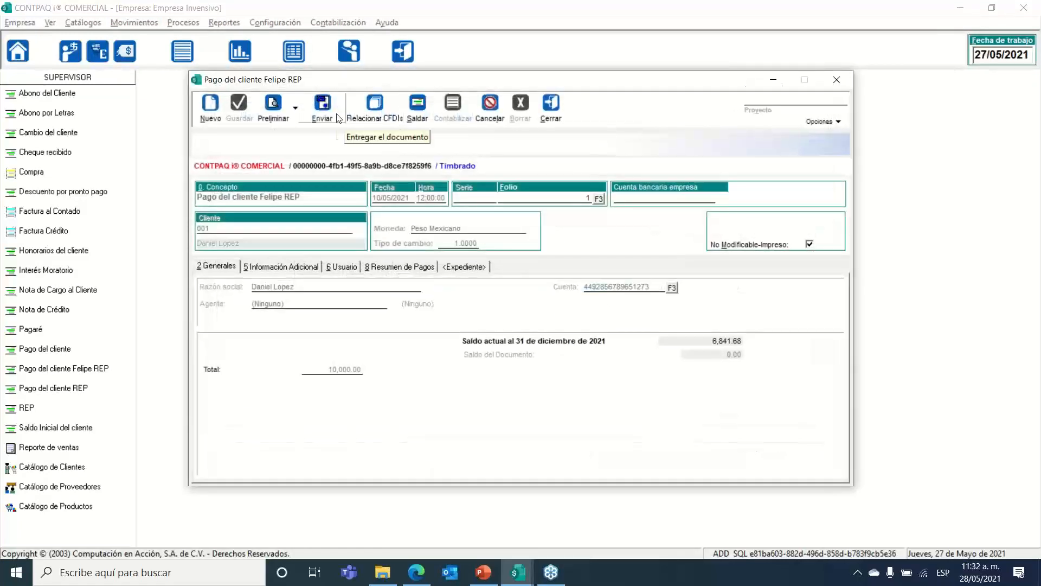
Step: Export payment folio 1 as a PDF that opens afterwards, without opening its folder
left_click(323, 102)
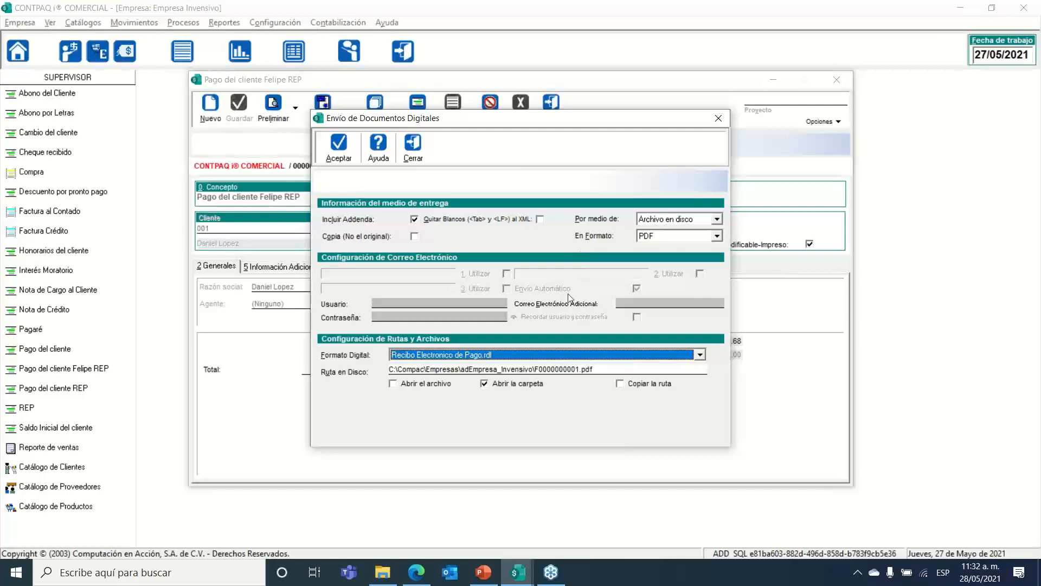
left_click(423, 384)
left_click(496, 385)
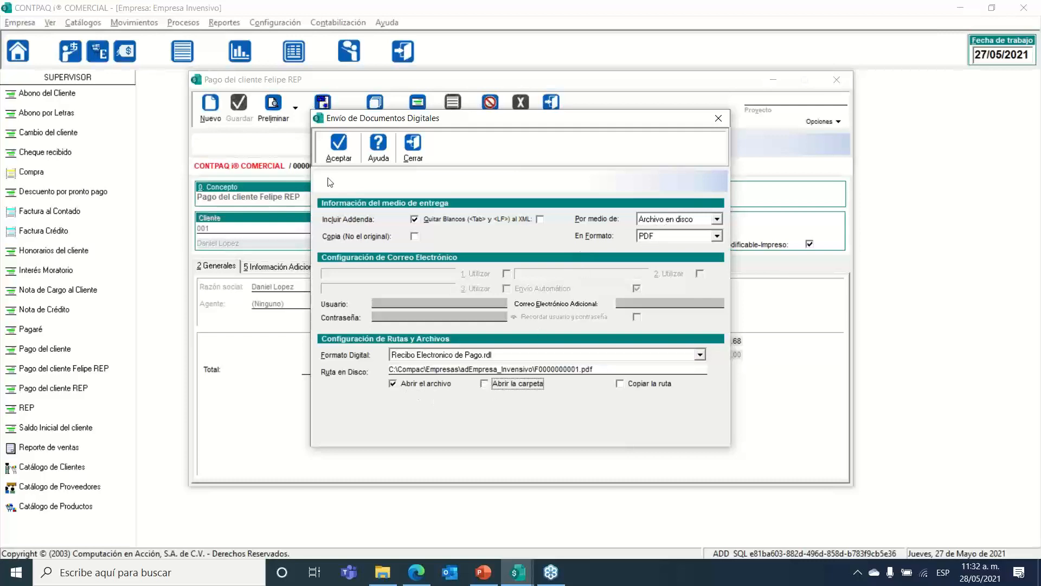
left_click(339, 145)
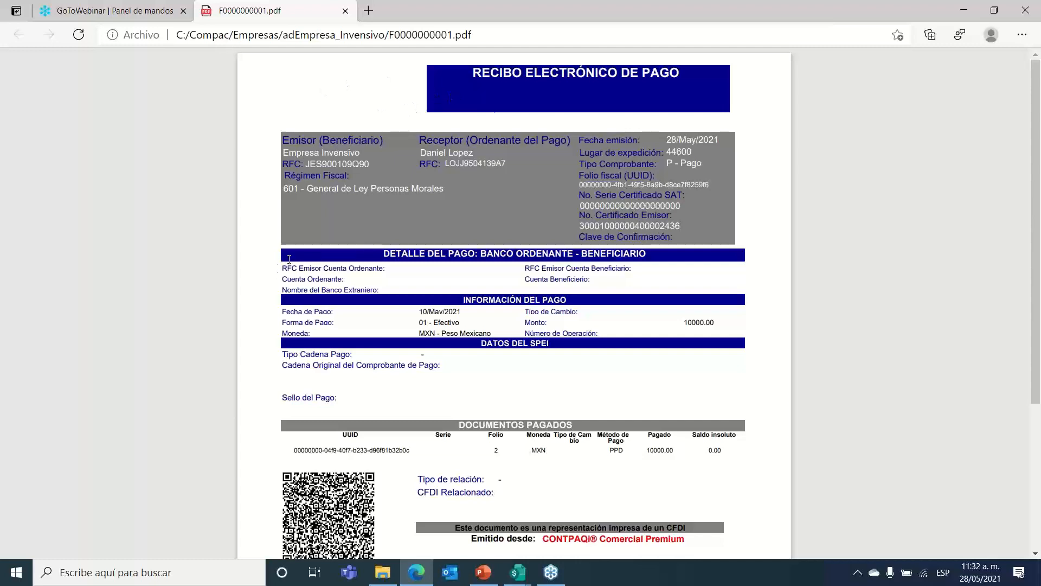
Step: Select the receipt header and the Documentos Pagados row for folio 2 paid 10000.00
left_click_drag(285, 140, 405, 199)
left_click(609, 222)
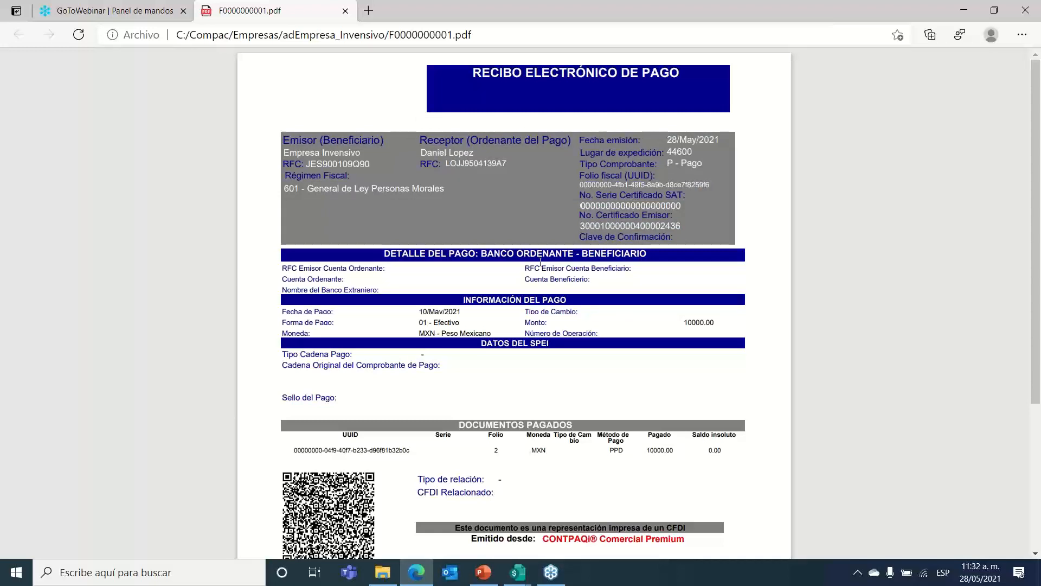
scroll(540, 262, "down", 2)
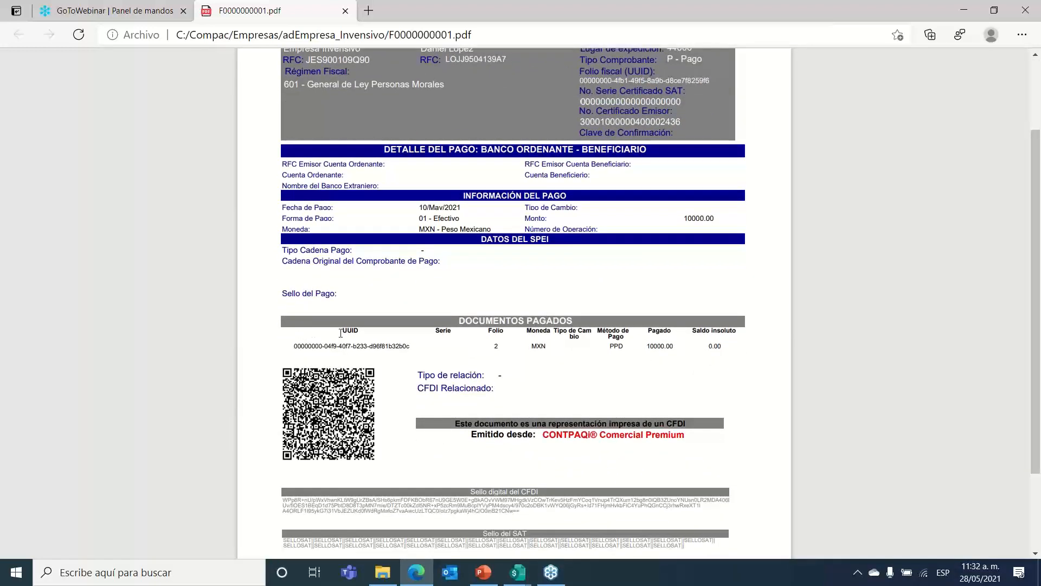
left_click_drag(341, 333, 685, 368)
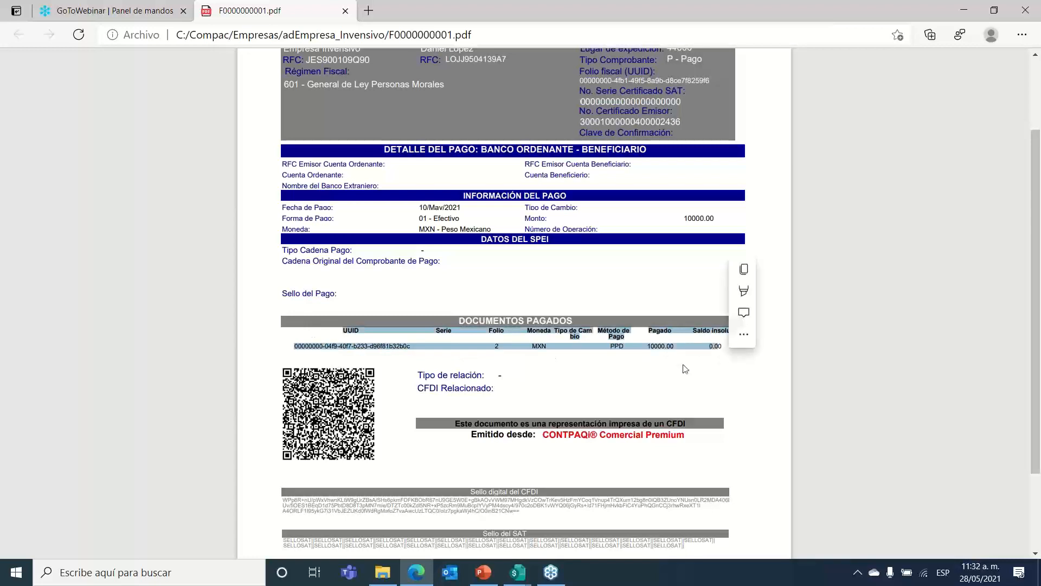
scroll(649, 374, "down", 1)
left_click(693, 298)
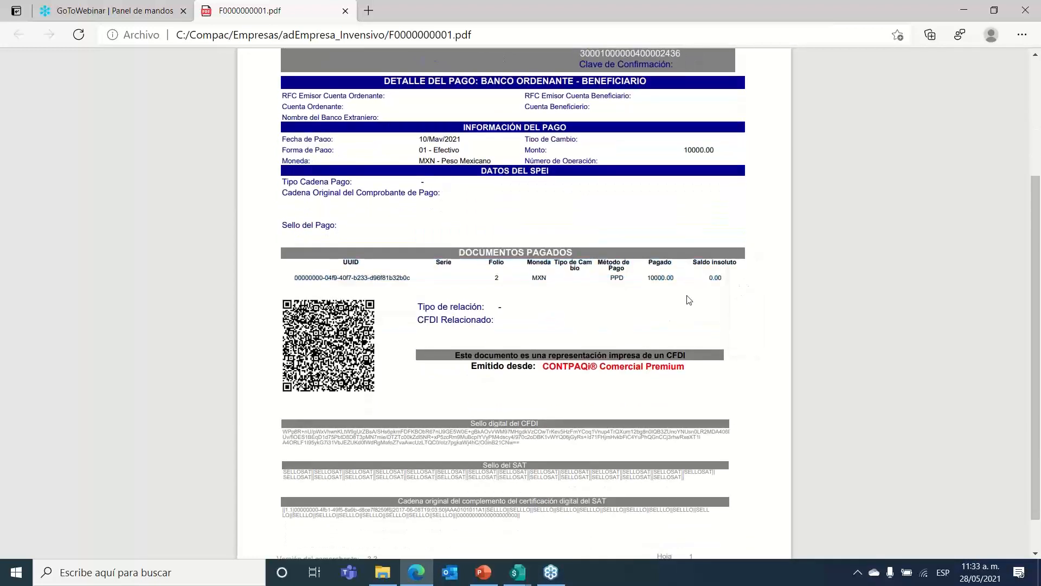
triple_click(710, 275)
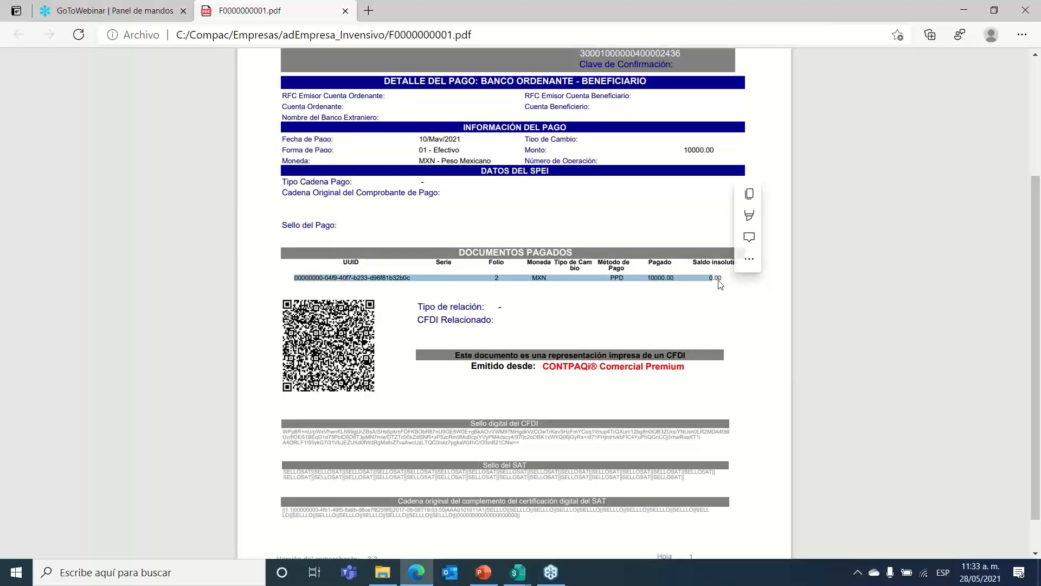
left_click(718, 281)
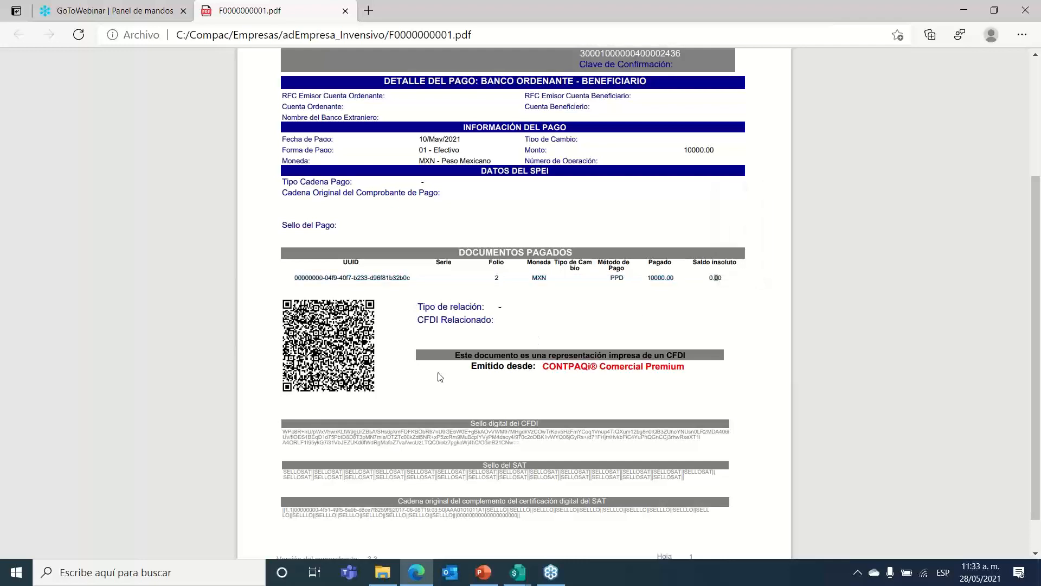
Step: Highlight the printed CFDI representation notice and the digital and SAT seal text
scroll(437, 372, "down", 1)
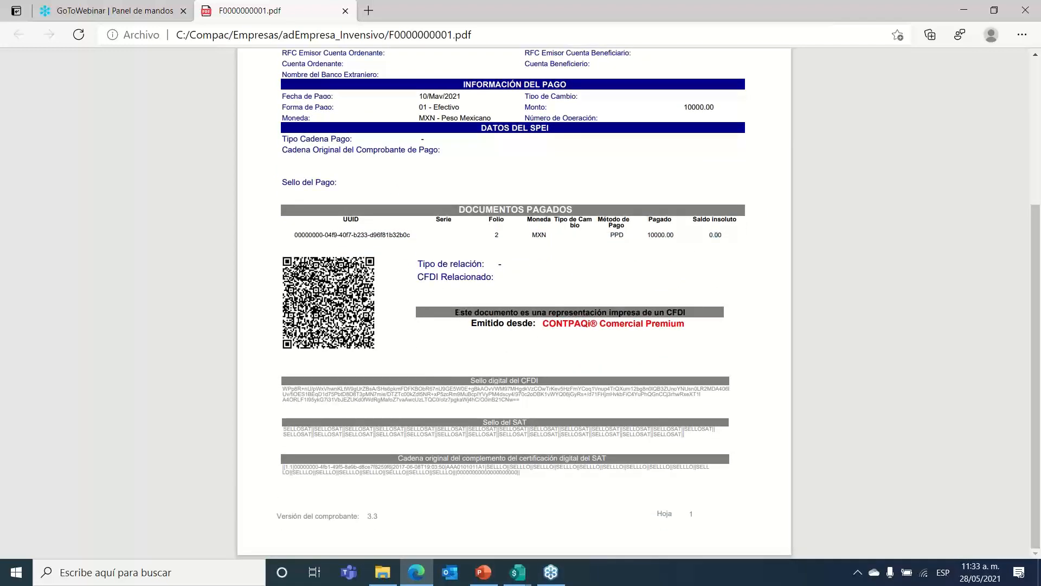
left_click_drag(457, 313, 685, 312)
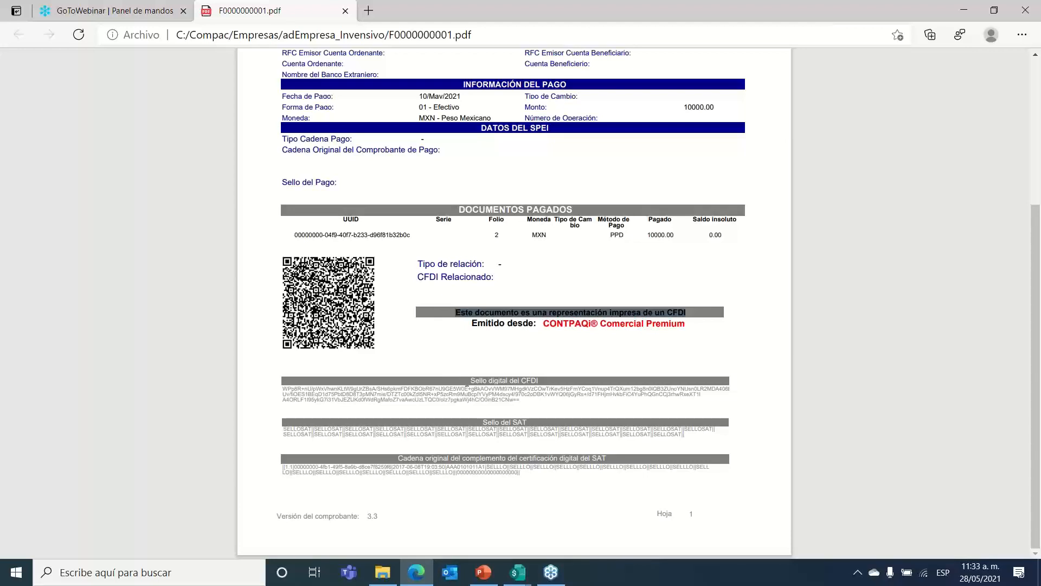
left_click_drag(466, 385, 623, 466)
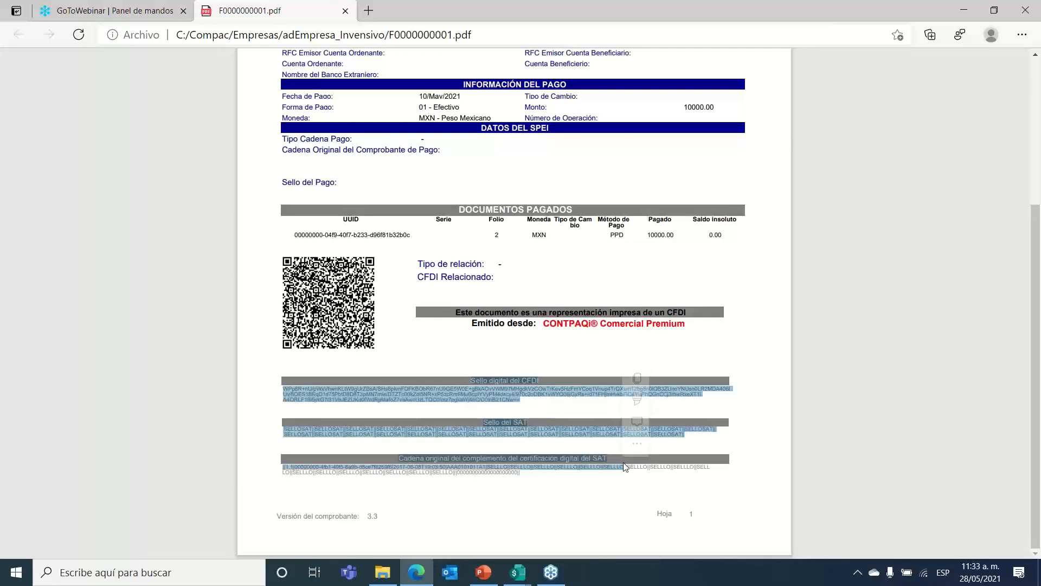
left_click(533, 487)
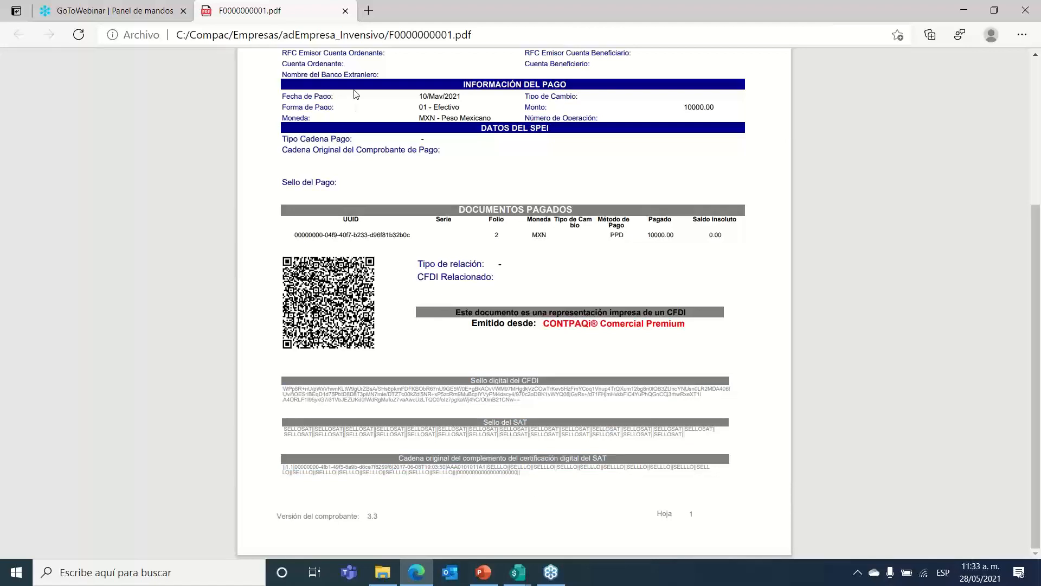
Step: Close the PDF and start payment folio 2 with the BBVA Bancomer matriz en pesos account
left_click(346, 11)
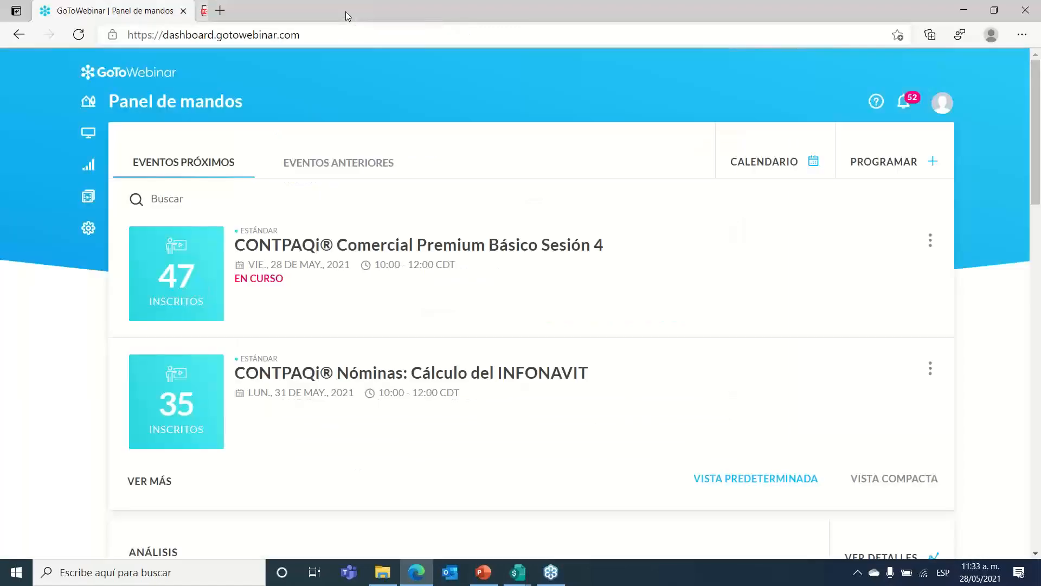
left_click(962, 12)
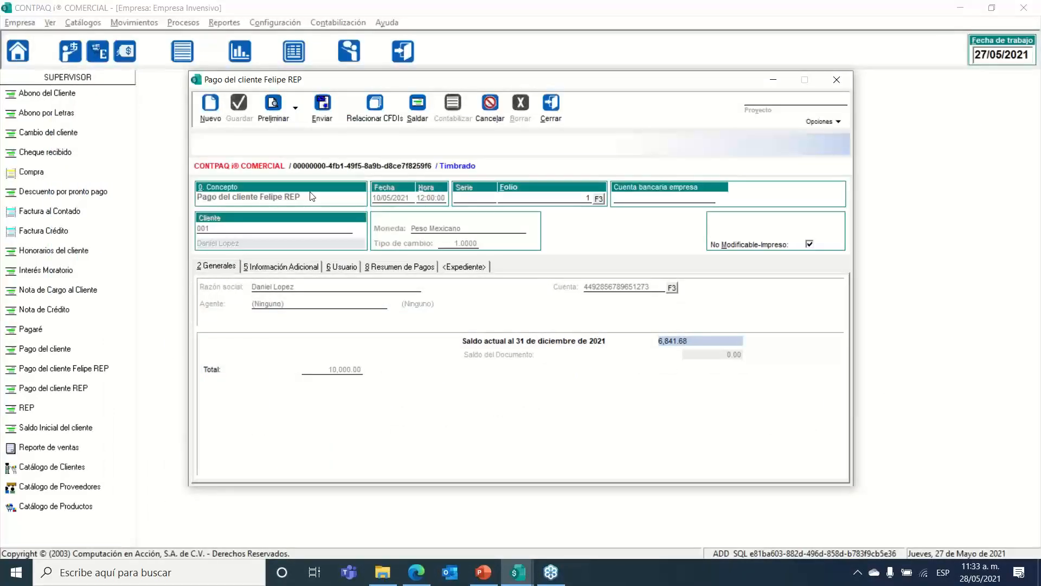
left_click(209, 119)
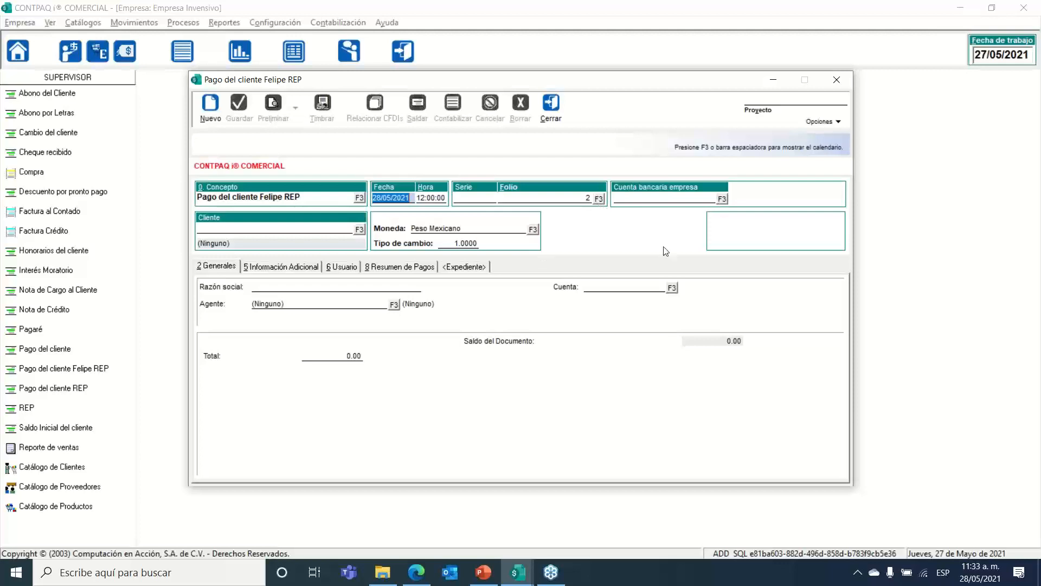
left_click(722, 199)
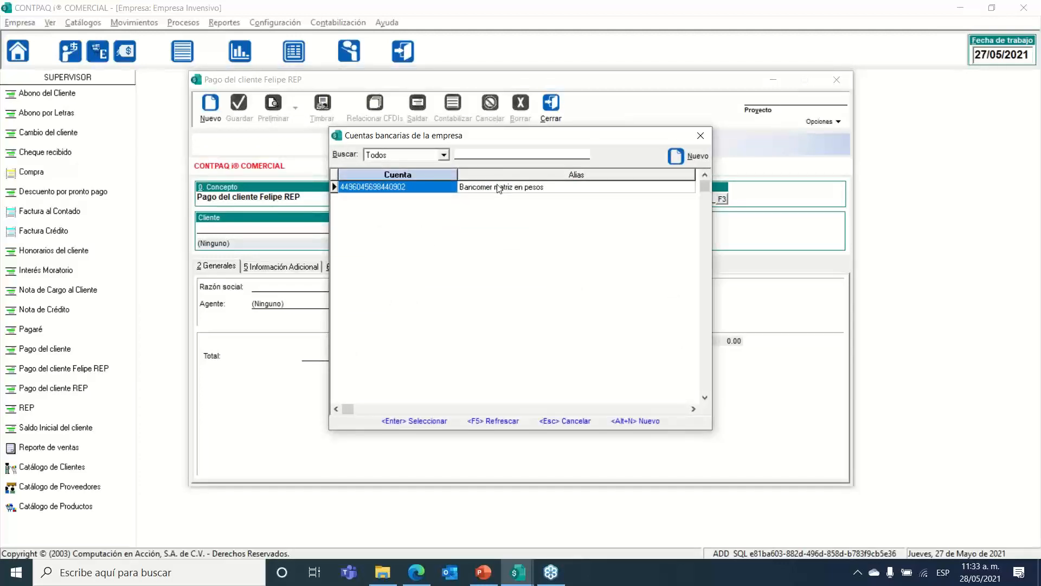
left_click(496, 188)
double_click(496, 188)
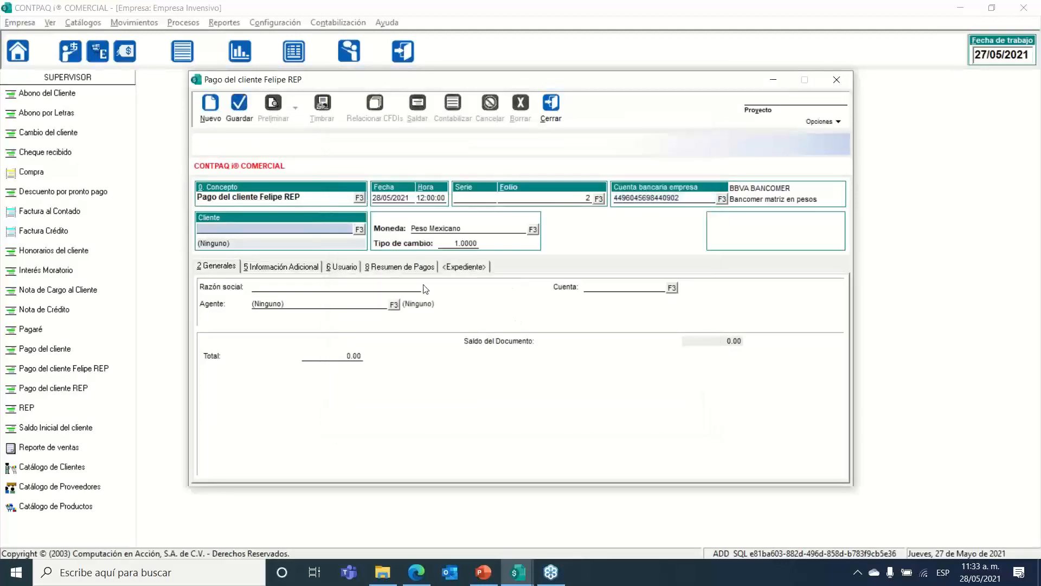
Step: Choose client 001 as the payer and enter a total of 3000
left_click(359, 229)
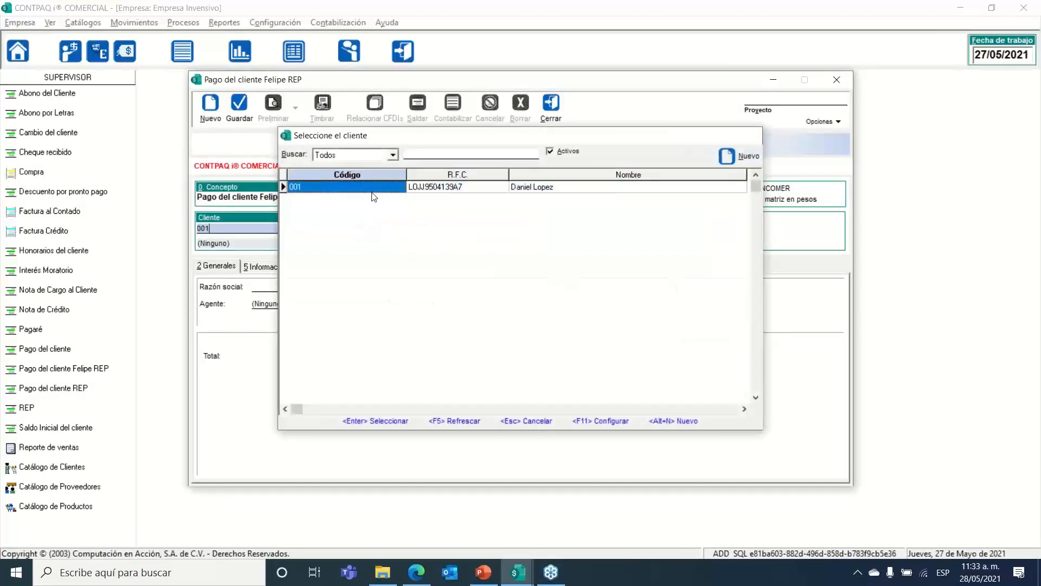
double_click(369, 189)
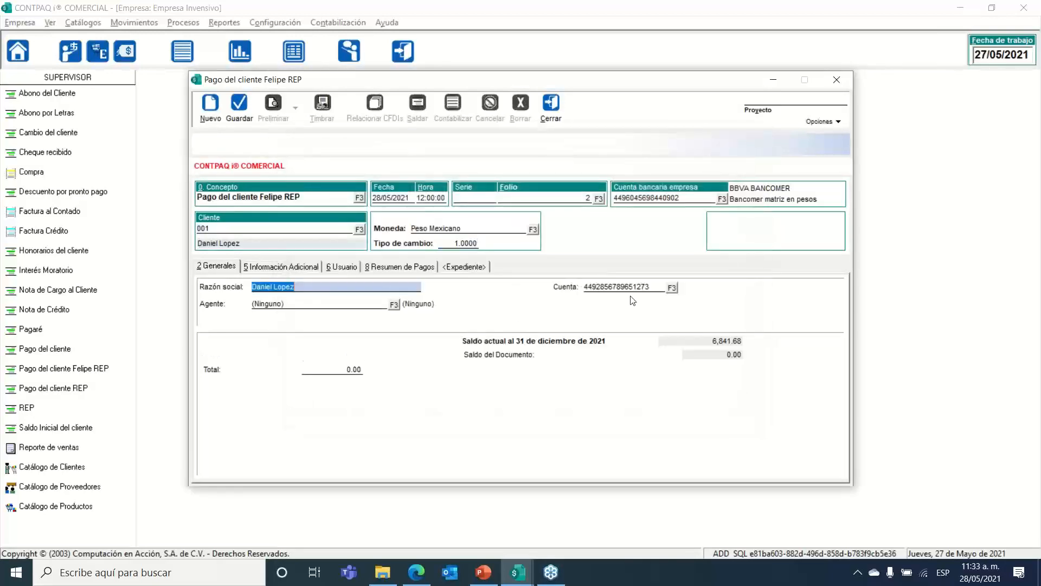
left_click(650, 286)
left_click_drag(650, 286, 562, 293)
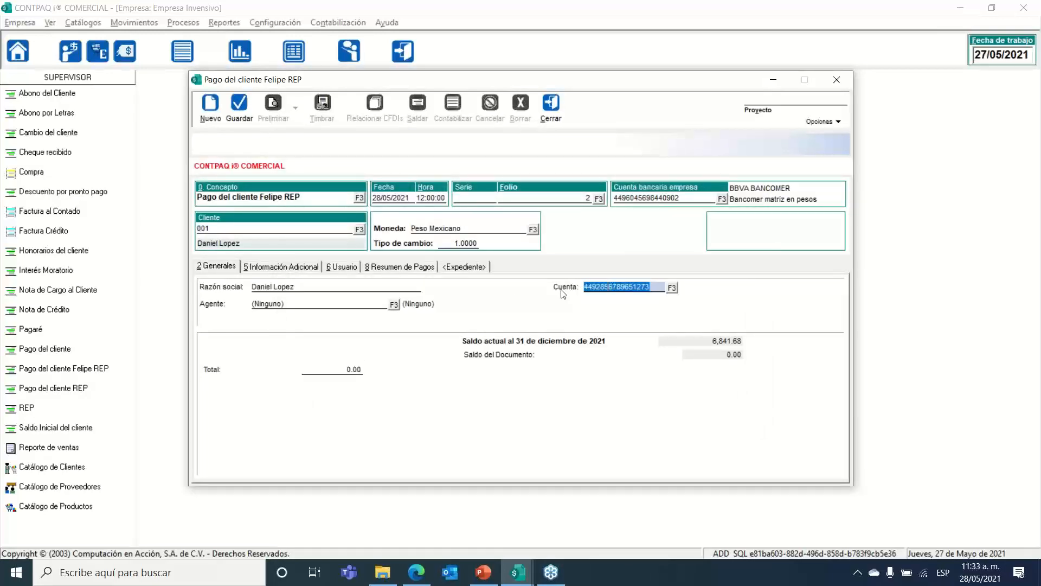
left_click(307, 369)
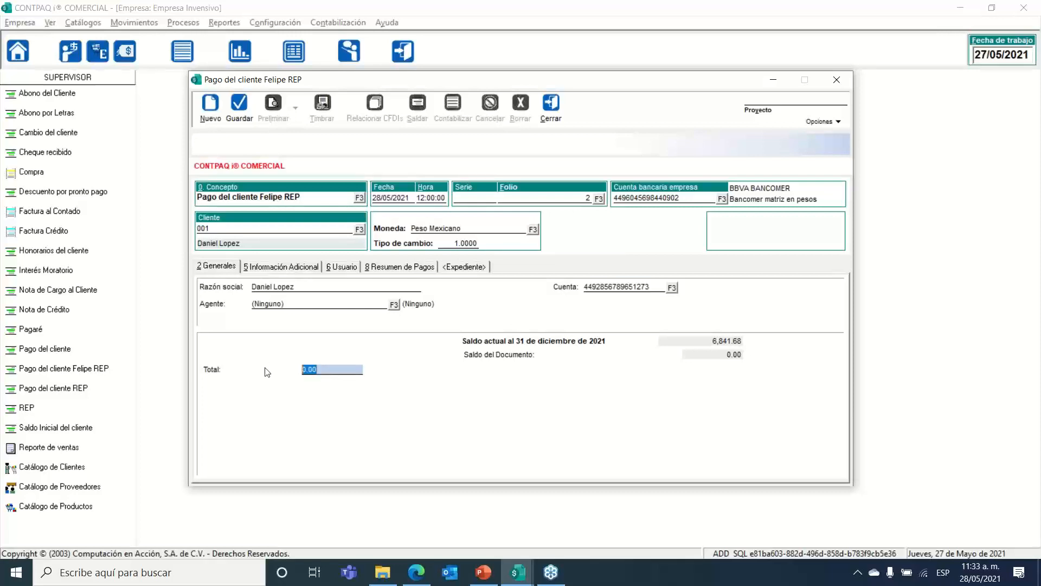
type("3000")
key("Return")
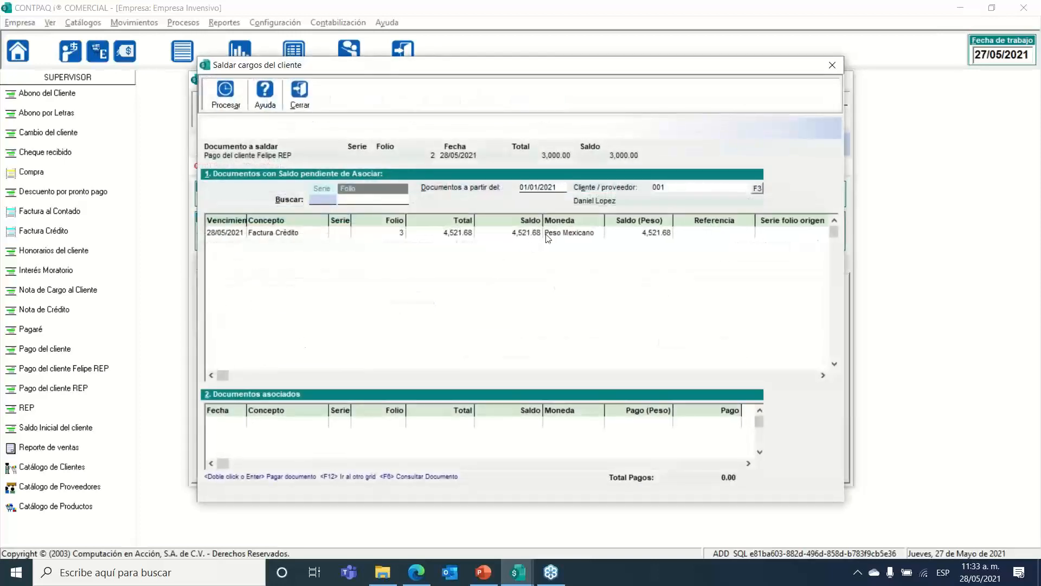
Step: Apply the 3,000.00 to Factura Crédito folio 3, leaving 1,521.68 outstanding, and close
left_click(464, 236)
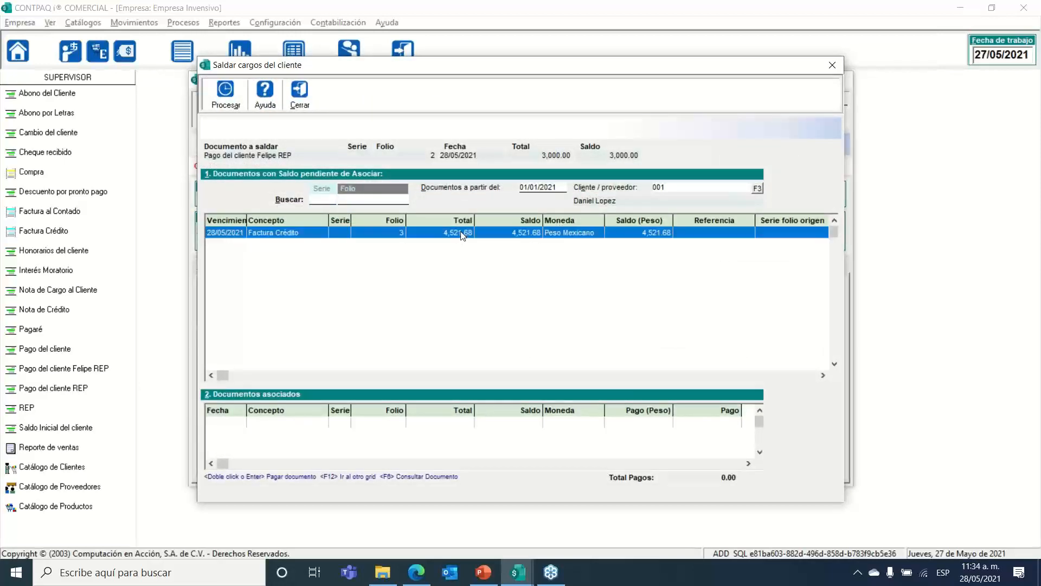
double_click(491, 235)
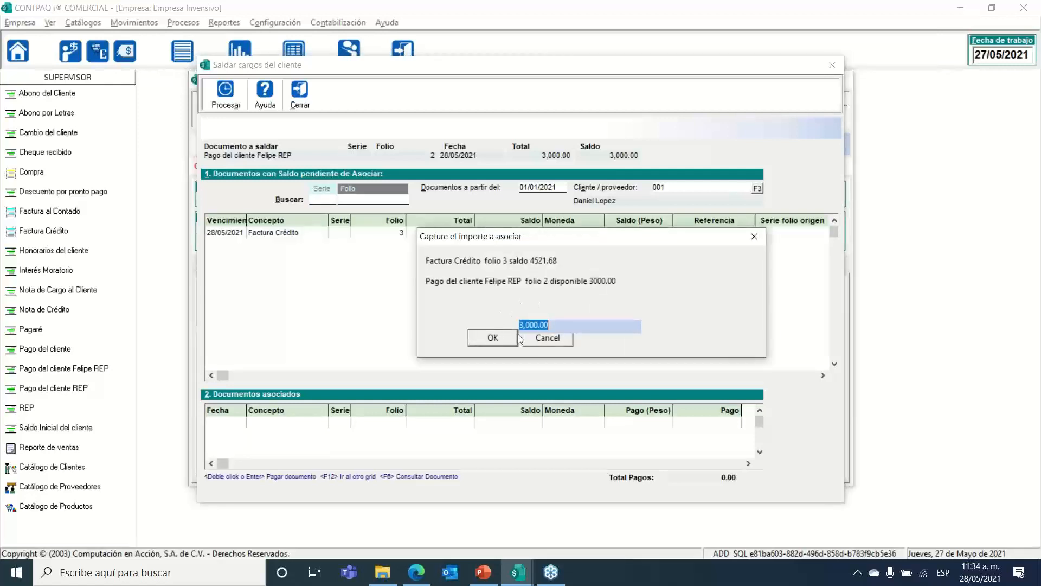
left_click(500, 340)
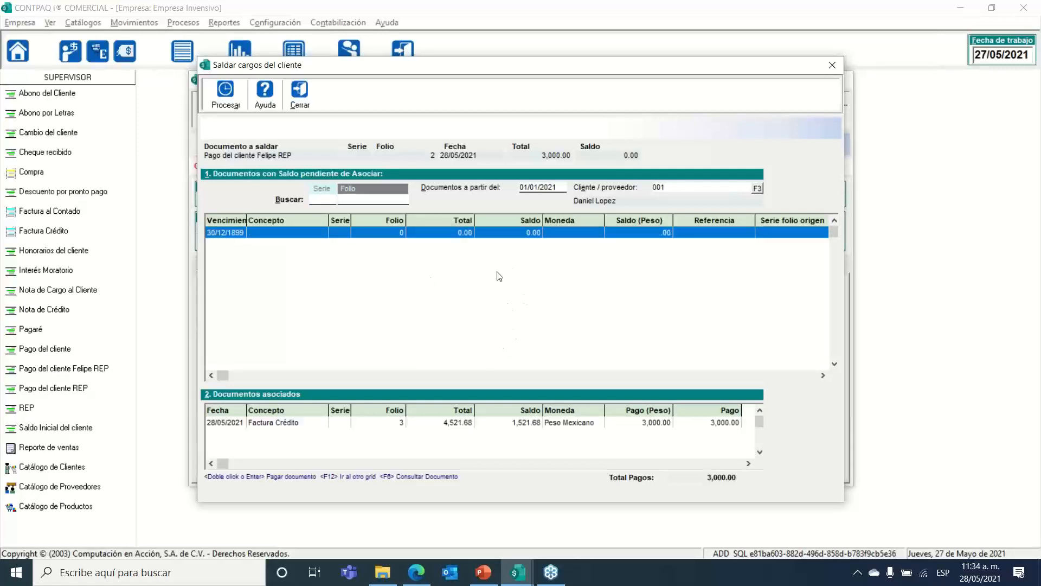
left_click(300, 103)
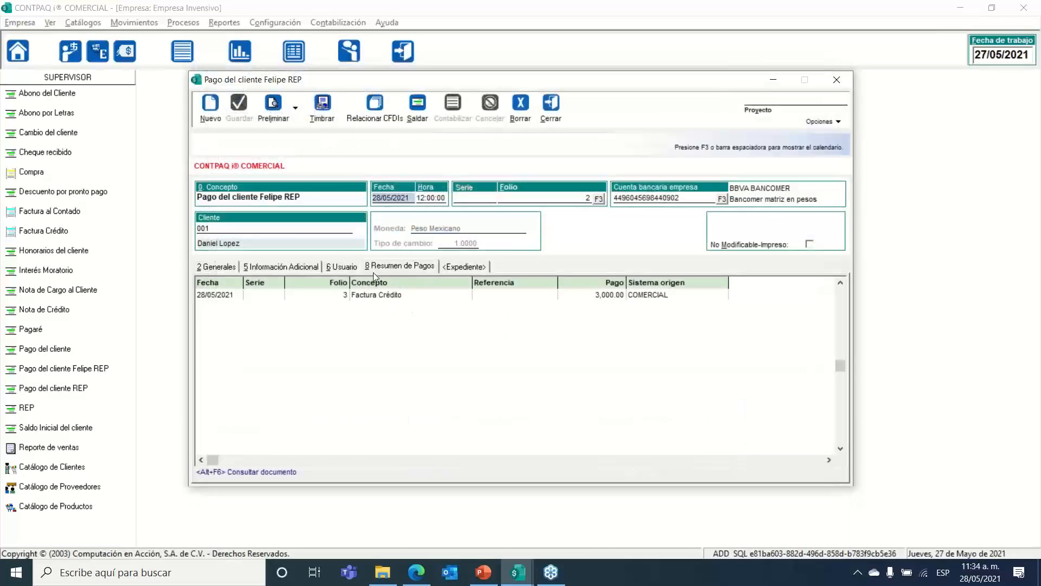
Step: Set the payment form to 03 Transferencia electrónica de fondos in the additional CFDI details
left_click(313, 267)
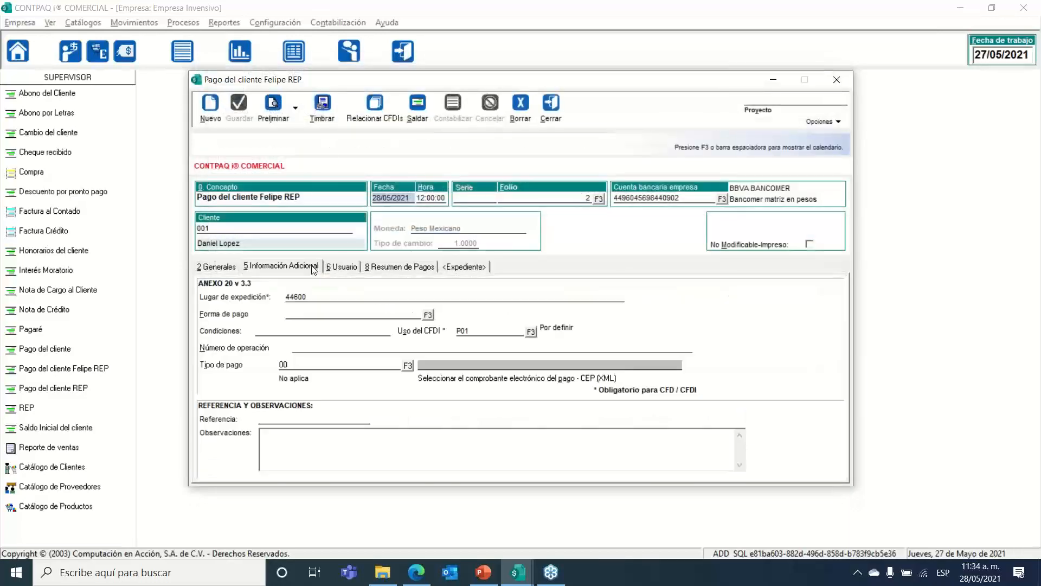
left_click(428, 315)
left_click(375, 346)
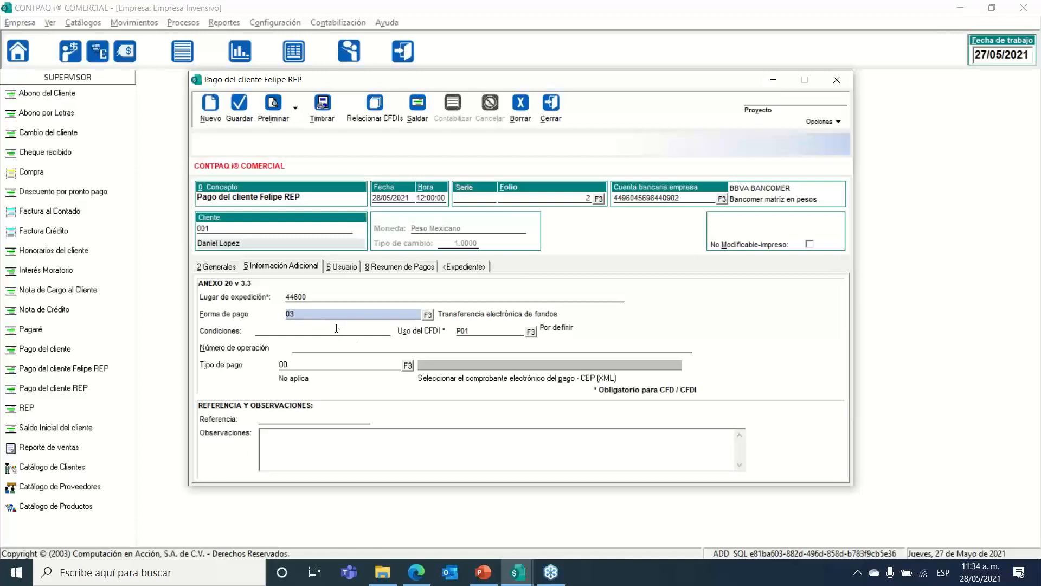
Step: Set the payment type to 00 No aplica, dropping the SPEI option and its receipt file
left_click(332, 363)
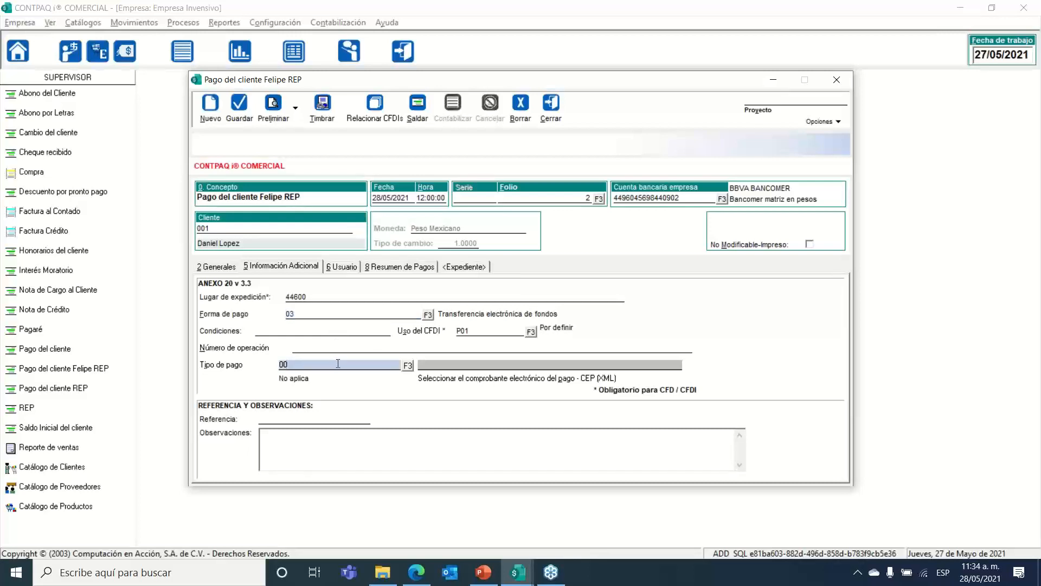
left_click(406, 368)
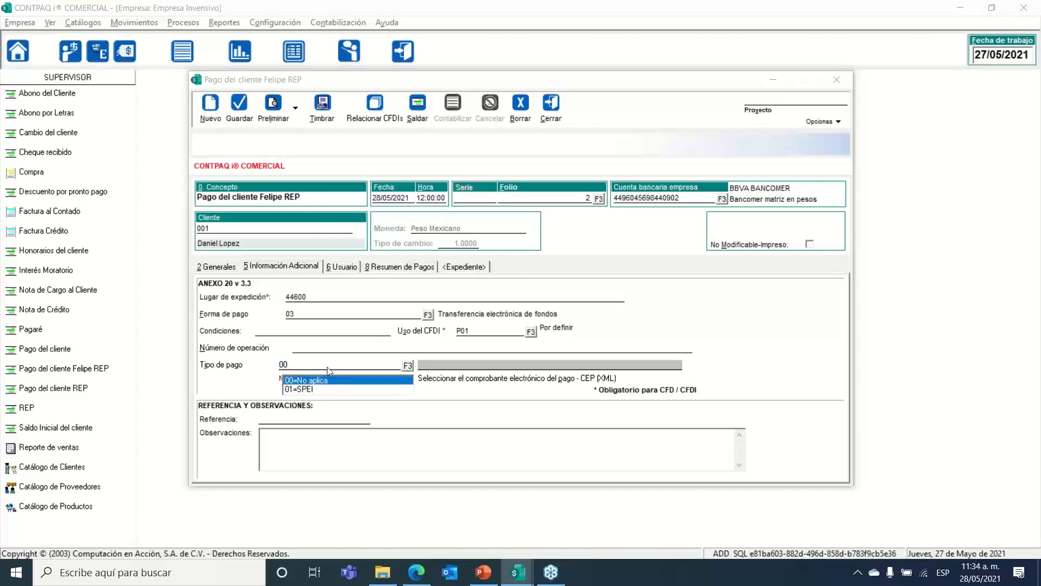
left_click(380, 389)
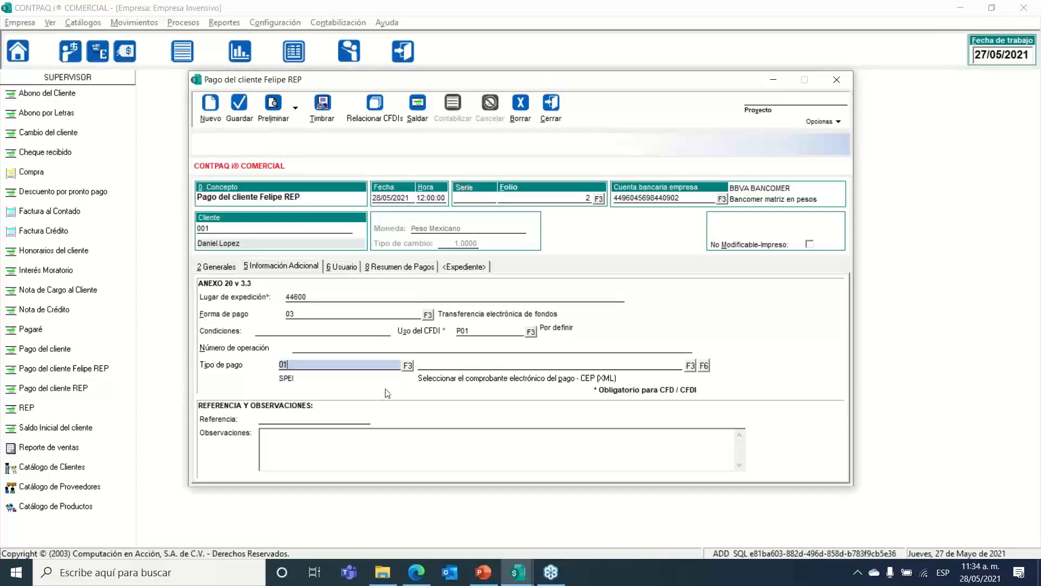
left_click(546, 364)
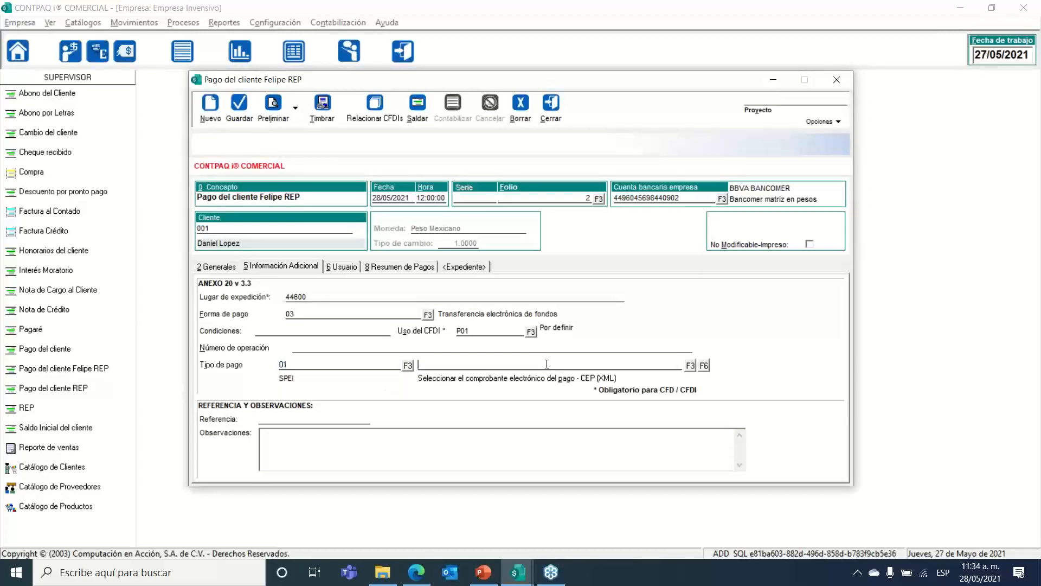
left_click(690, 366)
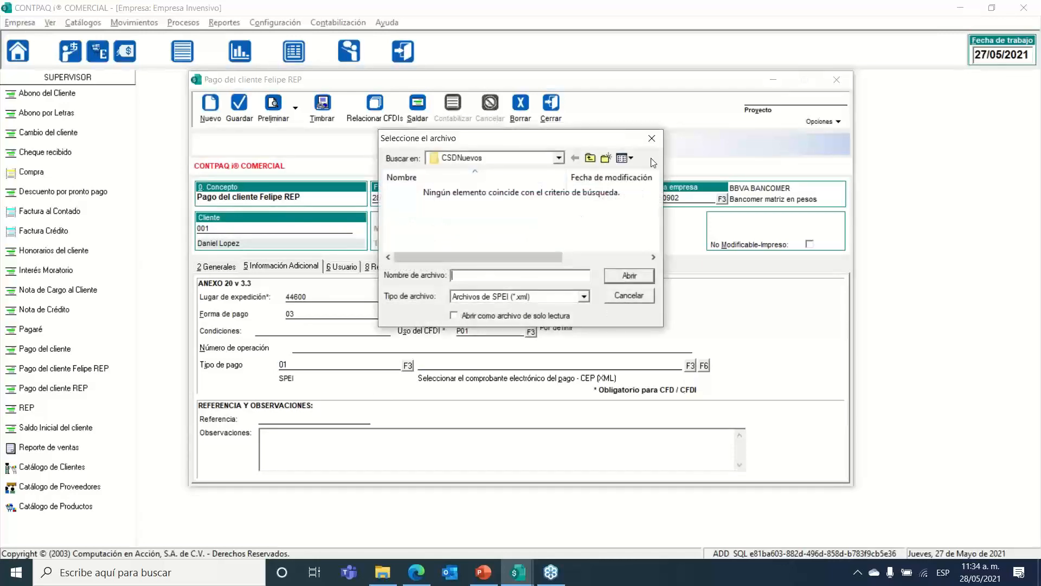
key("alt+Tab")
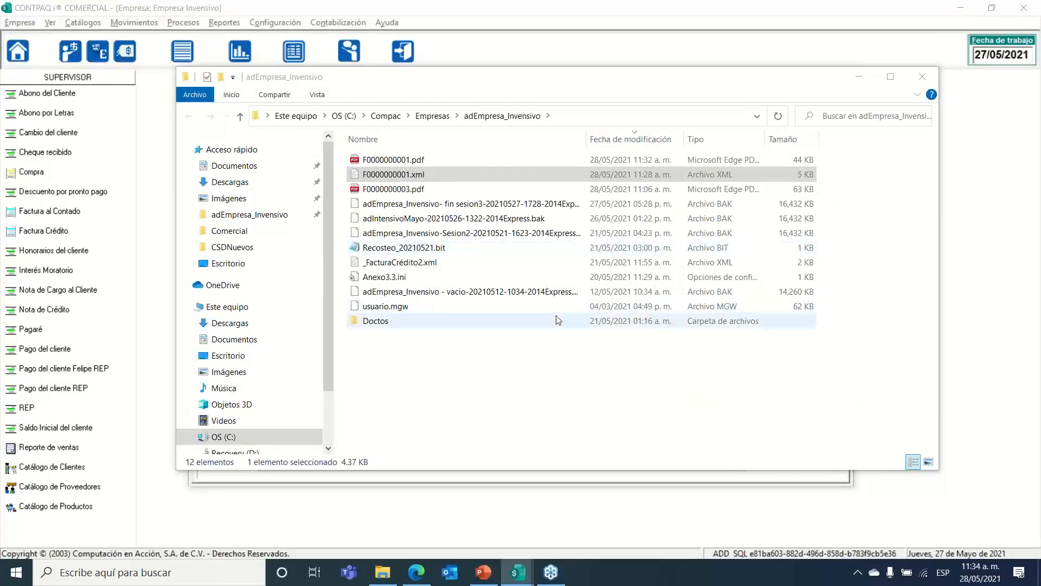
key("alt+Tab")
key("alt+Tab")
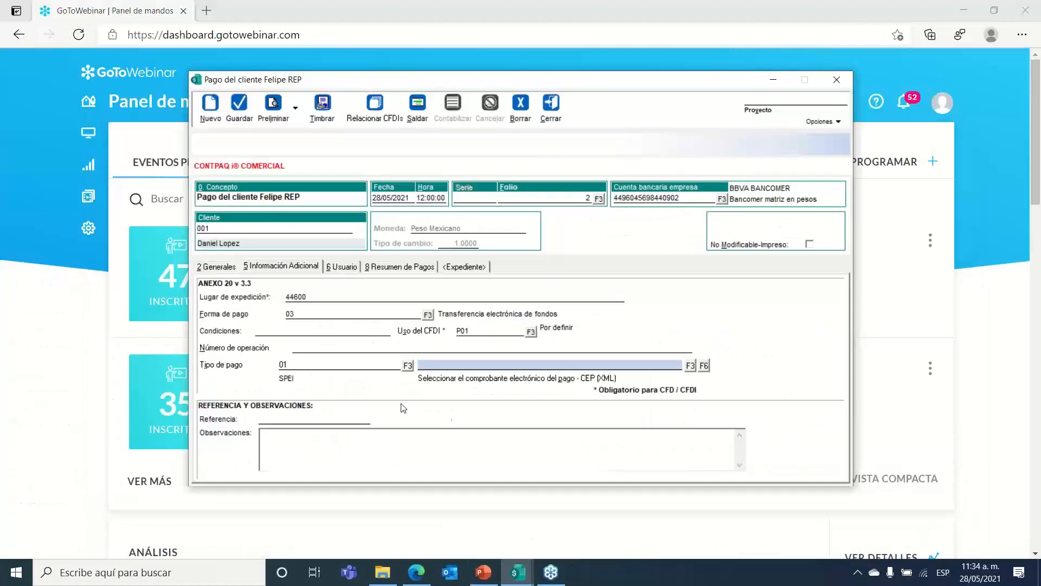
left_click(408, 365)
left_click(333, 380)
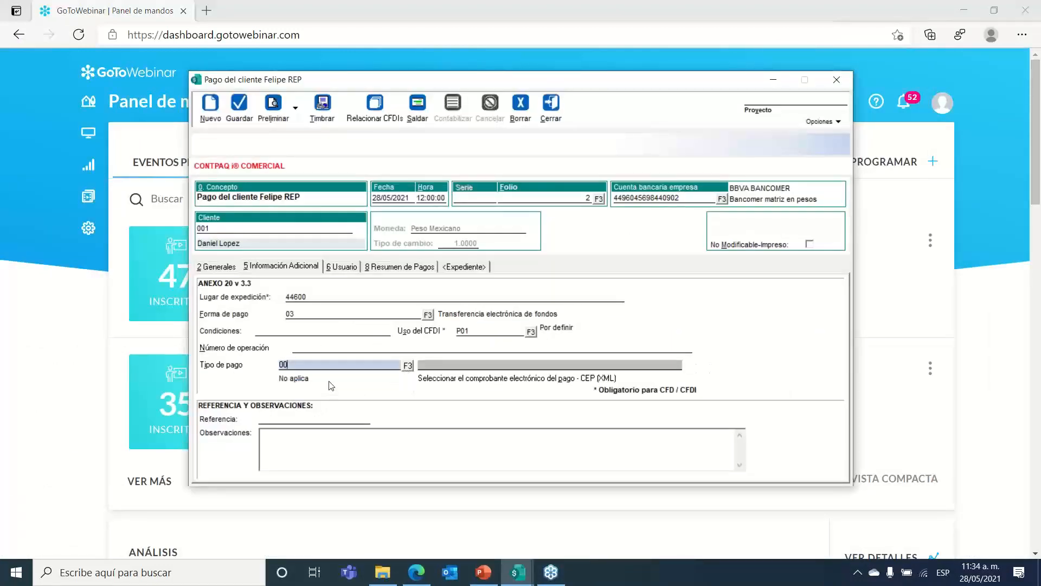
Step: Confirm payment method 03 and move on through Condiciones to Número de operación
left_click(343, 314)
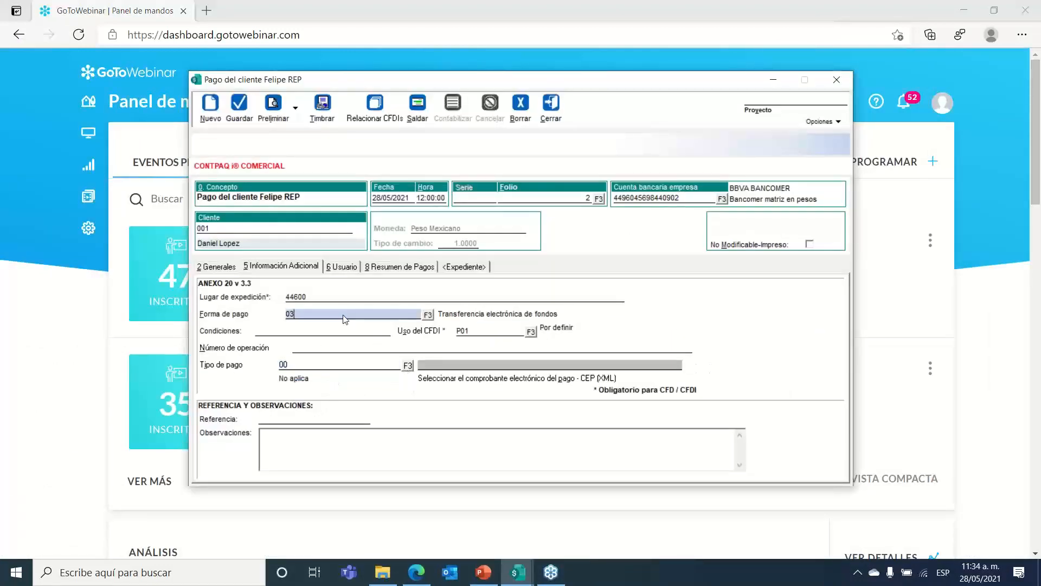
left_click(306, 332)
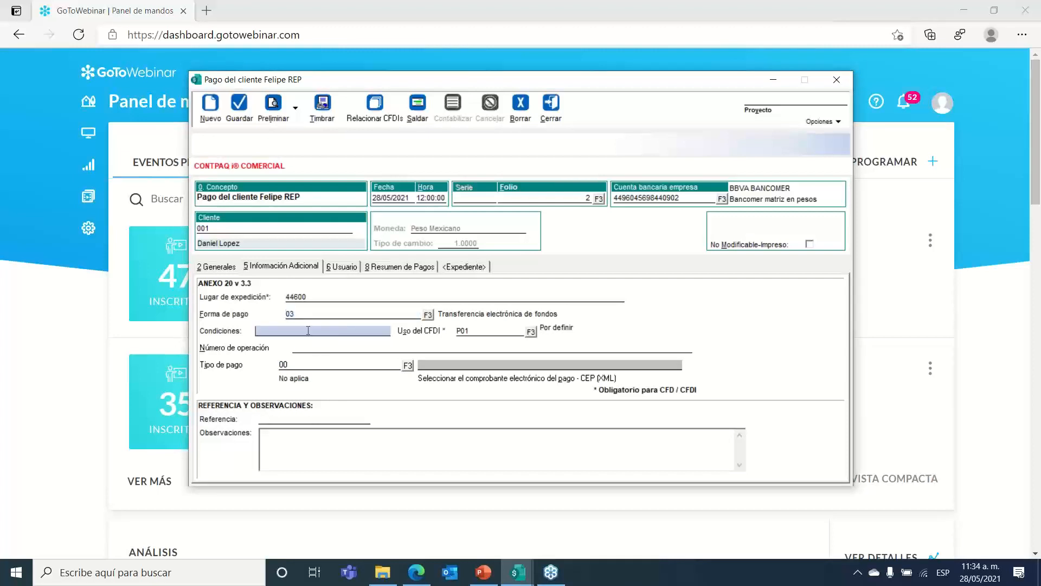
left_click(334, 347)
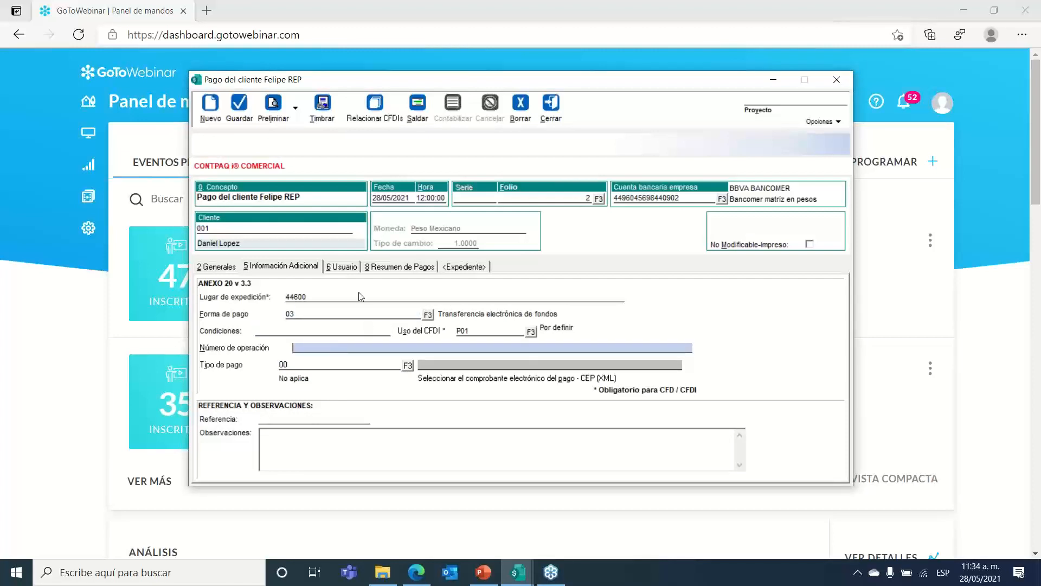
Step: Start stamping folio 2, accept the bank warning, enter the key password, then close without stamping
left_click(322, 107)
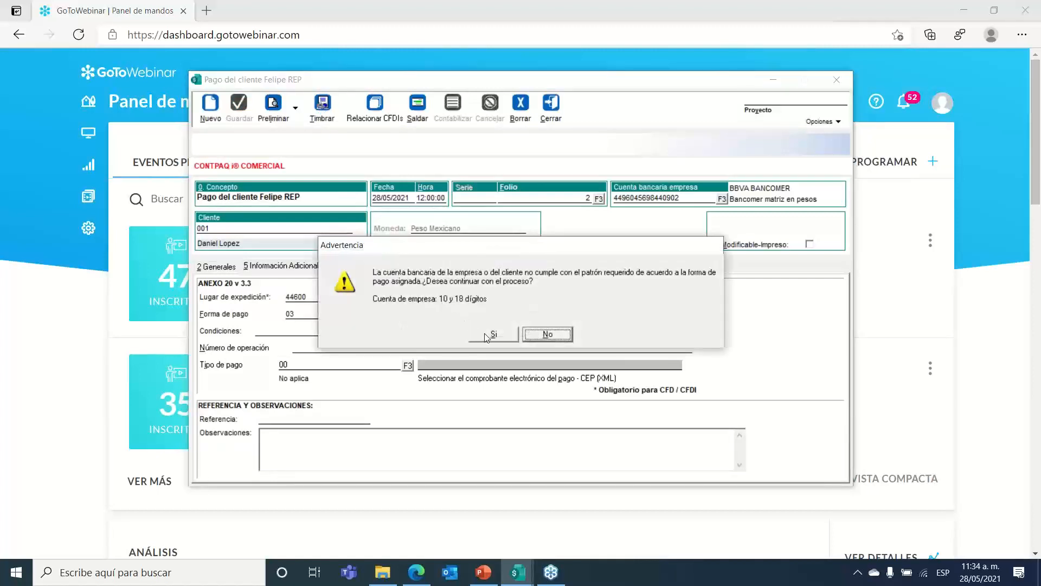
left_click_drag(471, 251, 445, 231)
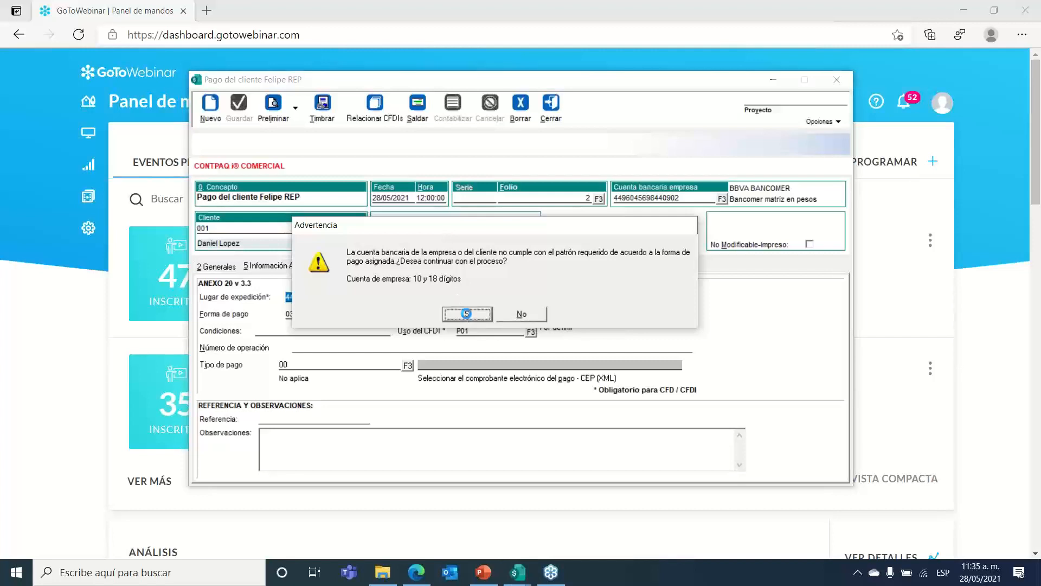
left_click(468, 315)
type("*********")
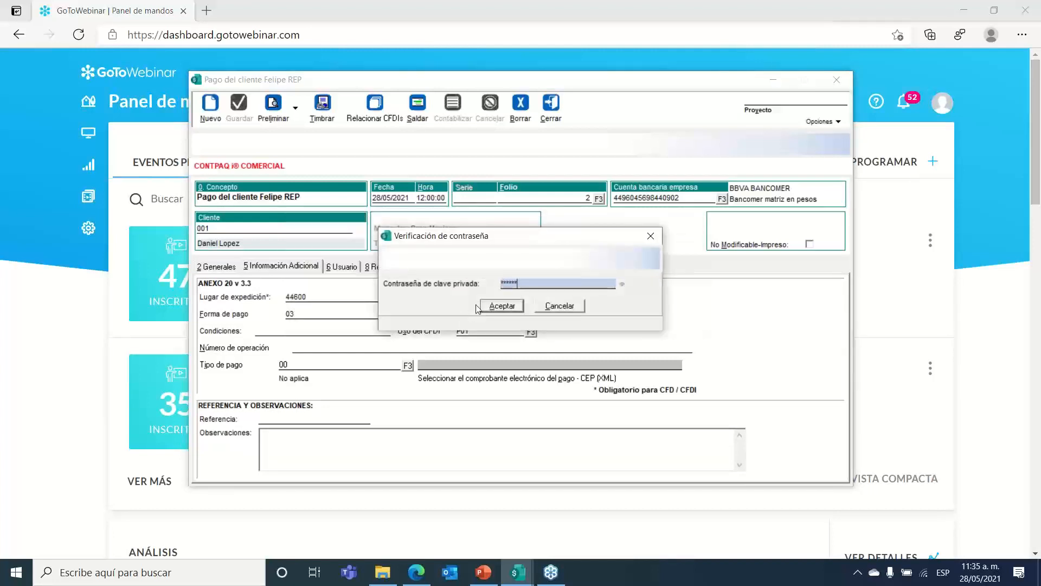
key("Return")
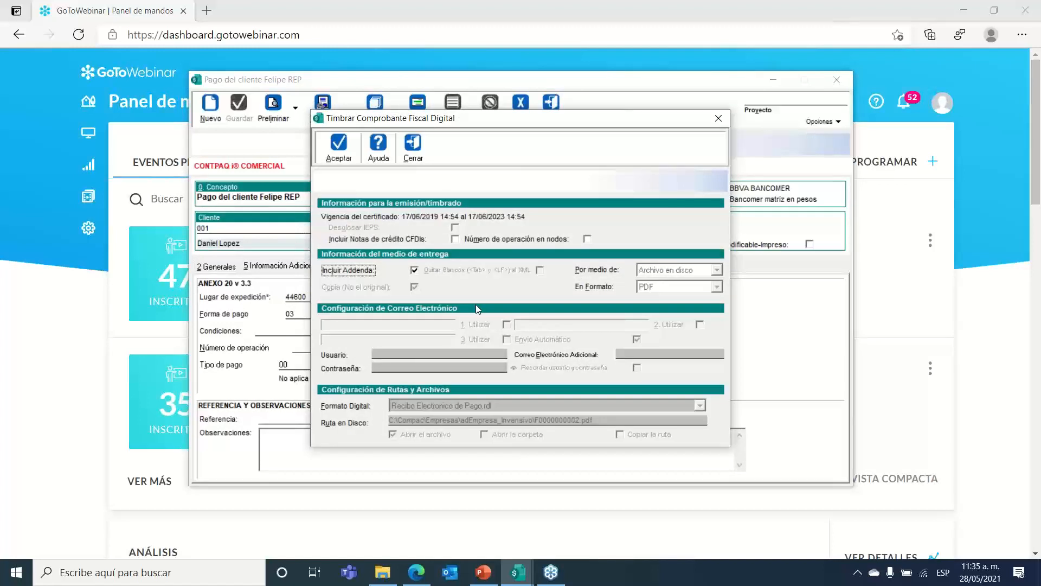
left_click(412, 156)
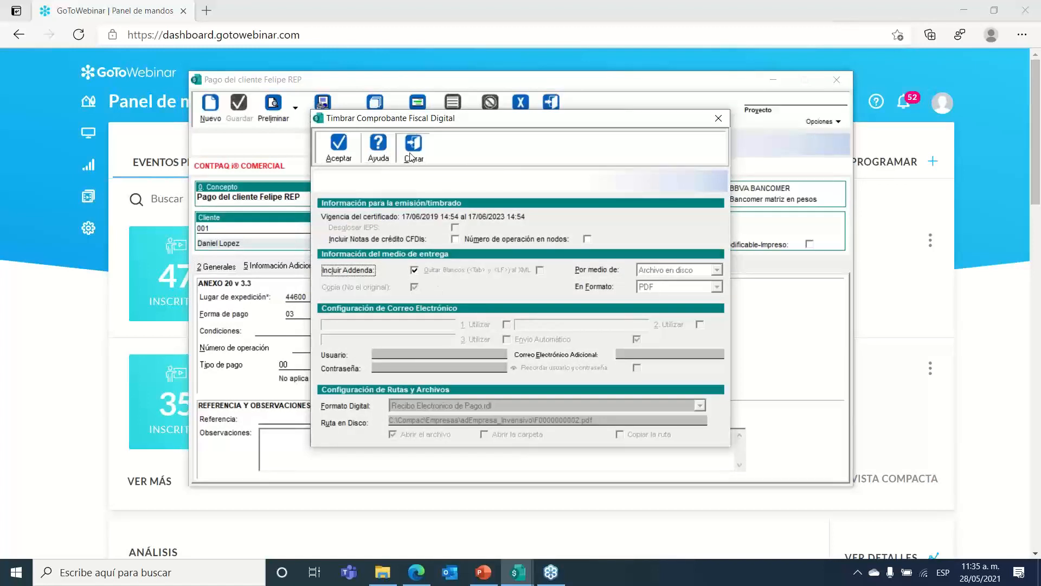
Step: Review the customer's account number, the company bank account and payment method 03
left_click(237, 271)
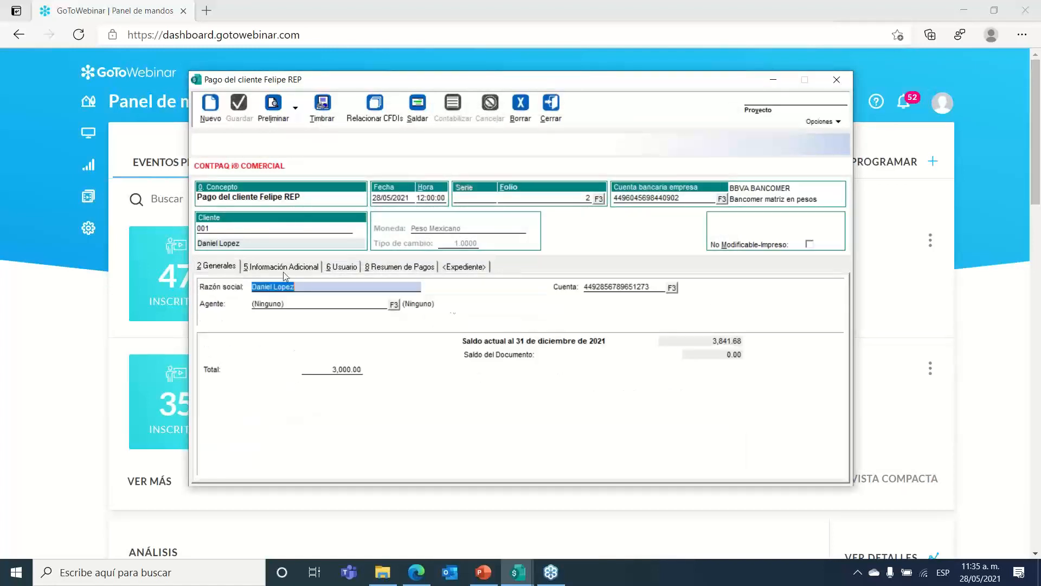
left_click(655, 286)
key("Left")
key("Left")
key("Left")
key("Left")
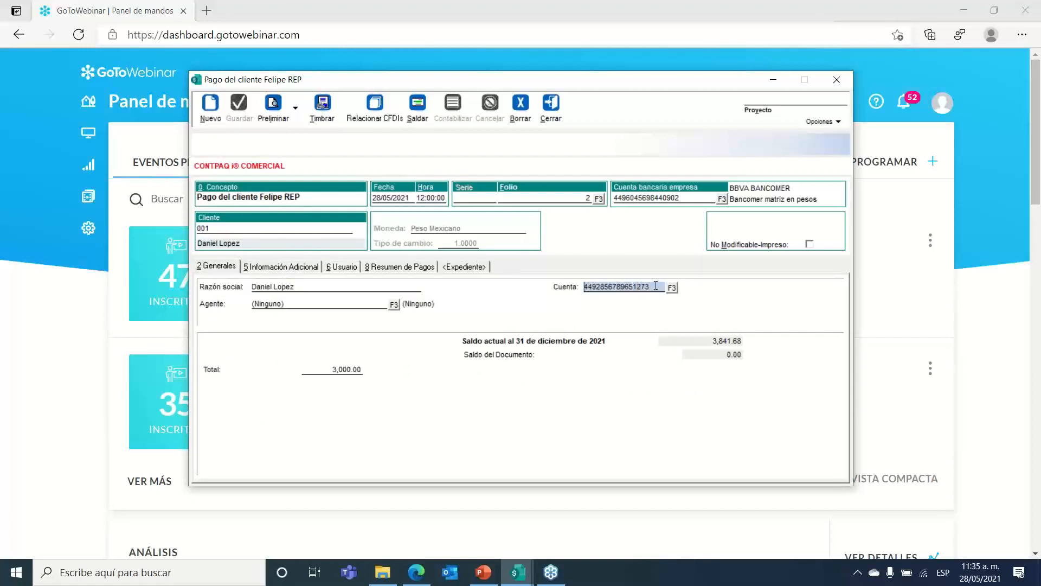
key("shift+Right")
key("shift+Right")
key("shift+Right")
key("shift+Right")
key("shift+Right")
key("shift+Right")
key("shift+Right")
key("shift+Right")
key("shift+Right")
key("shift+Right")
key("shift+Right")
key("shift+Right")
key("shift+Right")
key("shift+Right")
left_click(679, 199)
key("shift+Left")
key("shift+Left")
key("shift+Left")
key("shift+Left")
key("shift+Left")
key("shift+Left")
key("shift+Left")
key("shift+Left")
key("shift+Left")
key("shift+Left")
key("shift+Left")
key("shift+Left")
key("shift+Left")
key("shift+Left")
key("shift+Left")
key("shift+Left")
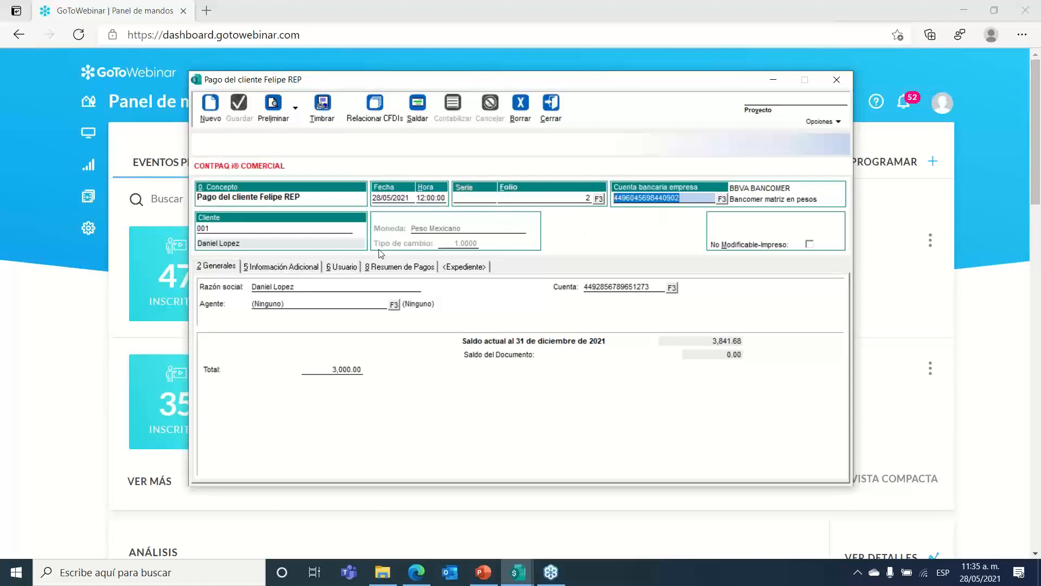
left_click(287, 272)
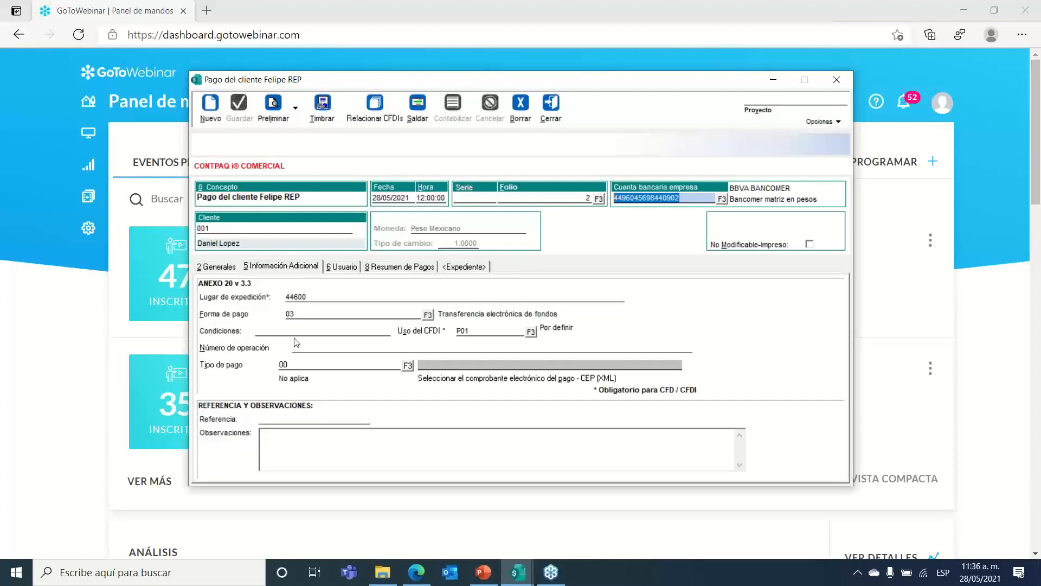
left_click(328, 316)
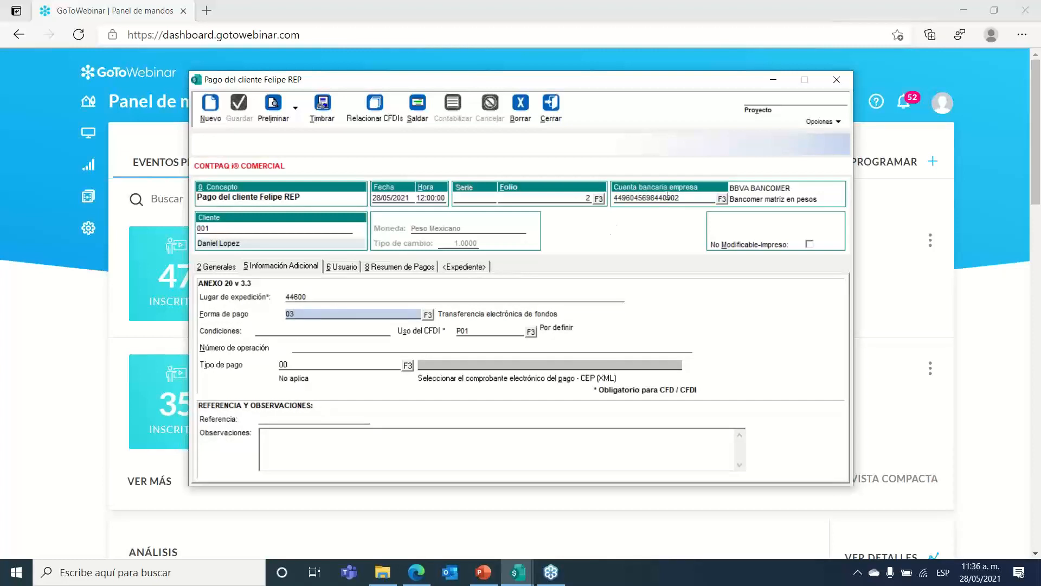
left_click(683, 197)
left_click(218, 268)
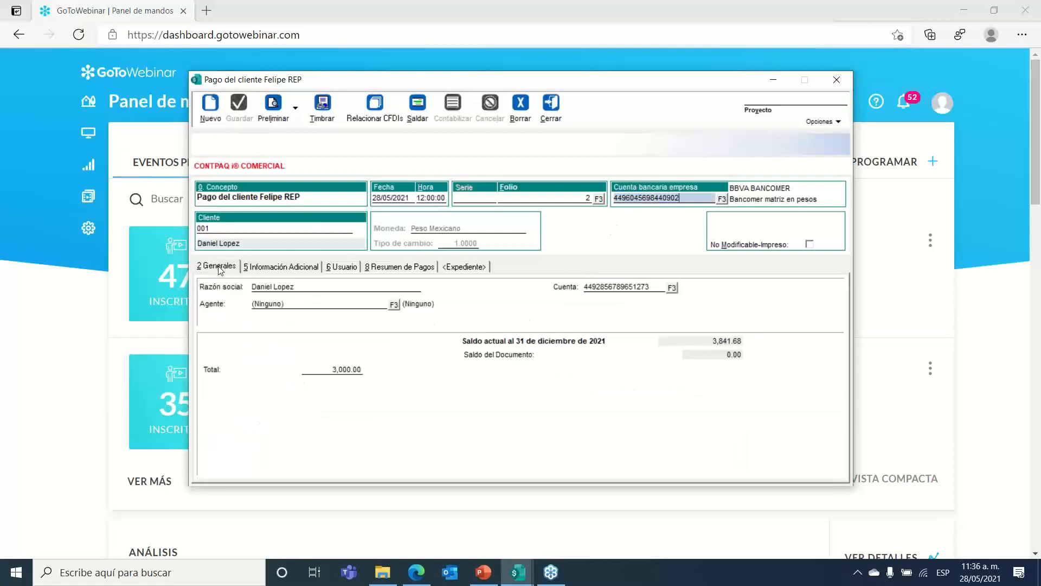
Step: Stamp payment folio 2, accepting the bank account warning
left_click(324, 121)
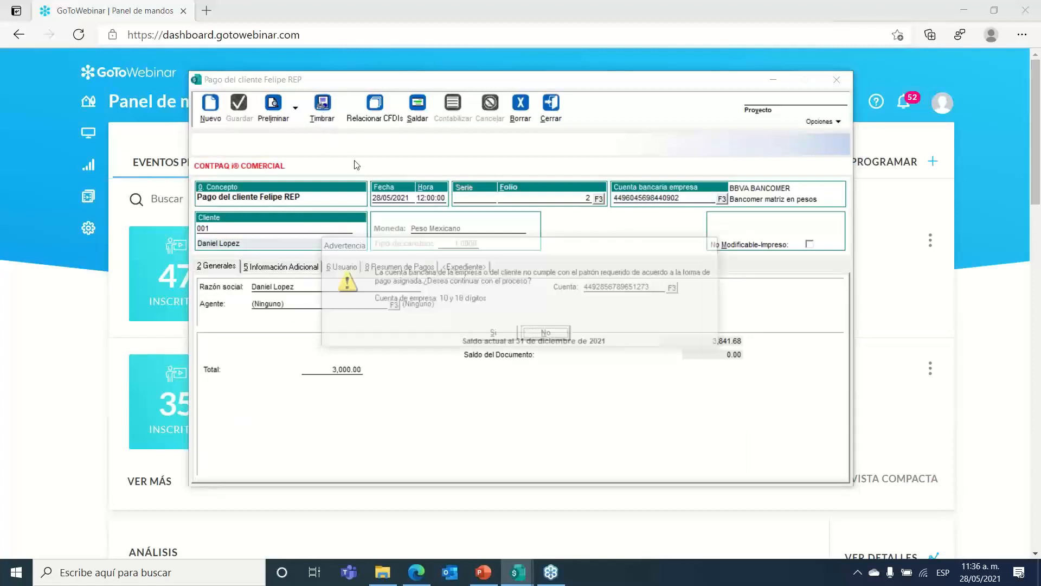
left_click(490, 335)
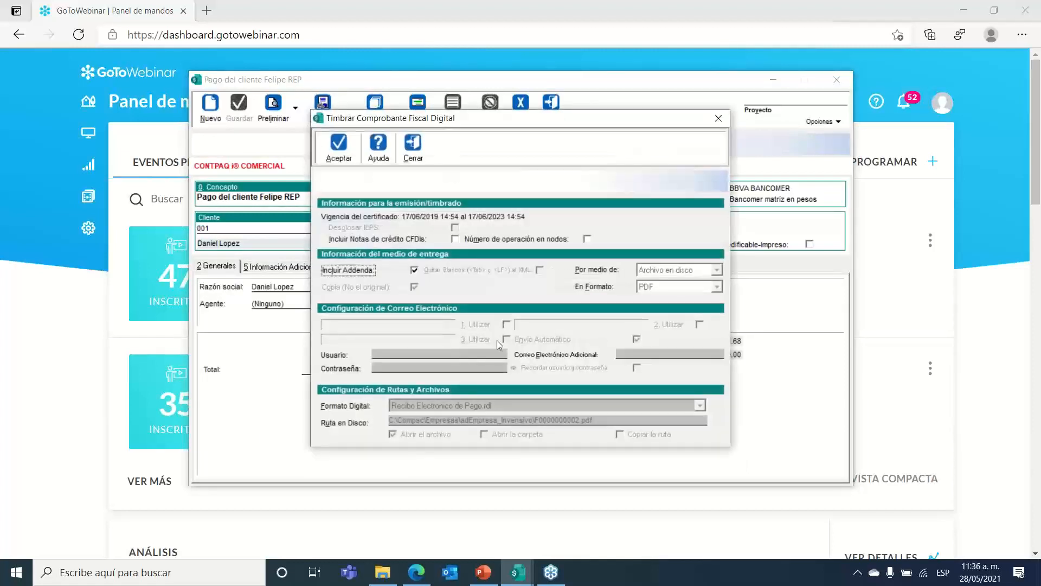
left_click(339, 146)
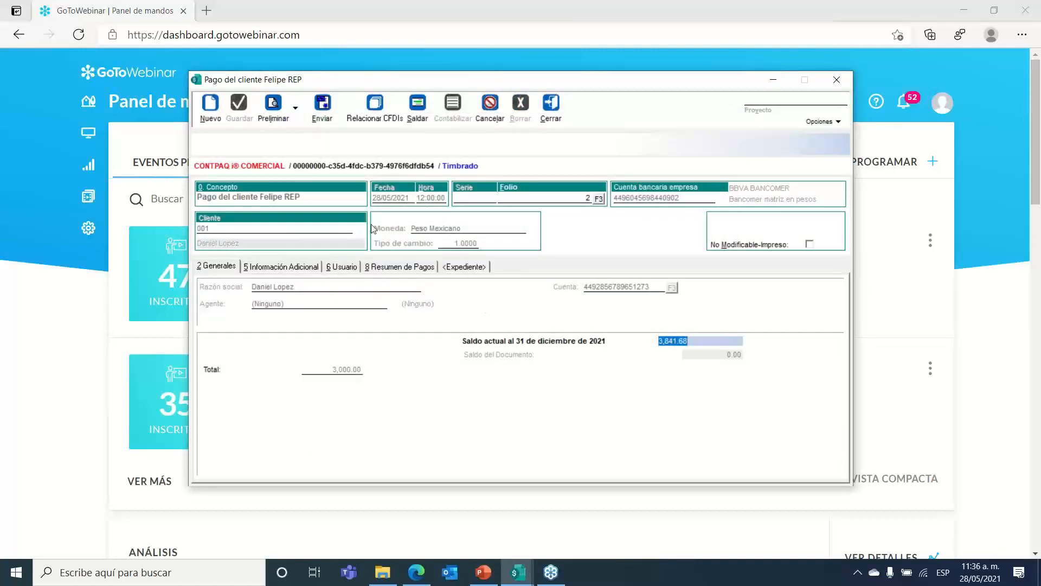
Step: Save the stamped payment as an XML file on disk and close the code editor showing it
left_click(322, 106)
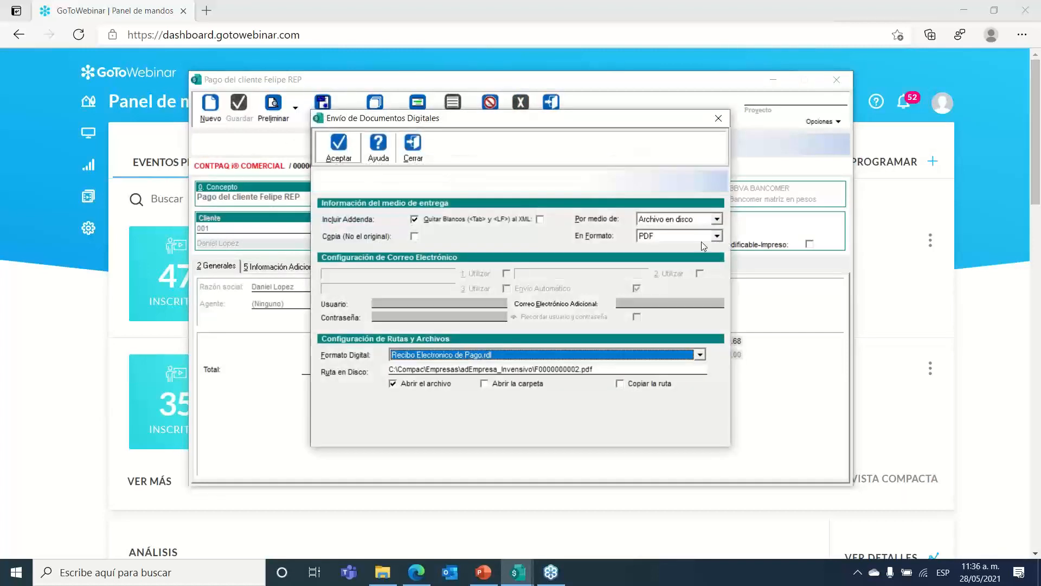
left_click(686, 220)
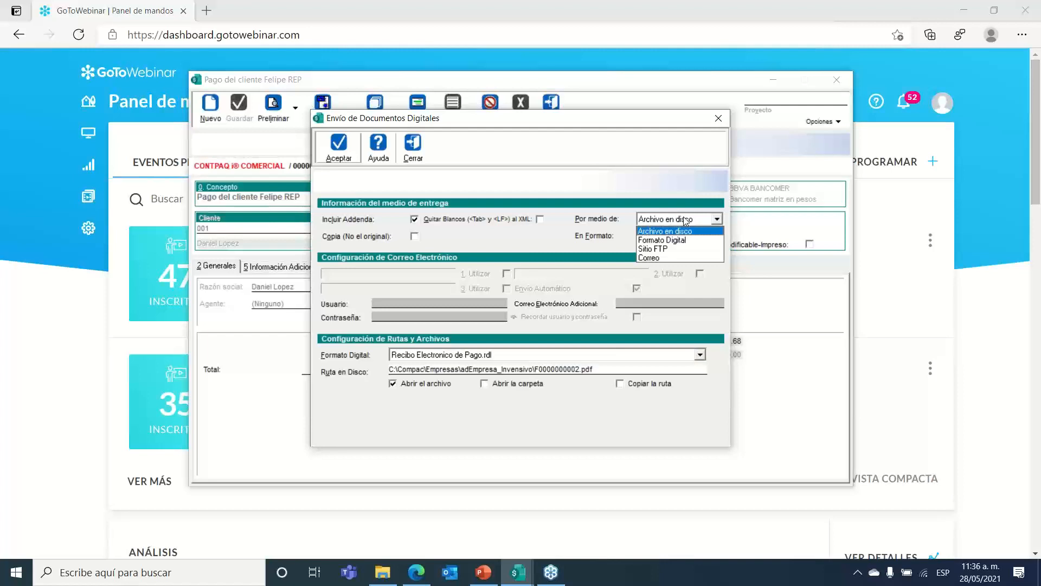
left_click(686, 220)
left_click(672, 236)
left_click(649, 263)
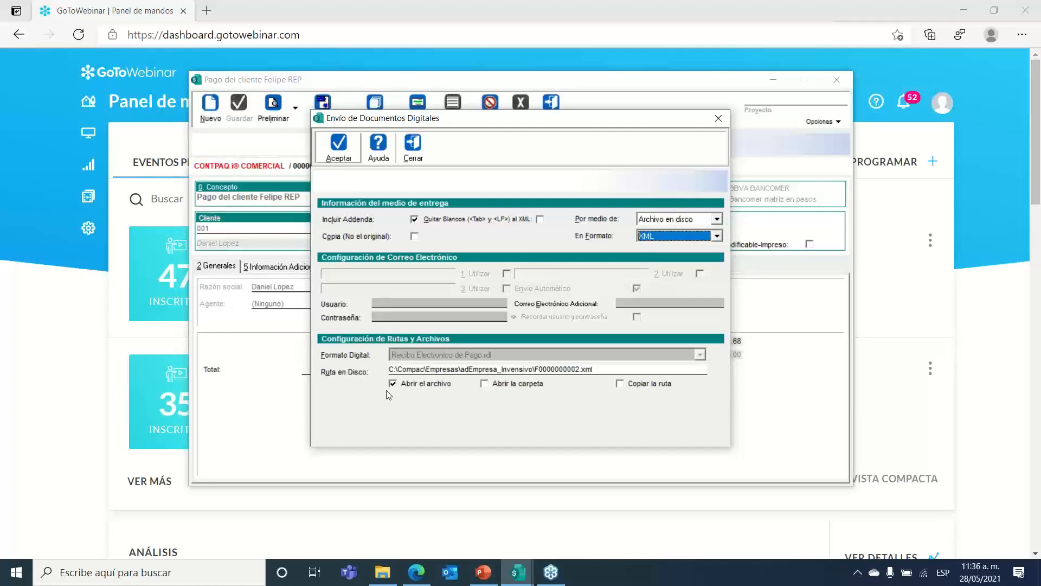
left_click(339, 158)
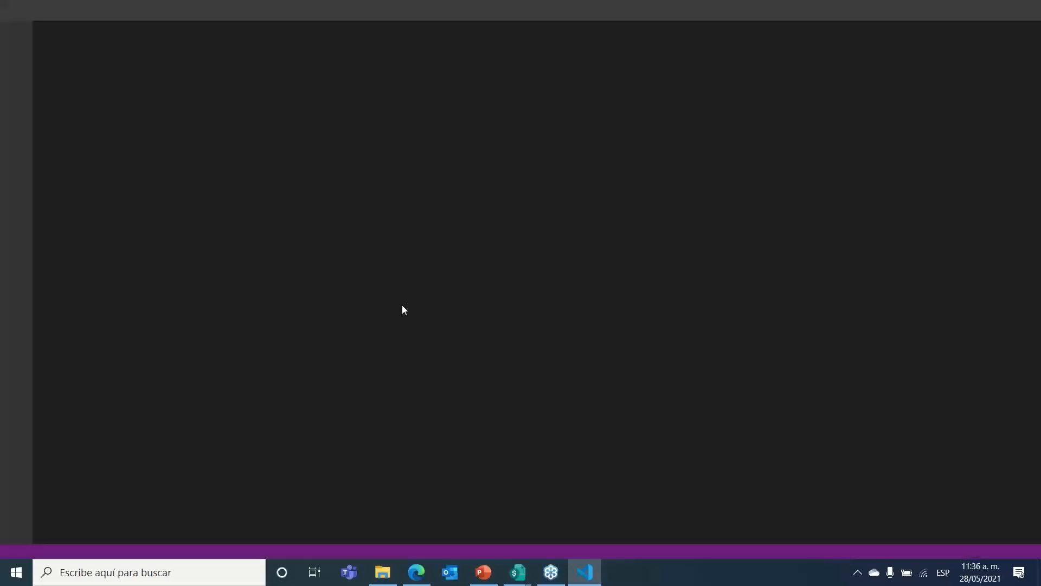
left_click(1028, 7)
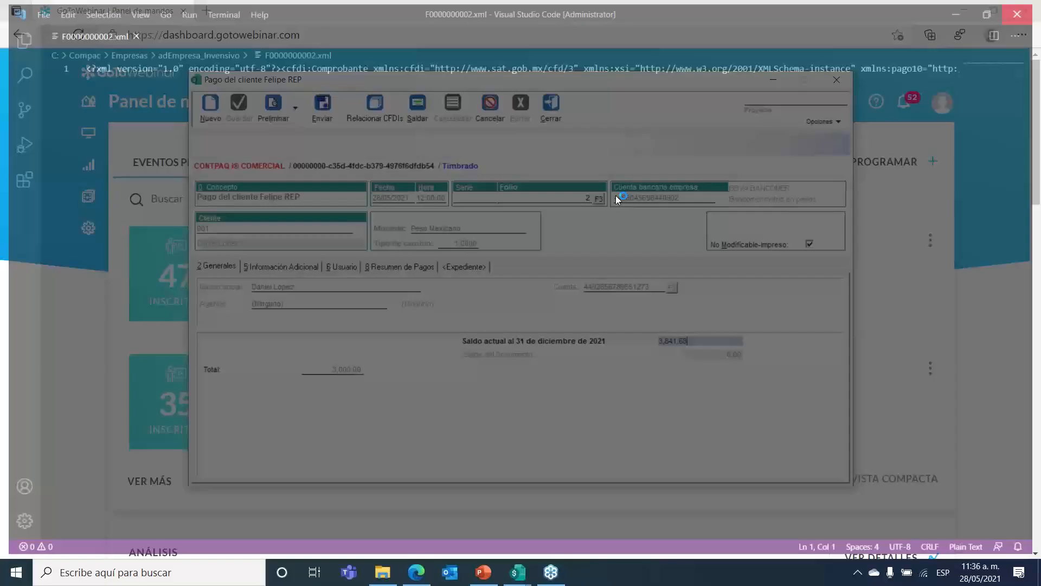
Step: Save the payment files again with the containing folder opening instead of the file
left_click(322, 104)
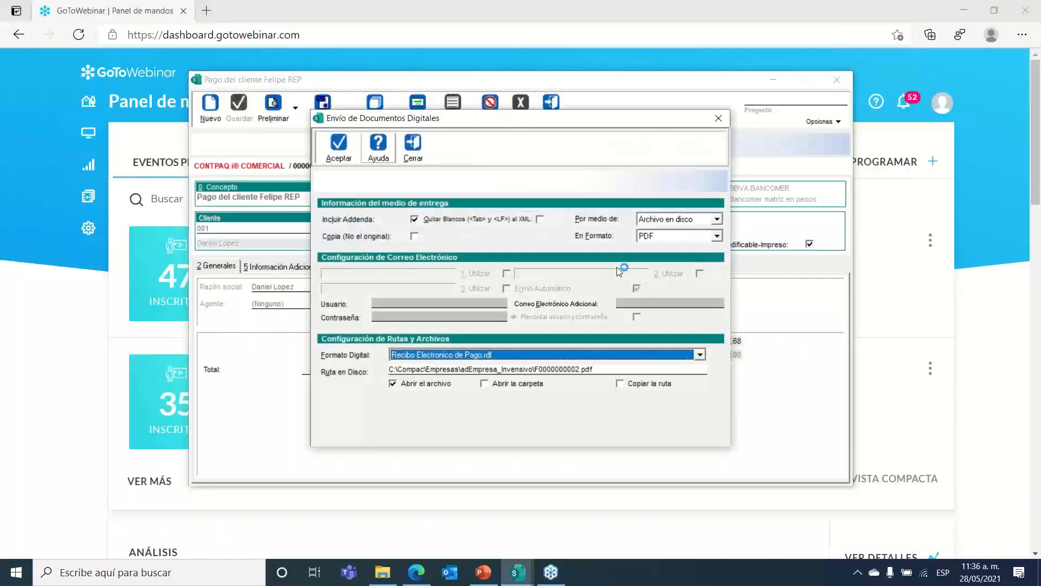
left_click(444, 385)
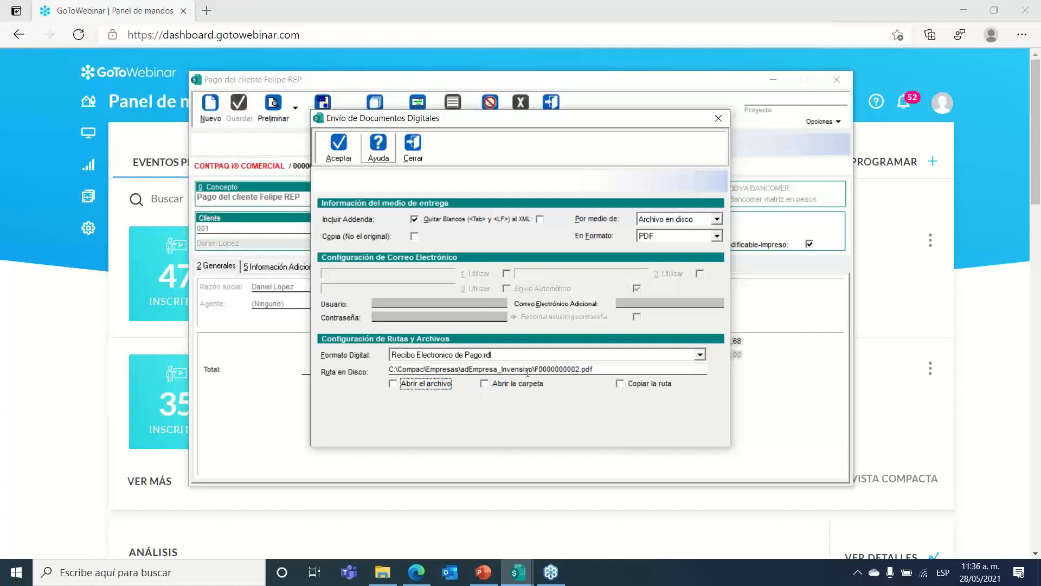
left_click(484, 385)
left_click(419, 370)
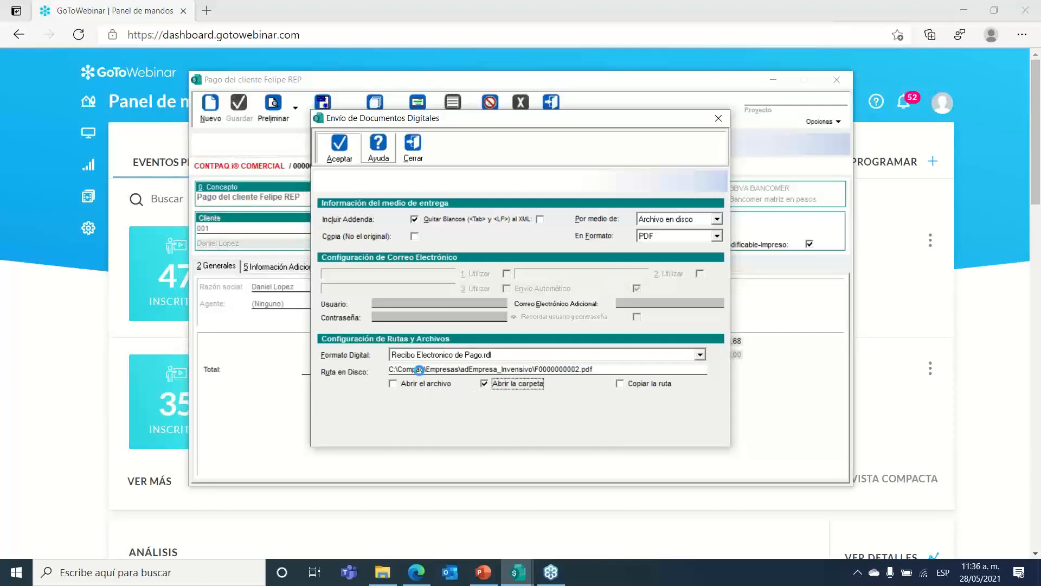
key("Return")
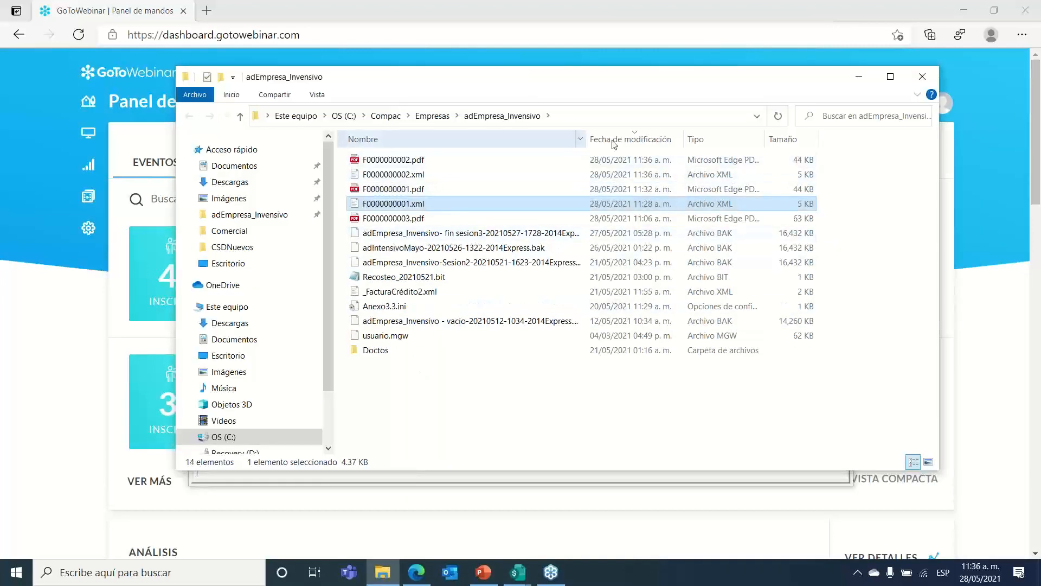
Step: Open F0000000002.xml with Internet Explorer from the Abrir con menu
right_click(442, 175)
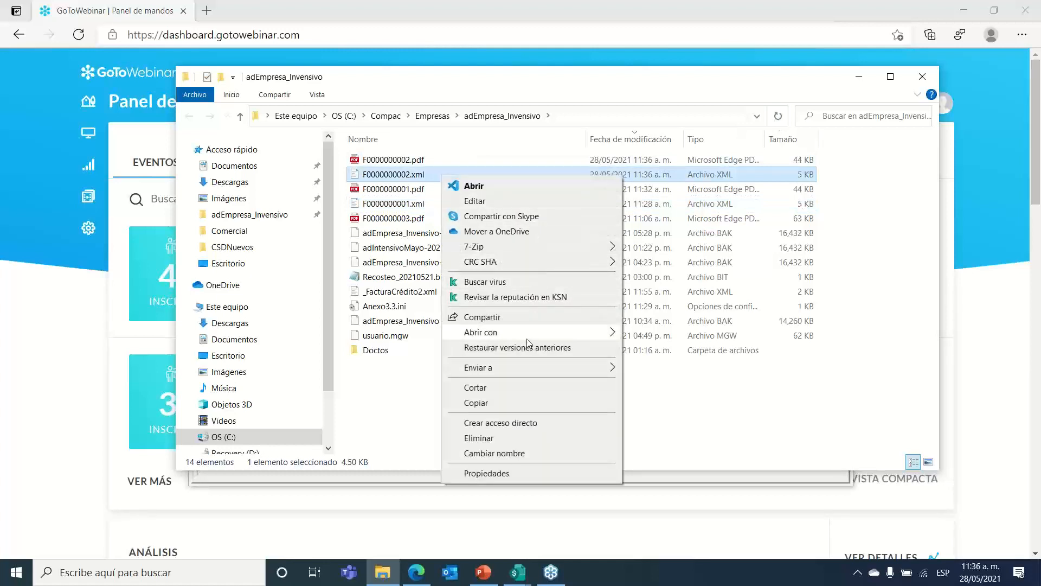
mouse_move(533, 336)
left_click(668, 348)
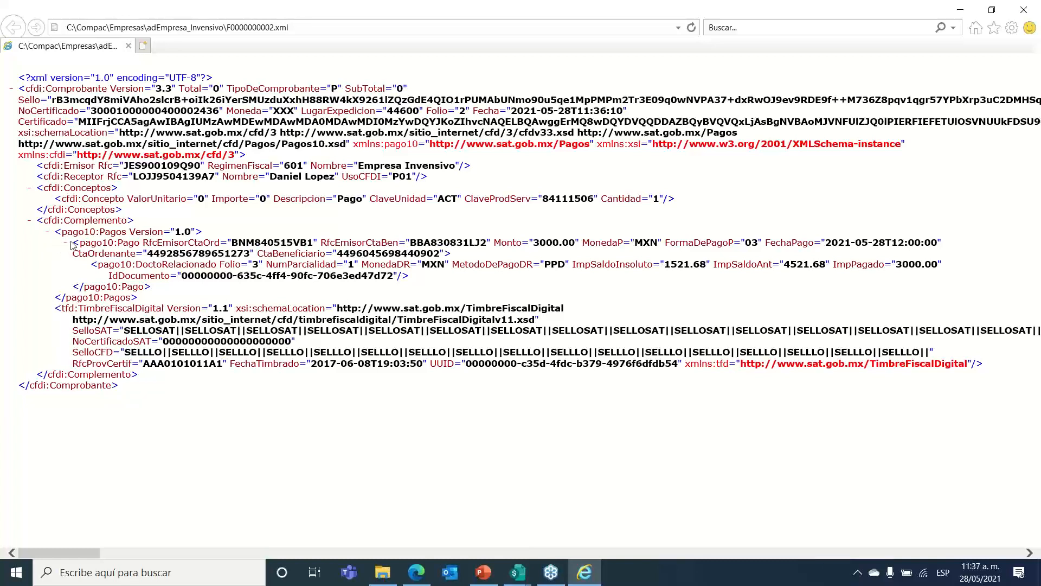
Step: Review the pago10:Pago account values and invoice folio 3 details, then close Internet Explorer
left_click_drag(65, 243, 494, 245)
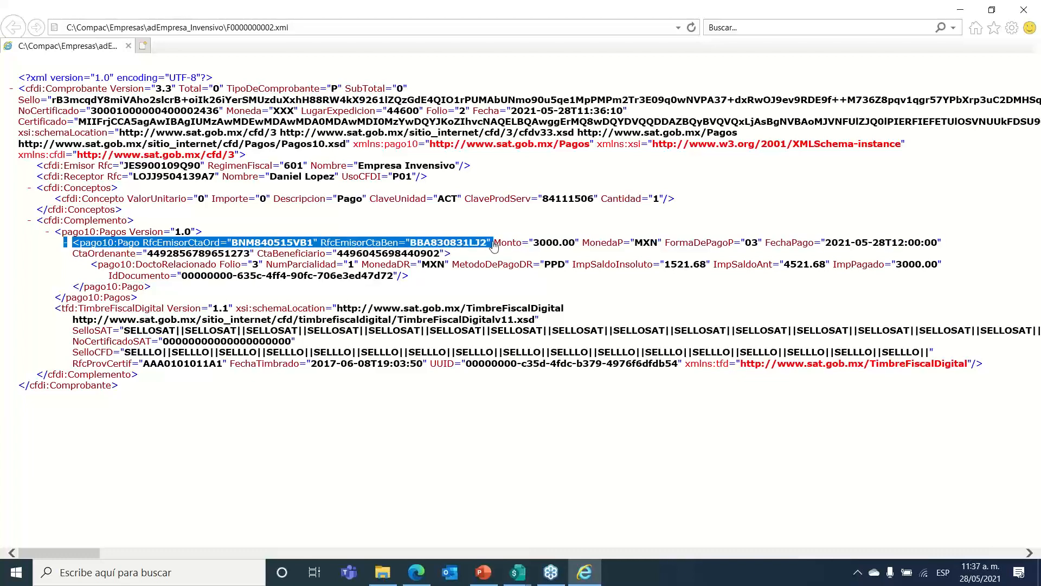
left_click_drag(73, 248, 456, 256)
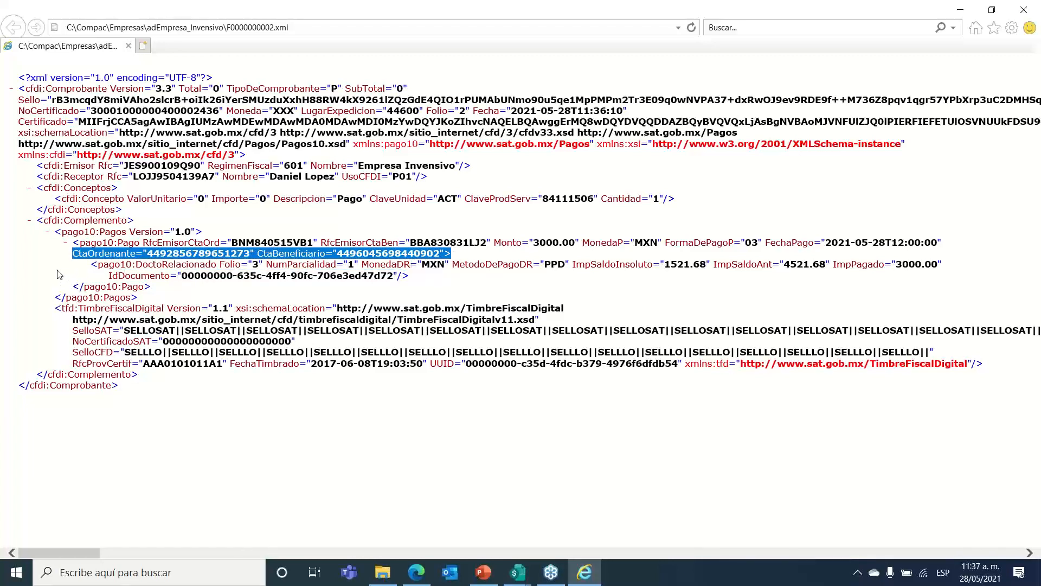
left_click(59, 274)
left_click_drag(92, 265, 430, 279)
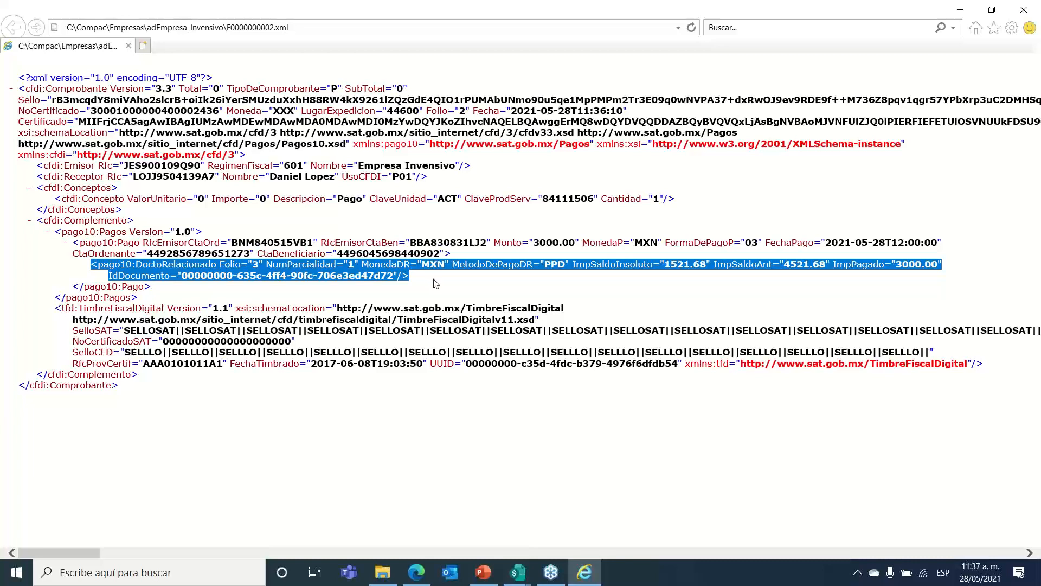
left_click(435, 283)
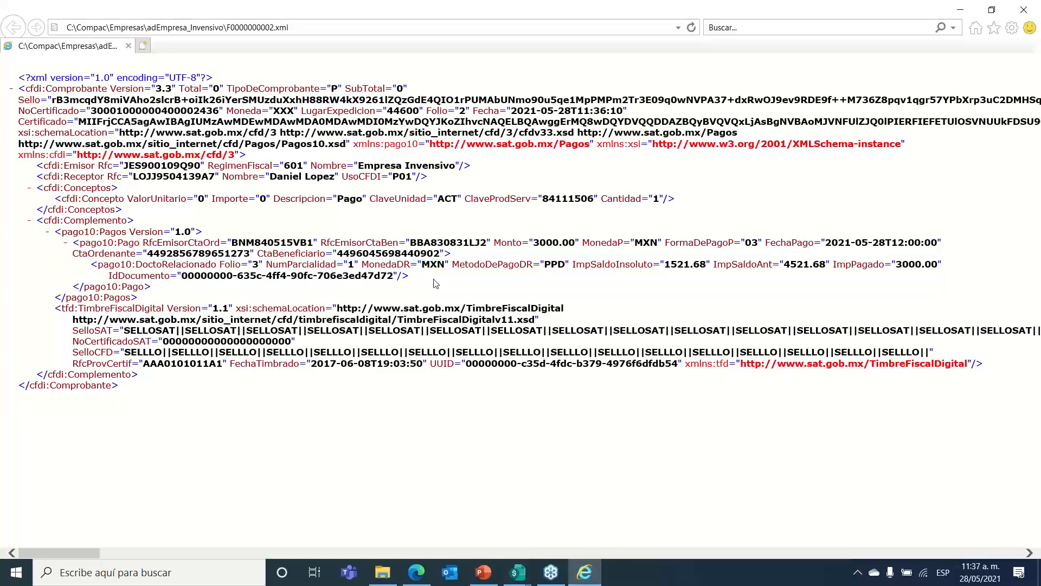
left_click(1024, 10)
Step: Close the folder and resend the receipt as a PDF that opens automatically, overwriting F0000000002.pdf
left_click(467, 412)
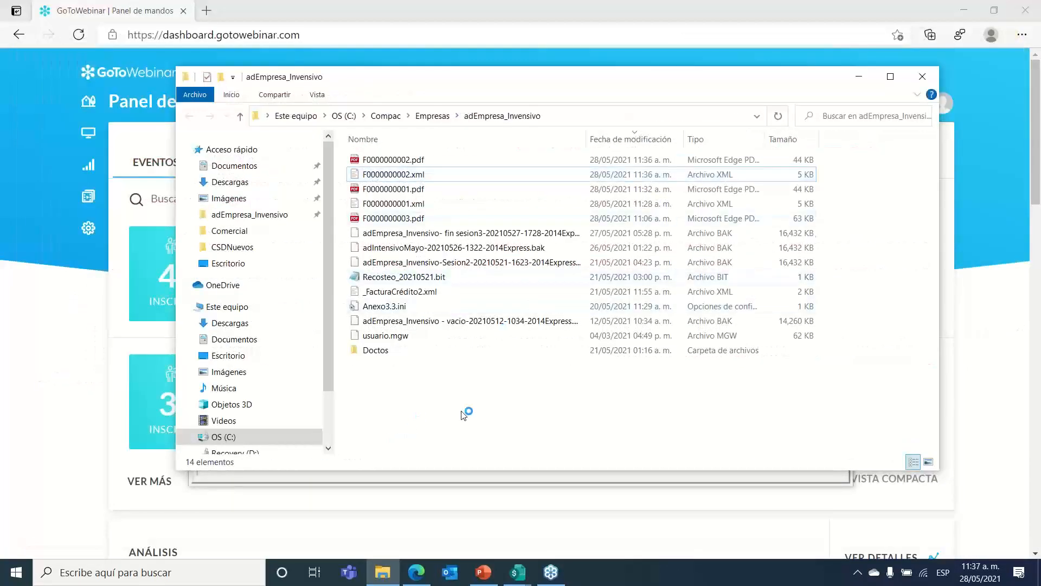
left_click(922, 80)
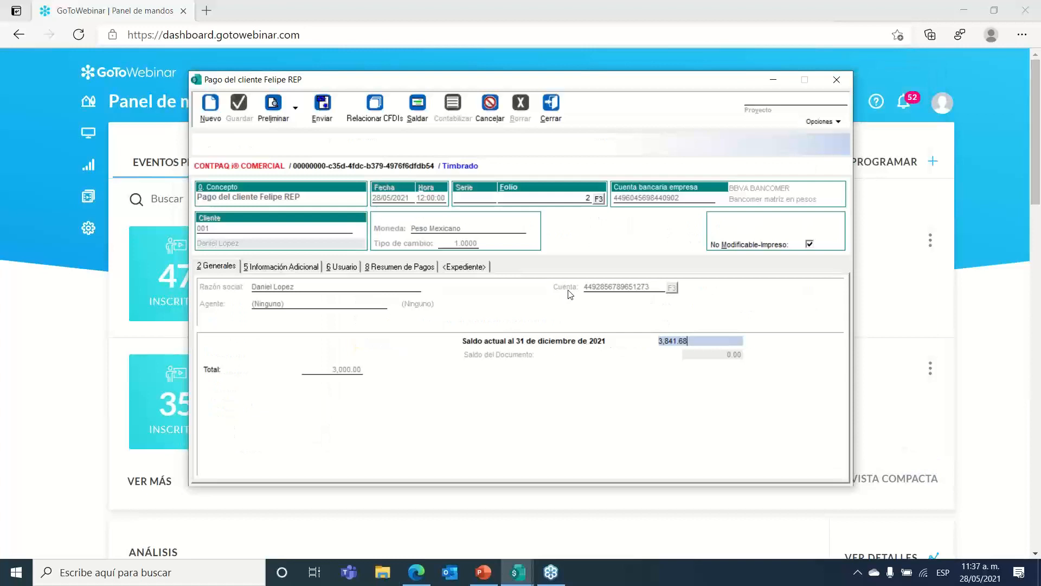
left_click(329, 120)
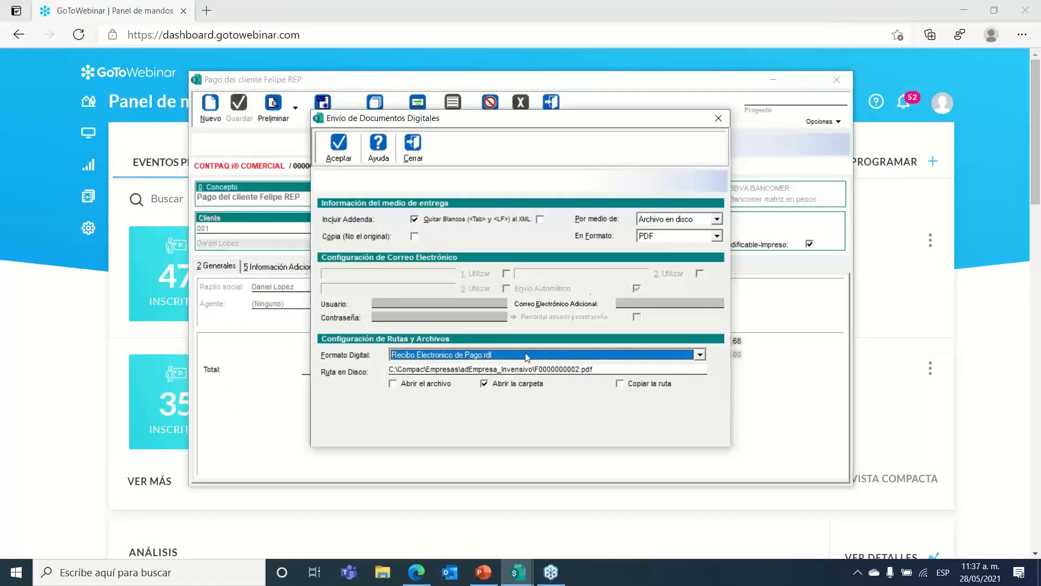
left_click(502, 383)
left_click(403, 384)
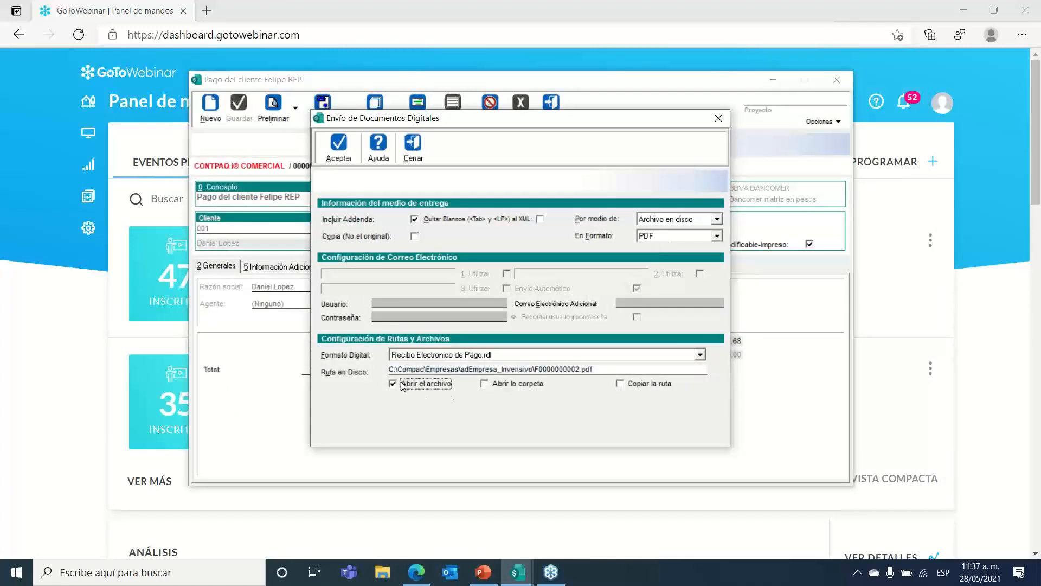
left_click(339, 145)
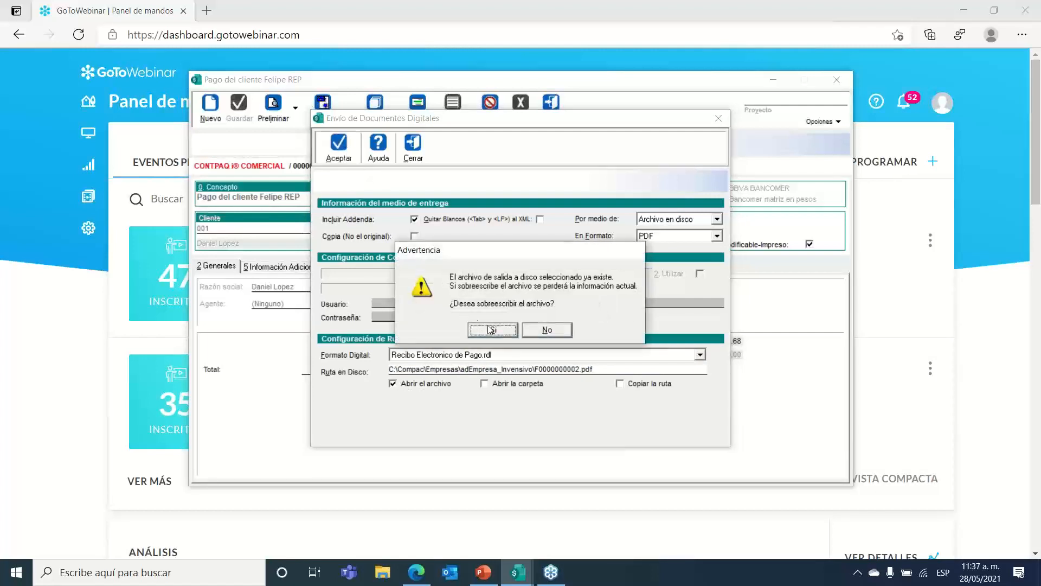
left_click(490, 329)
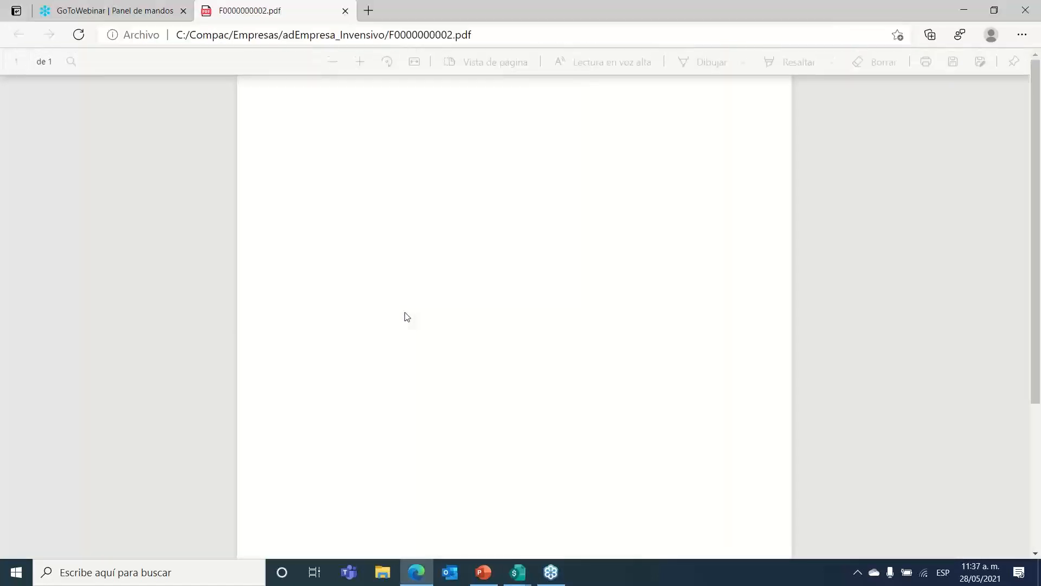
Step: Select the payment detail heading and beneficiary account rows in the receipt PDF
scroll(320, 320, "down", 2)
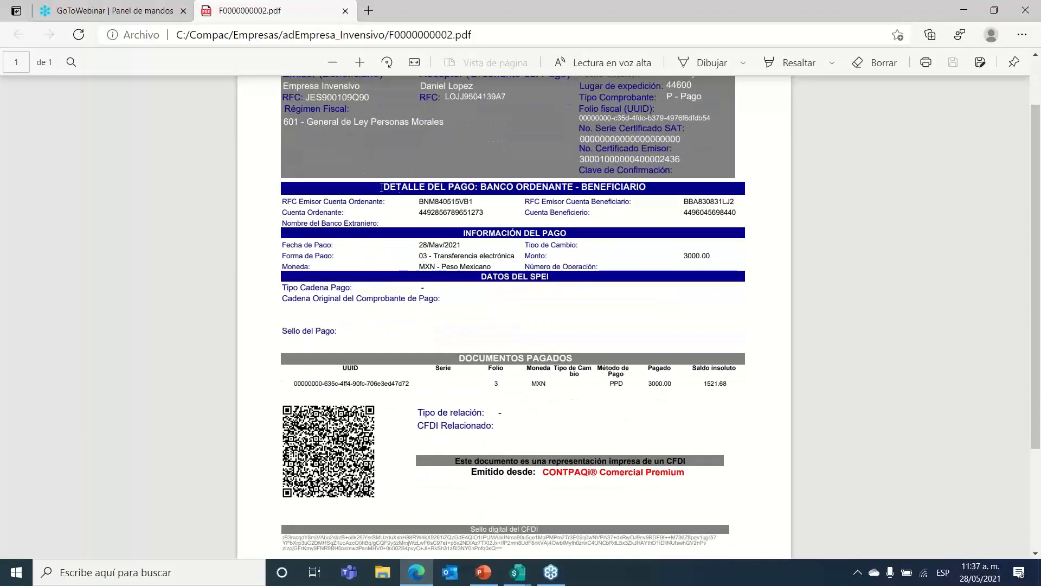
left_click_drag(381, 187, 734, 228)
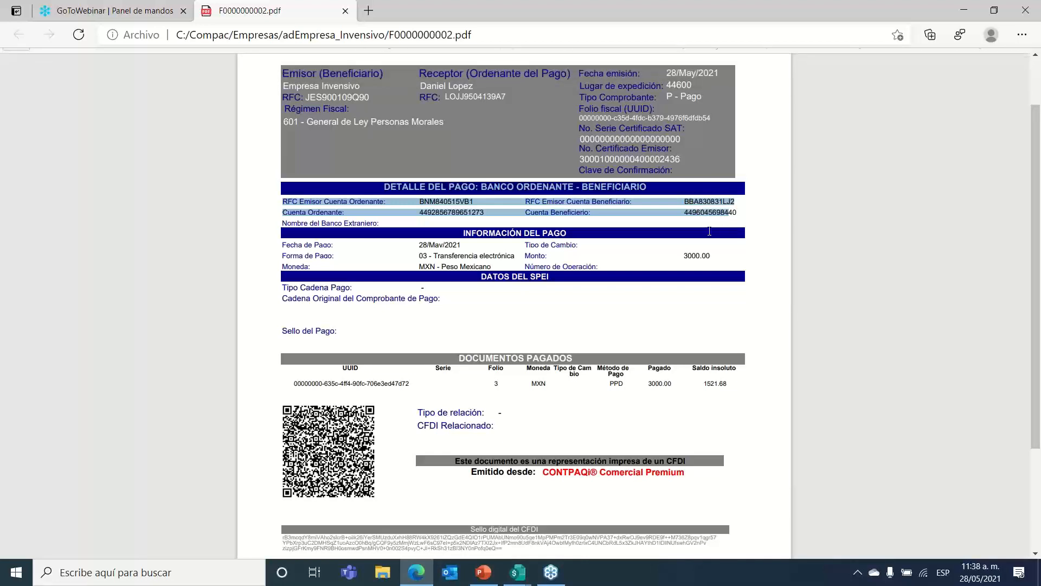
left_click_drag(732, 228, 740, 223)
left_click(605, 223)
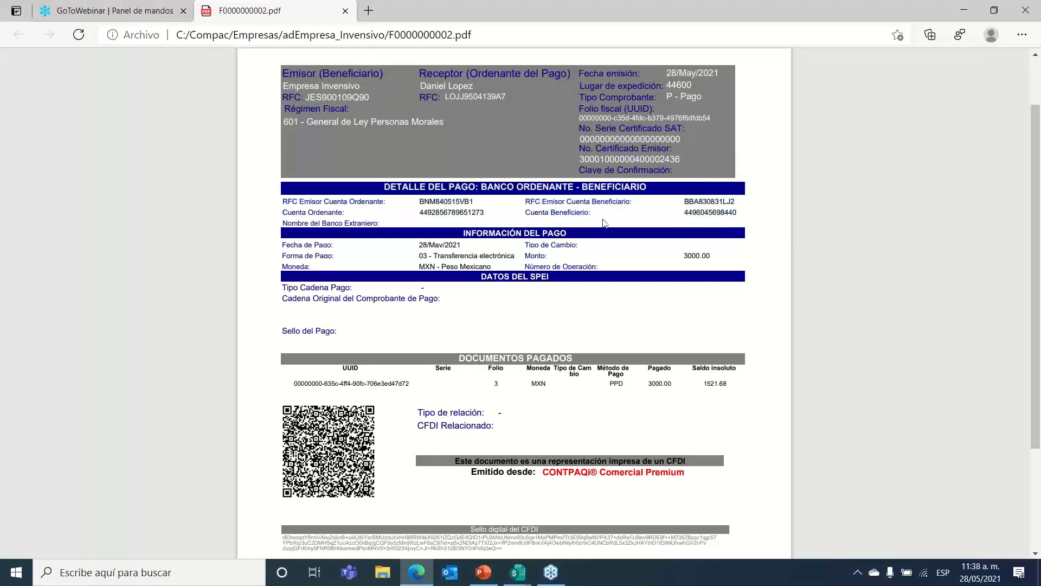
left_click_drag(525, 203, 735, 214)
Step: Select the paid invoice's UUID and row details, then bring back the CONTPAQi payment window
scroll(431, 271, "down", 3)
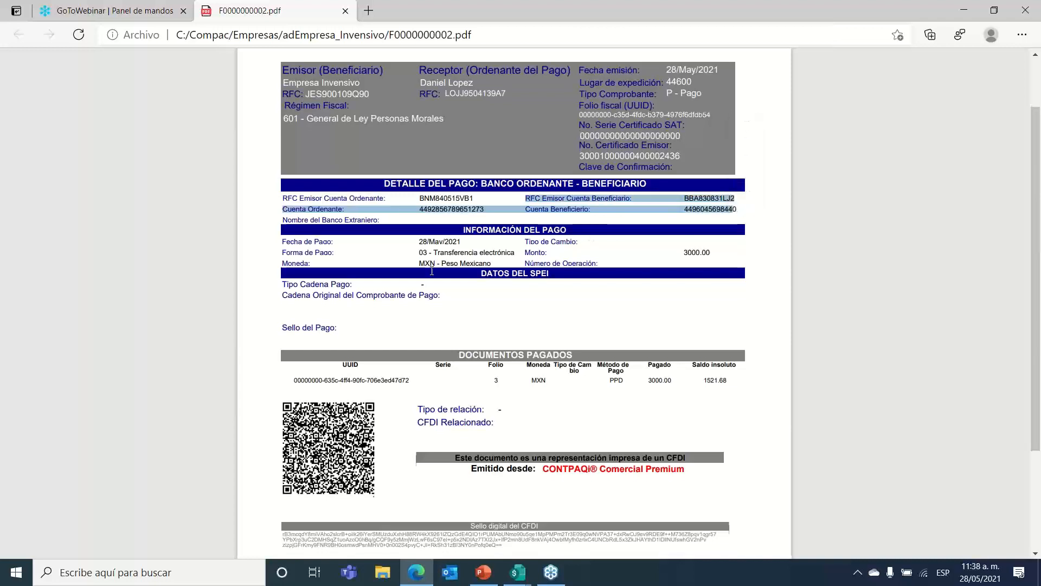
left_click(310, 266)
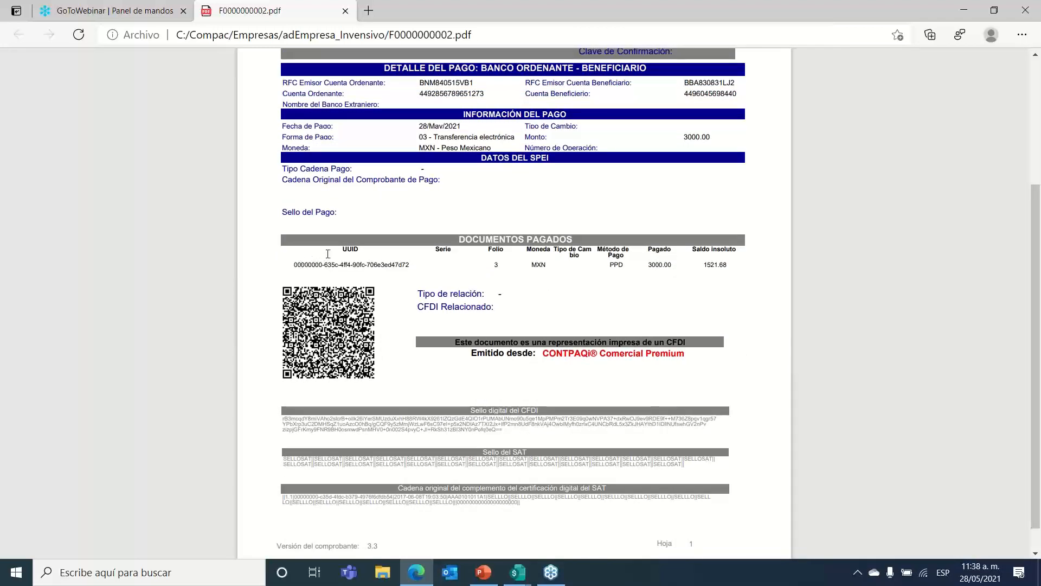
left_click_drag(340, 249, 420, 269)
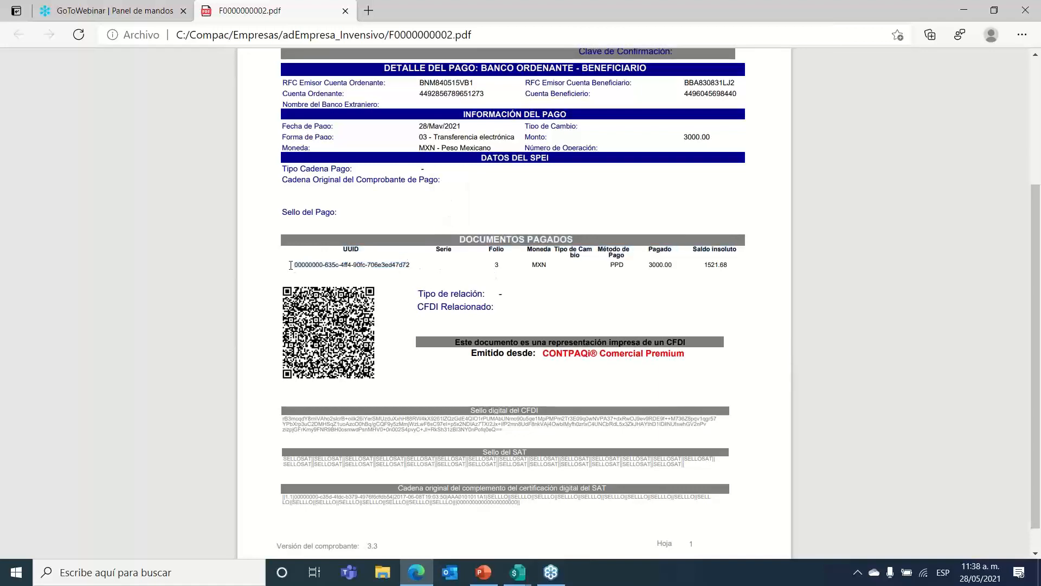
left_click_drag(294, 265, 723, 270)
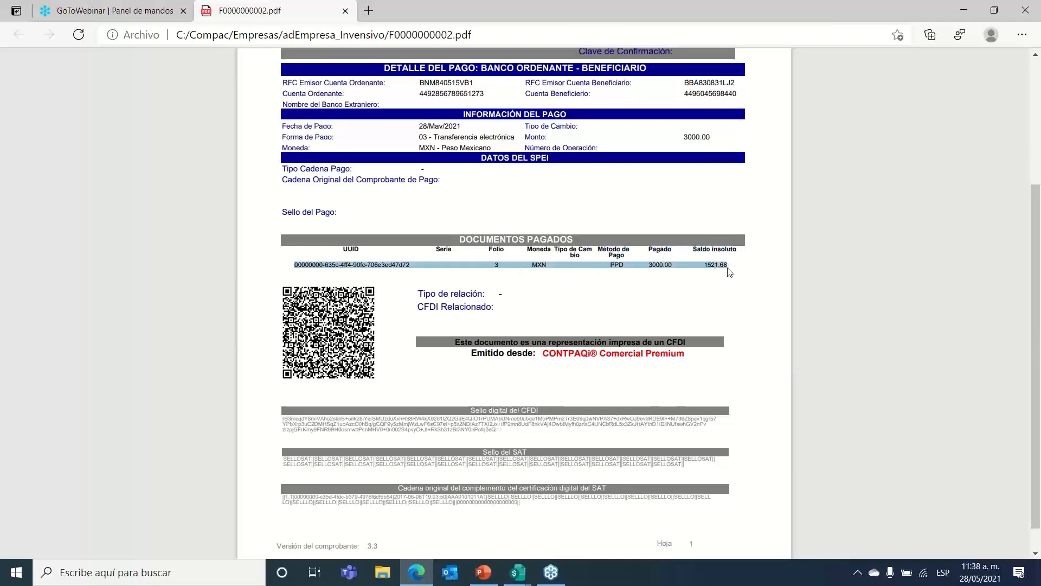
left_click(700, 267)
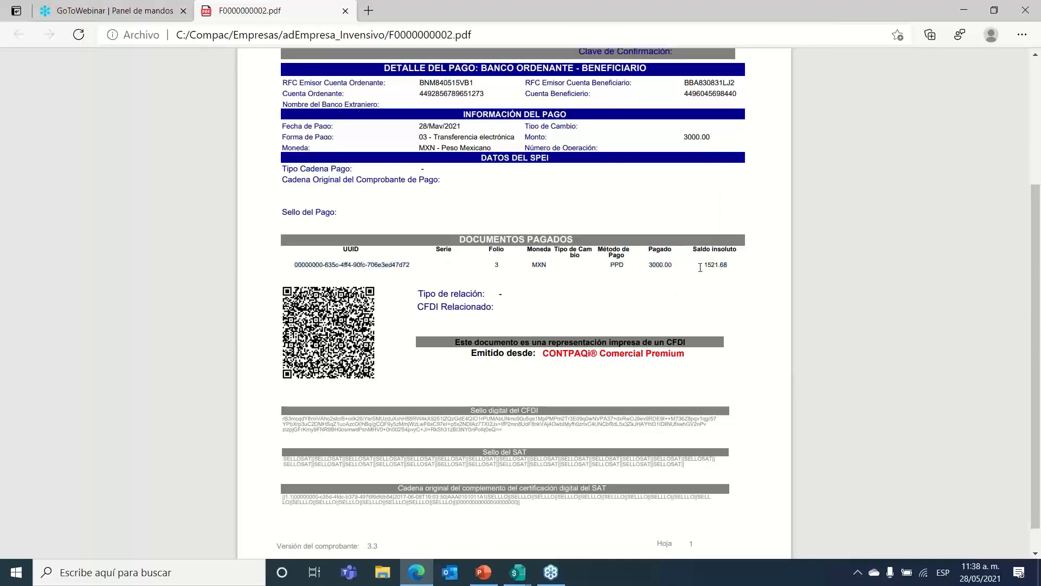
left_click(515, 573)
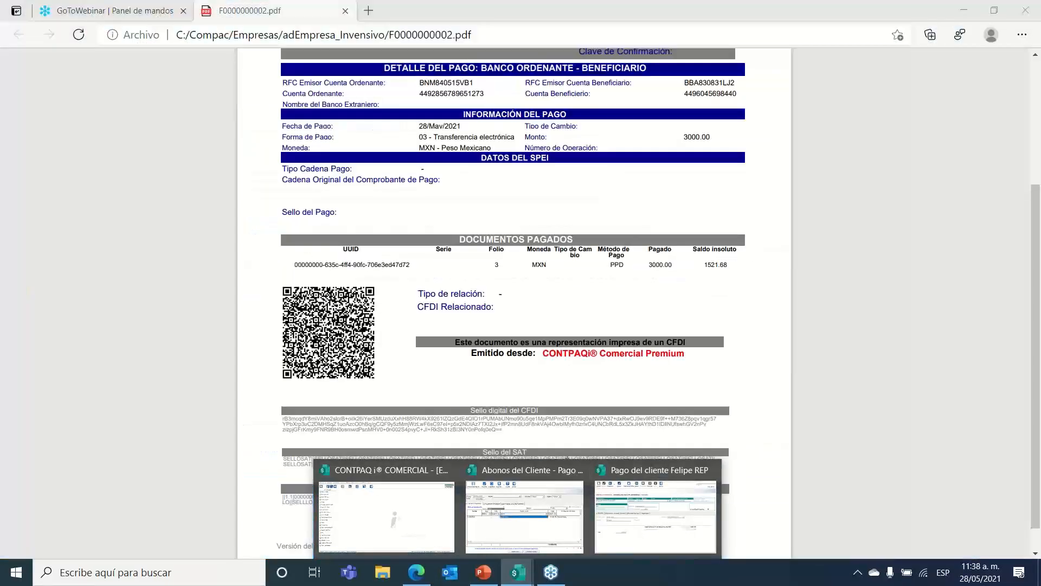
left_click(545, 334)
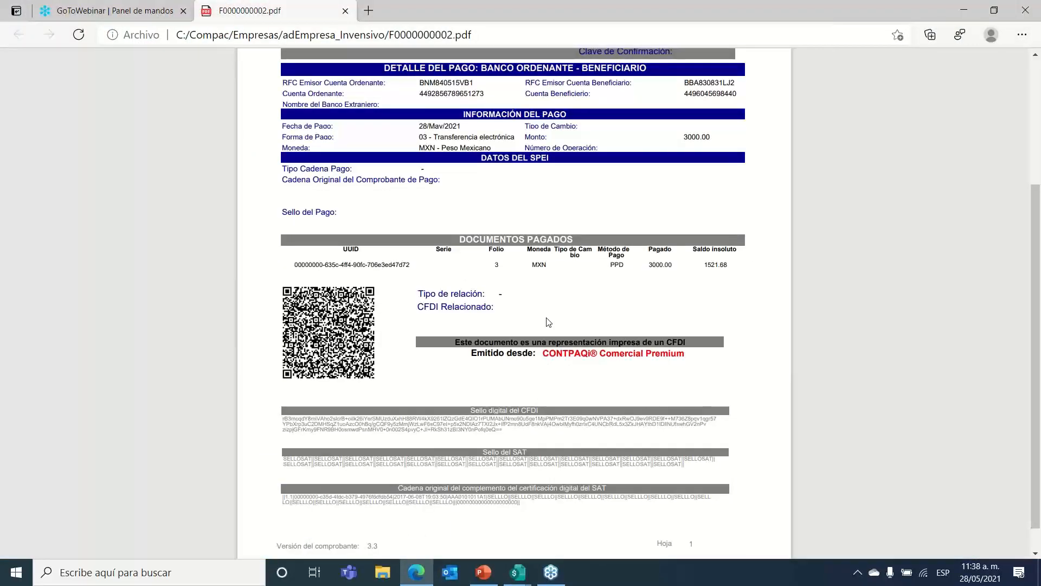
Step: Open invoice folio 3 from Resumen de Pagos and check its applied payments leaving 1,521.68
mouse_move(518, 570)
left_click(637, 520)
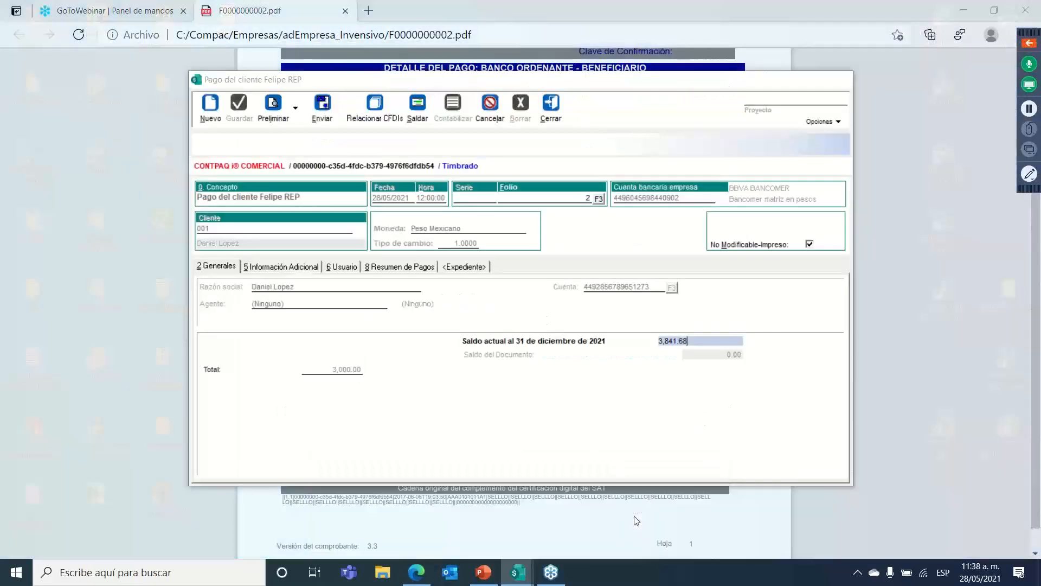
left_click(384, 266)
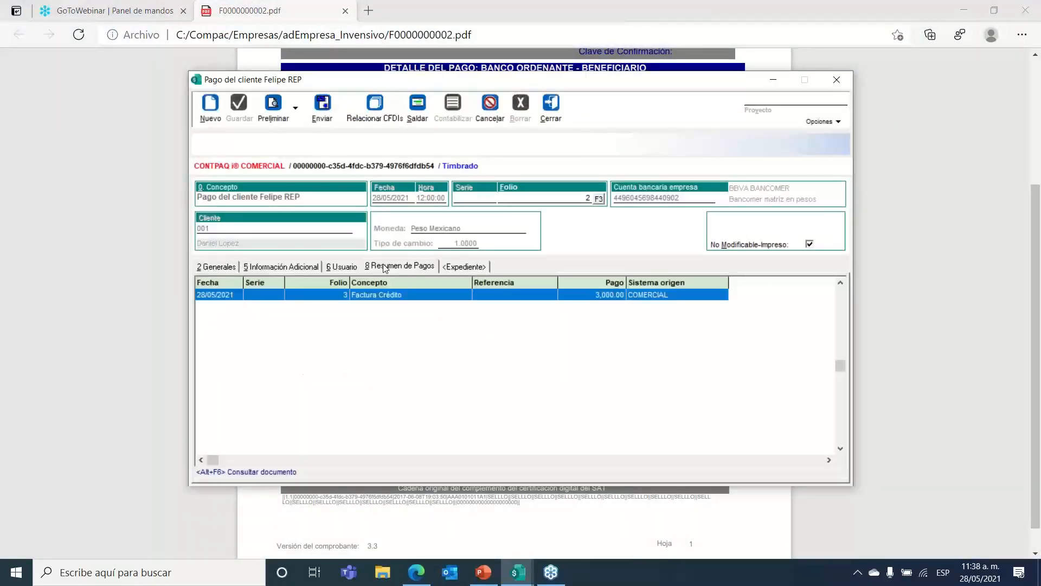
double_click(372, 294)
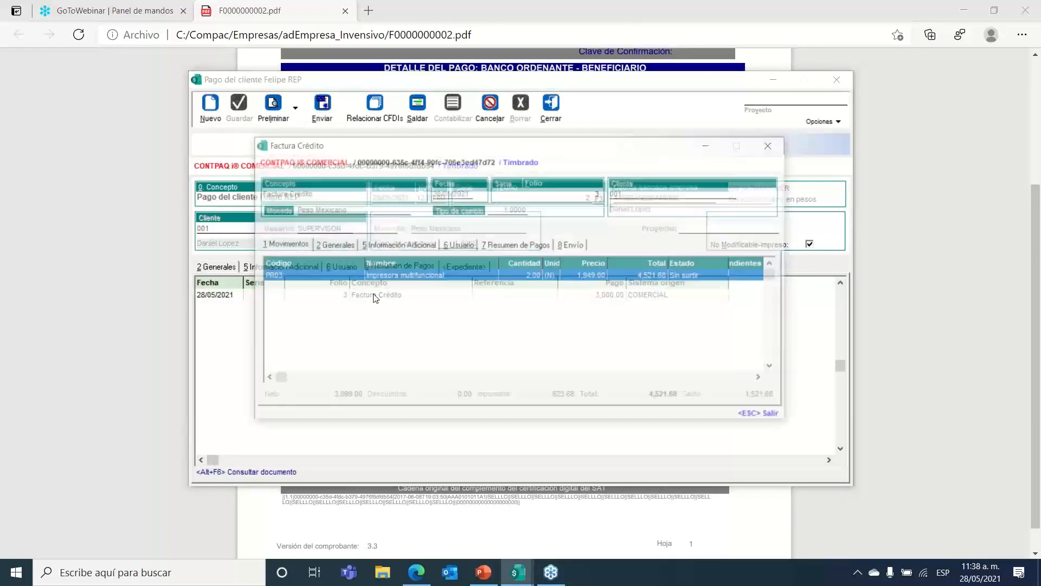
left_click(500, 247)
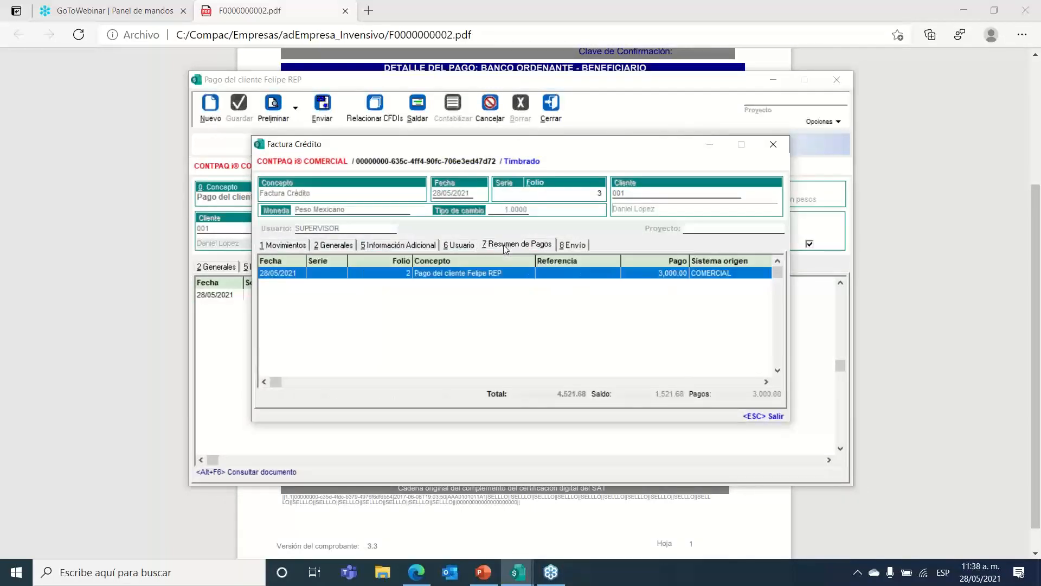
left_click_drag(417, 143, 417, 143)
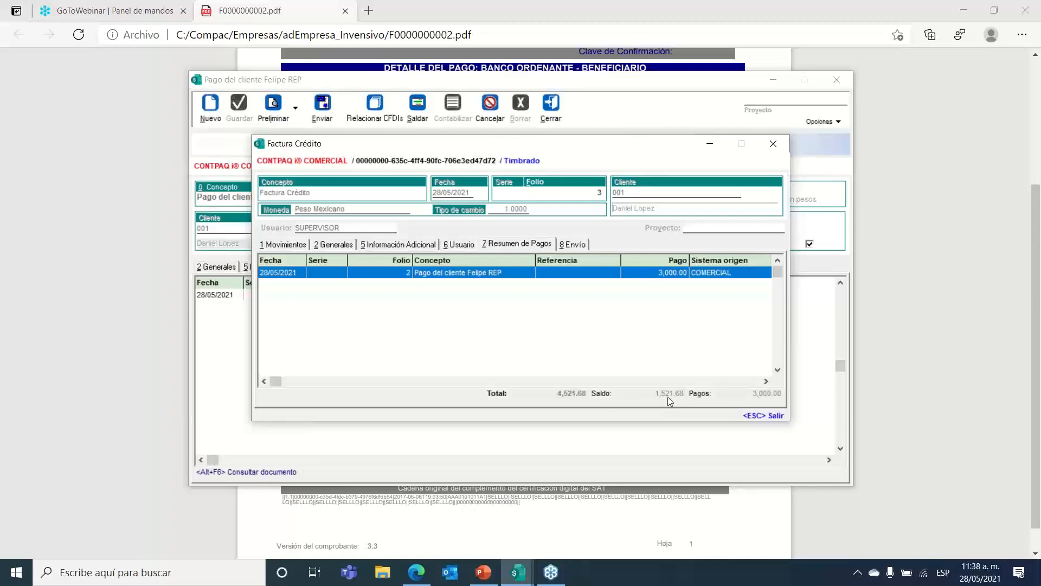
left_click(773, 143)
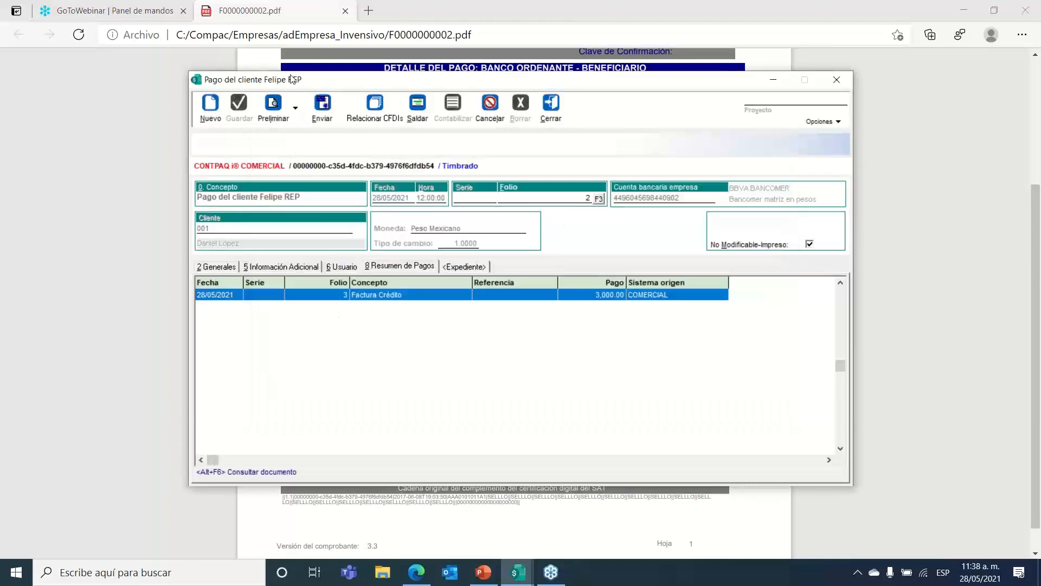
Step: Return to the payment's general details and close payment folio 2
mouse_move(296, 85)
left_mouse_down()
mouse_move(291, 77)
mouse_move(294, 88)
left_mouse_up()
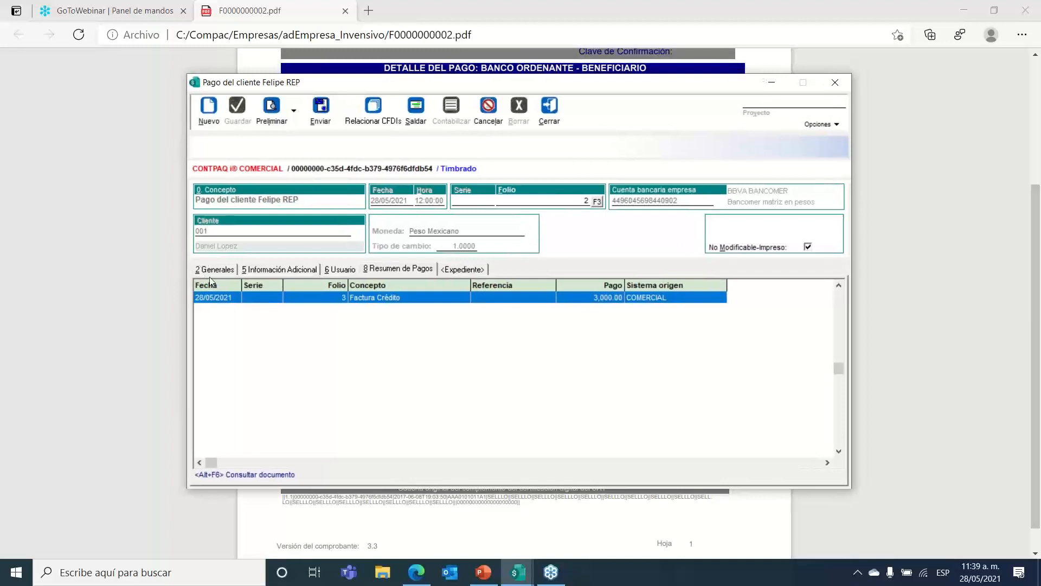
left_click(213, 273)
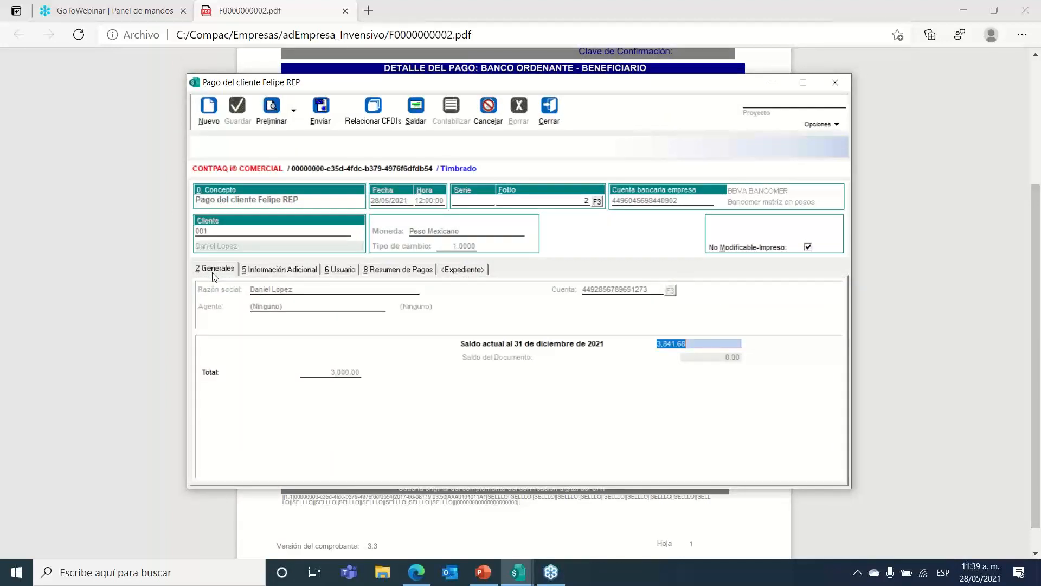
left_click(549, 112)
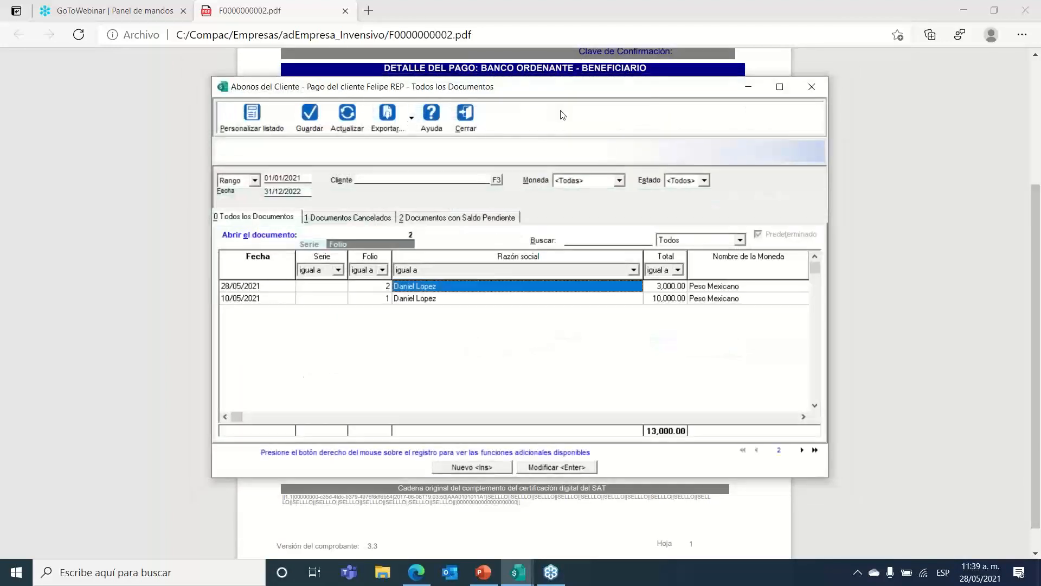
Step: Close the client credits list and open the client's outstanding balances from the client catalogue
left_click(469, 116)
left_click(95, 25)
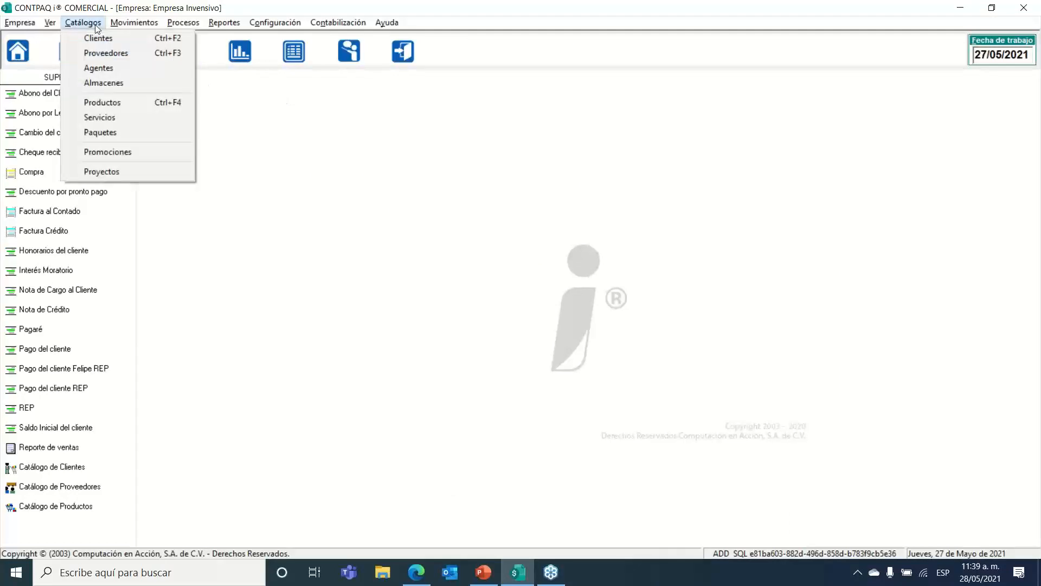
left_click(102, 39)
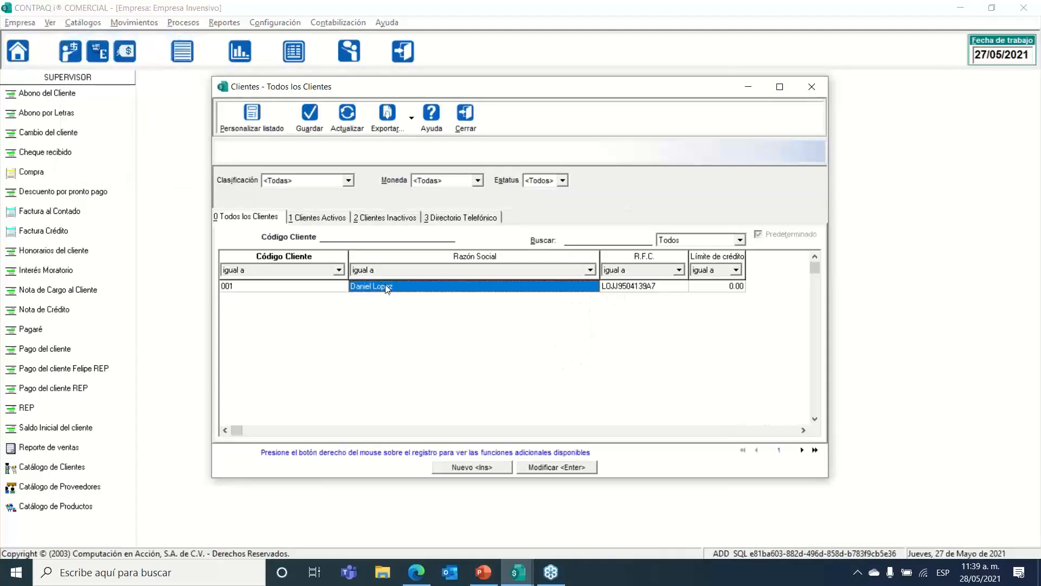
right_click(386, 286)
left_click(396, 292)
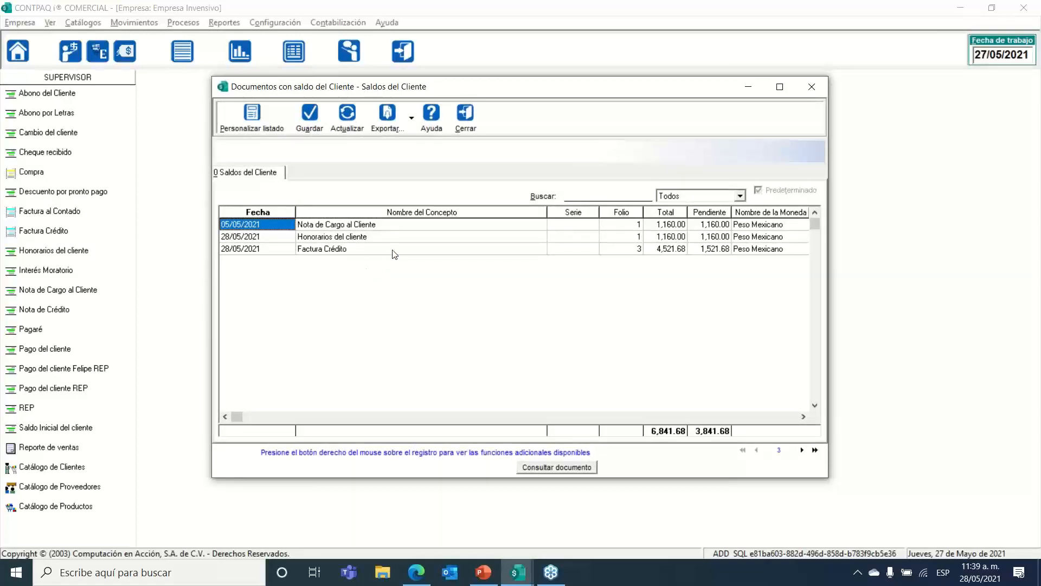
Step: Step through the balance grid comparing Factura Crédito's 4,521.68 total and 1,521.68 pending with other documents
left_click(400, 249)
left_click(679, 249)
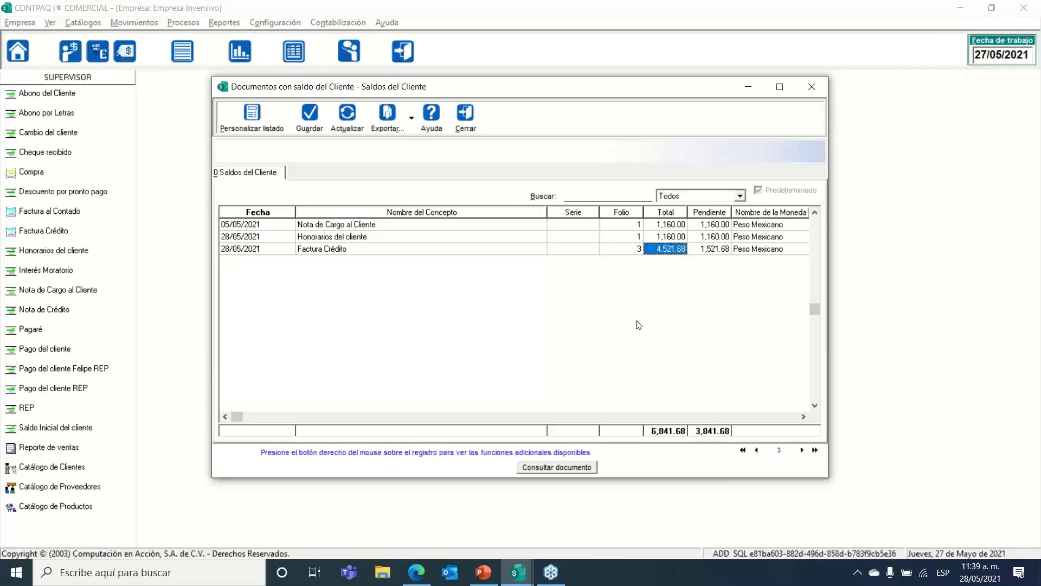
key("Right")
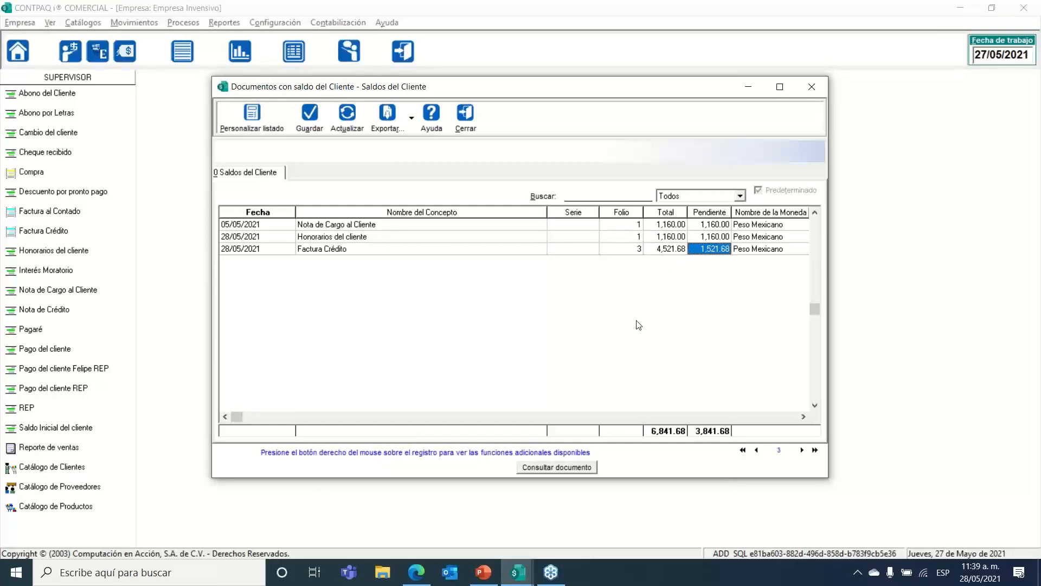
key("Up")
key("Left")
key("Left")
key("Up")
key("Left")
key("Left")
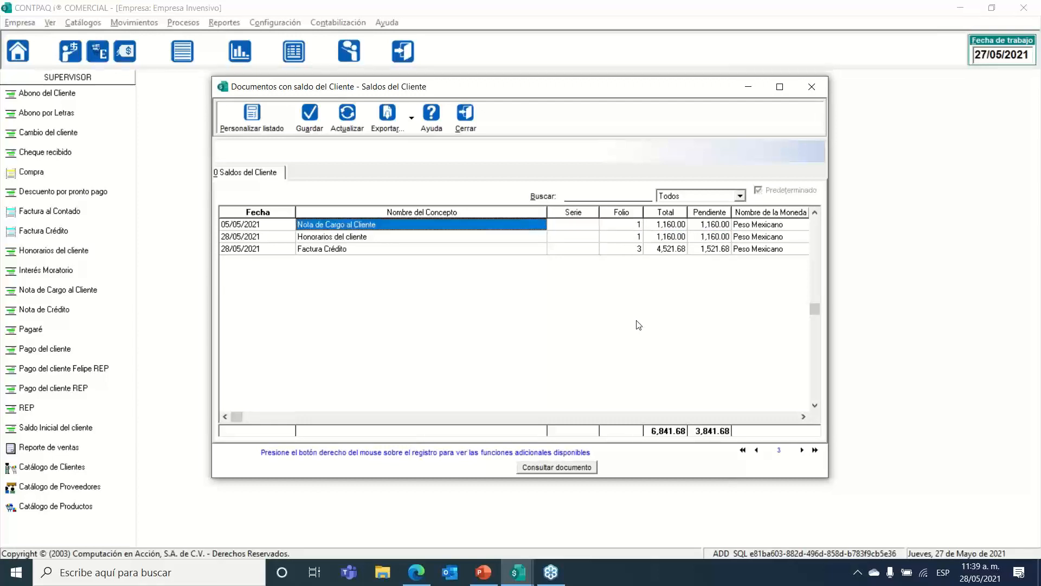
key("Down")
key("Right")
key("Up")
key("Right")
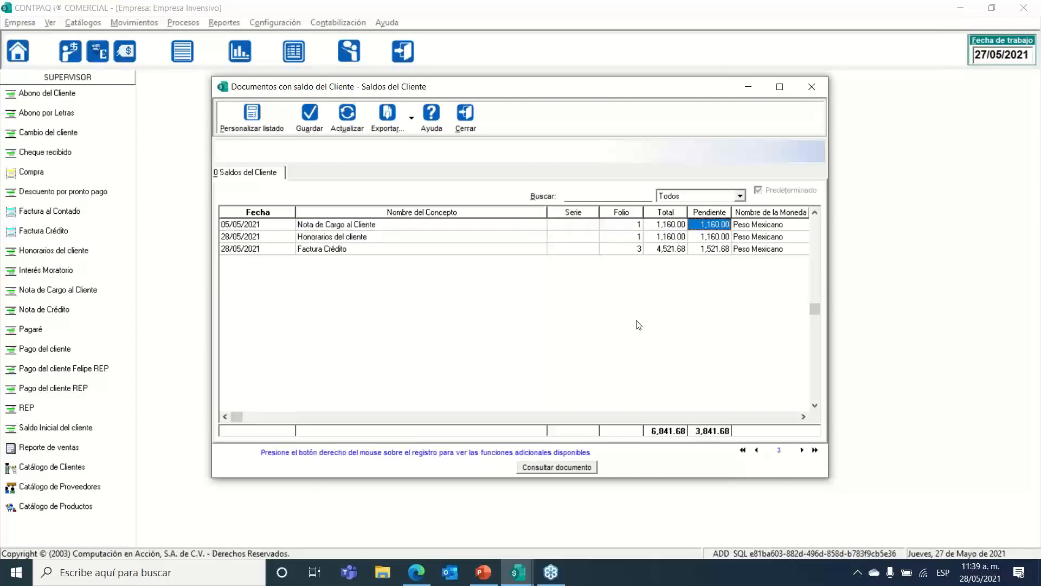
key("Left")
key("Left")
key("Left")
key("Left")
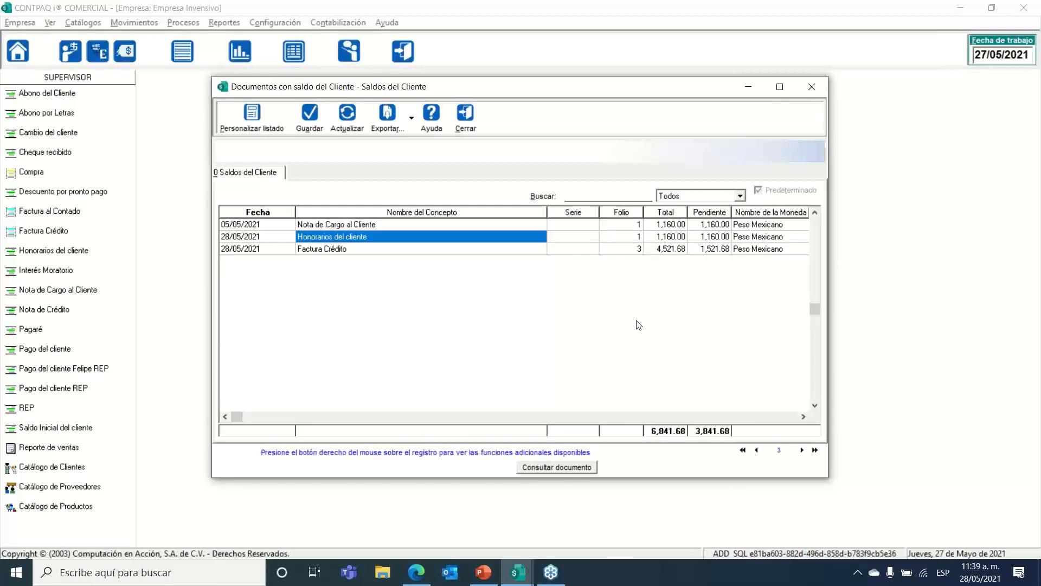
key("Up")
key("Down")
key("Right")
key("Right")
key("Right")
key("Up")
key("Down")
key("Left")
key("Left")
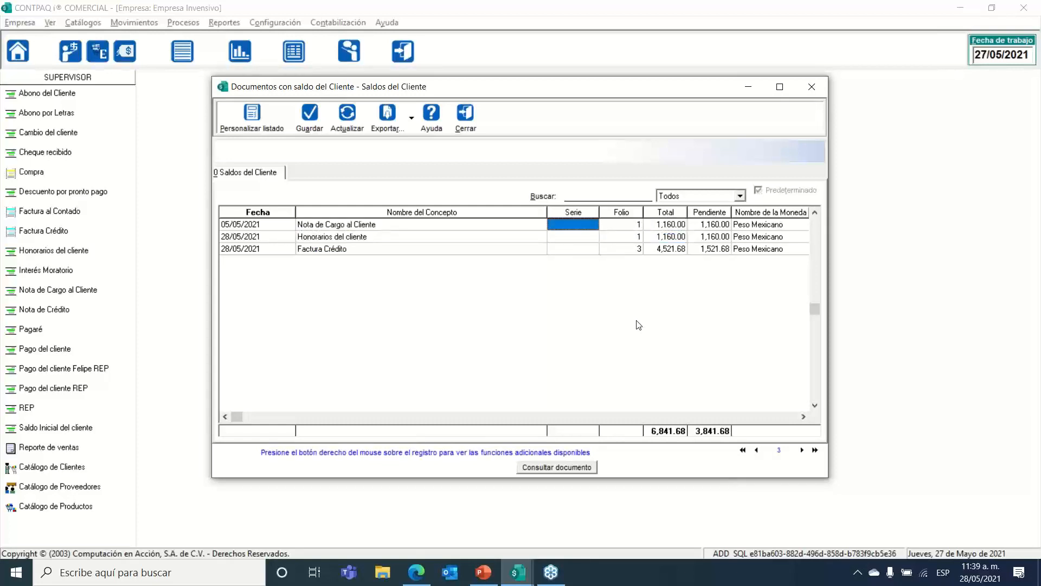
key("Left")
key("Left")
key("Right")
key("Up")
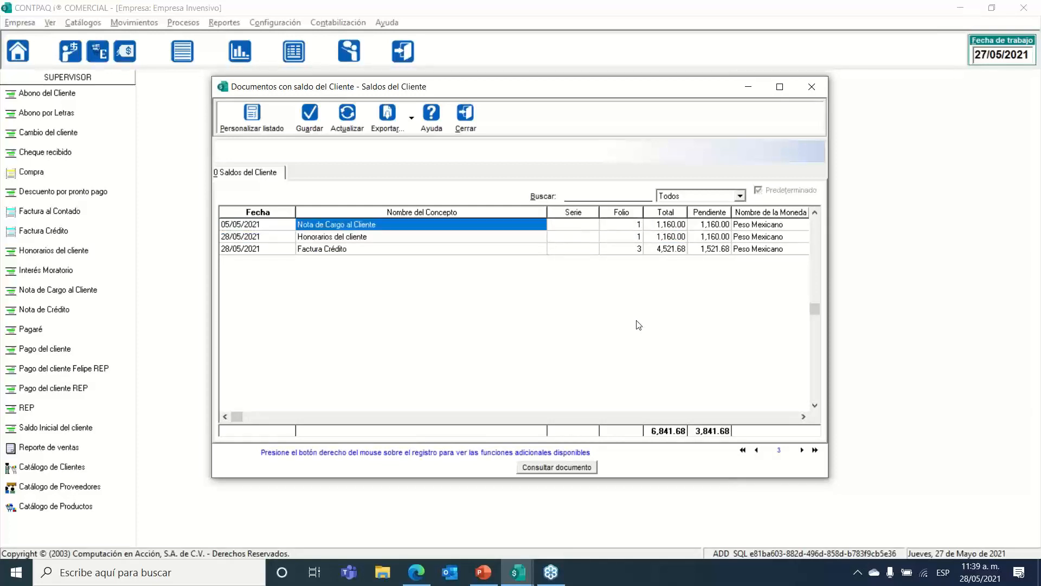
key("Down")
key("Right")
key("Right")
key("Right")
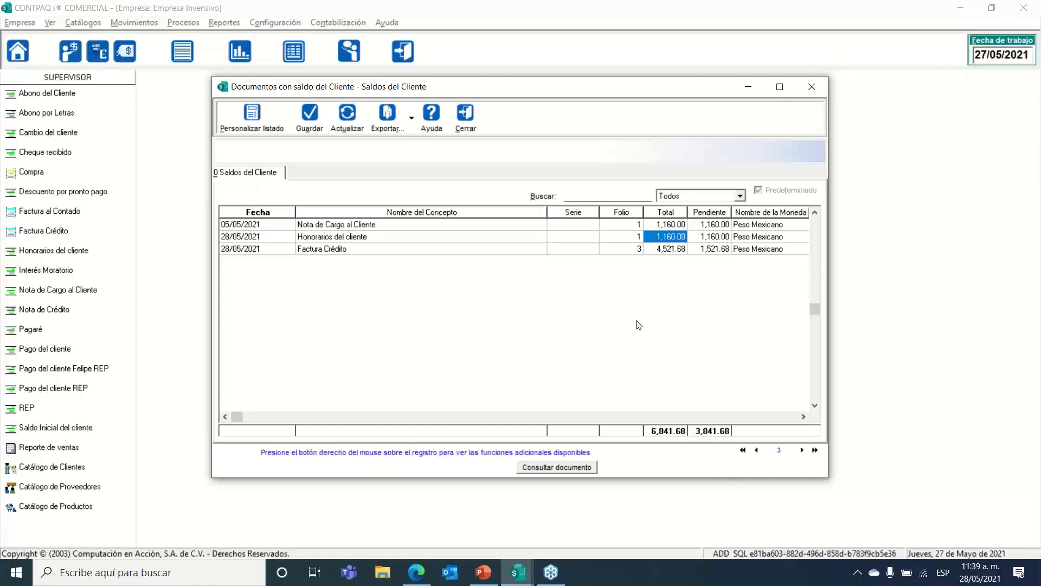
key("Right")
key("Up")
key("Right")
key("Down")
key("Left")
key("Left")
key("Left")
key("Left")
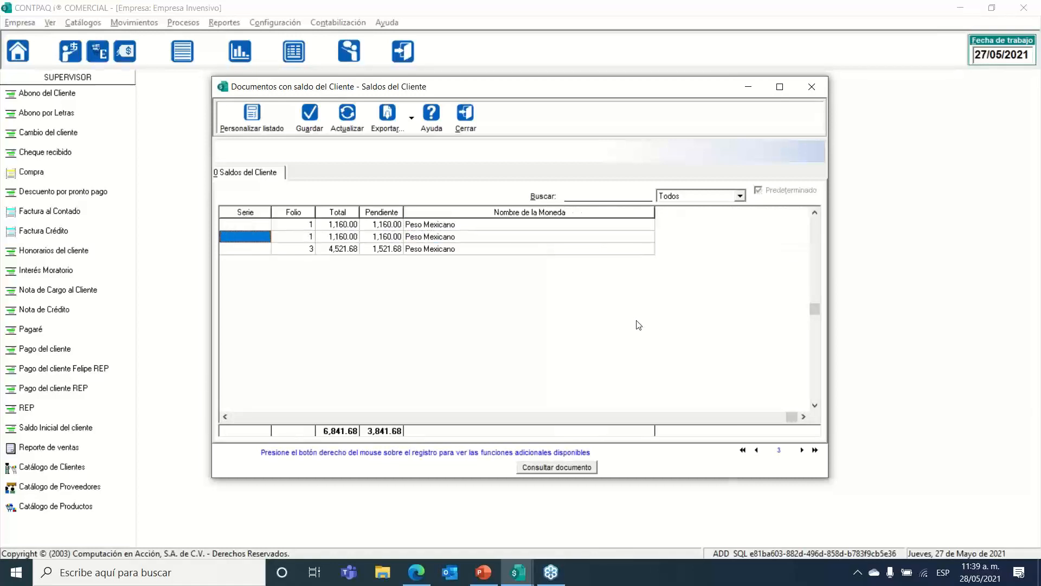
key("Left")
key("Left")
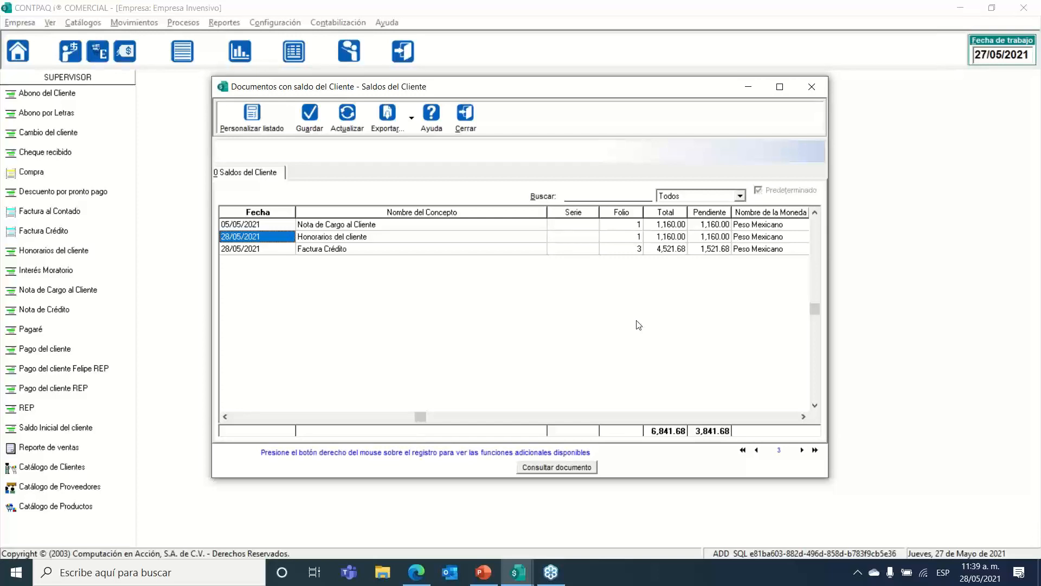
key("Down")
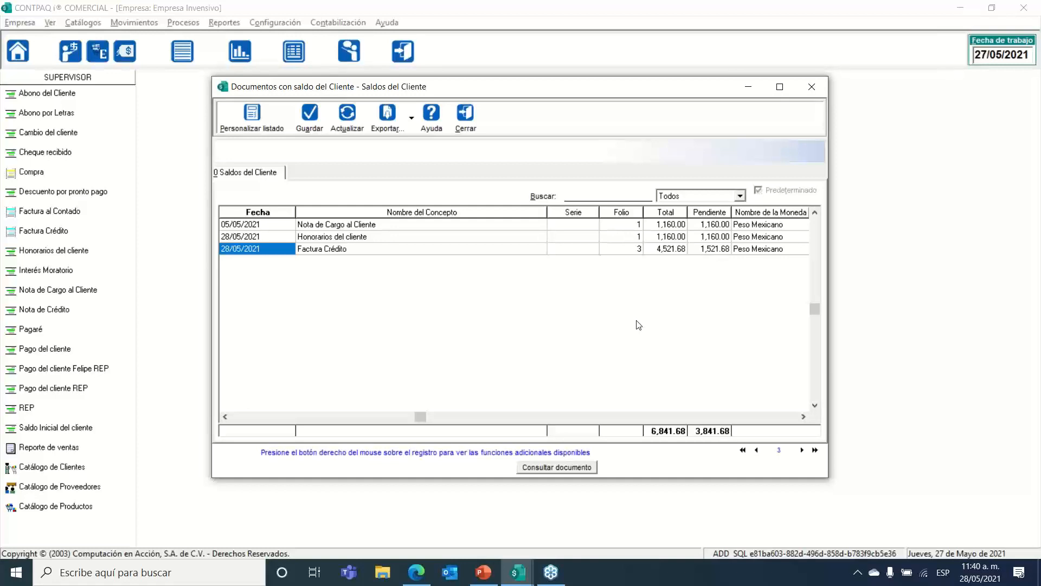
Step: Close the balances view and client catalogue, then bring up Movimientos > Clientes > Abonos del cliente
left_click(463, 124)
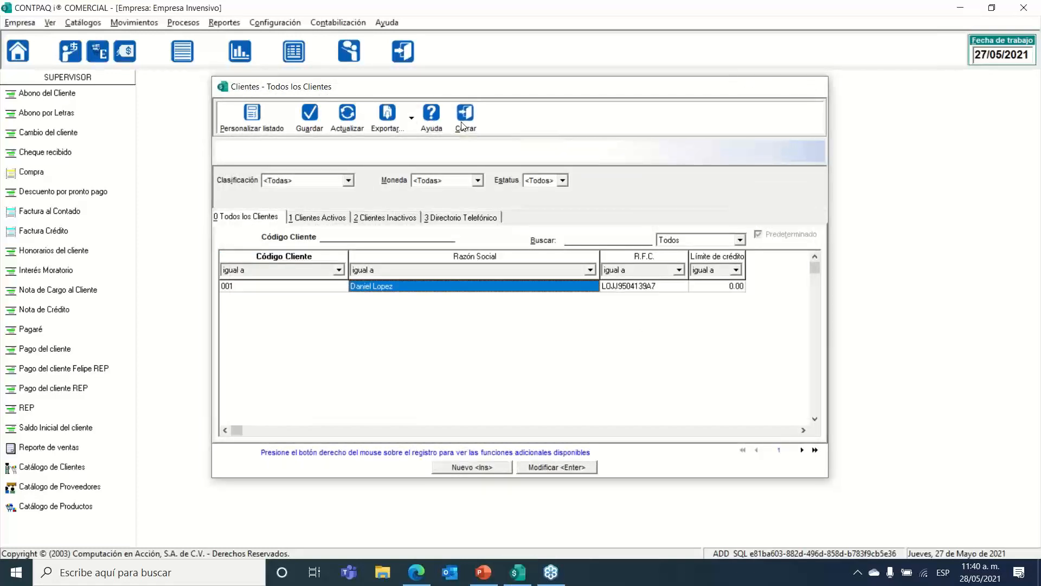
left_click(463, 124)
left_click(126, 24)
mouse_move(164, 83)
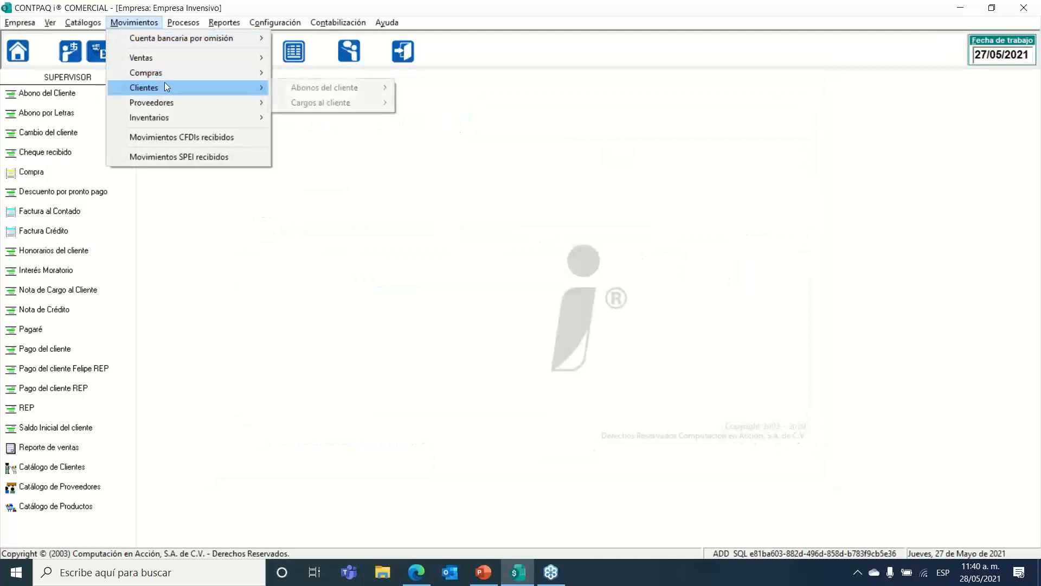
mouse_move(337, 86)
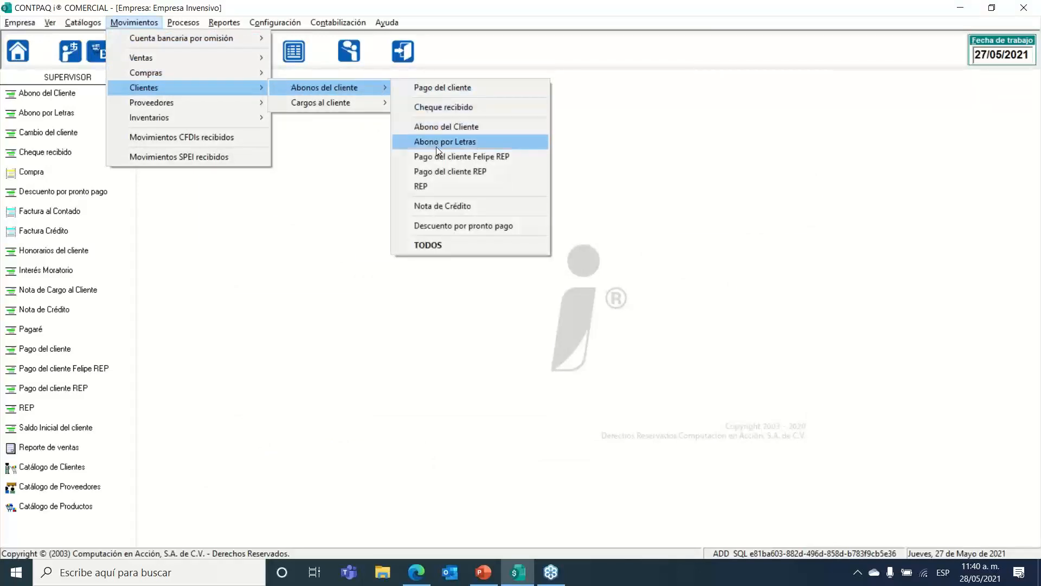
Step: Start a new Cheque recibido and select customer 001 as the client
left_click(464, 107)
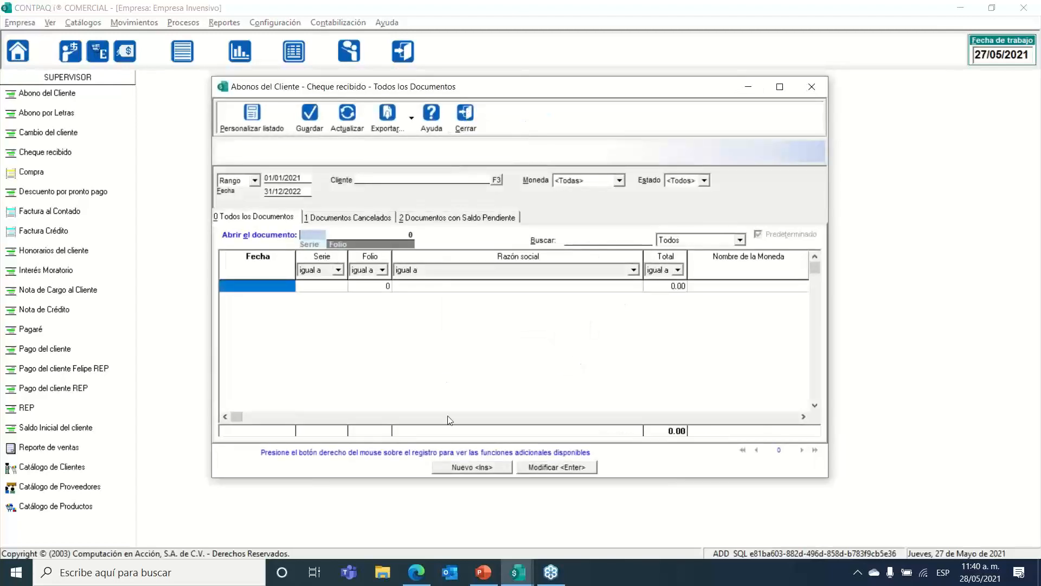
left_click(469, 470)
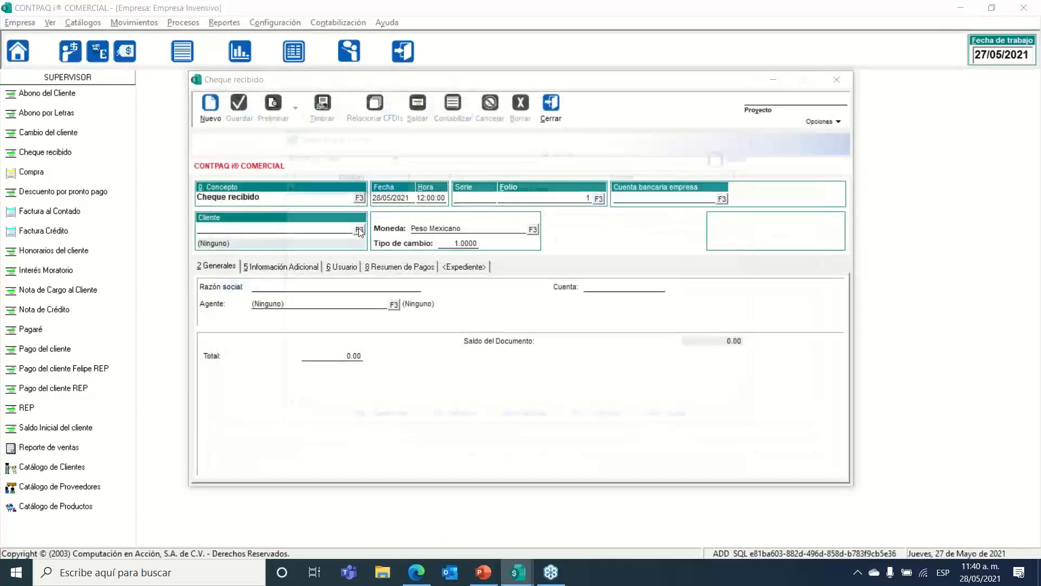
left_click(359, 231)
double_click(335, 190)
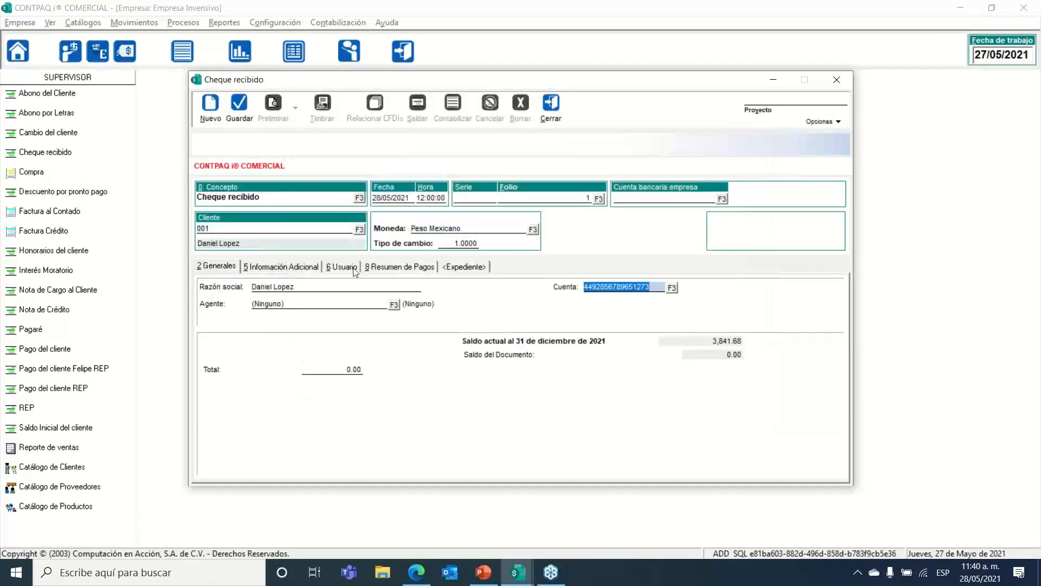
Step: Enter a 10,000.00 total and save it as cheque folio 1
key("Tab")
key("Tab")
key("Tab")
key("ctrl+g")
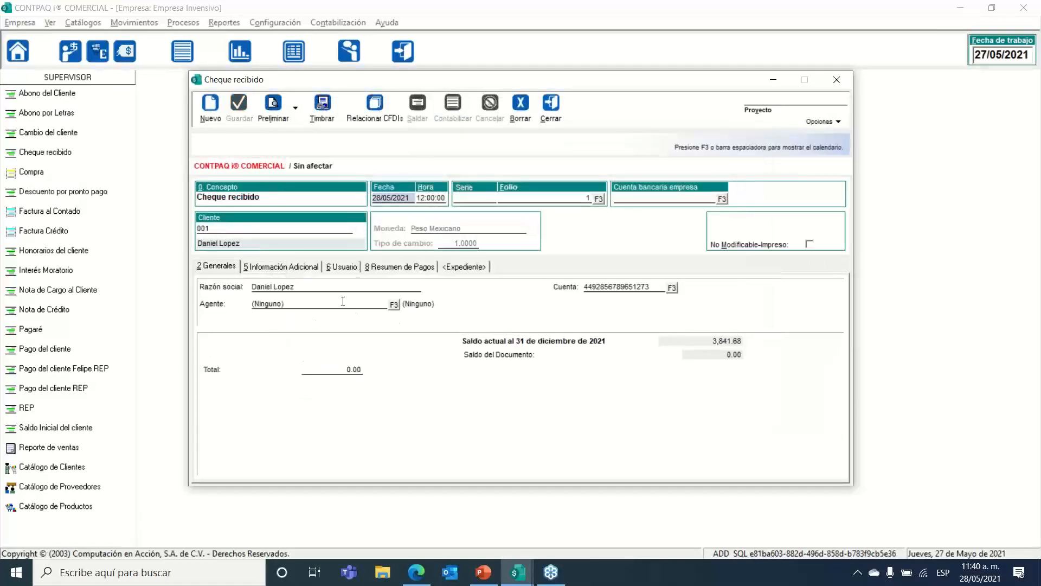
left_click(352, 369)
type("1000")
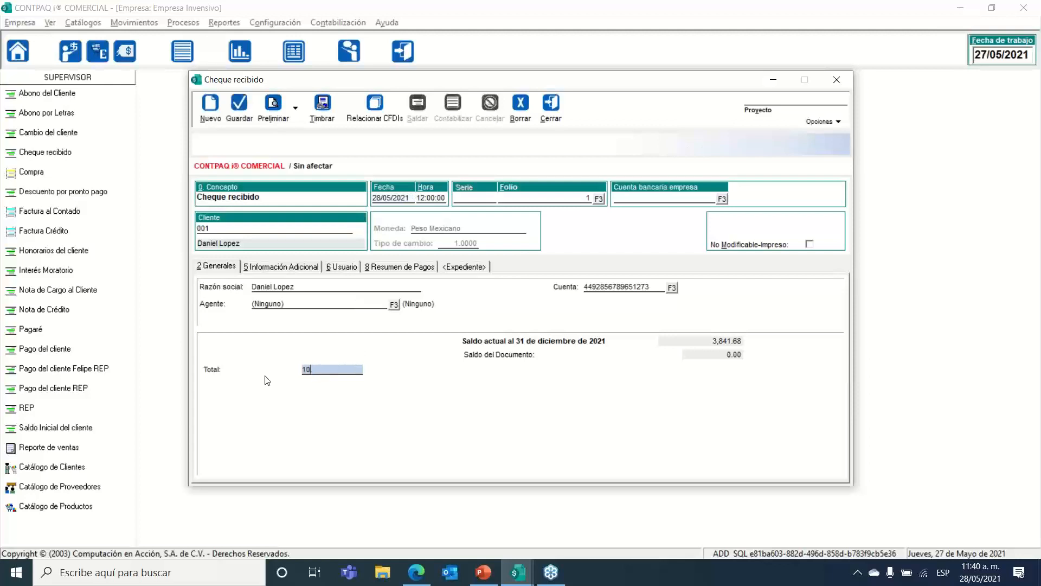
key("Tab")
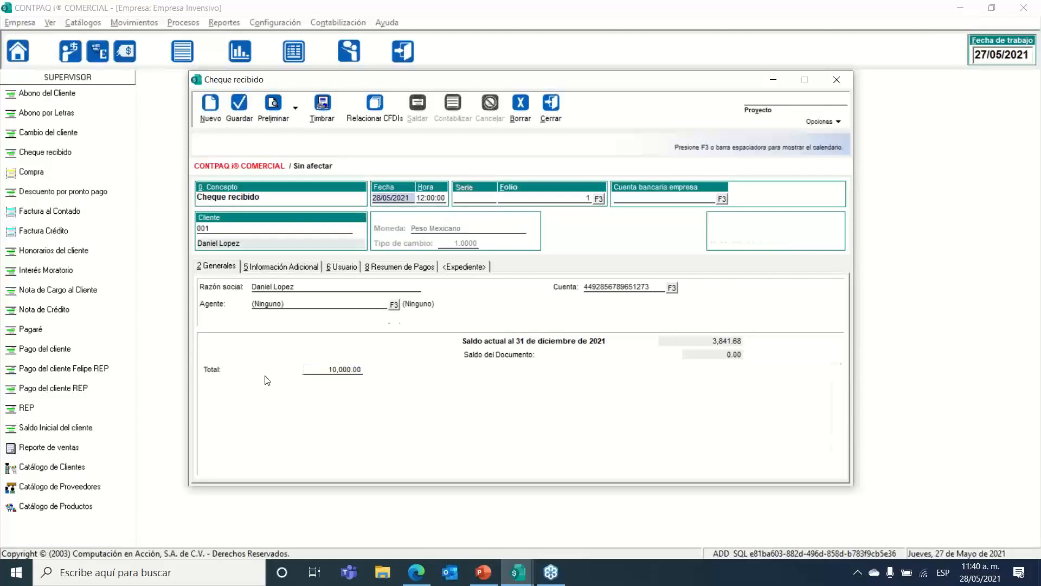
key("ctrl+g")
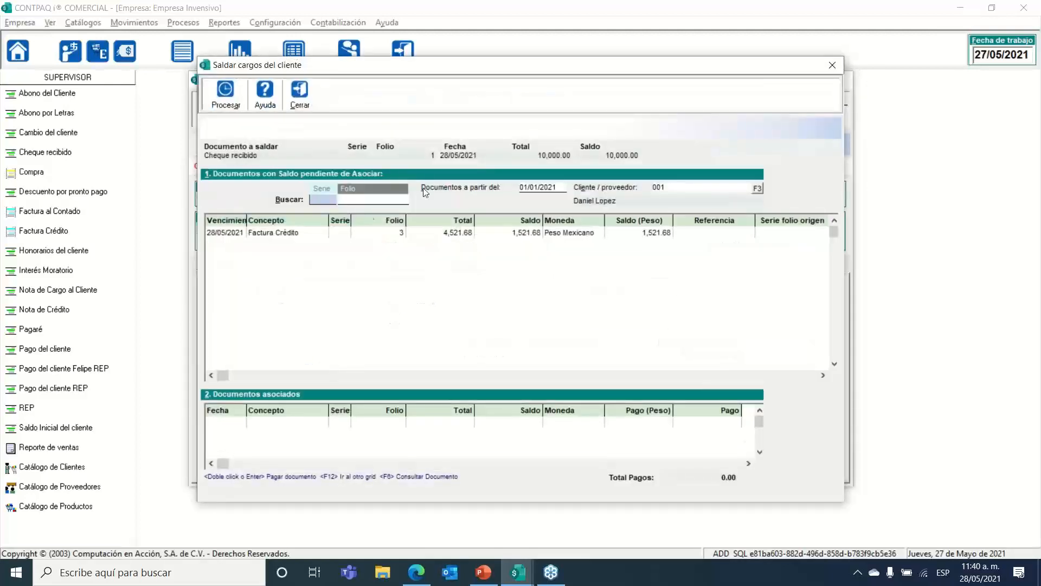
Step: Apply 1,521.68 of the cheque to Factura Crédito folio 3 and close Saldar cargos
left_click(411, 234)
double_click(410, 233)
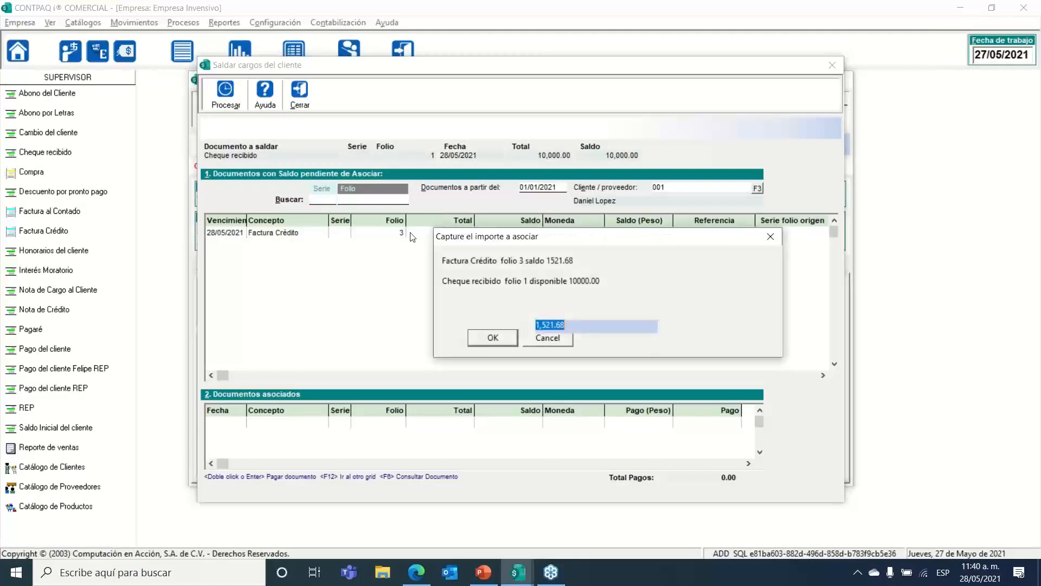
key("Return")
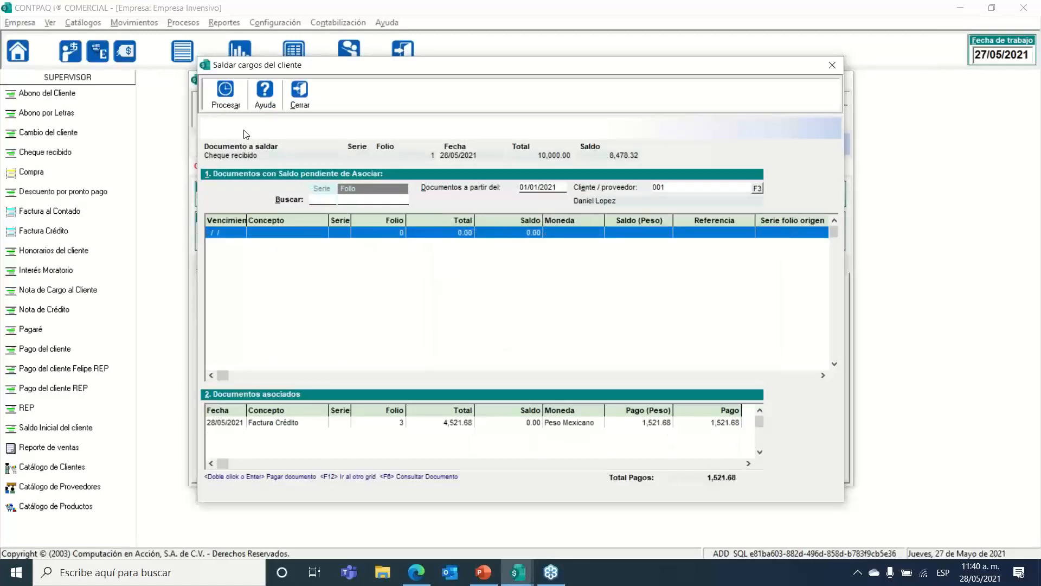
left_click(298, 96)
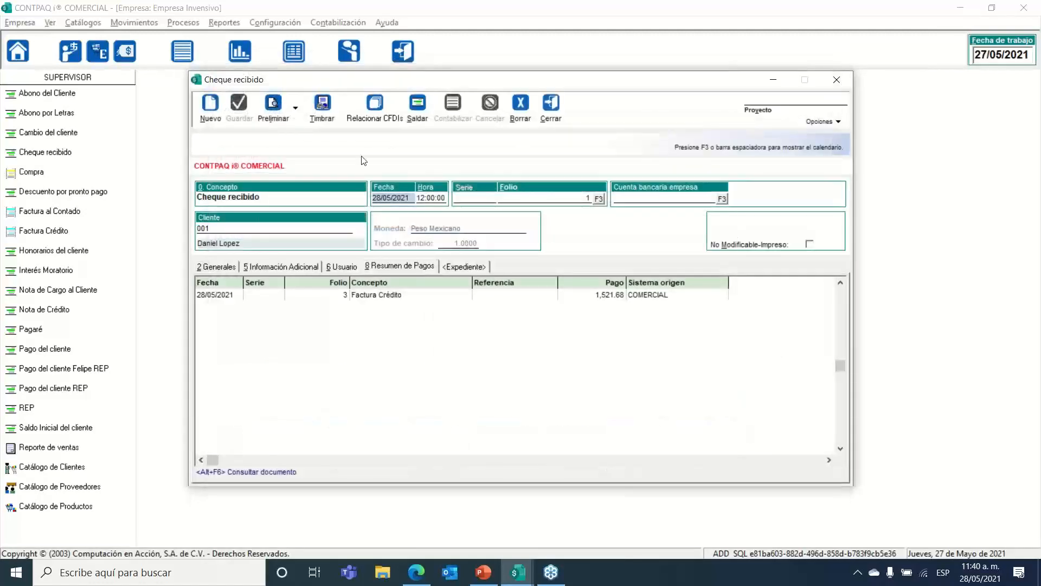
Step: Review the applied payment and 10,000.00 total, then post the cheque
left_click(369, 296)
left_click(233, 266)
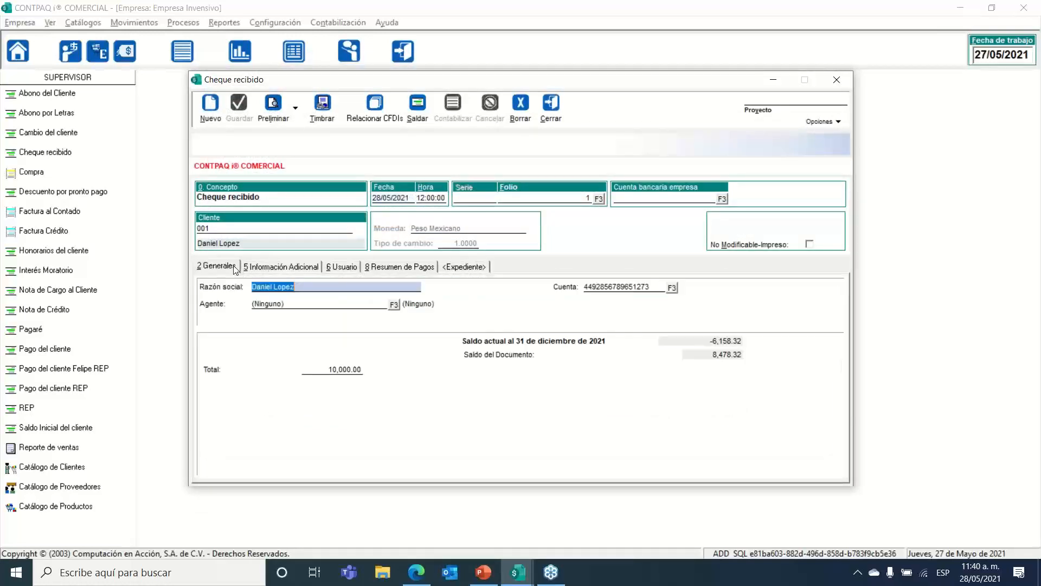
left_click(338, 369)
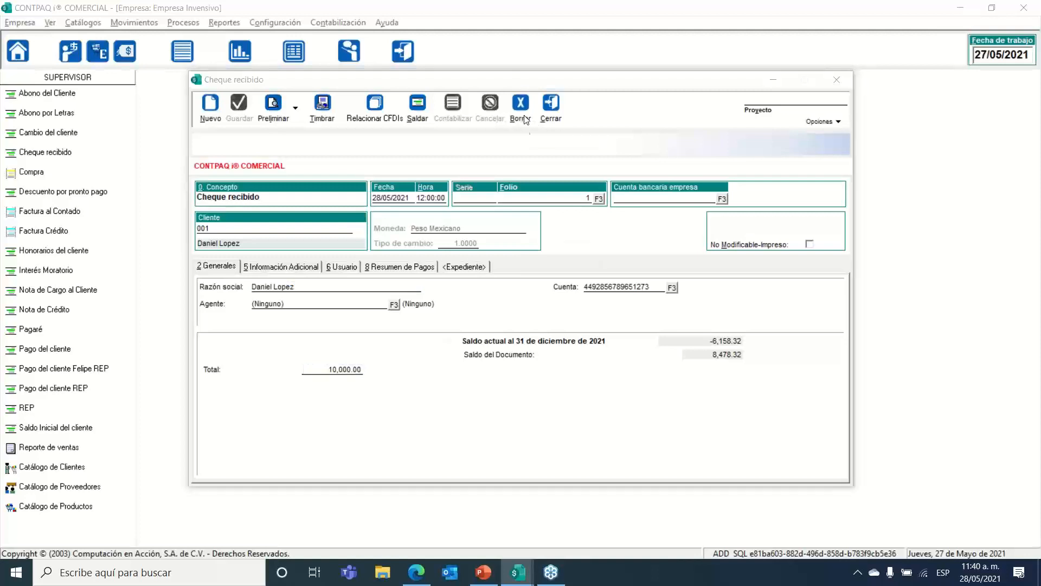
key("alt+s")
left_click(489, 328)
Step: Close the settlement window, the cheque document and the received cheques list
left_click(300, 95)
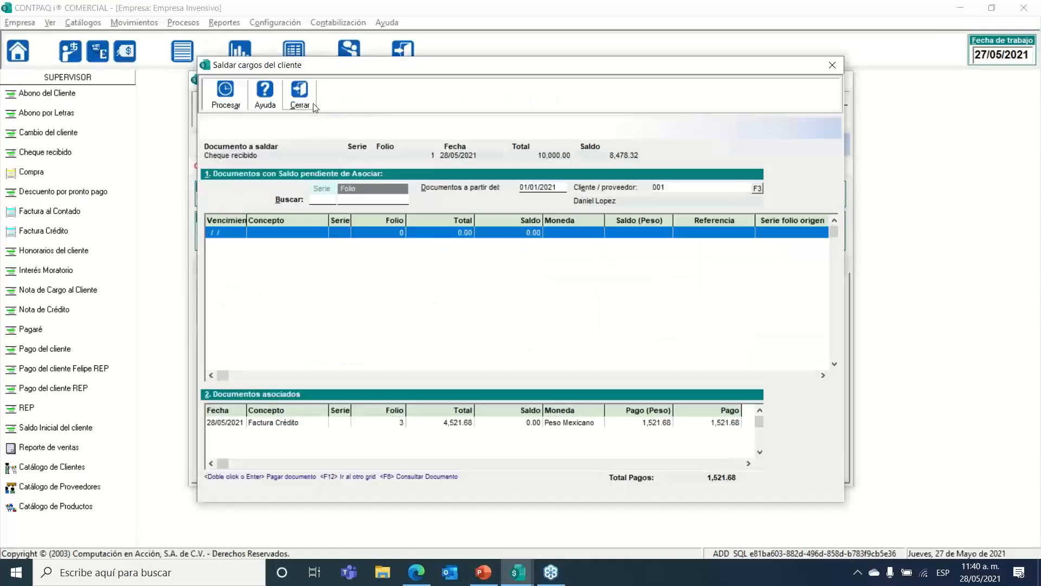
left_click(210, 105)
left_click(551, 111)
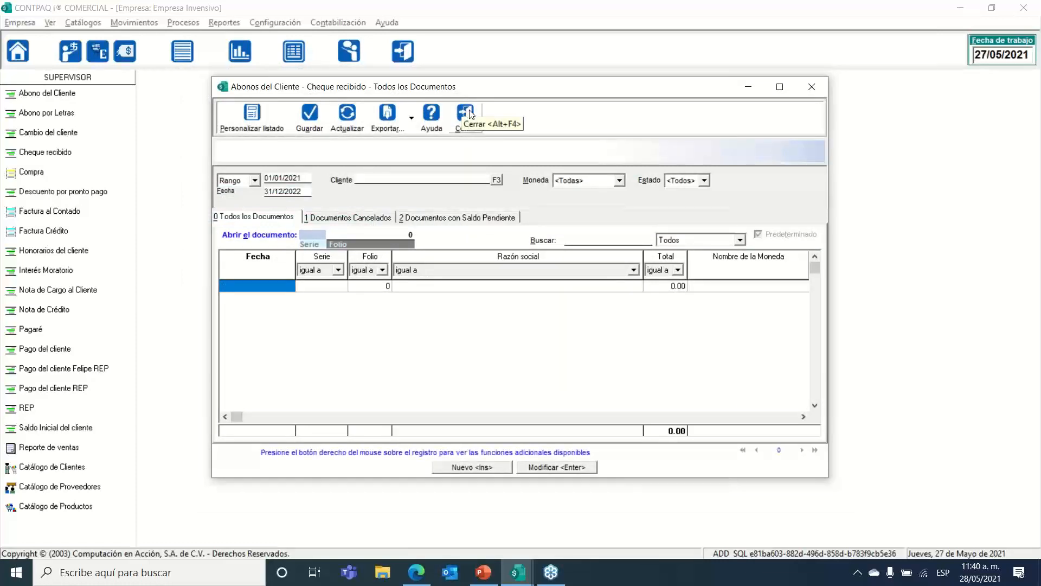
left_click(465, 111)
Step: Open a new Pago del cliente document under Abonos del cliente, then close it and its list unsaved
left_click(134, 23)
mouse_move(193, 88)
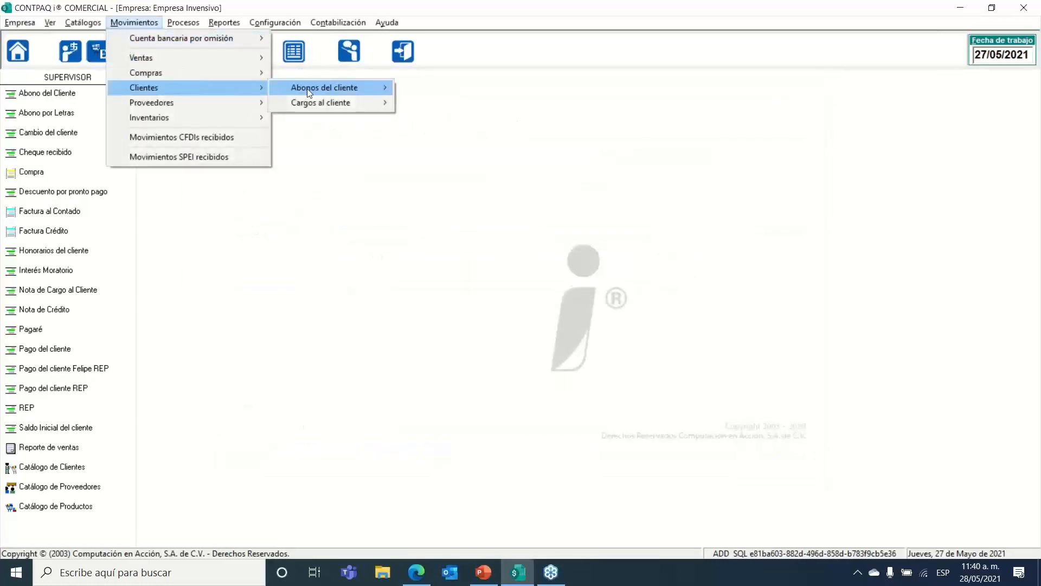
mouse_move(307, 89)
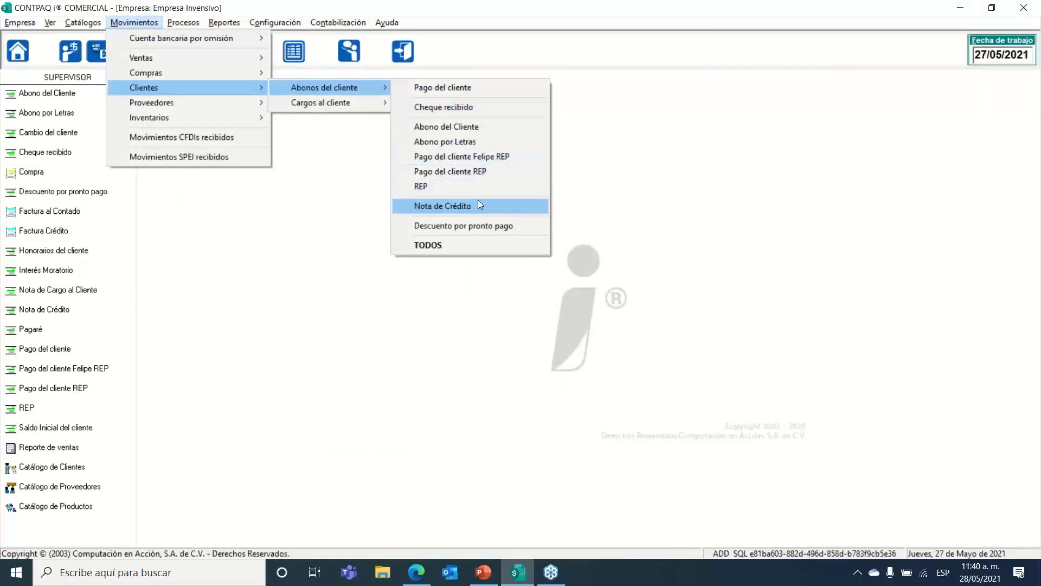
left_click(474, 92)
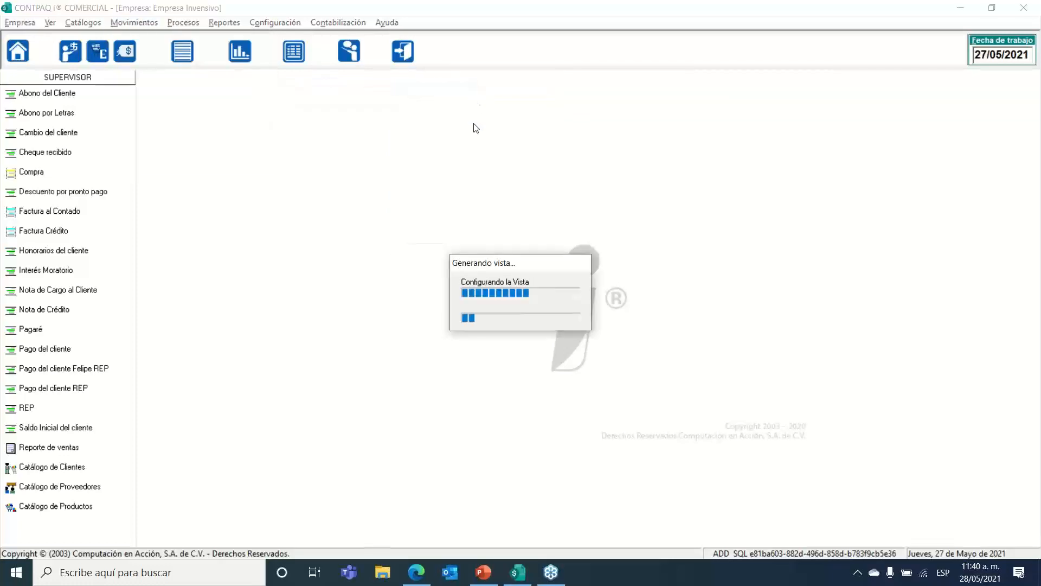
left_click(464, 465)
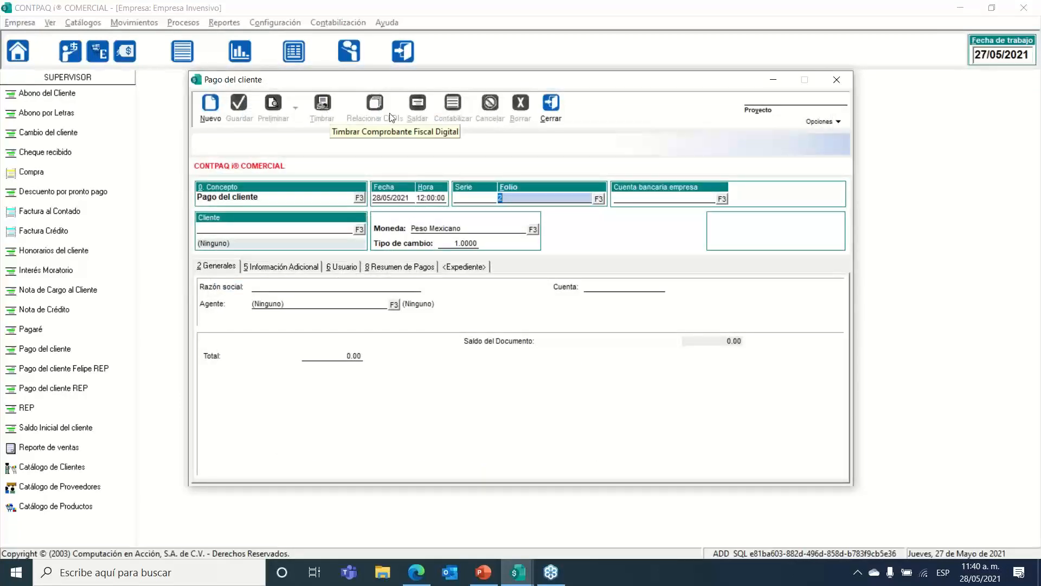
left_click(551, 106)
left_click(464, 105)
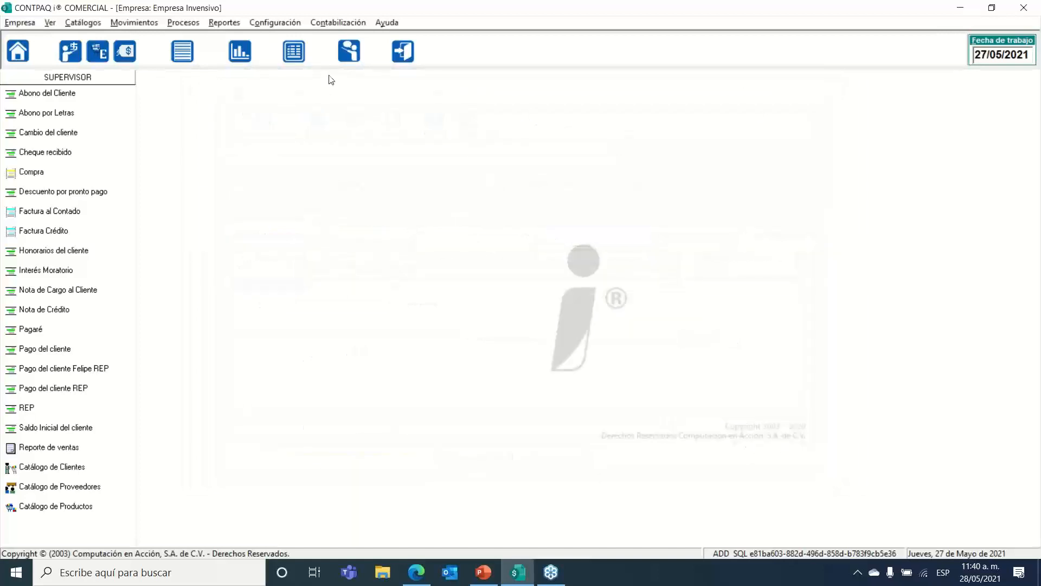
left_click(236, 25)
Step: Open the Conceptos catalogue and look up existing concepts such as Pago del cliente REP
mouse_move(274, 24)
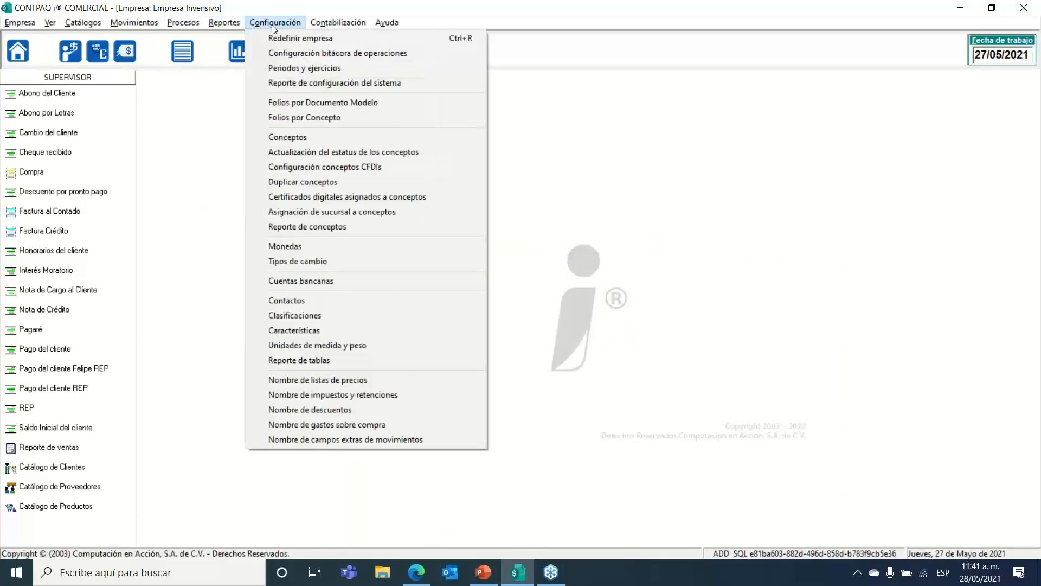
left_click(314, 137)
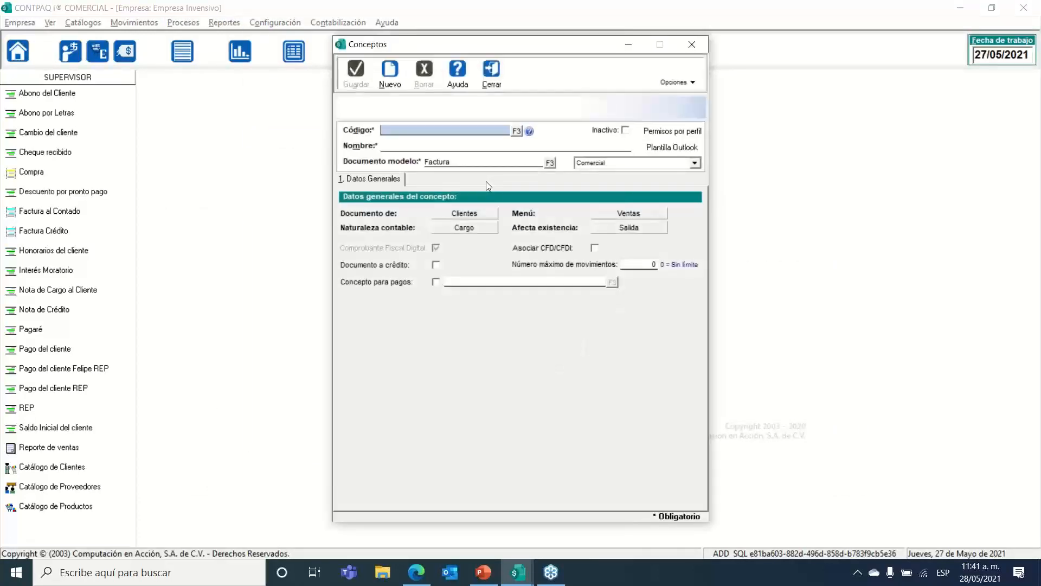
left_click(515, 132)
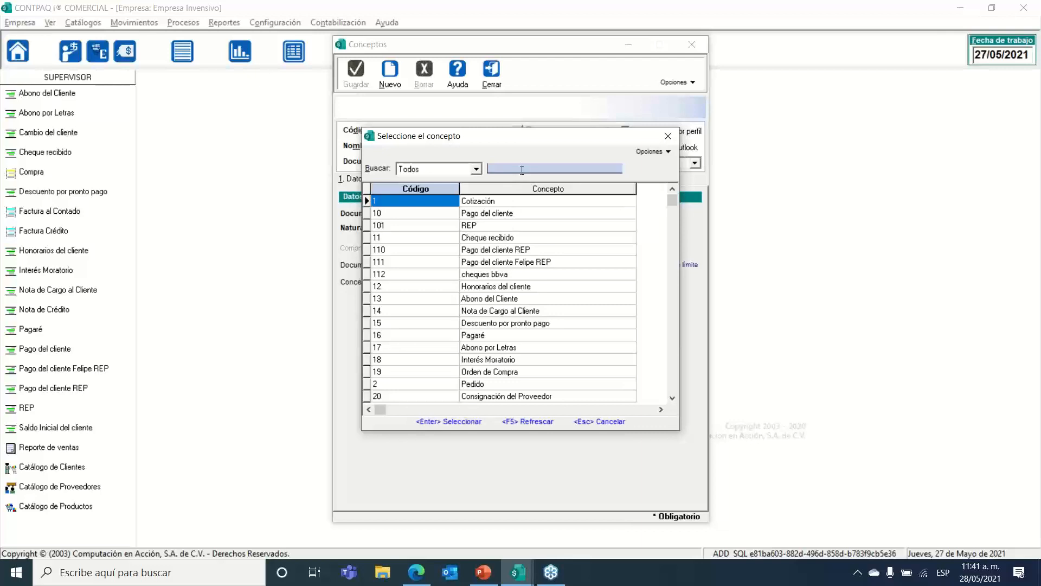
left_click(499, 251)
Step: Scroll the concept list down past Pedido, then close the chooser and catalogue without changes
key("Up")
key("Up")
key("Up")
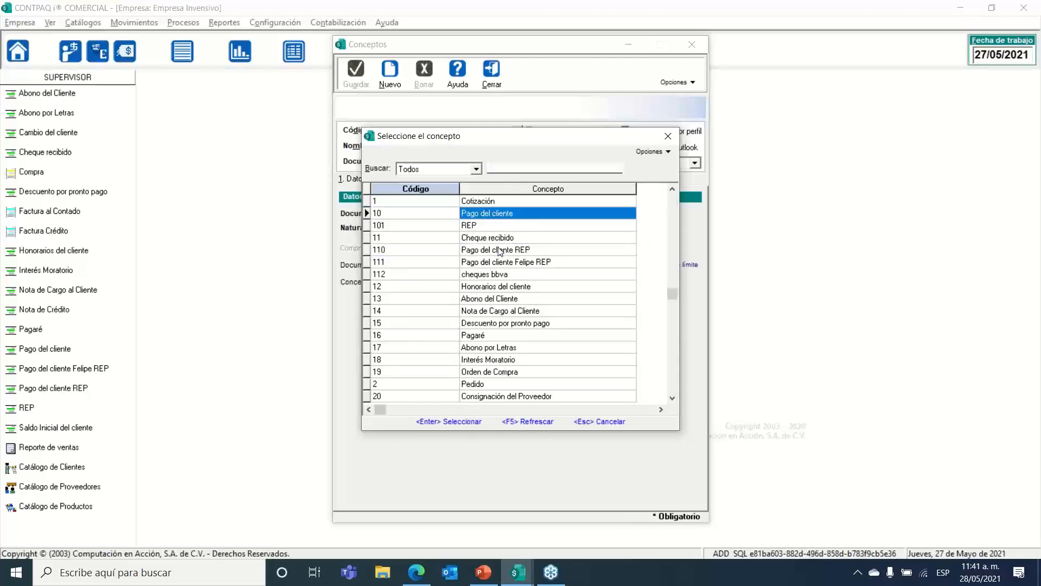
key("Down")
key("Down")
key("Down")
key("Down")
key("Down")
key("Down")
key("Down")
key("Down")
key("Down")
key("Down")
key("Down")
key("Down")
key("Down")
key("Down")
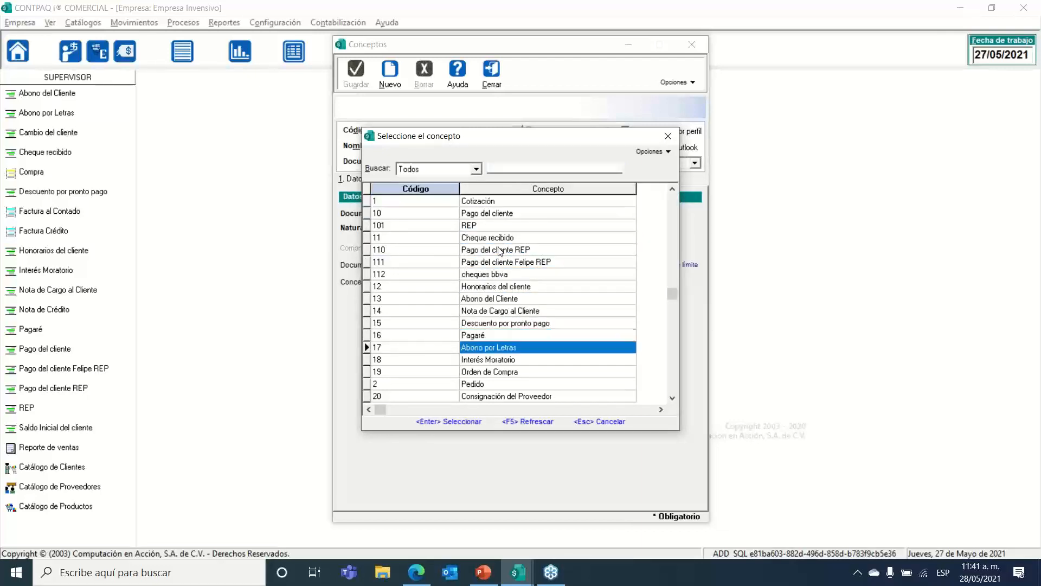
key("Down")
key("Down")
key("Down")
key("Down")
key("Down")
key("Down")
key("Down")
key("Down")
key("Down")
key("Down")
key("Down")
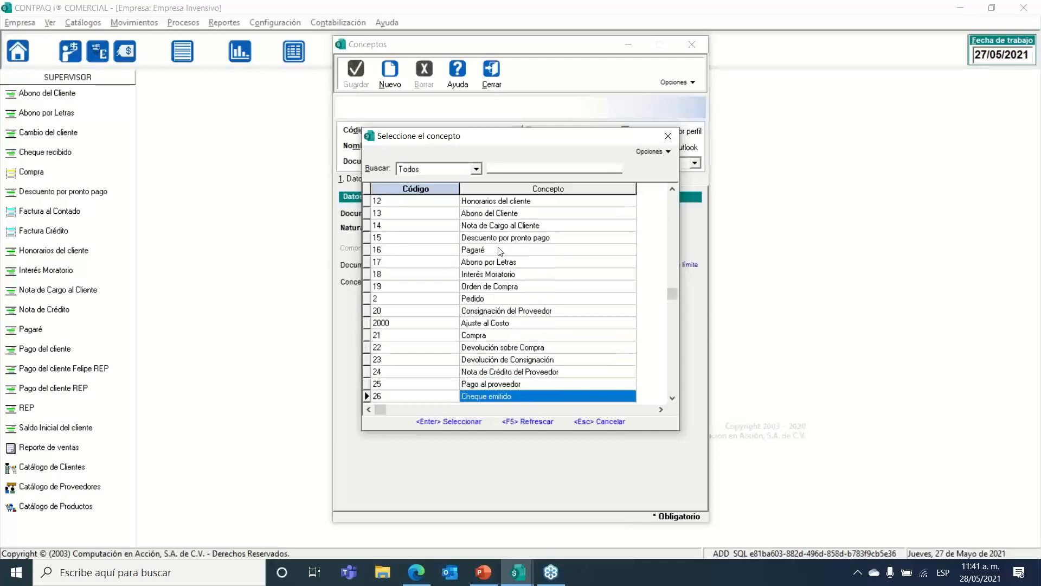
key("Down")
key("Down")
key("Down")
key("Down")
key("Down")
key("Down")
key("Down")
key("Down")
key("Down")
key("Down")
key("Down")
key("Down")
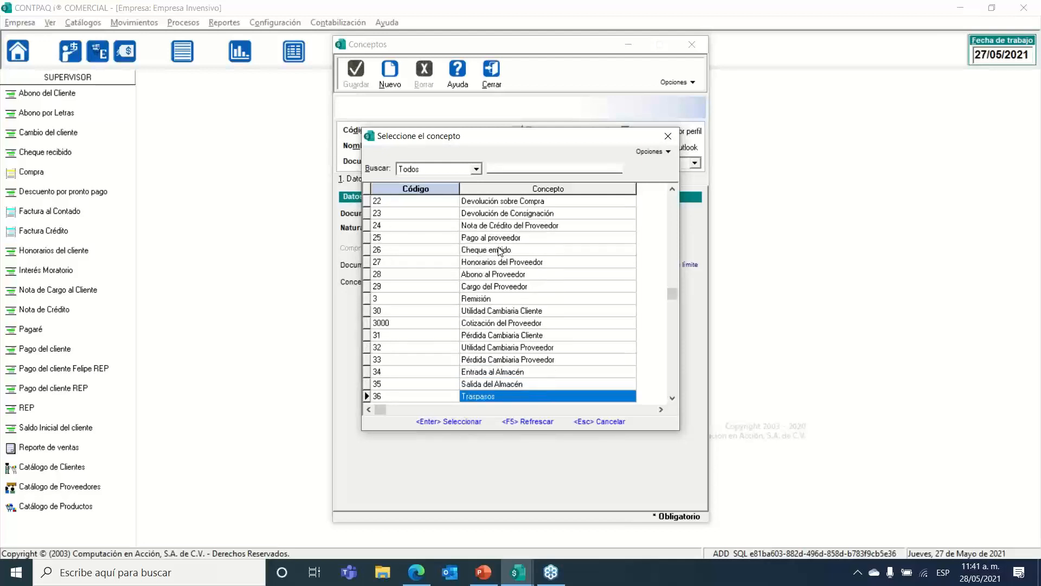
key("Down")
key("Down")
key("Down")
key("Down")
key("Down")
key("Down")
key("Down")
key("Down")
key("Down")
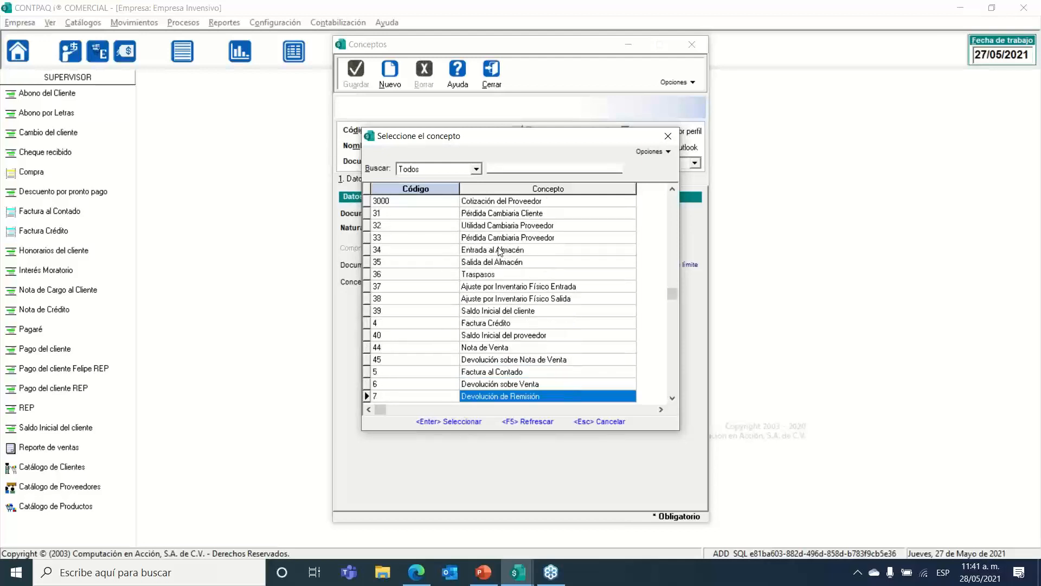
left_click(668, 135)
left_click(488, 73)
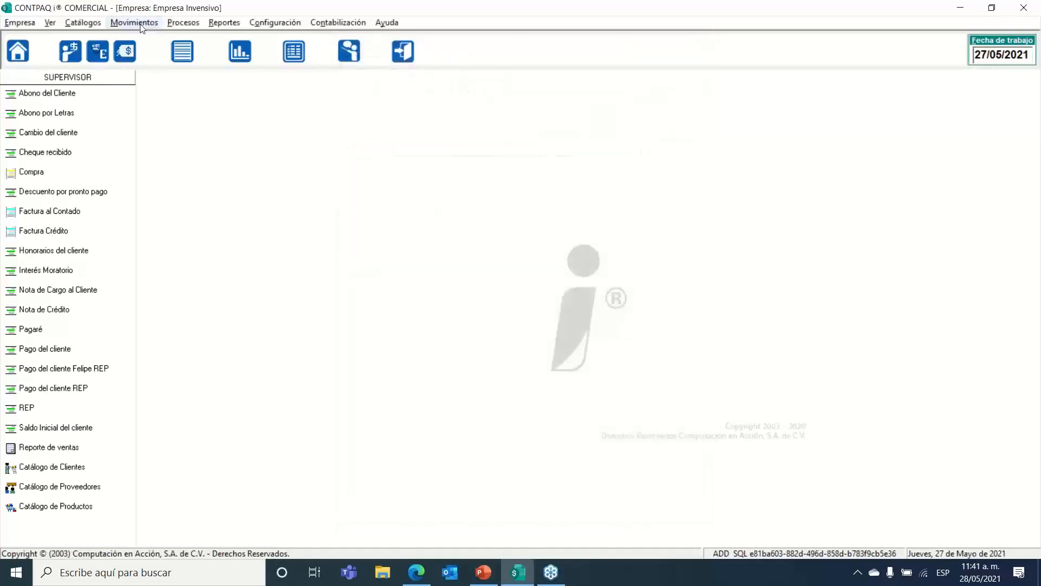
Step: Start a new Descuento por pronto pago document with folio 1
left_click(134, 22)
mouse_move(183, 116)
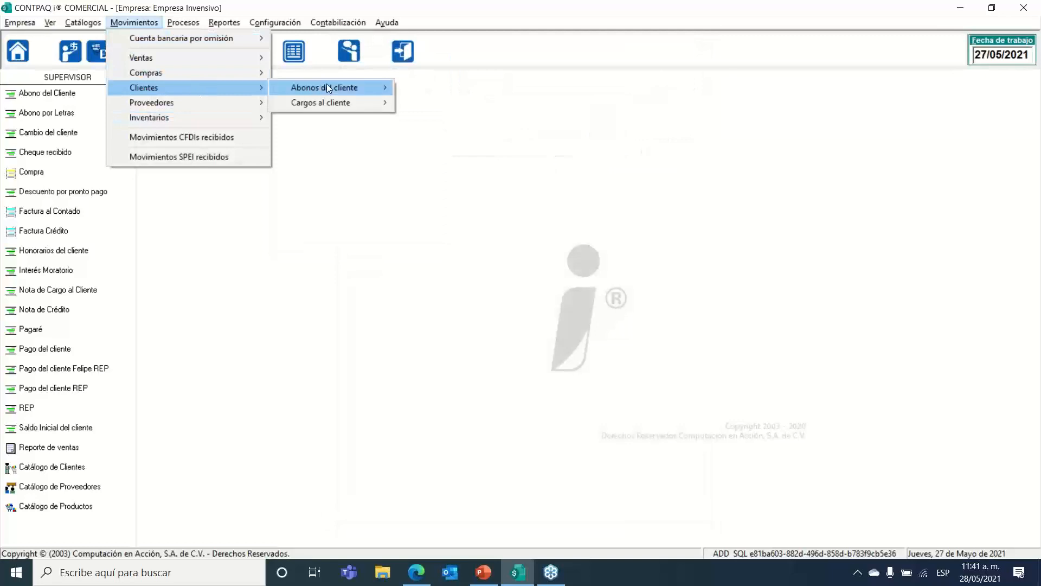
mouse_move(327, 87)
left_click(479, 225)
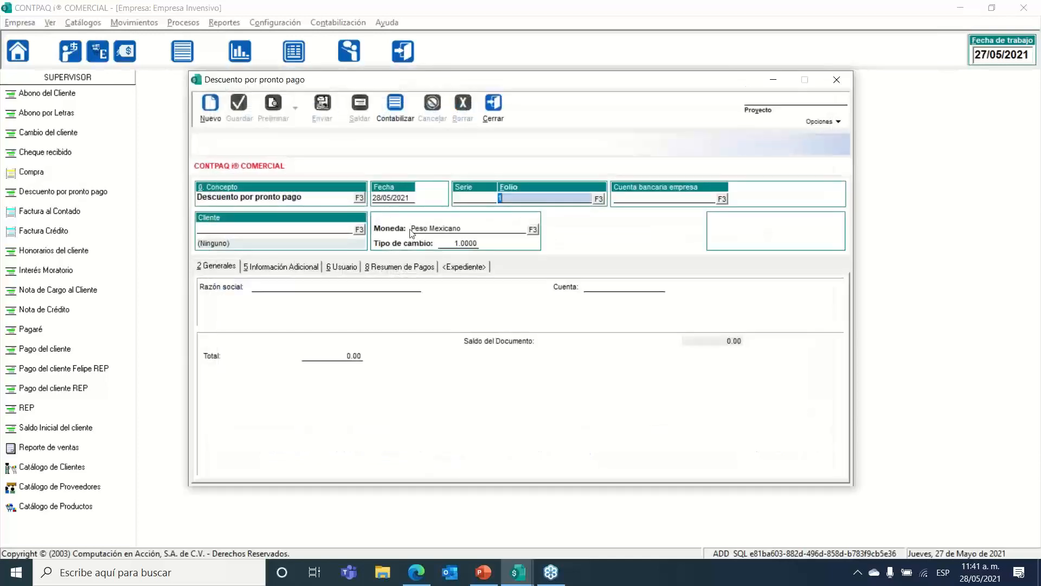
left_click(638, 209)
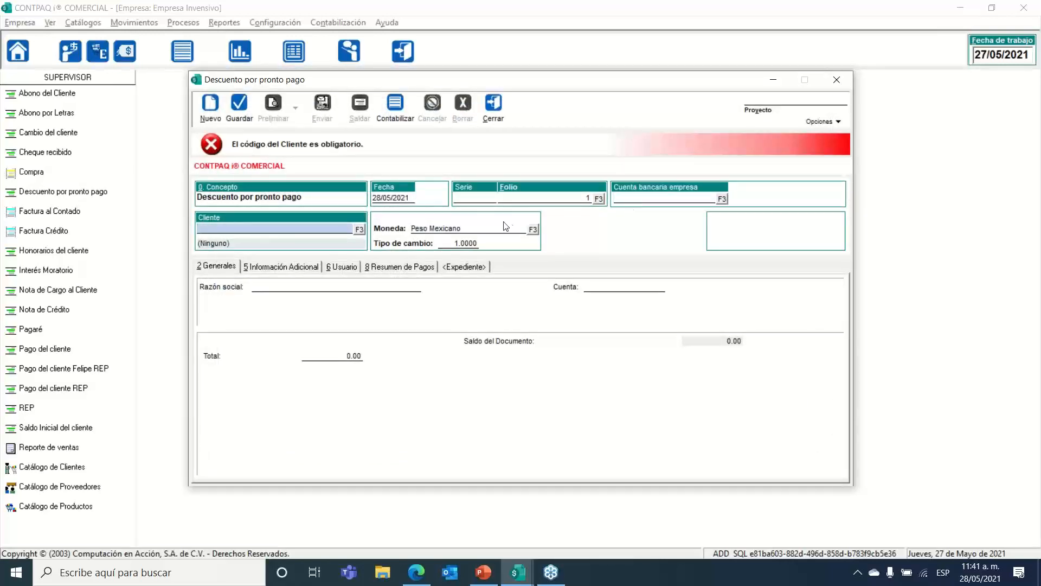
Step: Select the client and confirm a 1,000.00 discount total
left_click(359, 229)
double_click(378, 190)
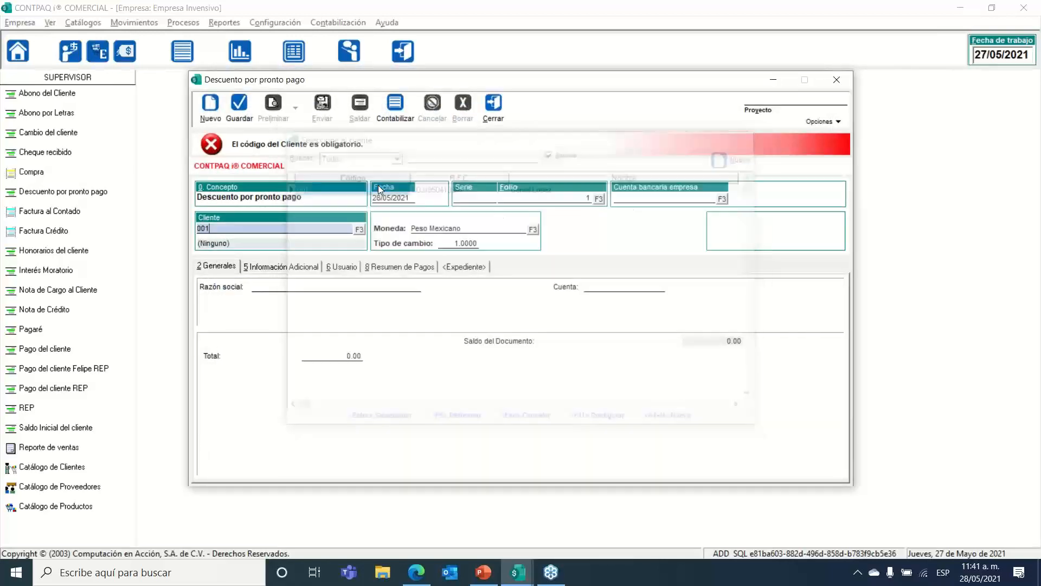
key("Tab")
key("Tab")
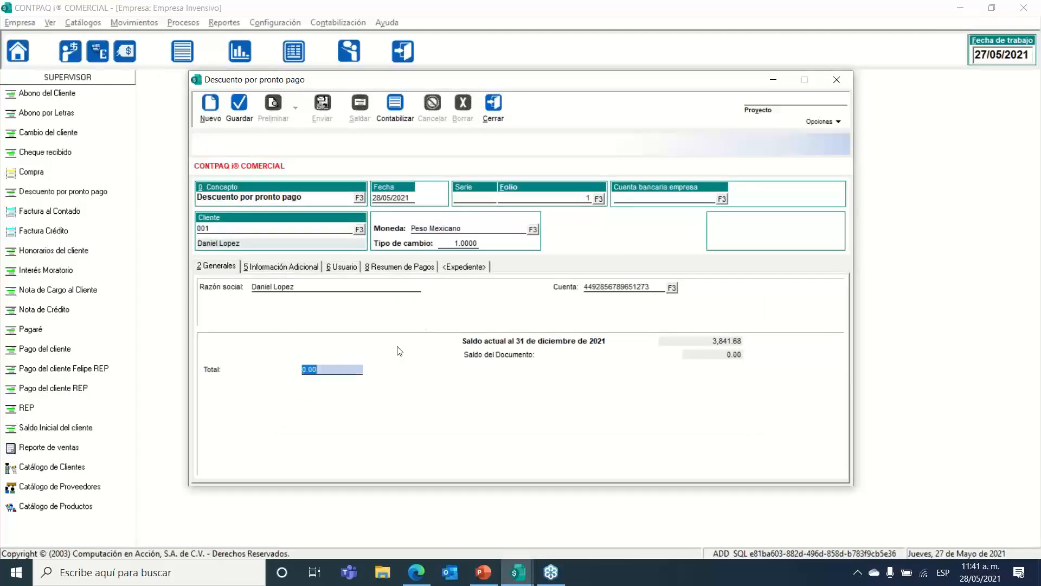
type("1,000")
key("Return")
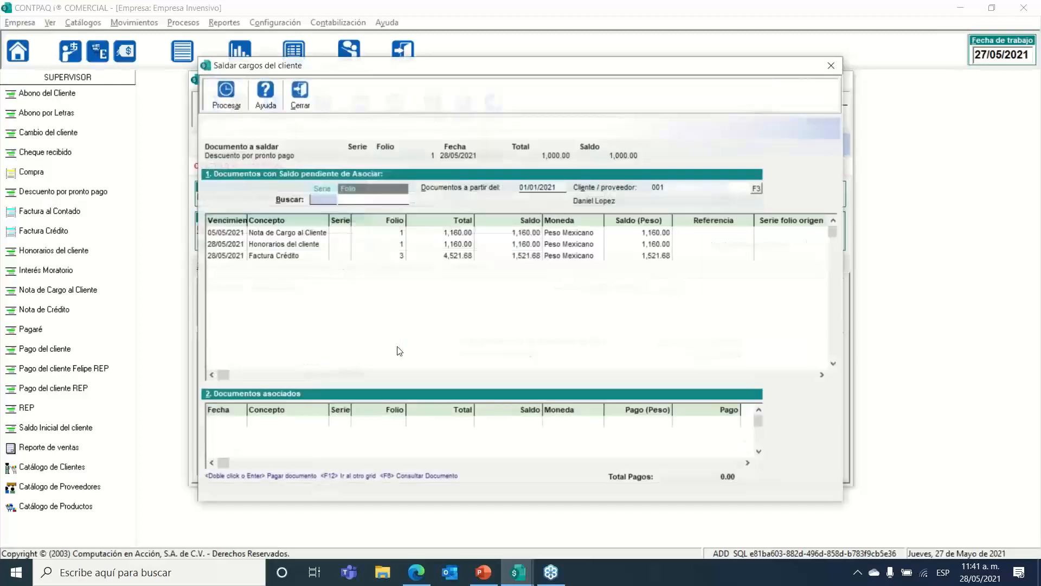
Step: Browse the pending charges: Honorarios del cliente, Nota de Cargo al Cliente and Factura Crédito folio 3
left_click(455, 245)
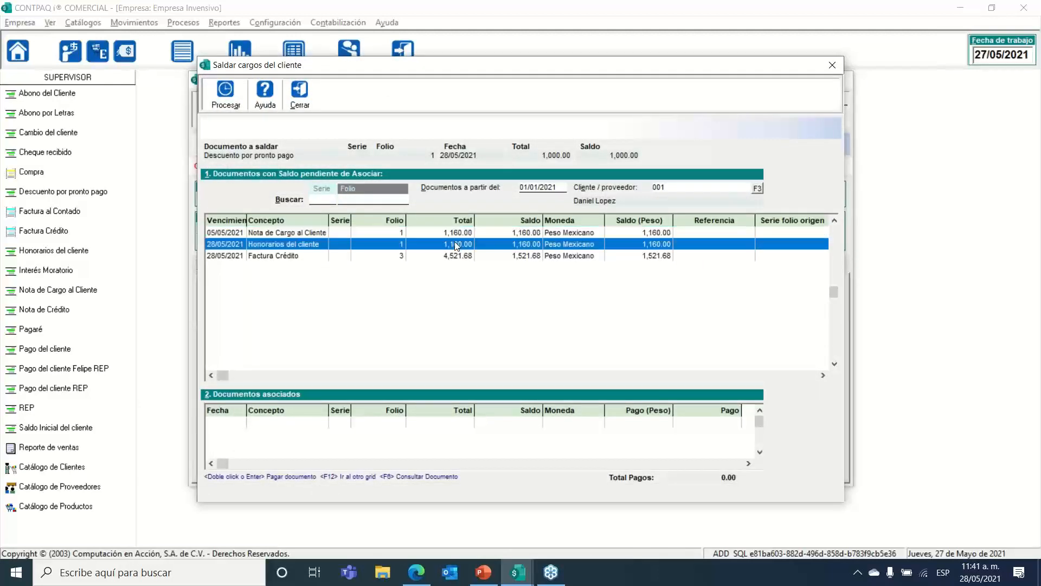
key("Up")
key("Down")
key("Down")
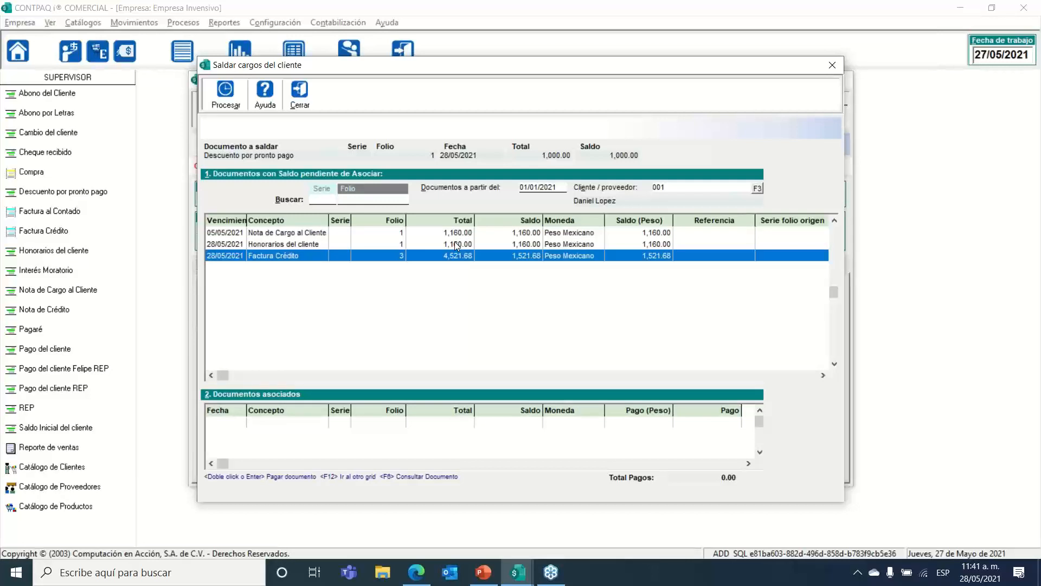
key("Up")
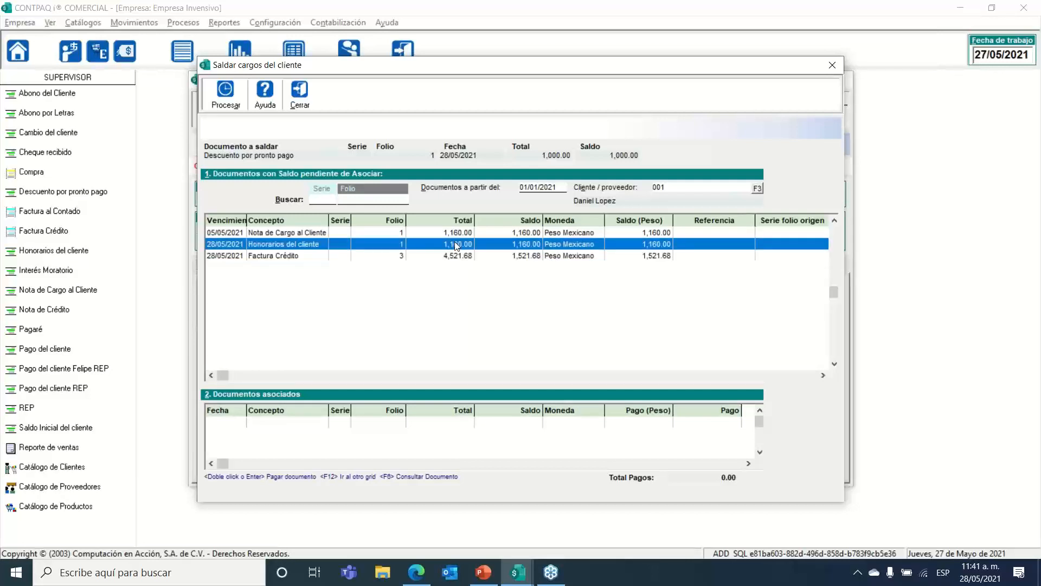
key("Down")
key("Up")
key("Up")
key("Down")
key("Up")
key("Down")
key("Up")
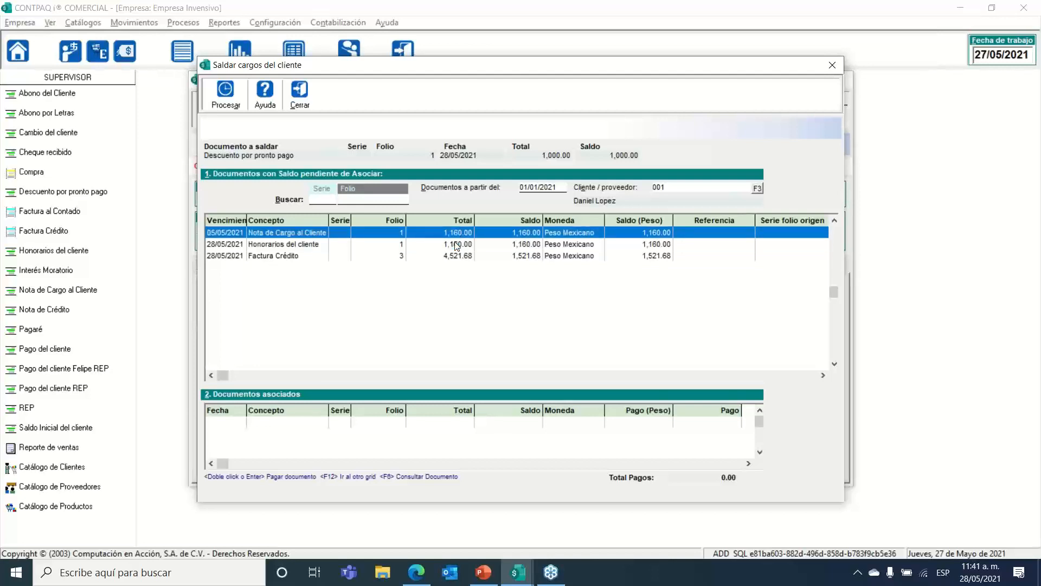
key("Down")
key("Down")
key("Up")
key("Up")
Step: Close Saldar cargos unapplied, then the discount document and the Abonos list
left_click(299, 96)
left_click(504, 120)
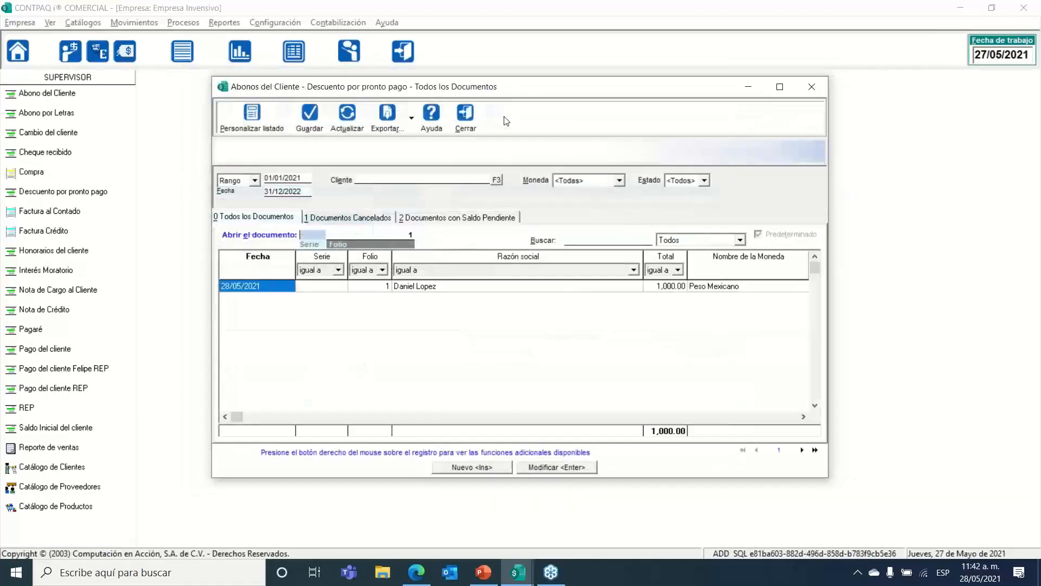
left_click(466, 126)
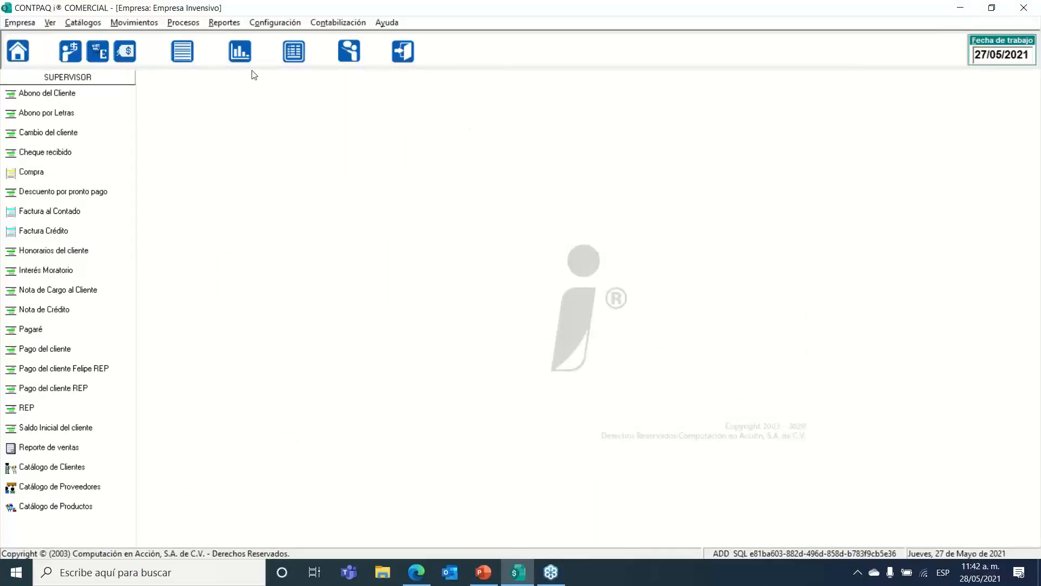
left_click(223, 22)
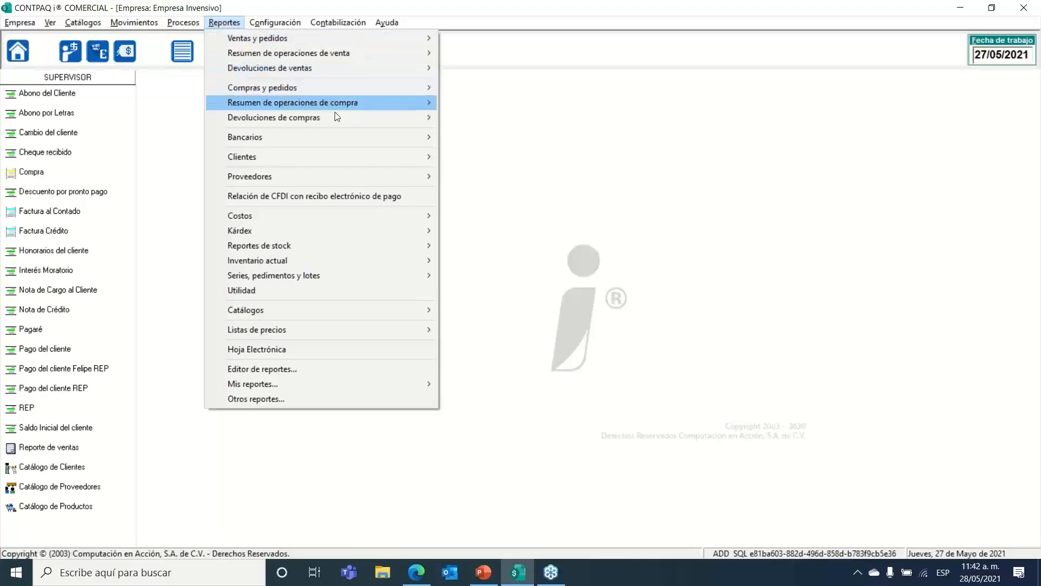
mouse_move(344, 157)
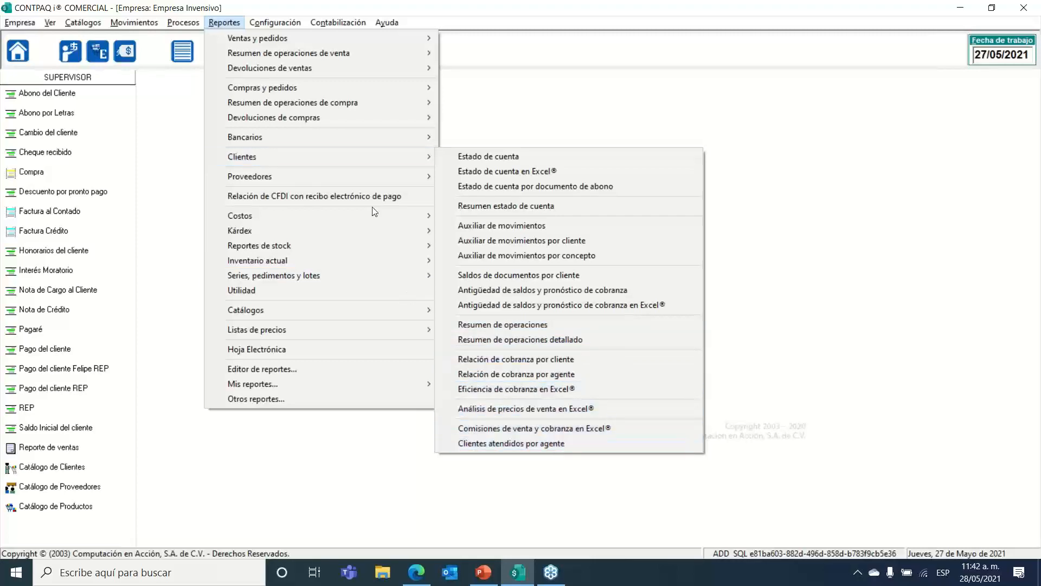
mouse_move(339, 39)
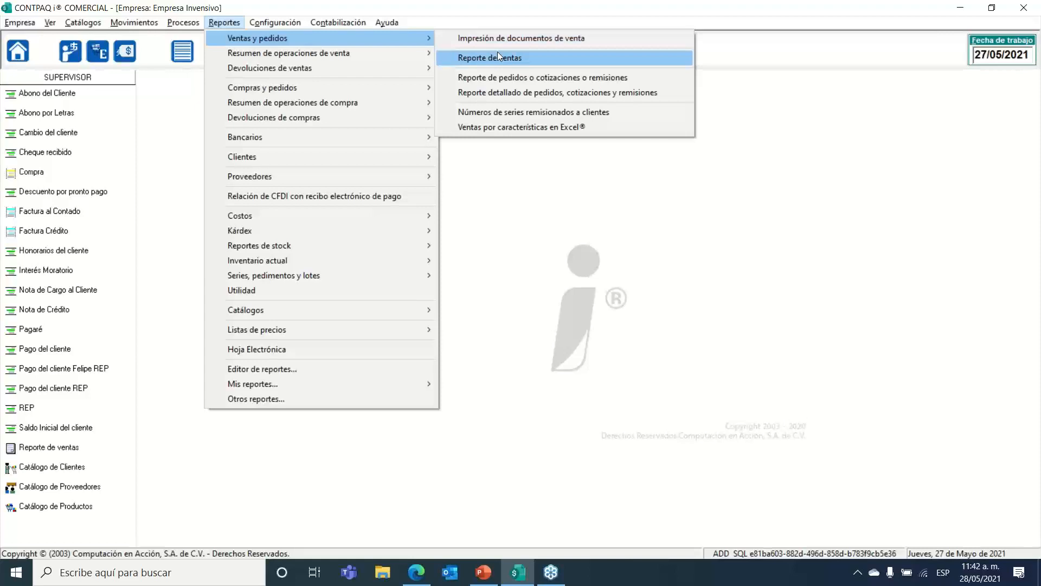
mouse_move(363, 50)
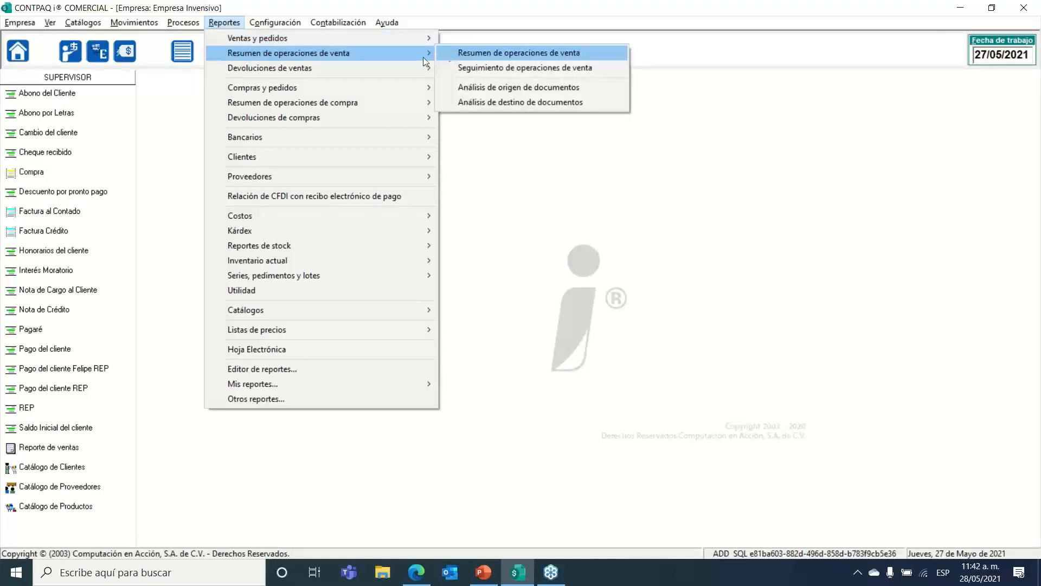
mouse_move(387, 67)
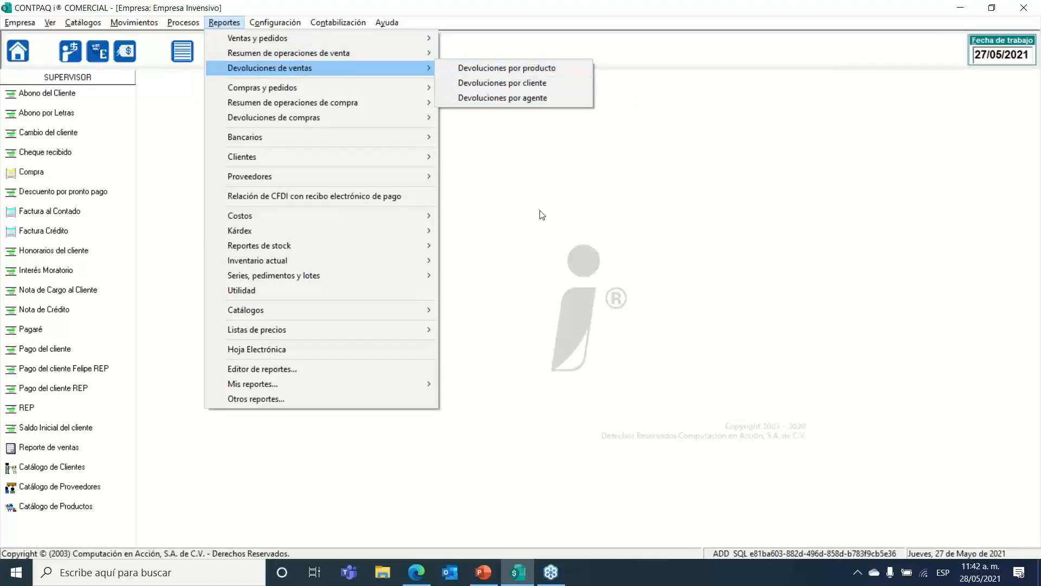
left_click(537, 285)
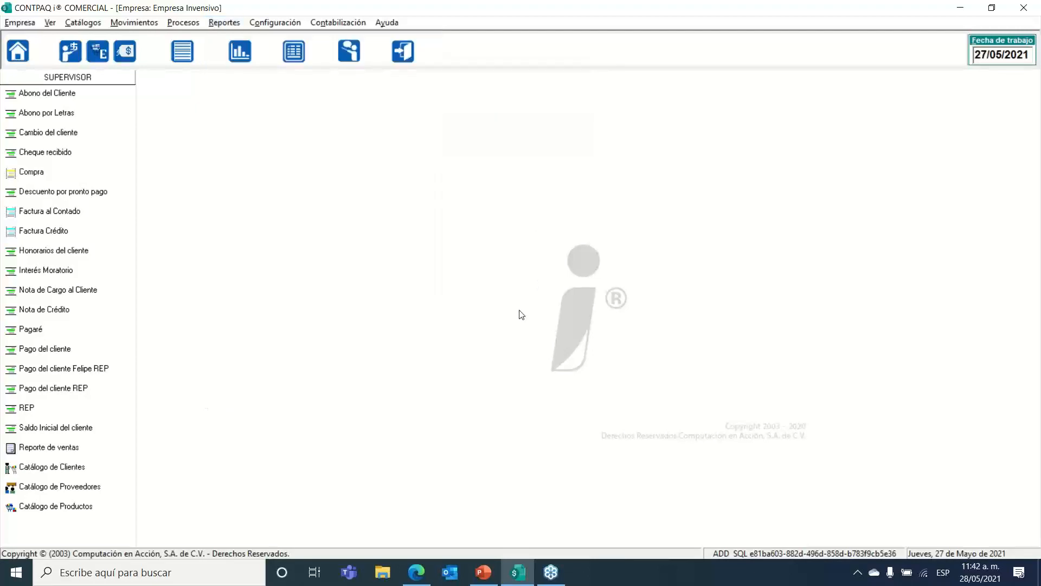
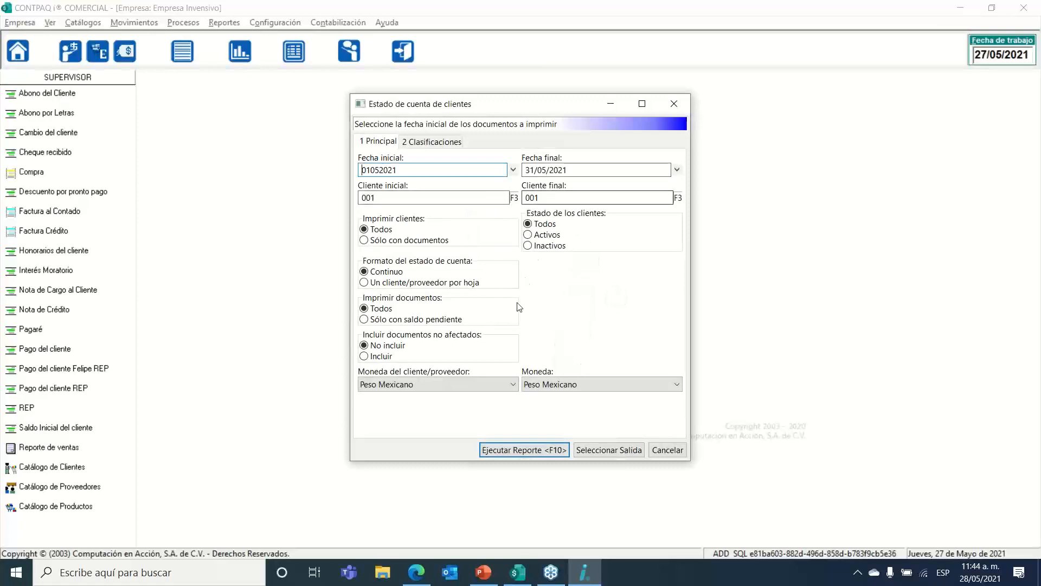
Step: Run the Estado de cuenta report for client 001, 01/05/2021 to 31/05/2021
left_click(502, 450)
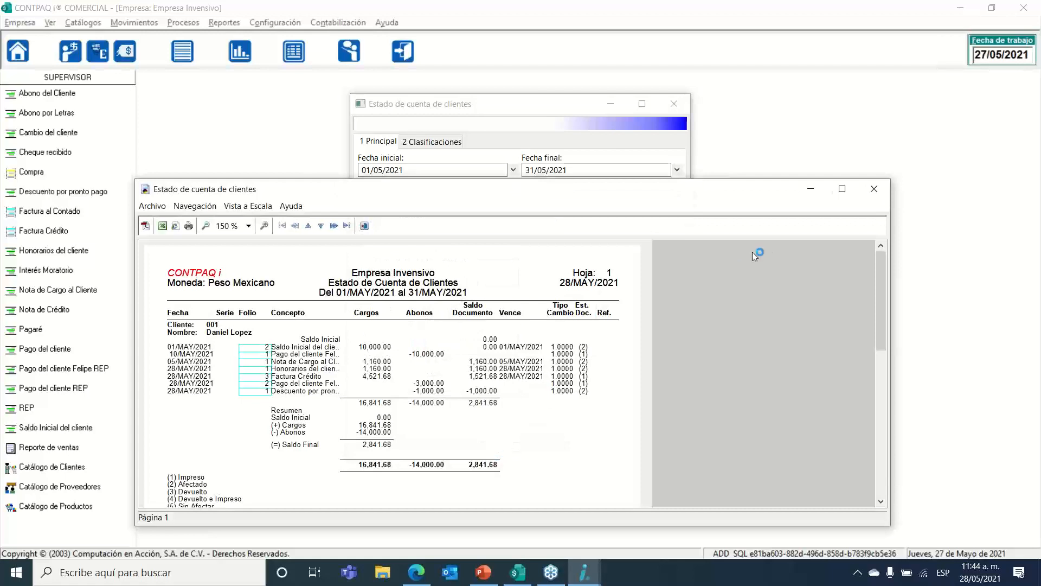
Step: Maximize the statement and open the detail of the 3,000.00 payment dated 28/May/2021
left_click(842, 189)
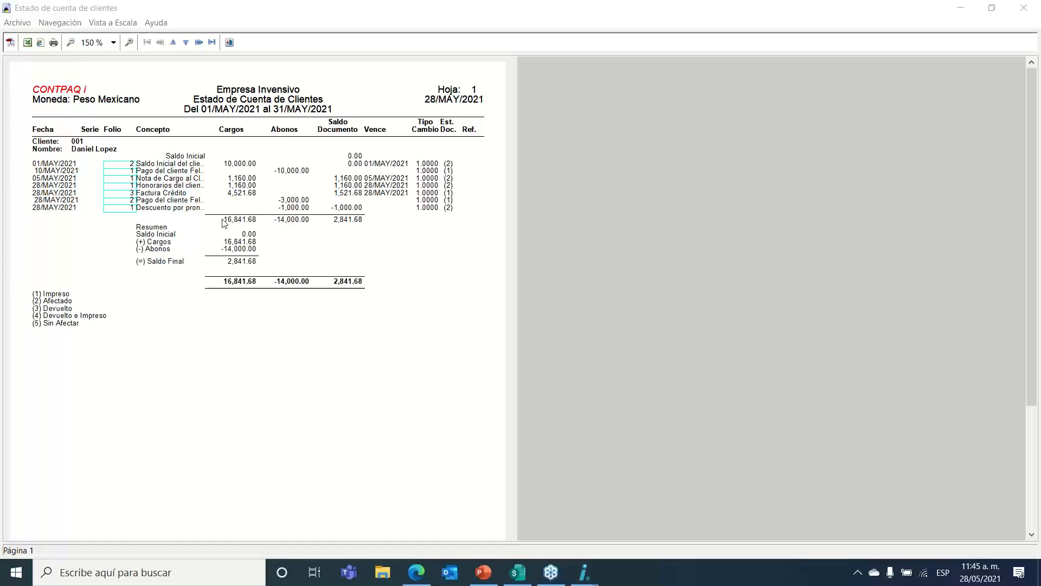
left_click(131, 205)
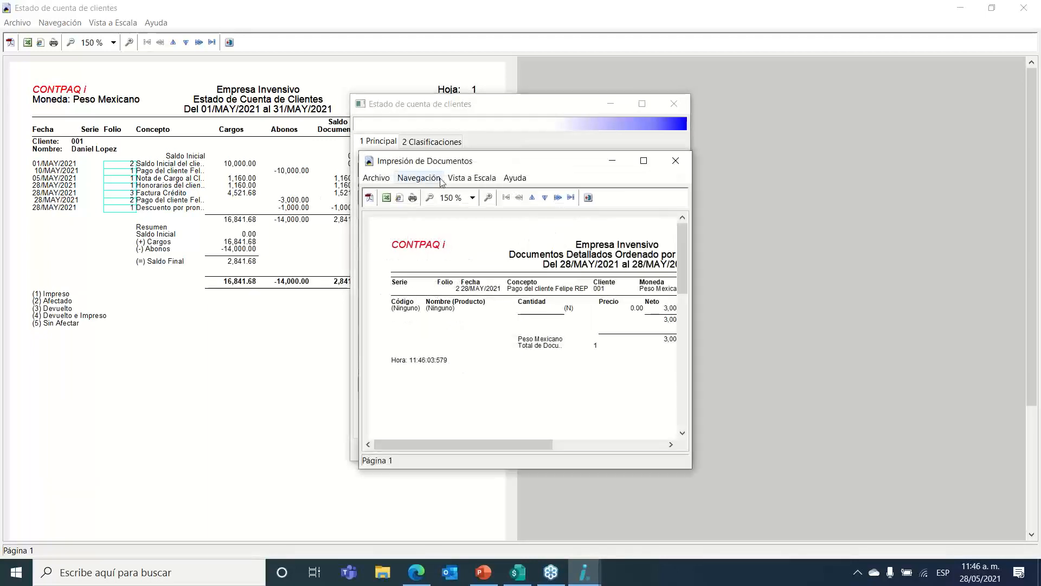
Step: Close the payment detail, the statement parameters window and the statement of account preview
left_click(632, 163)
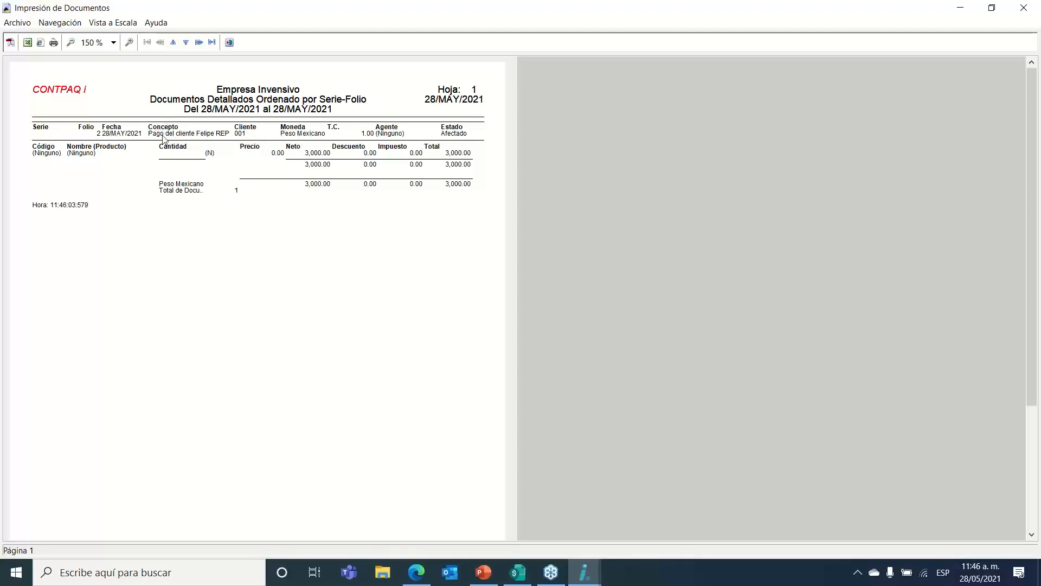
left_click(229, 42)
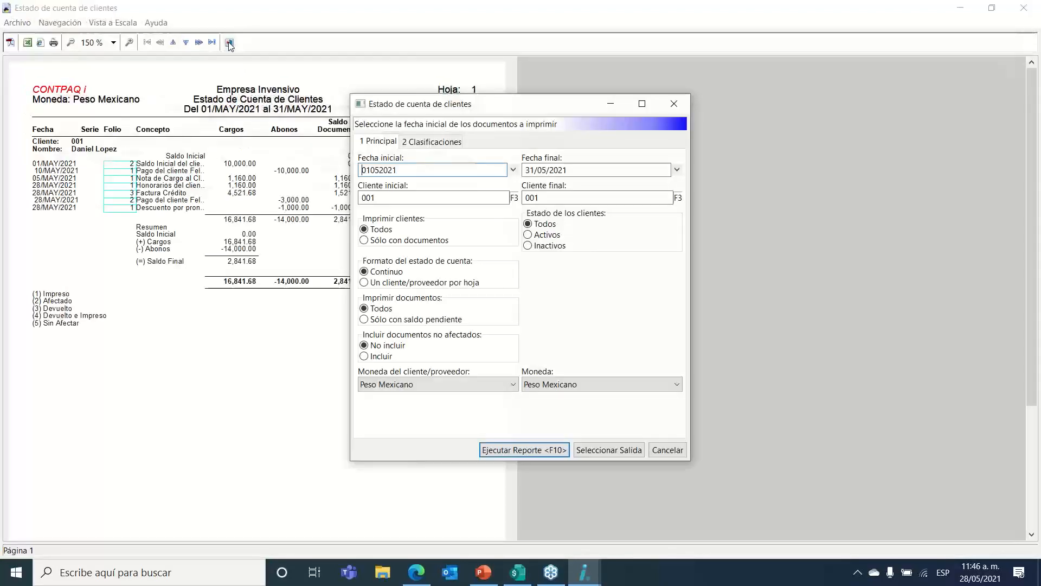
left_click_drag(554, 106, 514, 98)
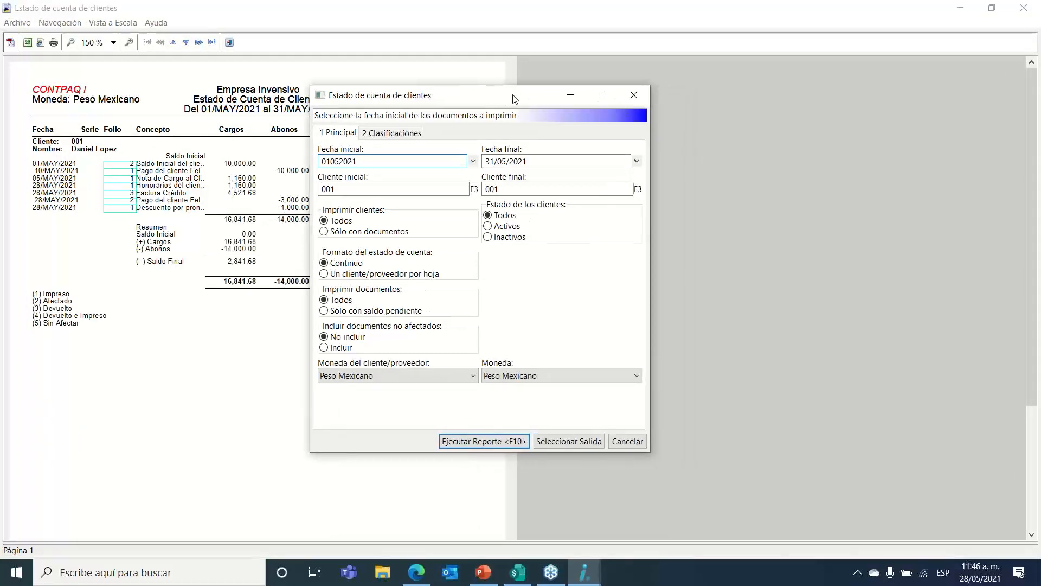
left_click(632, 99)
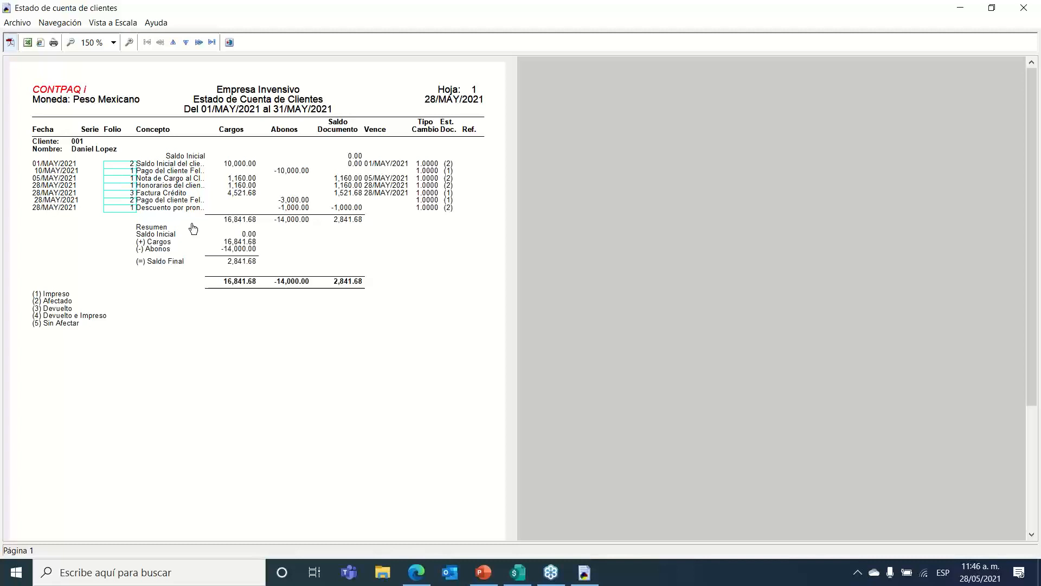
left_click(229, 43)
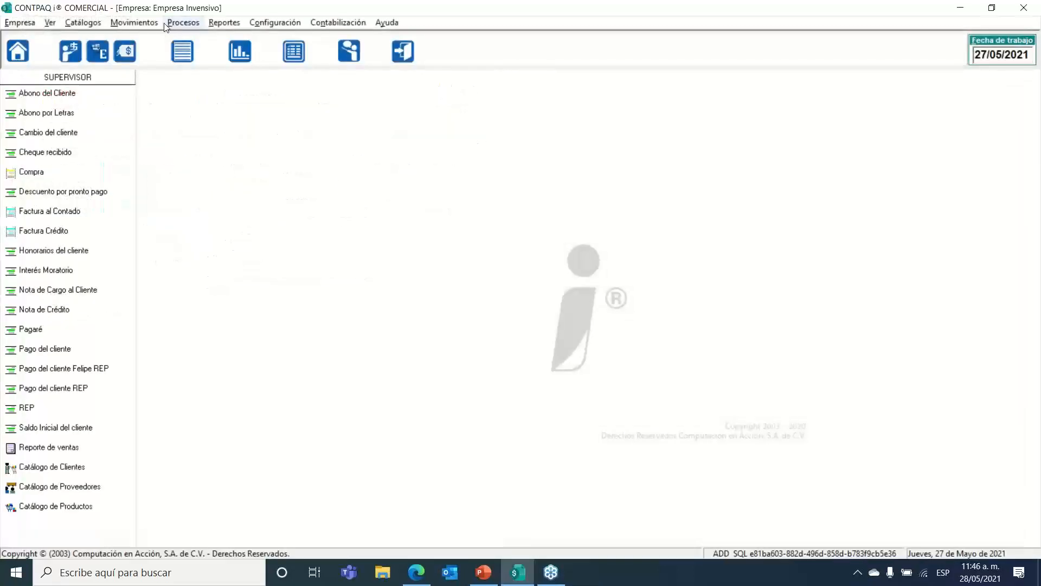
left_click(237, 25)
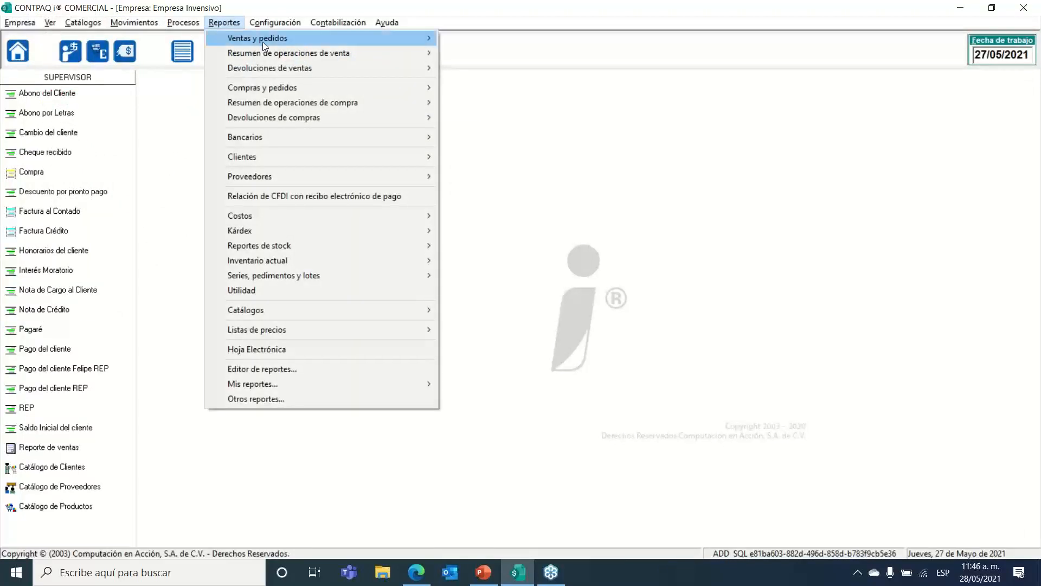
mouse_move(343, 156)
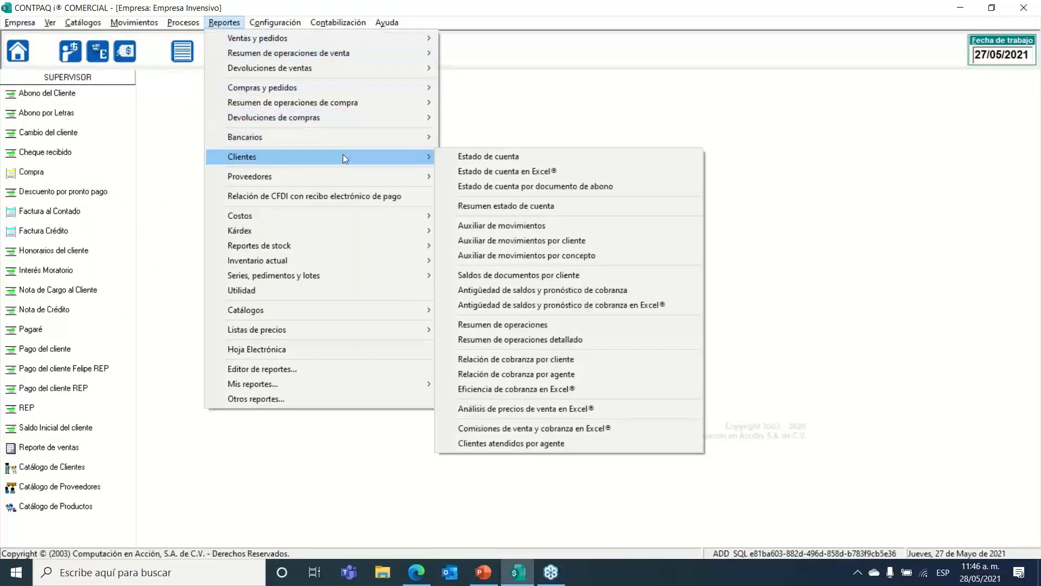
left_click(529, 225)
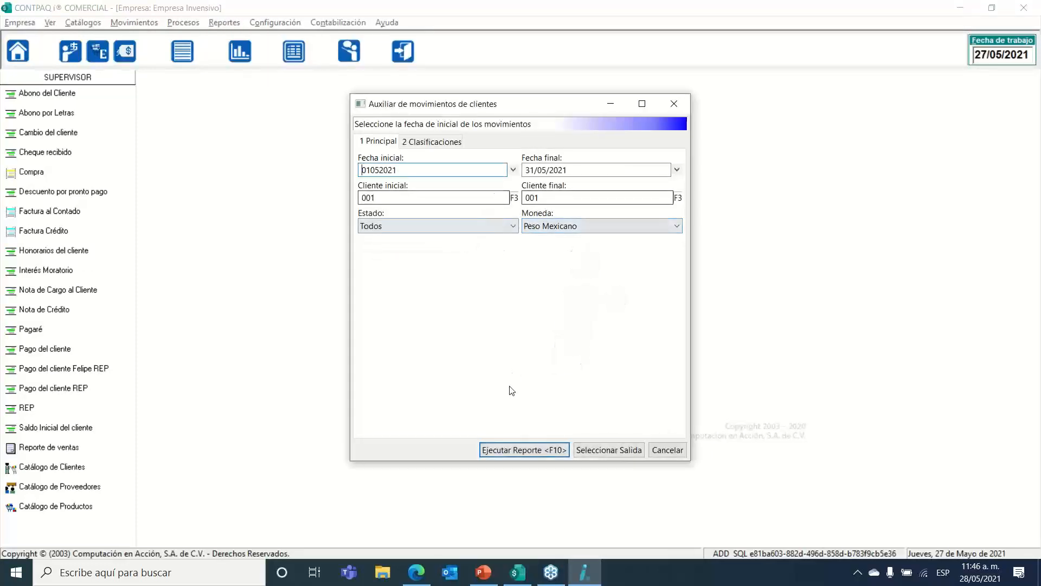
left_click(513, 449)
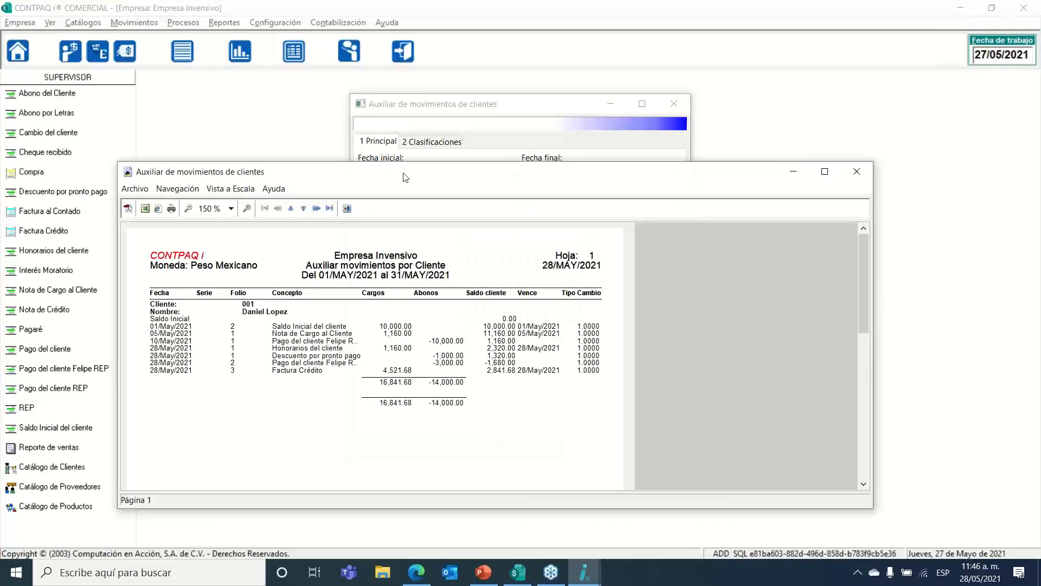
left_click_drag(404, 177, 406, 119)
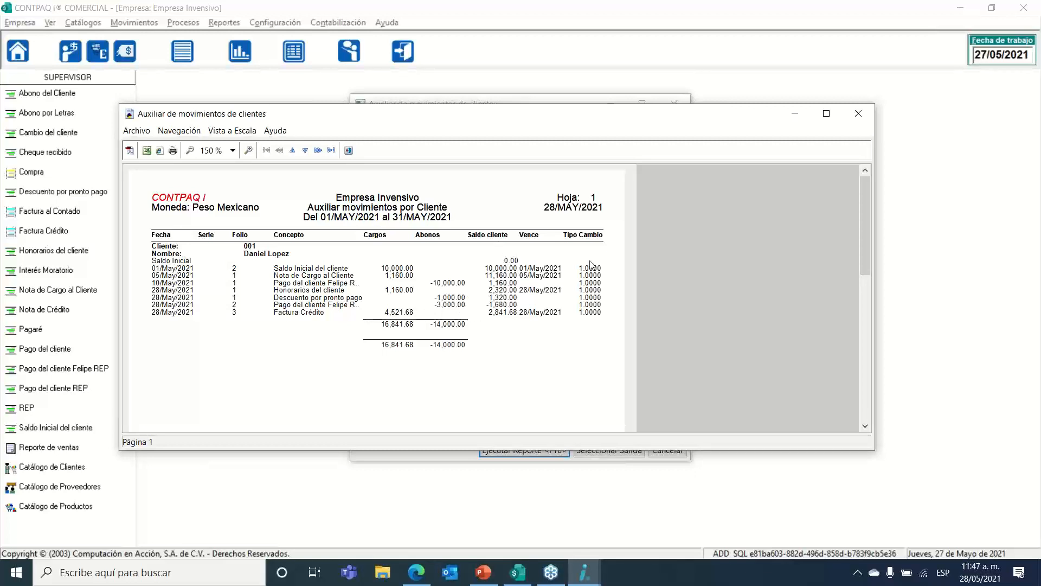
left_click(858, 114)
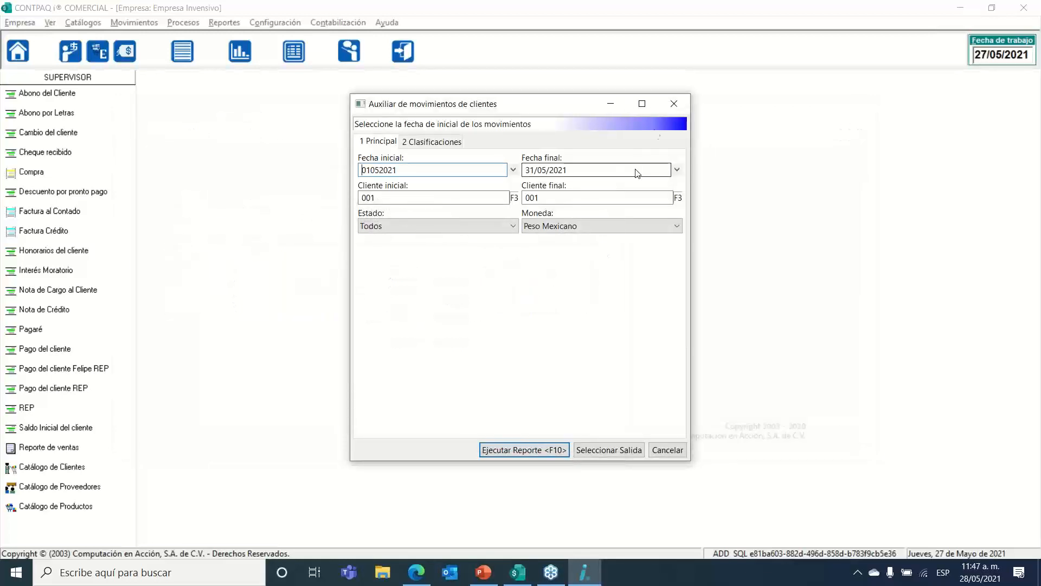
left_click(677, 106)
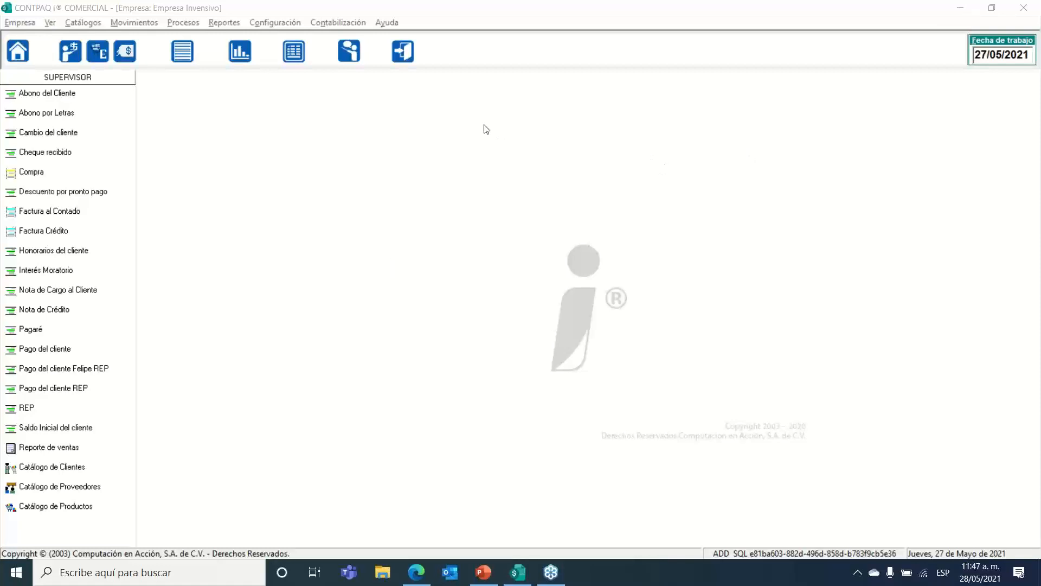
Step: Open the Factura al Contado concept (code 5) and show its Impuestos y descuentos settings
left_click(257, 23)
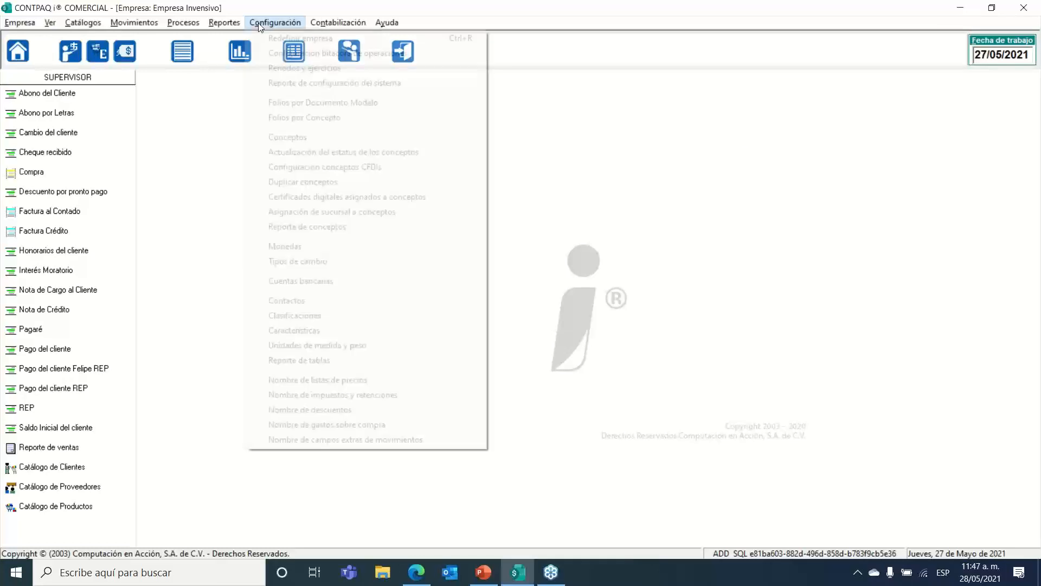
left_click(321, 136)
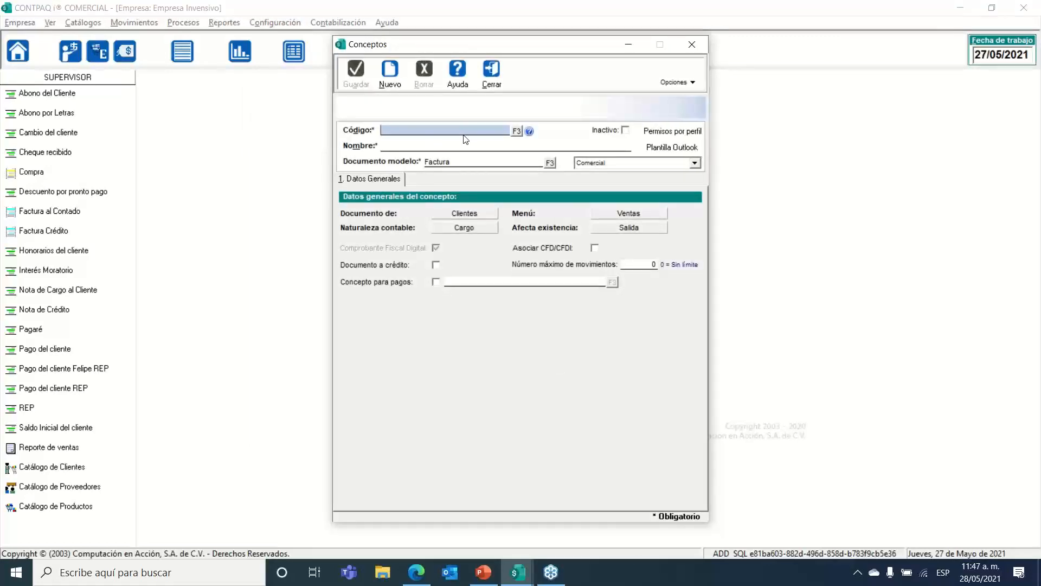
left_click(517, 131)
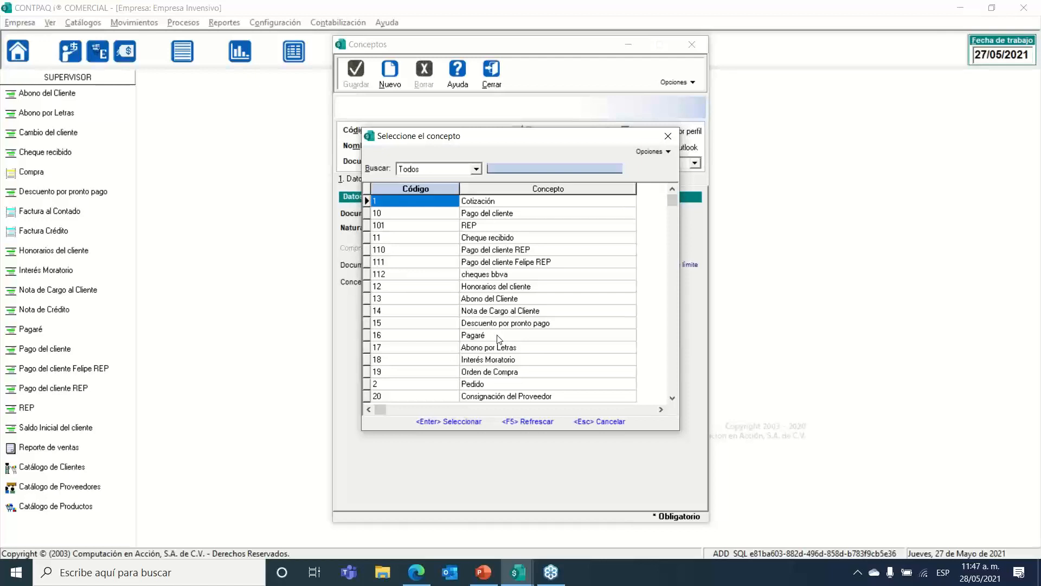
type("45")
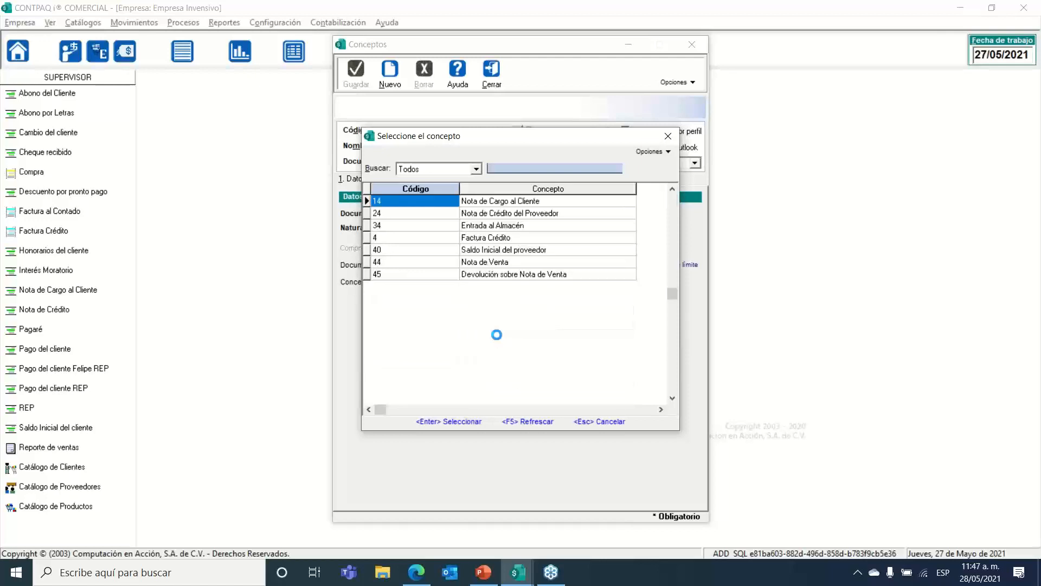
key("Down")
key("Down")
key("Down")
key("Down")
key("Return")
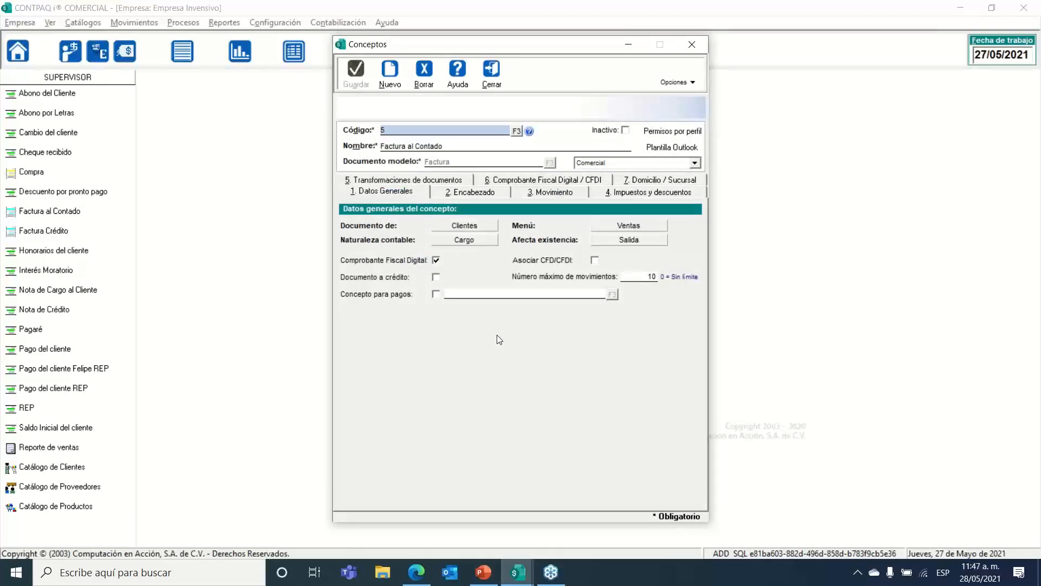
left_click(613, 193)
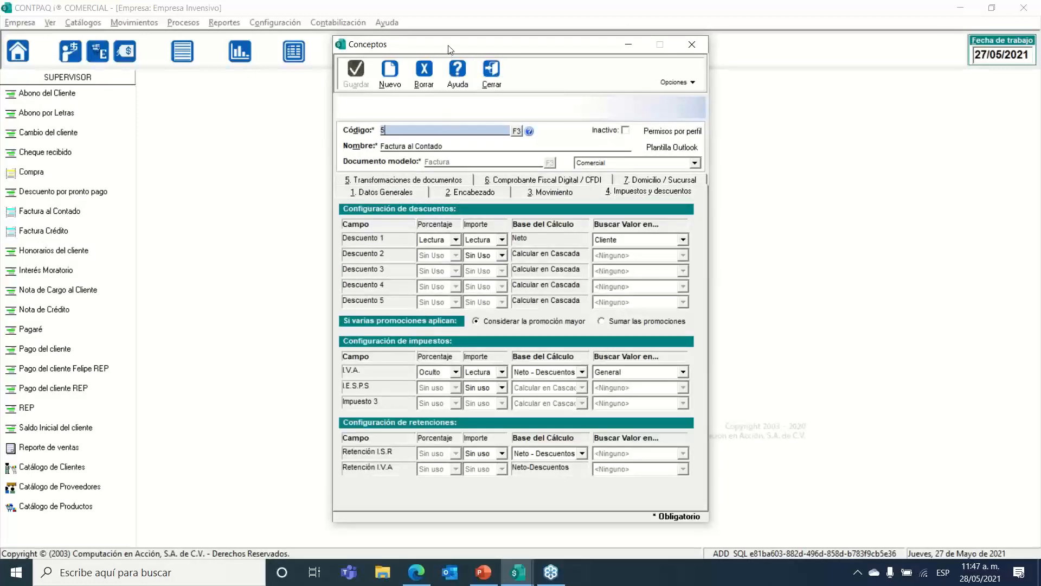
left_click_drag(448, 43, 443, 24)
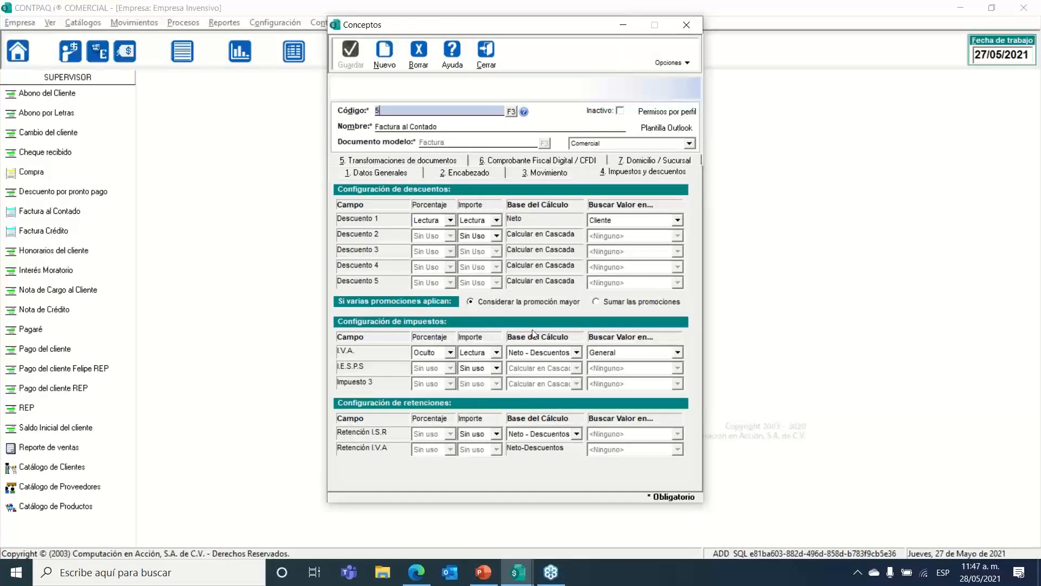
Step: Keep Neto - Descuentos as the I.V.A. calculation base
left_click(549, 354)
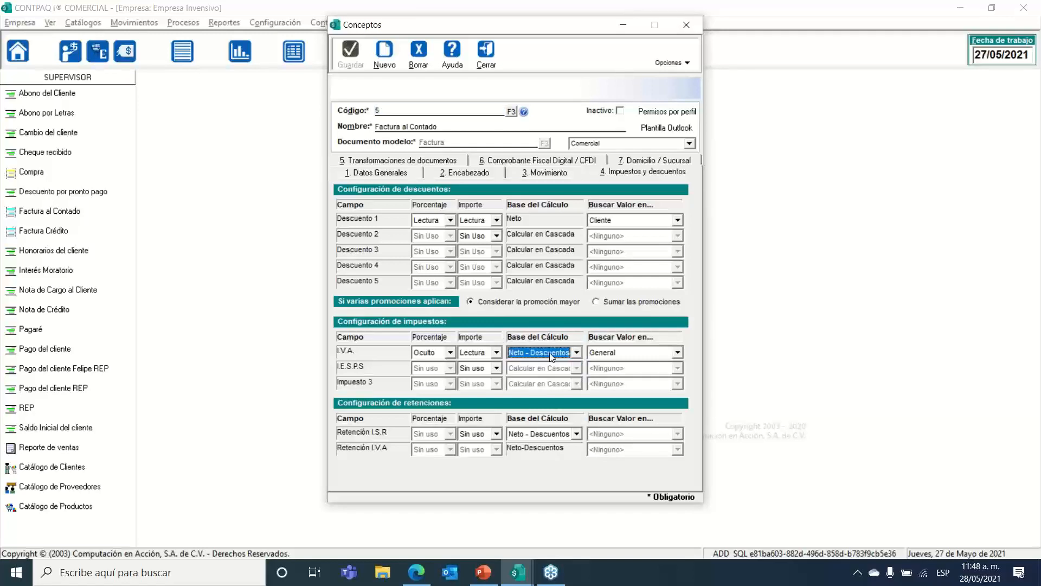
left_click(548, 352)
left_click(530, 351)
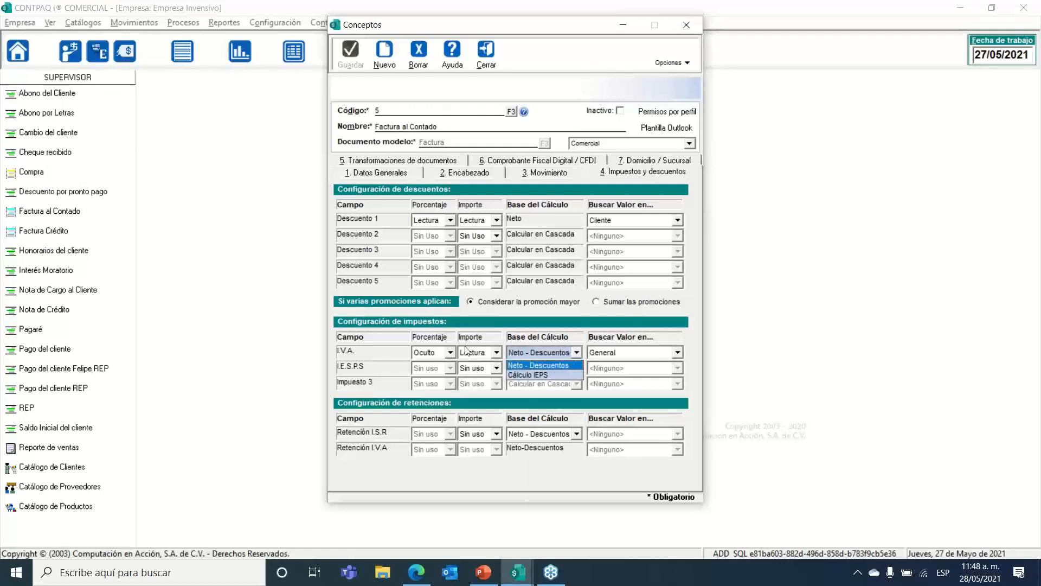
left_click(469, 364)
Step: Set I.E.S.P.S. and Impuesto 3 amounts to Lectura, both based on Calcular en Cascada, then close
left_click(471, 368)
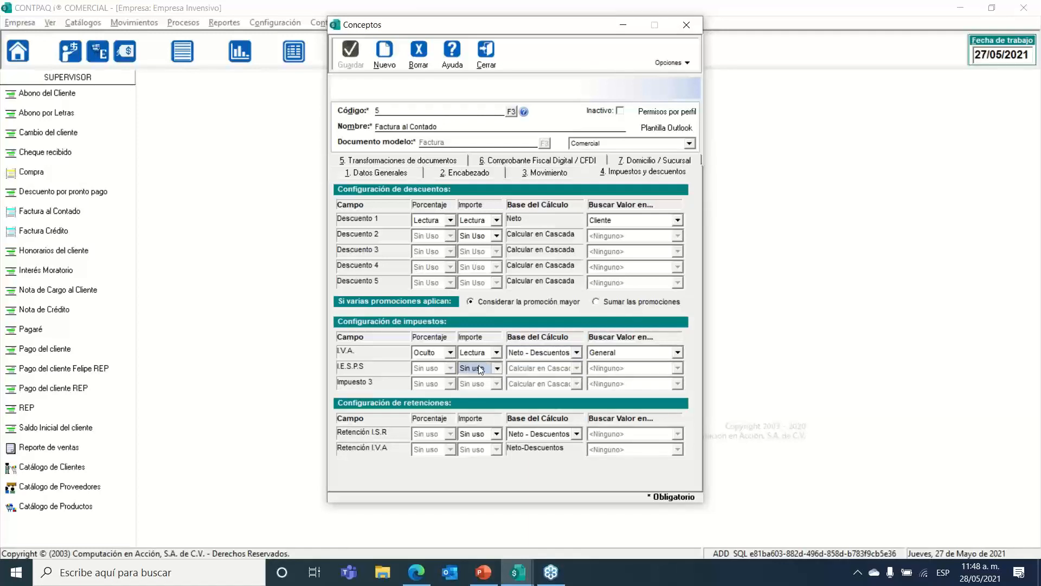
left_click(476, 403)
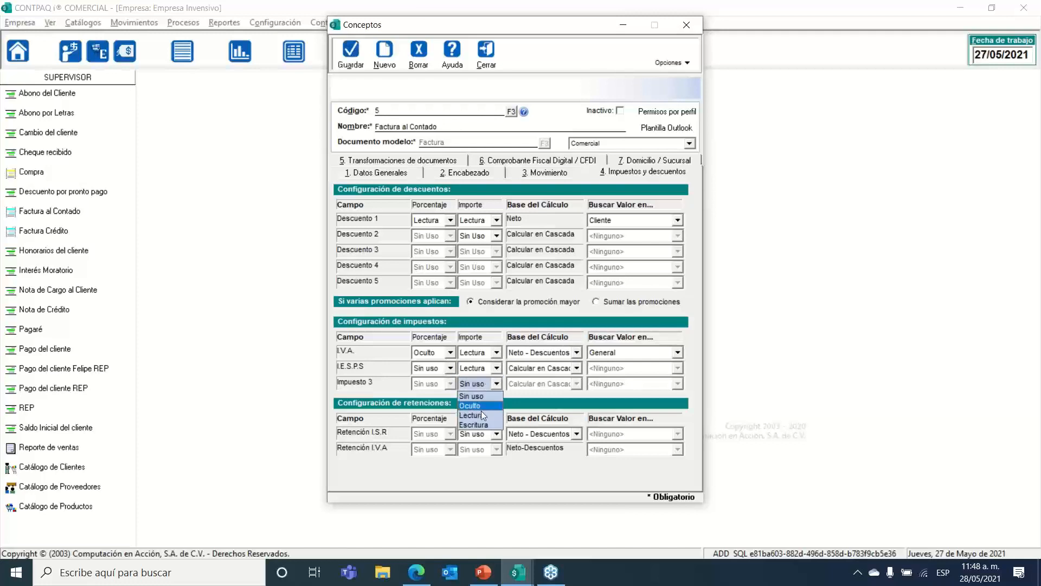
left_click(479, 414)
left_click(551, 367)
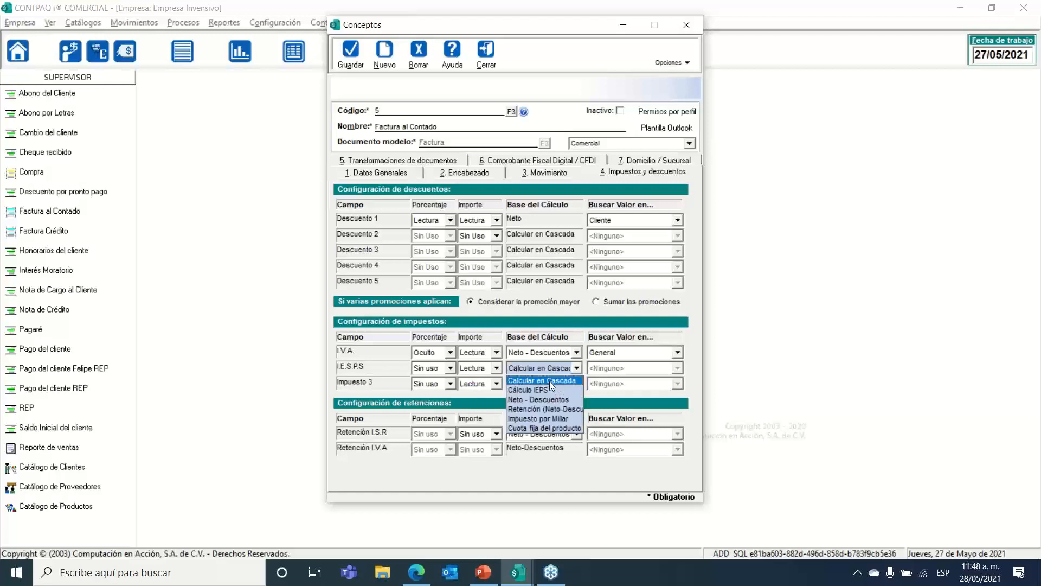
left_click(549, 368)
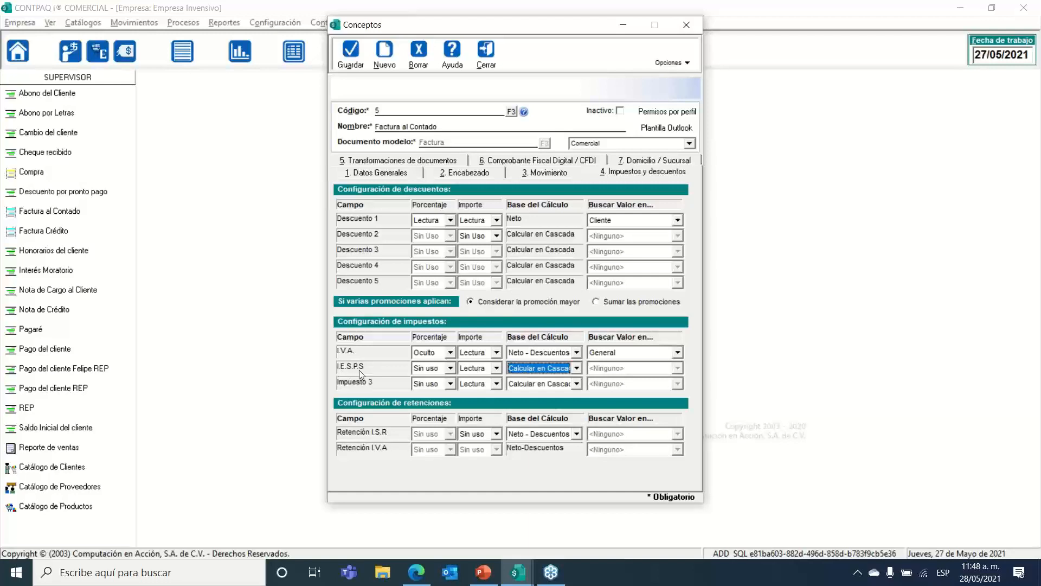
left_click(552, 383)
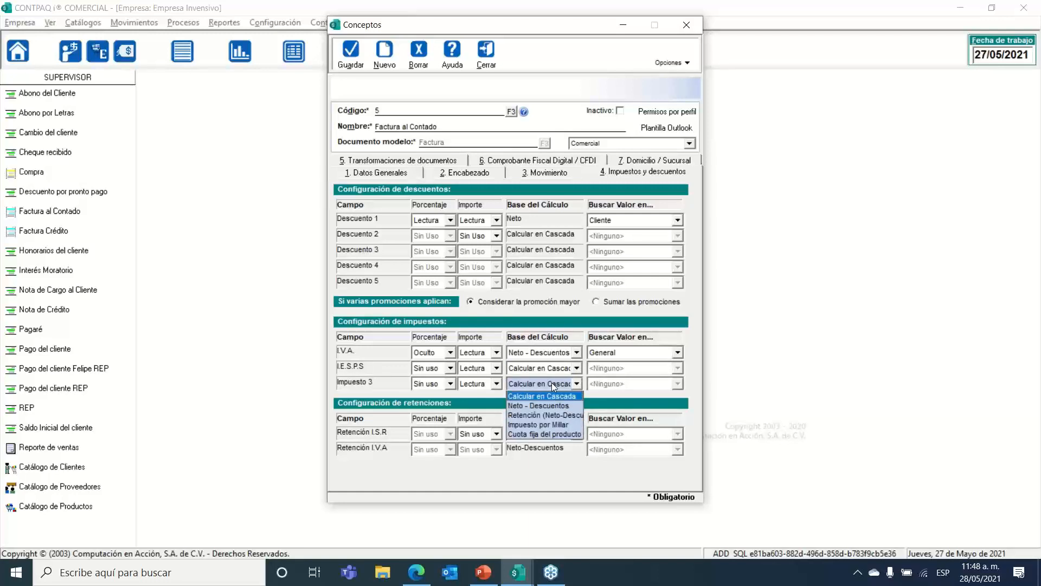
left_click(546, 396)
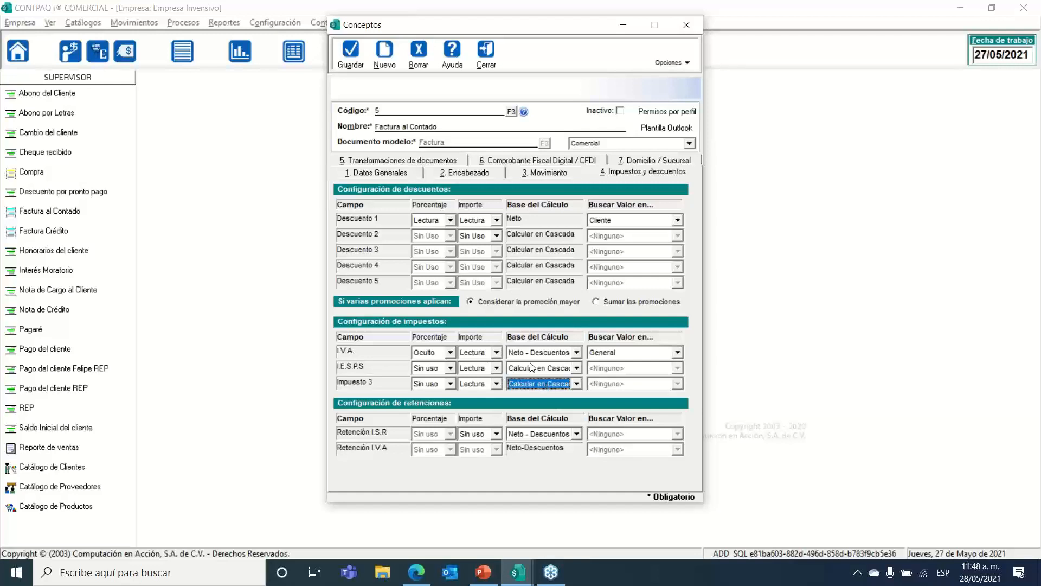
left_click(486, 54)
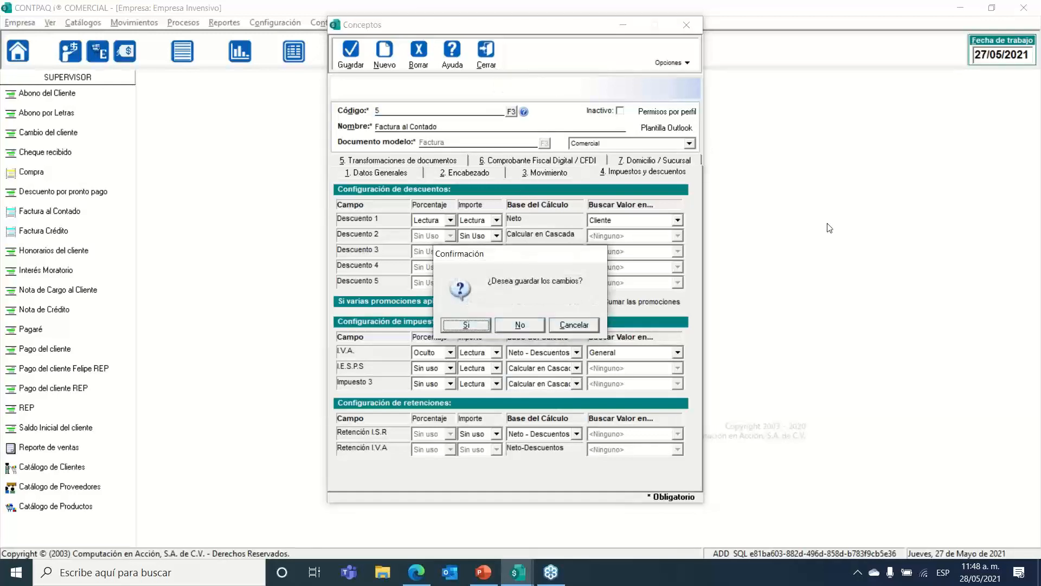
Step: Confirm the save prompt for the concept and switch to the PowerPoint presentation
left_click(524, 324)
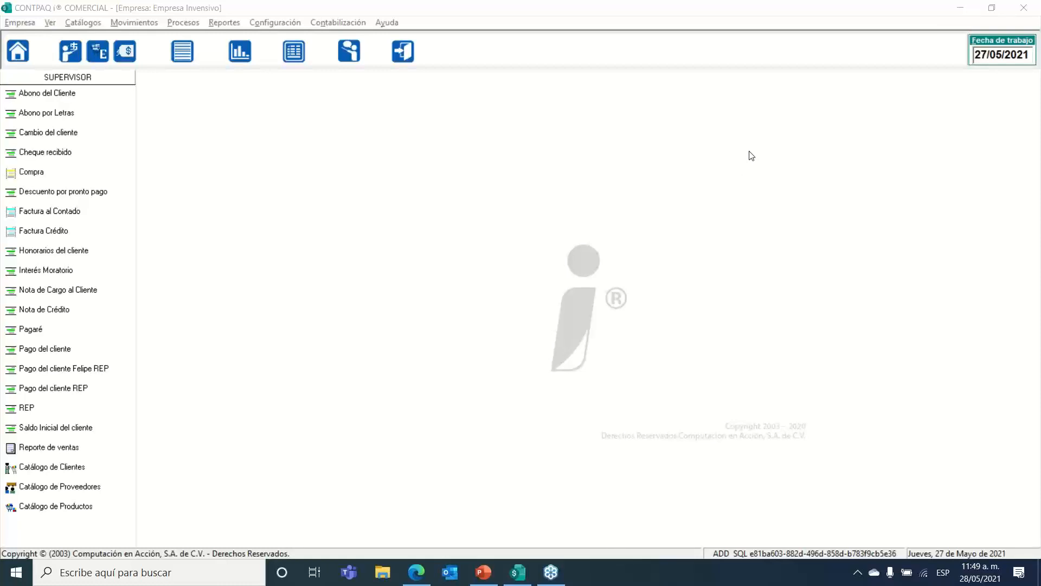
left_click(483, 572)
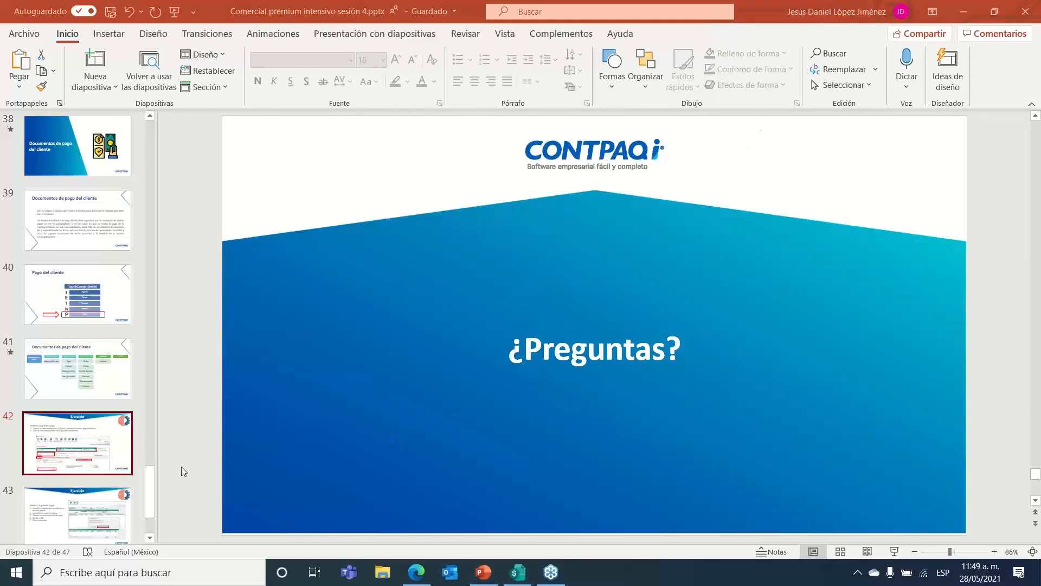
Step: Expand the Finalizar Sesion section and select slide 45, ¿Preguntas?
left_click(150, 540)
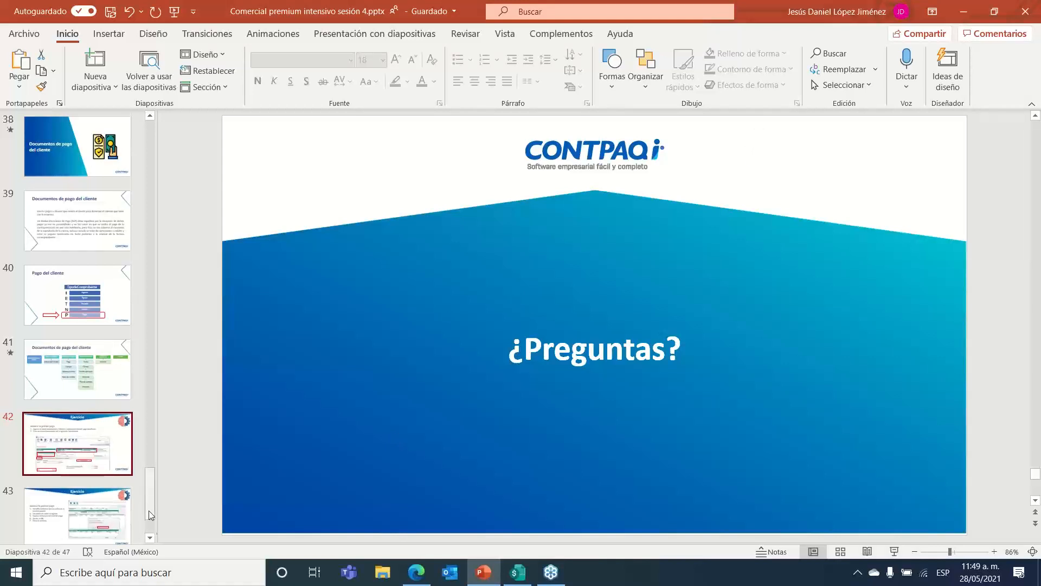
left_click(11, 524)
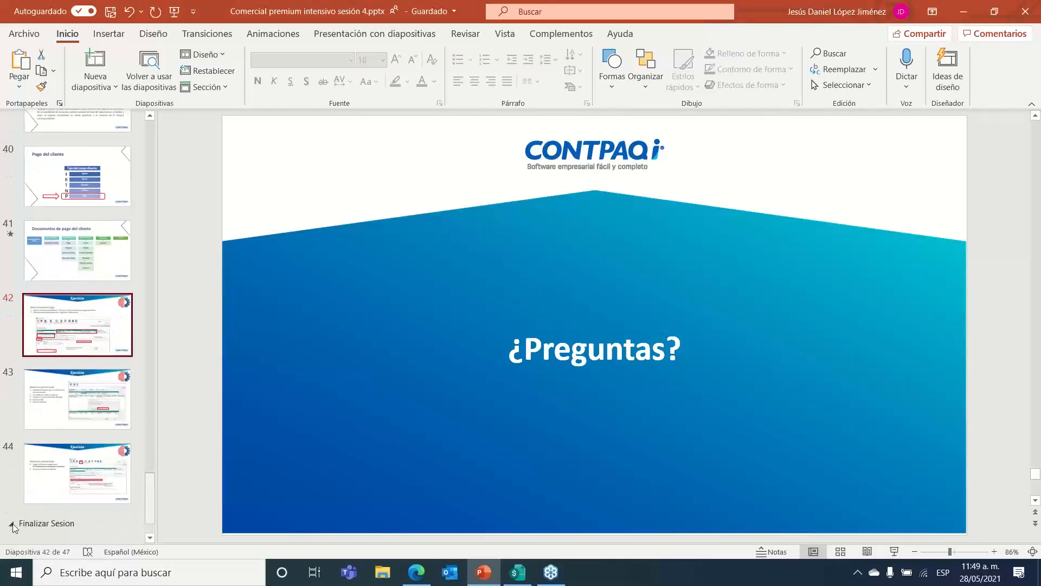
scroll(77, 480, "down", 4)
left_click(116, 346)
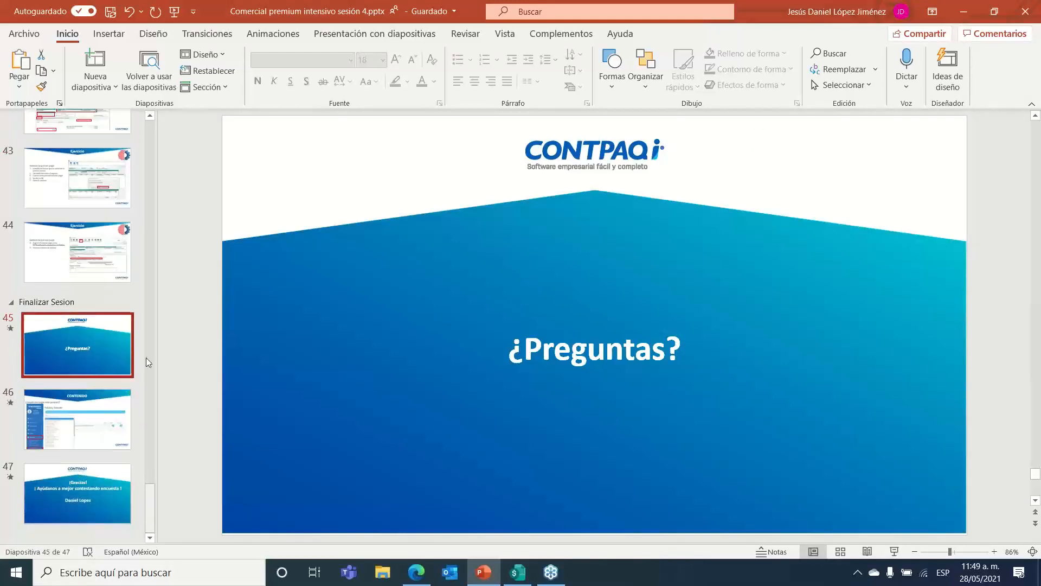